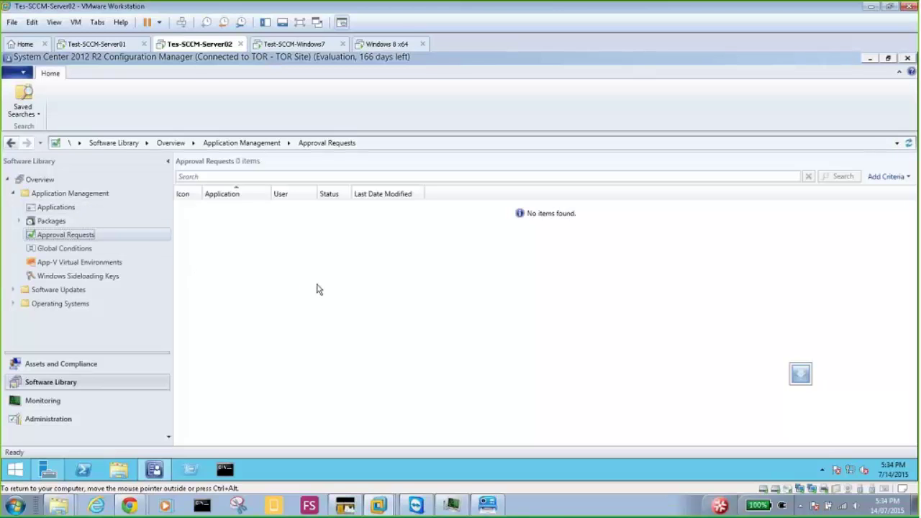
# Step: Open Tes-SCCM-Server02's Snapshot Manager and select Snapshot 3 to see its description
pyautogui.rightClick(185, 45)
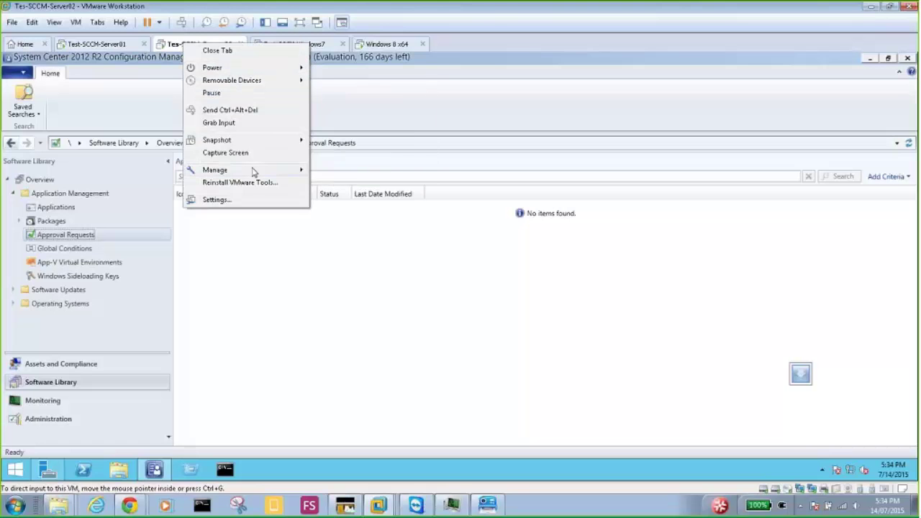
pyautogui.moveTo(253, 170)
pyautogui.moveTo(253, 141)
pyautogui.click(357, 171)
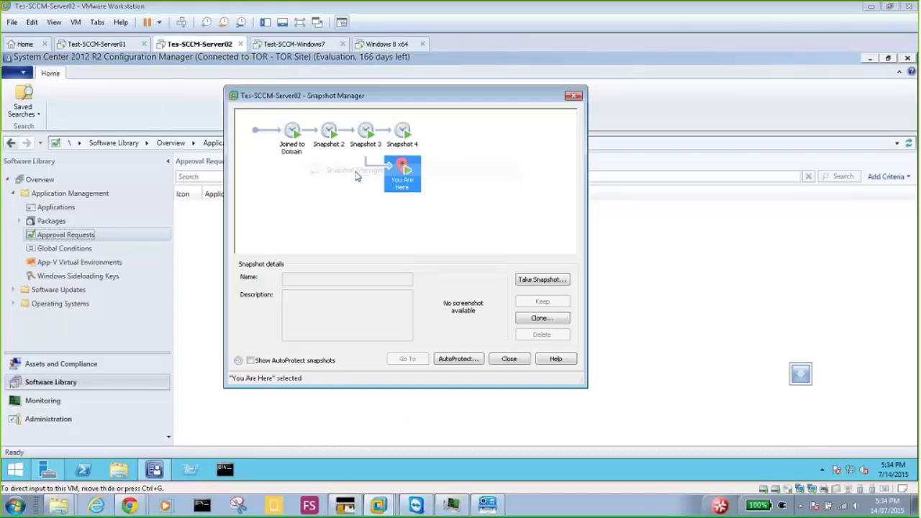
pyautogui.click(362, 146)
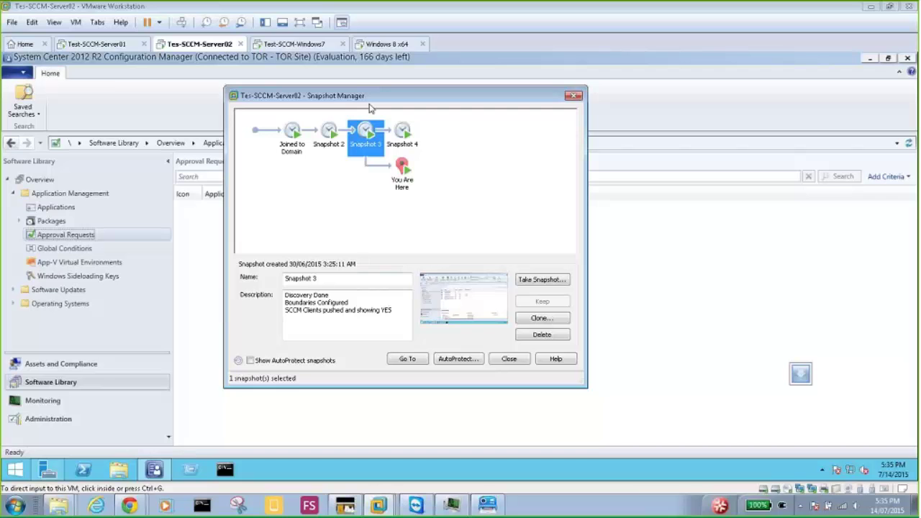
# Step: Revert Tes-SCCM-Server02 to Snapshot 3 and confirm the restore
pyautogui.moveTo(370, 139)
pyautogui.click(407, 358)
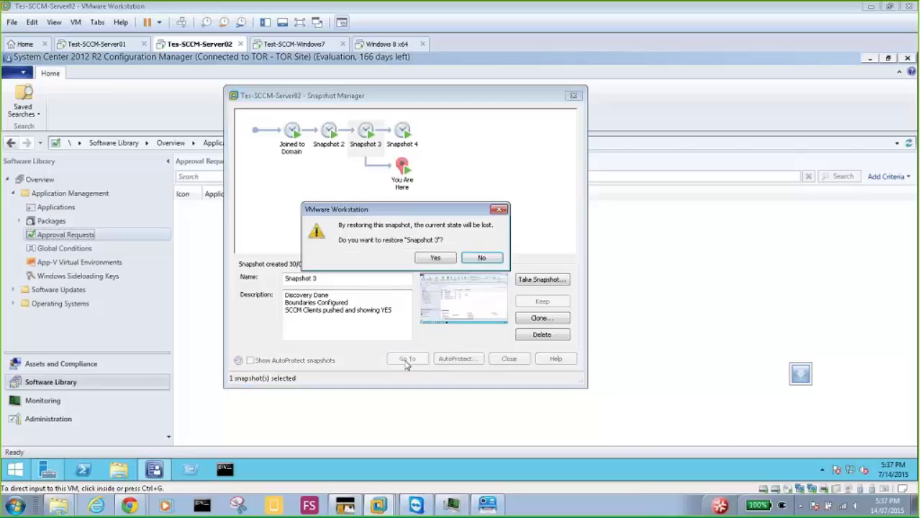
pyautogui.click(435, 258)
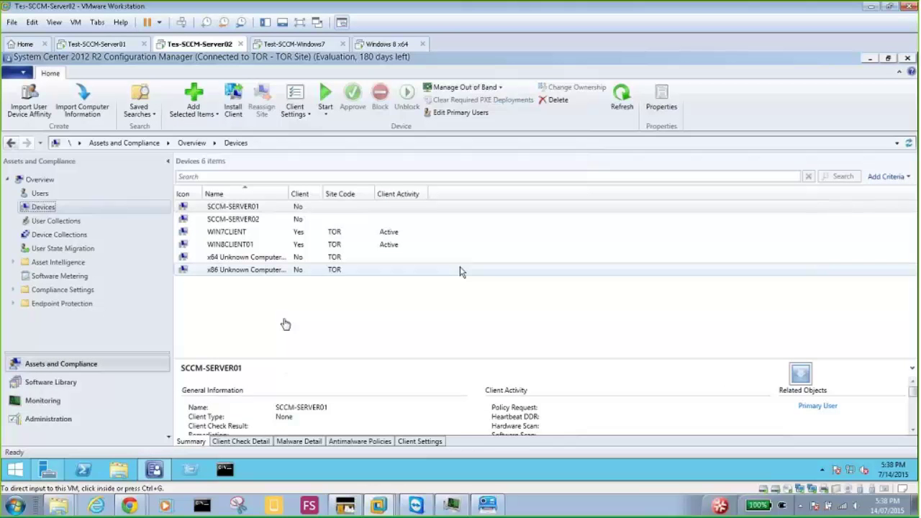
# Step: Check the WIN7CLIENT device's client details, then release the VM and return to Chrome
pyautogui.click(295, 331)
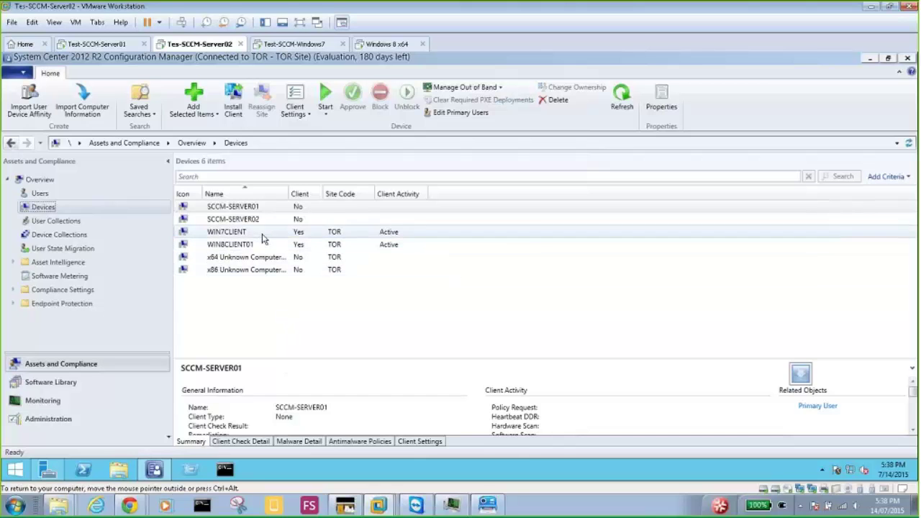
pyautogui.click(232, 245)
pyautogui.click(241, 234)
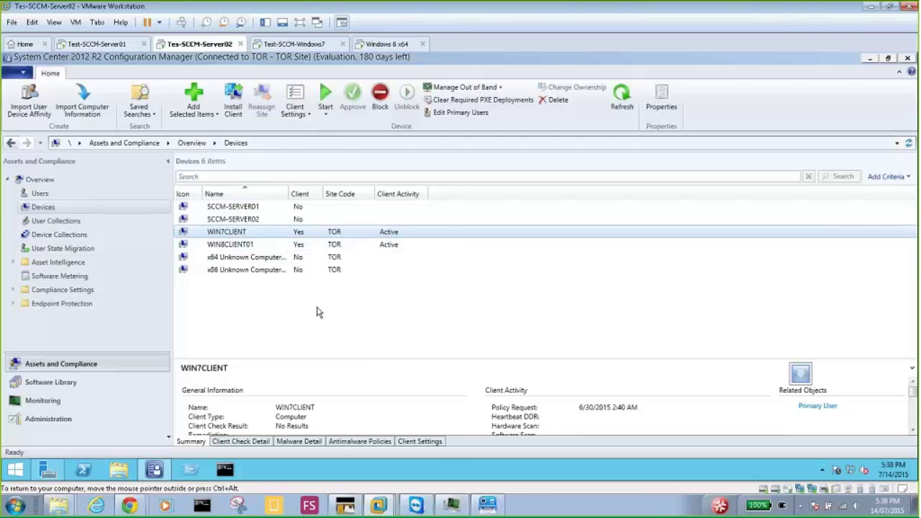
pyautogui.hotkey('ctrl', 'alt')
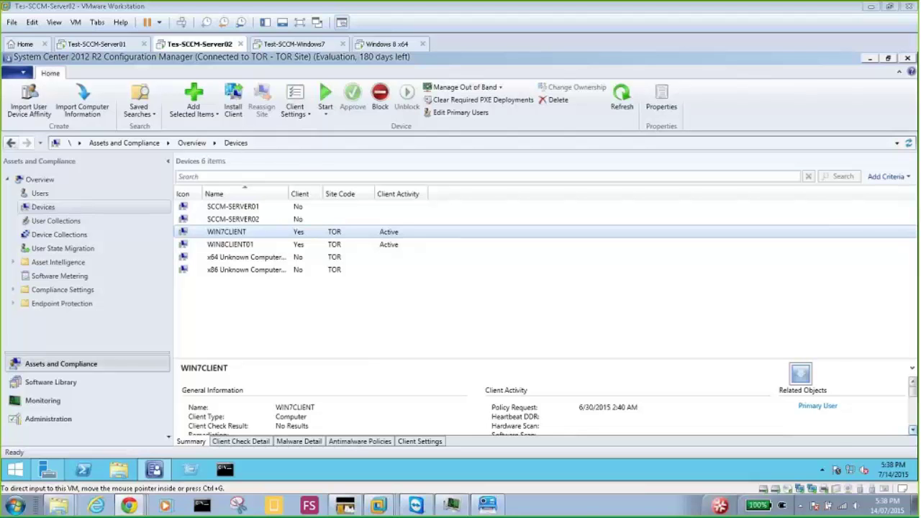
pyautogui.hotkey('alt', 'Tab')
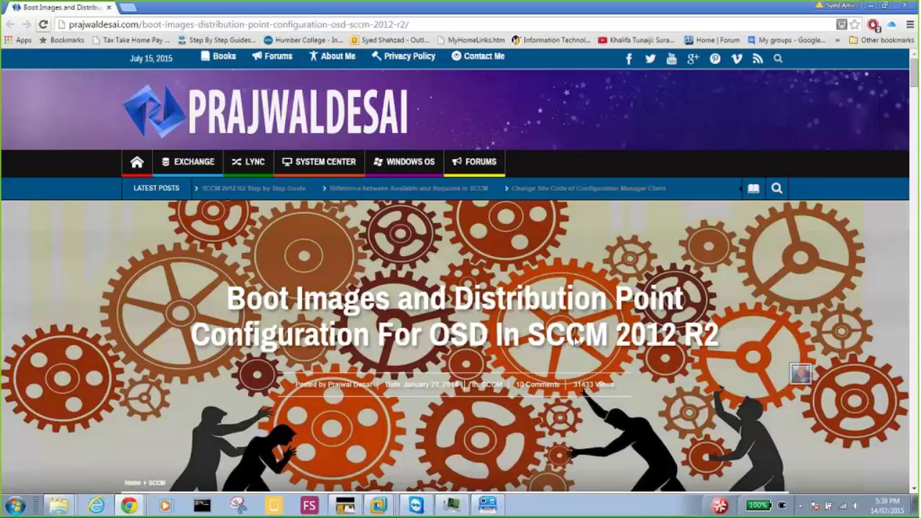
pyautogui.scroll(-4, 518, 320)
pyautogui.scroll(-10, 518, 320)
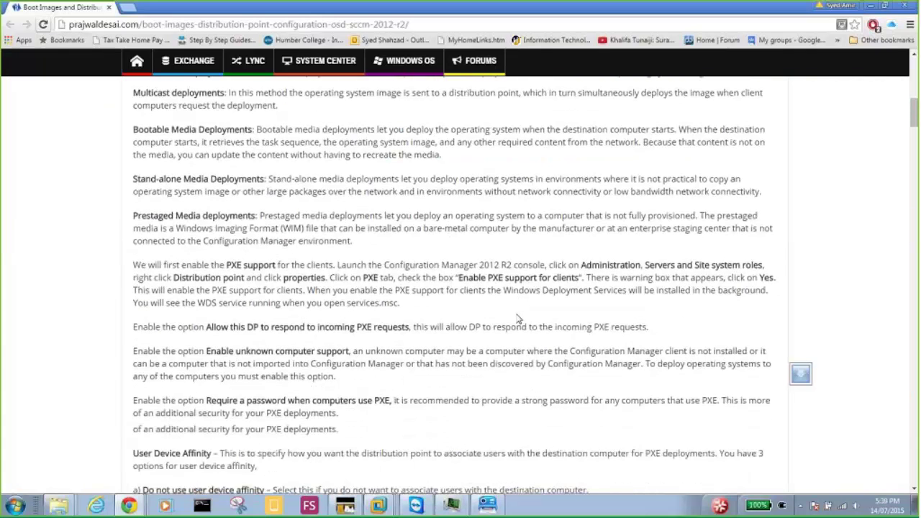
pyautogui.scroll(-5, 514, 317)
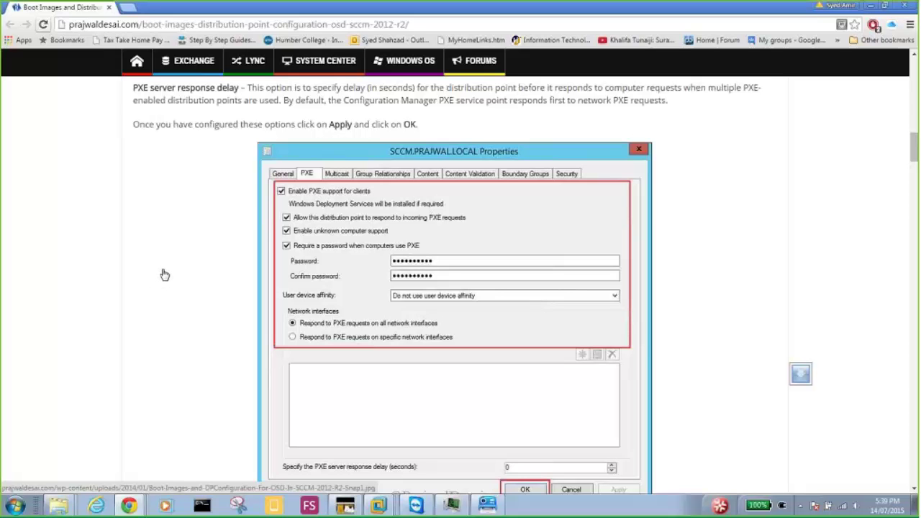
pyautogui.scroll(3, 164, 275)
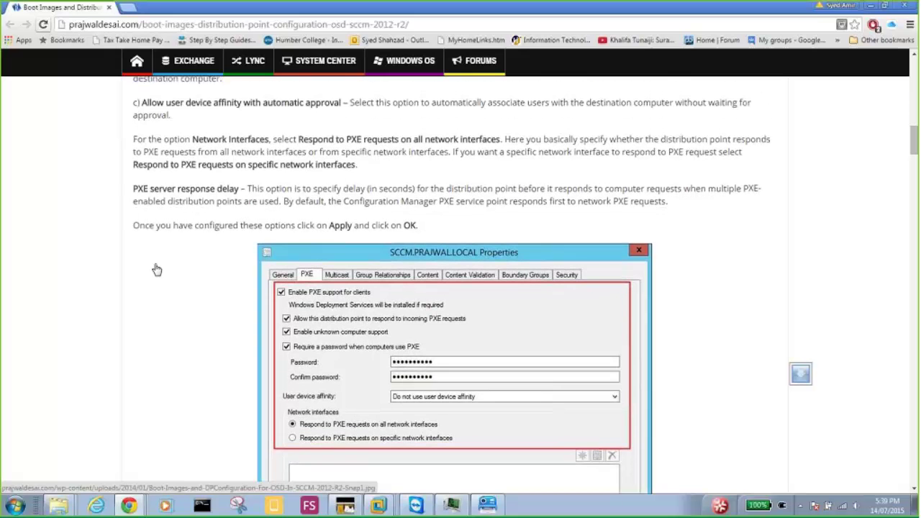
pyautogui.scroll(-2, 148, 280)
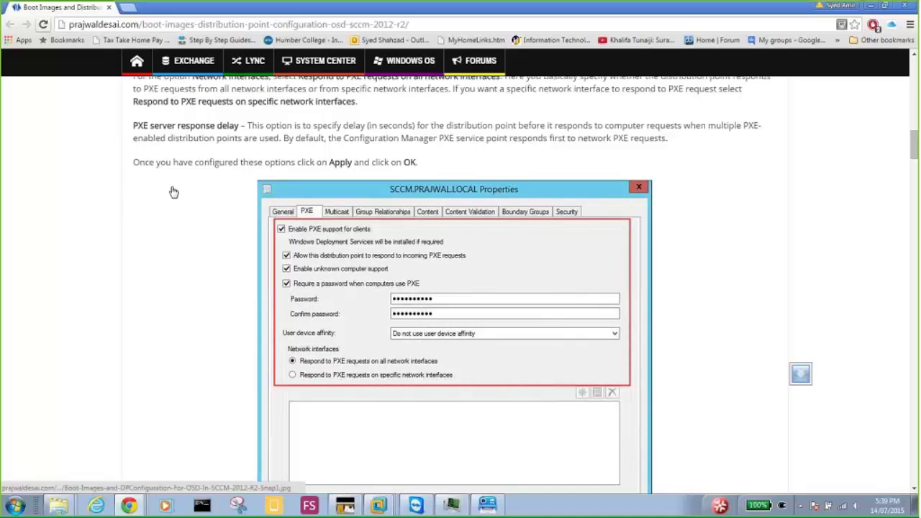
pyautogui.scroll(1, 112, 179)
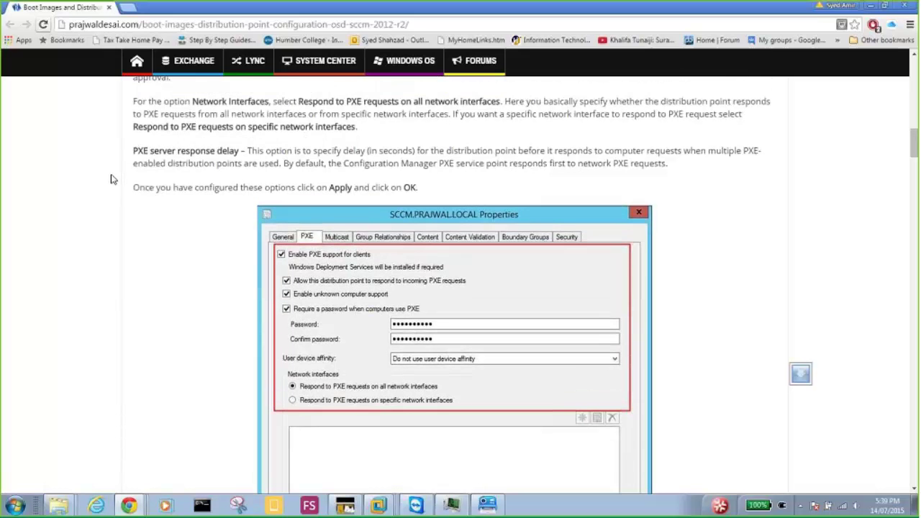
pyautogui.scroll(1, 112, 179)
pyautogui.scroll(-1, 111, 180)
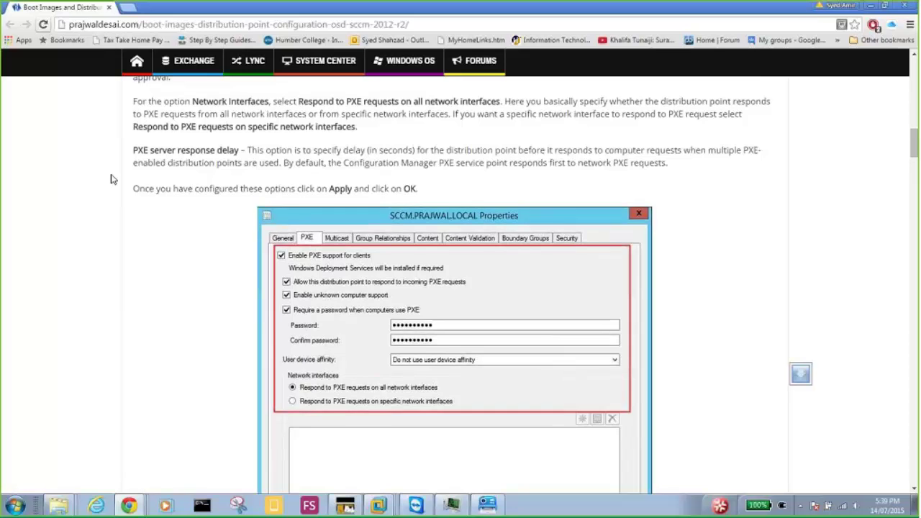
pyautogui.scroll(2, 111, 179)
pyautogui.scroll(3, 112, 179)
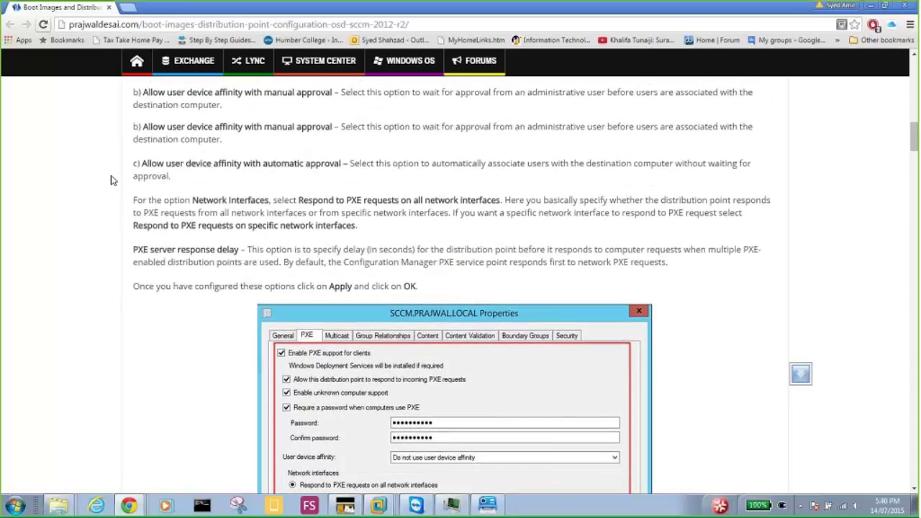
pyautogui.scroll(1, 111, 179)
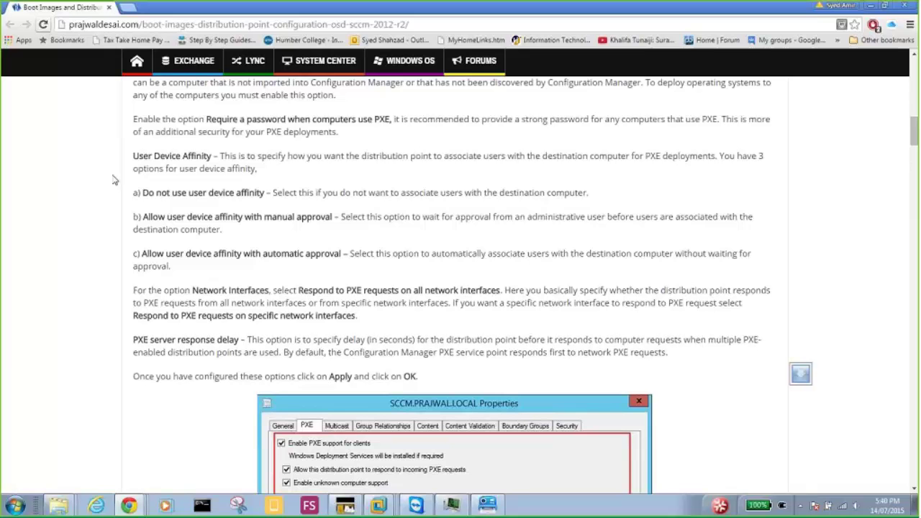
pyautogui.scroll(-3, 113, 180)
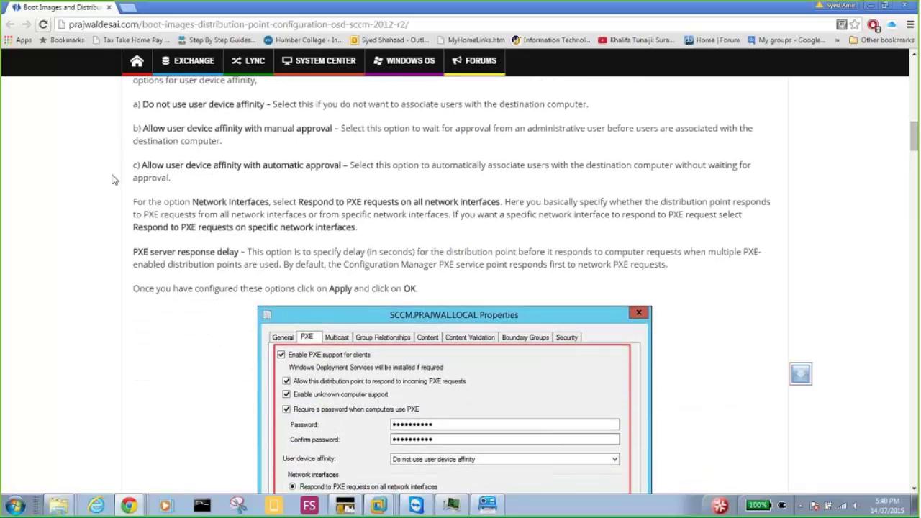
pyautogui.scroll(-3, 113, 180)
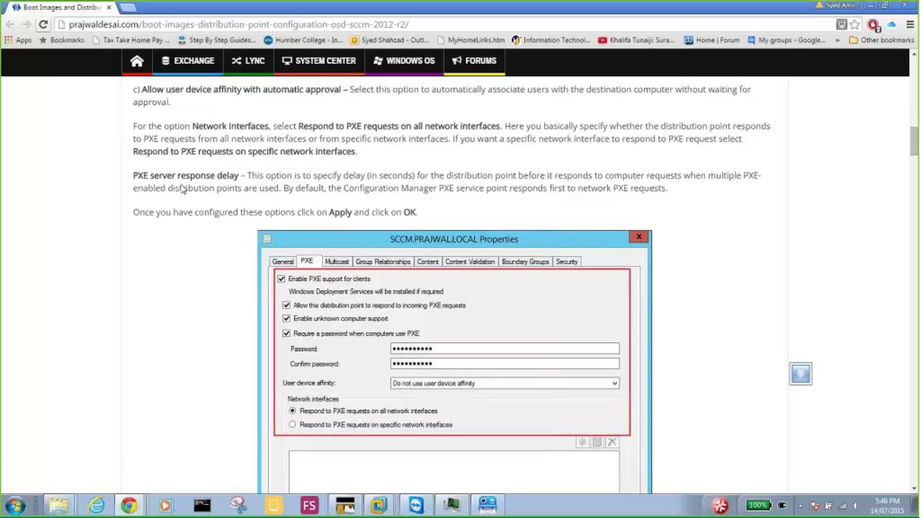
pyautogui.scroll(-1, 185, 186)
pyautogui.scroll(-1, 185, 186)
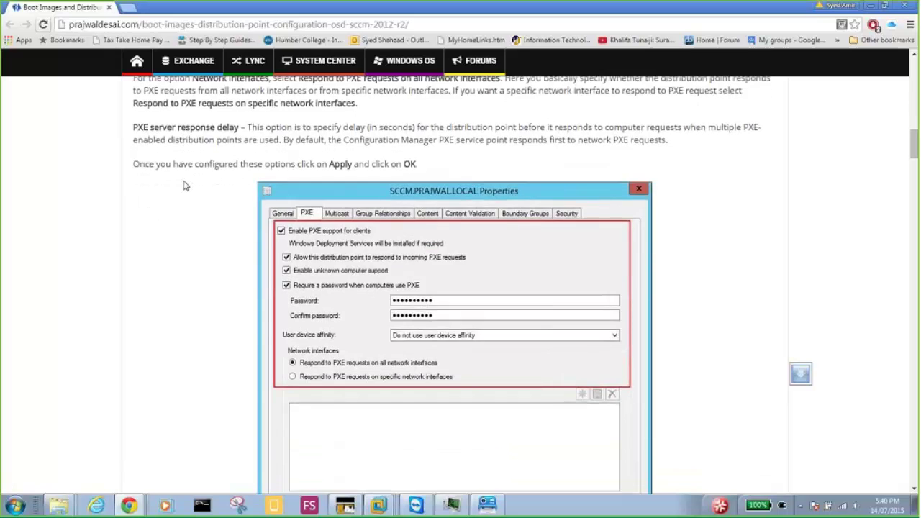
pyautogui.scroll(2, 185, 186)
pyautogui.scroll(1, 185, 186)
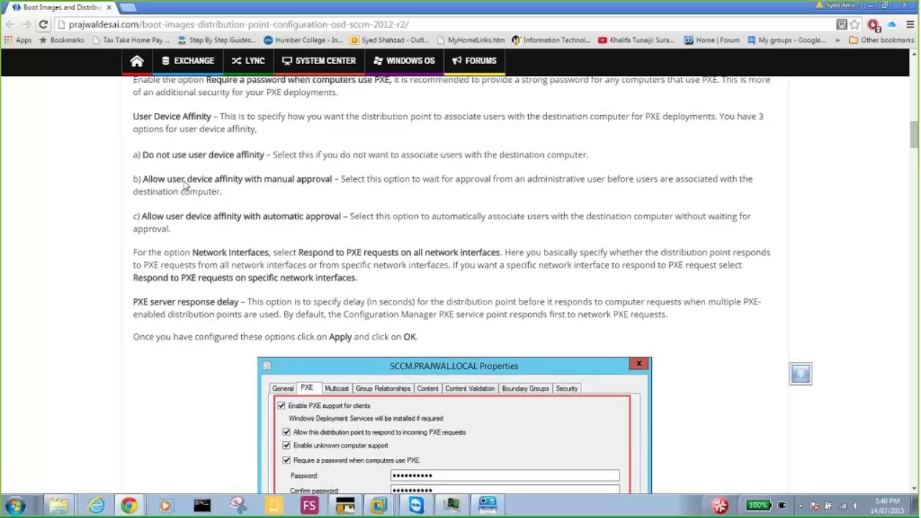
pyautogui.scroll(5, 185, 186)
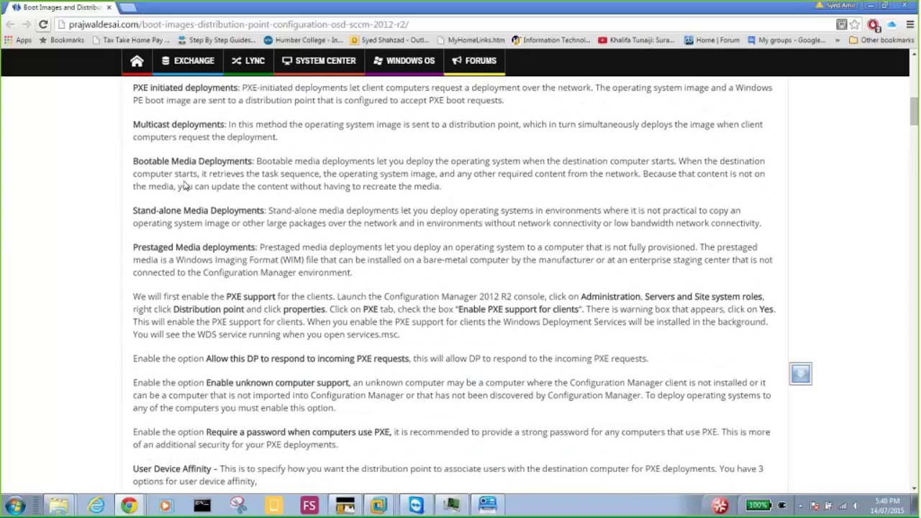
pyautogui.scroll(5, 184, 186)
pyautogui.scroll(3, 184, 185)
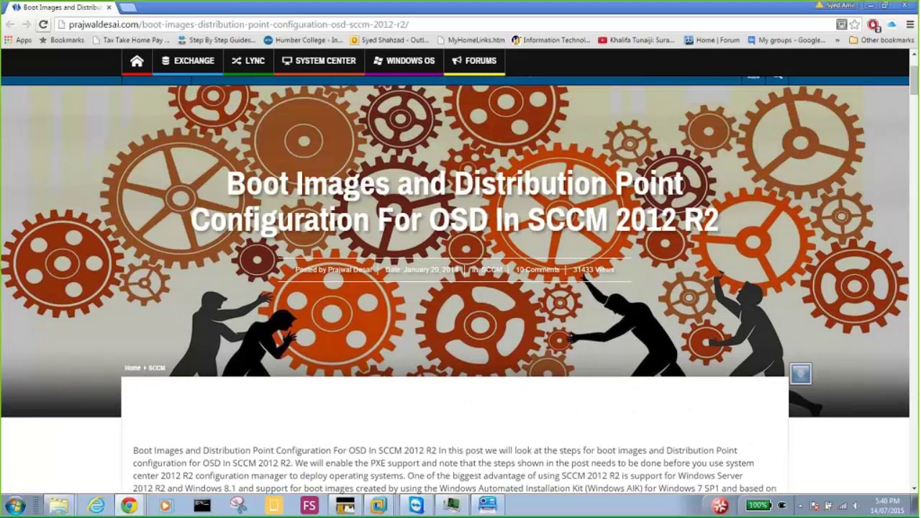
pyautogui.scroll(-3, 164, 137)
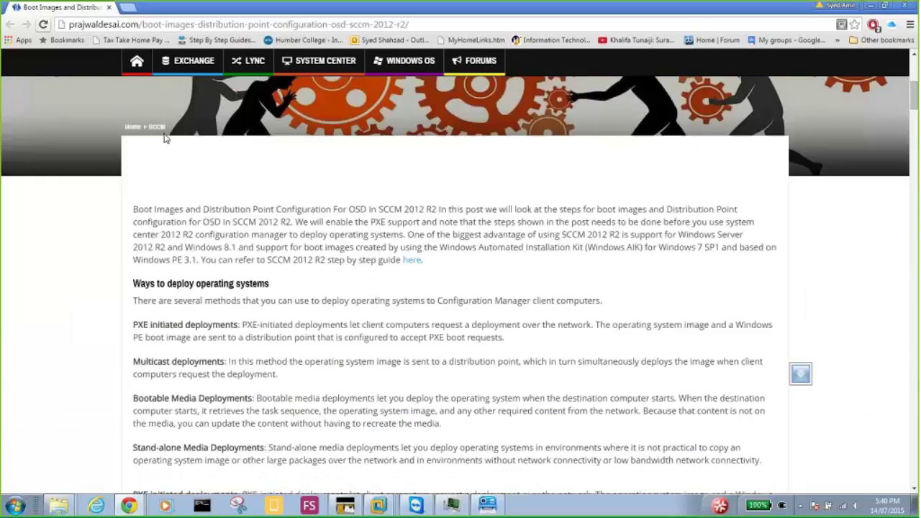
pyautogui.scroll(-1, 164, 138)
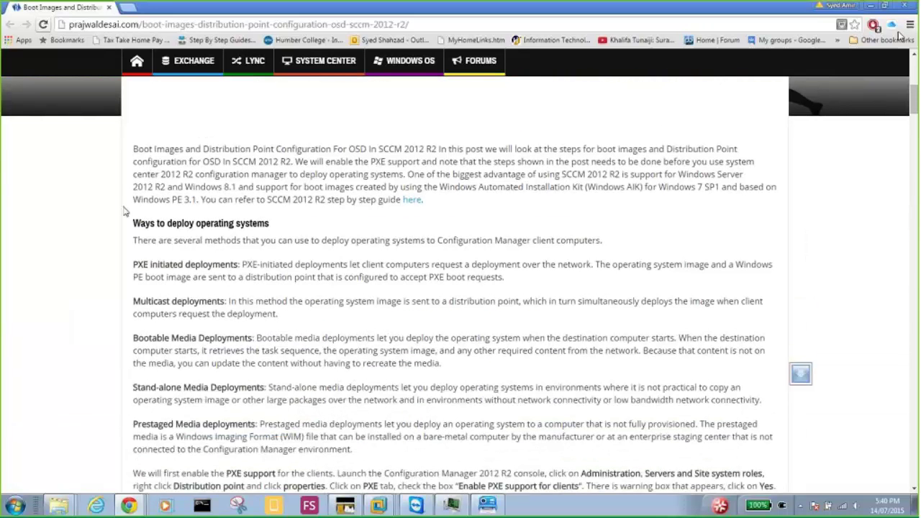
pyautogui.moveTo(128, 506)
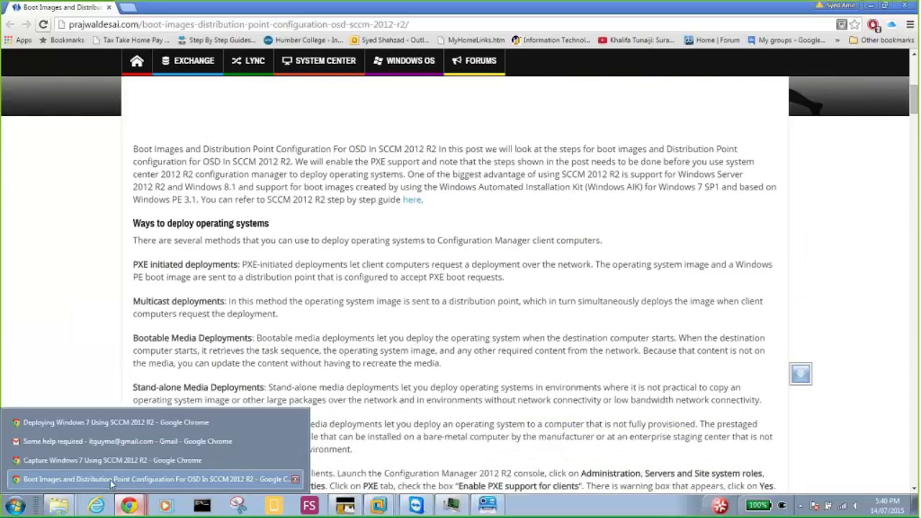
# Step: Skim the Capture Windows 7 article, then maximize the Deploying Windows 7 Using SCCM 2012 R2 window
pyautogui.click(93, 460)
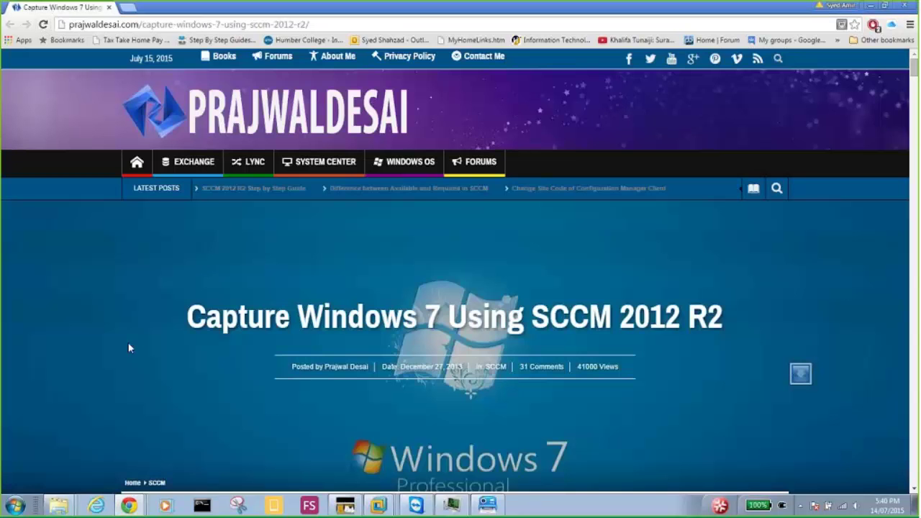
pyautogui.scroll(-4, 128, 348)
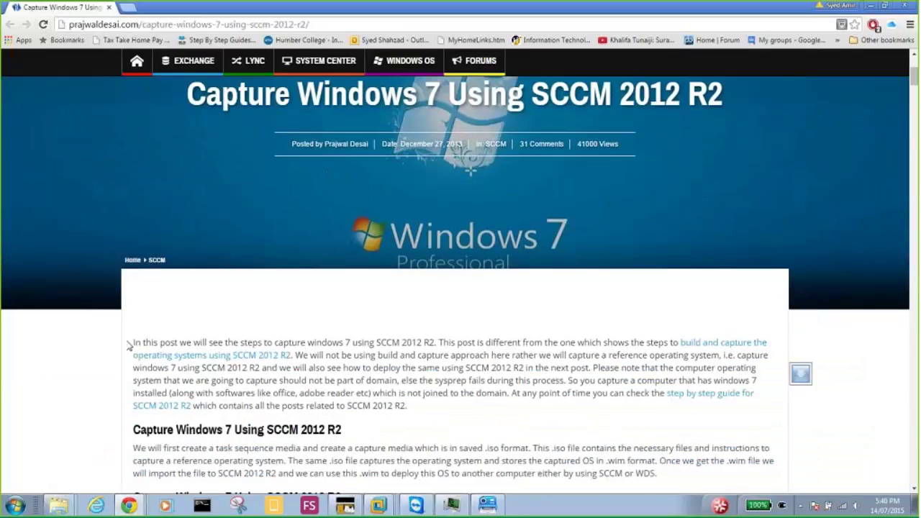
pyautogui.scroll(-6, 129, 348)
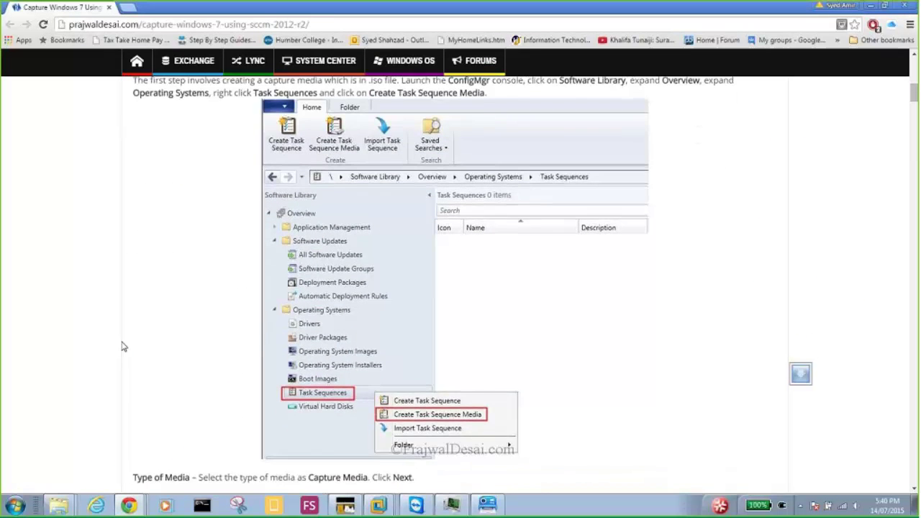
pyautogui.scroll(-6, 122, 347)
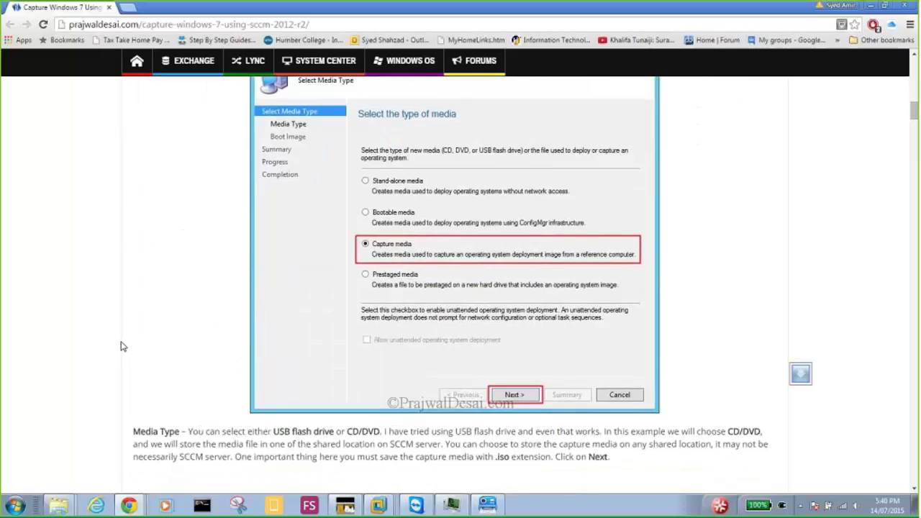
pyautogui.scroll(-2, 121, 346)
pyautogui.scroll(8, 120, 345)
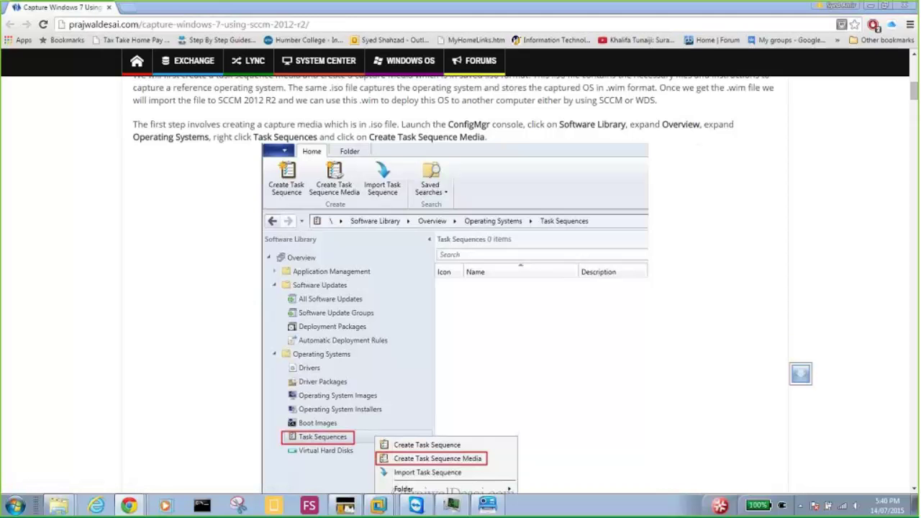
pyautogui.moveTo(801, 373); pyautogui.dragTo(401, 164)
# Step: Scroll to the device collection screenshot, then open the Task Sequence Failed 0x80070002 article
pyautogui.scroll(5, 465, 242)
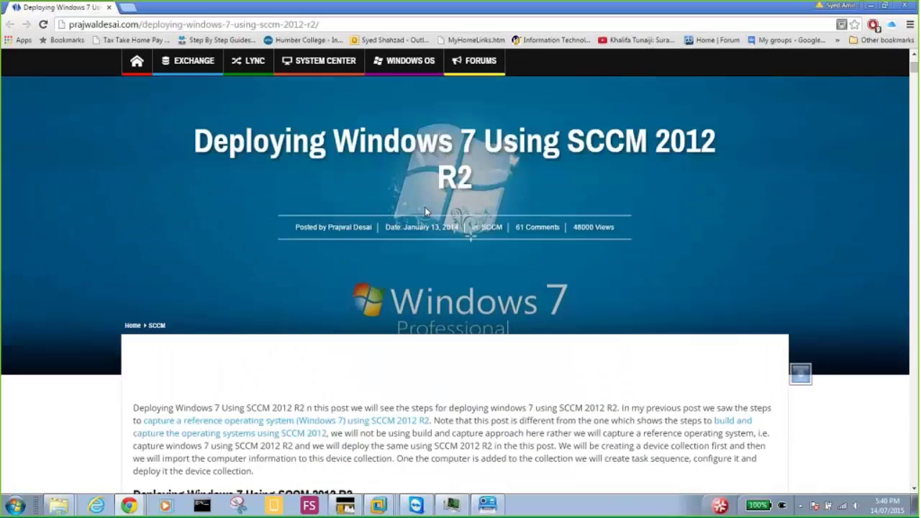
pyautogui.scroll(-2, 392, 210)
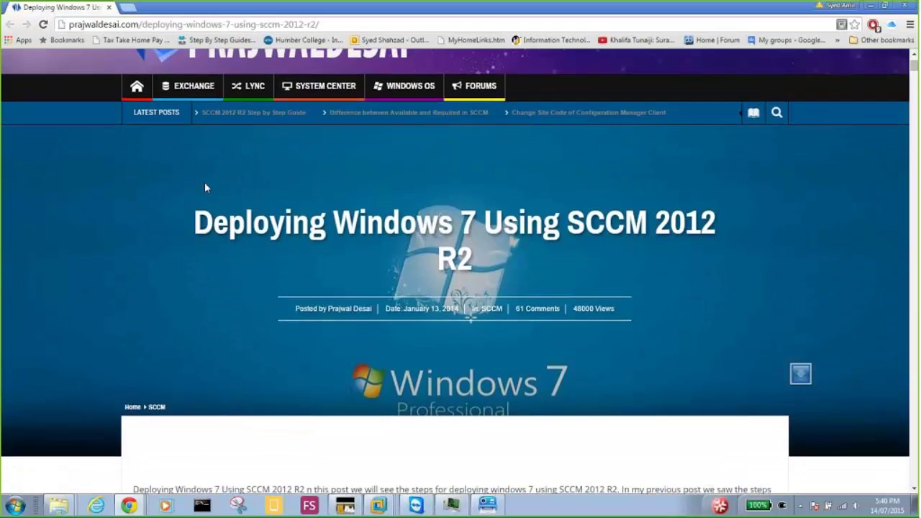
pyautogui.scroll(-10, 177, 176)
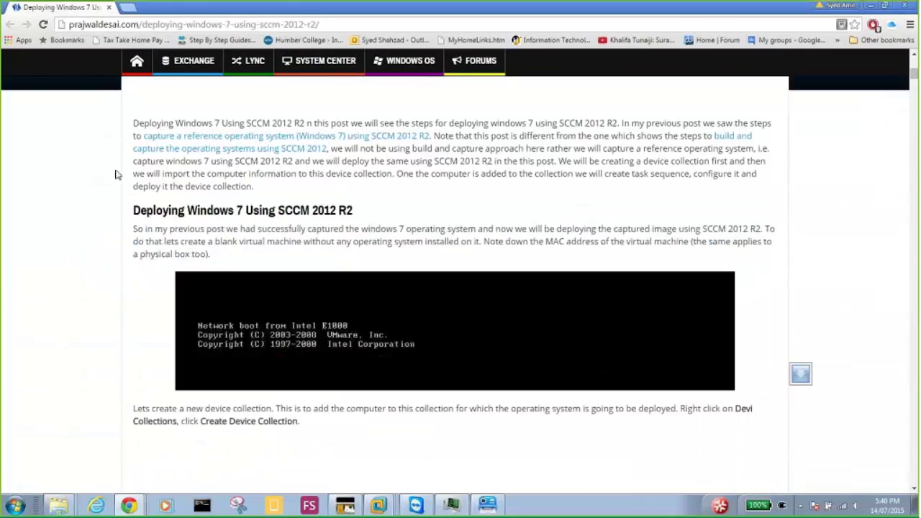
pyautogui.scroll(-5, 111, 174)
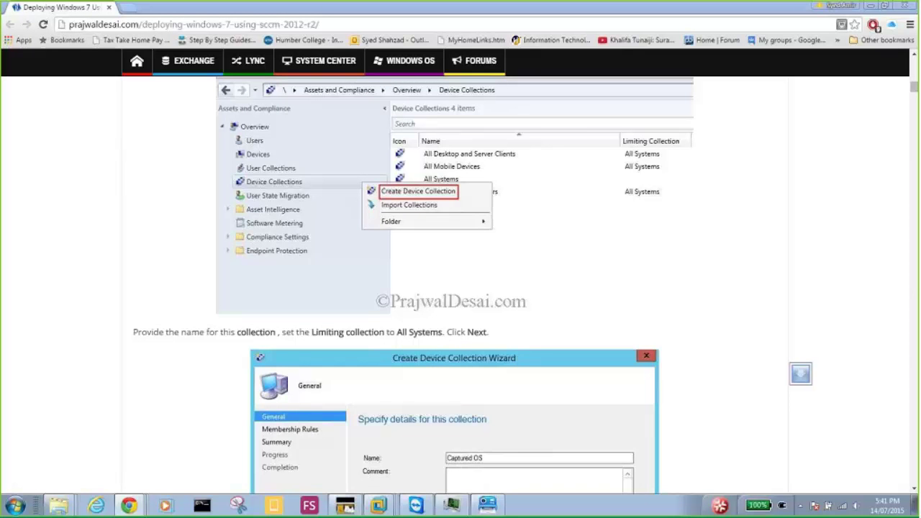
pyautogui.press('Print')
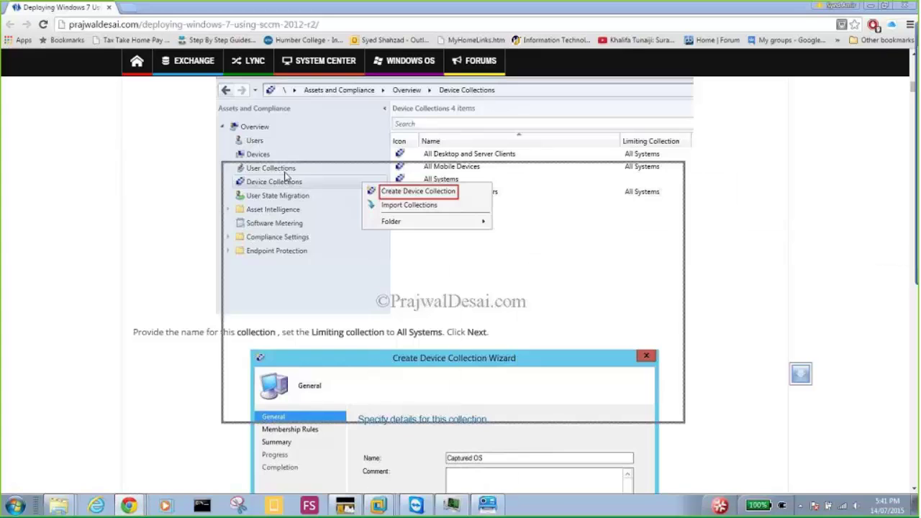
pyautogui.click(287, 176)
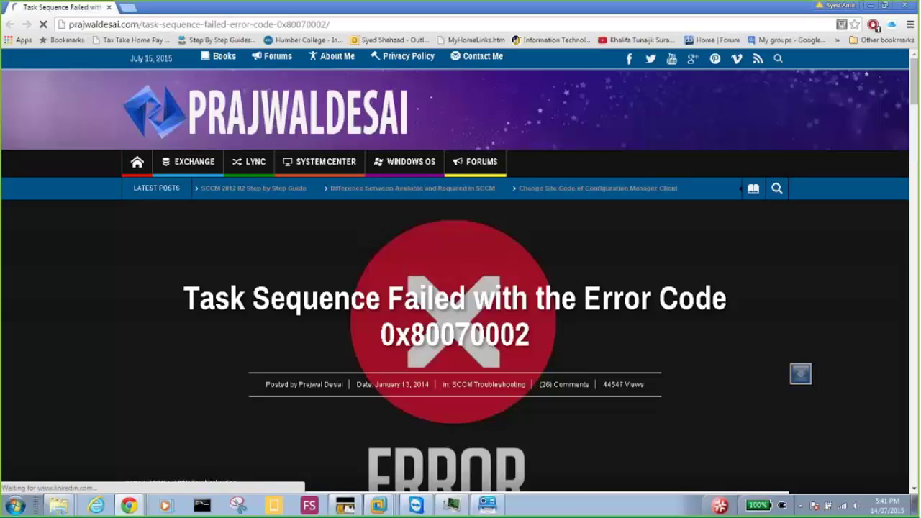
# Step: Read the 0x80070002 troubleshooting and resolution, then detach that article into its own window and close it
pyautogui.scroll(-2, 216, 234)
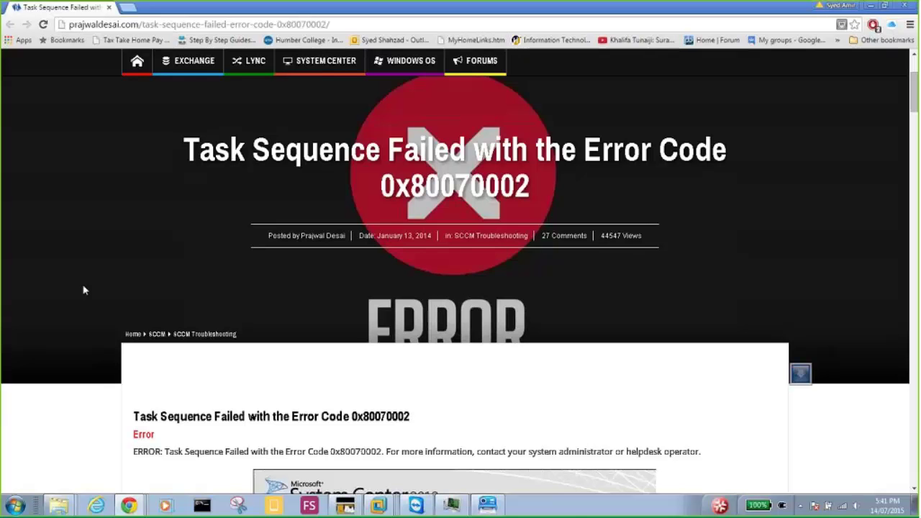
pyautogui.scroll(-2, 84, 290)
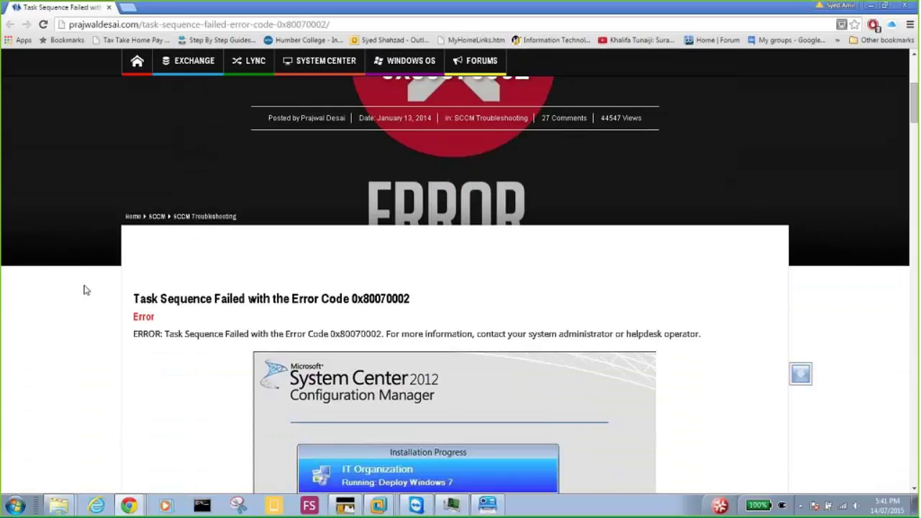
pyautogui.scroll(2, 84, 290)
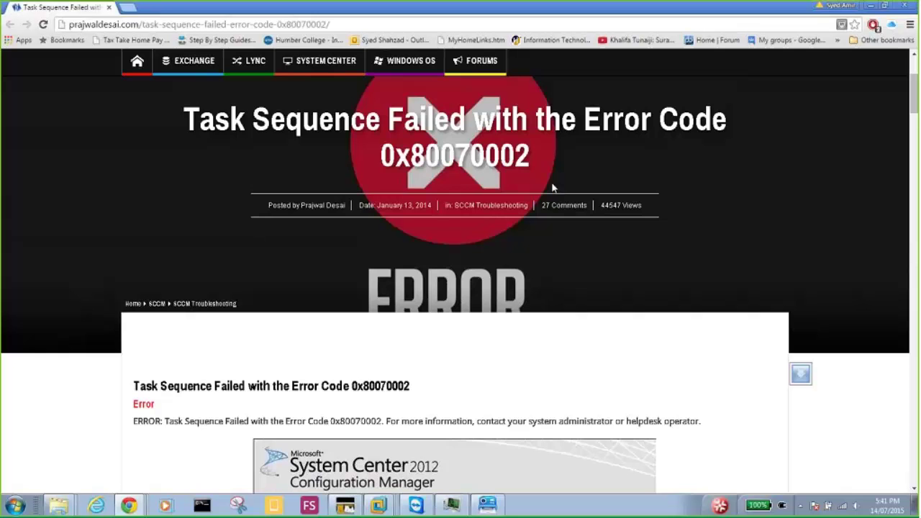
pyautogui.scroll(-5, 208, 262)
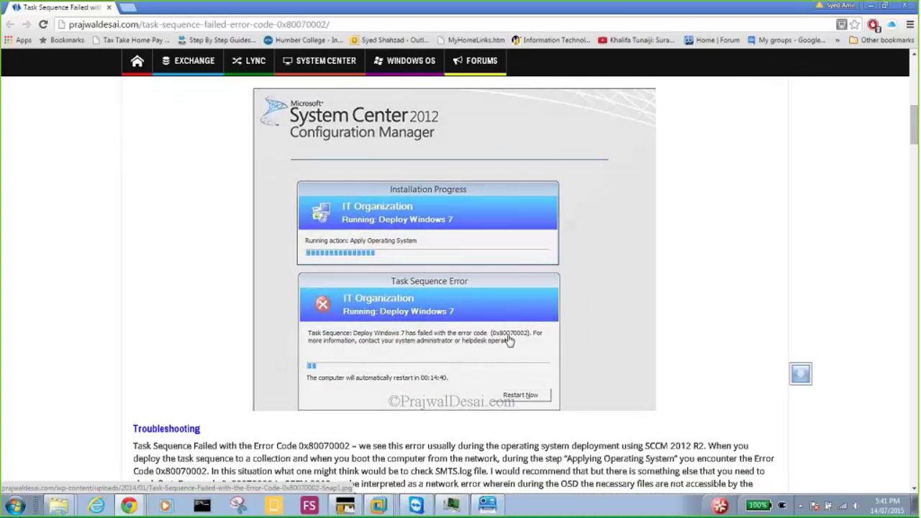
pyautogui.scroll(-3, 121, 326)
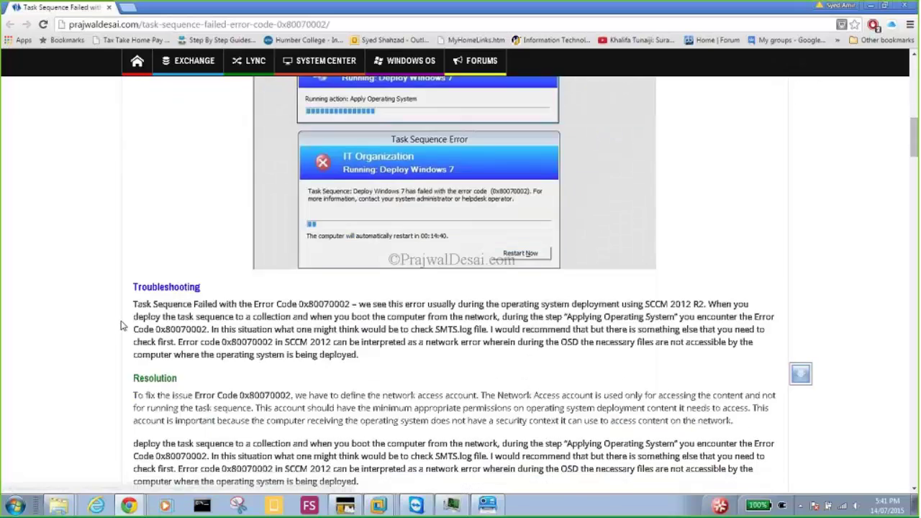
pyautogui.scroll(-2, 123, 325)
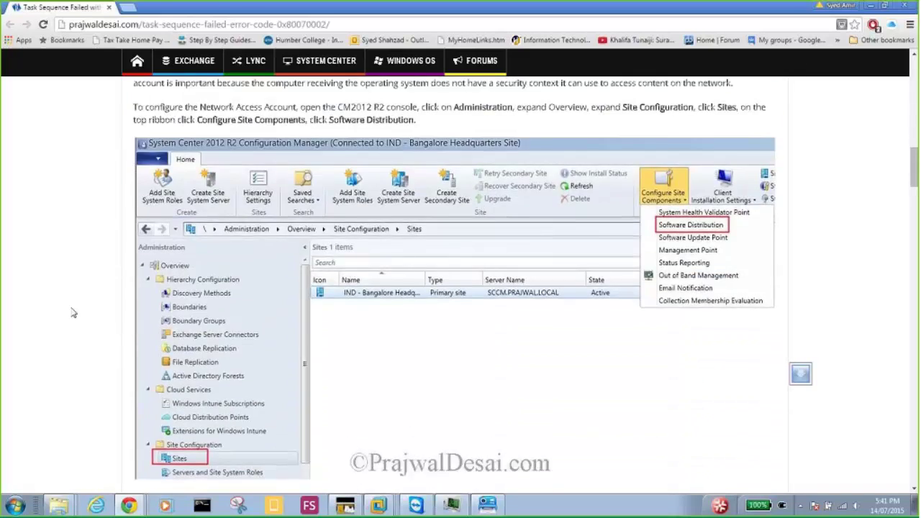
pyautogui.scroll(5, 73, 313)
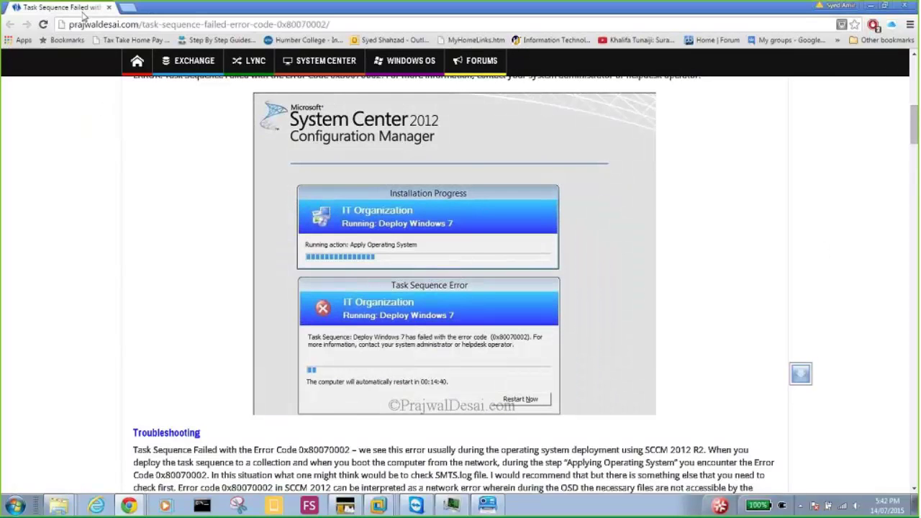
pyautogui.moveTo(85, 11); pyautogui.dragTo(101, 30)
pyautogui.hotkey('ctrl', 'w')
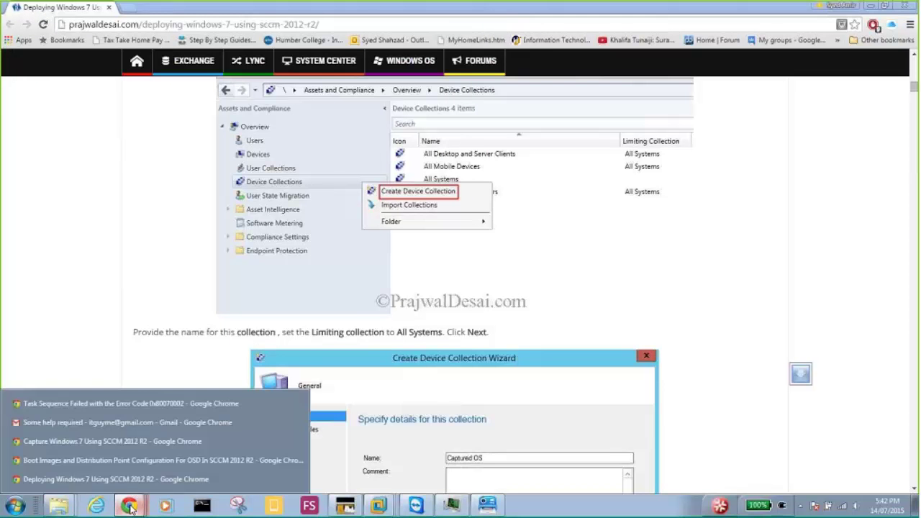
# Step: Bring the Deploying Windows 7 window forward and close it
pyautogui.moveTo(132, 497)
pyautogui.click(52, 480)
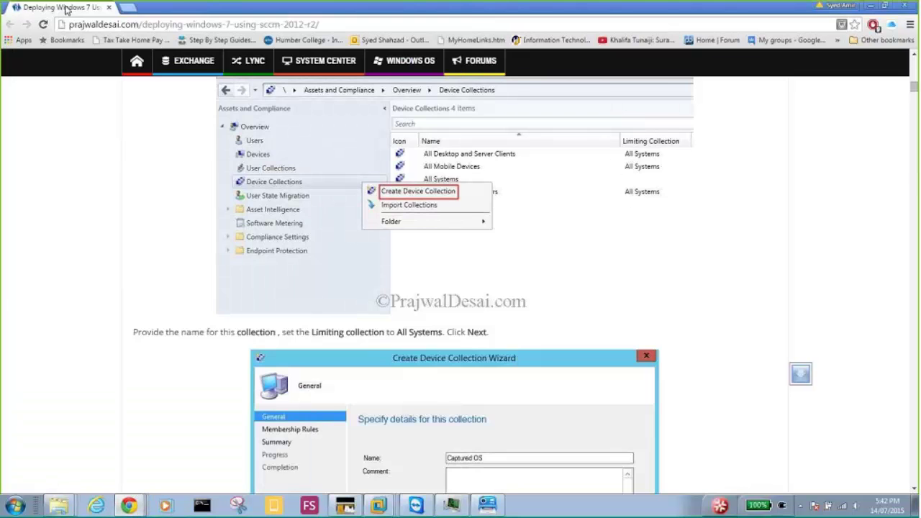
pyautogui.hotkey('ctrl', 'w')
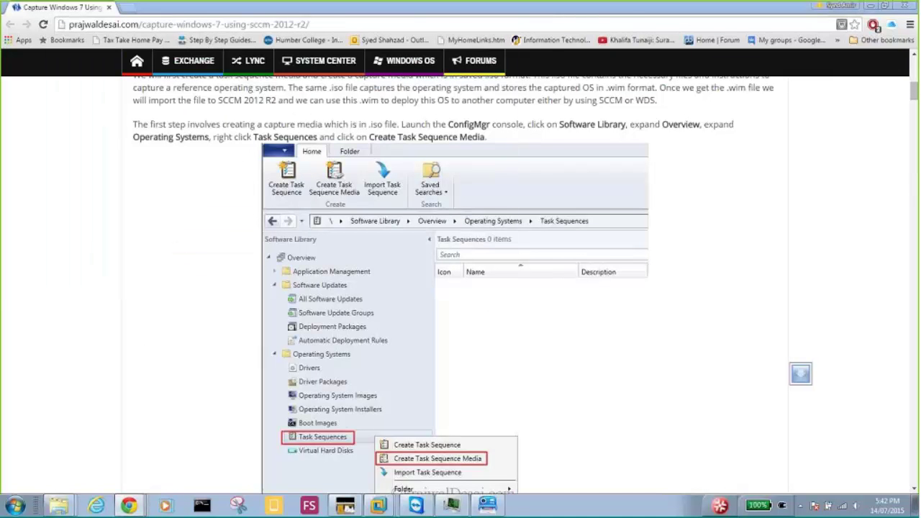
# Step: Switch to the Boot Images and Distribution Point window and scroll to Ways to deploy operating systems
pyautogui.click(133, 508)
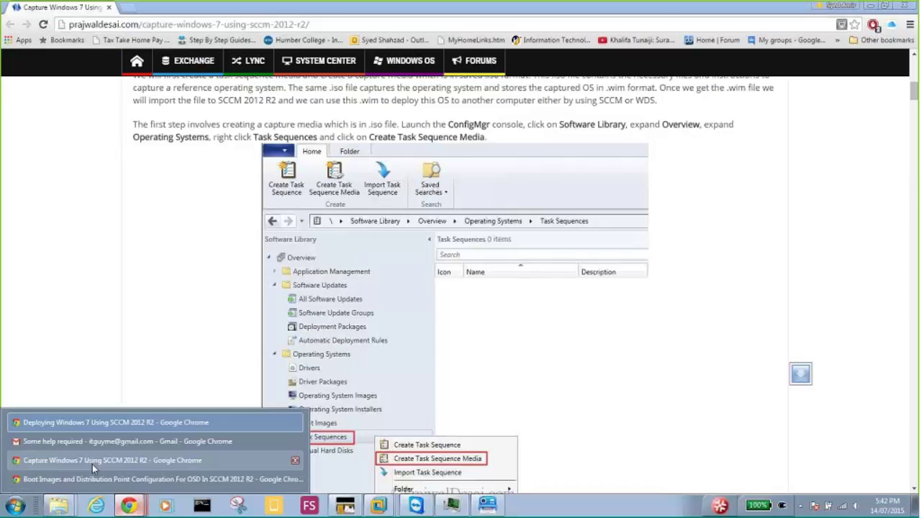
pyautogui.click(88, 480)
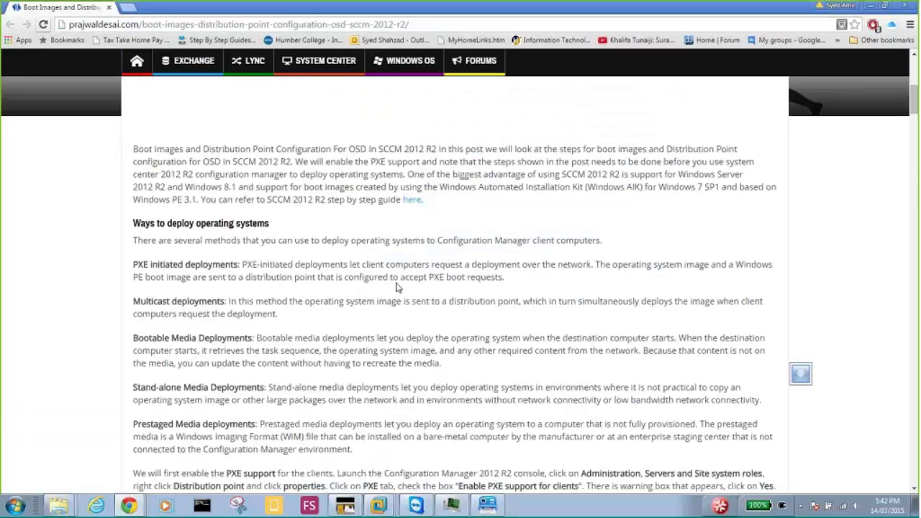
pyautogui.scroll(3, 193, 261)
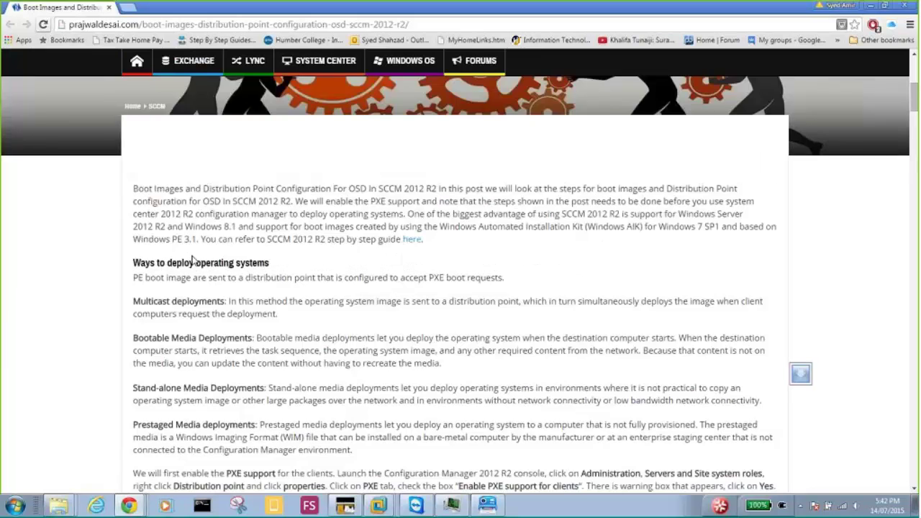
pyautogui.scroll(1, 193, 261)
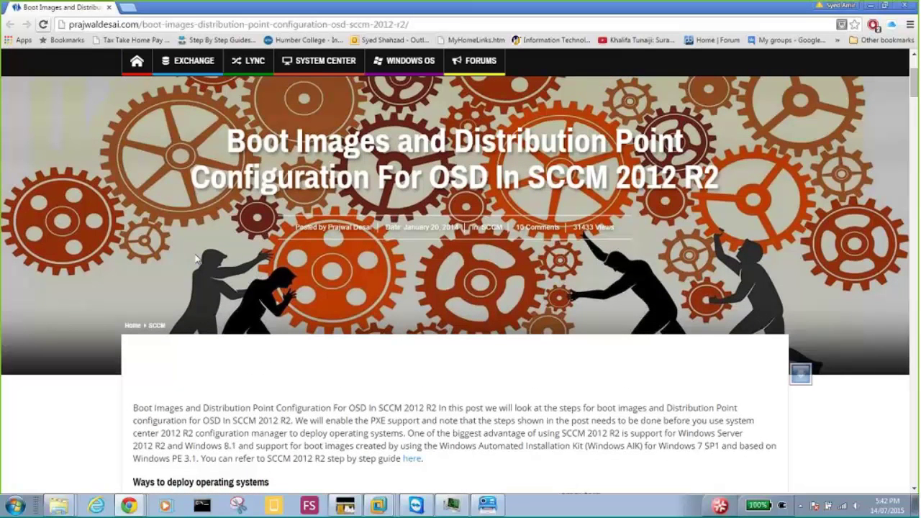
pyautogui.scroll(-5, 83, 274)
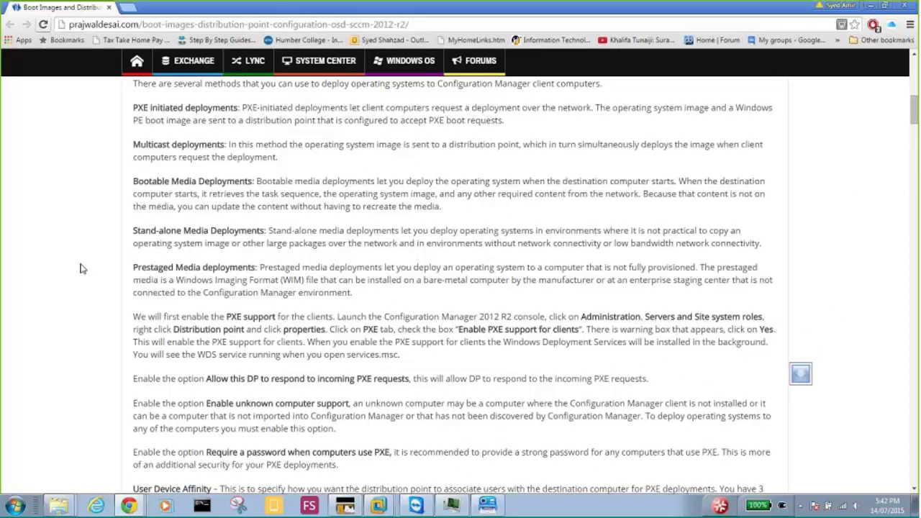
pyautogui.scroll(1, 84, 268)
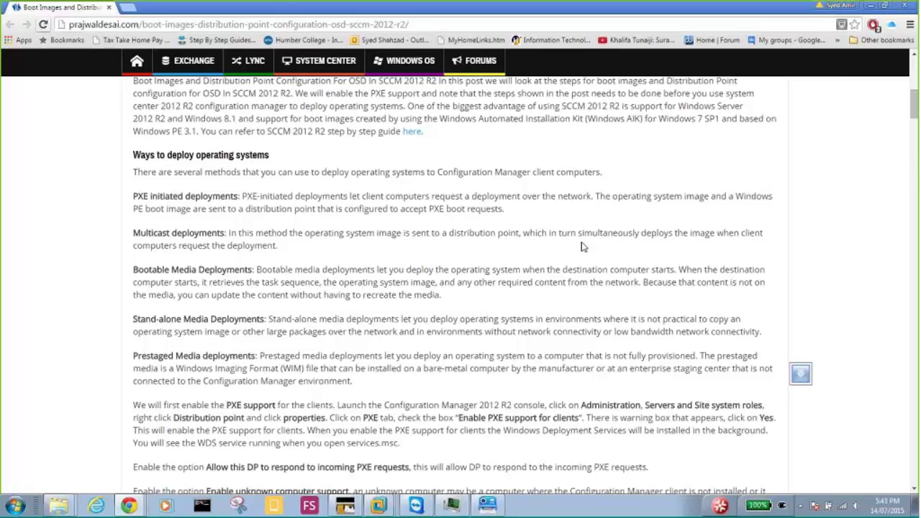
# Step: Zoom the boot images article to 110% and scroll into the PXE support paragraphs
pyautogui.hotkey('ctrl', '+')
pyautogui.hotkey('ctrl', '+')
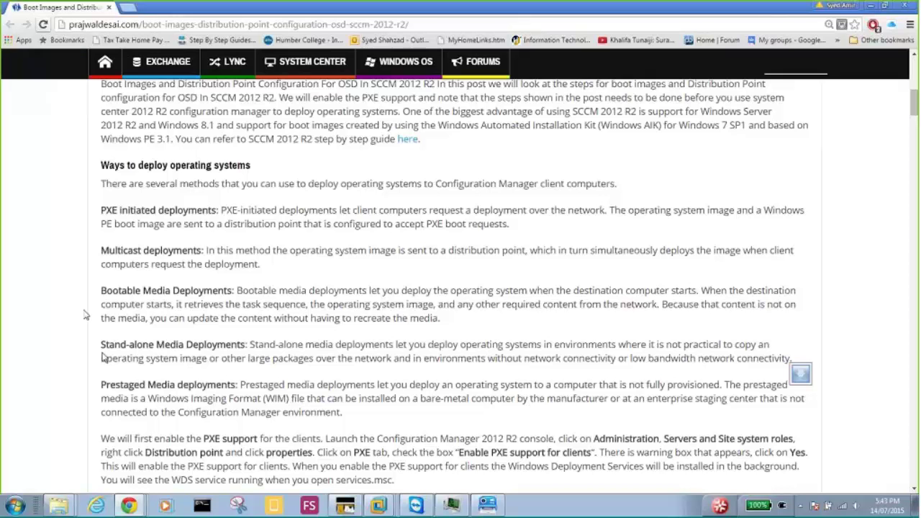
pyautogui.scroll(-1, 86, 309)
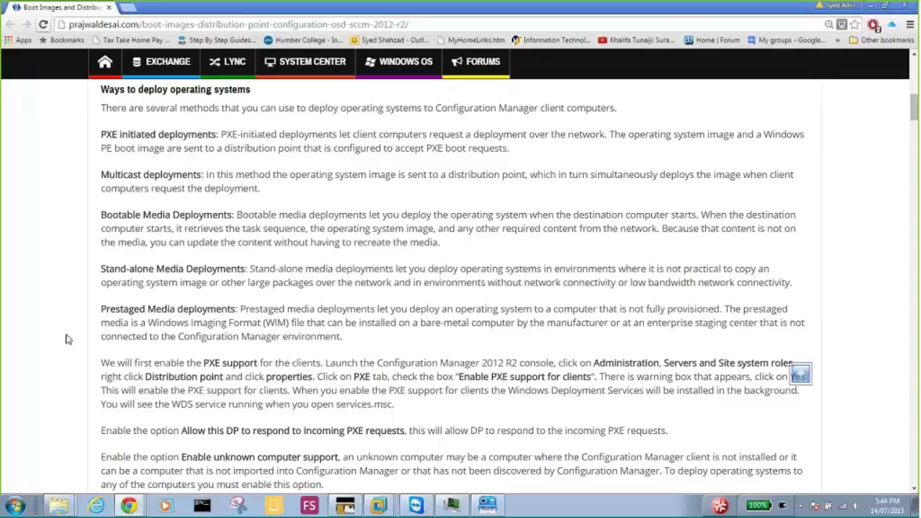
# Step: Scroll down until the distribution point's PXE properties screenshot is fully in view
pyautogui.scroll(-2, 57, 344)
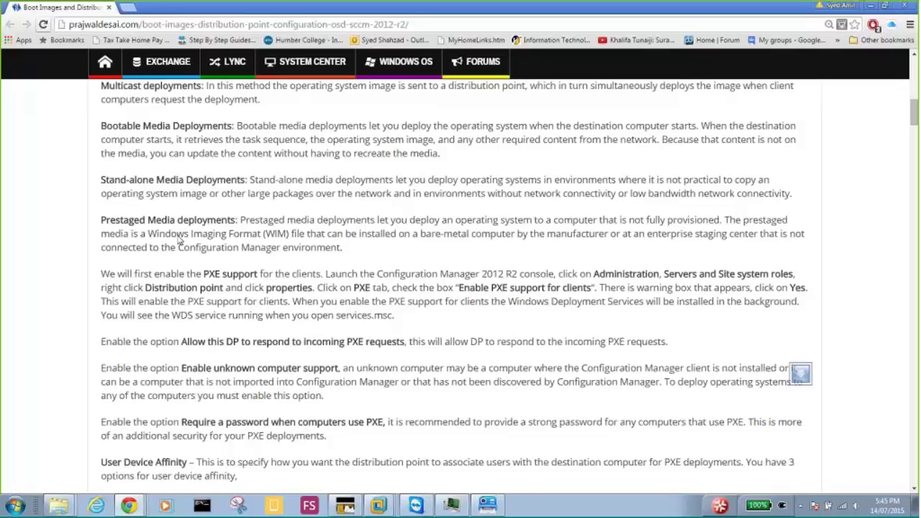
pyautogui.scroll(-1, 33, 326)
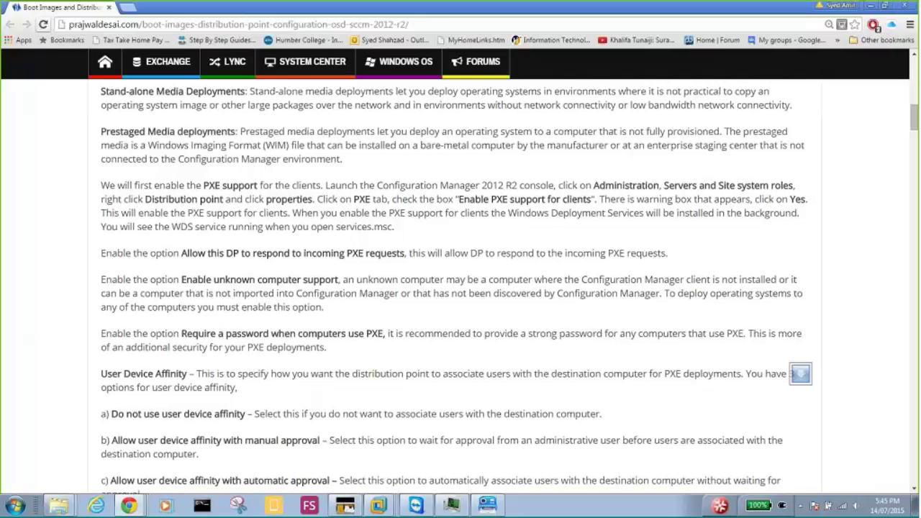
pyautogui.scroll(-1, 46, 228)
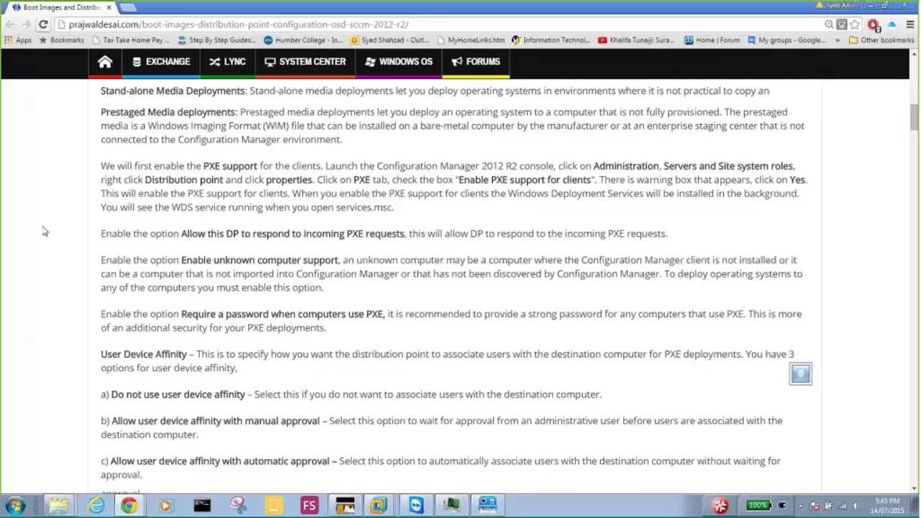
pyautogui.scroll(-1, 44, 232)
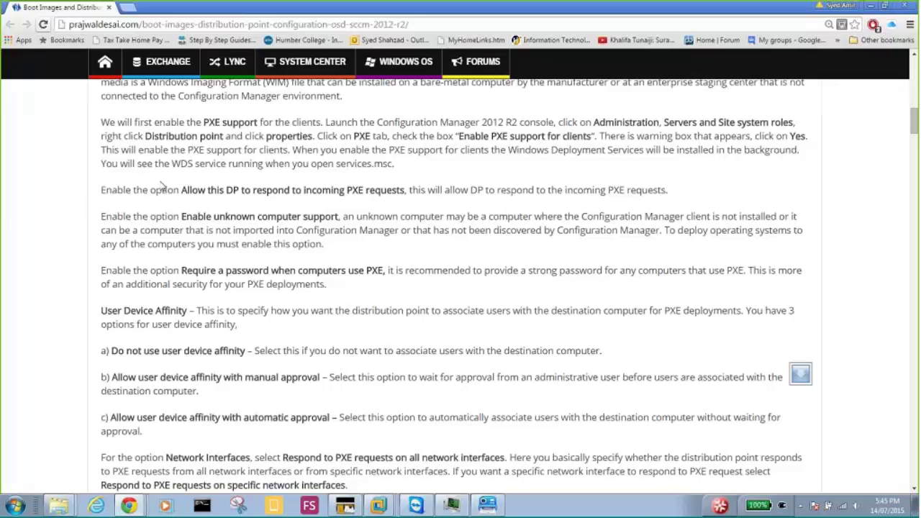
pyautogui.scroll(-4, 24, 226)
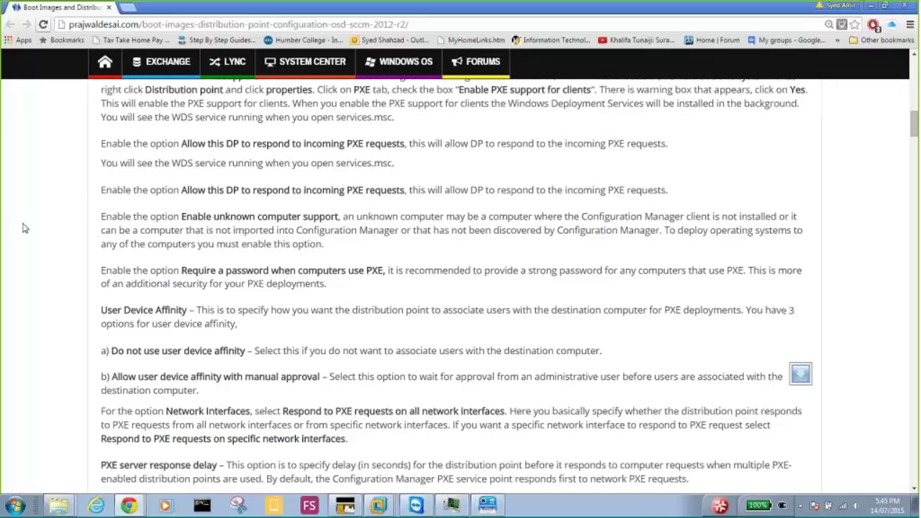
pyautogui.scroll(-4, 24, 226)
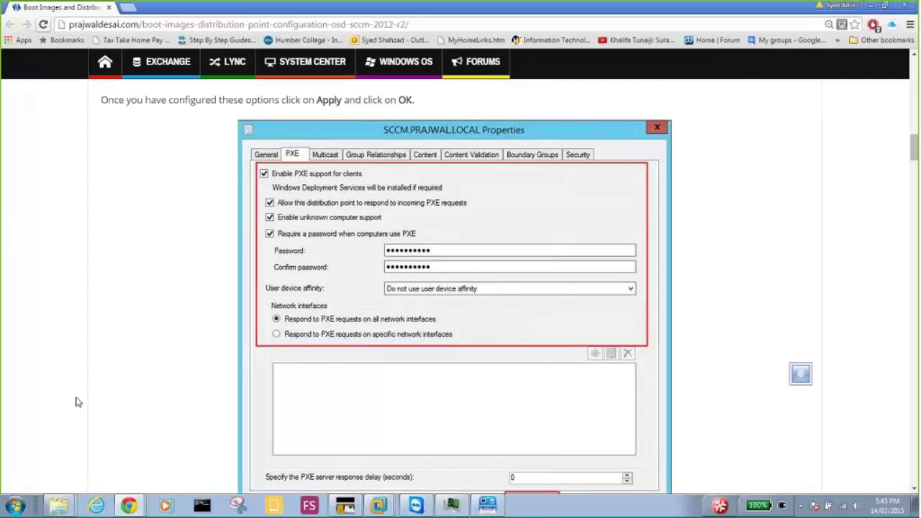
# Step: Launch Paint with mspaint from the Run box and maximize its window
pyautogui.press('super+r')
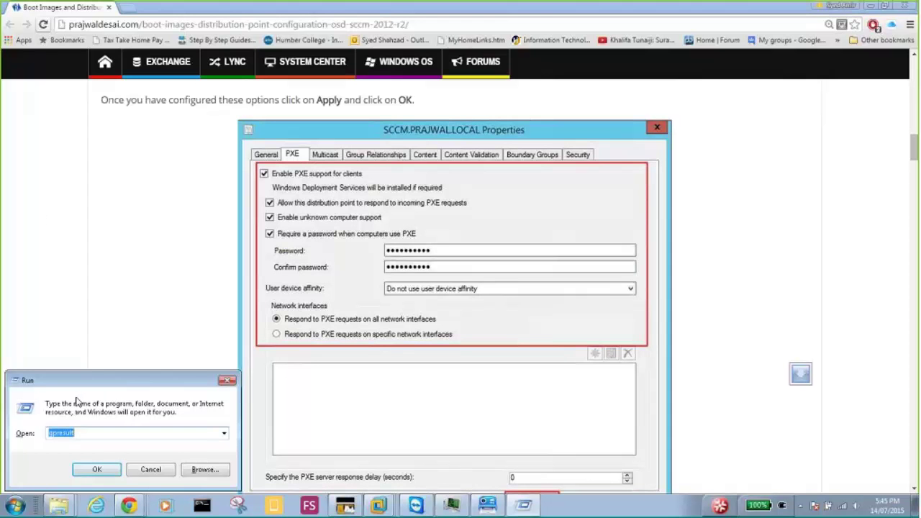
pyautogui.write('mspaint')
pyautogui.press('Return')
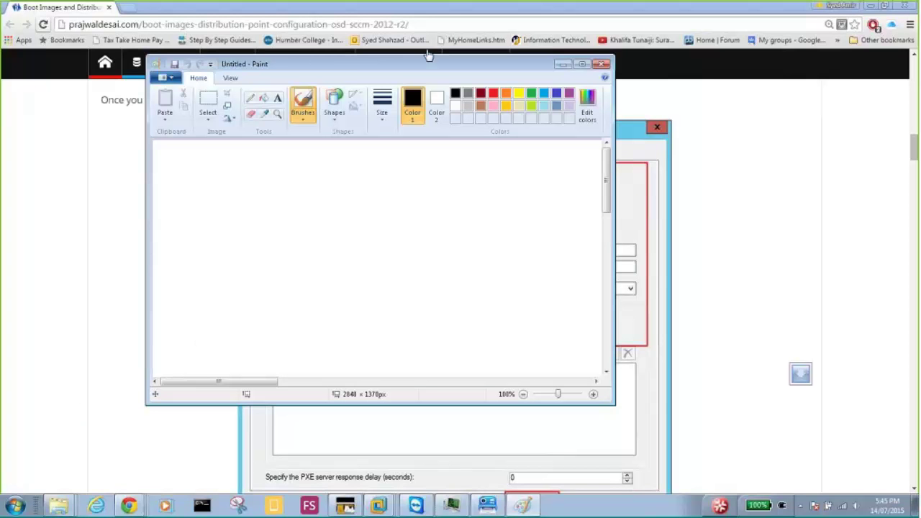
pyautogui.doubleClick(465, 68)
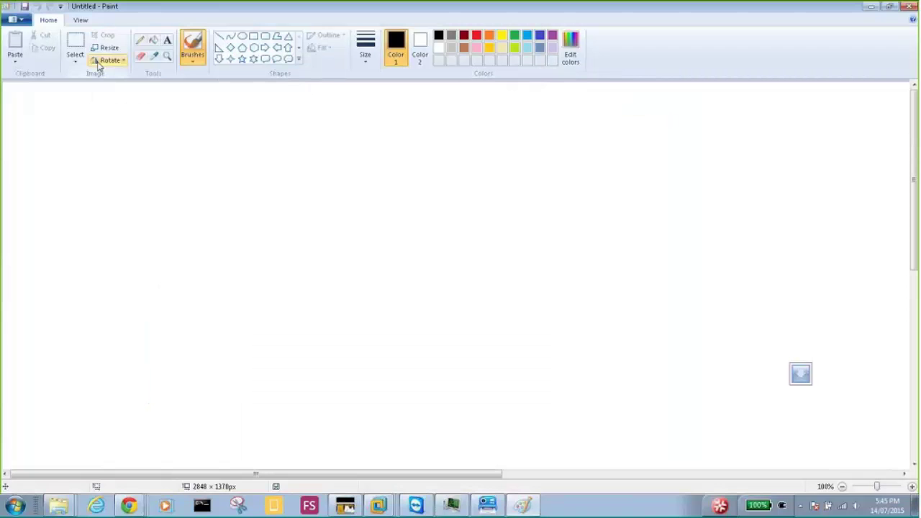
# Step: Draw three tall rectangles across the canvas, making the rightmost one red
pyautogui.click(253, 36)
pyautogui.moveTo(119, 141); pyautogui.dragTo(229, 370)
pyautogui.click(461, 195)
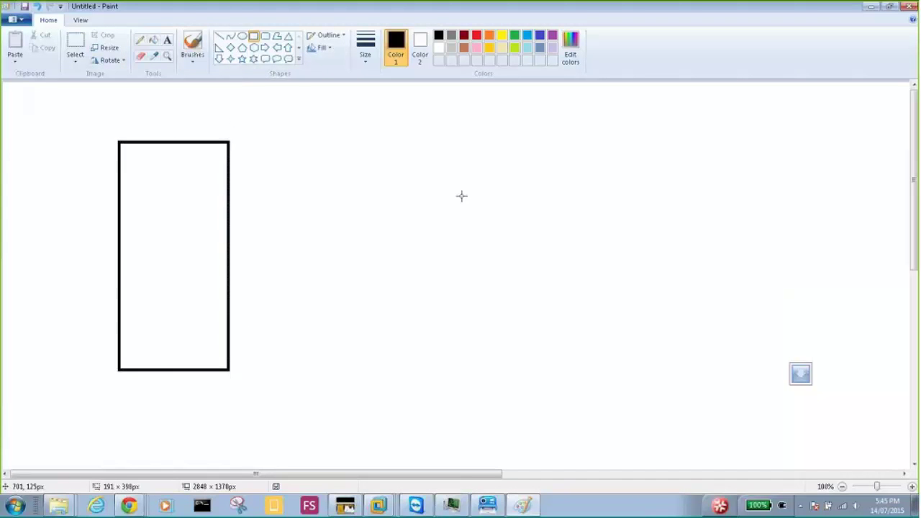
pyautogui.moveTo(480, 185); pyautogui.dragTo(569, 357)
pyautogui.moveTo(644, 183); pyautogui.dragTo(744, 363)
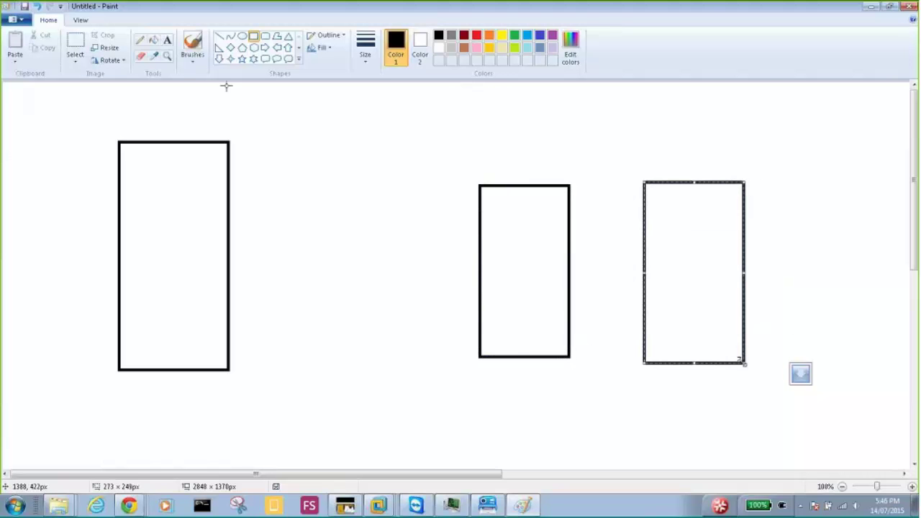
pyautogui.click(476, 34)
pyautogui.click(167, 40)
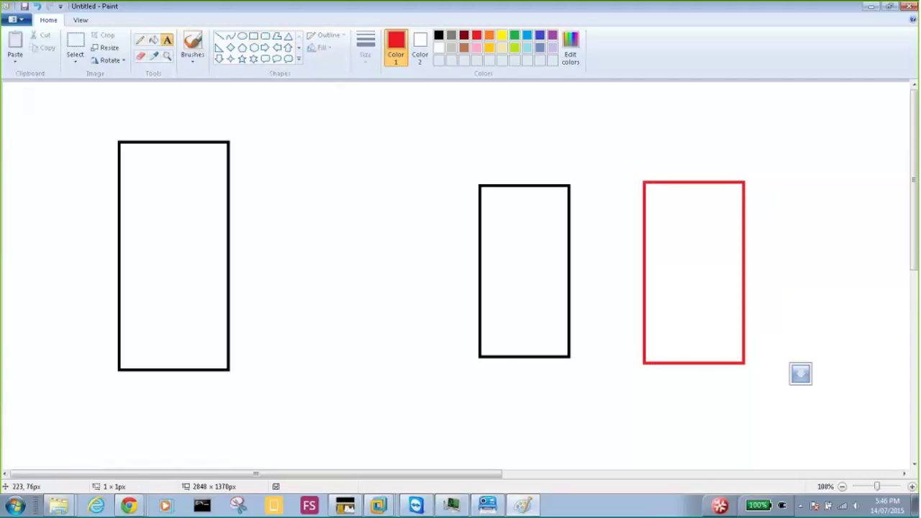
# Step: Label the left box DC/DNS in red text
pyautogui.click(129, 112)
pyautogui.write('DC')
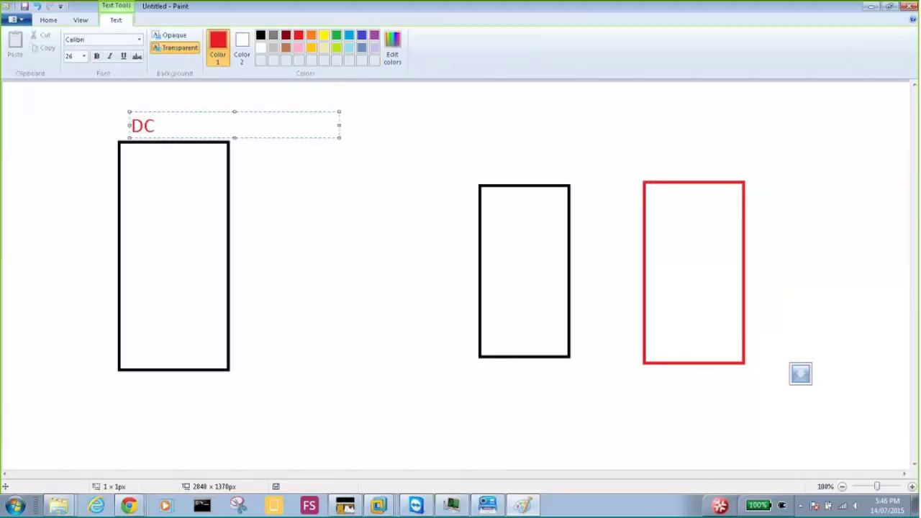
pyautogui.write('/DNS')
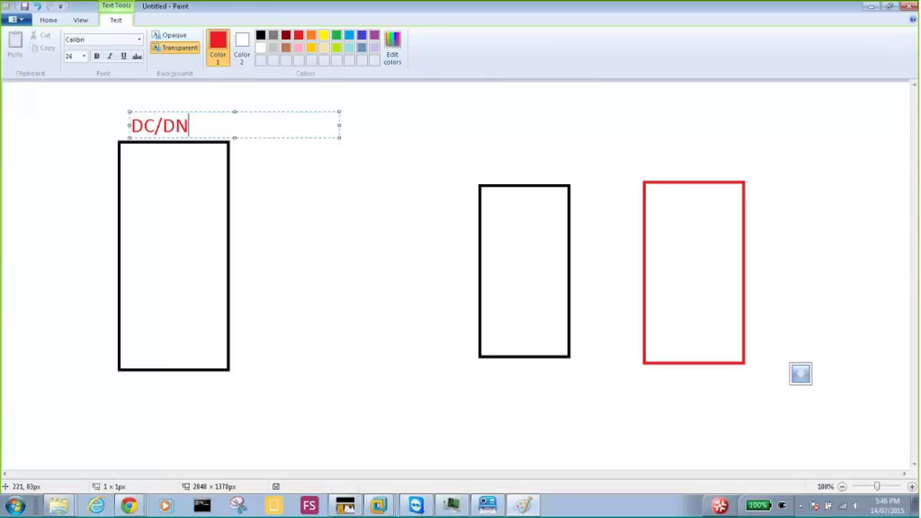
pyautogui.click(259, 182)
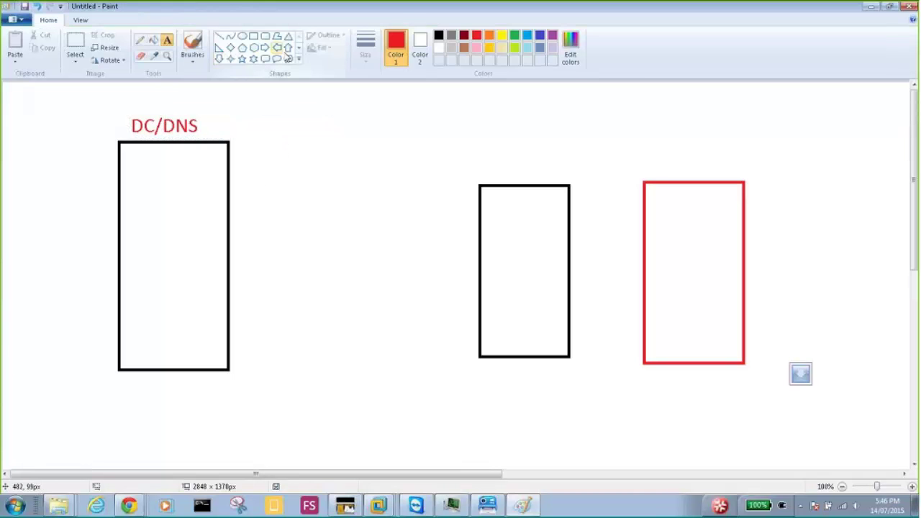
# Step: Draw a second black rectangle just right of the DC/DNS box
pyautogui.click(439, 35)
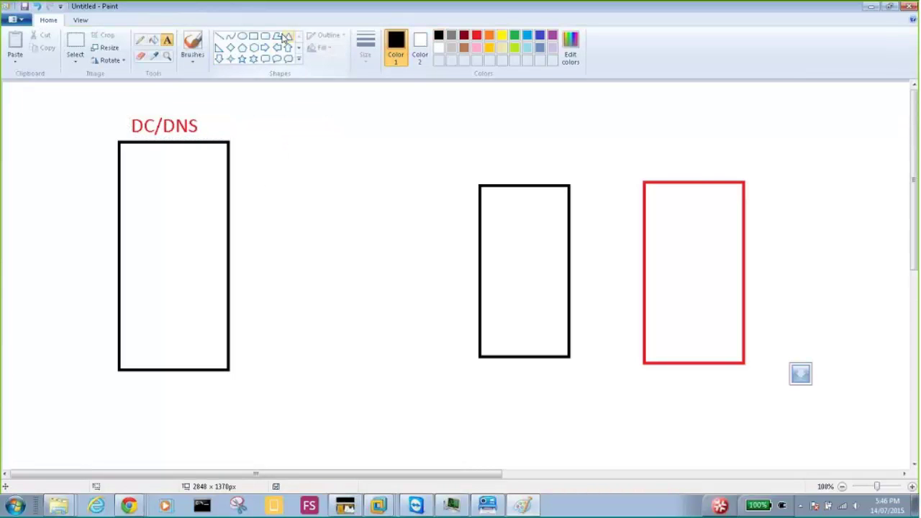
pyautogui.click(253, 36)
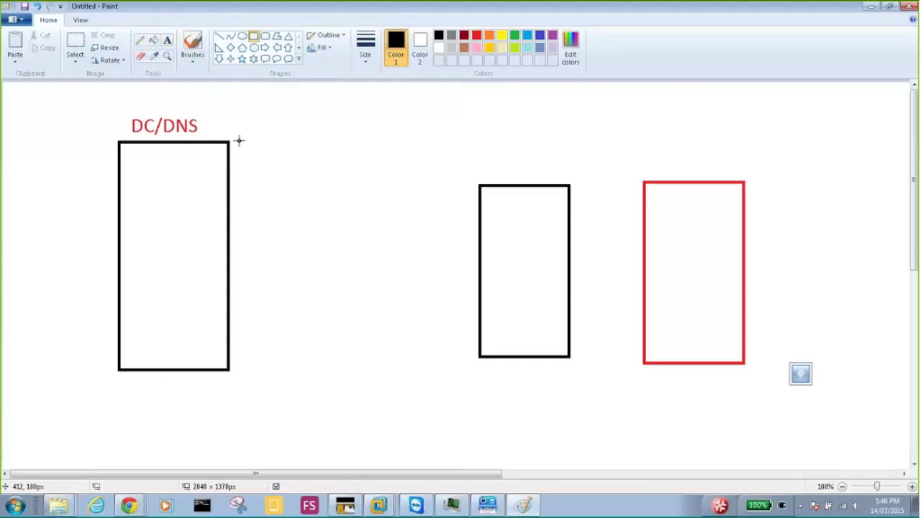
pyautogui.moveTo(239, 139)
pyautogui.mouseDown()
pyautogui.moveTo(306, 339)
pyautogui.moveTo(345, 370)
pyautogui.mouseUp()
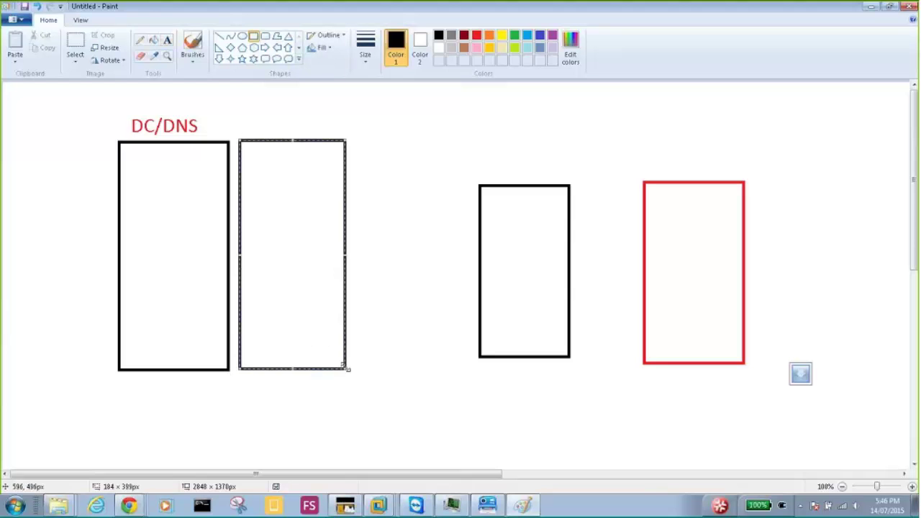
pyautogui.moveTo(372, 106); pyautogui.dragTo(375, 110)
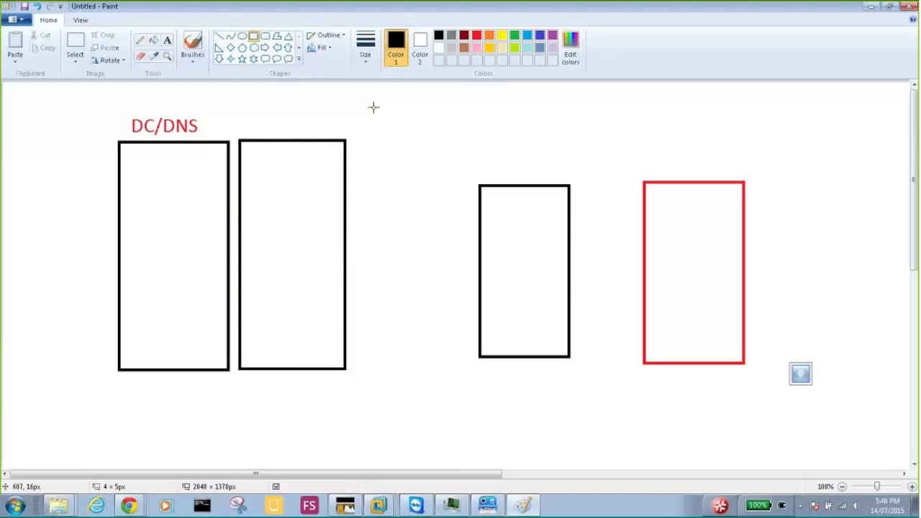
# Step: Label the new box SCCM/SQL in red
pyautogui.click(167, 40)
pyautogui.click(477, 35)
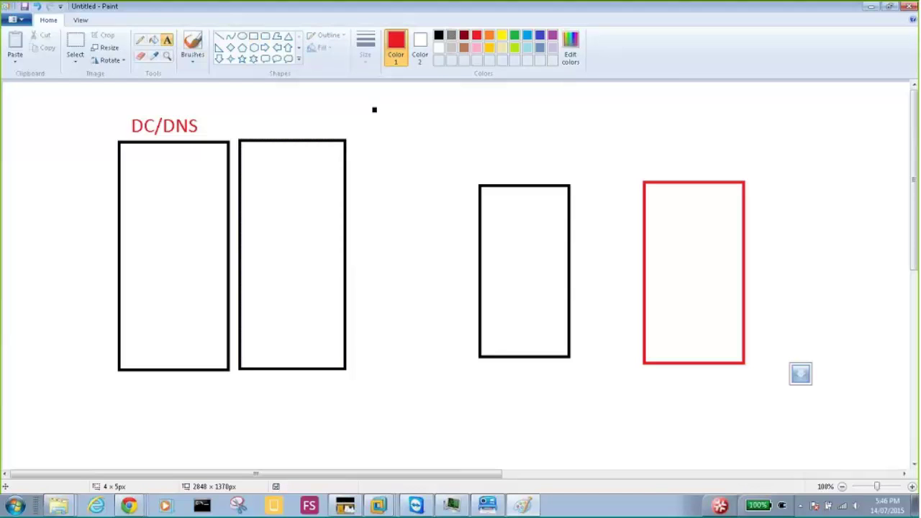
pyautogui.click(244, 128)
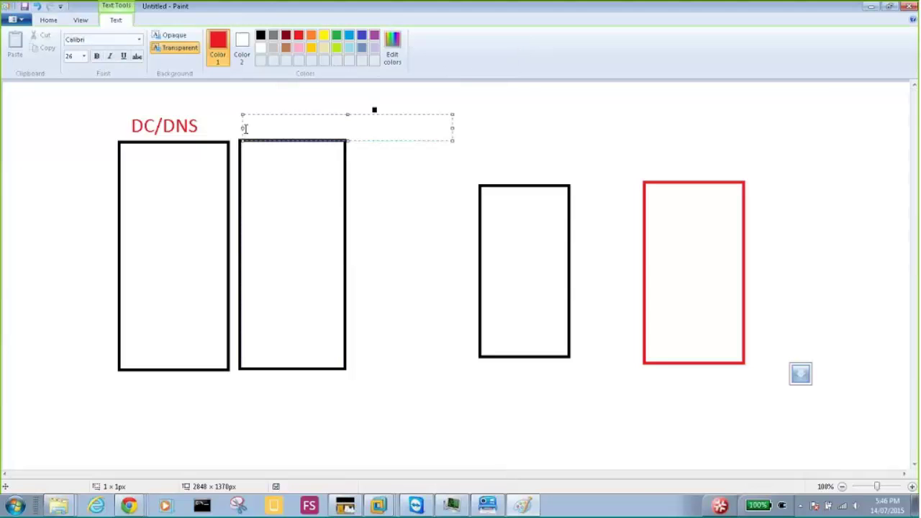
pyautogui.write('SCCM/')
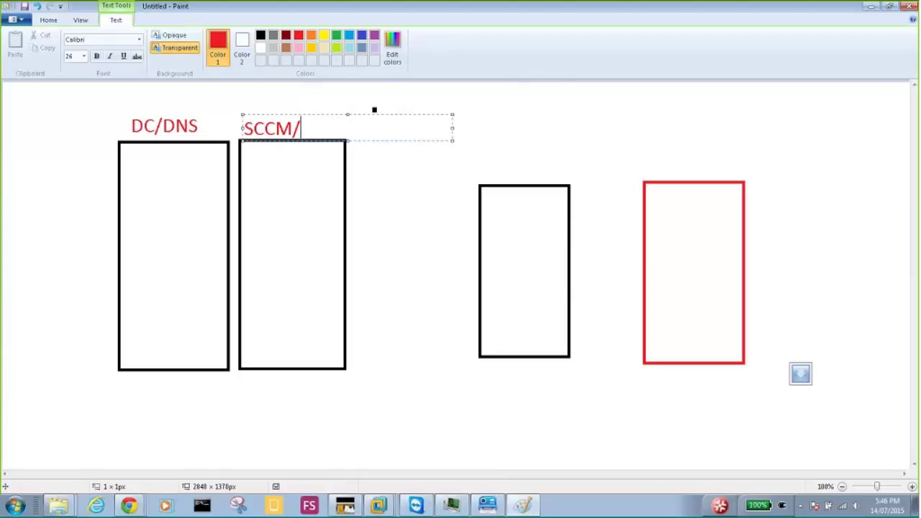
pyautogui.write('SQL')
pyautogui.click(483, 180)
# Step: Label the remaining boxes 'Reference Comp' and 'Empty Machine' in red
pyautogui.click(482, 170)
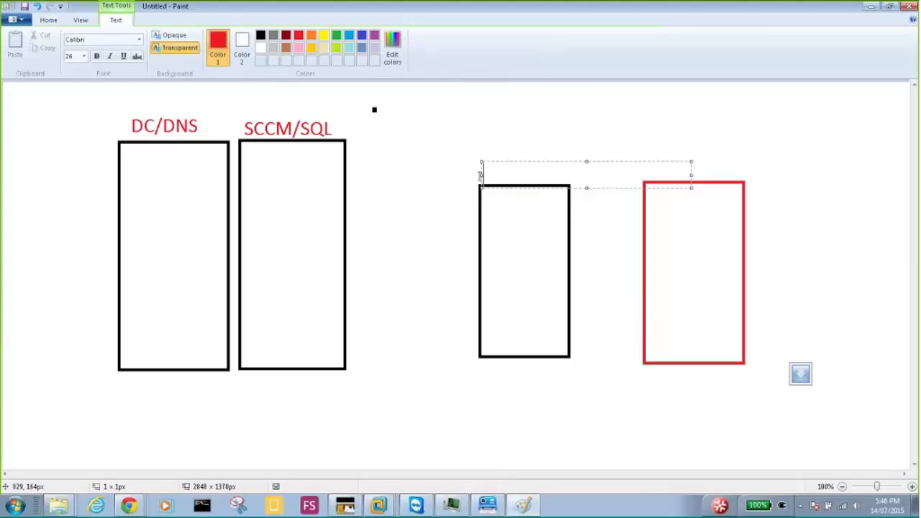
pyautogui.write('Reference')
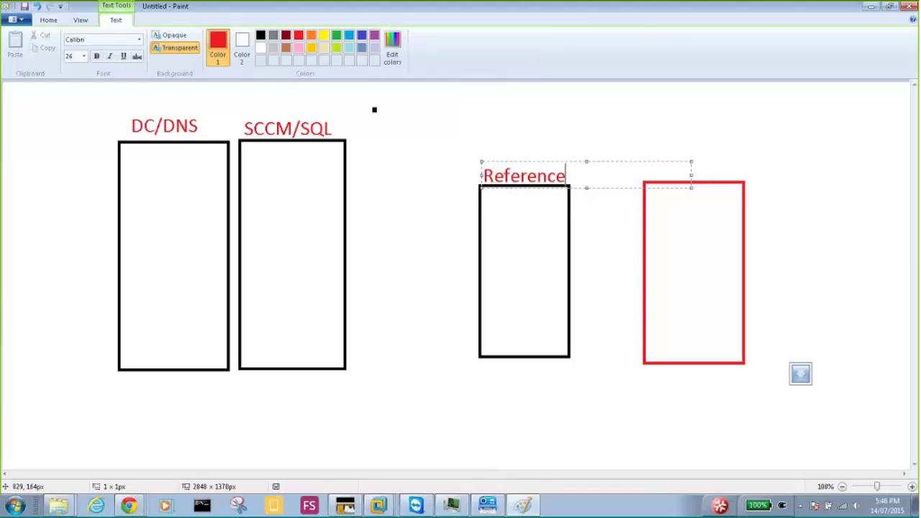
pyautogui.write(' Comp')
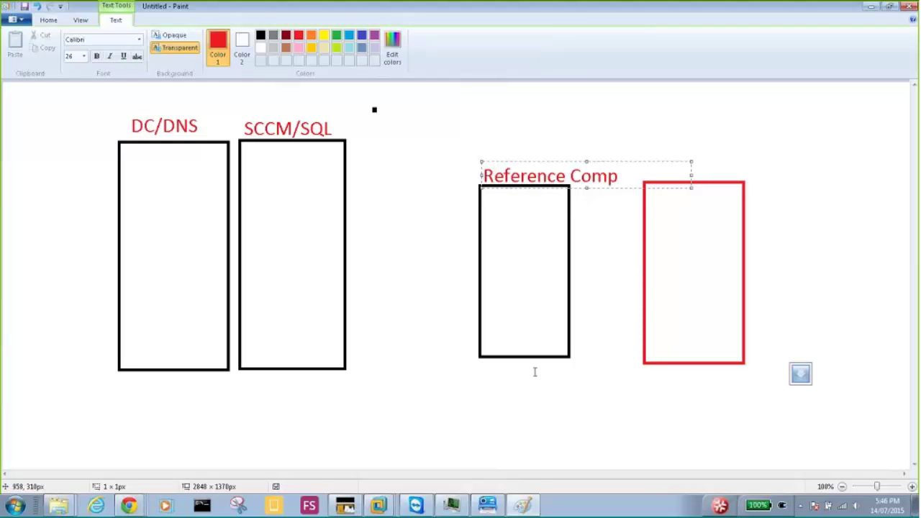
pyautogui.click(684, 123)
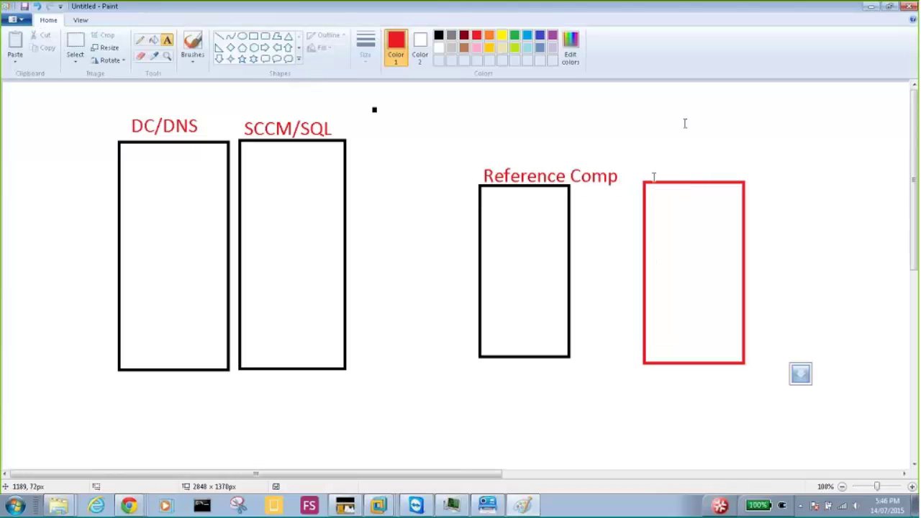
pyautogui.click(705, 157)
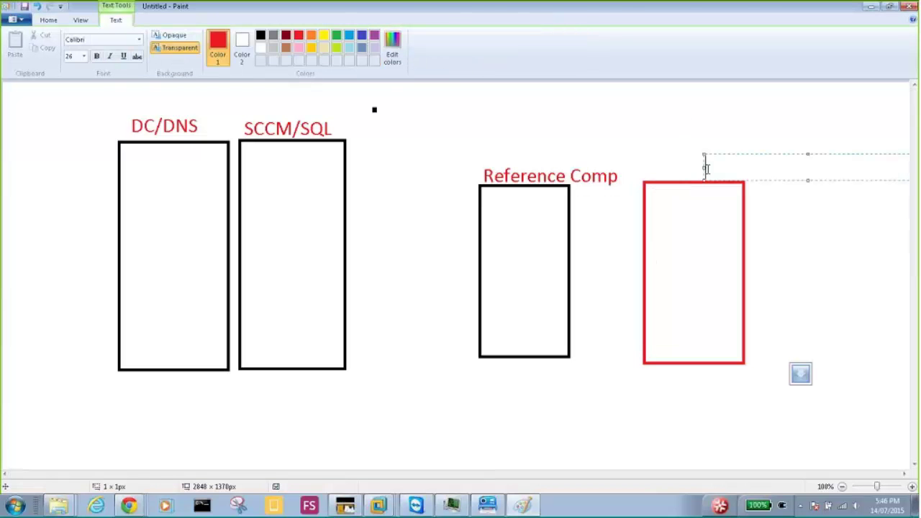
pyautogui.click(655, 290)
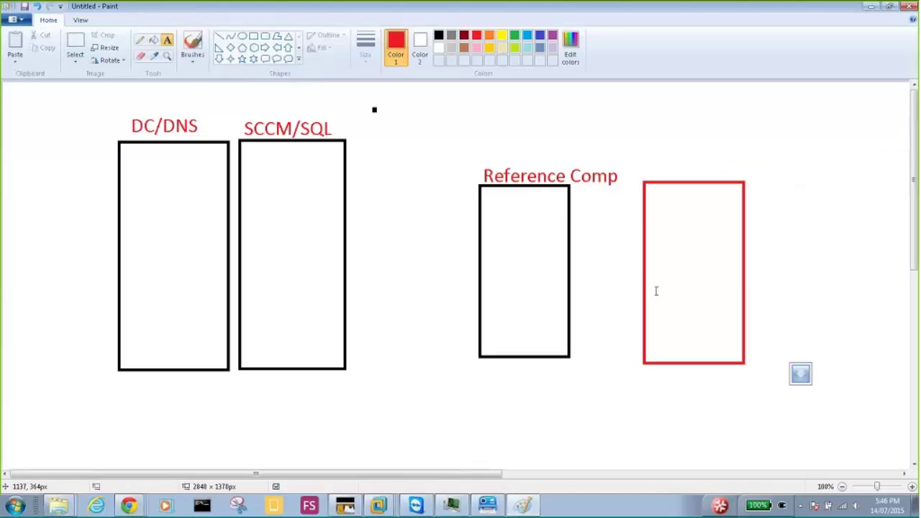
pyautogui.click(656, 290)
pyautogui.write('Em')
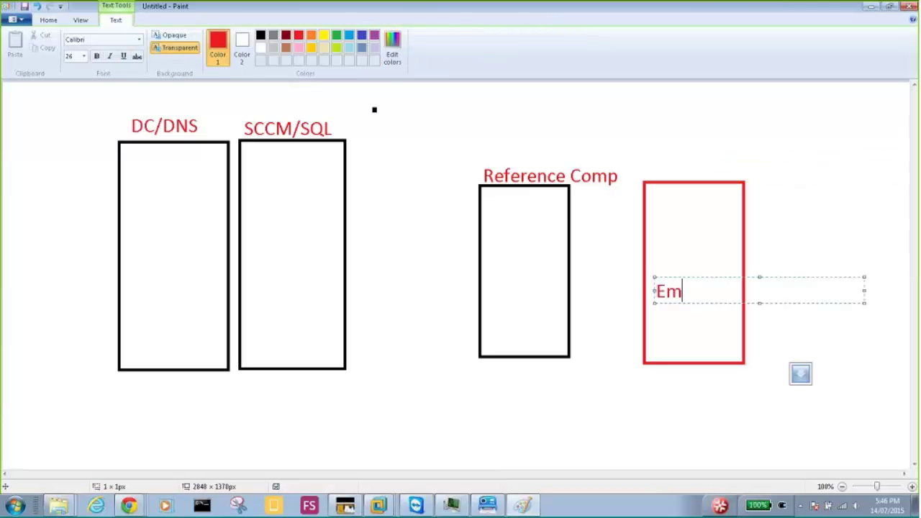
pyautogui.write('pty Machi')
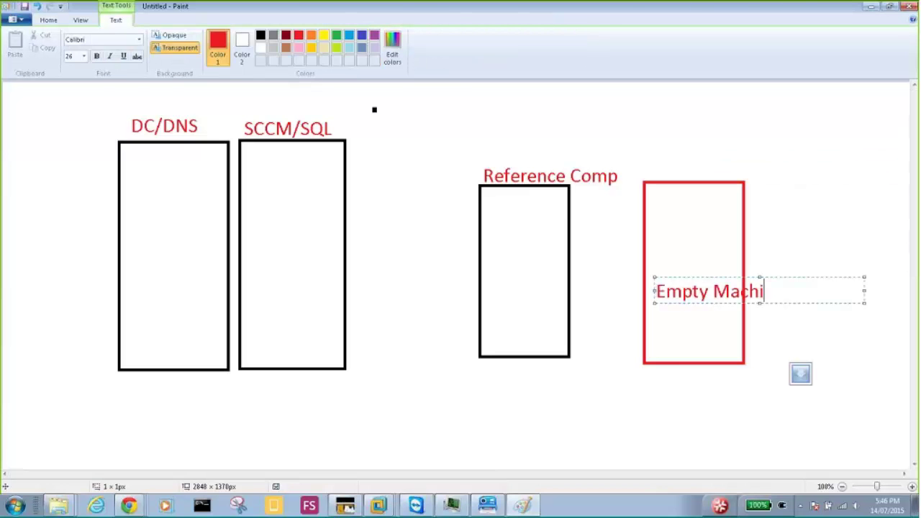
pyautogui.write('ne')
pyautogui.click(508, 138)
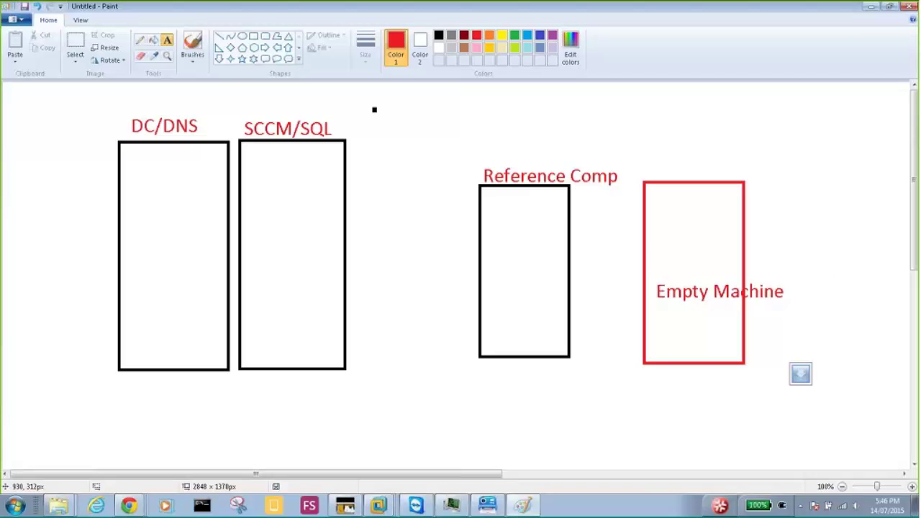
# Step: Write Win7, EndPoint Client and SoftwareCenter as stacked red lines inside the Reference Comp box
pyautogui.click(488, 223)
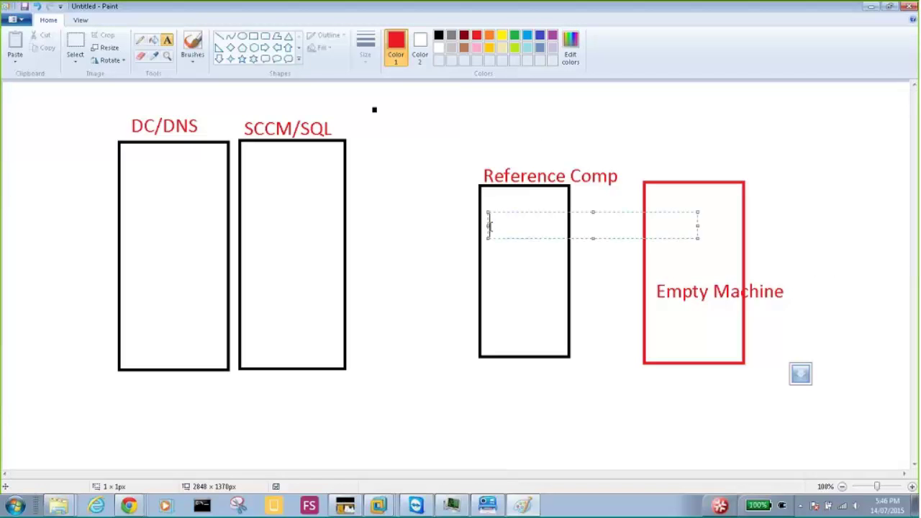
pyautogui.write('Win7')
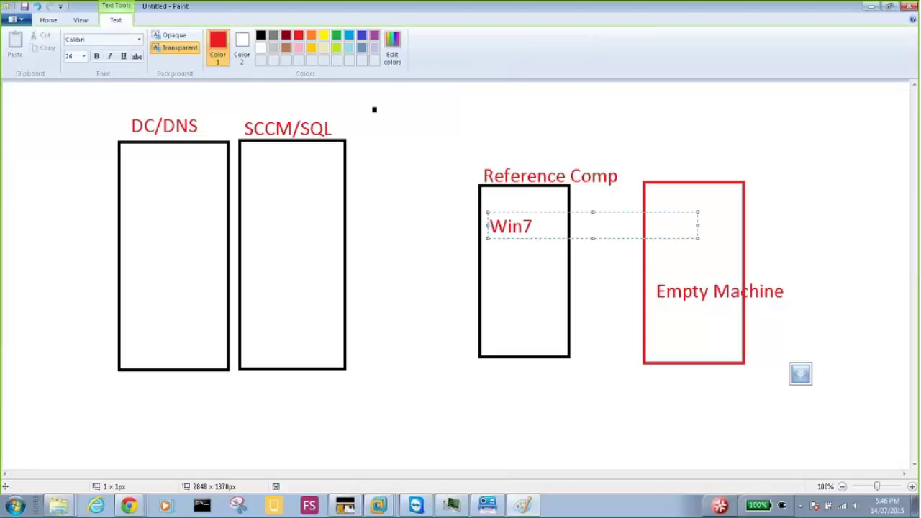
pyautogui.click(487, 253)
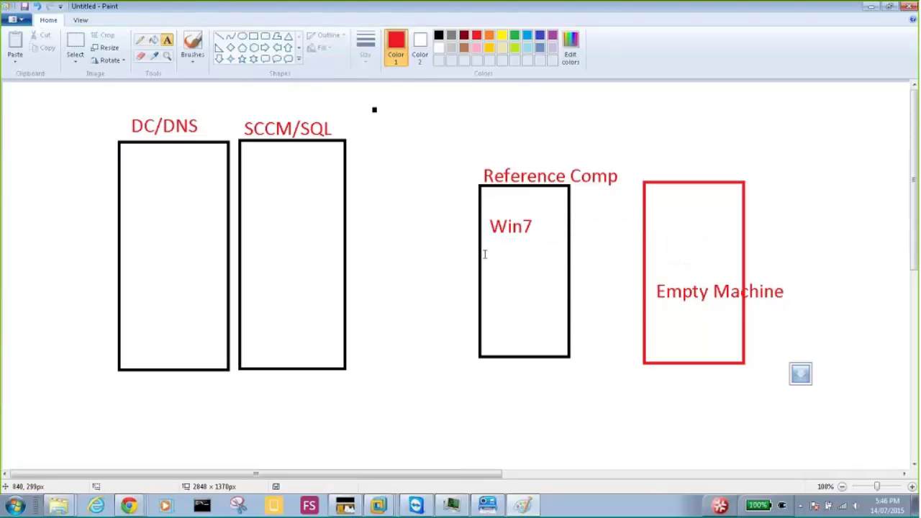
pyautogui.click(484, 252)
pyautogui.write('End')
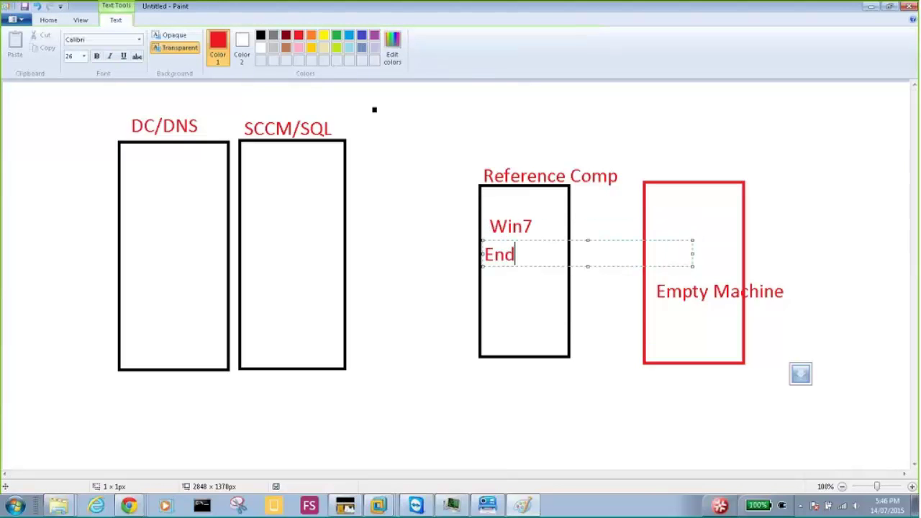
pyautogui.write('Point Client')
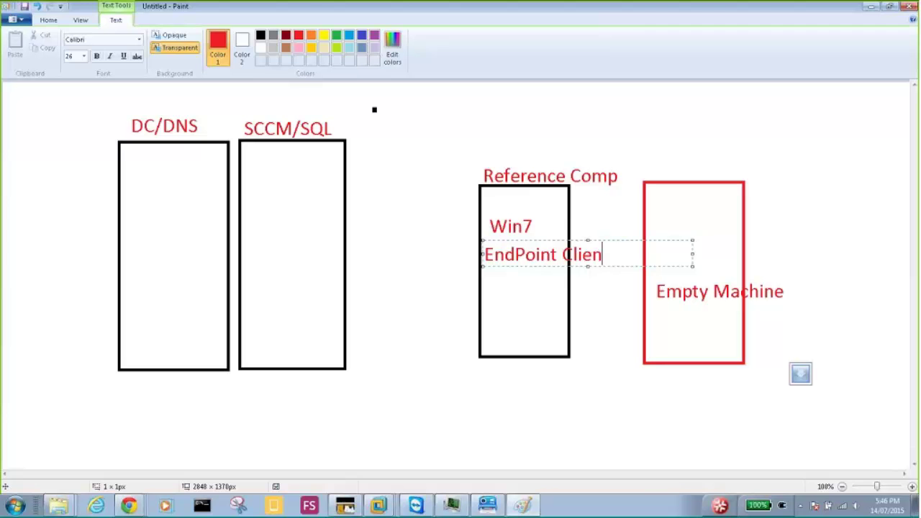
pyautogui.click(488, 283)
pyautogui.click(486, 283)
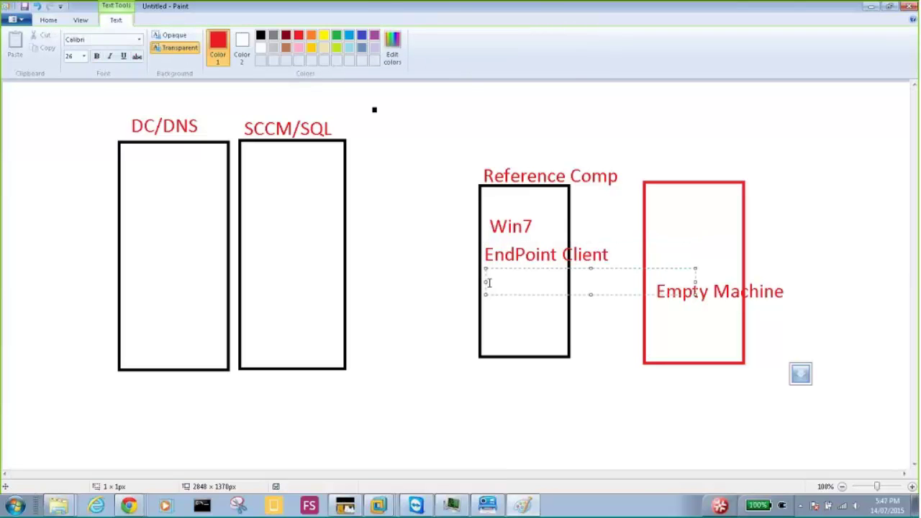
pyautogui.write('SoftwareCenter')
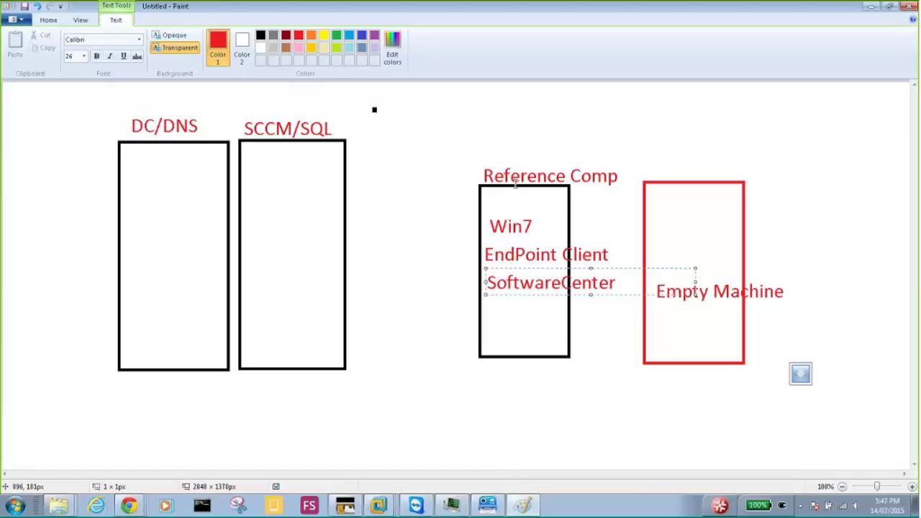
pyautogui.click(494, 306)
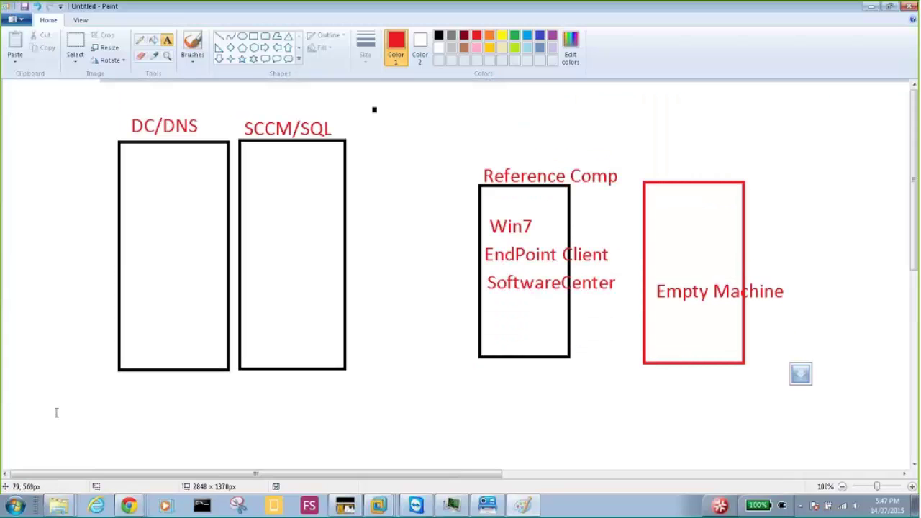
# Step: Type '1-Configure SCCM for Image Capture and Deployment' below the diagram boxes
pyautogui.click(57, 413)
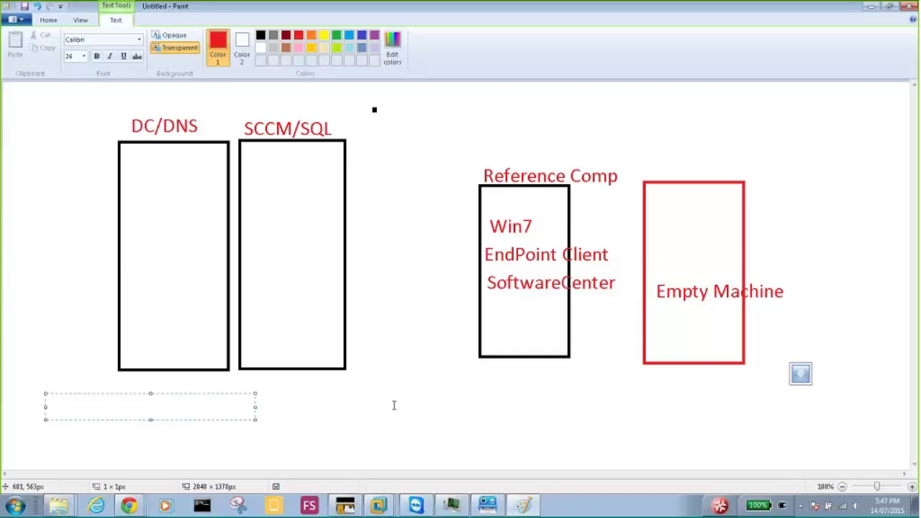
pyautogui.write('1-Confi')
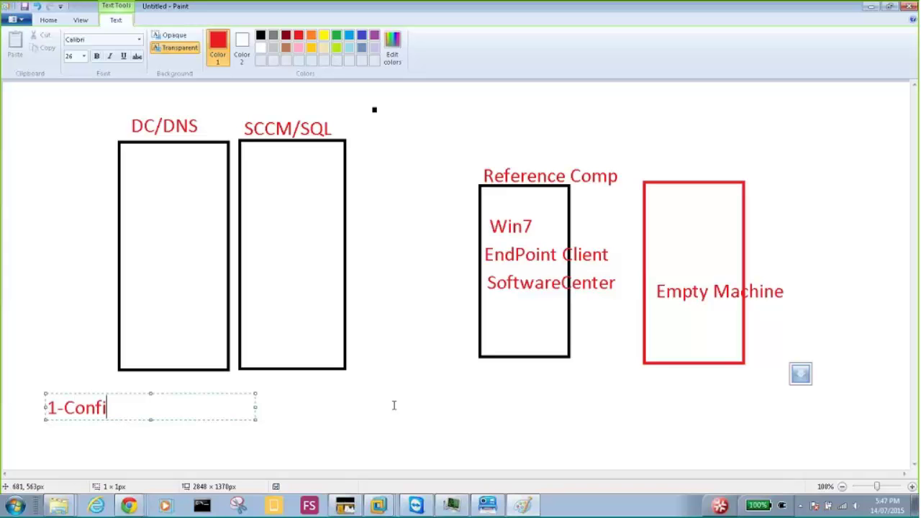
pyautogui.write('gure SCC')
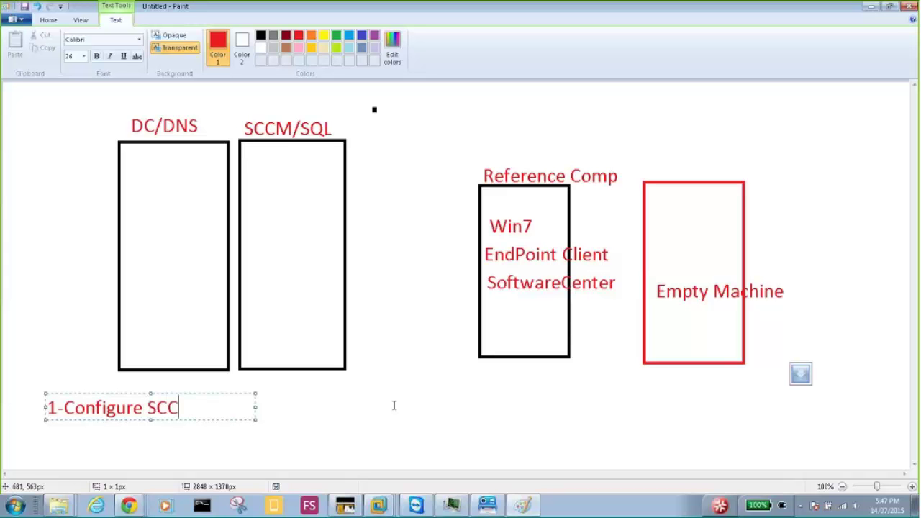
pyautogui.write('M for ')
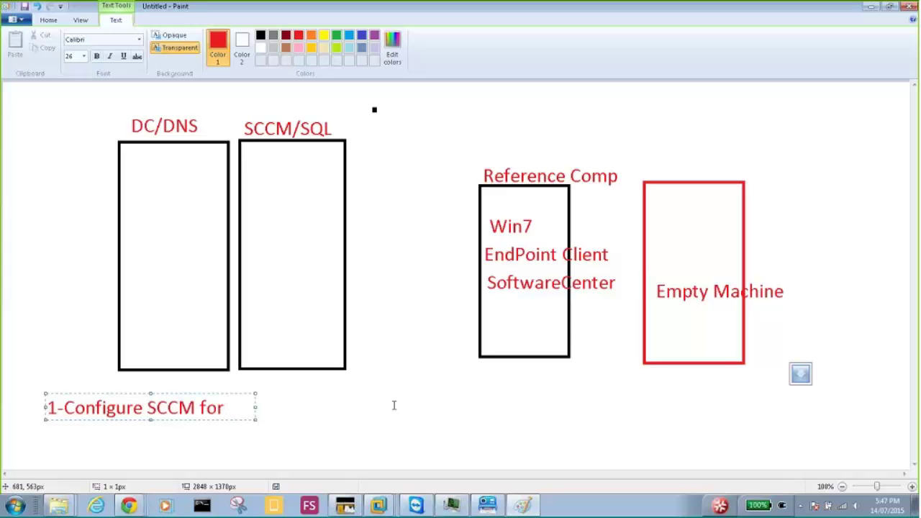
pyautogui.write('C')
pyautogui.press('BackSpace')
pyautogui.write('Image Captur')
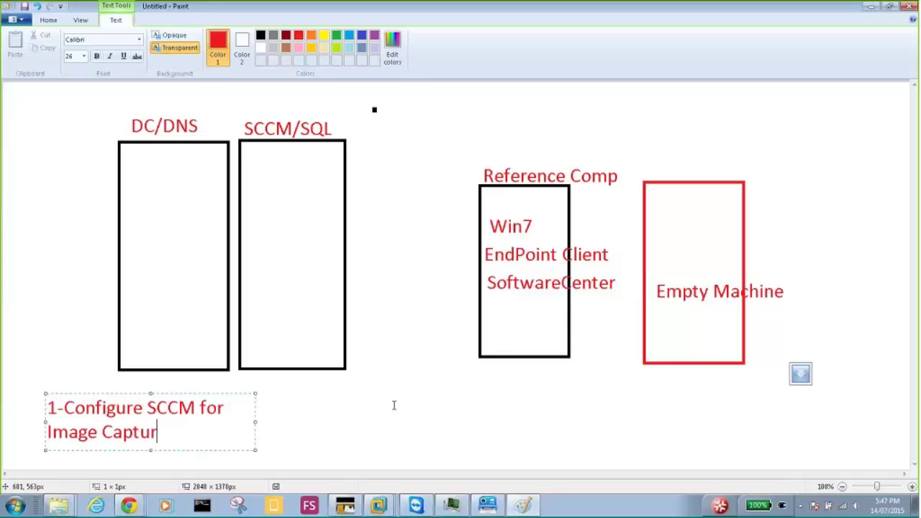
pyautogui.write('e and Deploym')
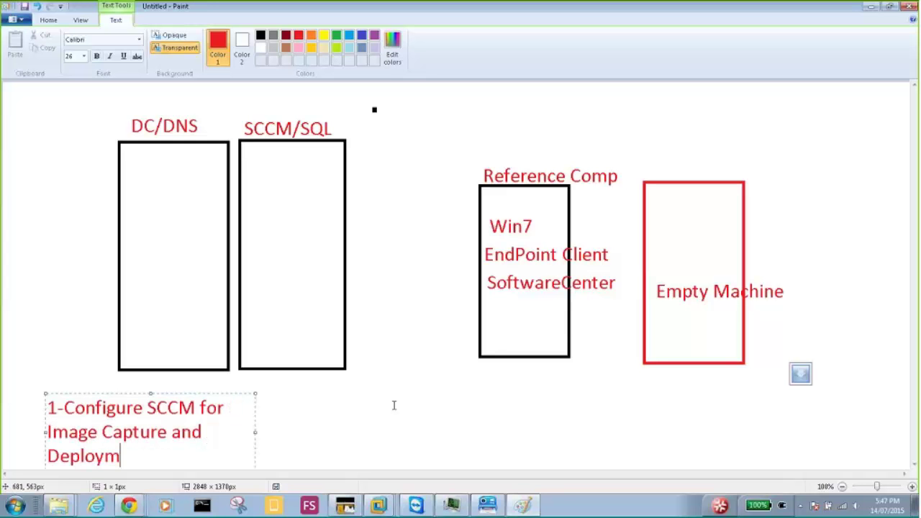
pyautogui.write('ent')
# Step: Widen the text box so step 1 fits one line, then start '2-' beneath it
pyautogui.moveTo(255, 432); pyautogui.dragTo(526, 422)
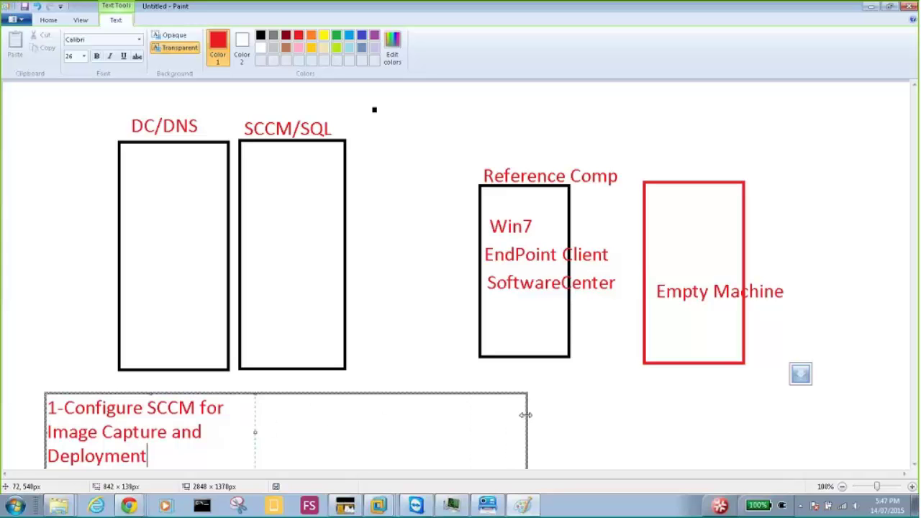
pyautogui.moveTo(286, 394); pyautogui.dragTo(270, 381)
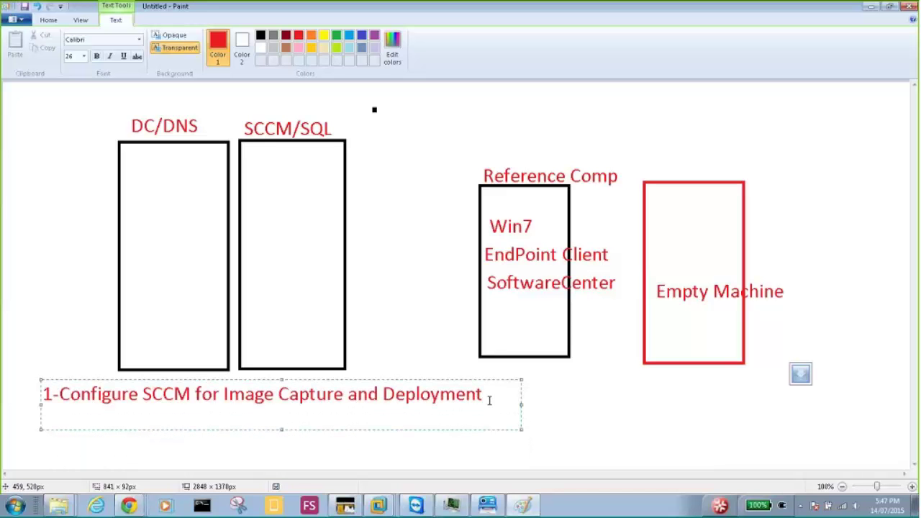
pyautogui.hotkey('ctrl', 'a')
pyautogui.hotkey('ctrl', 'c')
pyautogui.press('Delete')
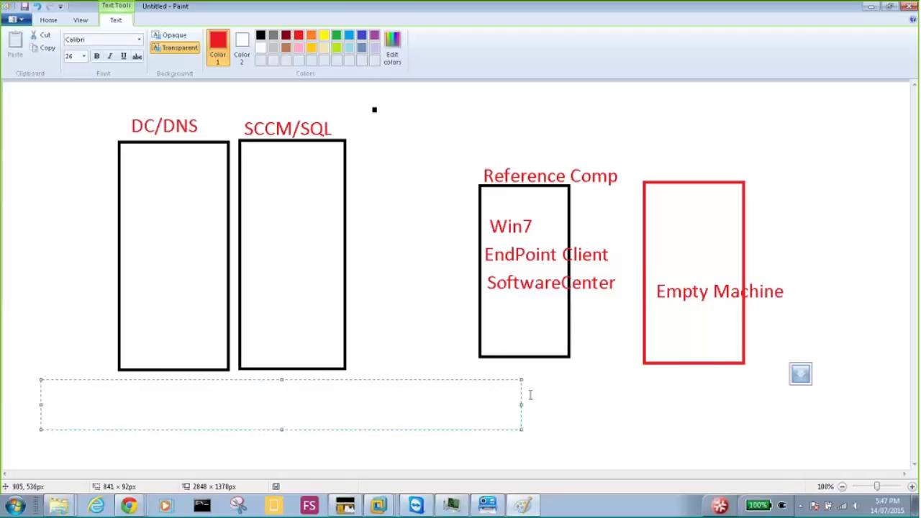
pyautogui.moveTo(521, 405); pyautogui.dragTo(636, 403)
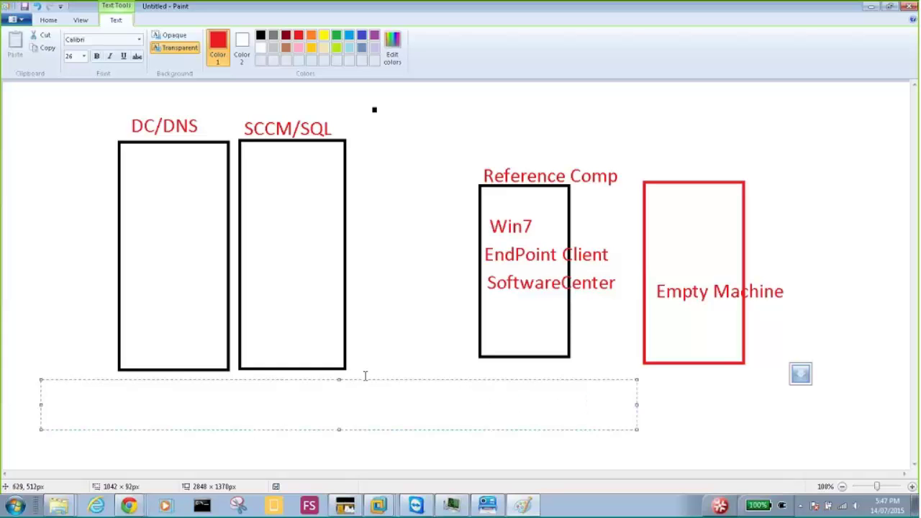
pyautogui.moveTo(339, 379); pyautogui.dragTo(336, 362)
pyautogui.hotkey('ctrl', 'v')
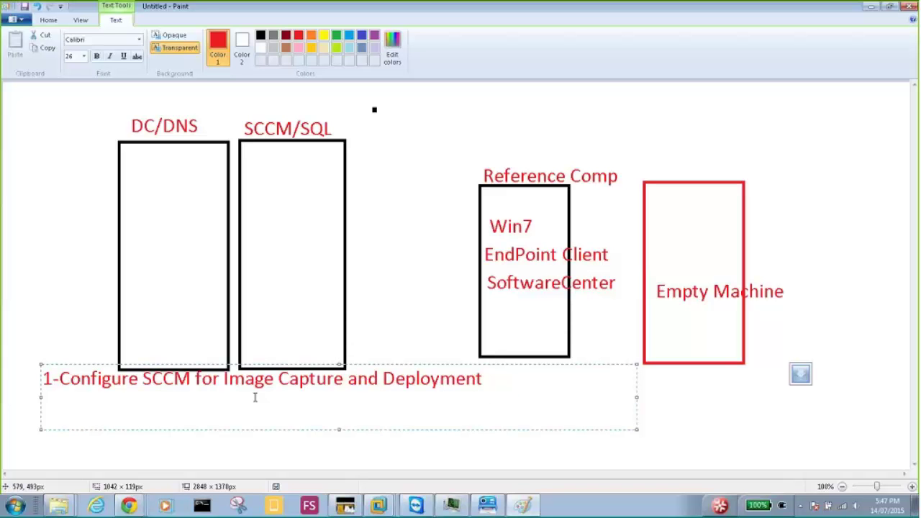
pyautogui.click(501, 387)
pyautogui.press('Return')
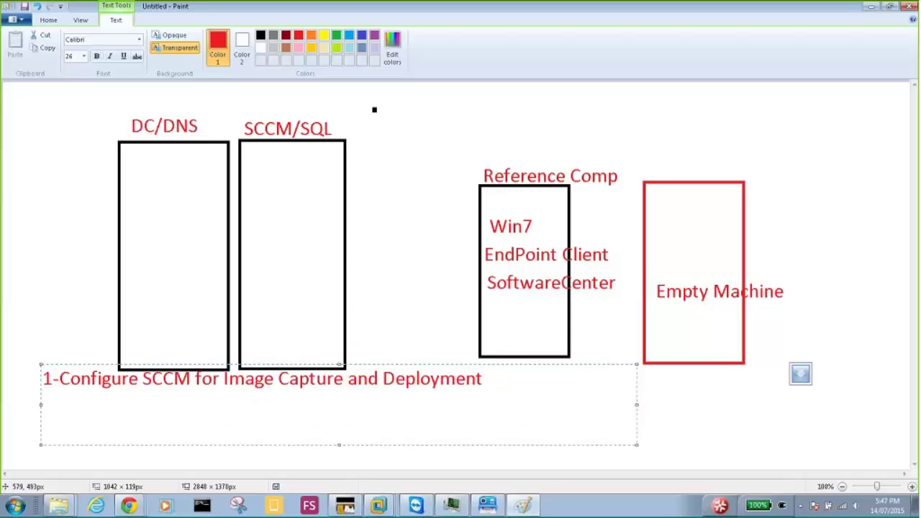
pyautogui.write('2-')
# Step: Minimize Paint, launch Camtasia Studio from the desktop and close its Welcome screen
pyautogui.press('super+d')
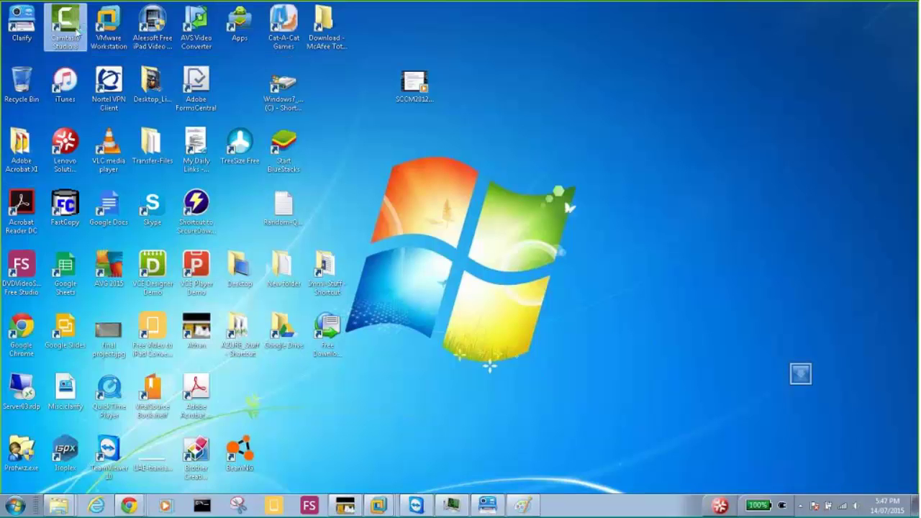
pyautogui.doubleClick(78, 33)
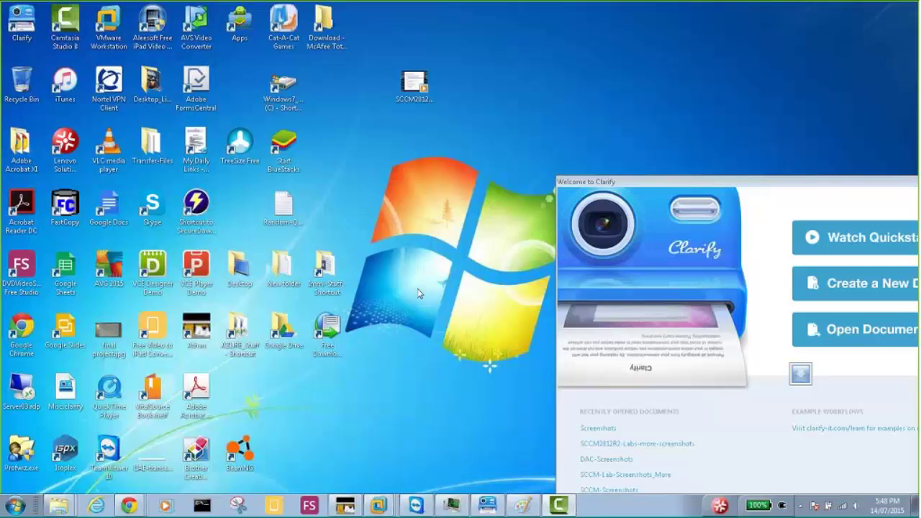
pyautogui.click(561, 508)
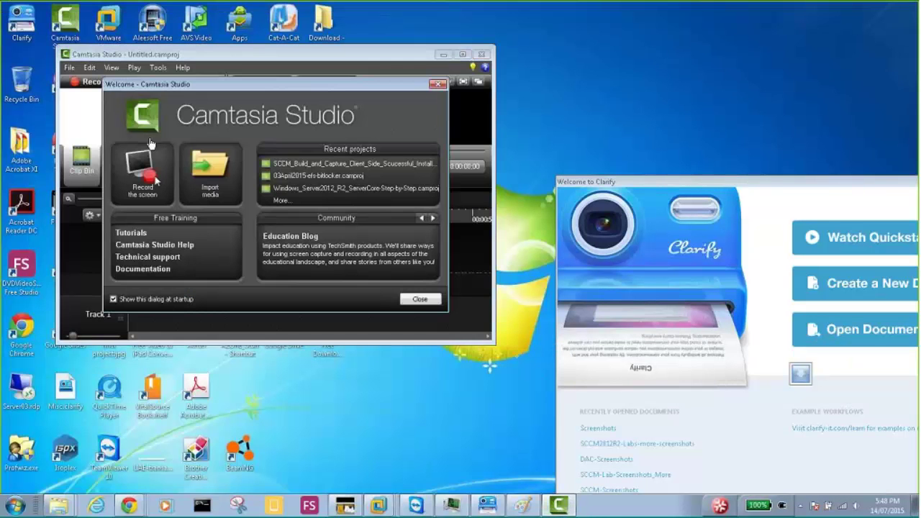
pyautogui.click(164, 184)
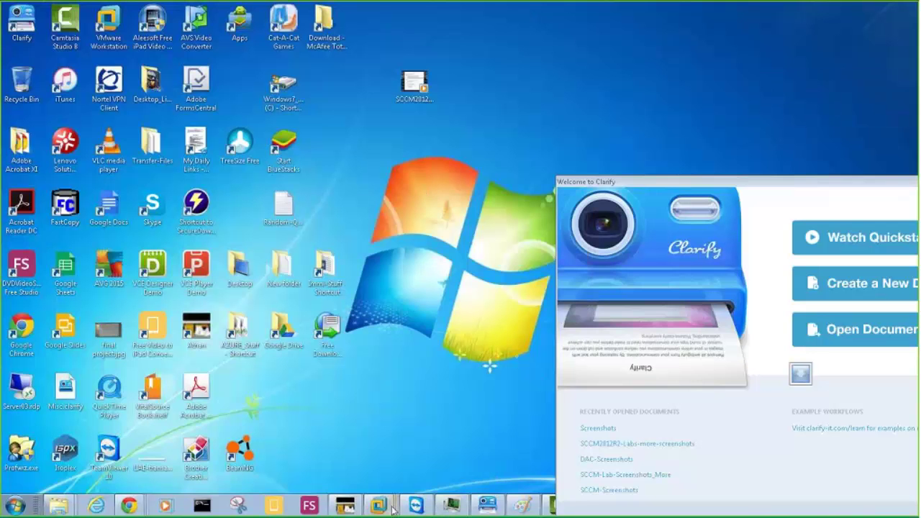
# Step: Check the Tes-SCCM-Server02 virtual machine's devices, then return to the Paint diagram
pyautogui.moveTo(379, 506)
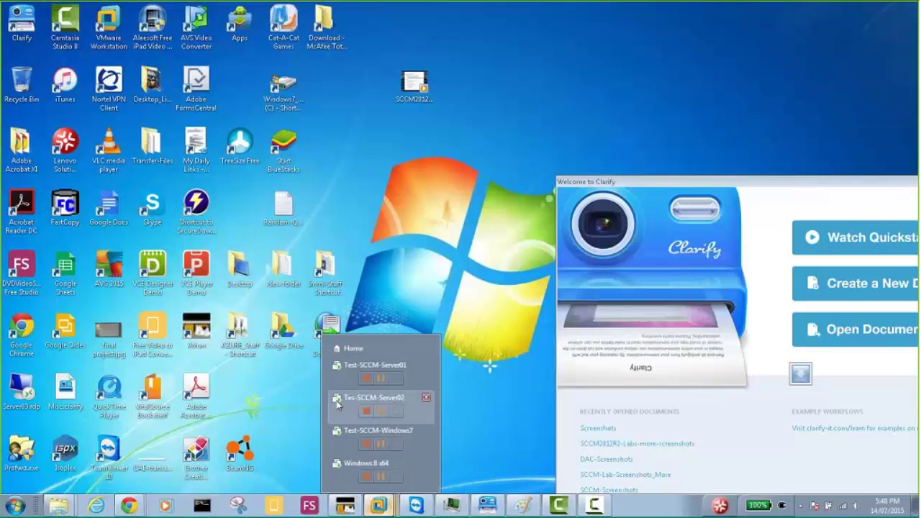
pyautogui.click(337, 405)
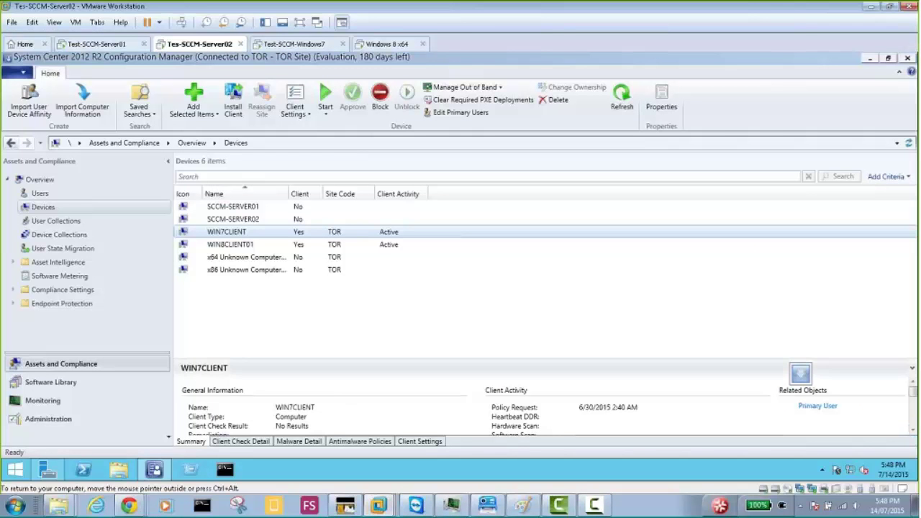
pyautogui.click(515, 506)
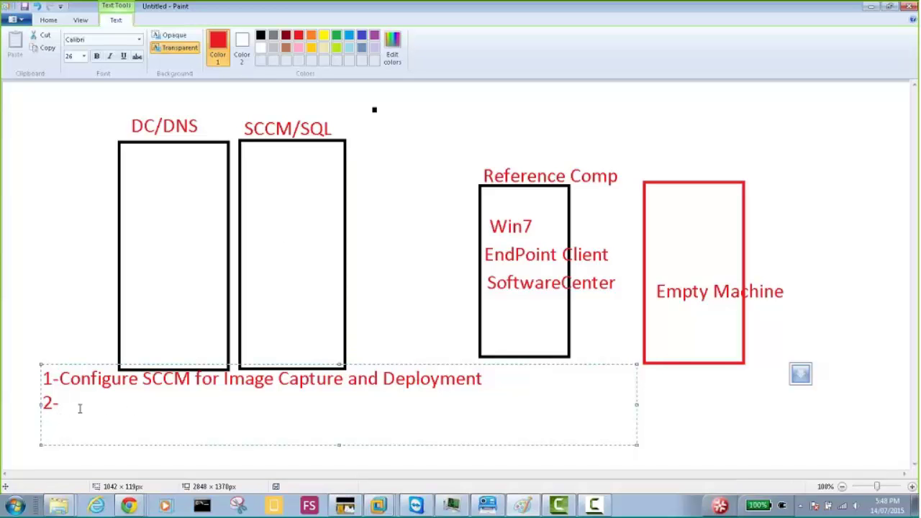
# Step: Complete step 2 as '2-Capture the image form reference Comp' and begin '3-Deplo' below it
pyautogui.write('Capture the oimage')
pyautogui.press('BackSpace')
pyautogui.press('BackSpace')
pyautogui.press('BackSpace')
pyautogui.press('BackSpace')
pyautogui.press('BackSpace')
pyautogui.press('BackSpace')
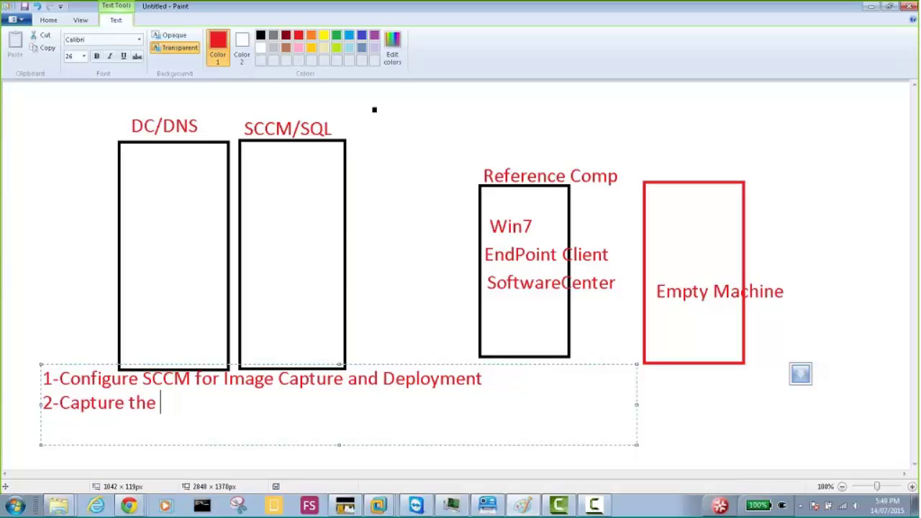
pyautogui.write('image form refer')
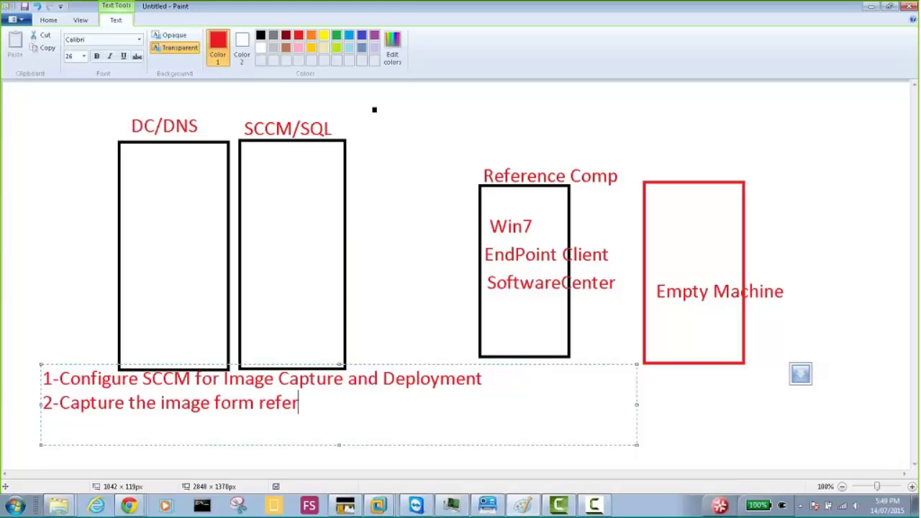
pyautogui.write('ence Comp')
pyautogui.press('Return')
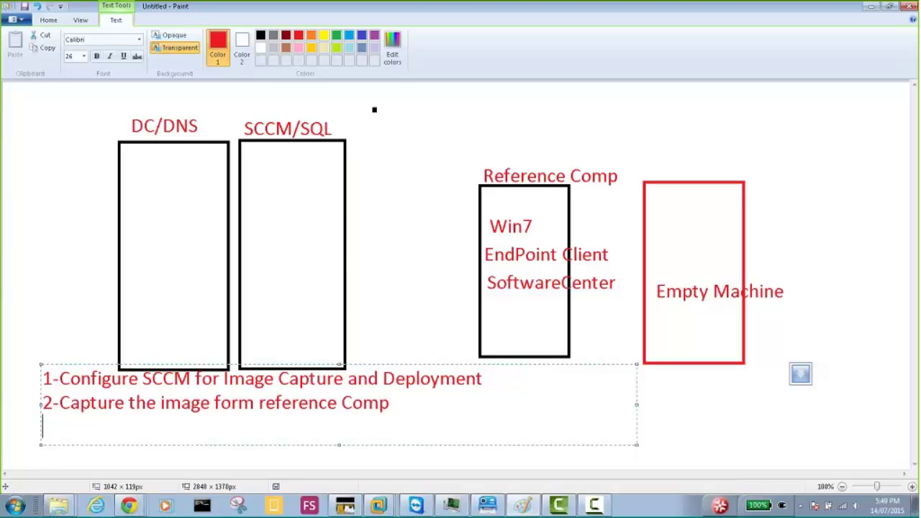
pyautogui.write('3-')
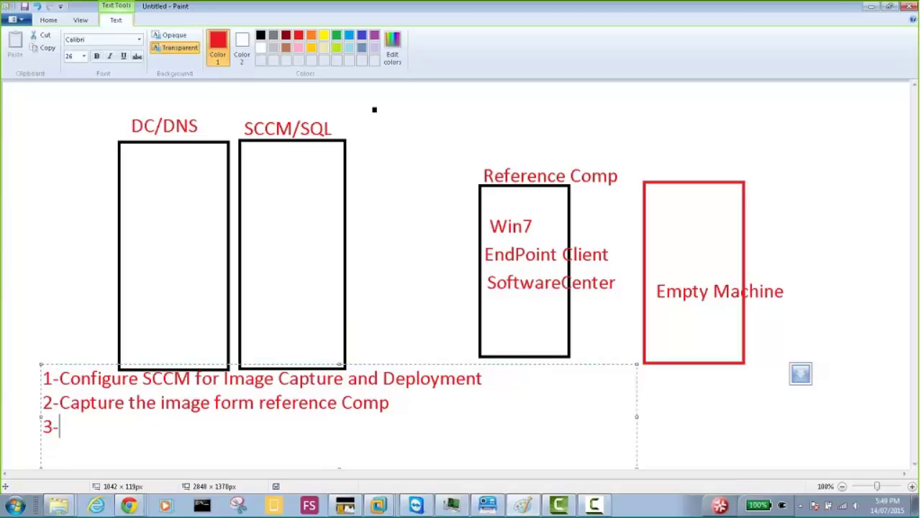
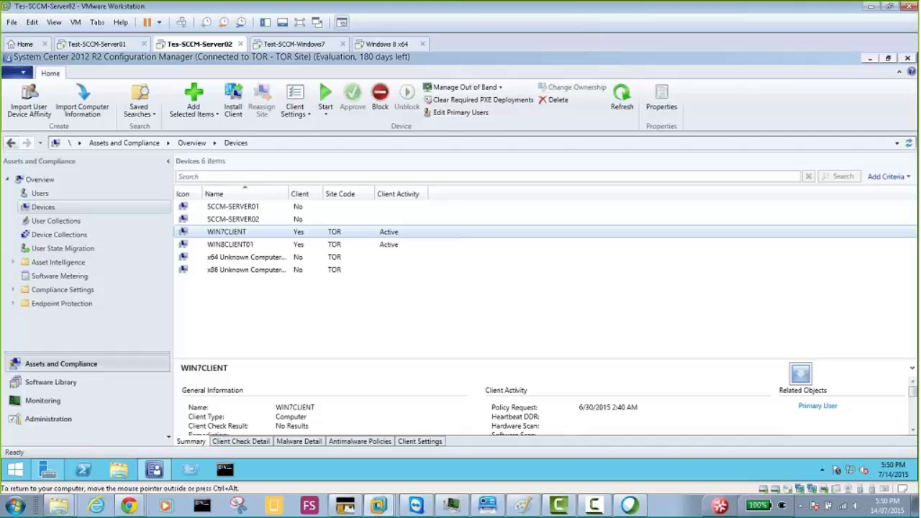
# Step: Open Administration > Site Configuration > Servers and Site System Roles in the server VM
pyautogui.moveTo(131, 505)
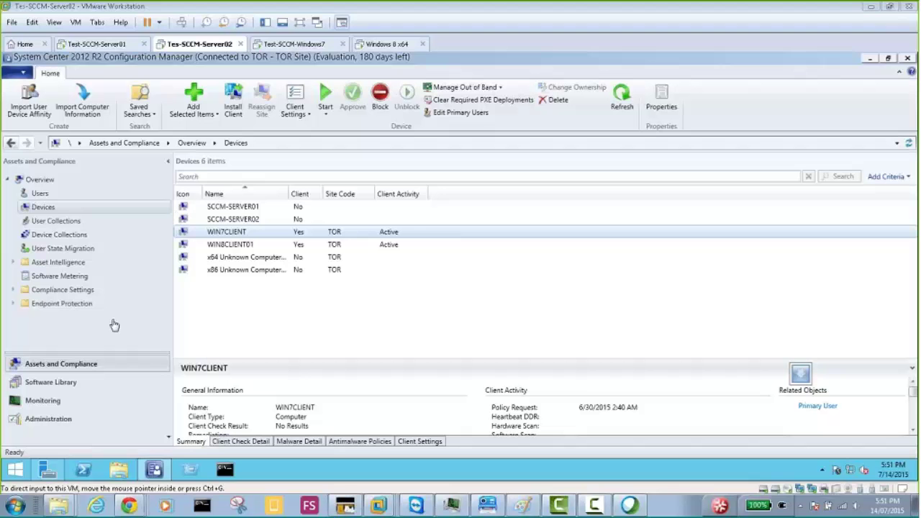
pyautogui.click(48, 422)
pyautogui.click(48, 424)
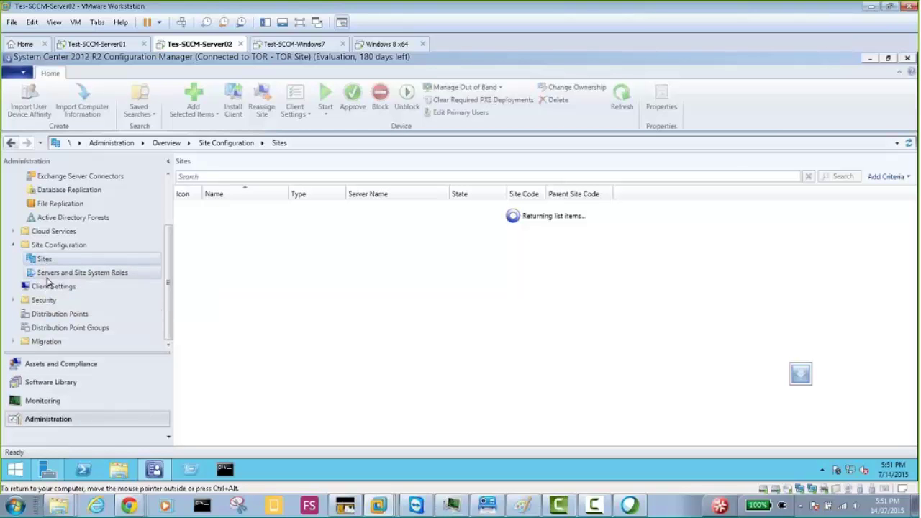
pyautogui.click(58, 277)
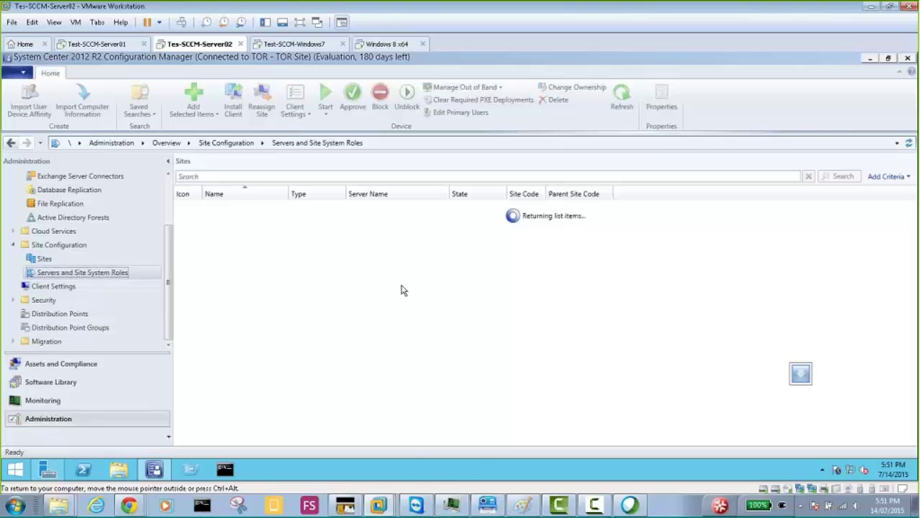
# Step: Close TeamViewer from the host taskbar
pyautogui.rightClick(416, 506)
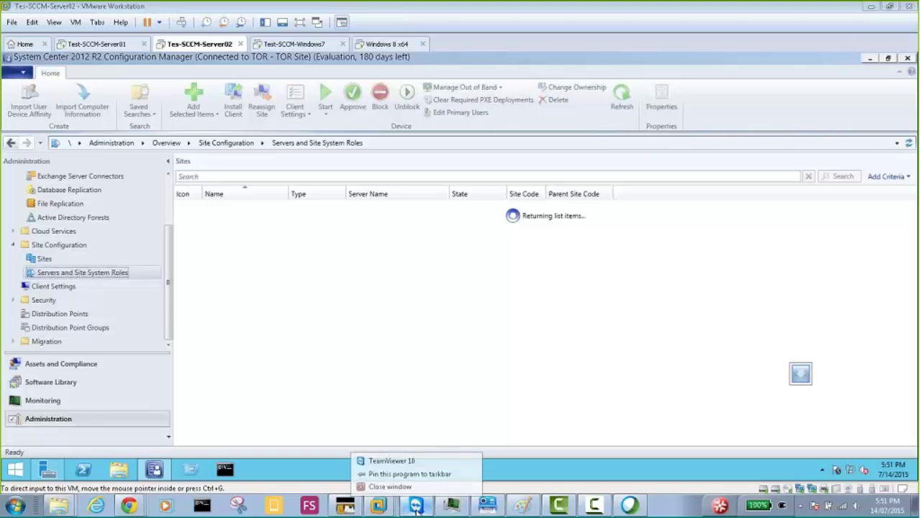
pyautogui.click(392, 484)
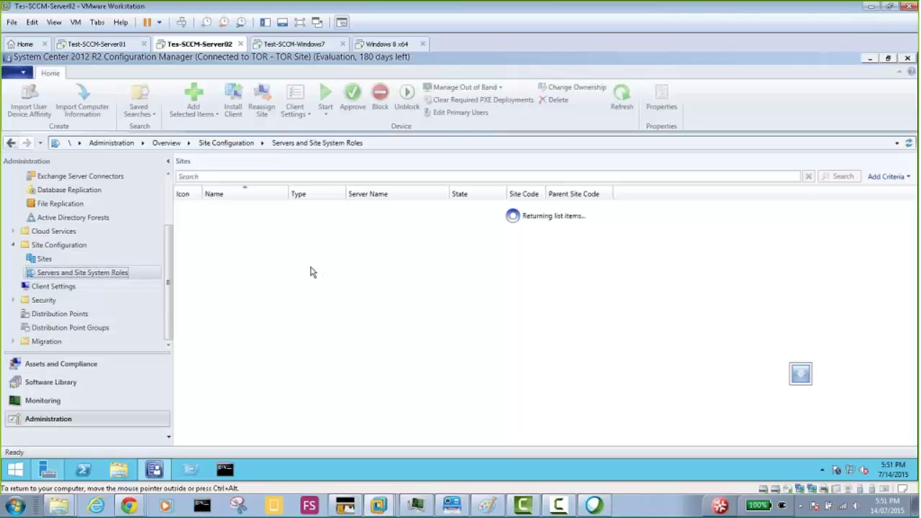
pyautogui.moveTo(119, 470)
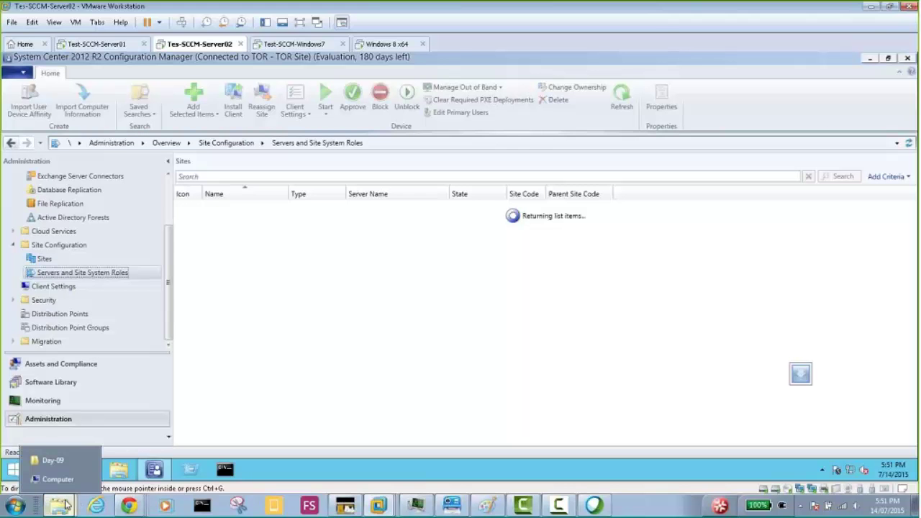
pyautogui.click(76, 481)
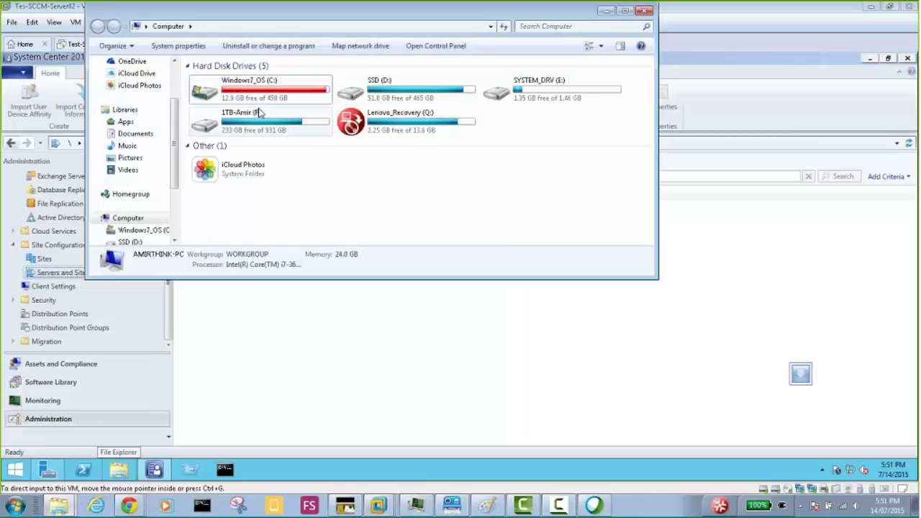
pyautogui.click(393, 101)
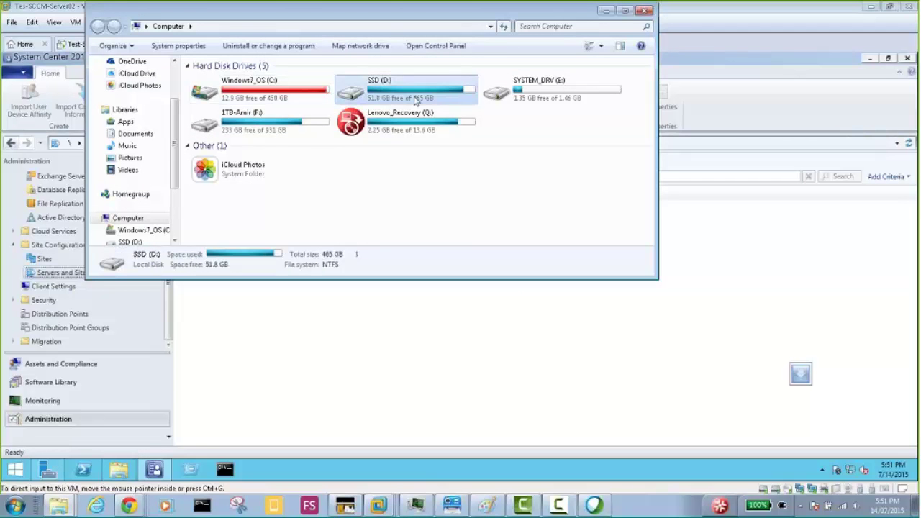
pyautogui.click(607, 12)
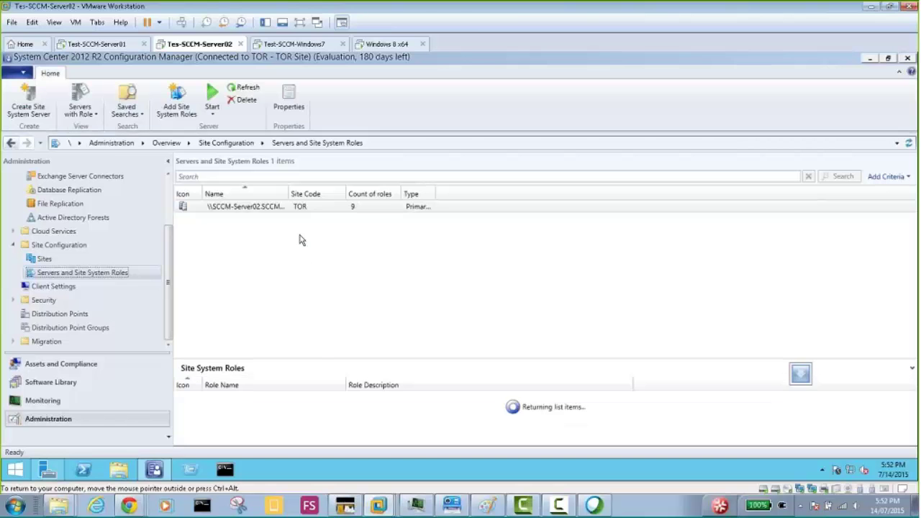
# Step: Enlarge the Site System Roles pane and bring up actions for the Distribution point role
pyautogui.moveTo(310, 359); pyautogui.dragTo(309, 310)
pyautogui.click(229, 387)
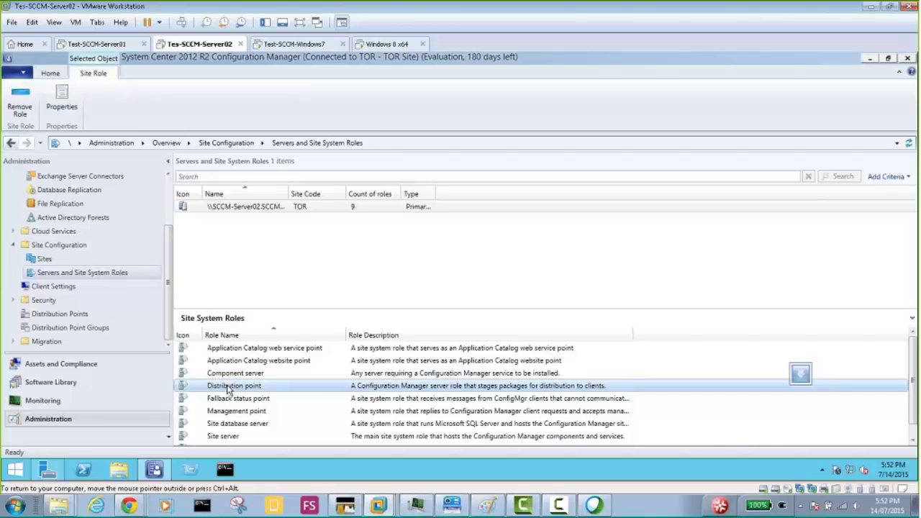
pyautogui.rightClick(228, 390)
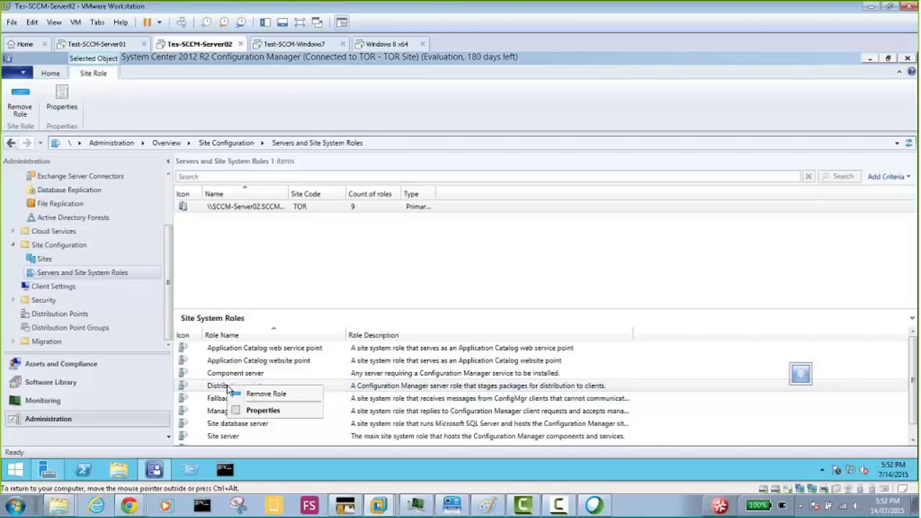
# Step: In Distribution point Properties, toggle anonymous client connections on and off, then view PXE
pyautogui.click(263, 412)
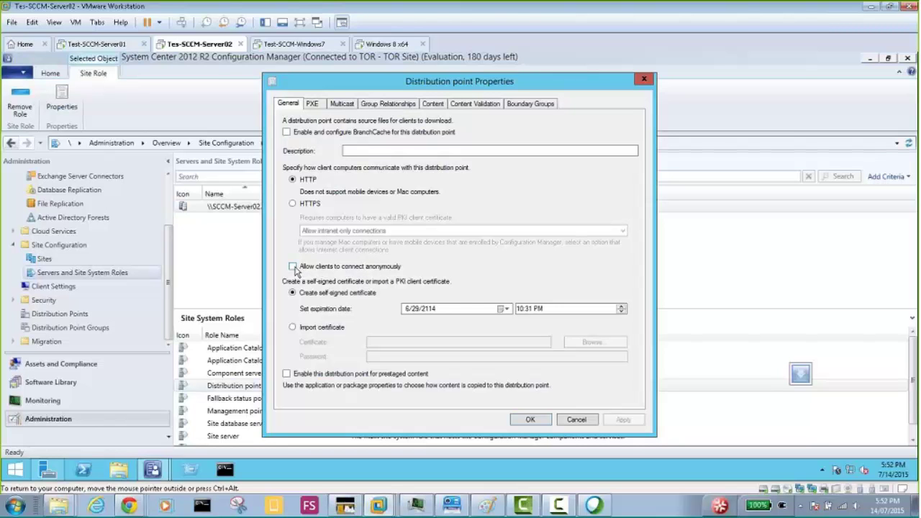
pyautogui.click(293, 267)
pyautogui.click(293, 267)
pyautogui.click(313, 105)
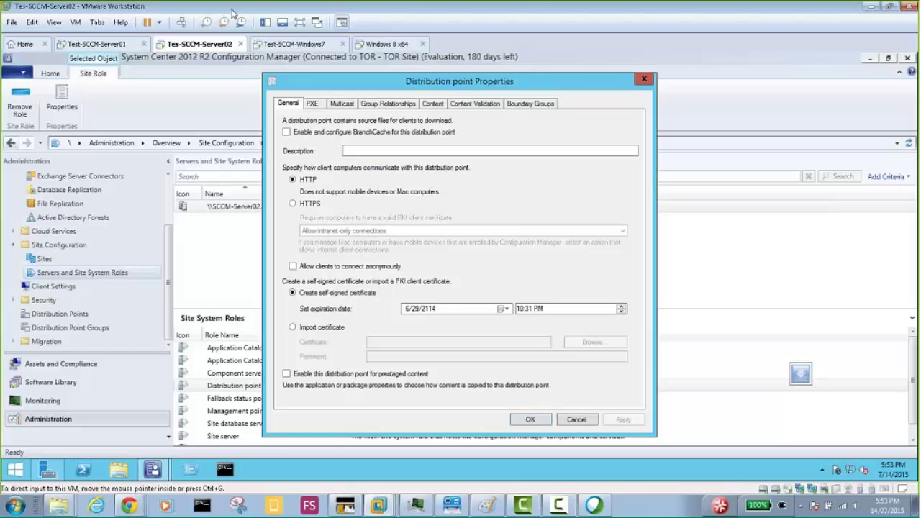
# Step: Capture the Distribution point Properties dialog and add a red arrow at the anonymous-connections option
pyautogui.press('Print')
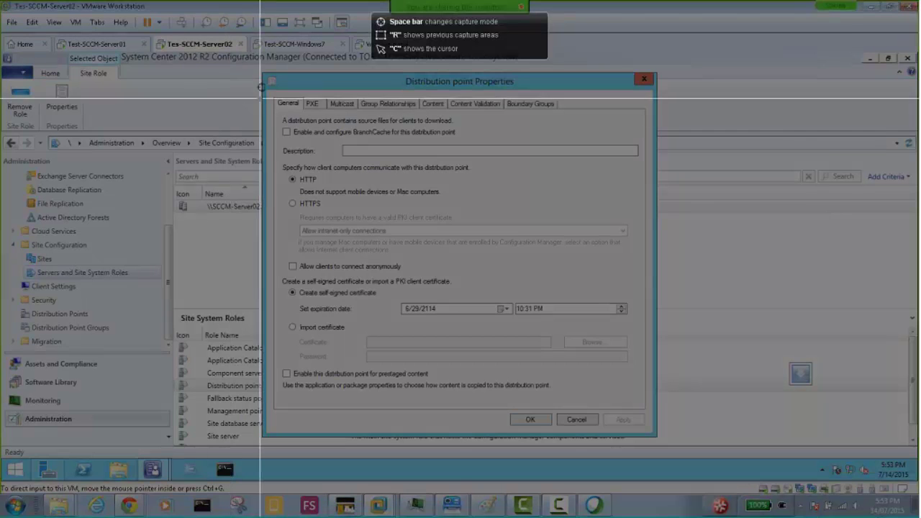
pyautogui.moveTo(260, 73); pyautogui.dragTo(658, 430)
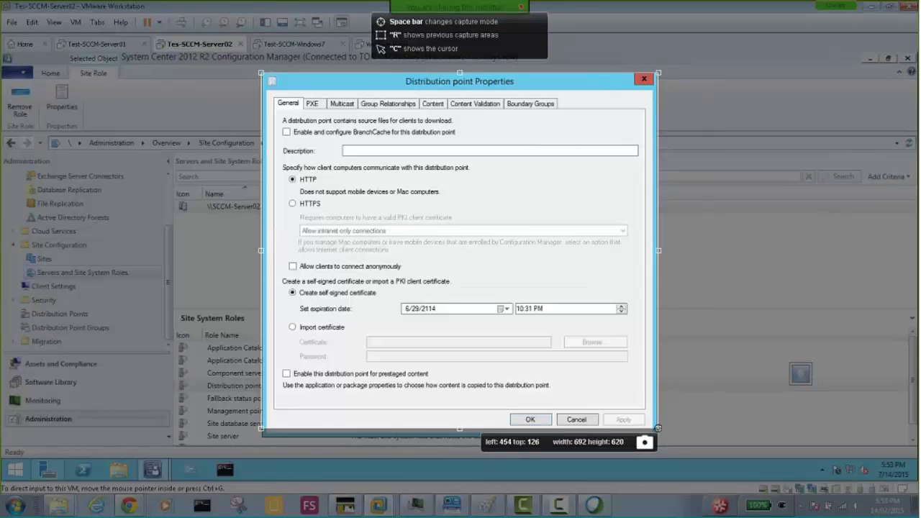
pyautogui.click(645, 442)
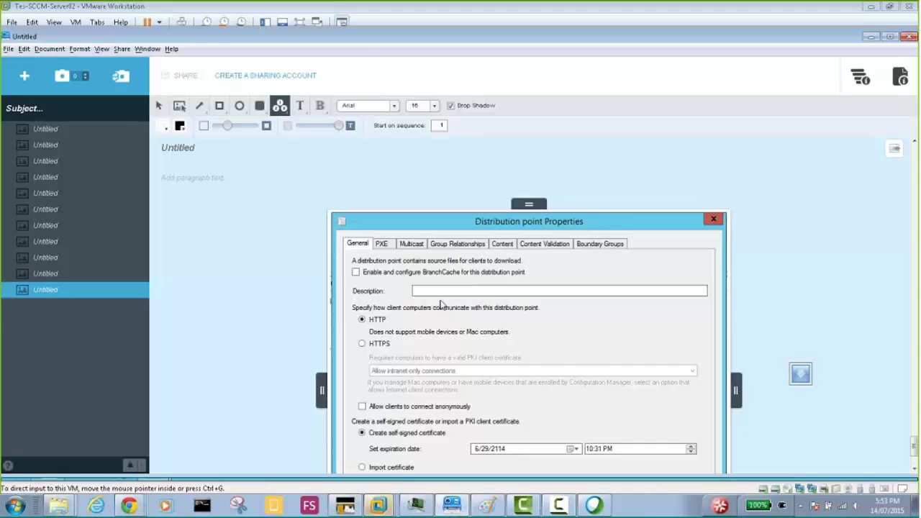
pyautogui.press('a')
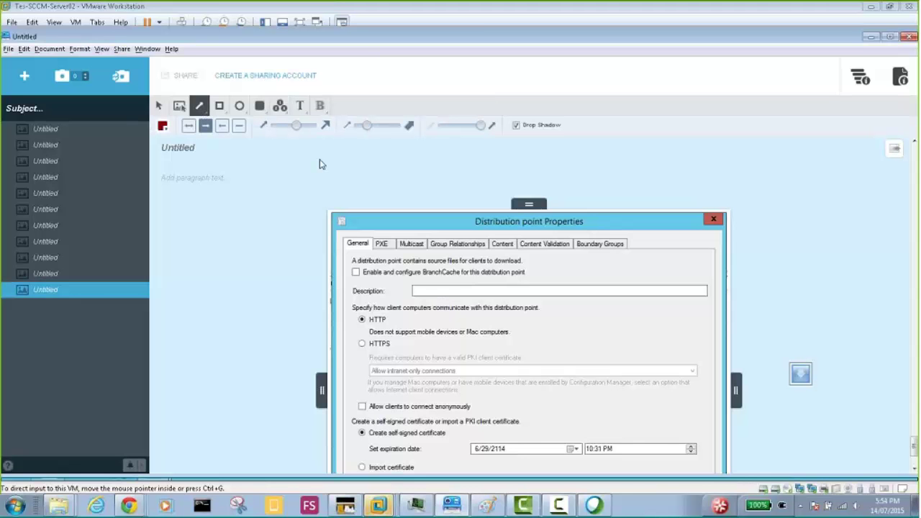
pyautogui.moveTo(582, 399); pyautogui.dragTo(481, 403)
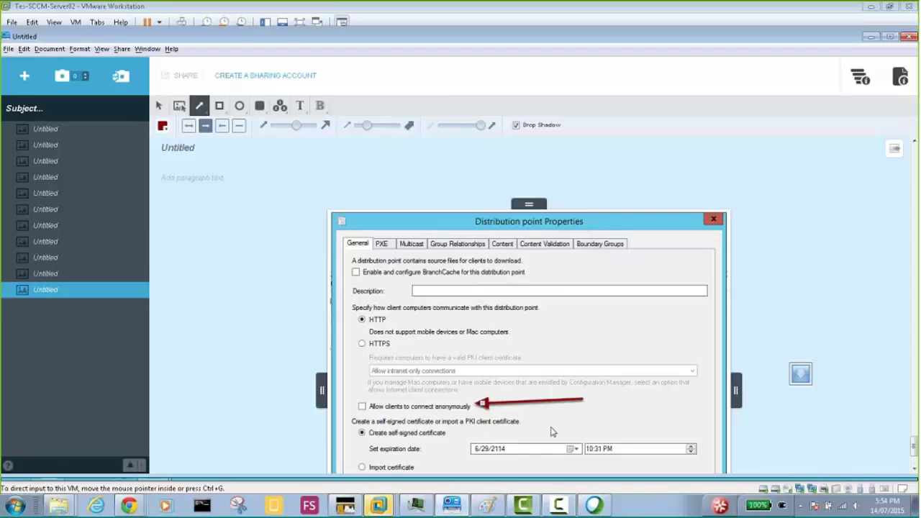
pyautogui.click(498, 418)
# Step: Copy the image with its annotations and launch Word 2013
pyautogui.scroll(-3, 533, 302)
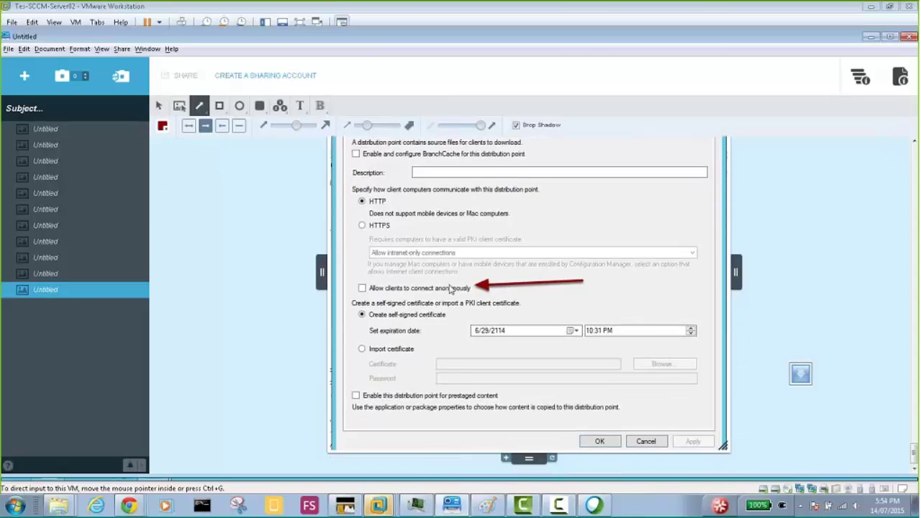
pyautogui.scroll(5, 532, 302)
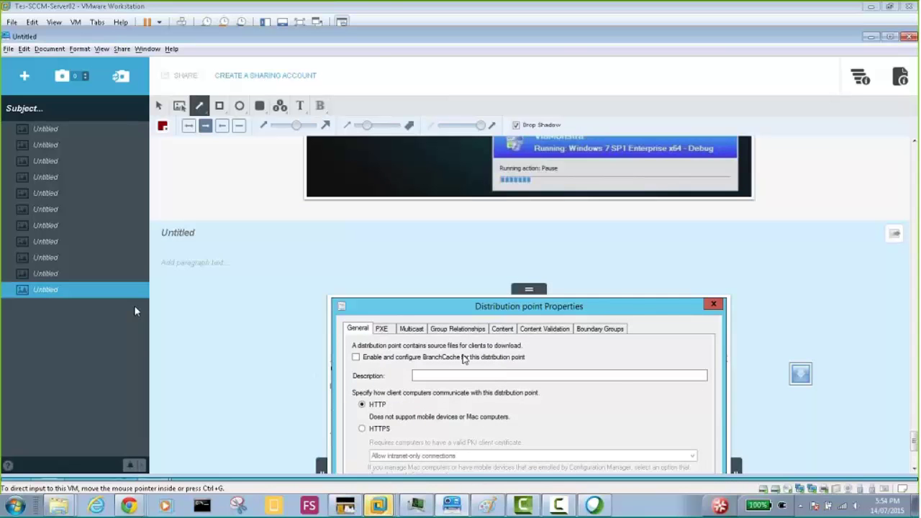
pyautogui.rightClick(468, 360)
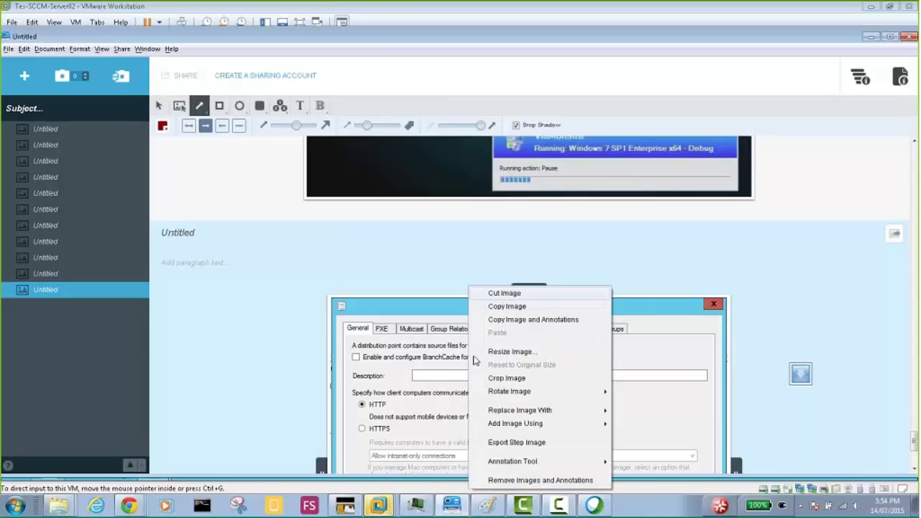
pyautogui.click(527, 320)
pyautogui.click(15, 506)
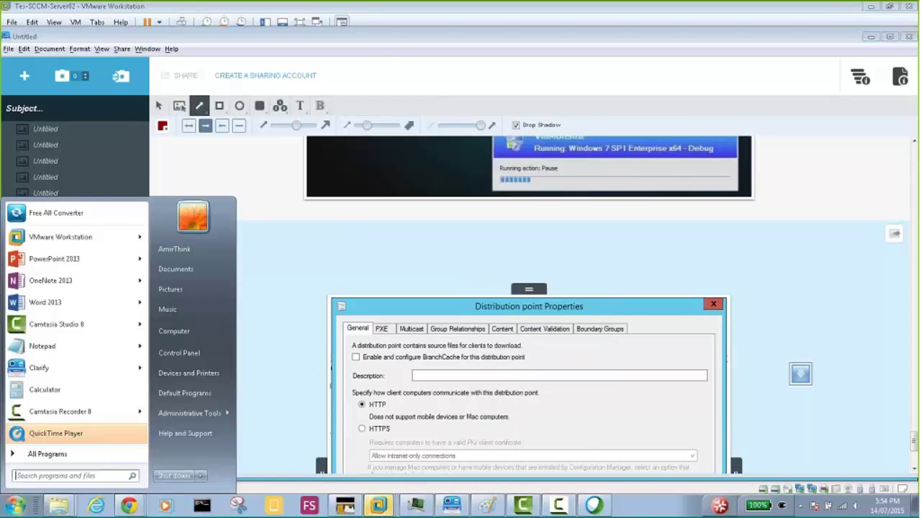
pyautogui.click(36, 304)
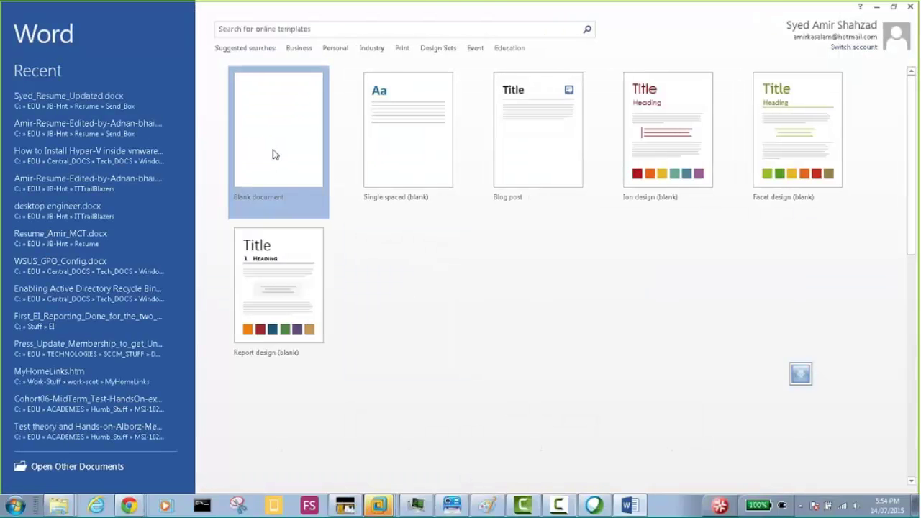
# Step: Paste the annotated screenshot into a new blank Word document, then minimize Word
pyautogui.click(274, 154)
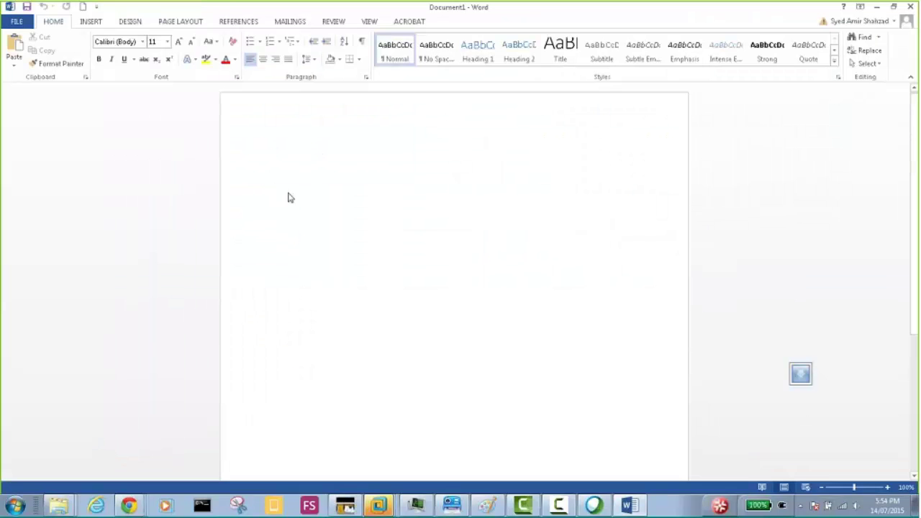
pyautogui.hotkey('ctrl', 'v')
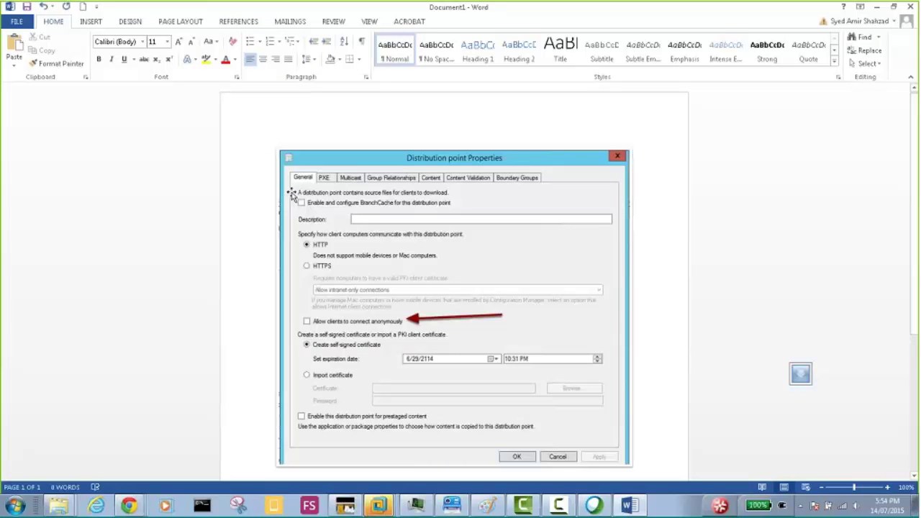
pyautogui.click(876, 9)
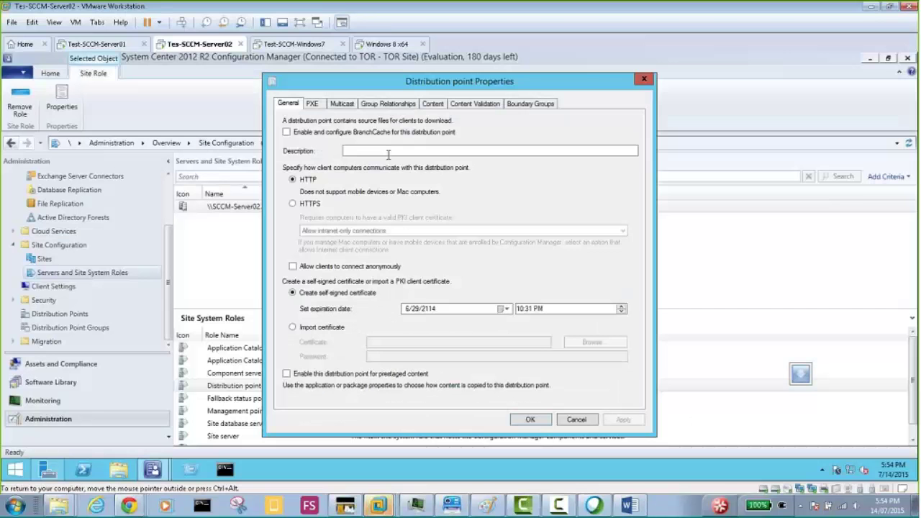
# Step: Tick 'Enable PXE support for clients' on the PXE tab, then bring up Server Manager
pyautogui.click(312, 104)
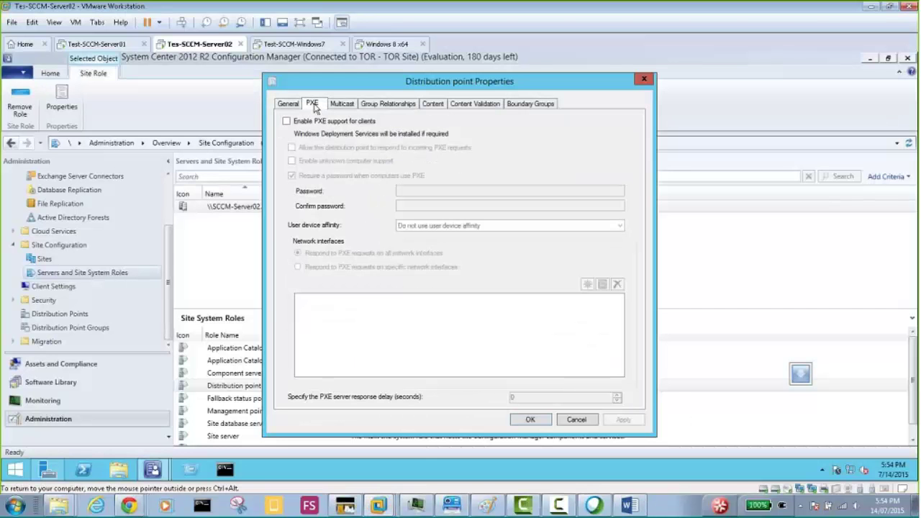
pyautogui.click(295, 126)
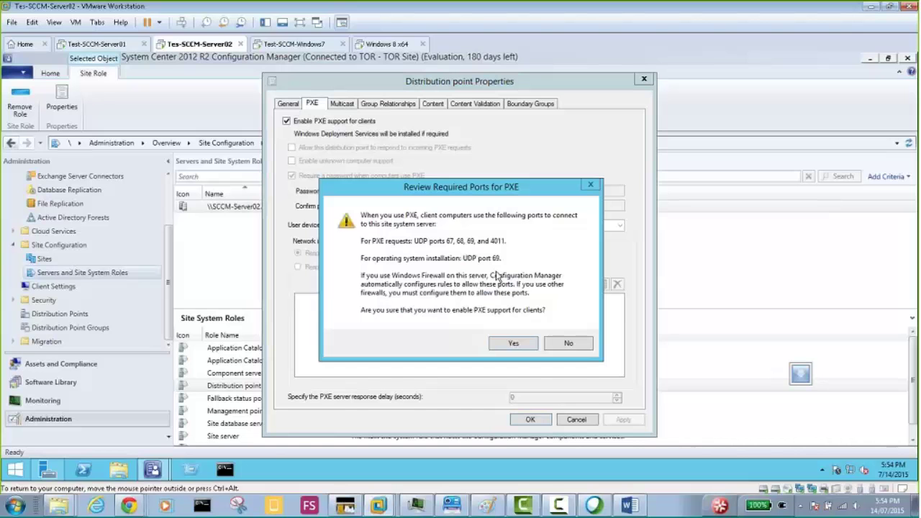
pyautogui.click(48, 469)
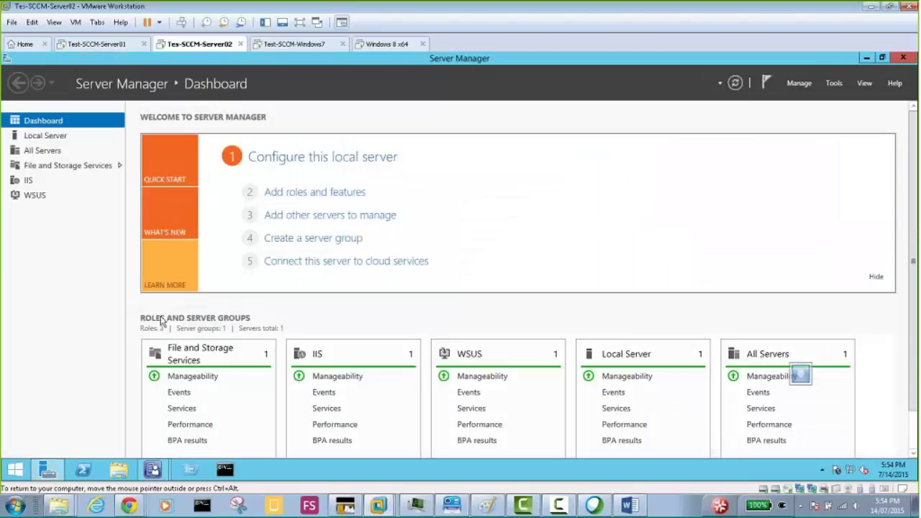
# Step: On Test-SCCM-Server01, open Local Server properties and its Windows Firewall 'Public: Off' settings
pyautogui.click(45, 136)
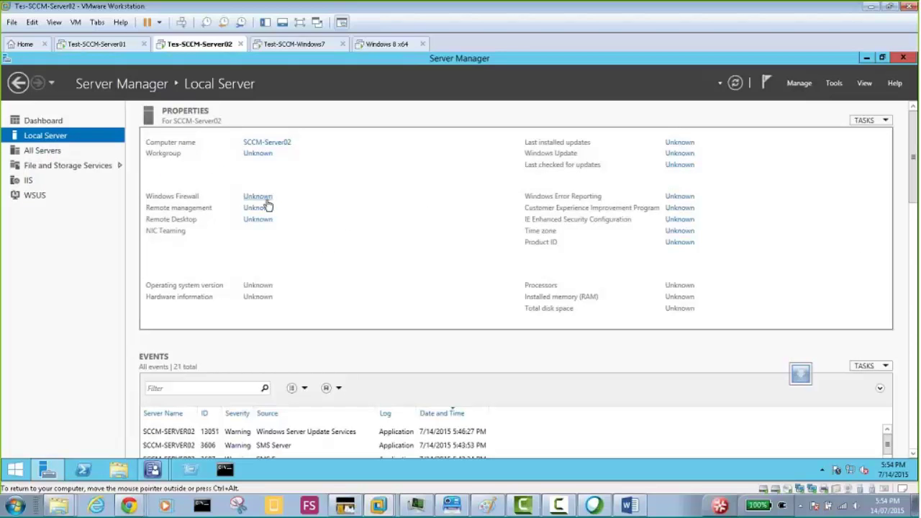
pyautogui.click(93, 46)
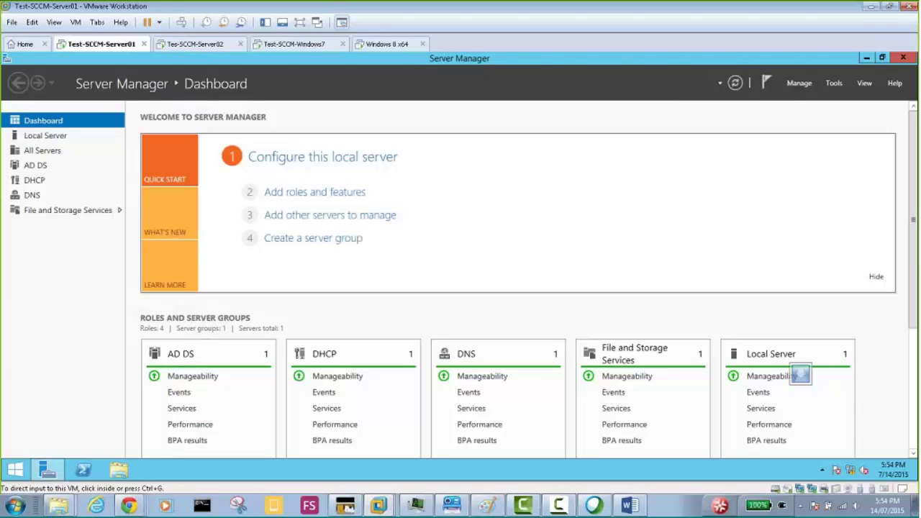
pyautogui.click(54, 139)
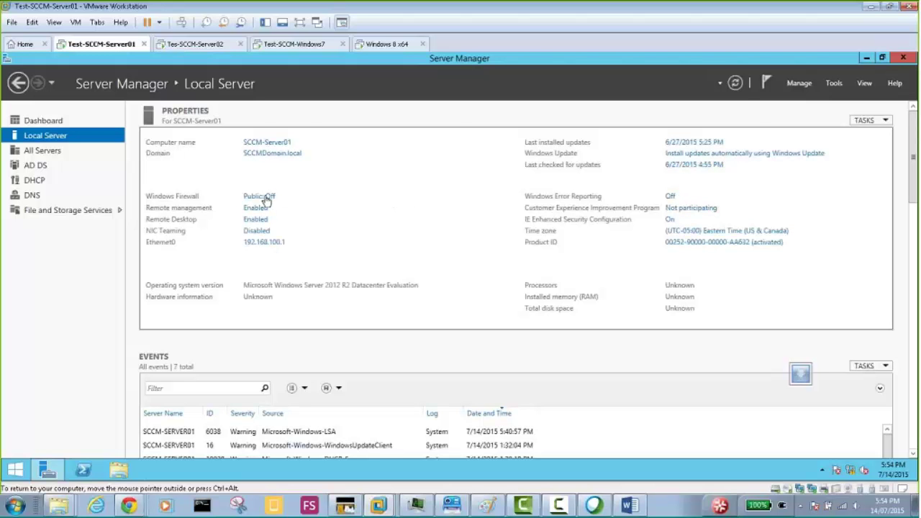
pyautogui.click(265, 198)
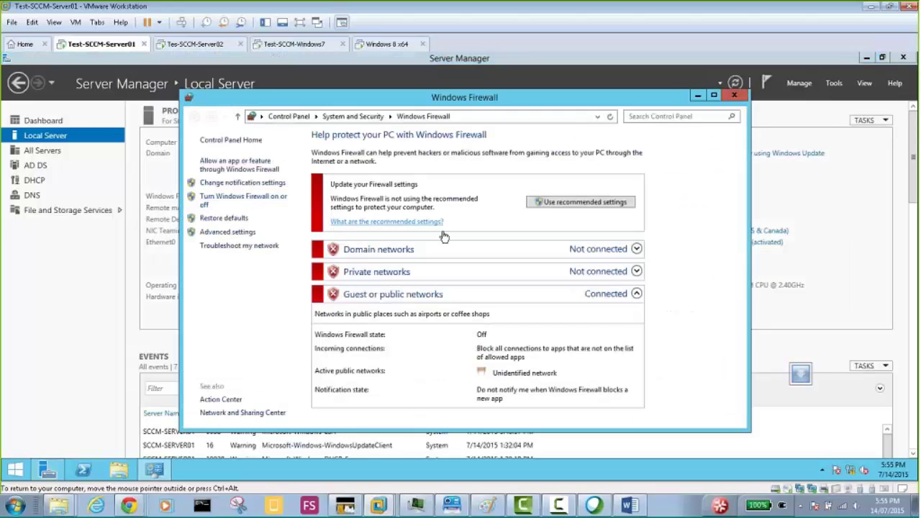
# Step: Close Server01's firewall window, then review and close SCCM-Server02's Windows Firewall page
pyautogui.click(734, 95)
pyautogui.click(167, 44)
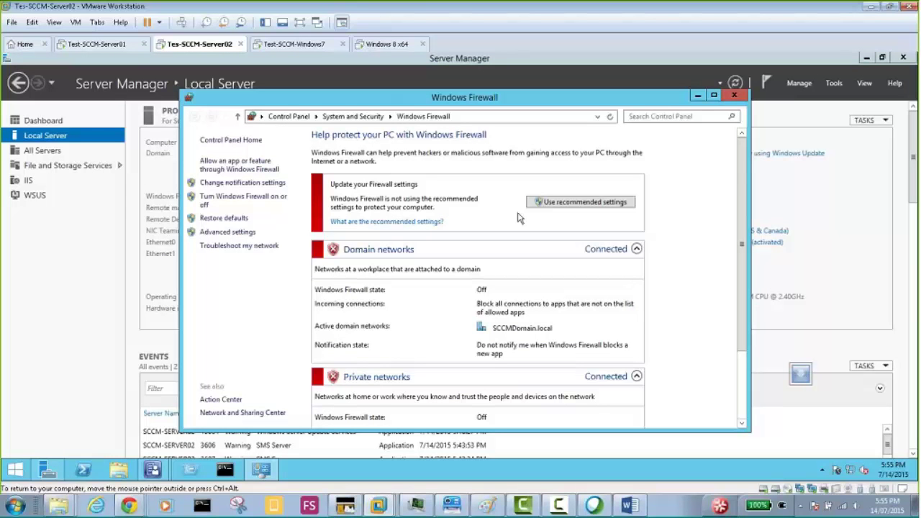
pyautogui.scroll(-3, 745, 261)
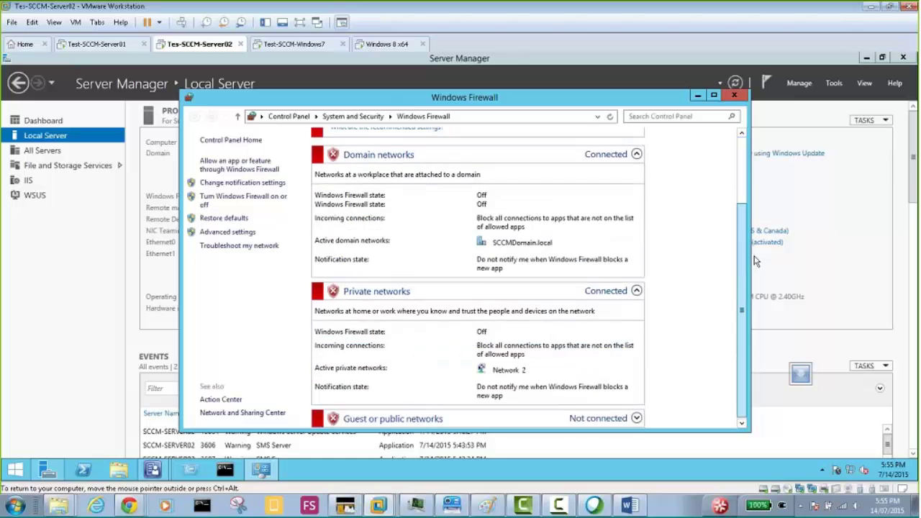
pyautogui.click(735, 97)
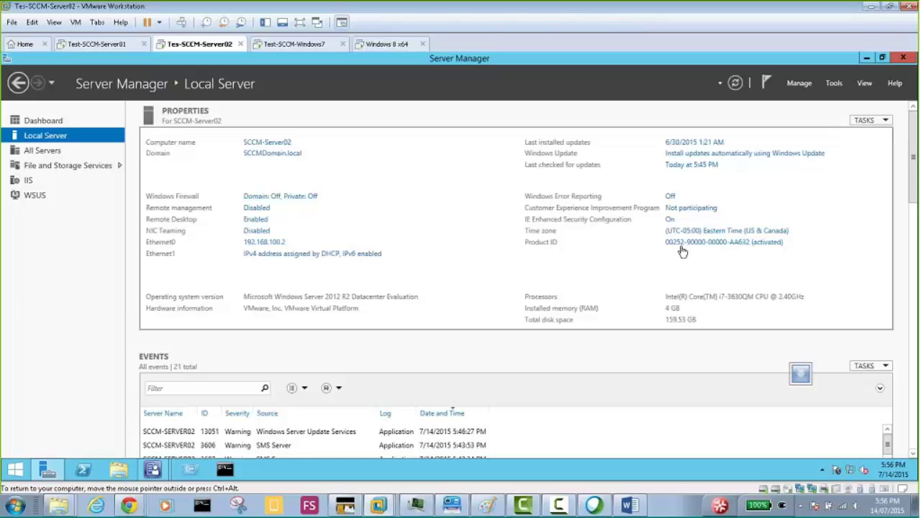
pyautogui.click(299, 205)
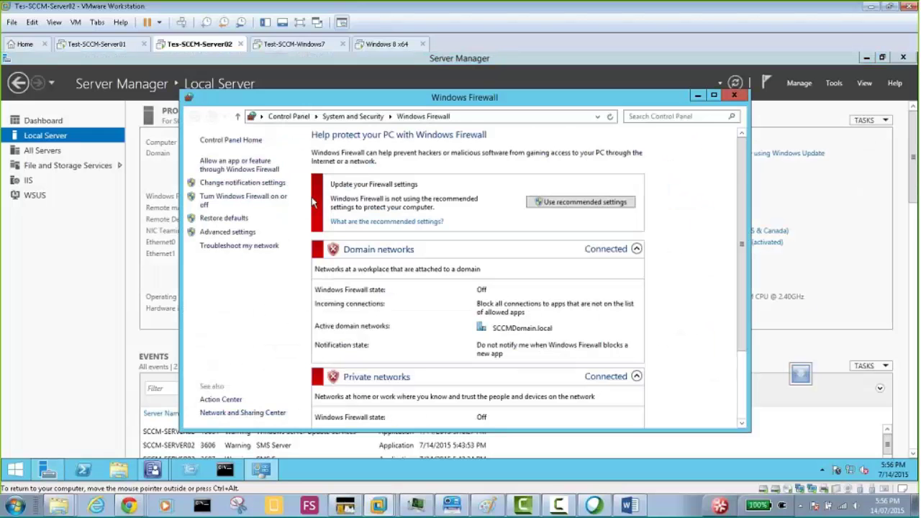
pyautogui.click(735, 96)
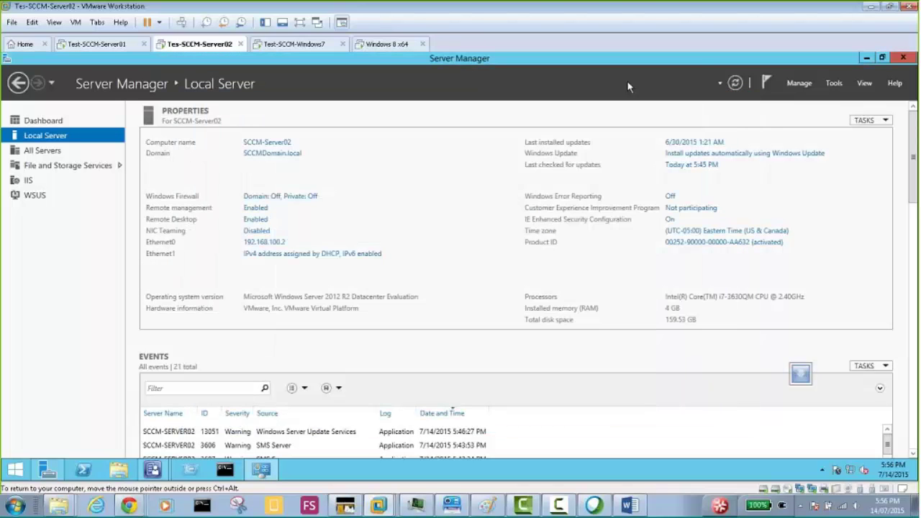
# Step: Disable the Ethernet1 adapter in Network Connections and minimize the window
pyautogui.click(286, 254)
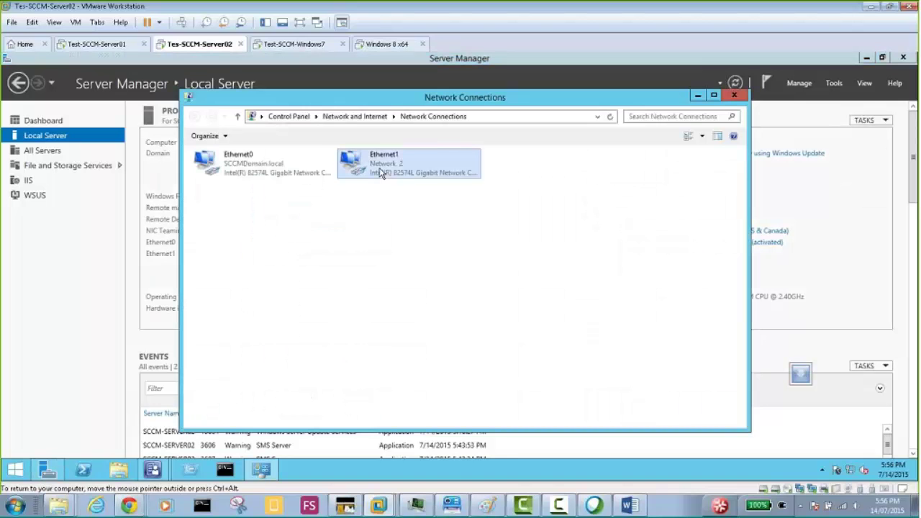
pyautogui.rightClick(380, 171)
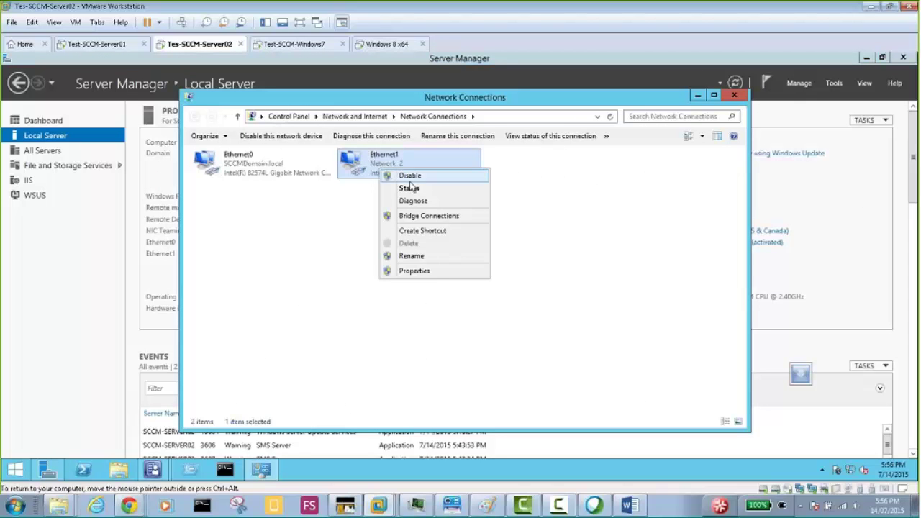
pyautogui.click(415, 178)
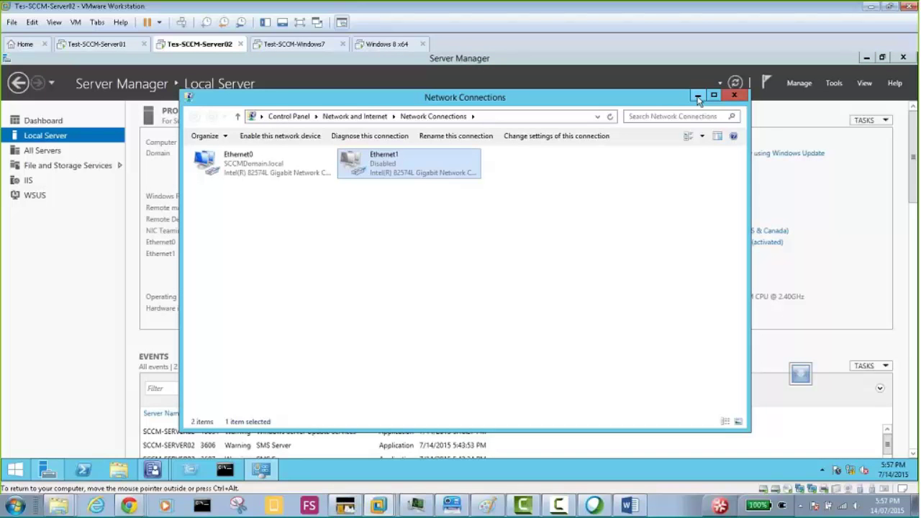
pyautogui.click(697, 97)
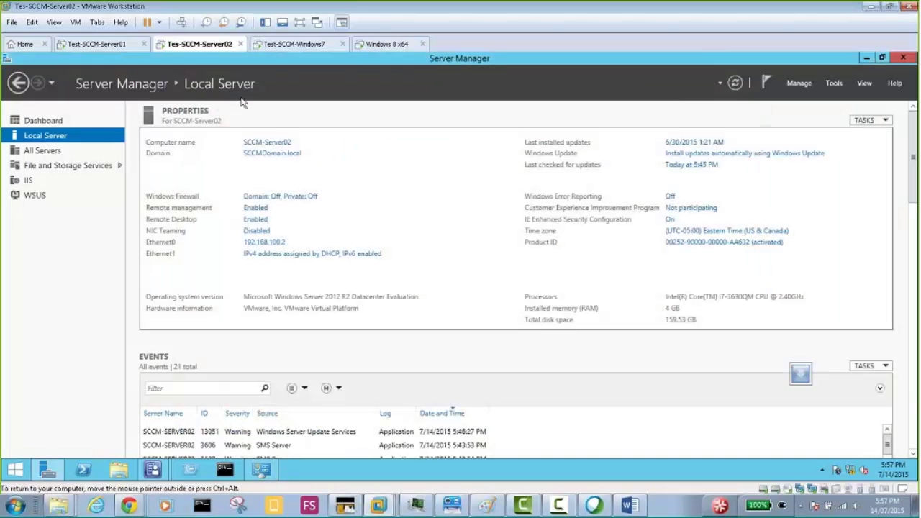
# Step: Sign in to the Windows 7 and Windows 8 client VMs with their account passwords
pyautogui.click(288, 45)
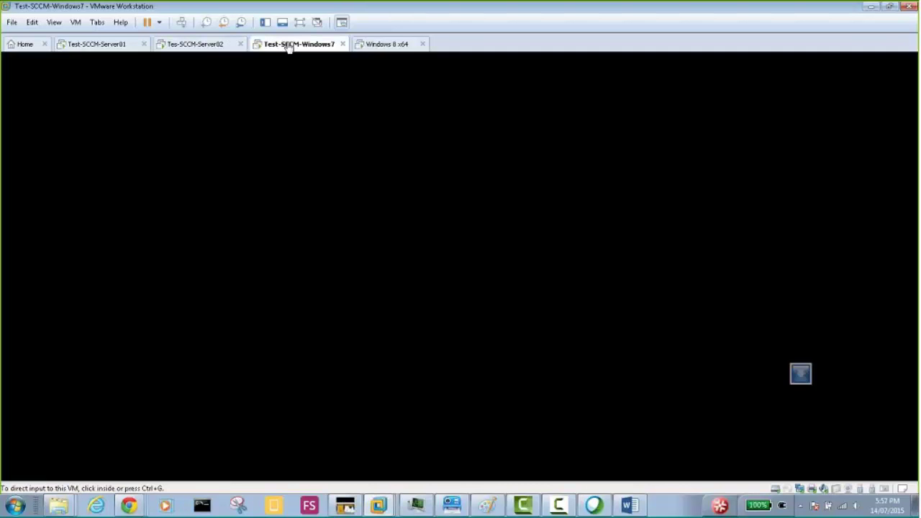
pyautogui.click(181, 22)
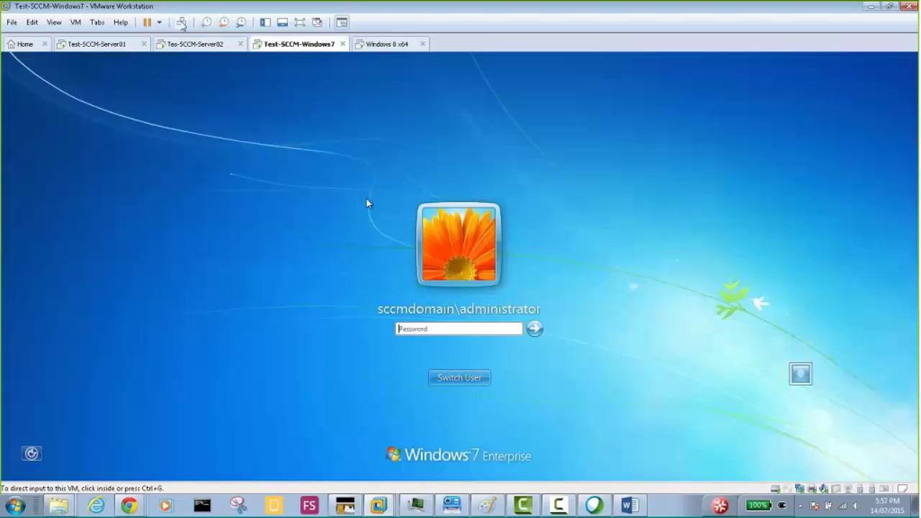
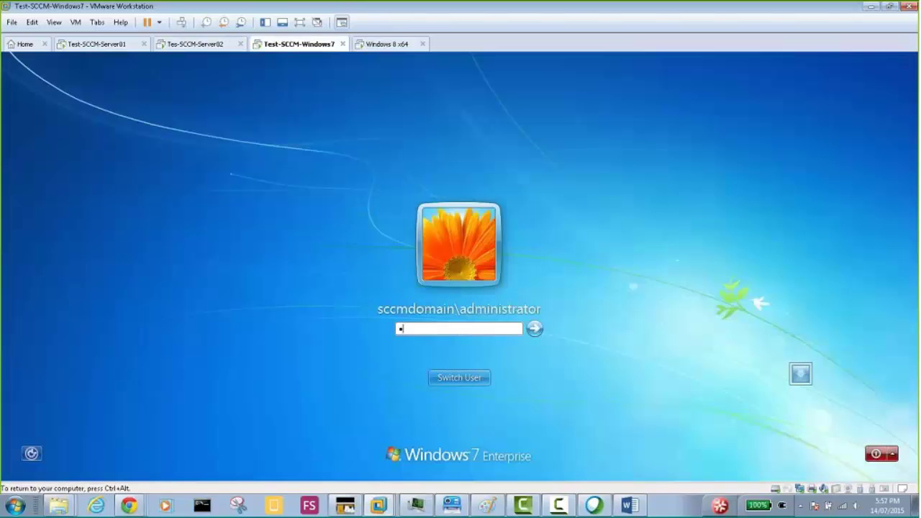
pyautogui.press('Return')
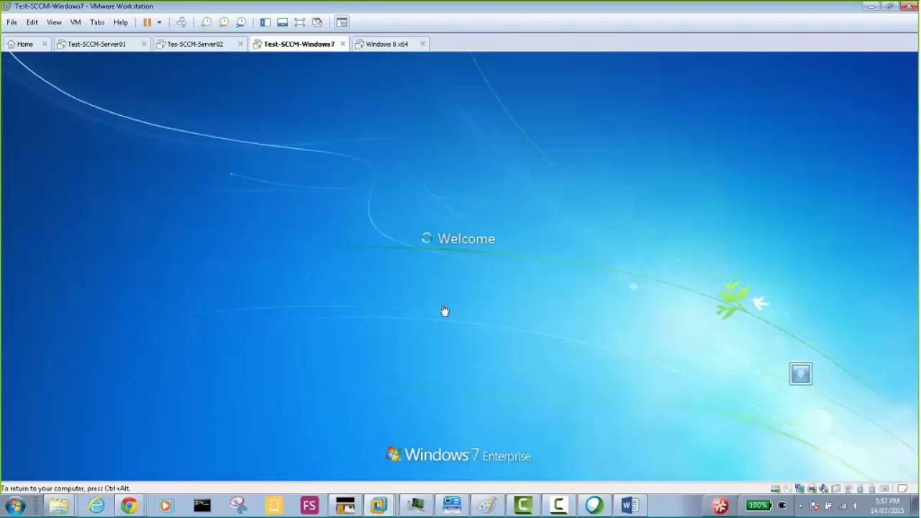
pyautogui.click(388, 45)
pyautogui.click(287, 220)
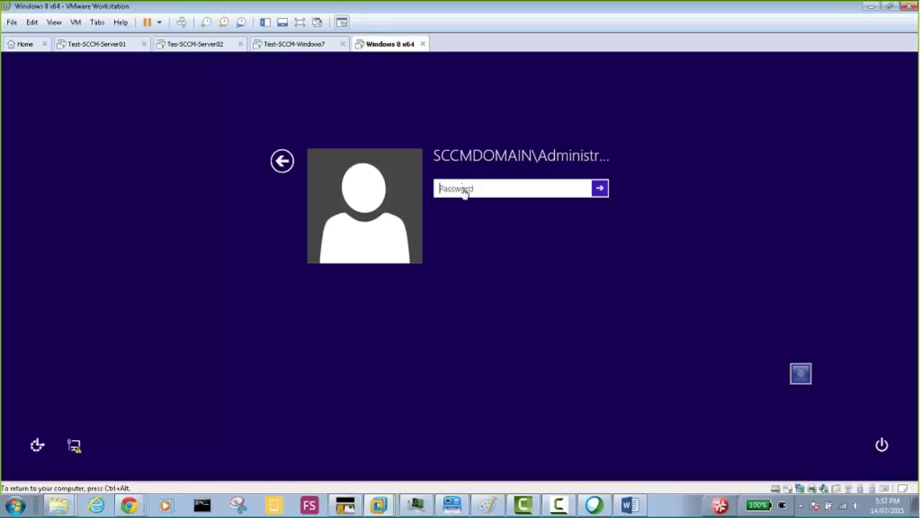
pyautogui.click(463, 189)
pyautogui.press('Return')
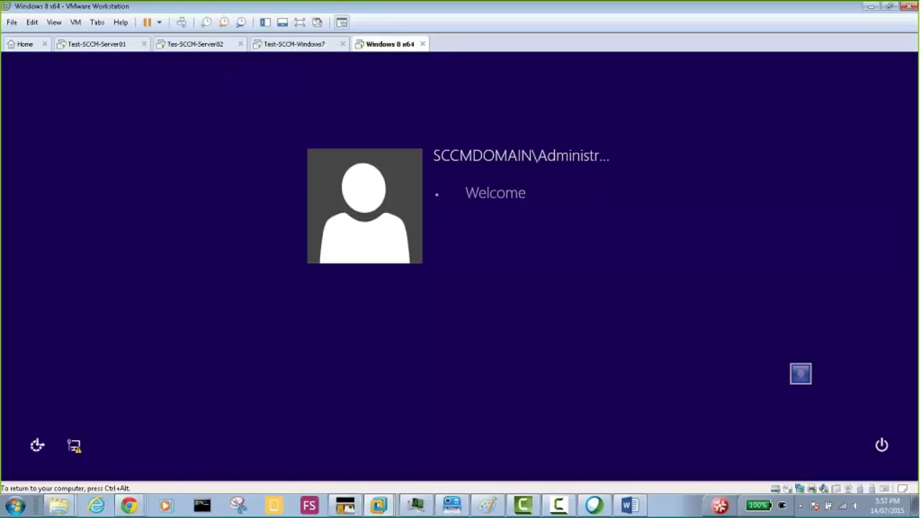
# Step: On the Windows 7 client, open Control Panel > System and Security > Windows Firewall
pyautogui.click(291, 46)
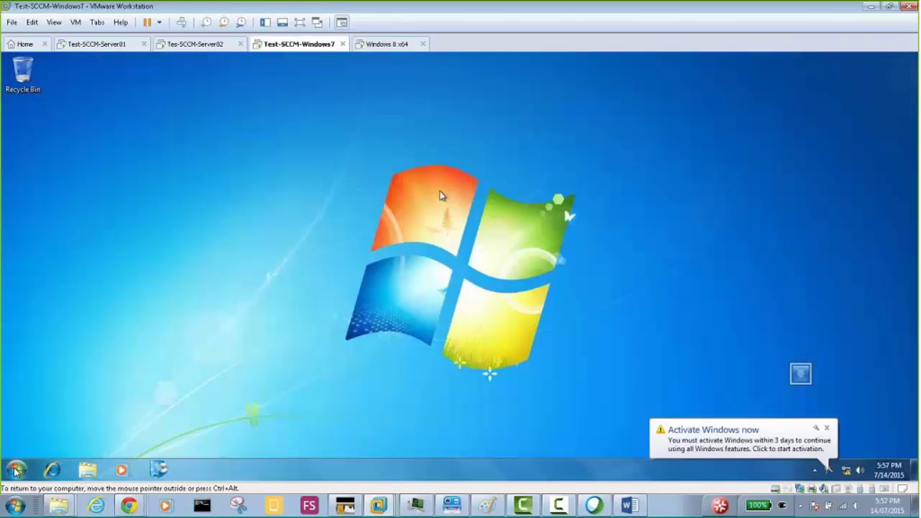
pyautogui.click(16, 470)
pyautogui.click(195, 304)
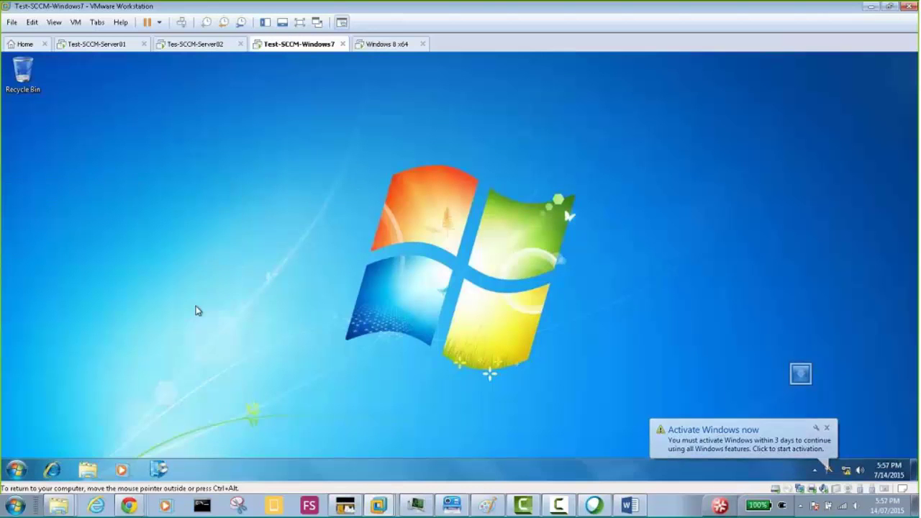
pyautogui.click(12, 472)
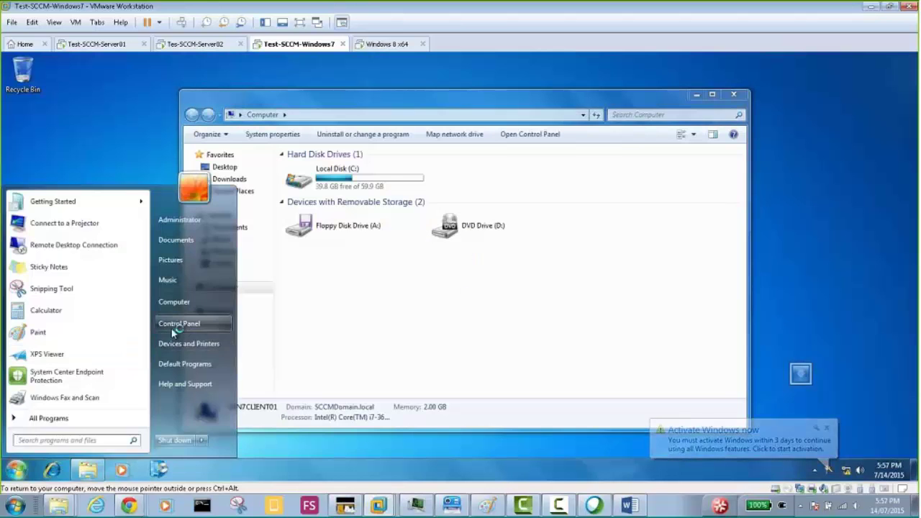
pyautogui.click(176, 324)
pyautogui.click(360, 189)
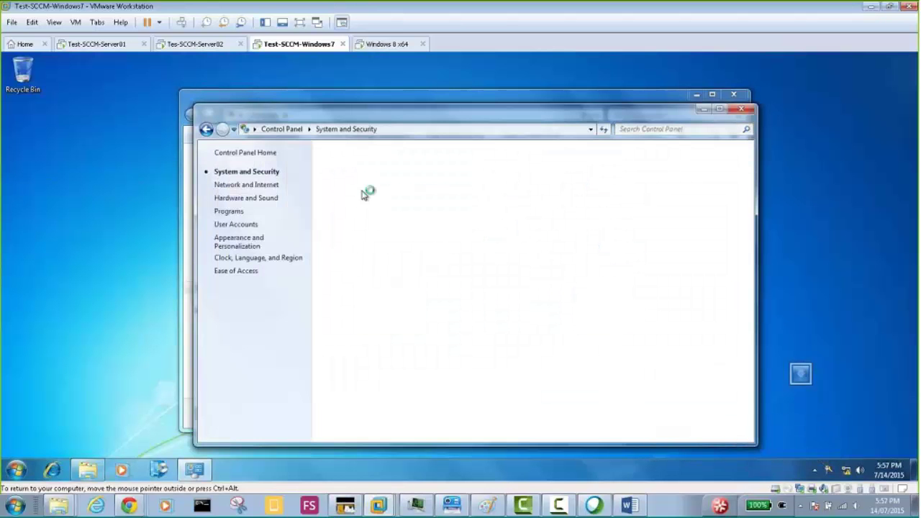
pyautogui.click(365, 196)
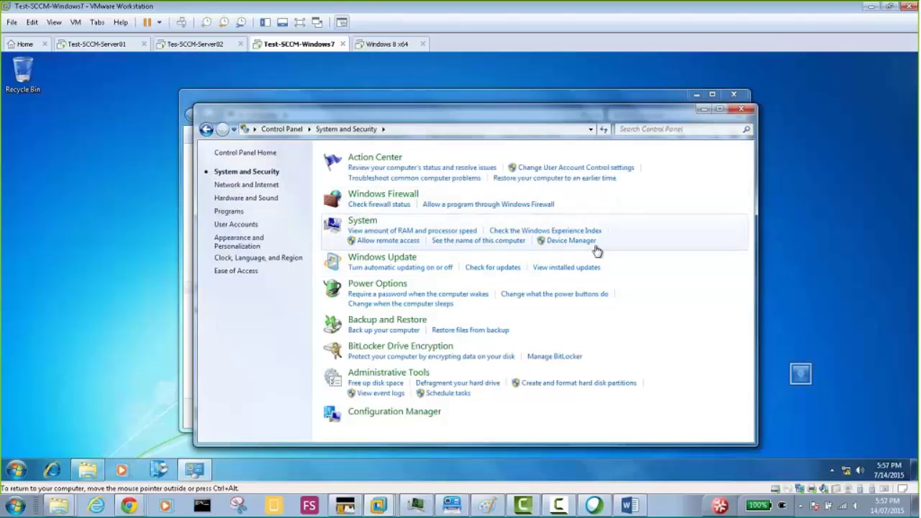
# Step: Confirm the Windows 8 client's domain-network firewall is Off, then return to SCCM-Server02
pyautogui.click(378, 45)
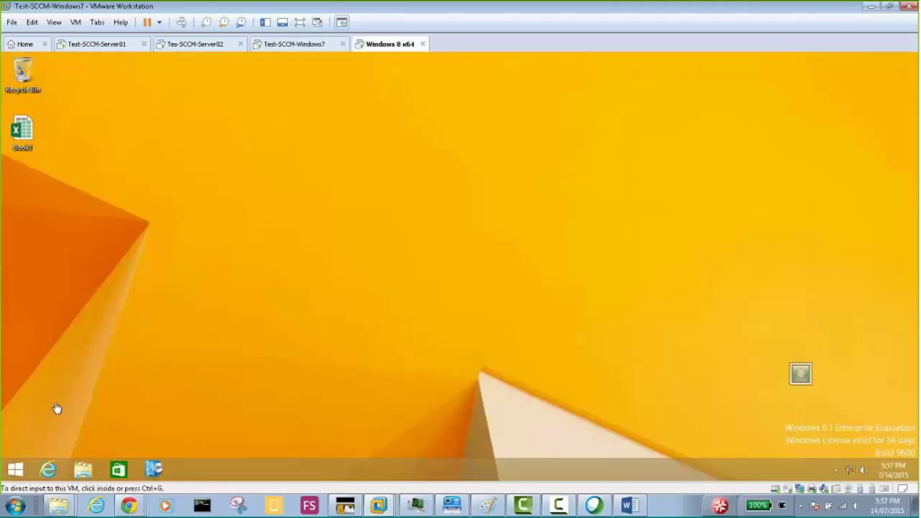
pyautogui.hotkey('ctrl', 'g')
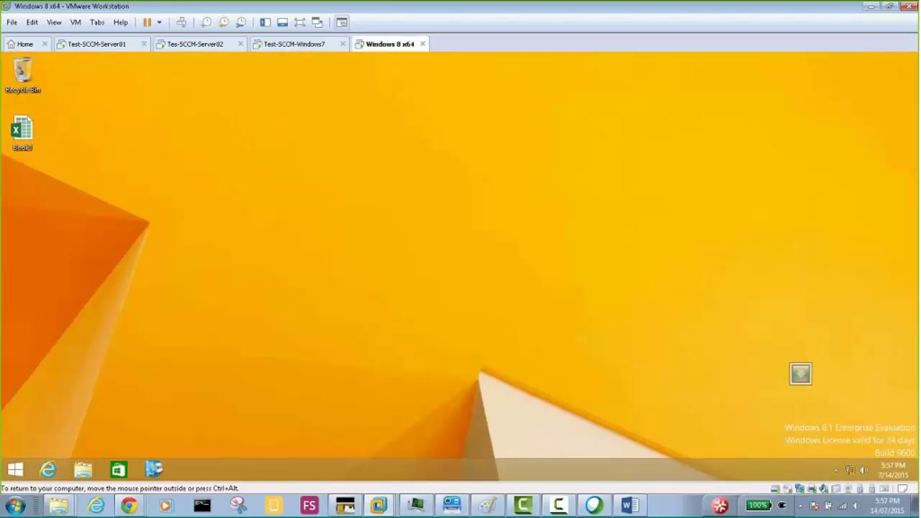
pyautogui.click(16, 471)
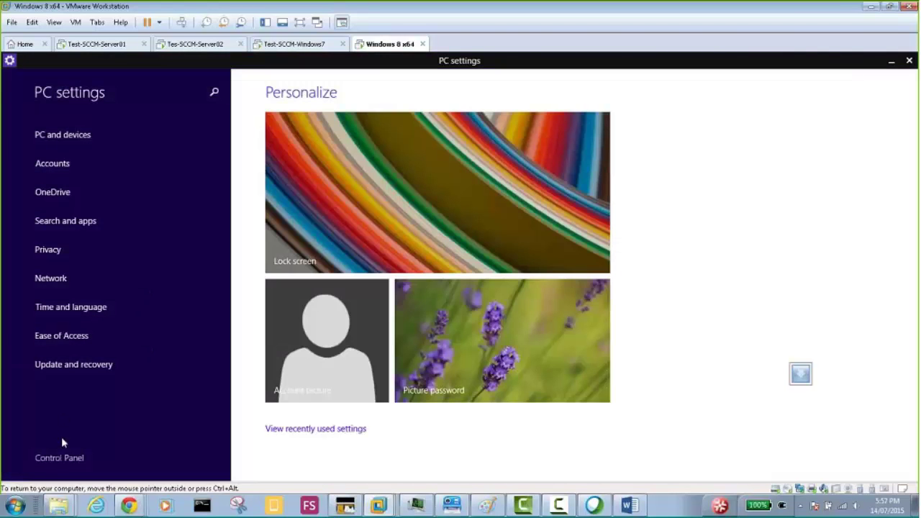
pyautogui.click(63, 457)
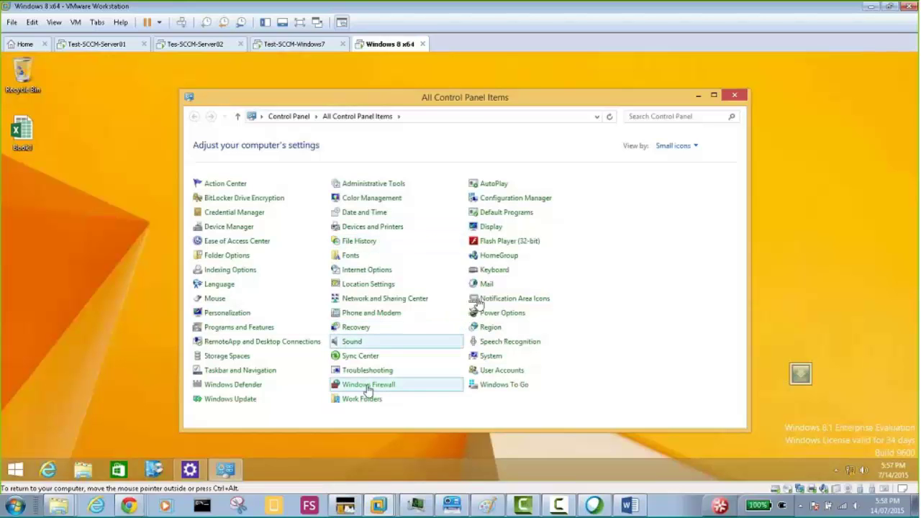
pyautogui.click(364, 384)
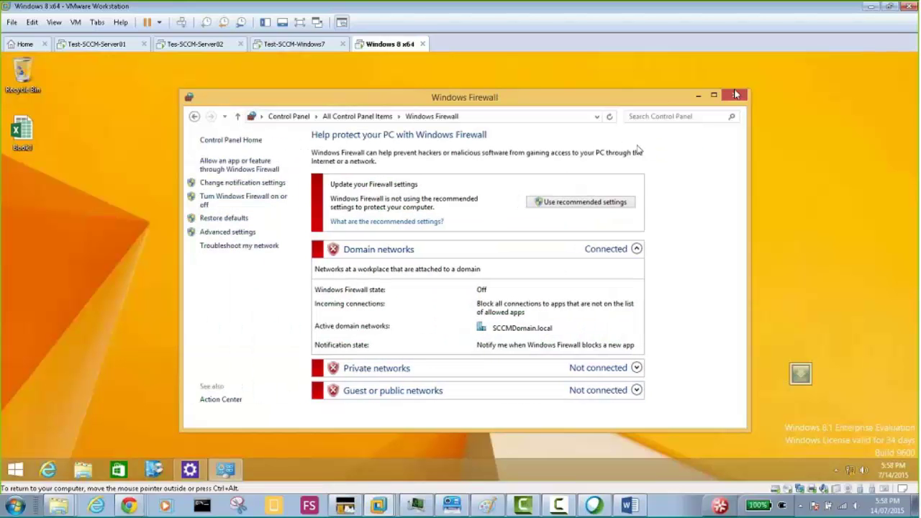
pyautogui.click(182, 46)
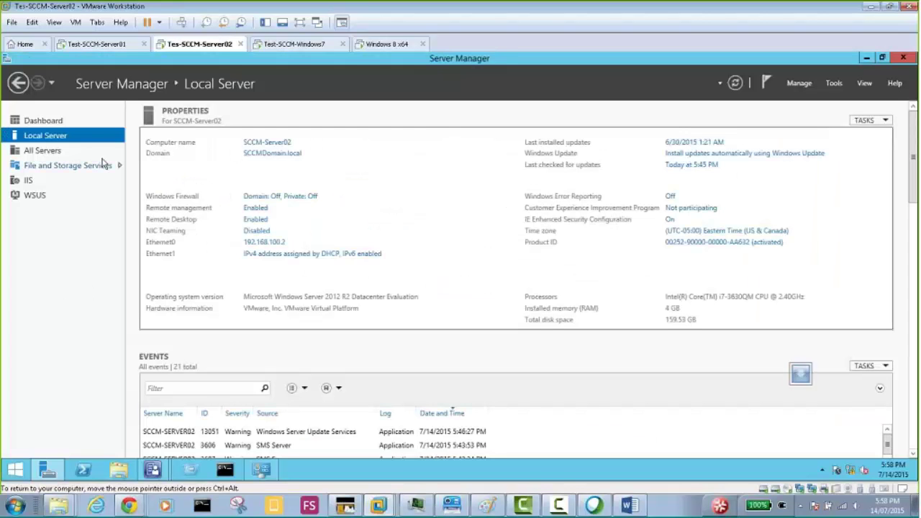
# Step: Enable PXE support on the distribution point so it answers incoming PXE requests
pyautogui.moveTo(152, 470)
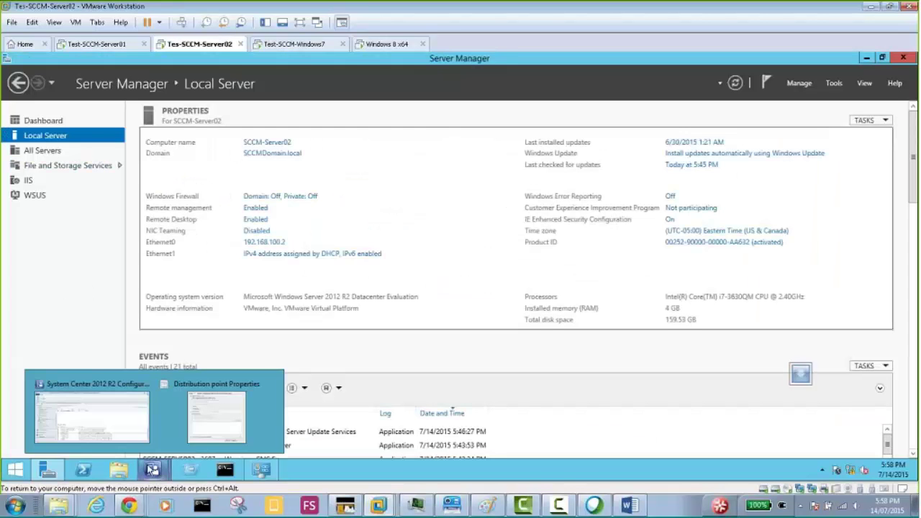
pyautogui.click(211, 388)
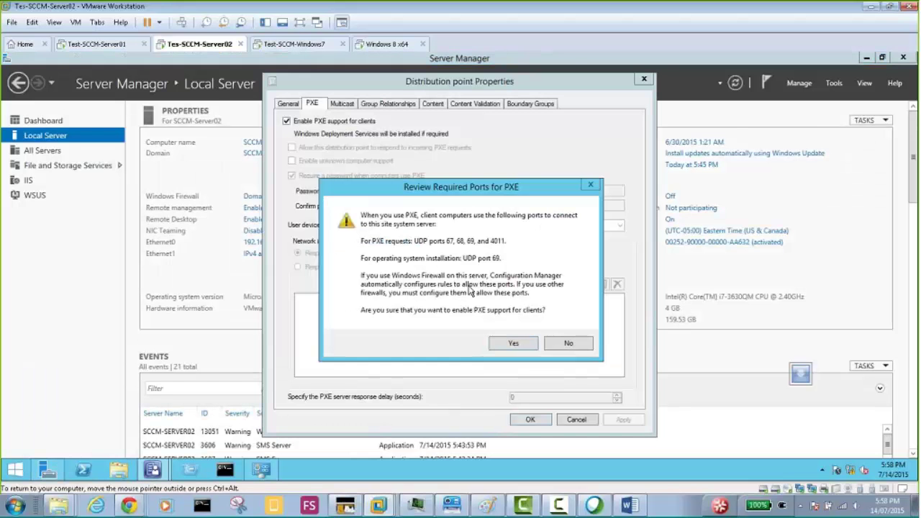
pyautogui.click(511, 345)
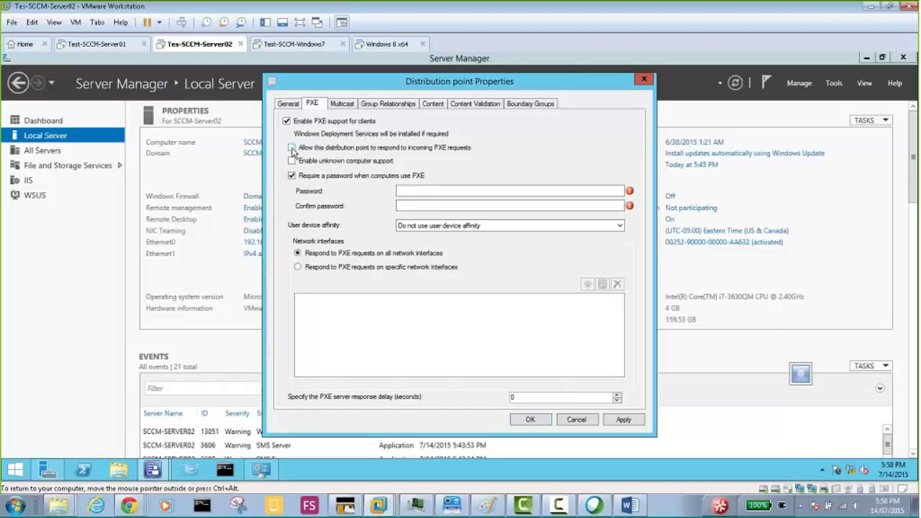
pyautogui.click(292, 148)
# Step: Enable unknown computer support and enter and confirm a PXE password, leaving user device affinity unchanged
pyautogui.click(293, 162)
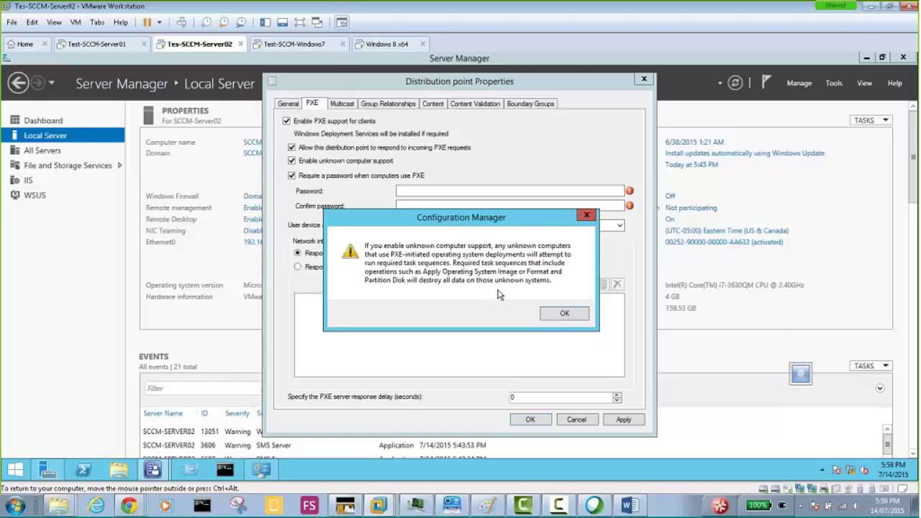
pyautogui.click(564, 315)
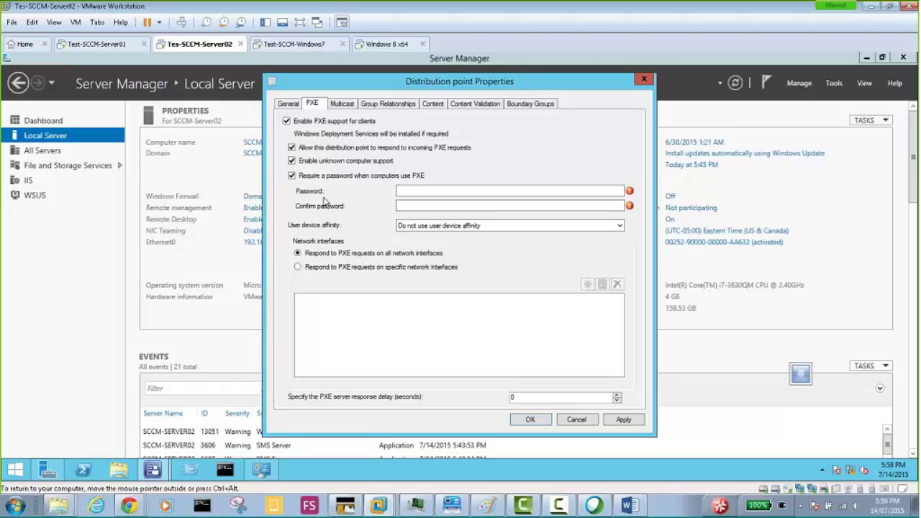
pyautogui.click(404, 192)
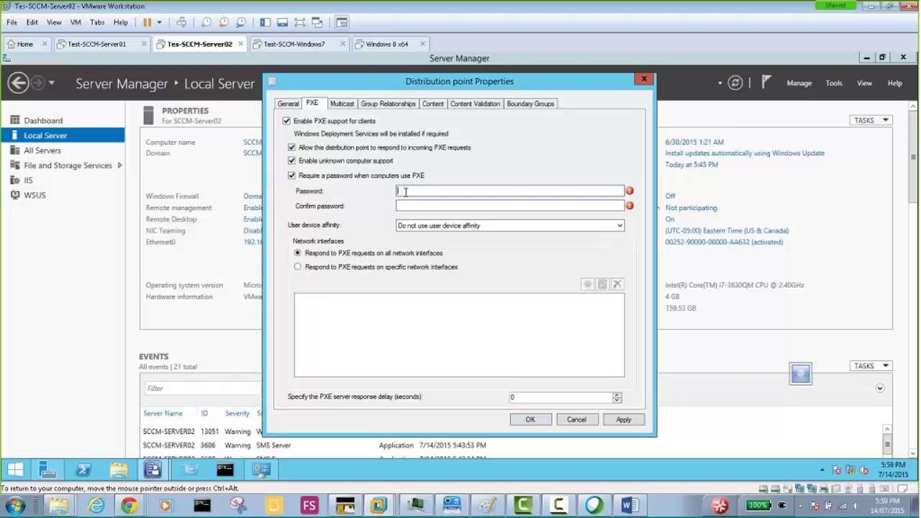
pyautogui.write('•••••••••')
pyautogui.click(403, 206)
pyautogui.write('•••')
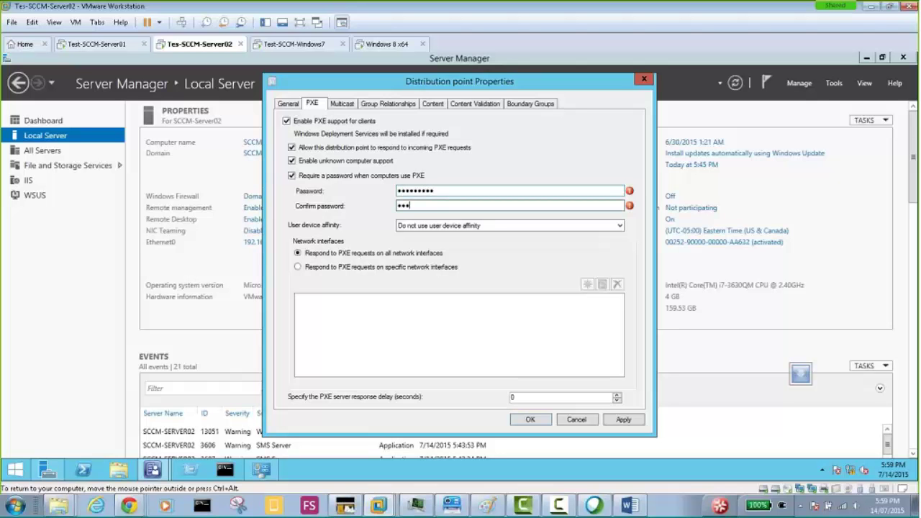
pyautogui.write('••••••')
pyautogui.click(455, 227)
pyautogui.click(454, 229)
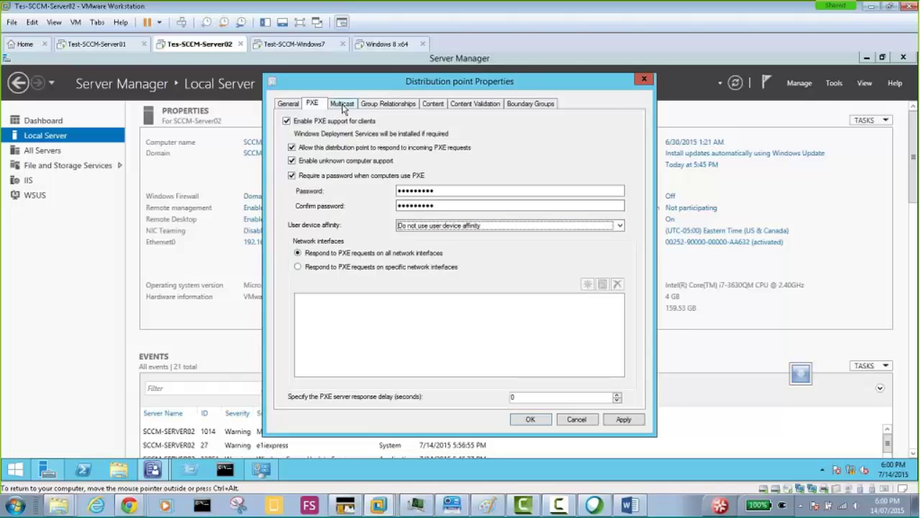
# Step: Review the Multicast, Group Relationships and Content tabs, including the Configuration Manager Client Package
pyautogui.click(342, 104)
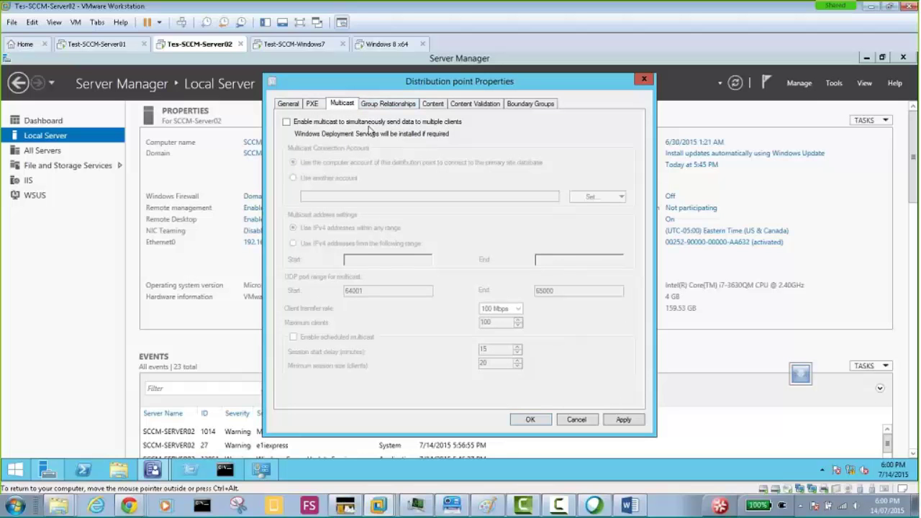
pyautogui.click(407, 105)
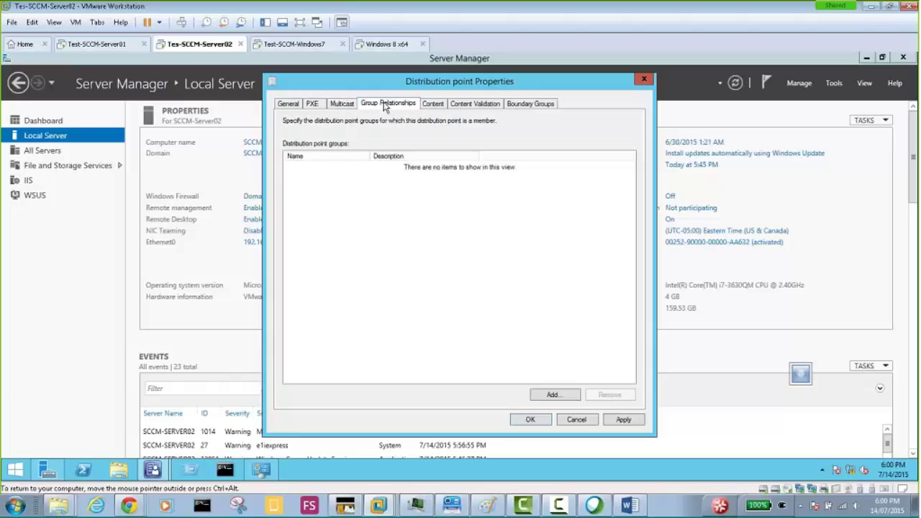
pyautogui.click(342, 104)
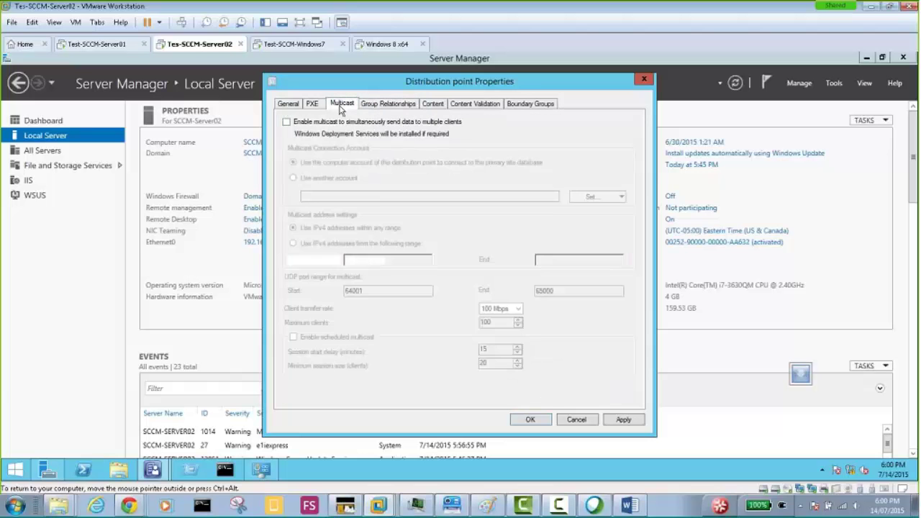
pyautogui.click(388, 106)
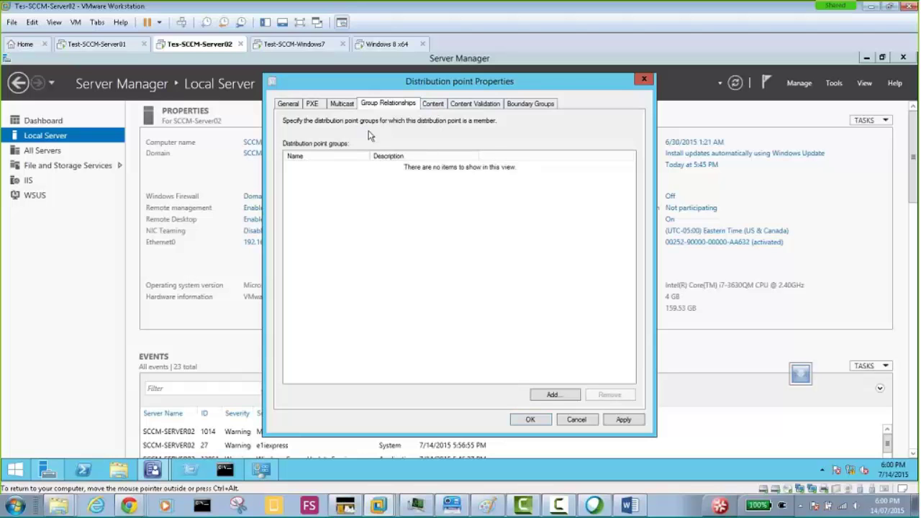
pyautogui.click(433, 105)
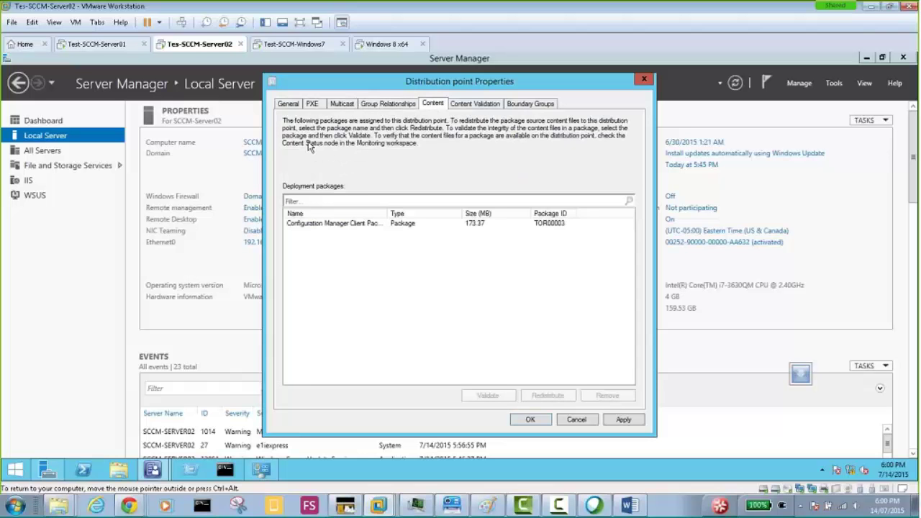
pyautogui.moveTo(388, 214); pyautogui.dragTo(436, 213)
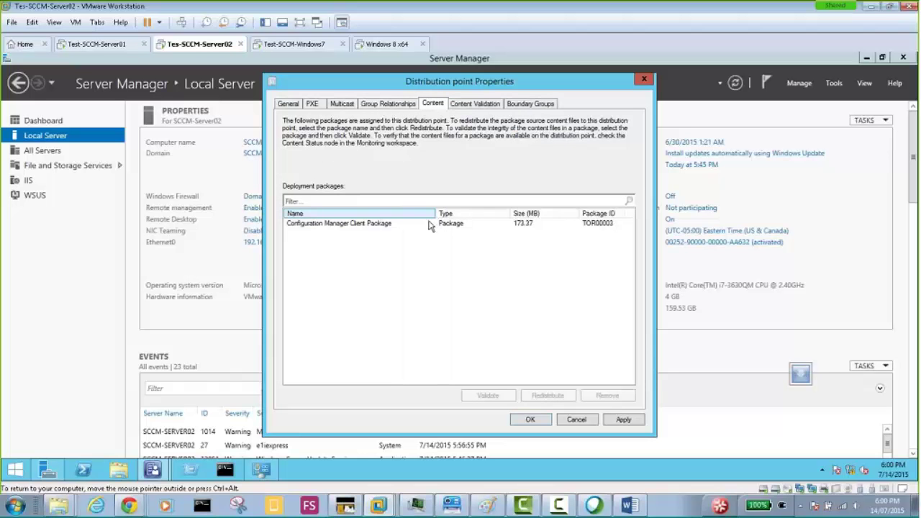
pyautogui.click(372, 225)
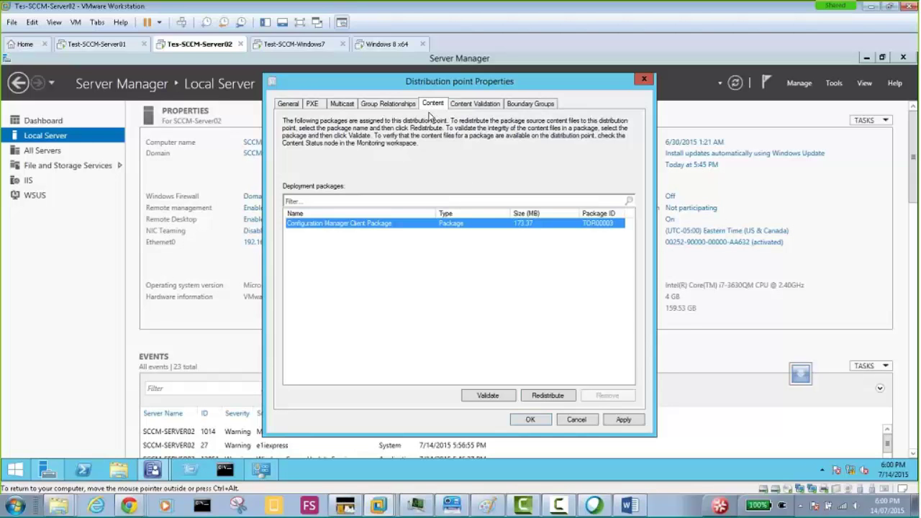
# Step: Review Content Validation and the TOR Boundary Group, then apply and save the PXE settings
pyautogui.click(470, 104)
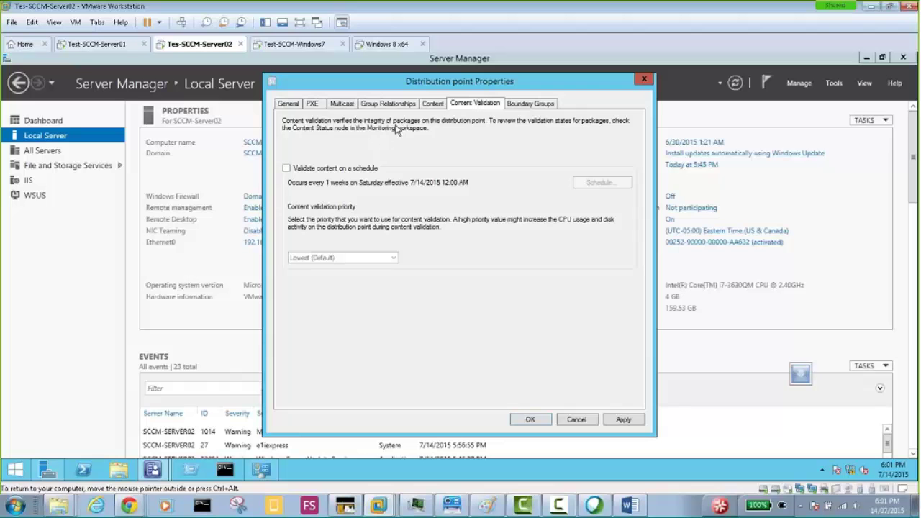
pyautogui.click(532, 107)
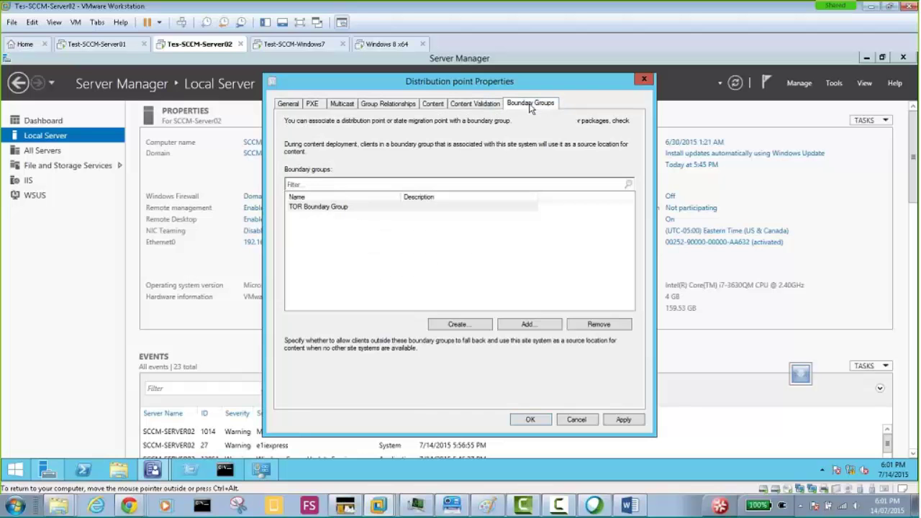
pyautogui.click(325, 212)
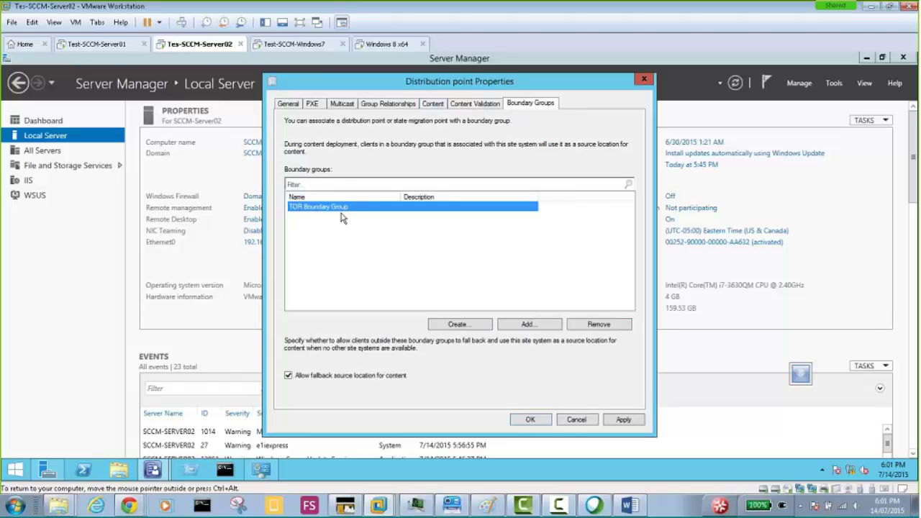
pyautogui.click(623, 419)
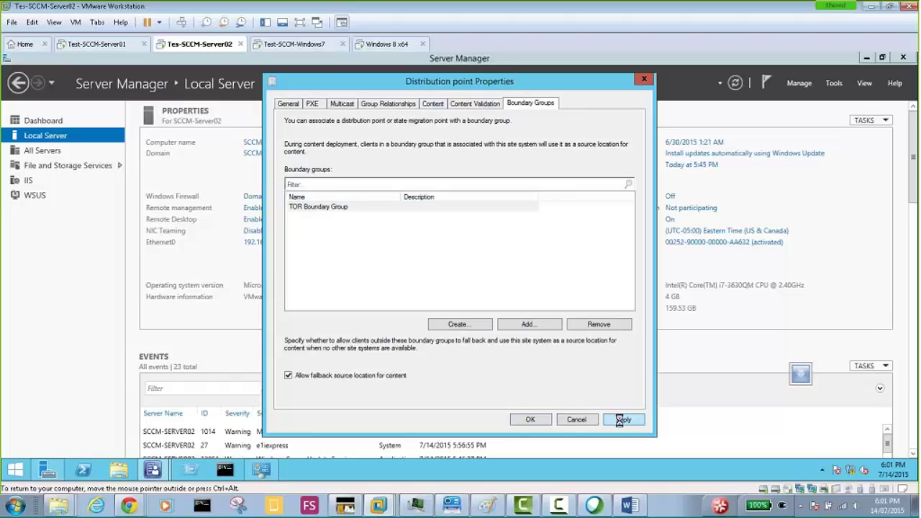
pyautogui.click(312, 104)
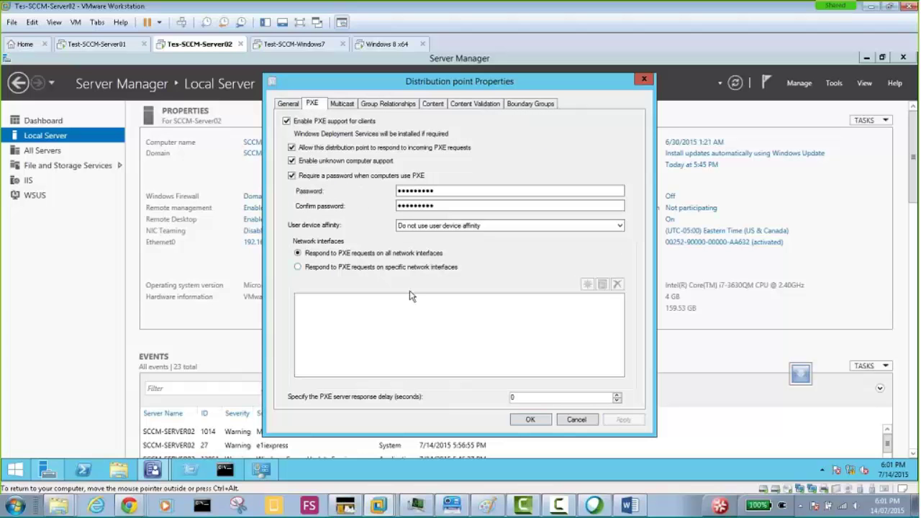
pyautogui.click(527, 421)
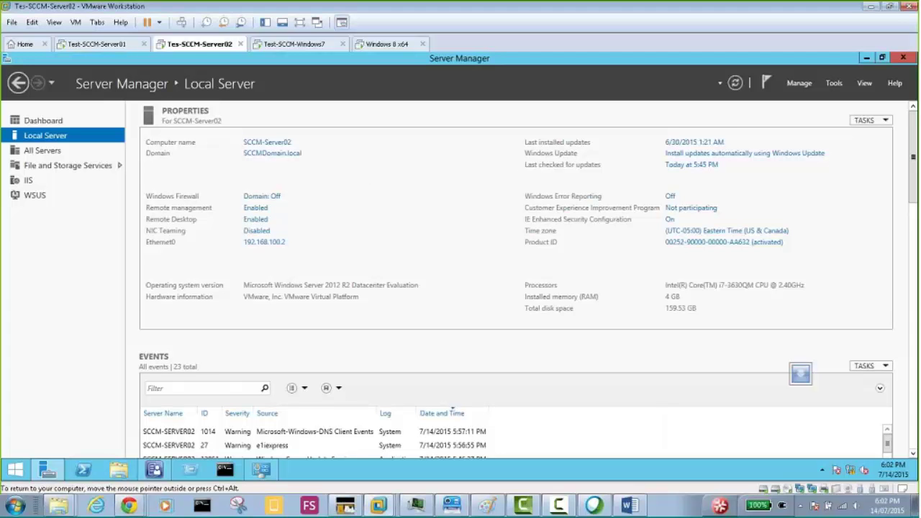
# Step: Navigate to Boundary Groups in the console and bring up TOR Boundary Group's actions
pyautogui.click(154, 470)
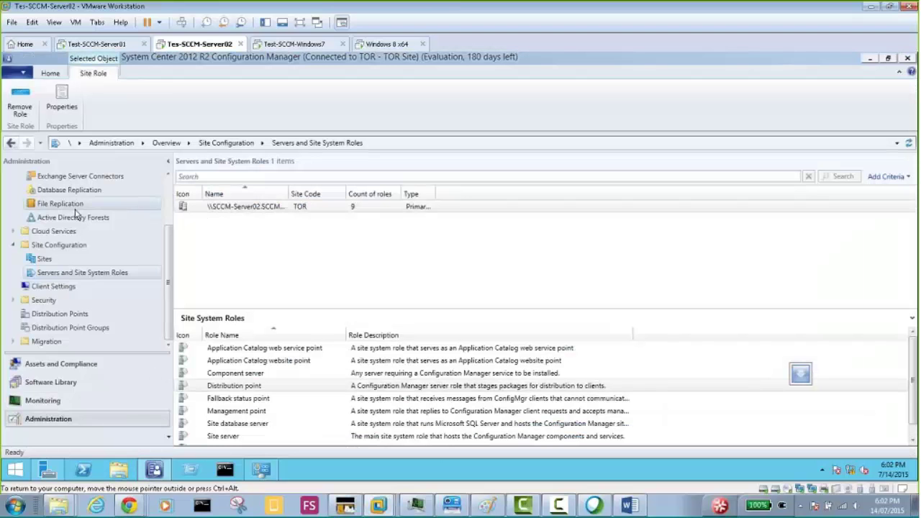
pyautogui.scroll(2, 133, 213)
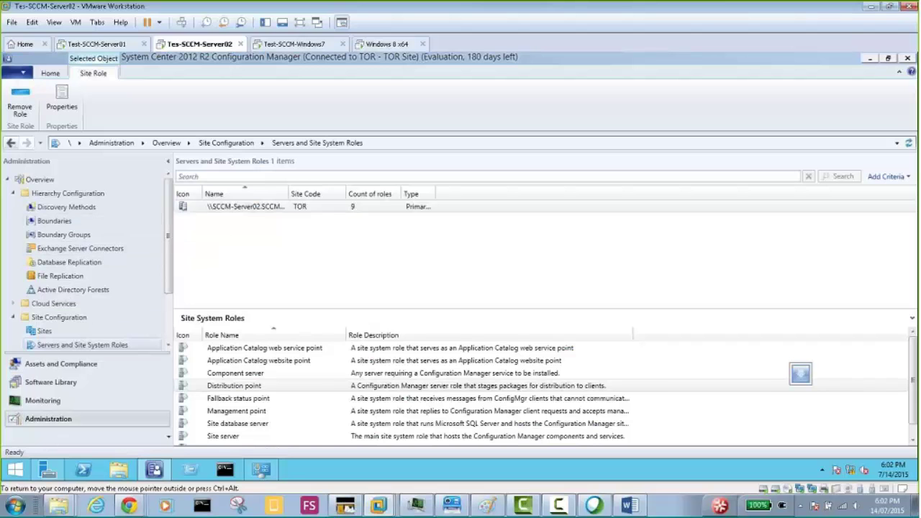
pyautogui.click(49, 223)
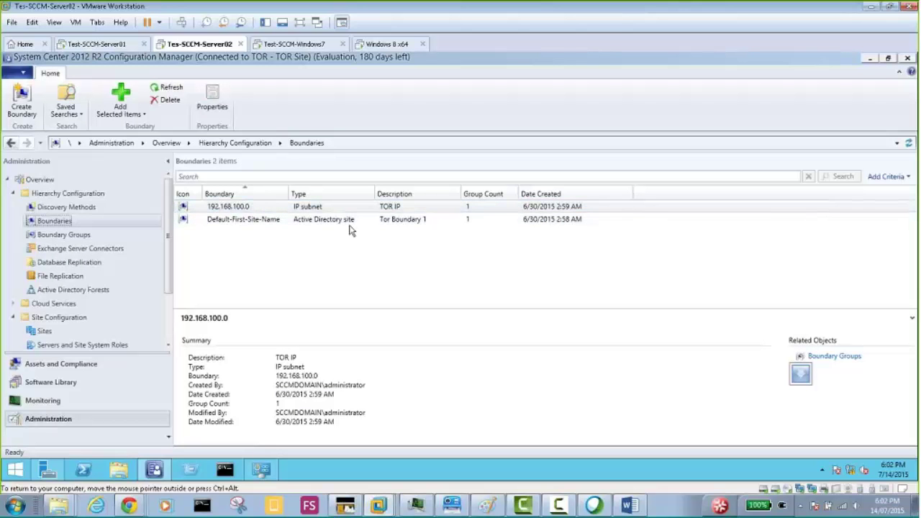
pyautogui.click(78, 236)
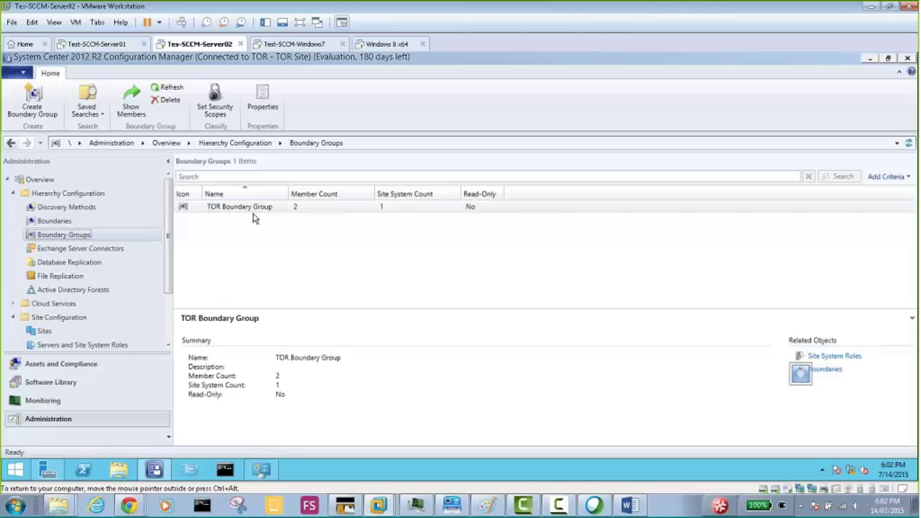
pyautogui.rightClick(256, 211)
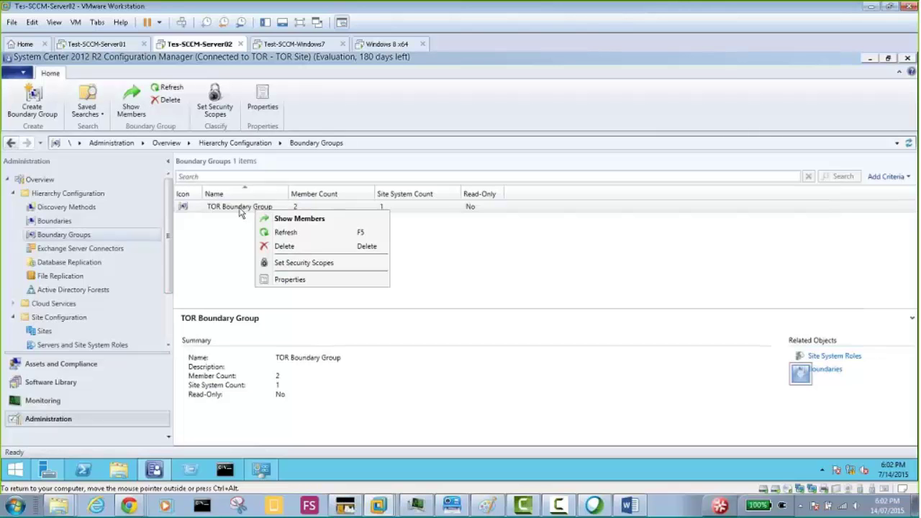
# Step: Review TOR Boundary Group's properties, keeping TOR-TOR Site assigned with SCCM-Server02, then close them
pyautogui.click(303, 285)
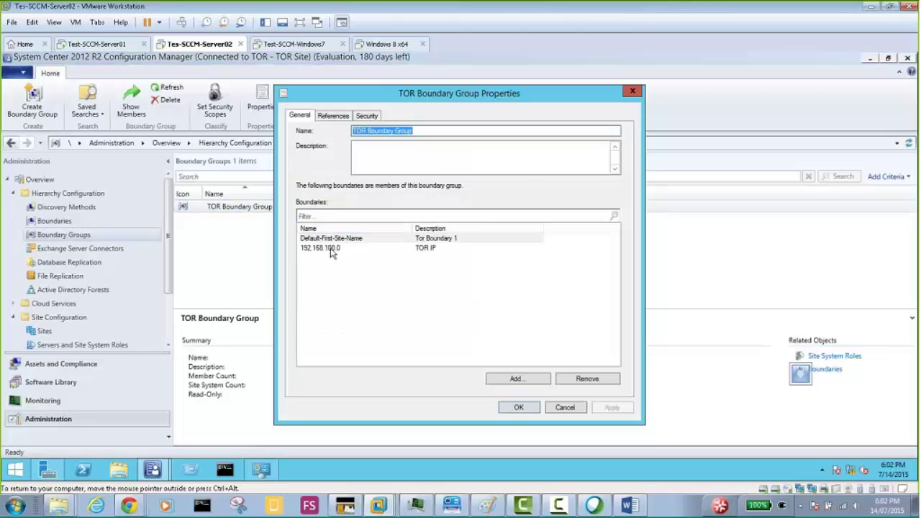
pyautogui.click(334, 117)
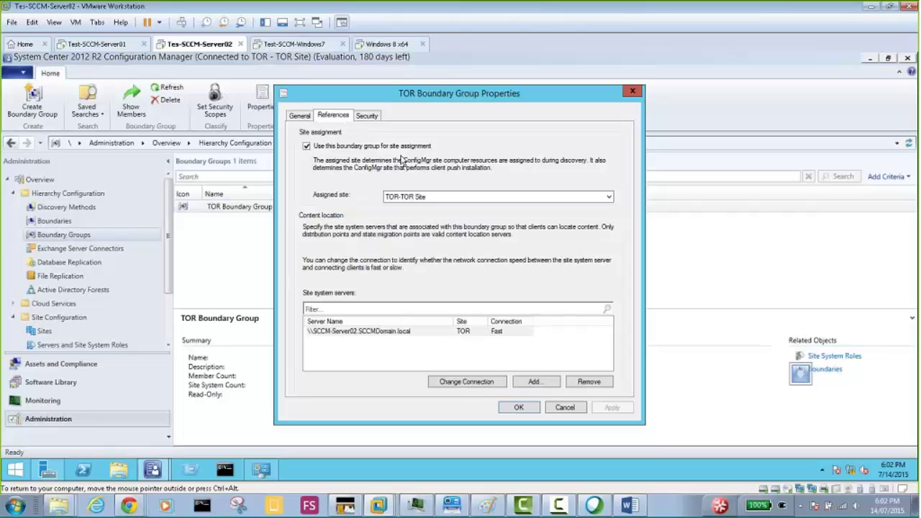
pyautogui.click(416, 200)
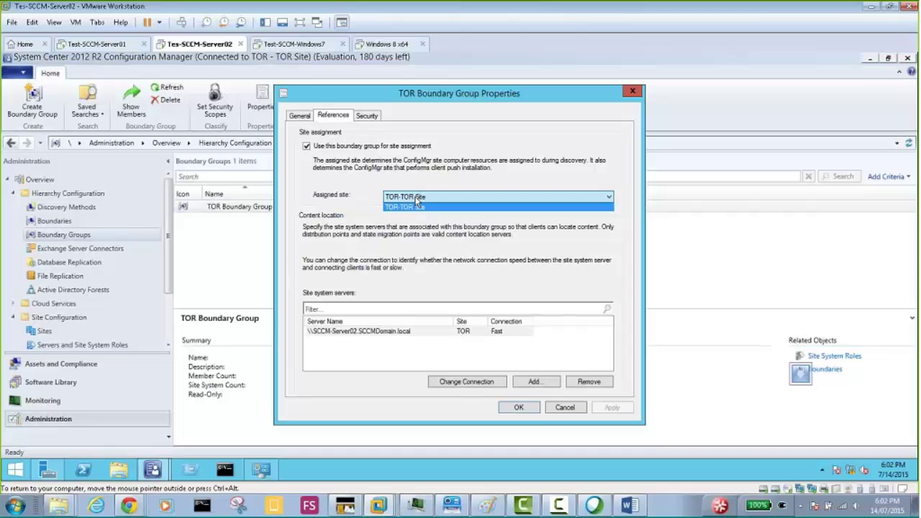
pyautogui.click(416, 204)
pyautogui.click(383, 336)
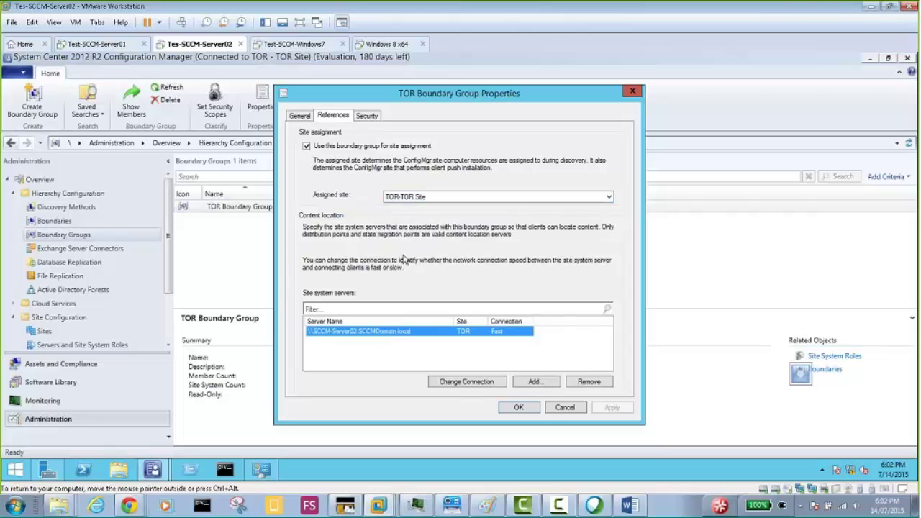
pyautogui.click(368, 116)
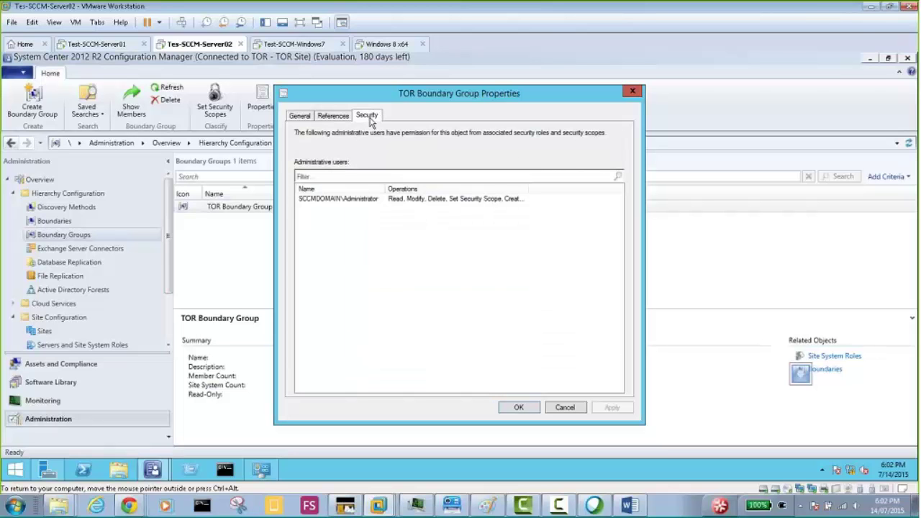
pyautogui.click(352, 203)
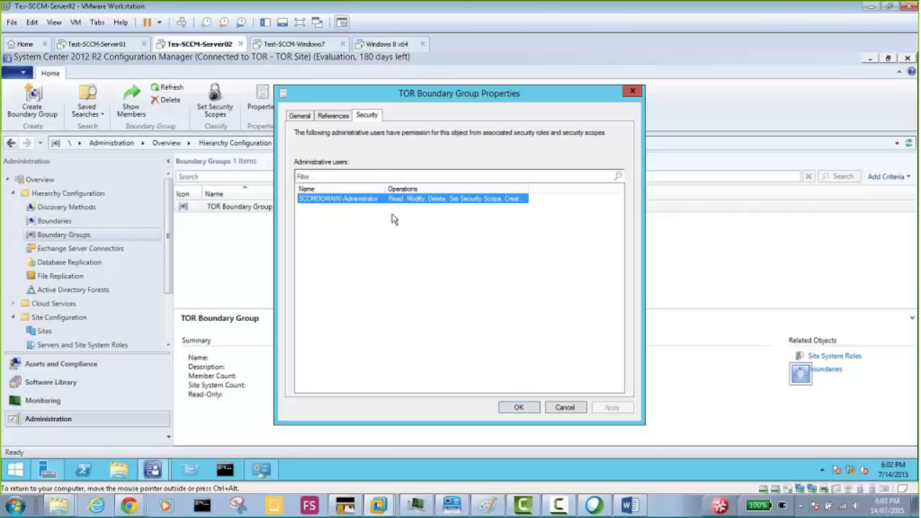
pyautogui.click(300, 116)
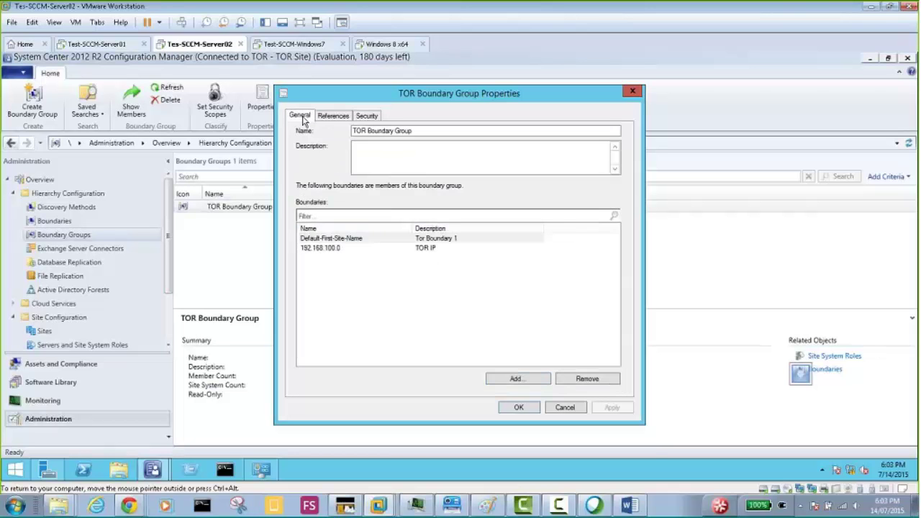
pyautogui.click(518, 408)
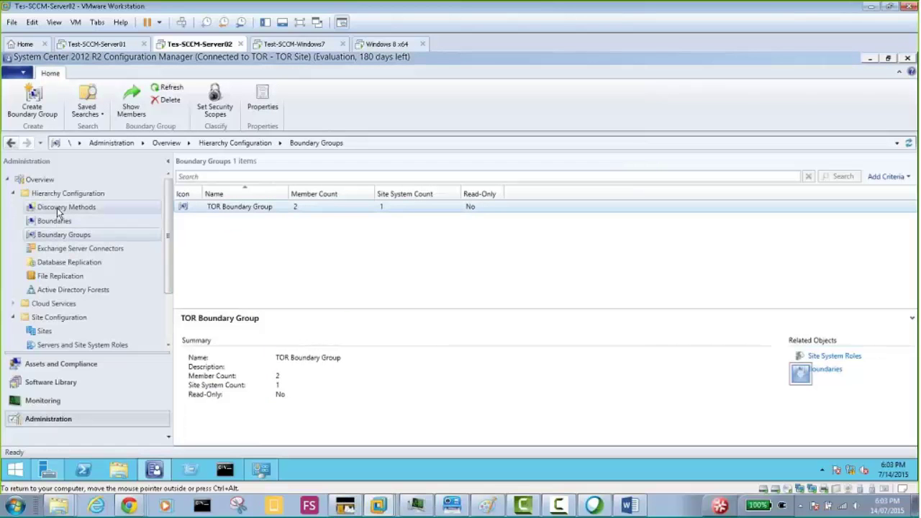
# Step: Run full Active Directory System Discovery and Forest Discovery now, confirming each
pyautogui.click(81, 209)
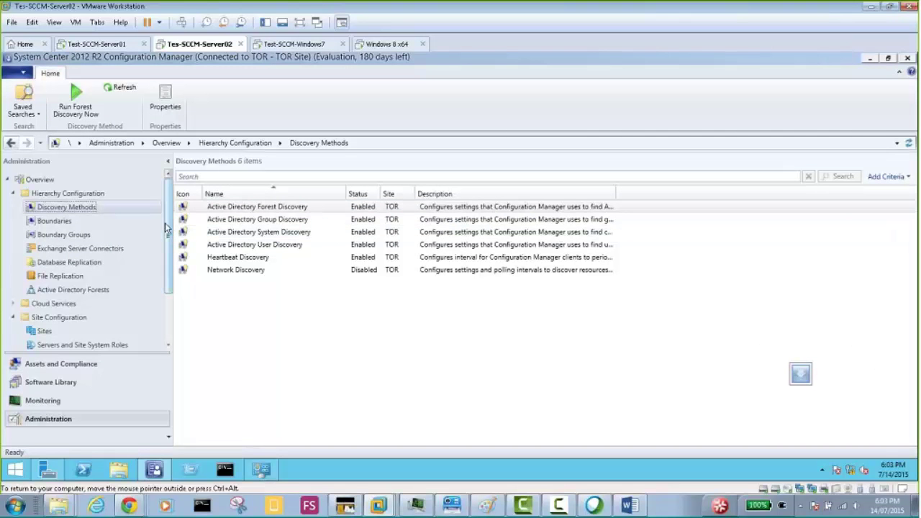
pyautogui.rightClick(260, 234)
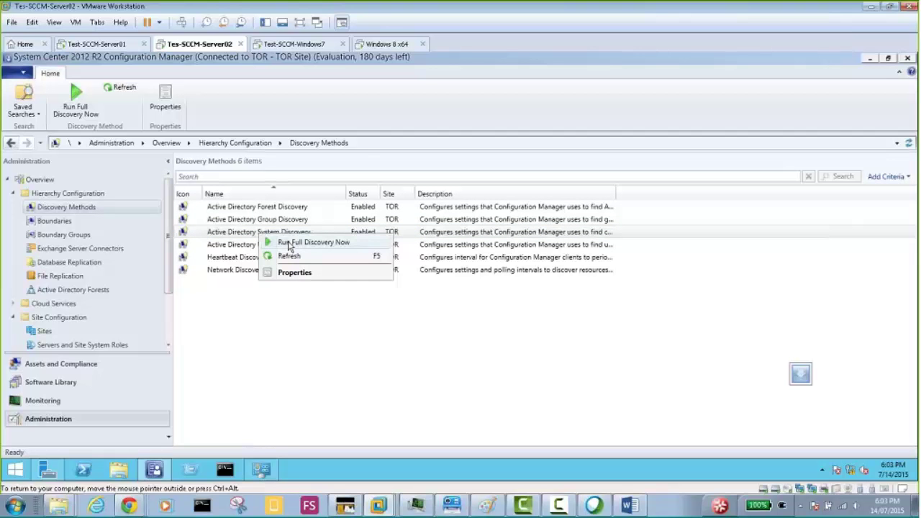
pyautogui.click(286, 246)
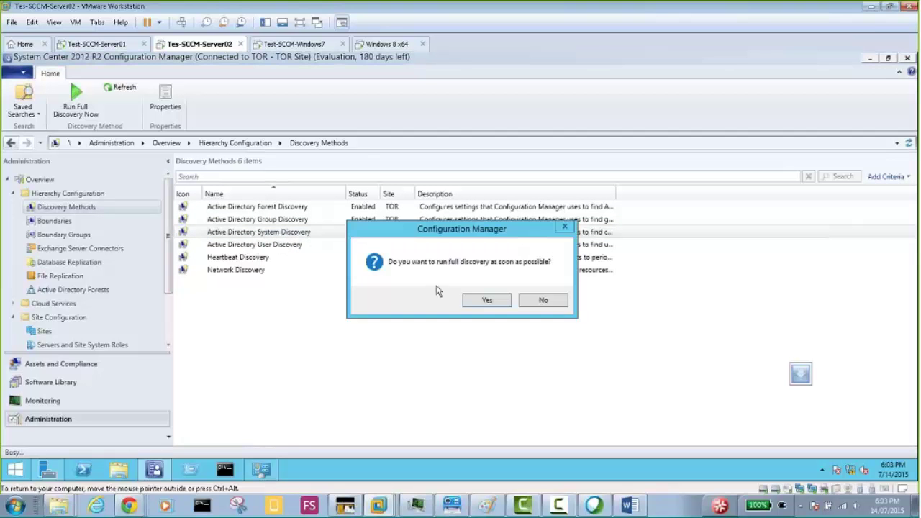
pyautogui.click(474, 302)
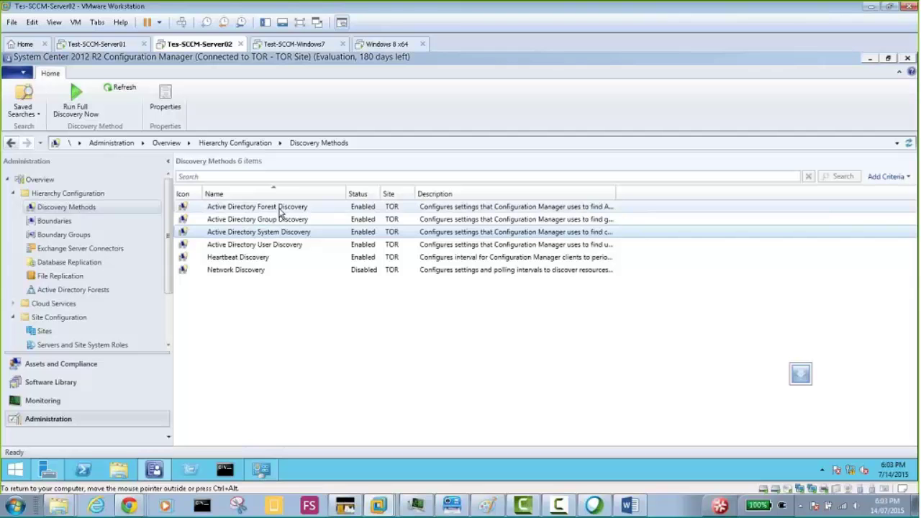
pyautogui.rightClick(280, 208)
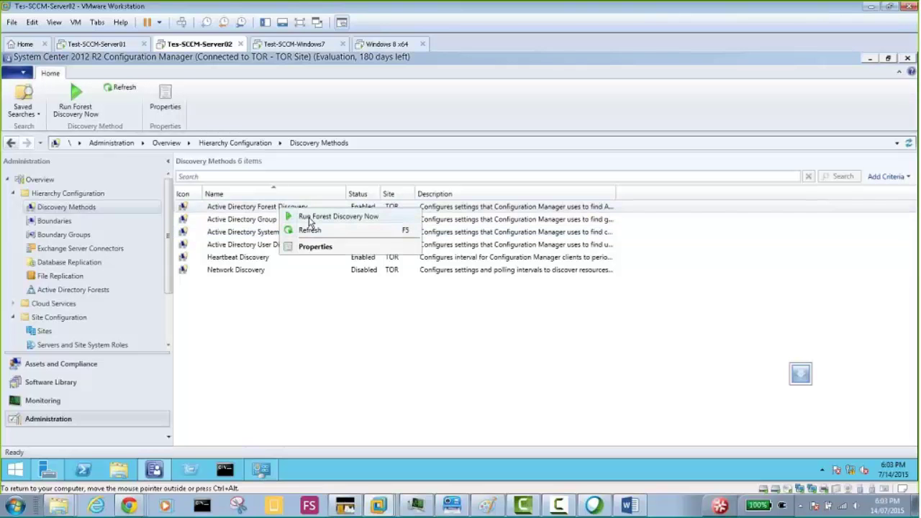
pyautogui.click(311, 217)
pyautogui.click(473, 299)
# Step: Run full Active Directory Group Discovery and User Discovery now, confirming each
pyautogui.click(272, 220)
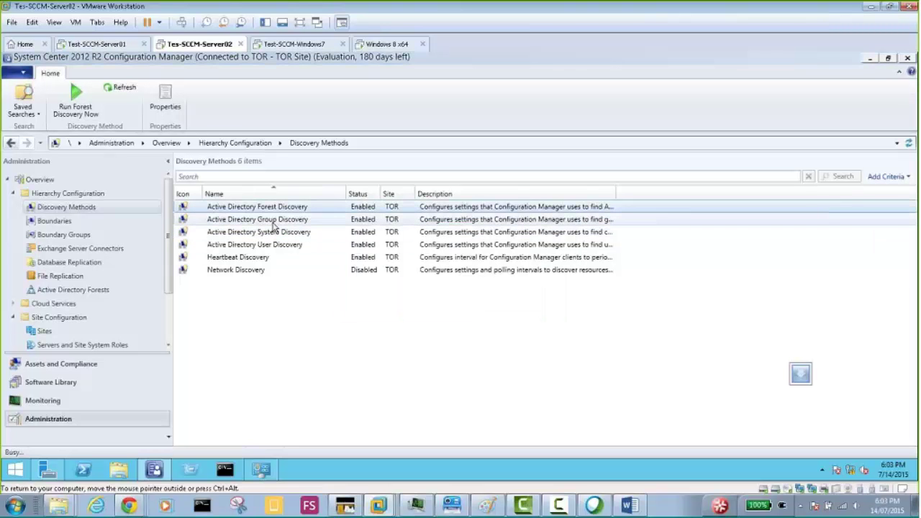
pyautogui.rightClick(273, 223)
pyautogui.click(316, 233)
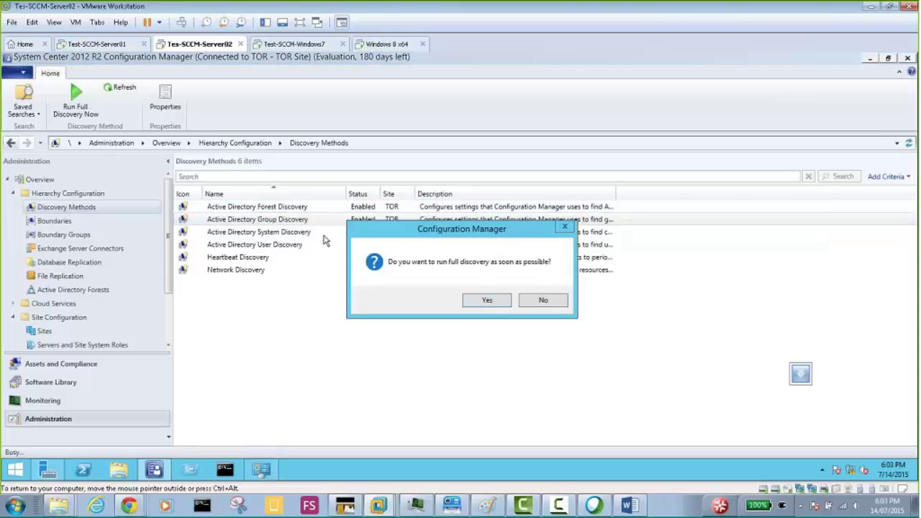
pyautogui.click(485, 300)
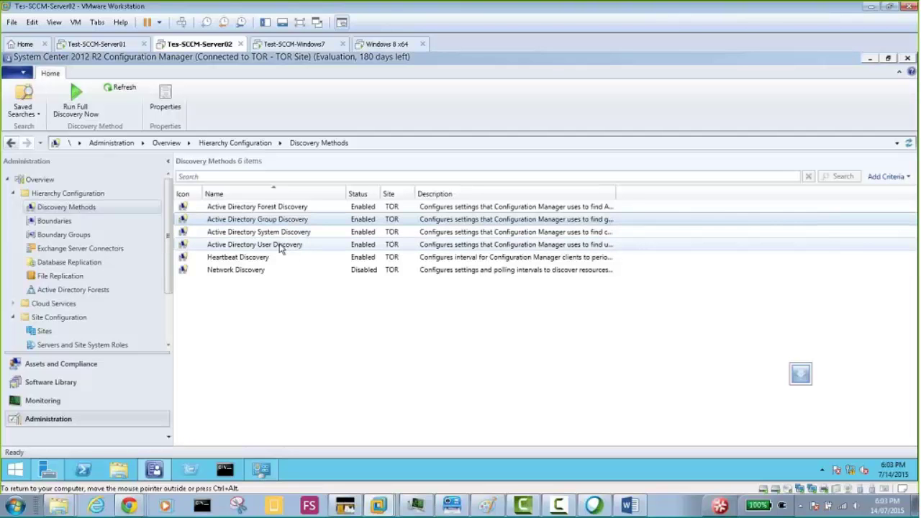
pyautogui.rightClick(281, 248)
pyautogui.click(308, 251)
pyautogui.click(484, 302)
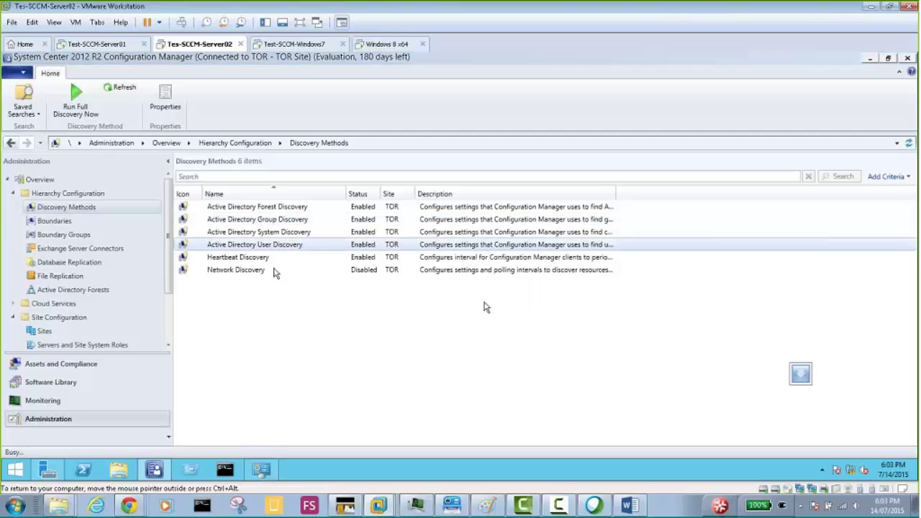
# Step: Refresh the discovery methods list and select Network Discovery
pyautogui.rightClick(245, 258)
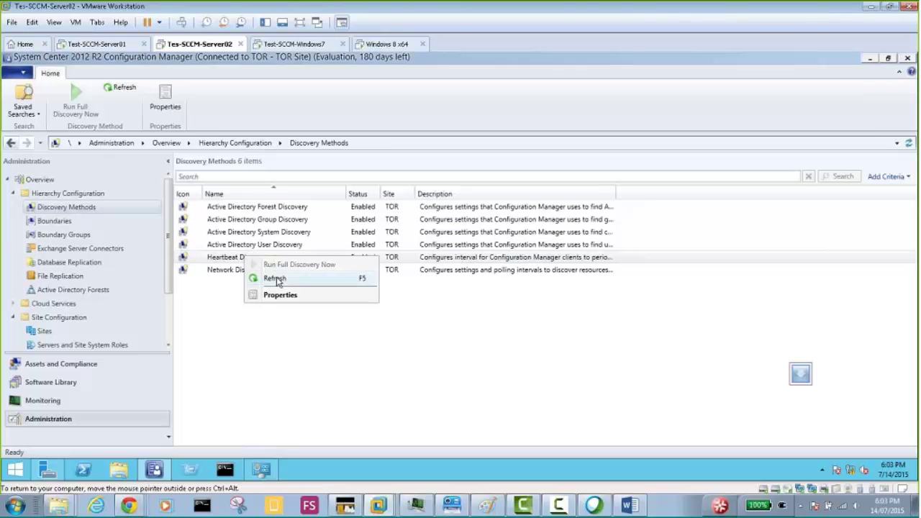
pyautogui.click(275, 280)
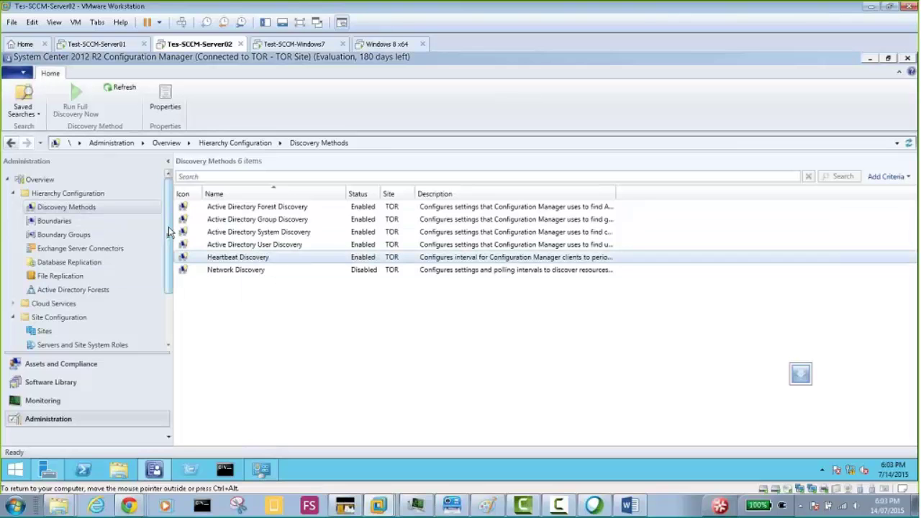
pyautogui.moveTo(169, 232); pyautogui.dragTo(175, 279)
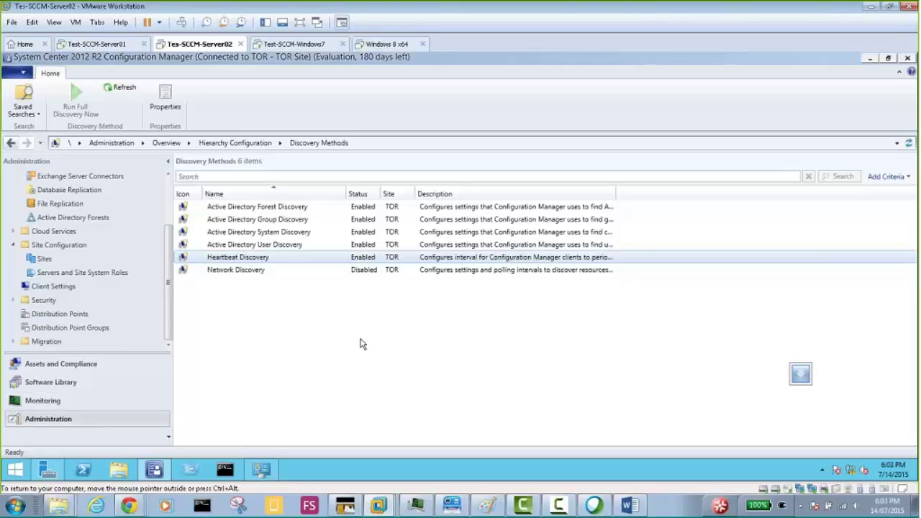
pyautogui.click(264, 272)
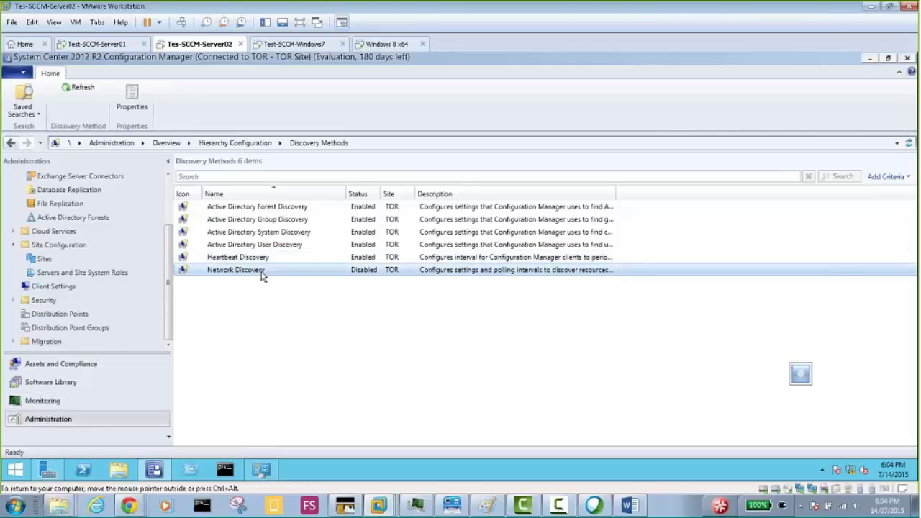
# Step: Look over the configured boundaries, then return to the discovery methods list
pyautogui.click(280, 237)
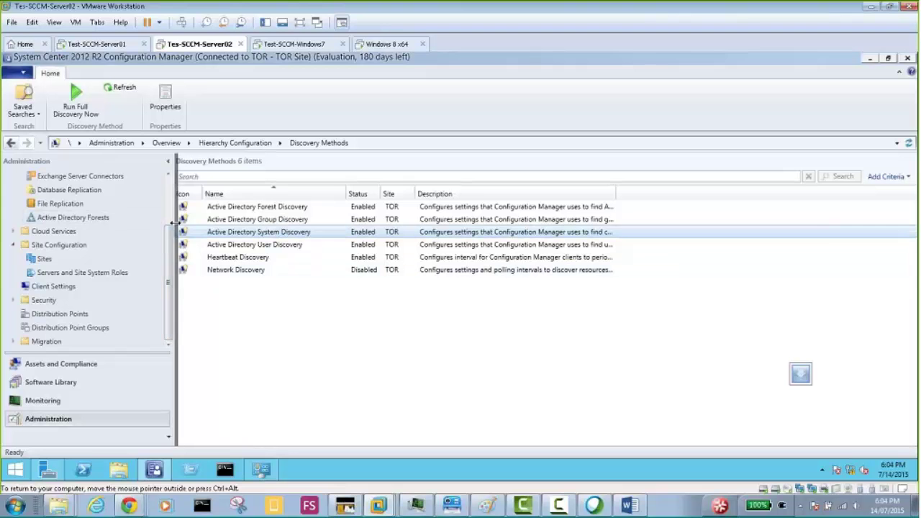
pyautogui.moveTo(170, 244); pyautogui.dragTo(174, 244)
pyautogui.scroll(2, 173, 245)
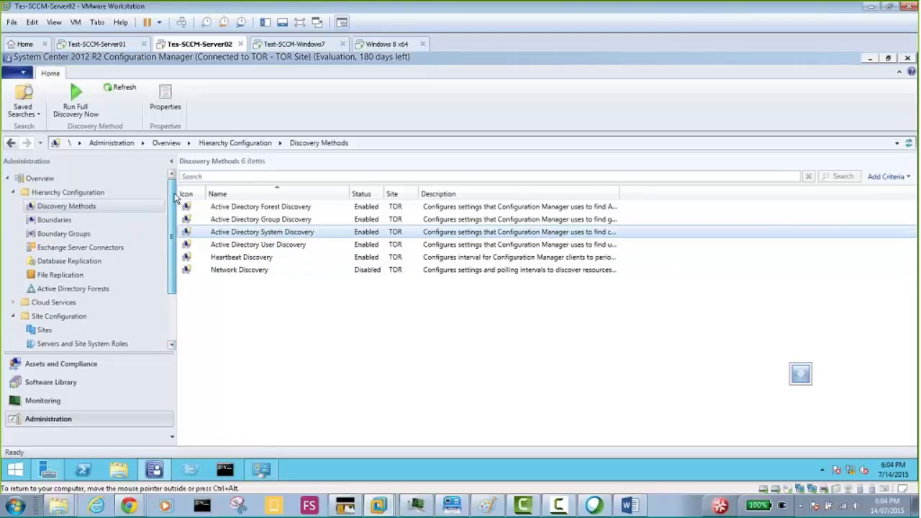
pyautogui.click(66, 226)
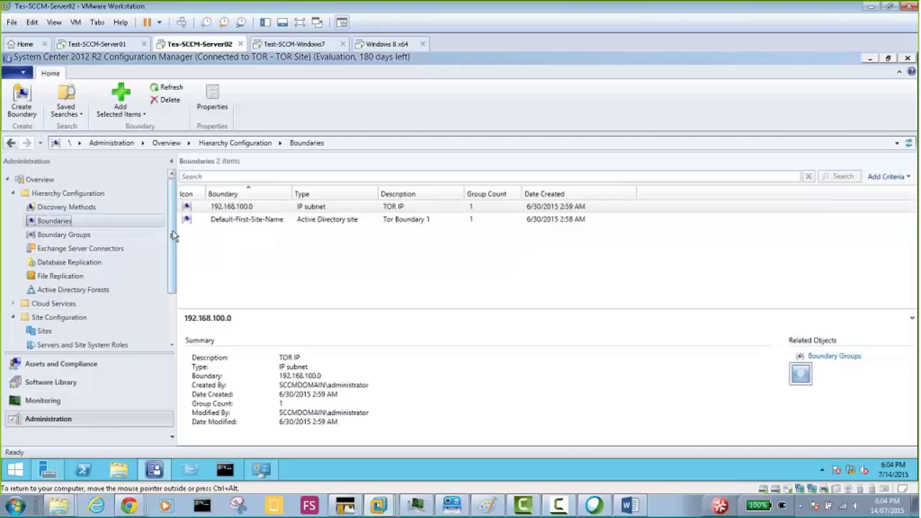
pyautogui.moveTo(173, 238); pyautogui.dragTo(171, 266)
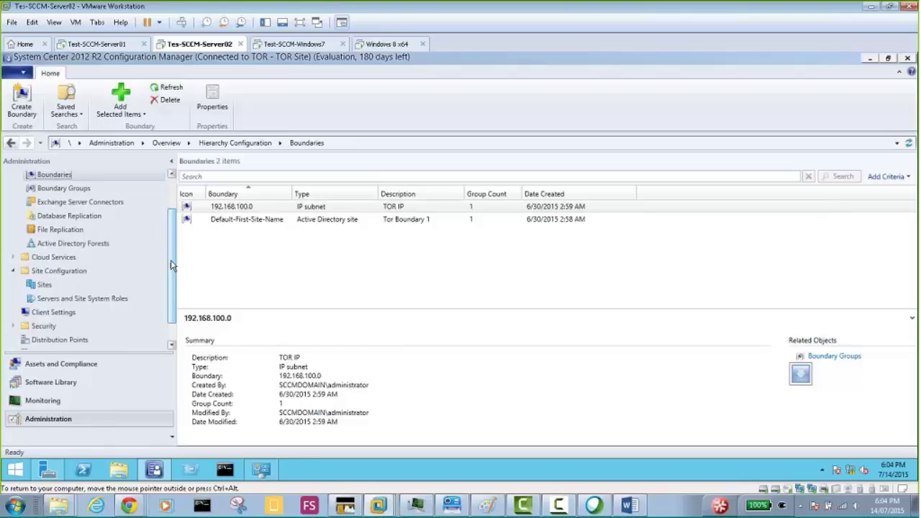
pyautogui.moveTo(172, 228); pyautogui.dragTo(178, 200)
pyautogui.click(64, 208)
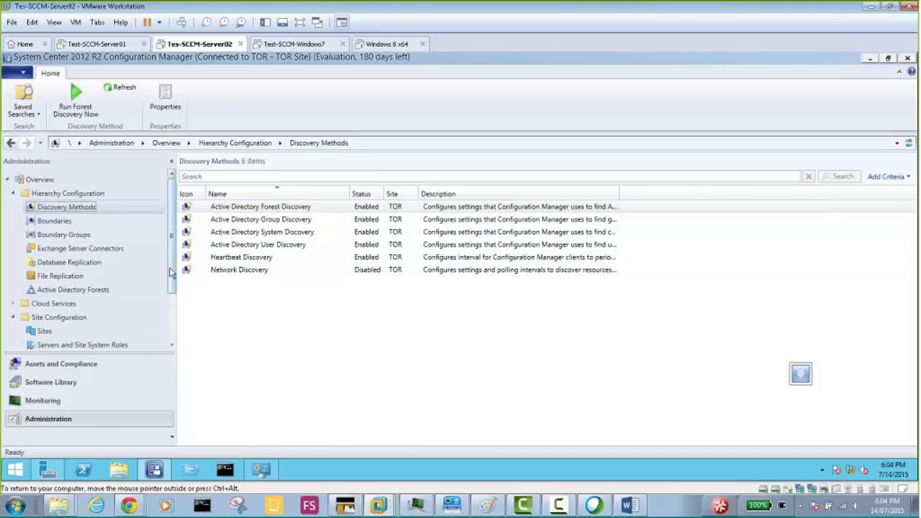
# Step: Switch to the Software Library workspace overview
pyautogui.moveTo(171, 259)
pyautogui.mouseDown()
pyautogui.moveTo(173, 304)
pyautogui.moveTo(172, 258)
pyautogui.mouseUp()
pyautogui.scroll(-2, 172, 176)
pyautogui.scroll(-2, 172, 317)
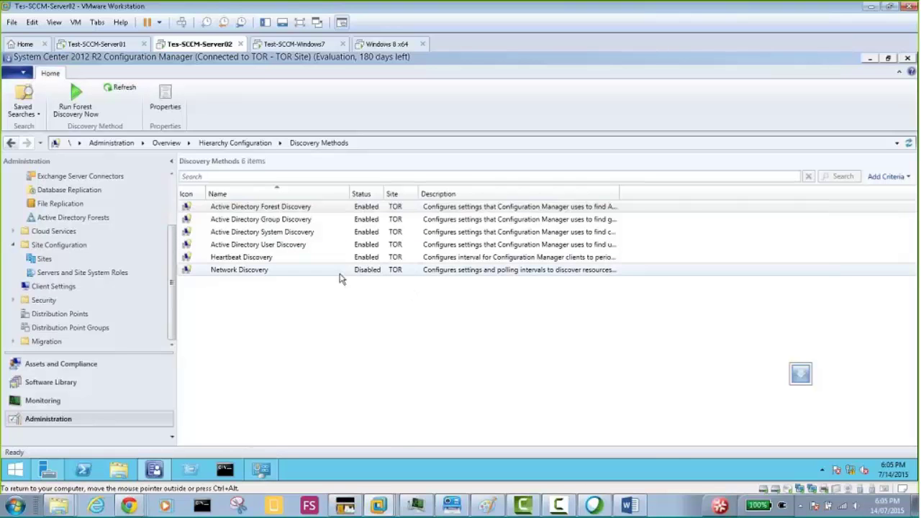
pyautogui.click(59, 385)
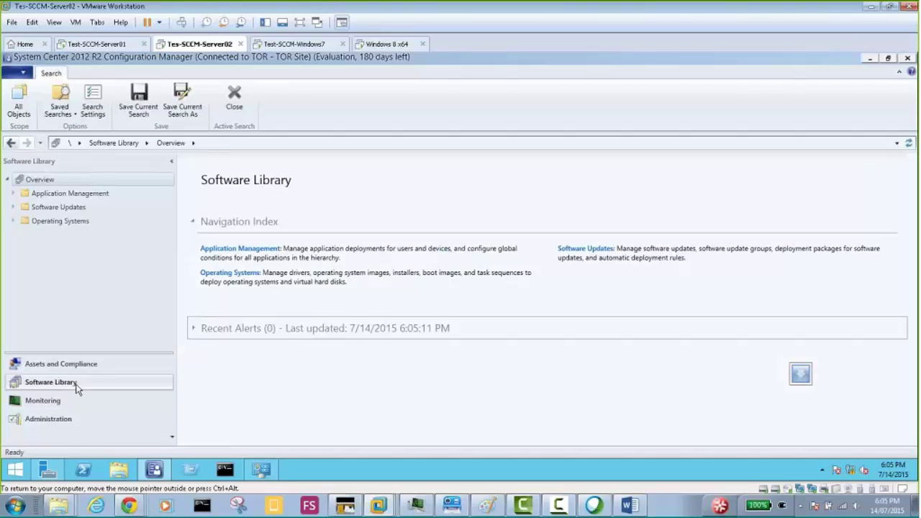
# Step: Expand Operating Systems, list the Boot Images and select Boot image (x64)
pyautogui.click(13, 221)
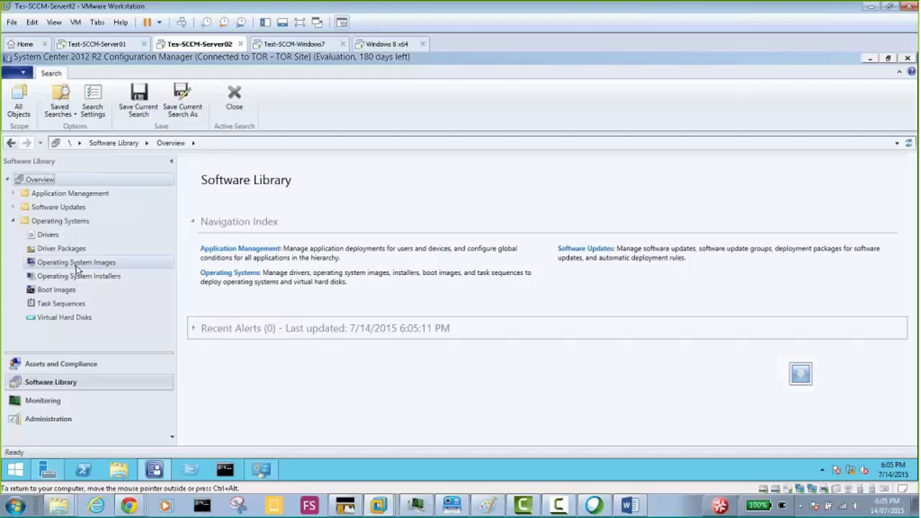
pyautogui.click(57, 290)
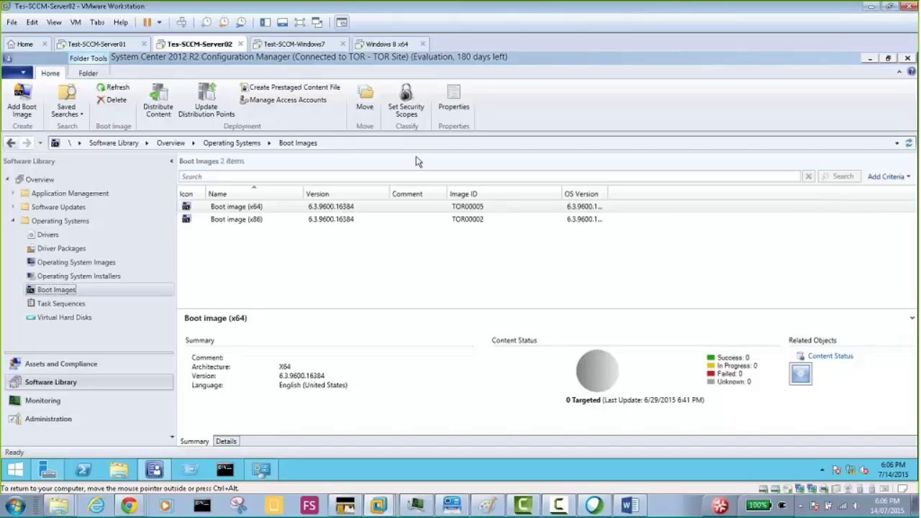
pyautogui.click(239, 208)
pyautogui.click(257, 209)
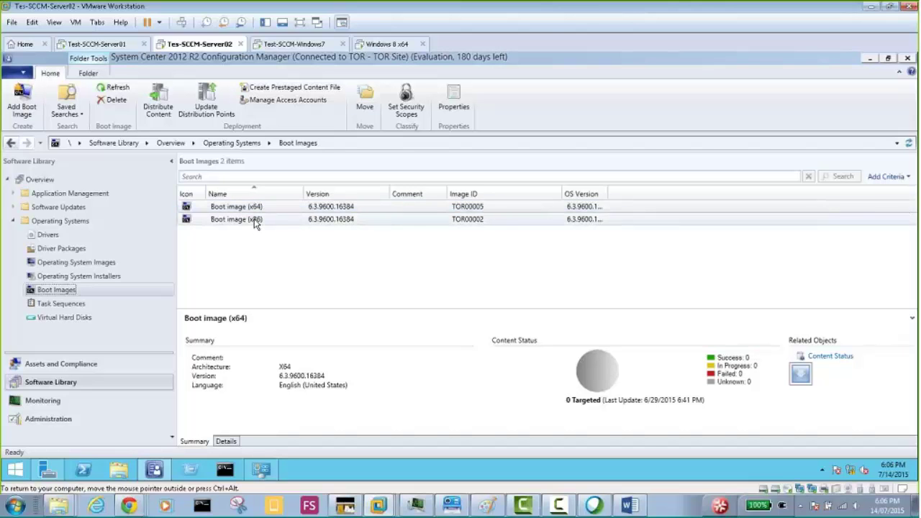
pyautogui.click(256, 207)
# Step: Enable command support (testing only) on the Customization tab of Boot image (x64) properties
pyautogui.rightClick(256, 209)
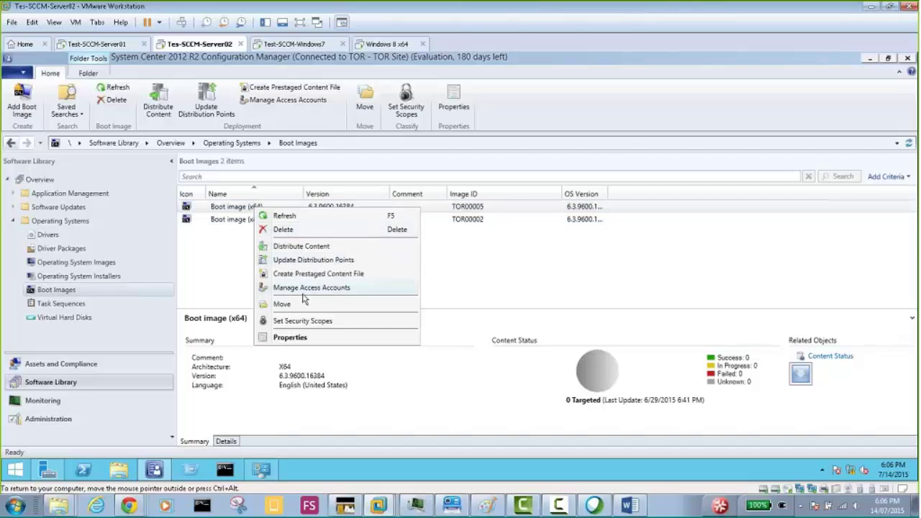
pyautogui.click(315, 343)
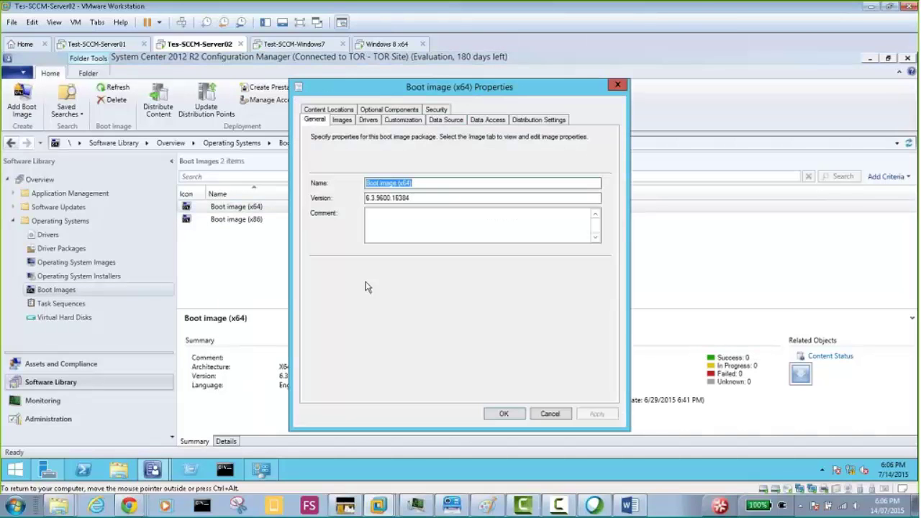
pyautogui.click(394, 122)
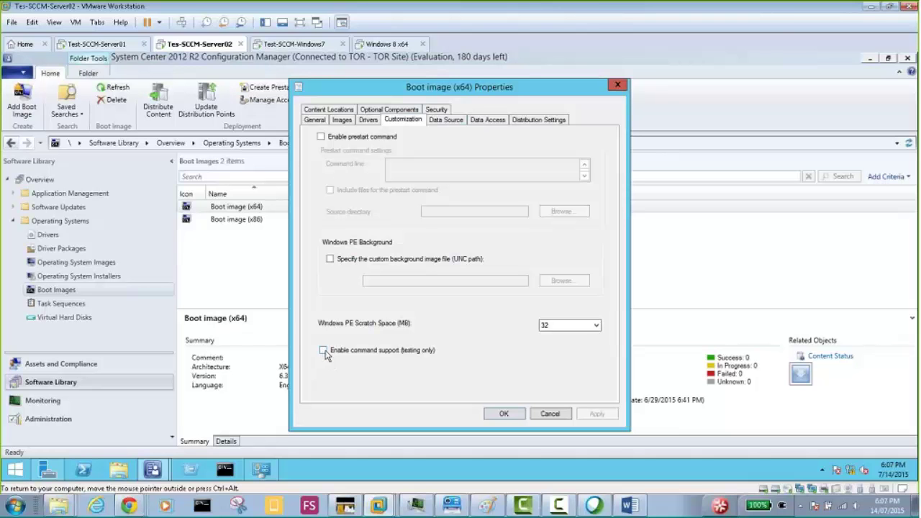
pyautogui.click(324, 351)
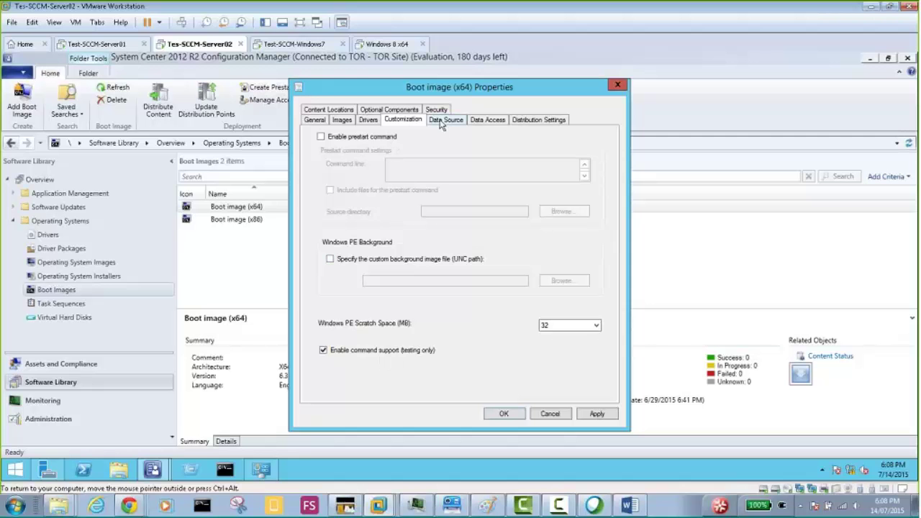
# Step: Review the Boot image (x64) property tabs, from Data Access through Security, ending on Customization
pyautogui.click(486, 122)
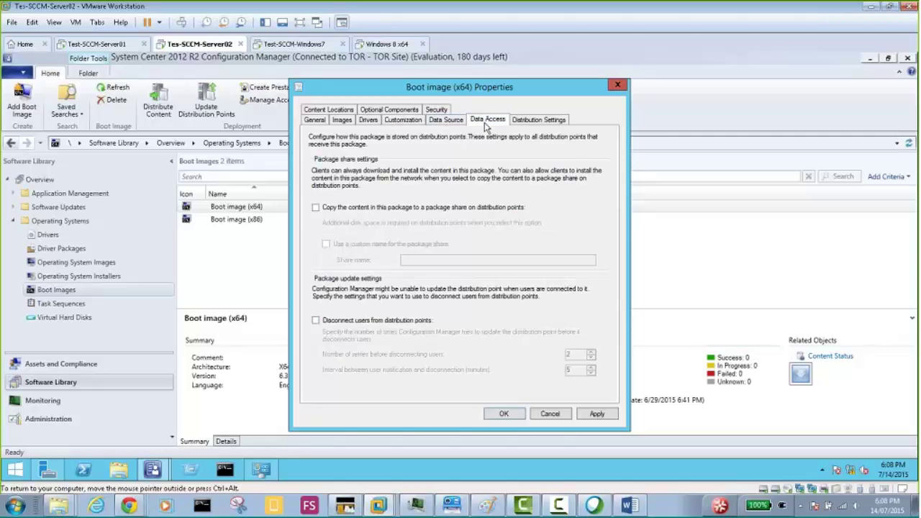
pyautogui.click(442, 122)
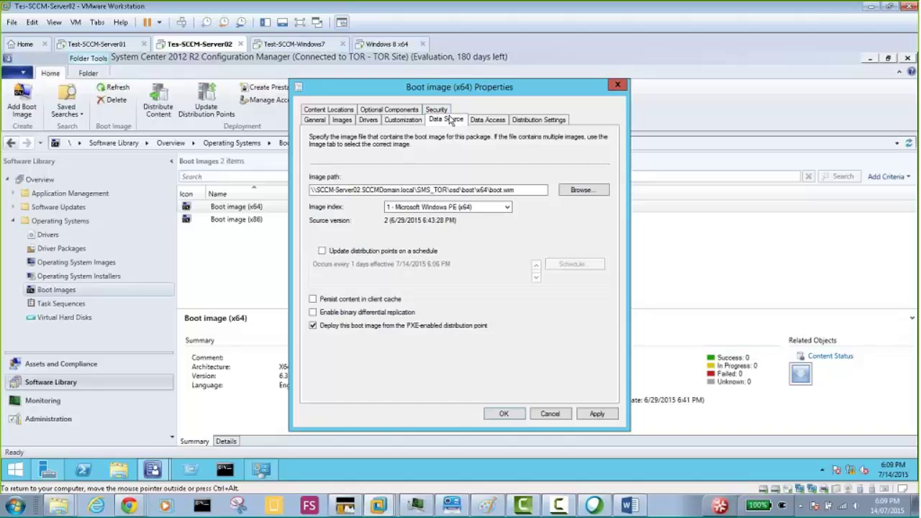
pyautogui.click(487, 120)
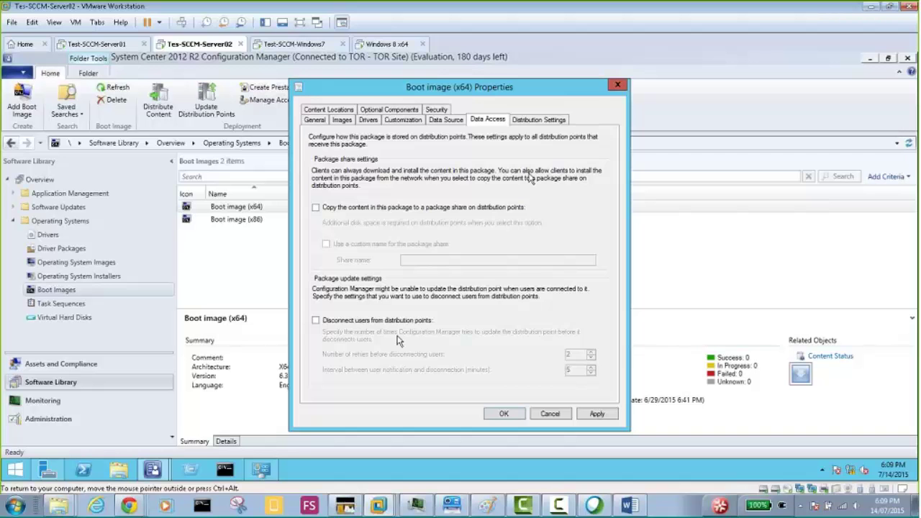
pyautogui.click(532, 121)
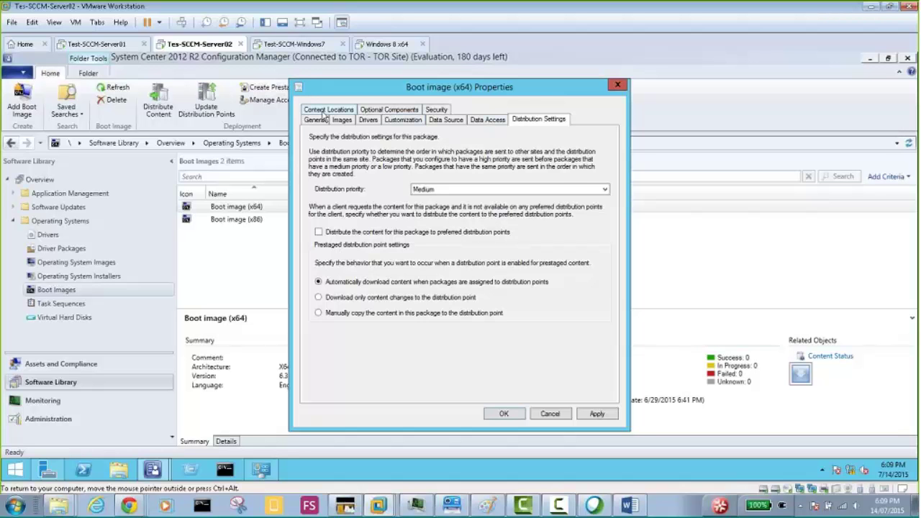
pyautogui.click(329, 110)
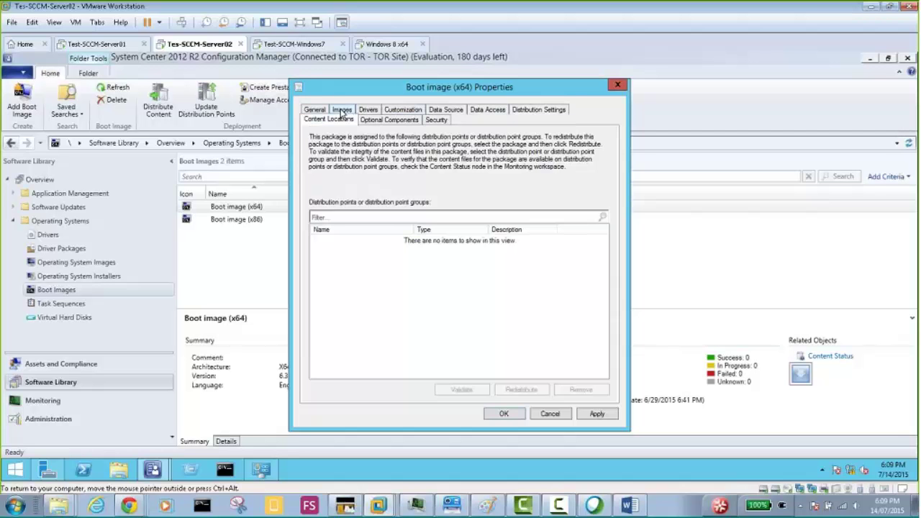
pyautogui.click(373, 121)
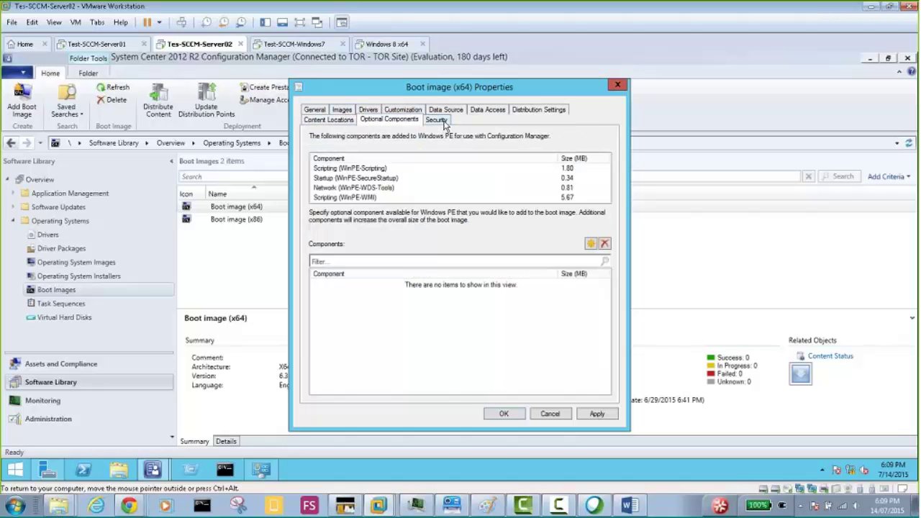
pyautogui.click(436, 121)
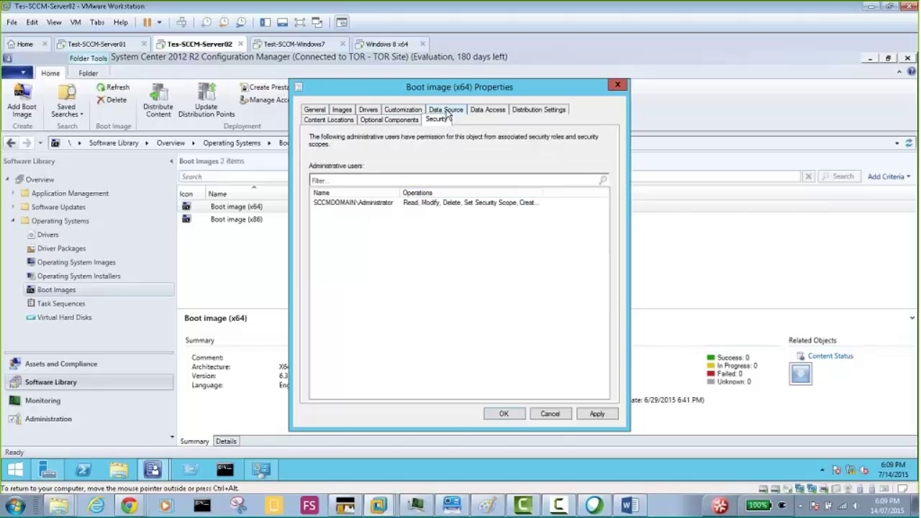
pyautogui.click(402, 111)
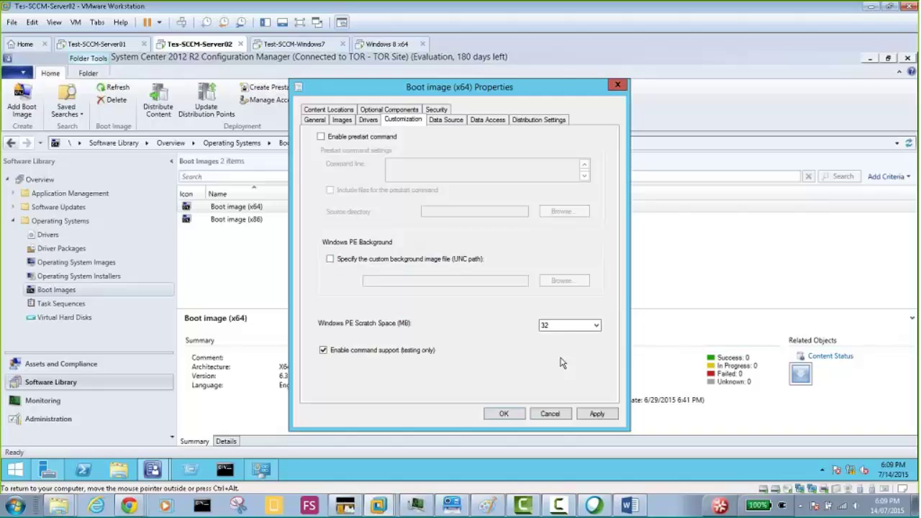
# Step: Apply the x64 command-support change without updating distribution points, then close its properties
pyautogui.click(597, 418)
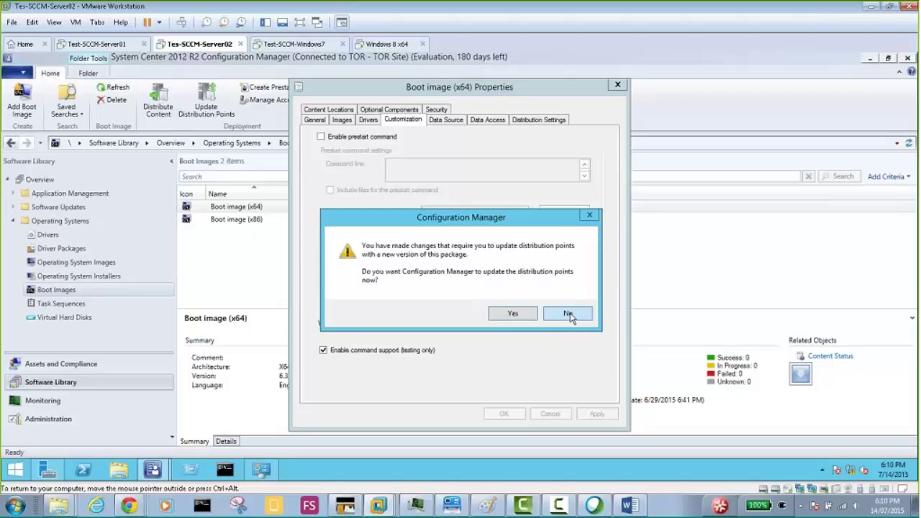
pyautogui.click(568, 314)
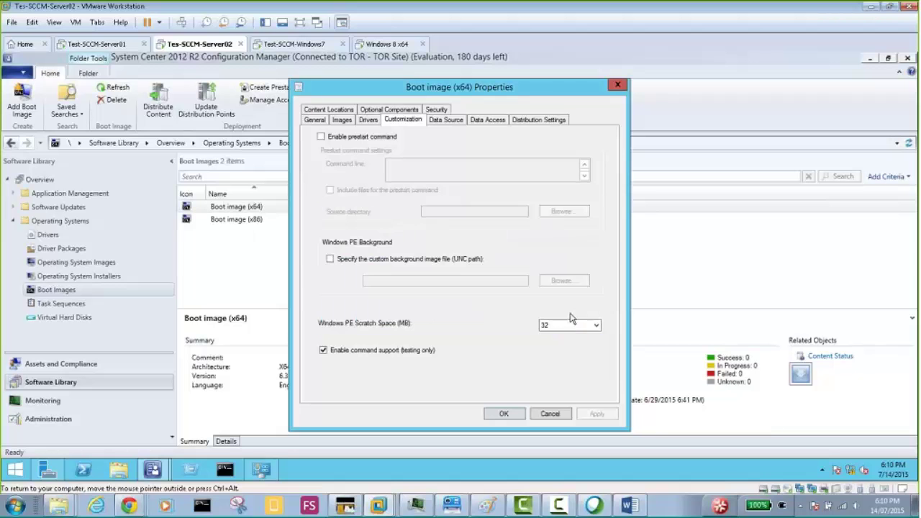
pyautogui.click(502, 416)
# Step: Move the selection between the Boot image (x86) and Boot image (x64) entries
pyautogui.click(235, 222)
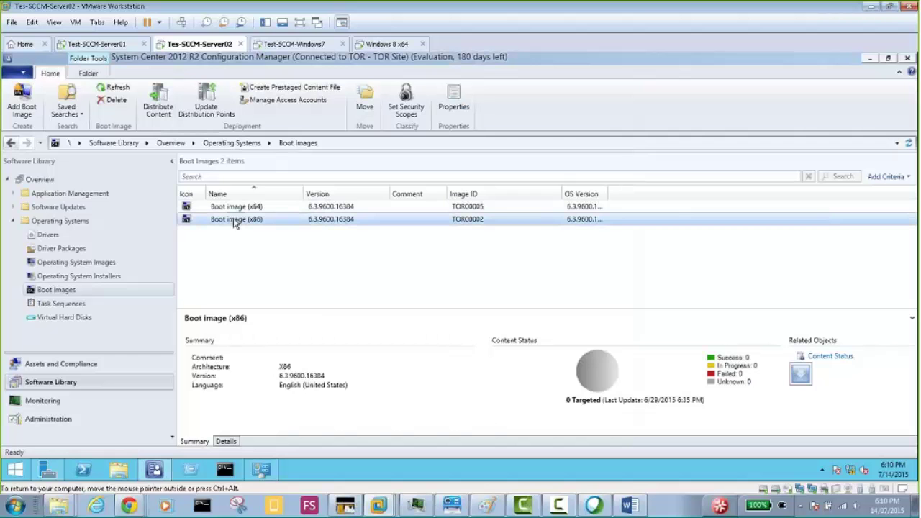
pyautogui.click(242, 207)
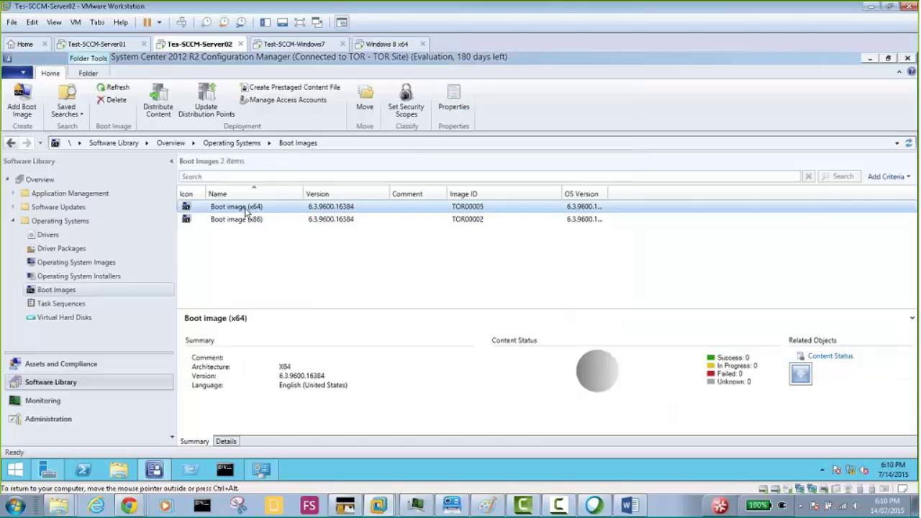
pyautogui.click(243, 220)
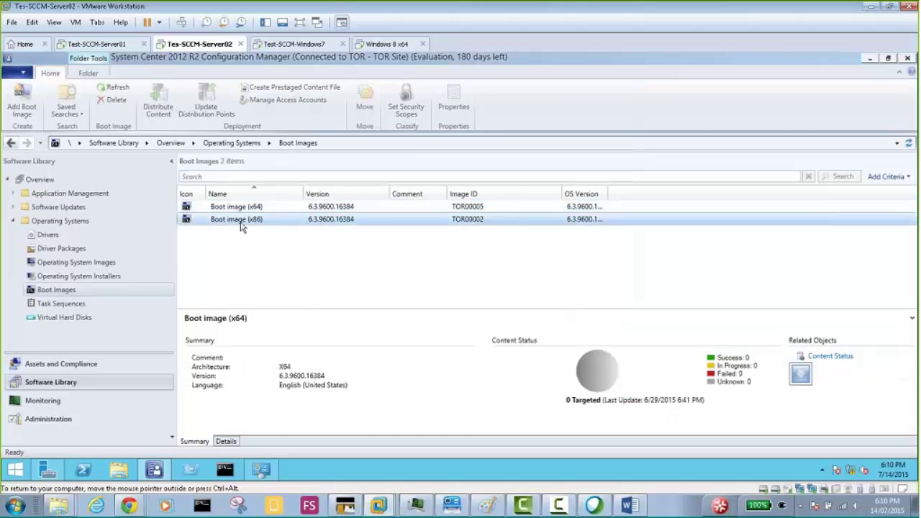
pyautogui.press('Up')
pyautogui.press('Down')
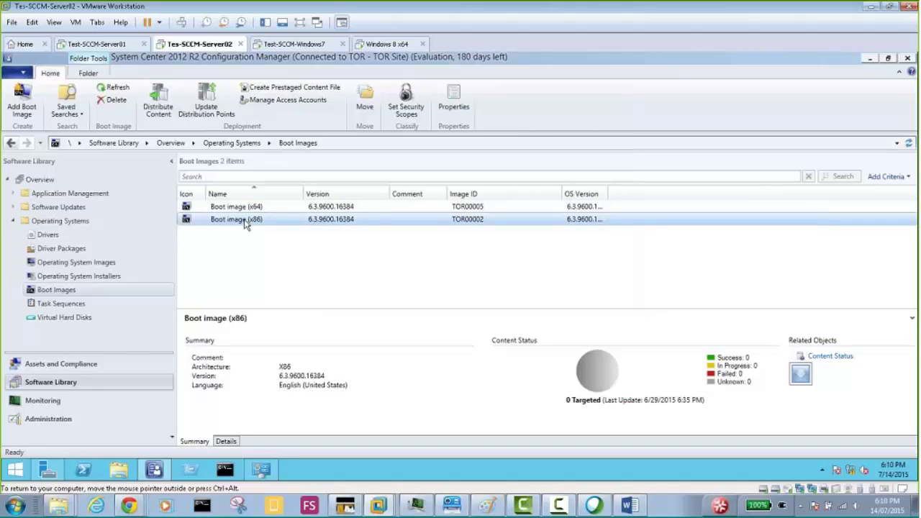
# Step: Enable command support on Boot image (x86) and apply without updating distribution points
pyautogui.rightClick(244, 225)
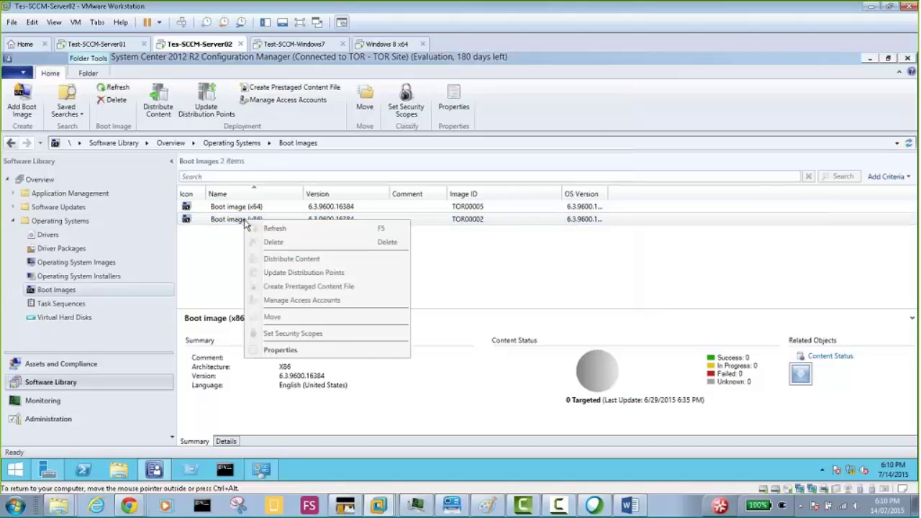
pyautogui.click(281, 351)
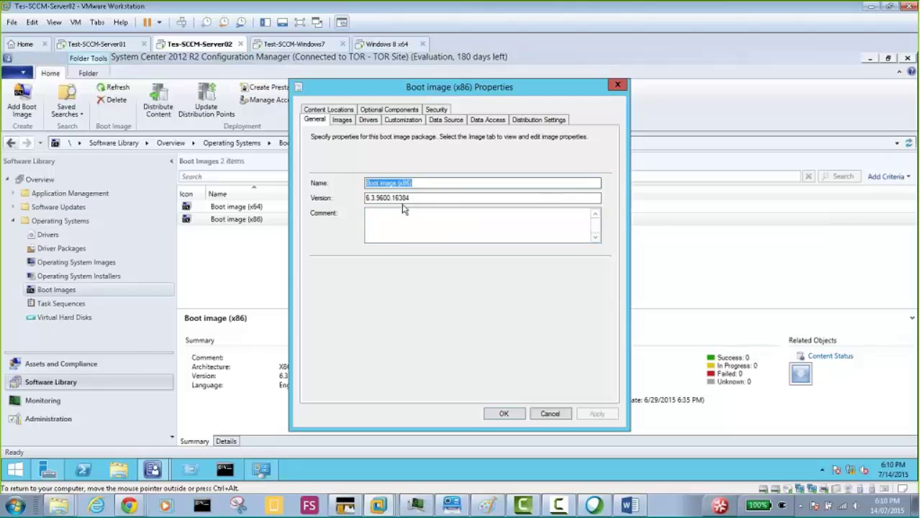
pyautogui.click(405, 121)
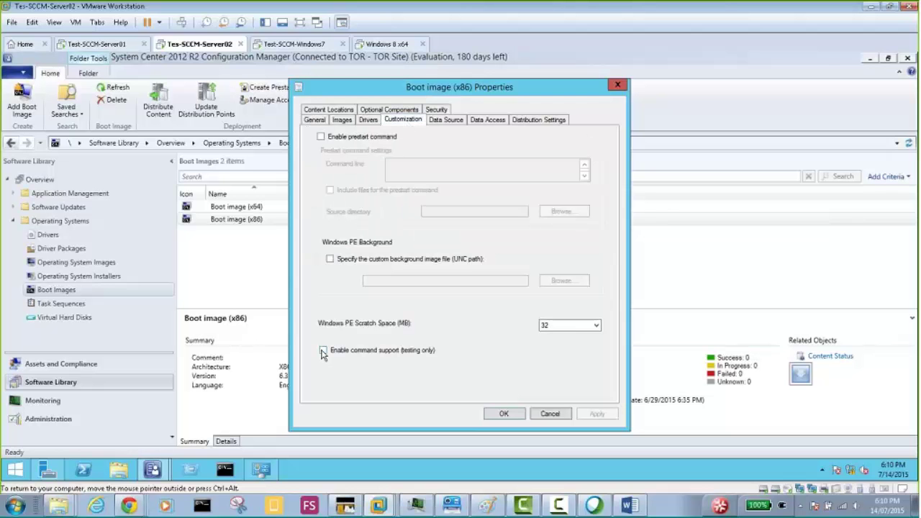
pyautogui.click(323, 352)
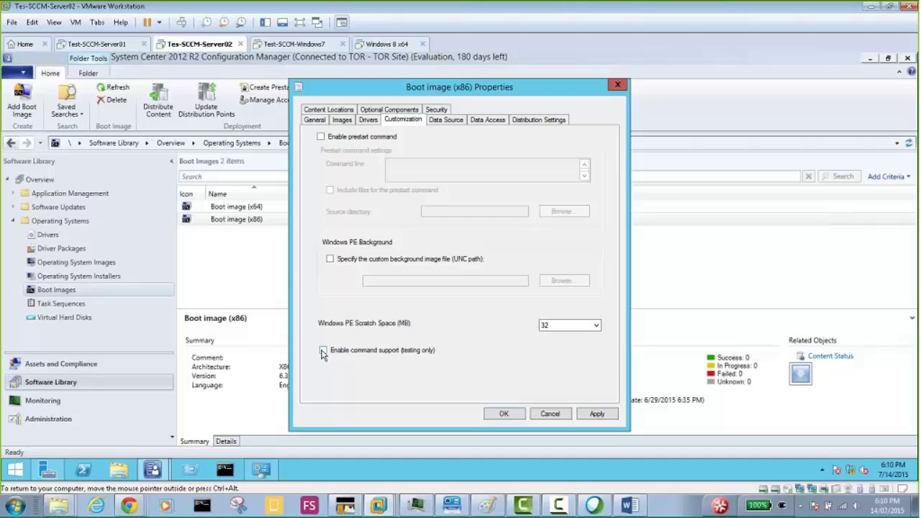
pyautogui.click(595, 415)
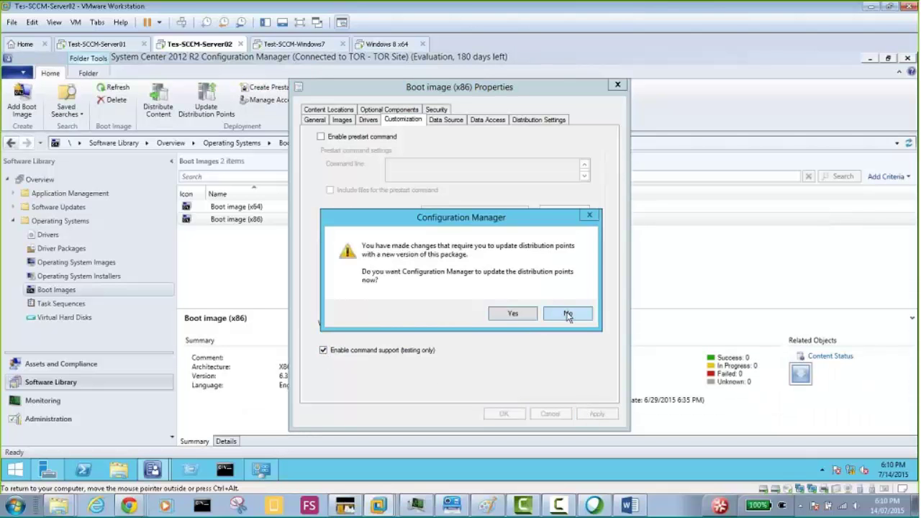
pyautogui.click(568, 314)
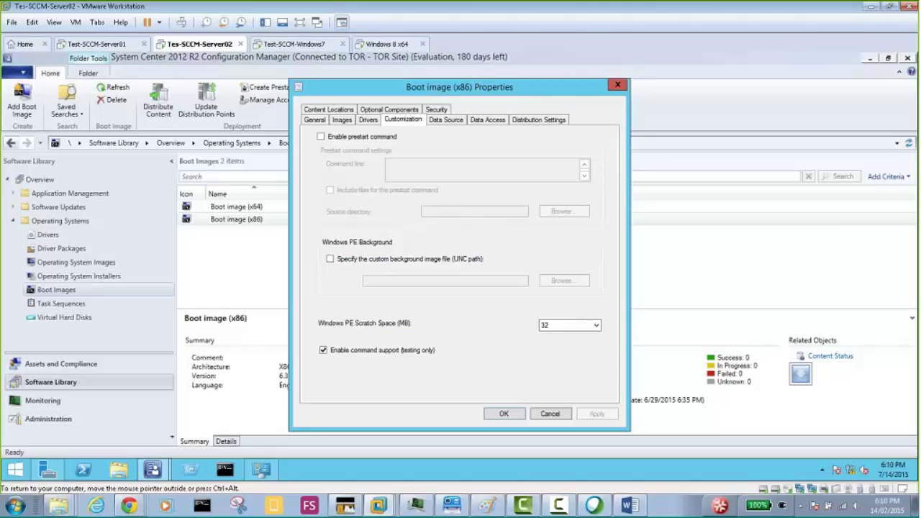
pyautogui.click(445, 120)
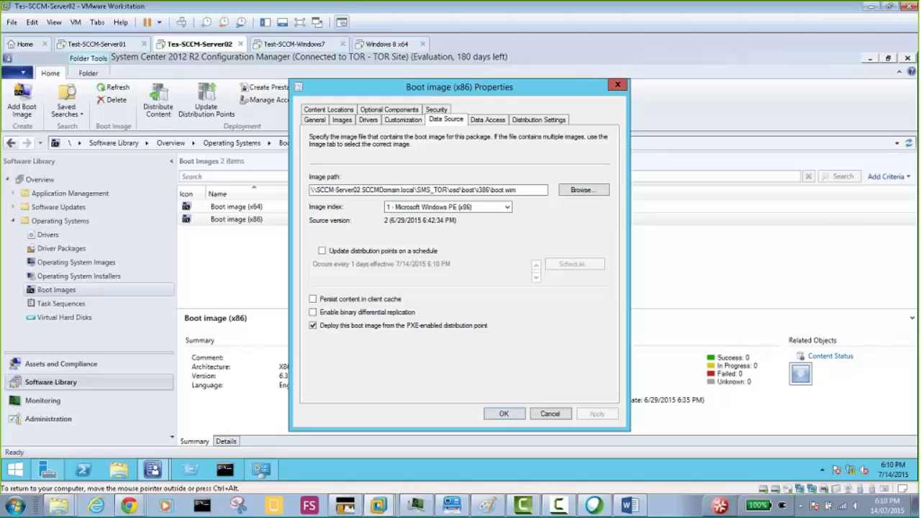
pyautogui.click(506, 415)
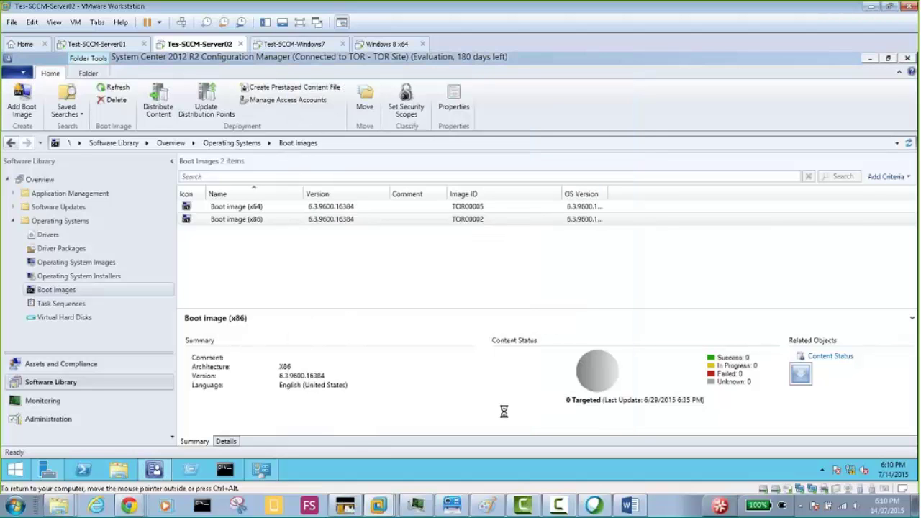
# Step: Select Boot image (x64) and bring up its context menu
pyautogui.click(302, 210)
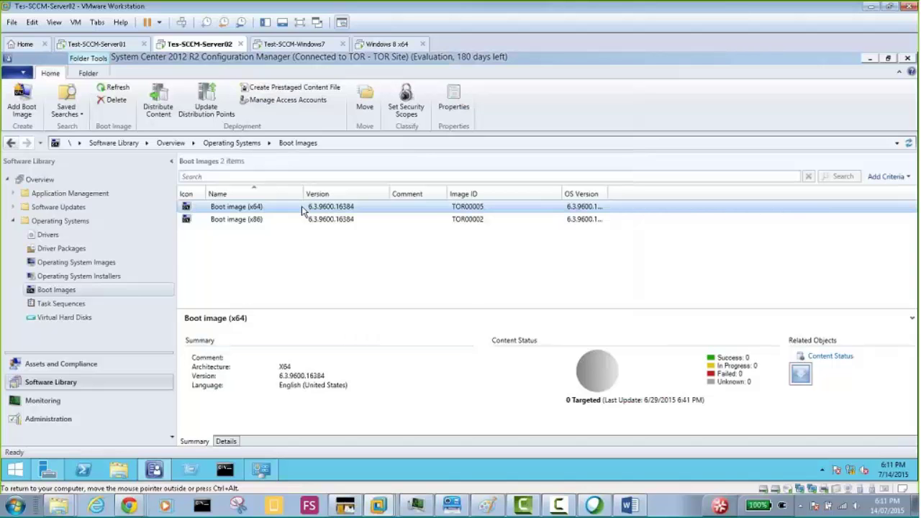
pyautogui.rightClick(303, 209)
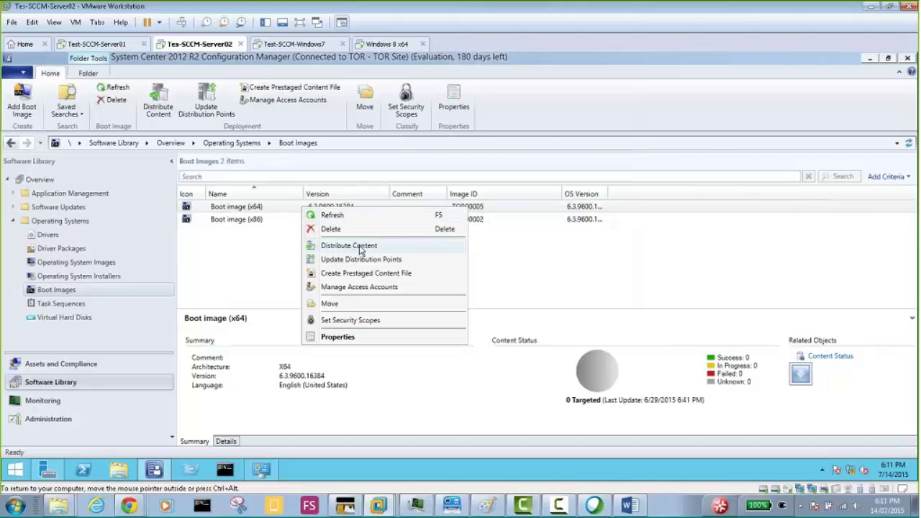
# Step: Distribute Boot image (x64) content to distribution point SCCM-SERVER02.SCCMDOMAIN.LOCAL with the Distribute Content Wizard
pyautogui.click(360, 248)
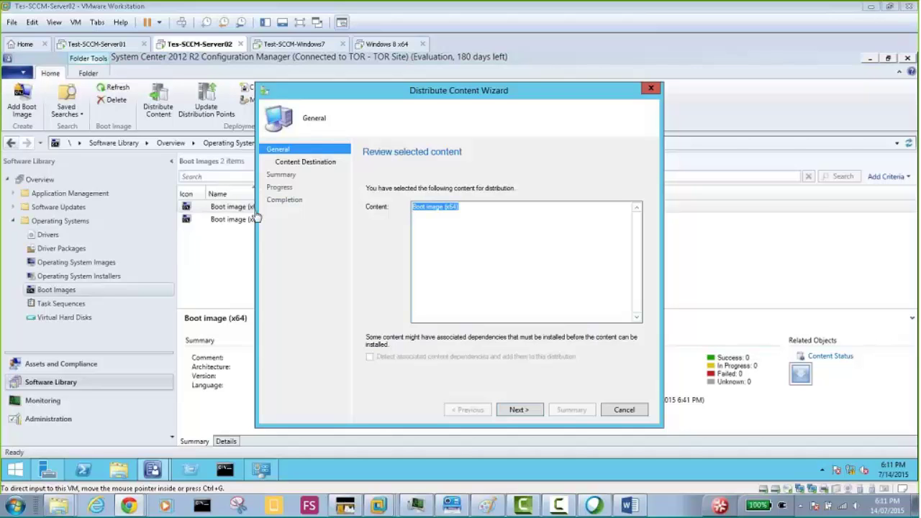
pyautogui.click(527, 412)
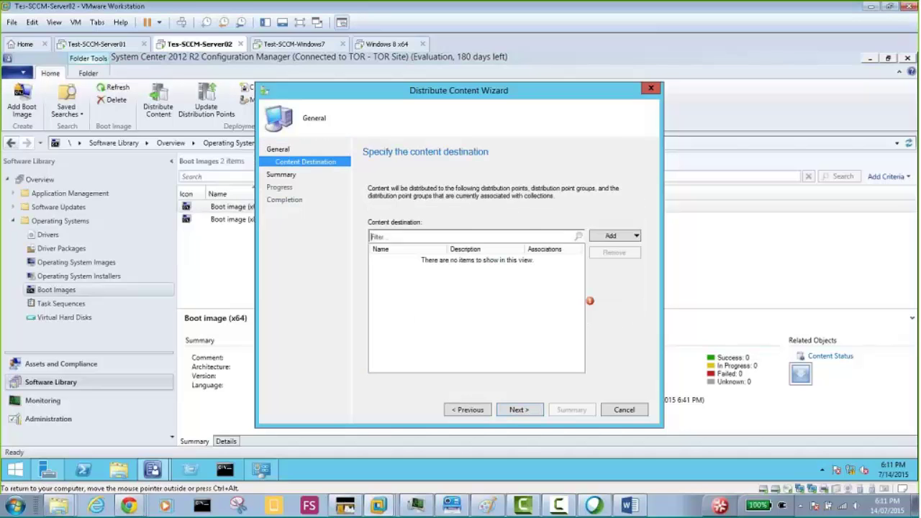
pyautogui.click(613, 236)
pyautogui.click(633, 261)
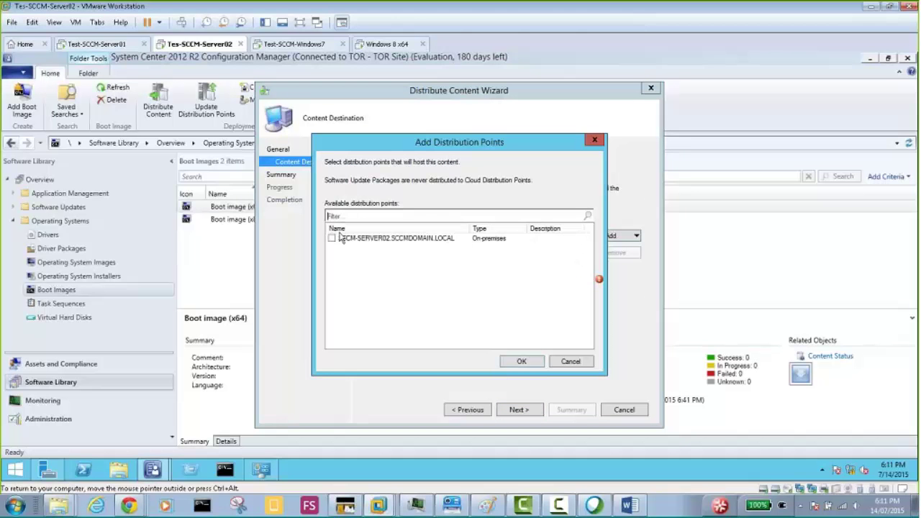
pyautogui.click(332, 238)
pyautogui.click(521, 361)
pyautogui.click(519, 412)
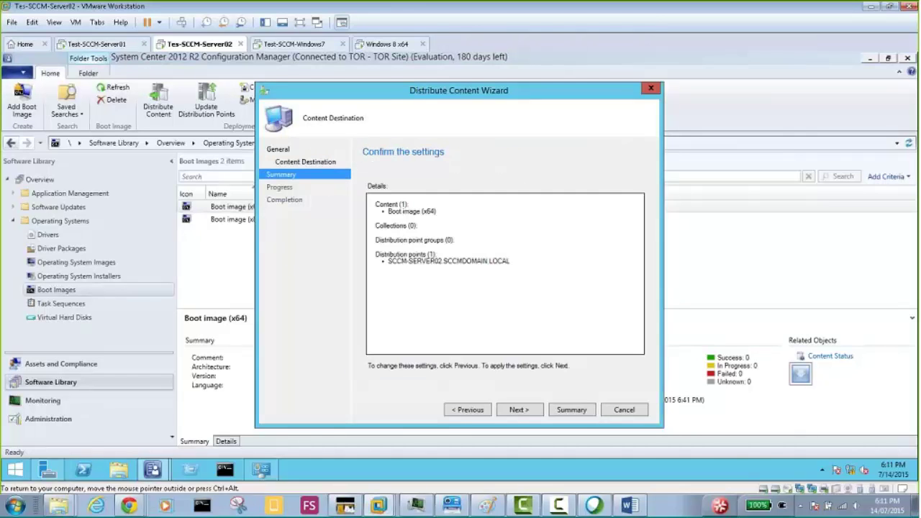
pyautogui.click(519, 412)
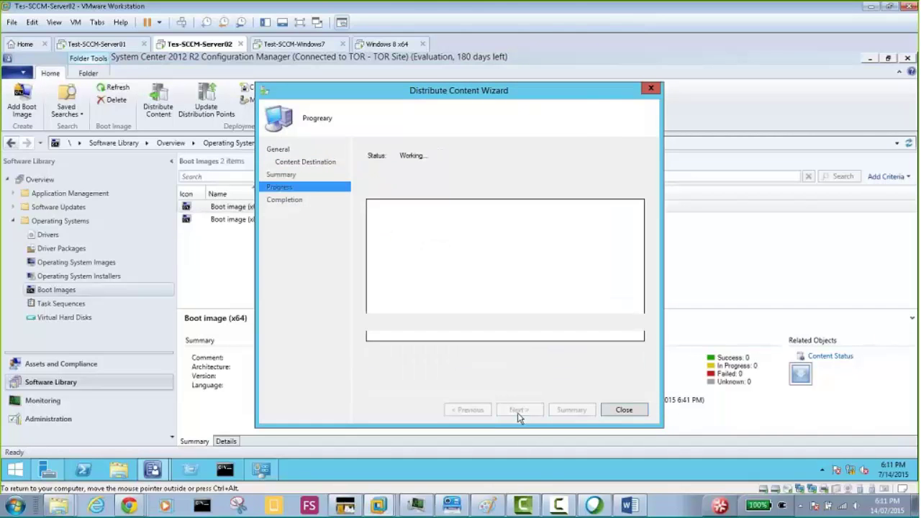
pyautogui.click(623, 411)
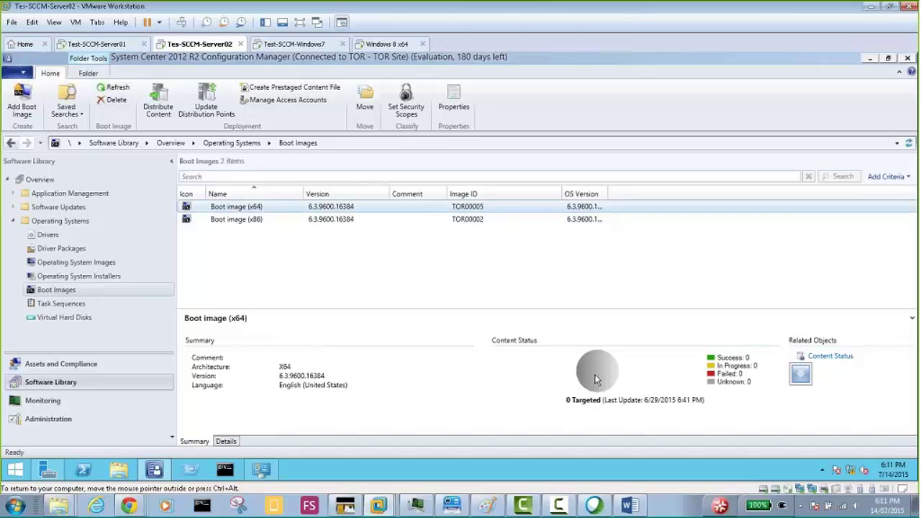
# Step: Distribute Boot image (x86) content to distribution point SCCM-SERVER02 with the Distribute Content Wizard
pyautogui.click(221, 222)
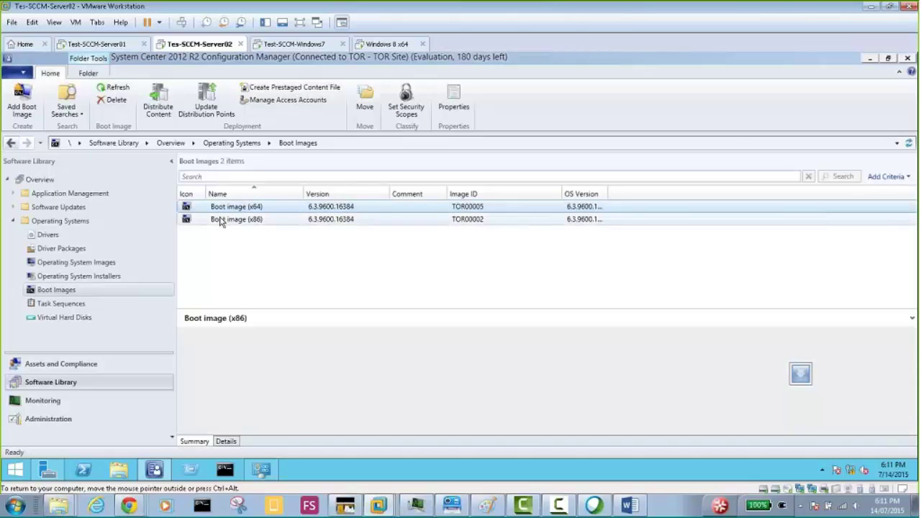
pyautogui.rightClick(237, 222)
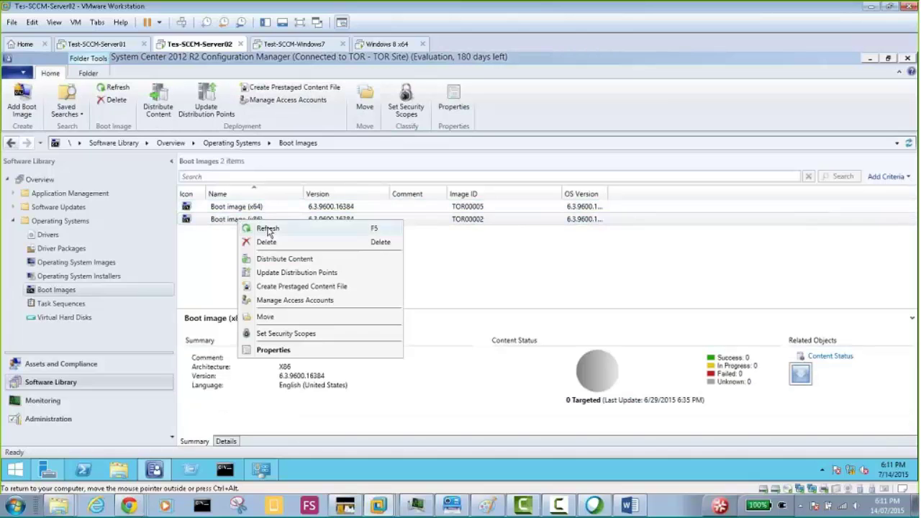
pyautogui.click(291, 262)
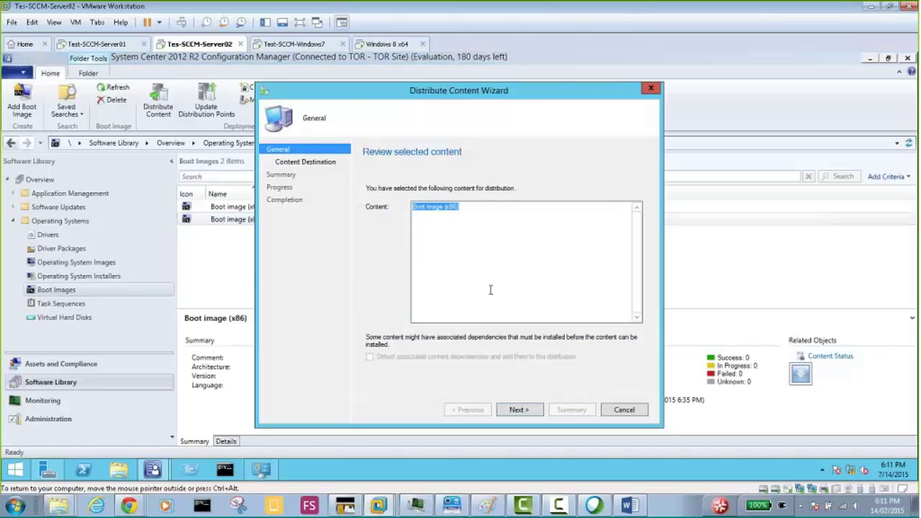
pyautogui.click(519, 410)
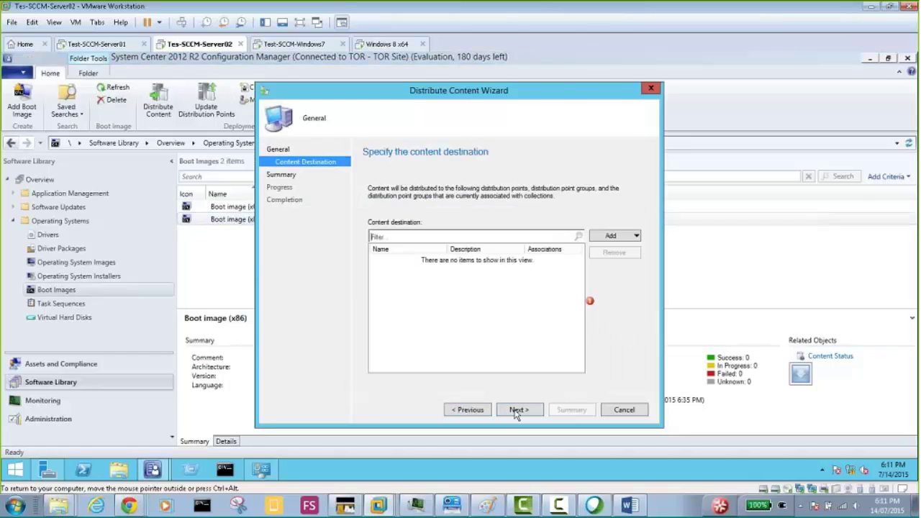
pyautogui.click(628, 237)
pyautogui.click(626, 265)
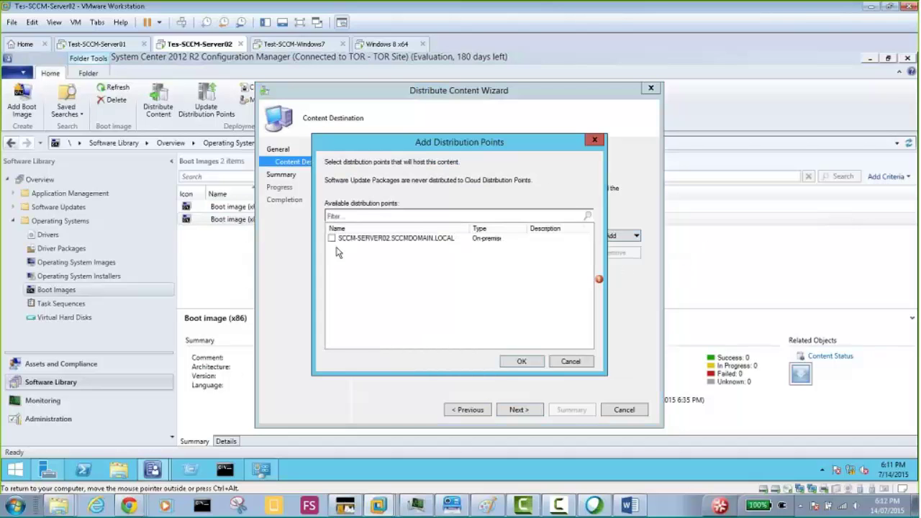
pyautogui.click(332, 239)
pyautogui.click(522, 361)
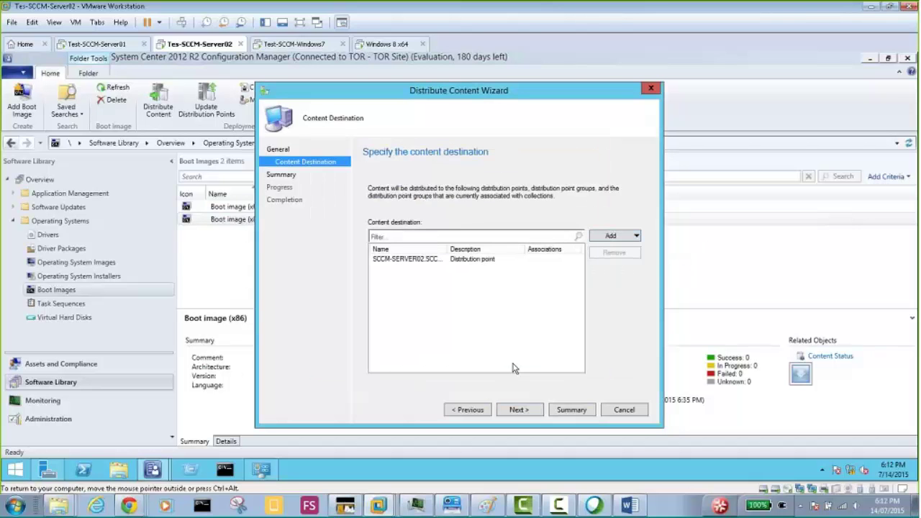
pyautogui.click(522, 412)
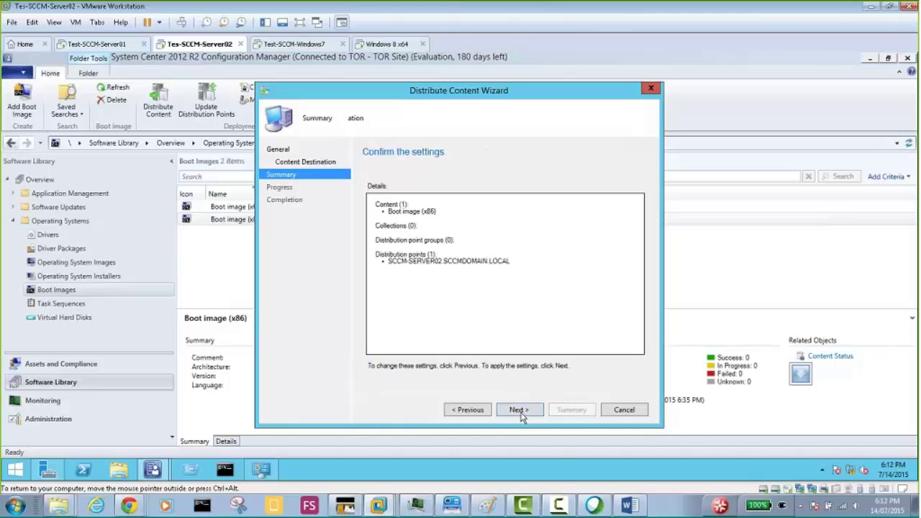
pyautogui.click(520, 411)
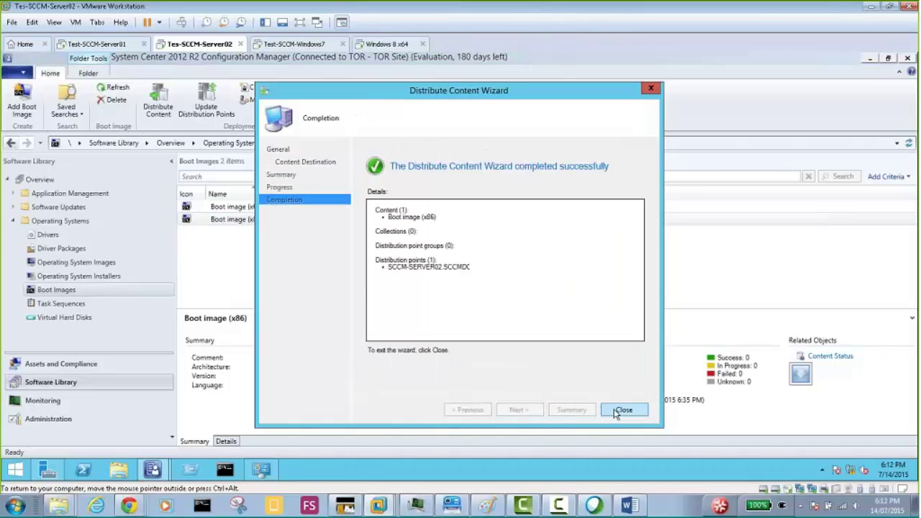
pyautogui.click(622, 410)
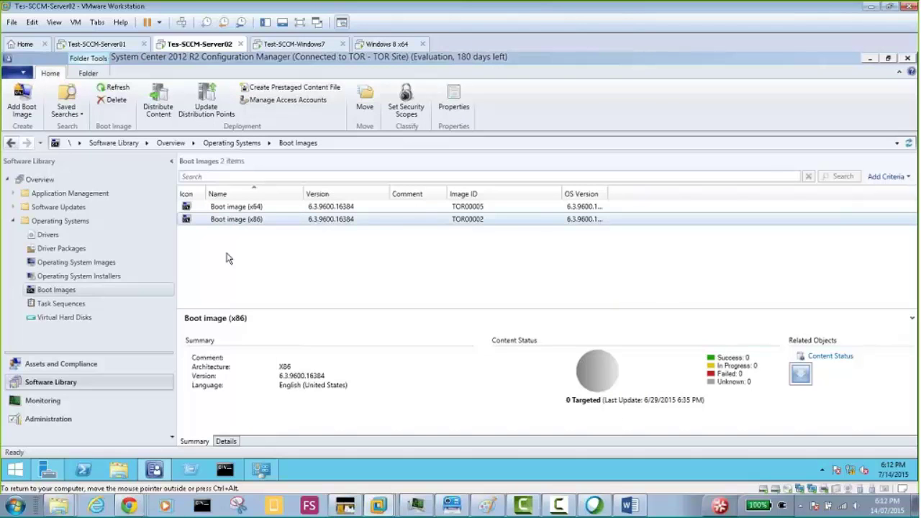
pyautogui.click(242, 207)
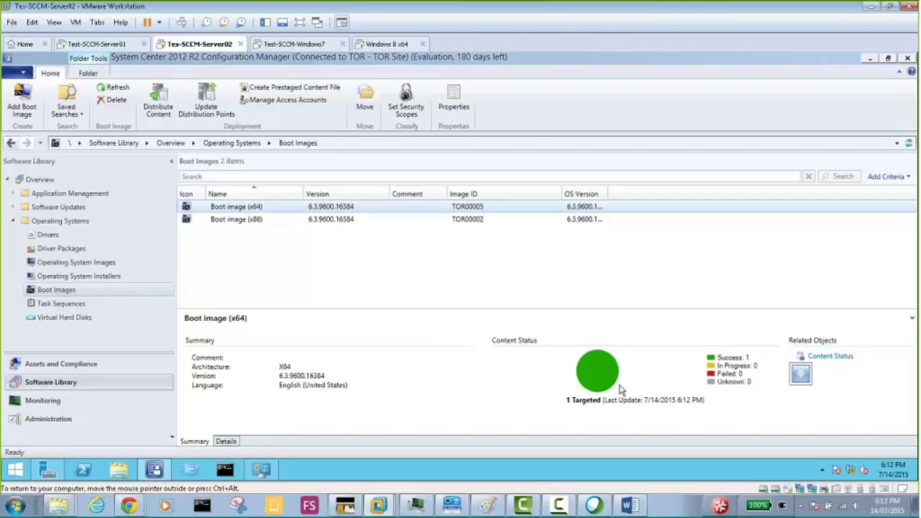
# Step: View Boot image (x86)'s in-progress content status, then move over to the Chrome guide
pyautogui.click(237, 219)
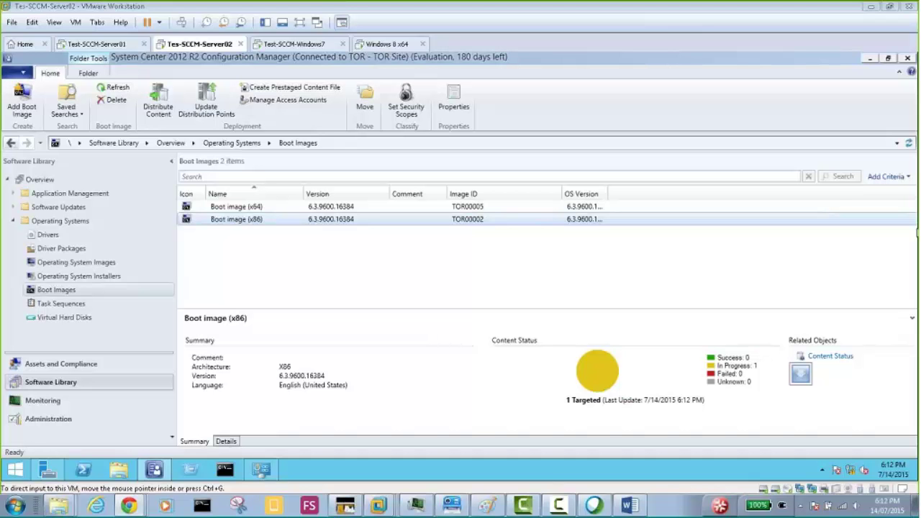
pyautogui.moveTo(900, 504); pyautogui.dragTo(276, 122)
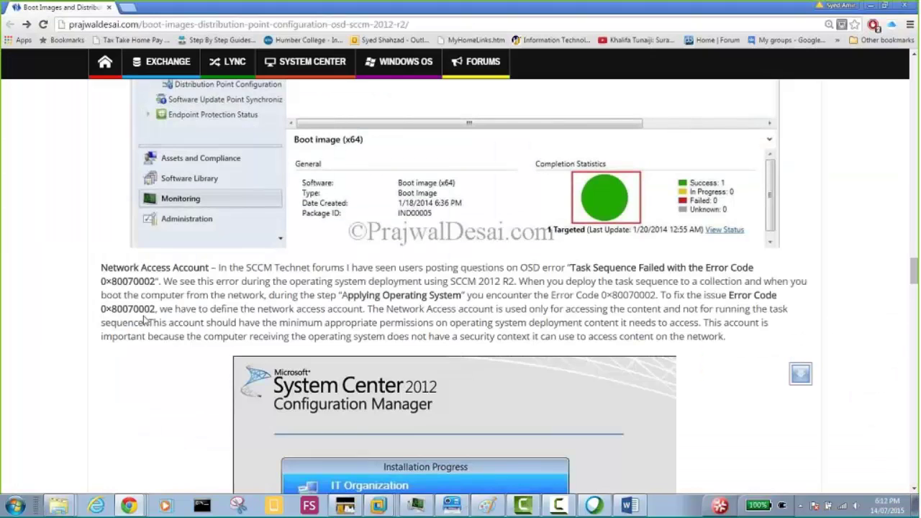
# Step: Scroll the prajwaldesai.com guide to its Network Access Account section and Software Distribution screenshot
pyautogui.scroll(-5, 144, 322)
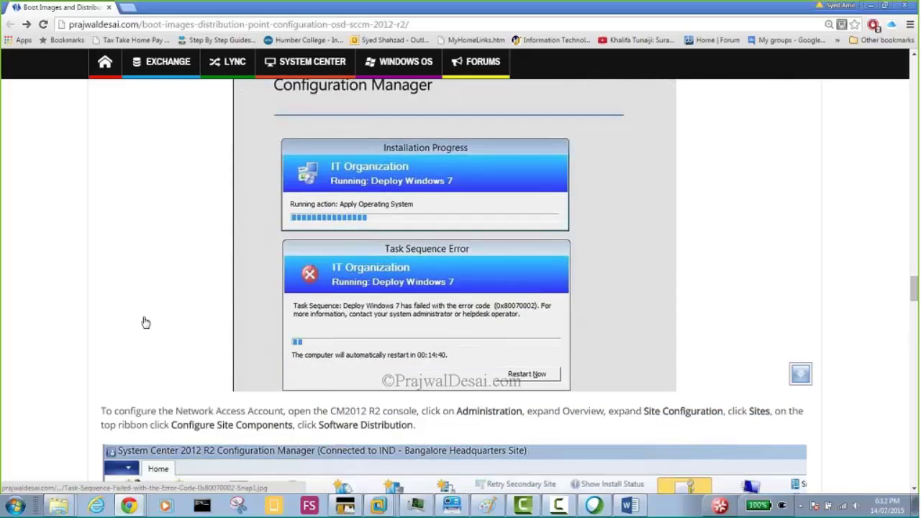
pyautogui.scroll(-1, 144, 322)
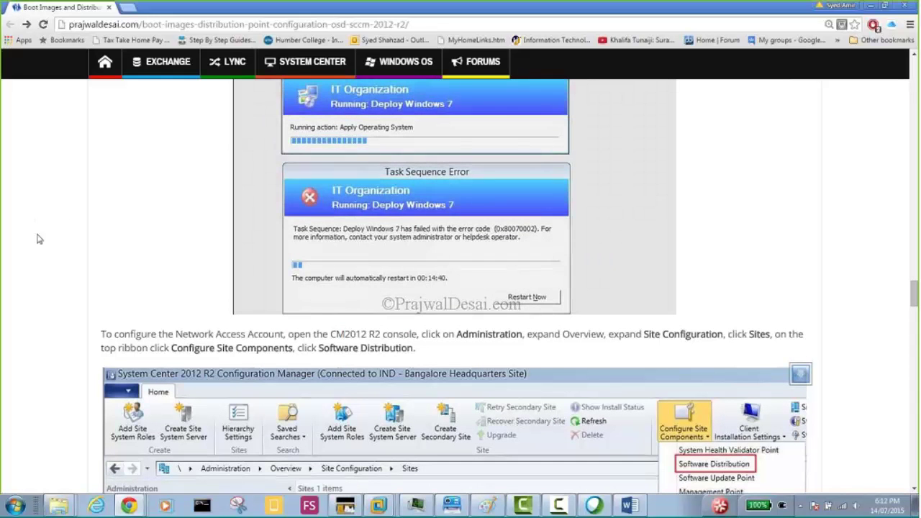
pyautogui.scroll(-2, 39, 220)
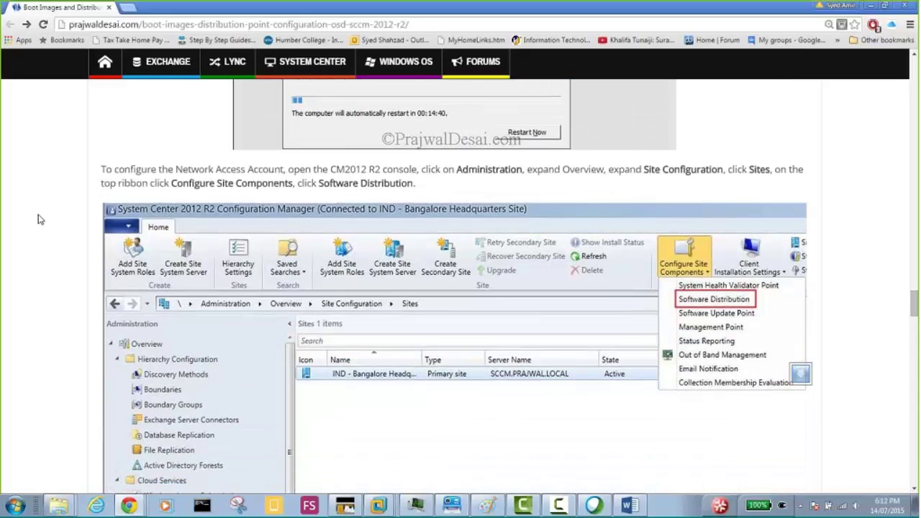
pyautogui.scroll(4, 39, 220)
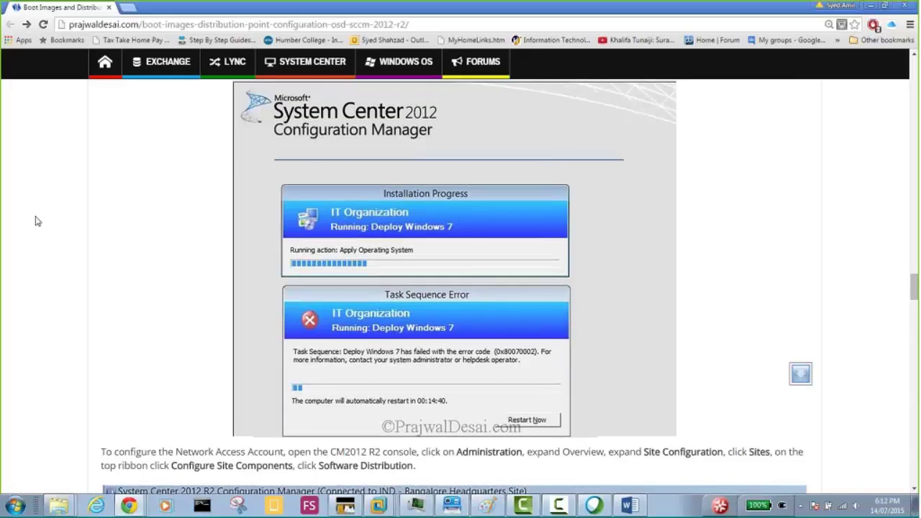
pyautogui.scroll(-3, 33, 223)
pyautogui.scroll(-1, 32, 224)
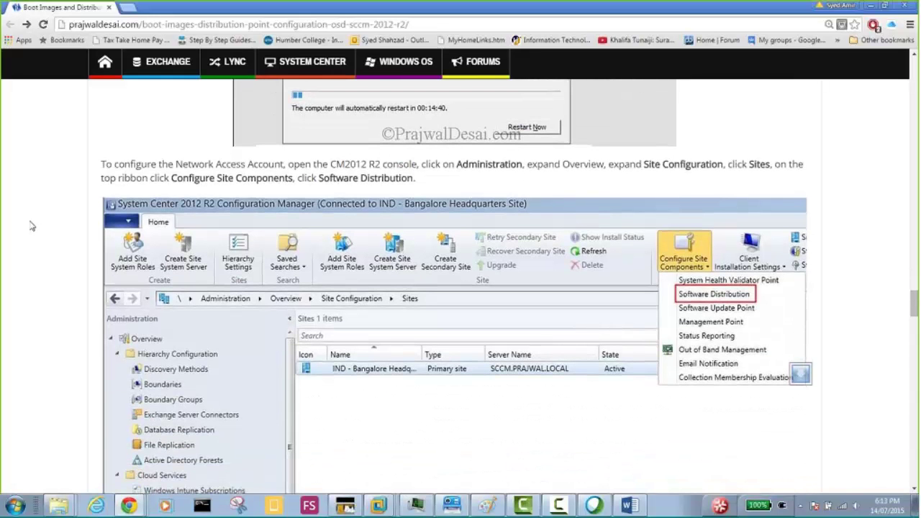
pyautogui.scroll(-1, 22, 225)
pyautogui.scroll(3, 22, 226)
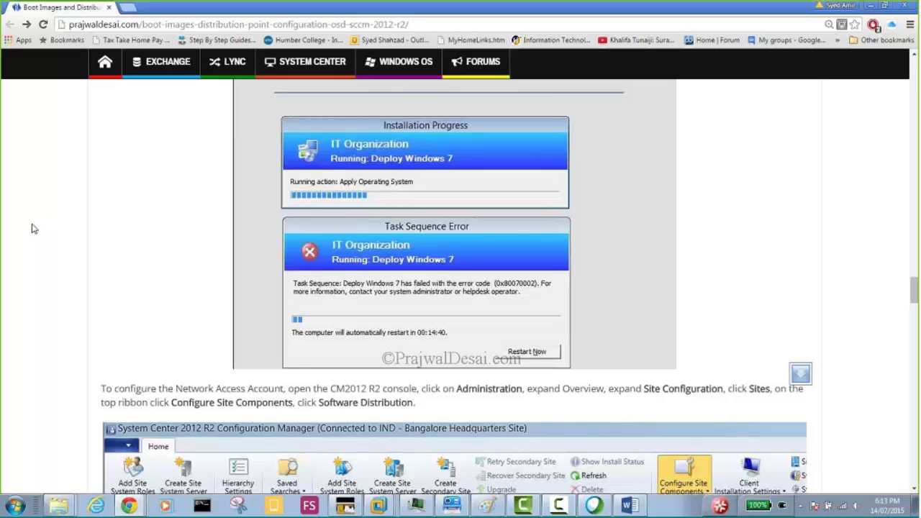
pyautogui.scroll(-3, 32, 231)
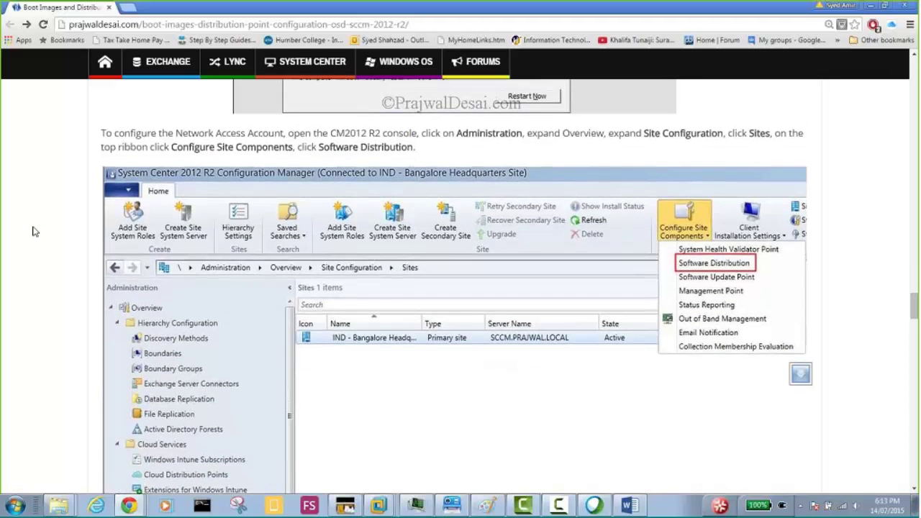
pyautogui.scroll(3, 31, 231)
pyautogui.scroll(4, 32, 231)
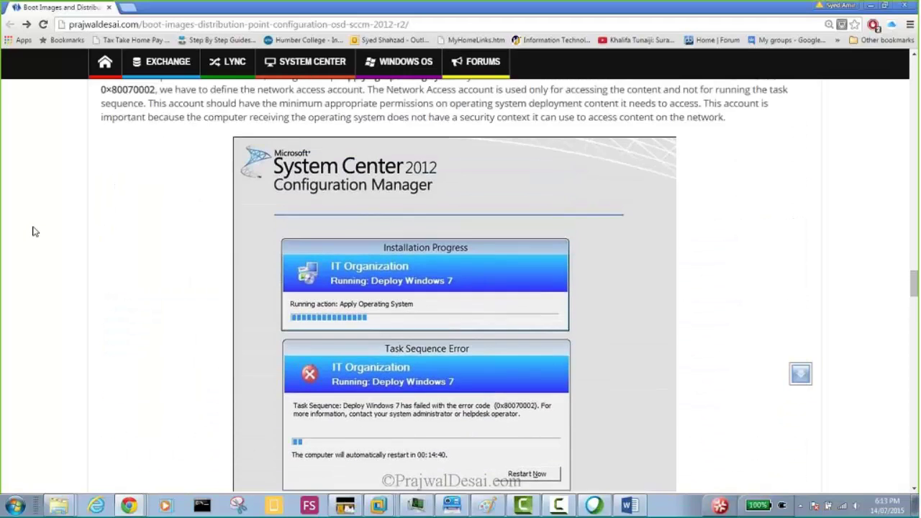
pyautogui.scroll(-6, 32, 231)
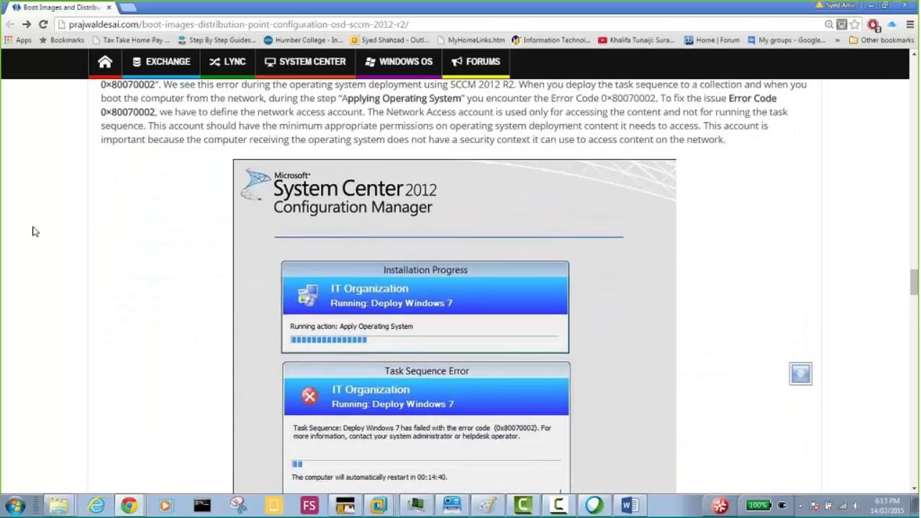
pyautogui.scroll(-2, 32, 231)
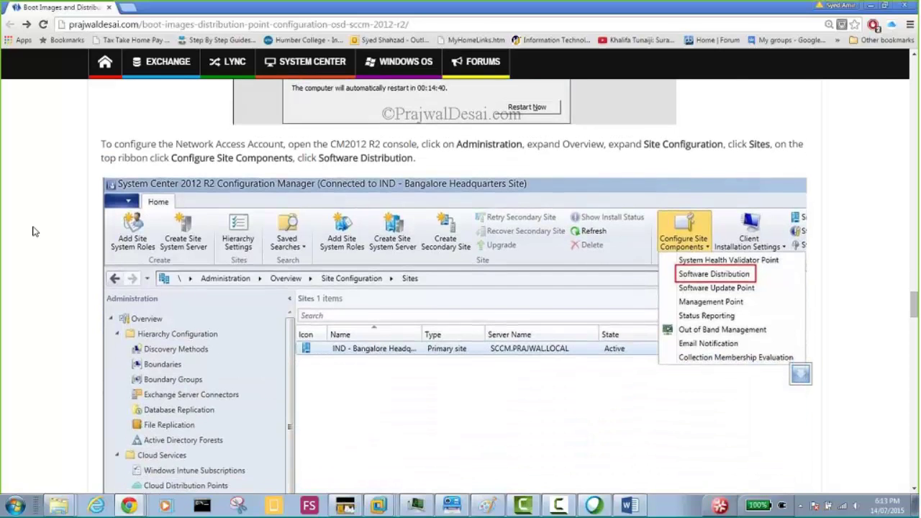
pyautogui.scroll(1, 323, 180)
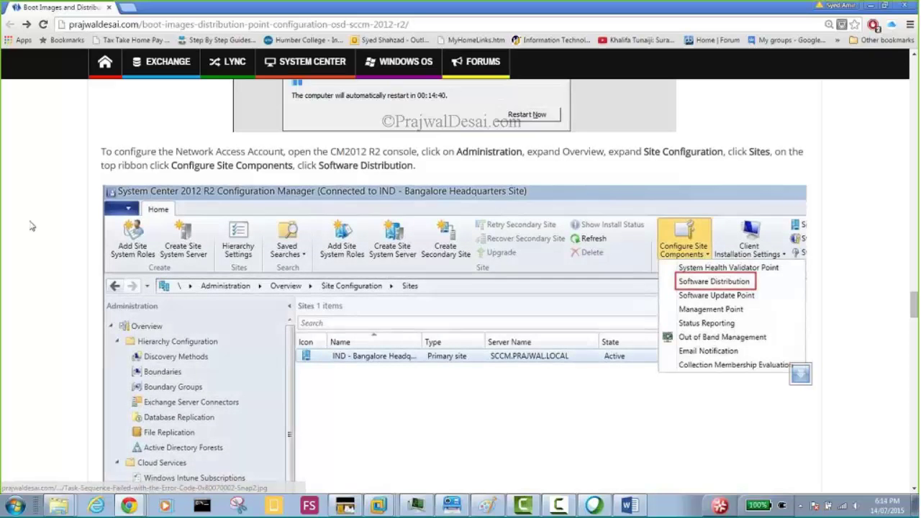
pyautogui.scroll(-10, 32, 226)
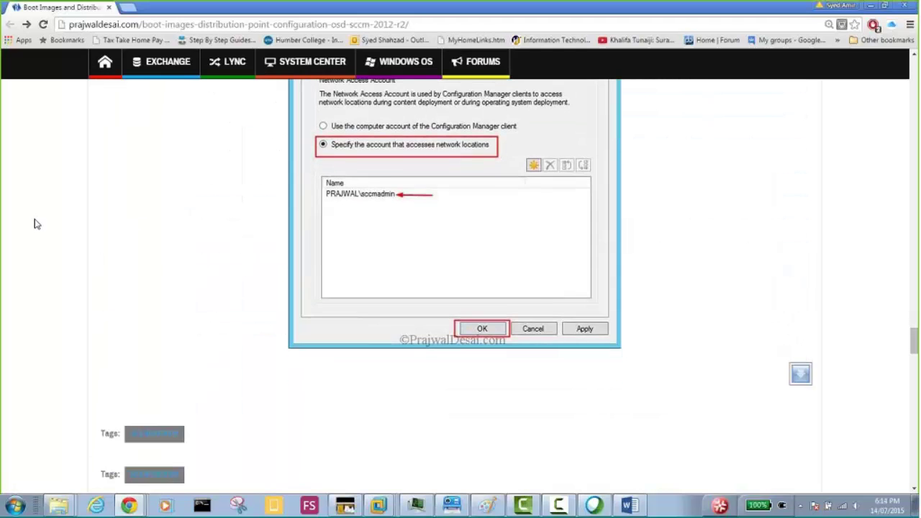
pyautogui.scroll(3, 36, 224)
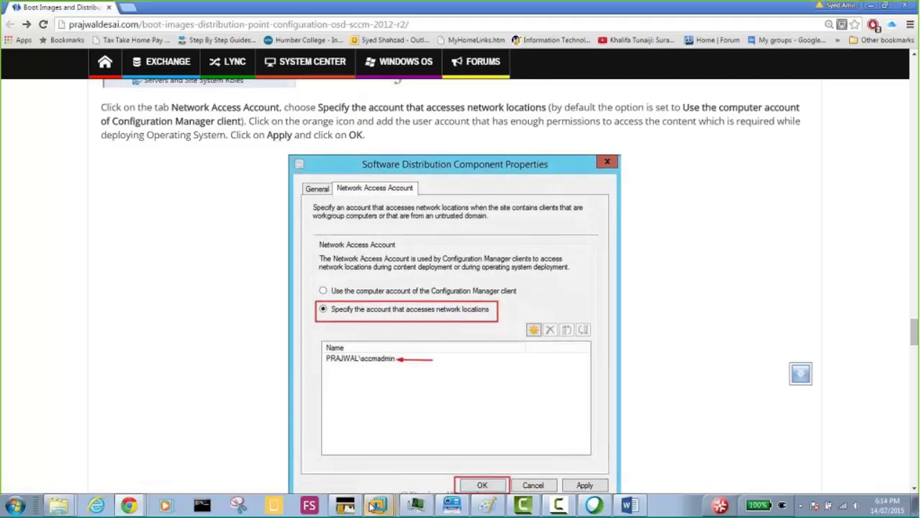
# Step: From Administration > Sites, open the Software Distribution site component for the TOR site
pyautogui.moveTo(374, 506)
pyautogui.click(337, 401)
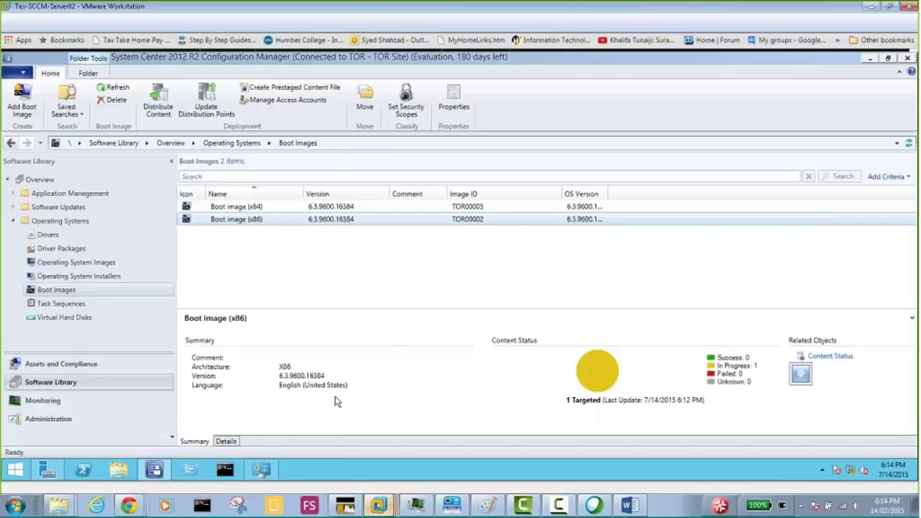
pyautogui.click(57, 365)
pyautogui.click(44, 419)
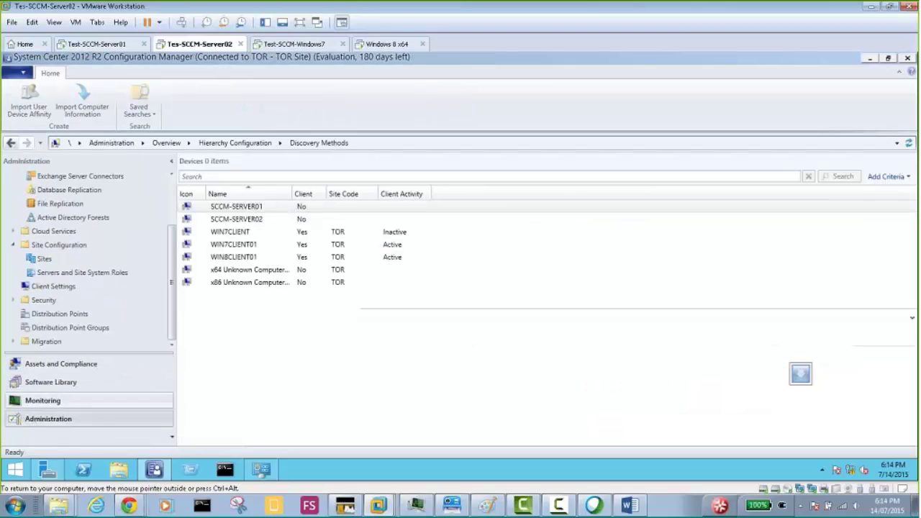
pyautogui.click(43, 259)
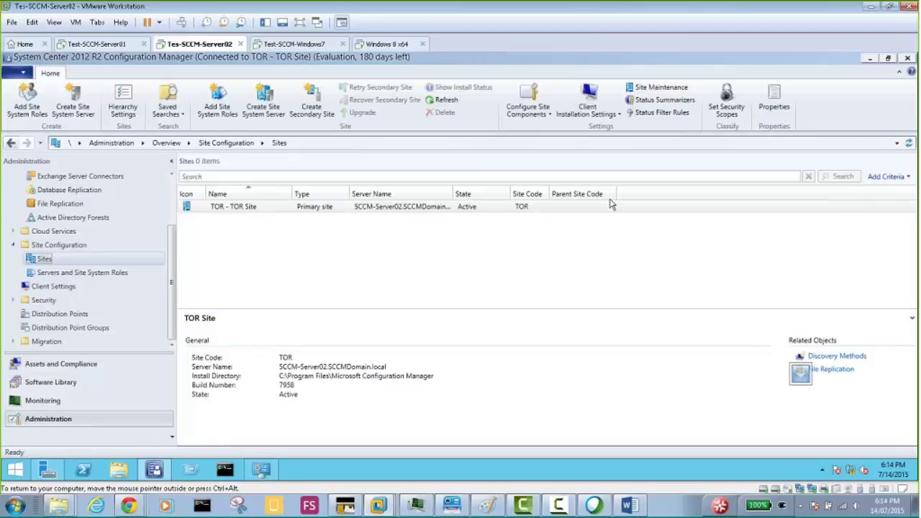
pyautogui.click(539, 111)
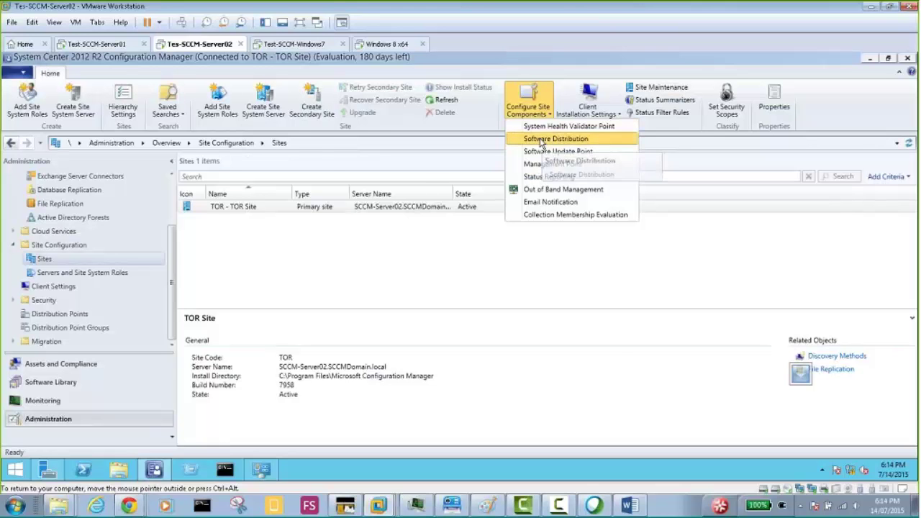
pyautogui.click(542, 140)
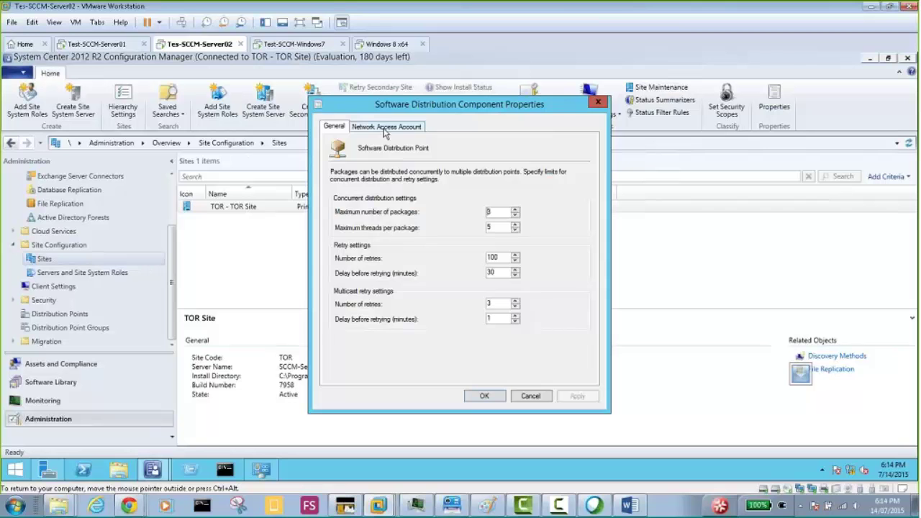
# Step: On the Network Access Account tab, choose to specify the account that accesses network locations
pyautogui.click(385, 128)
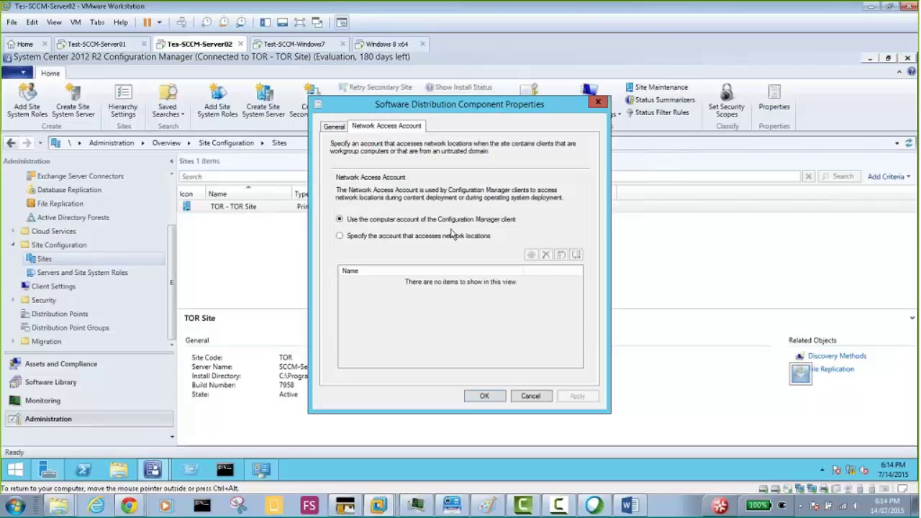
pyautogui.click(408, 238)
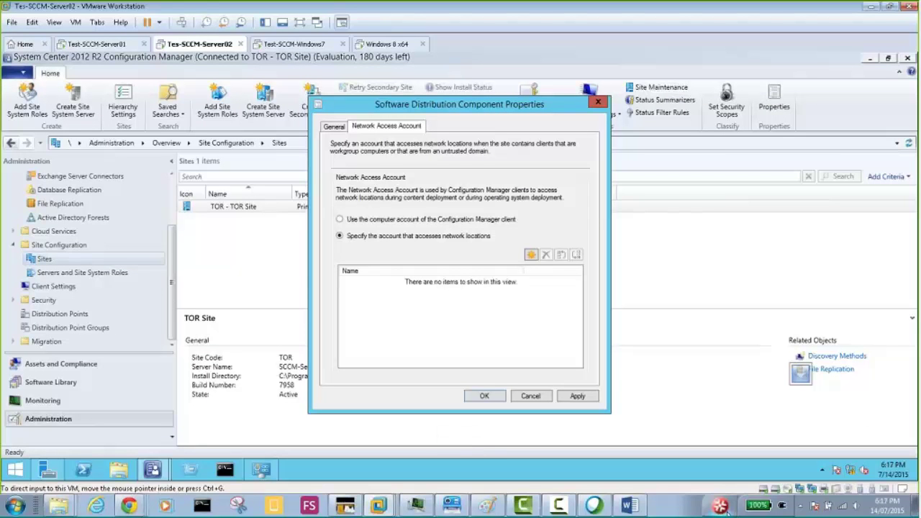
pyautogui.moveTo(452, 507)
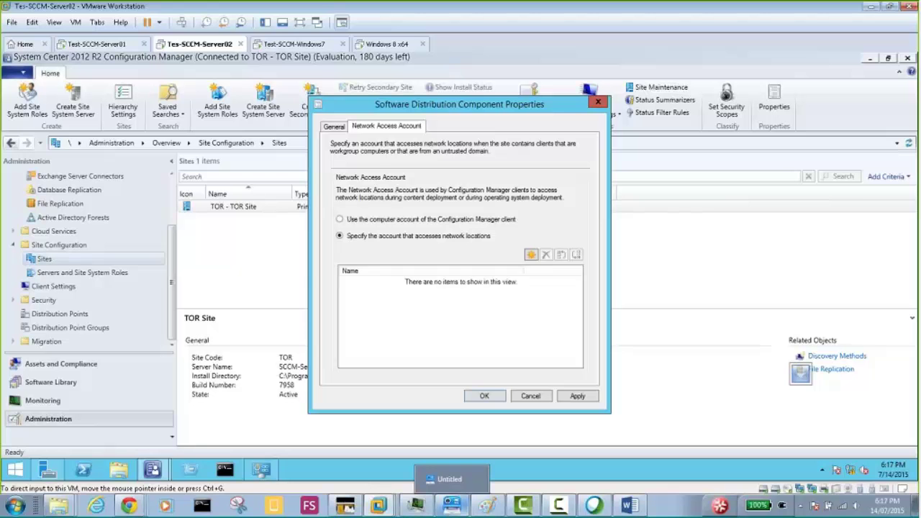
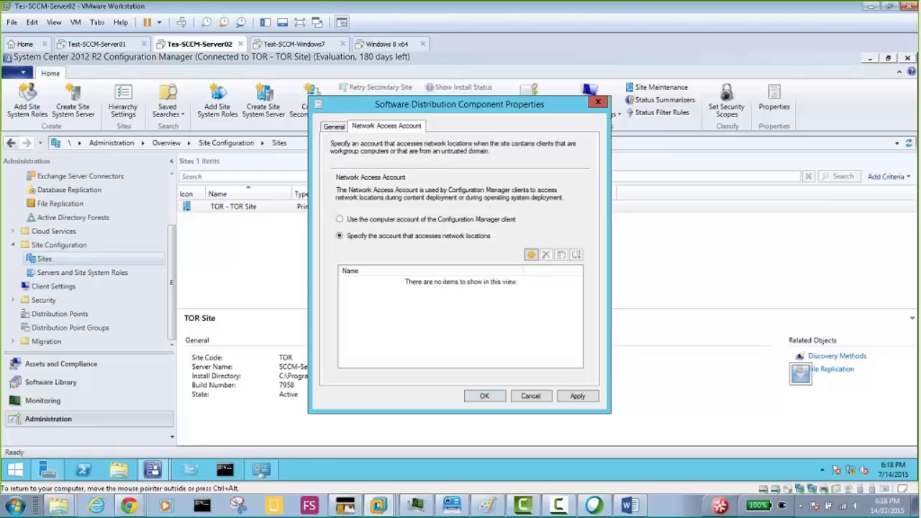
# Step: Show the open Chrome windows to reach the reference guide
pyautogui.click(128, 506)
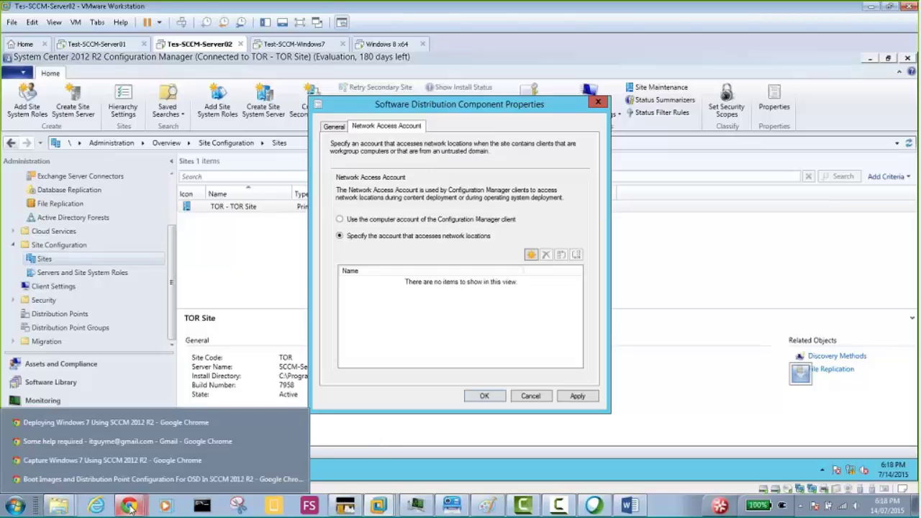
# Step: Bring up the Boot Images and Distribution Point guide and scroll to its Network Access Account steps
pyautogui.click(112, 479)
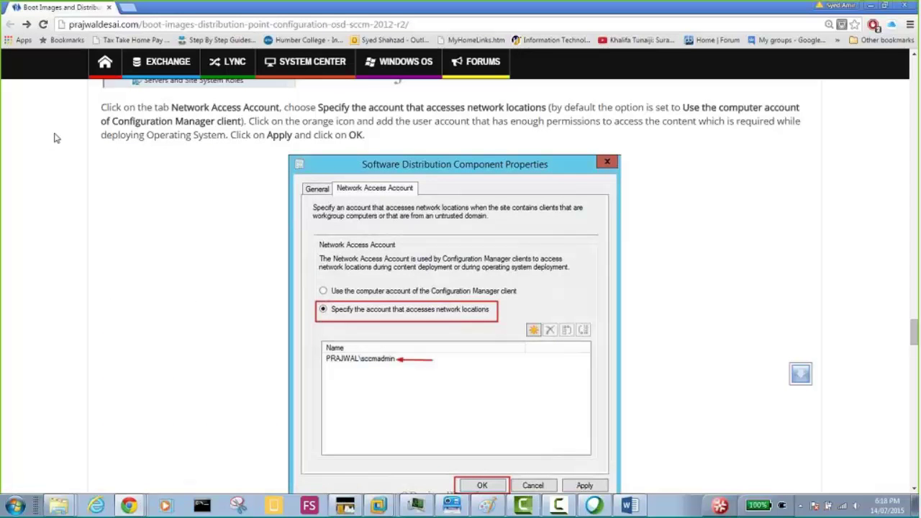
pyautogui.scroll(1, 56, 138)
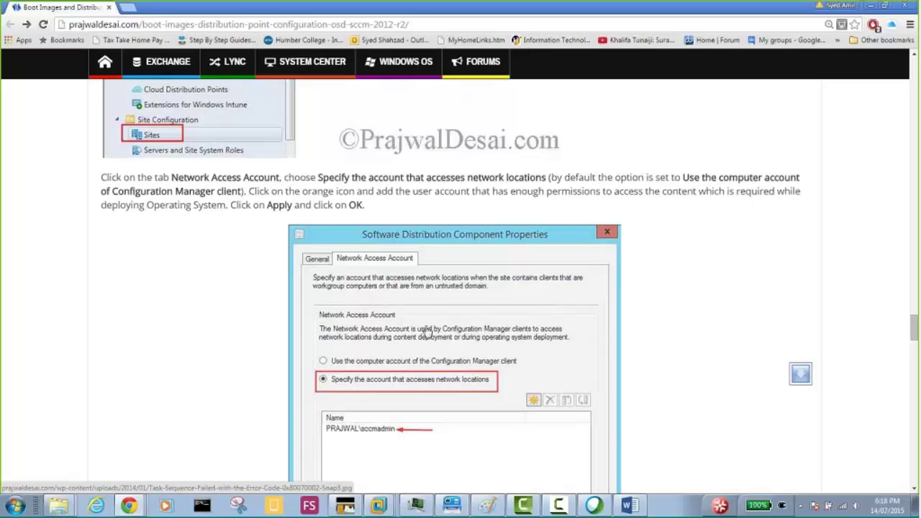
pyautogui.scroll(8, 427, 332)
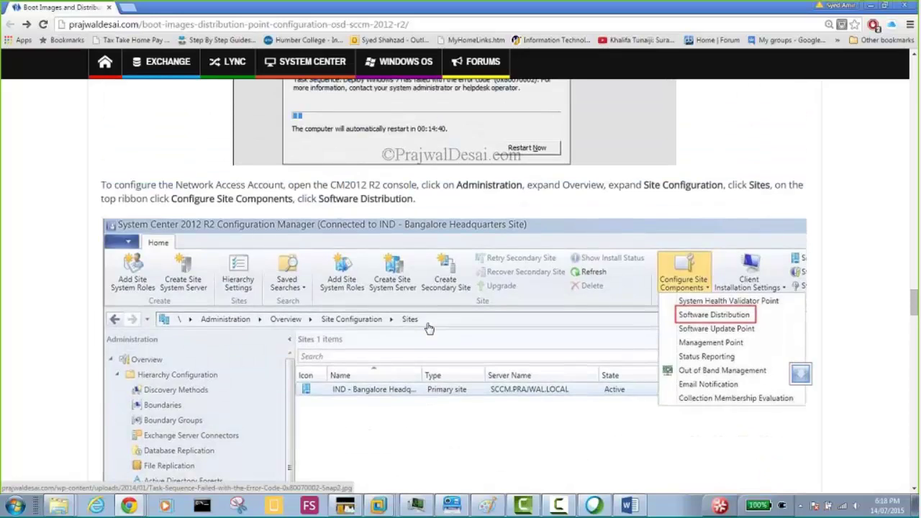
pyautogui.scroll(3, 428, 329)
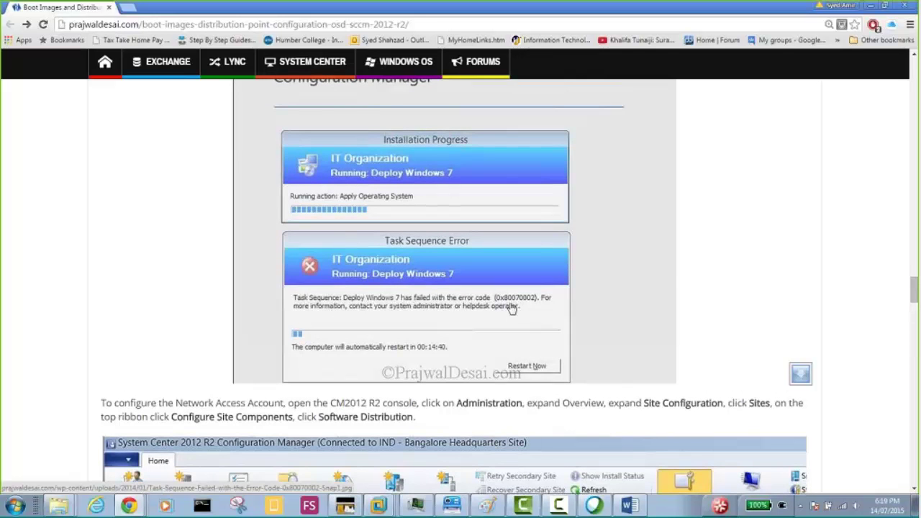
pyautogui.scroll(-3, 140, 290)
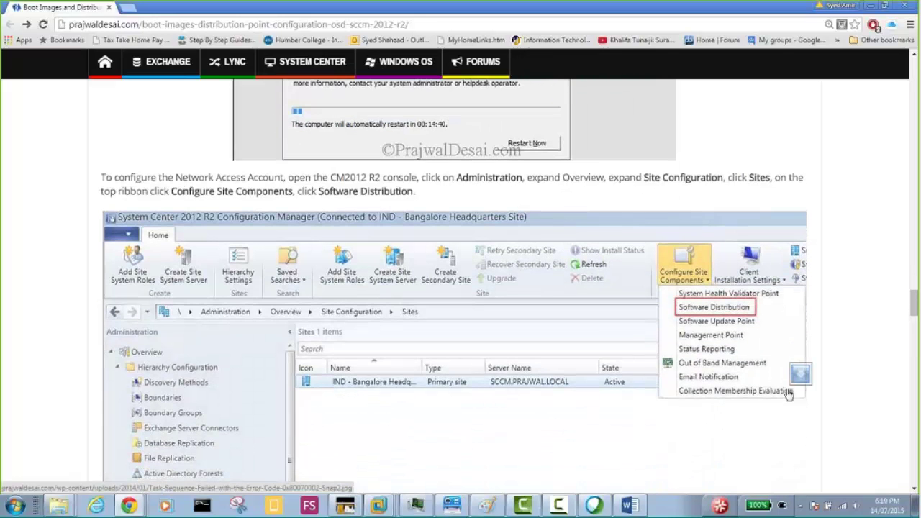
pyautogui.scroll(3, 481, 295)
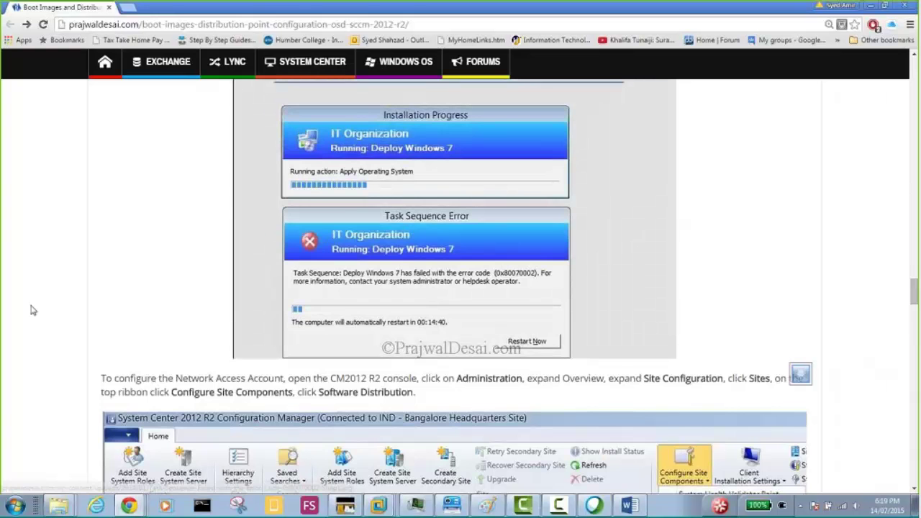
pyautogui.scroll(-4, 31, 311)
pyautogui.scroll(-1, 25, 312)
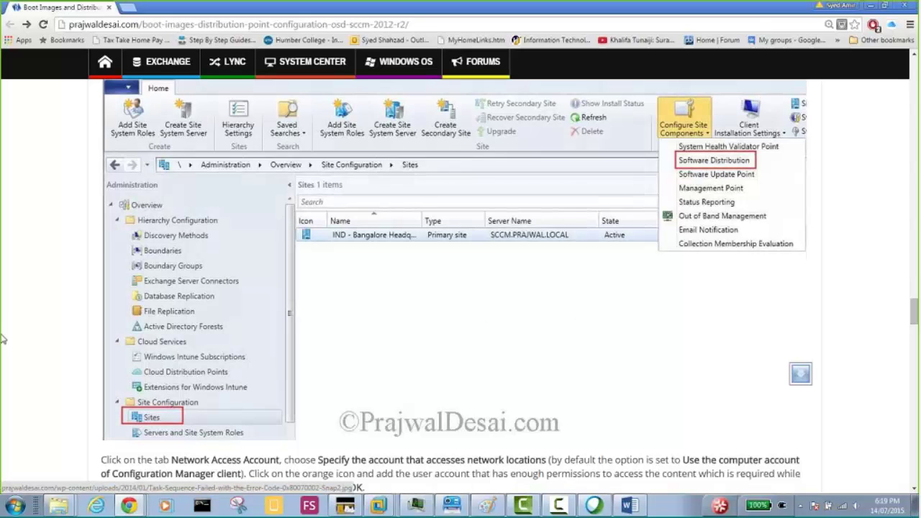
pyautogui.scroll(1, 450, 315)
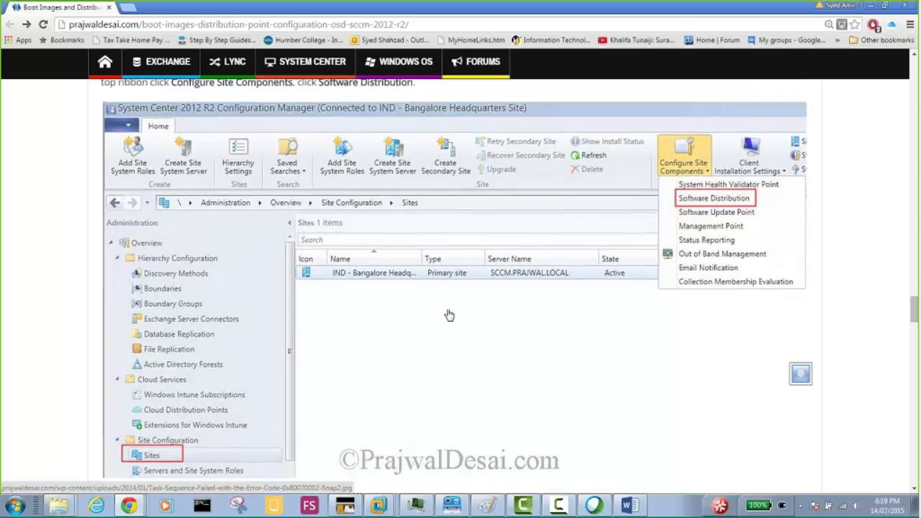
# Step: Back on the server VM, add the existing domain Administrator as a network access account
pyautogui.moveTo(379, 505)
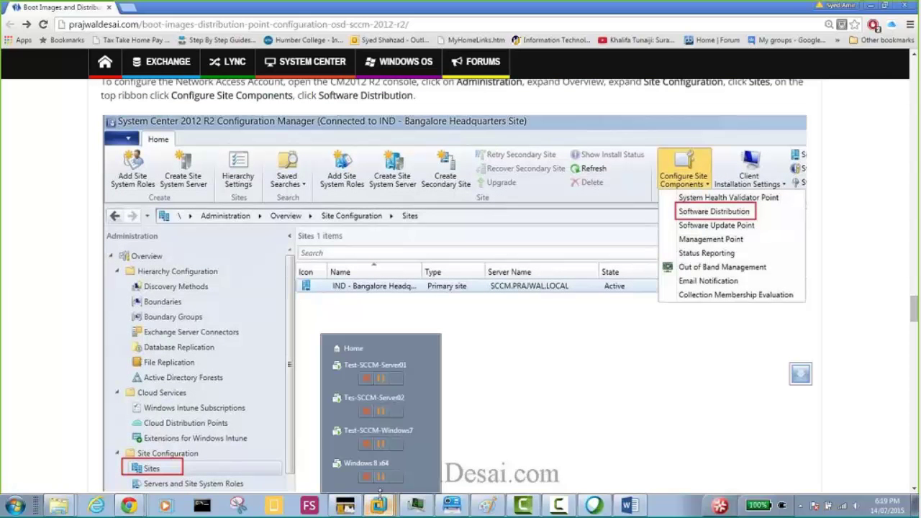
pyautogui.click(373, 402)
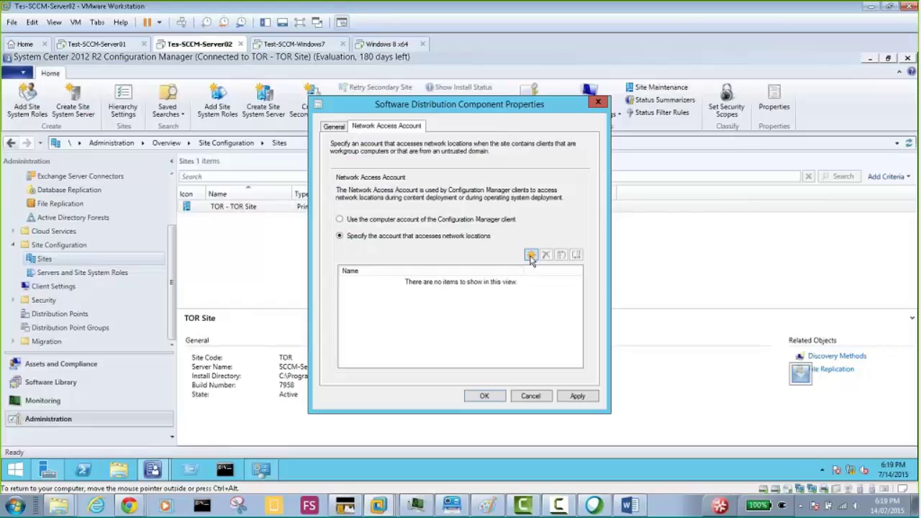
pyautogui.click(530, 257)
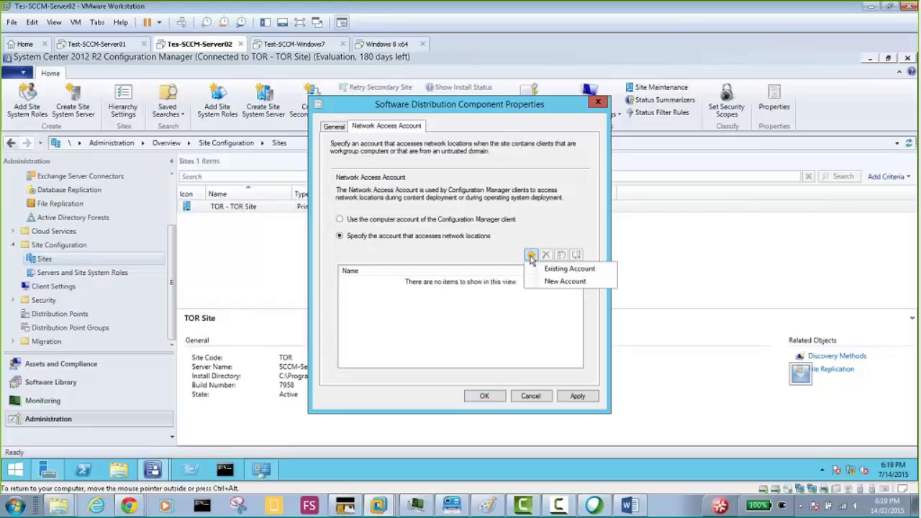
pyautogui.click(565, 283)
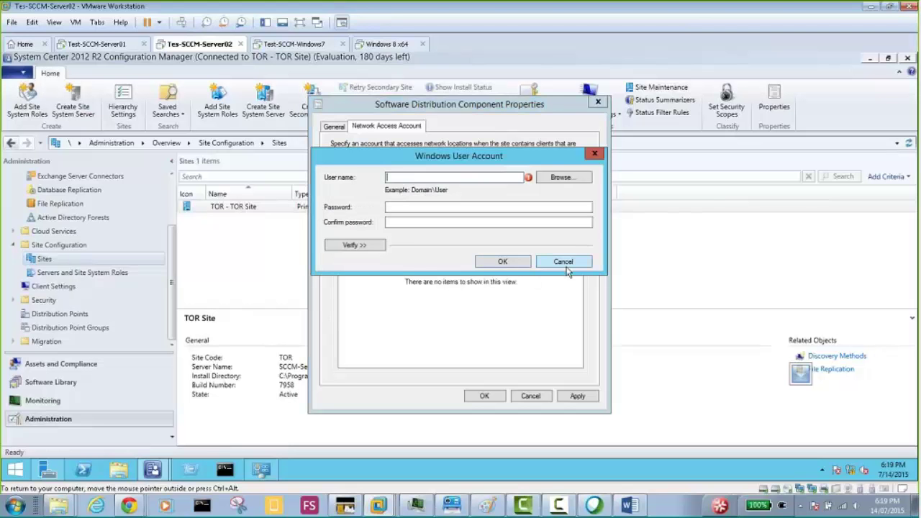
pyautogui.click(561, 263)
pyautogui.click(531, 256)
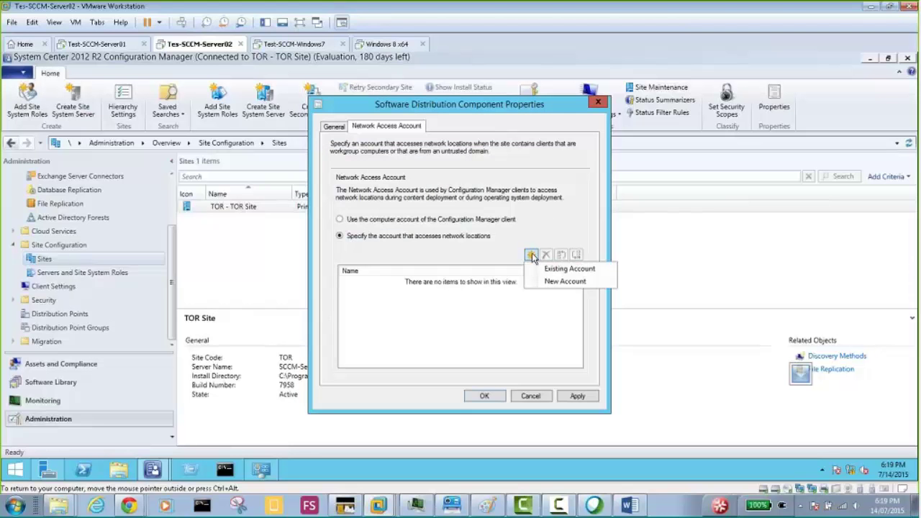
pyautogui.click(553, 268)
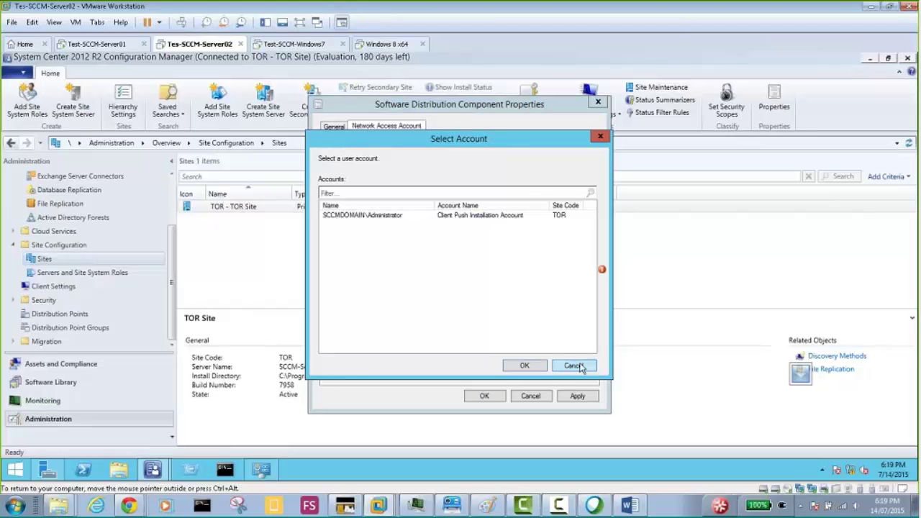
pyautogui.doubleClick(396, 215)
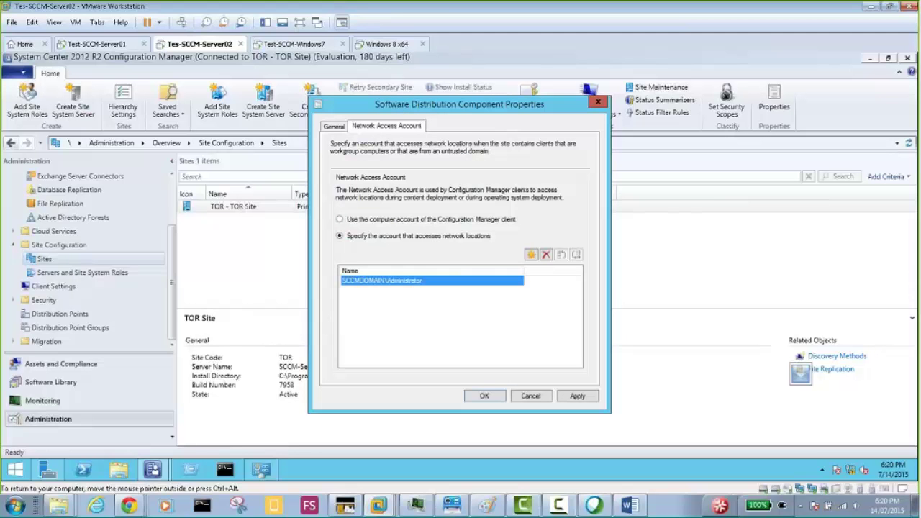
# Step: Try adding Administrator again, dismiss the duplicate-name warning, then remove the account
pyautogui.click(531, 255)
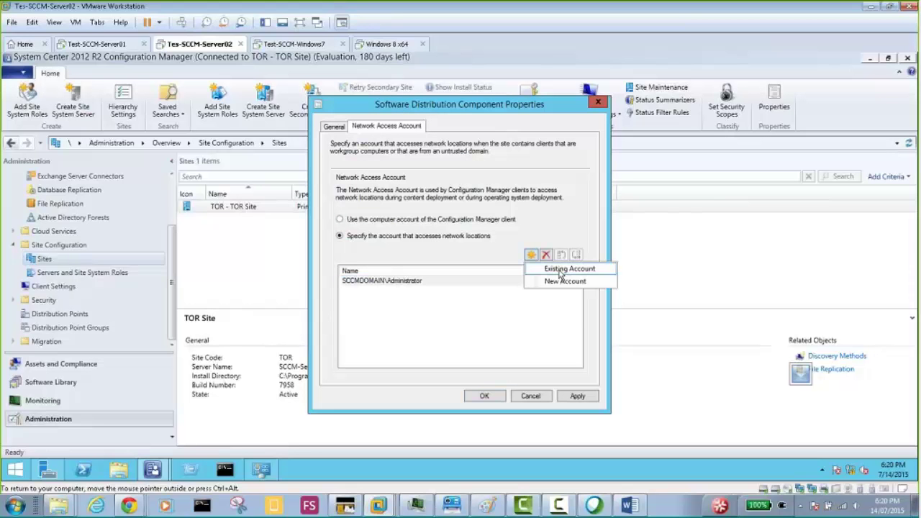
pyautogui.click(561, 270)
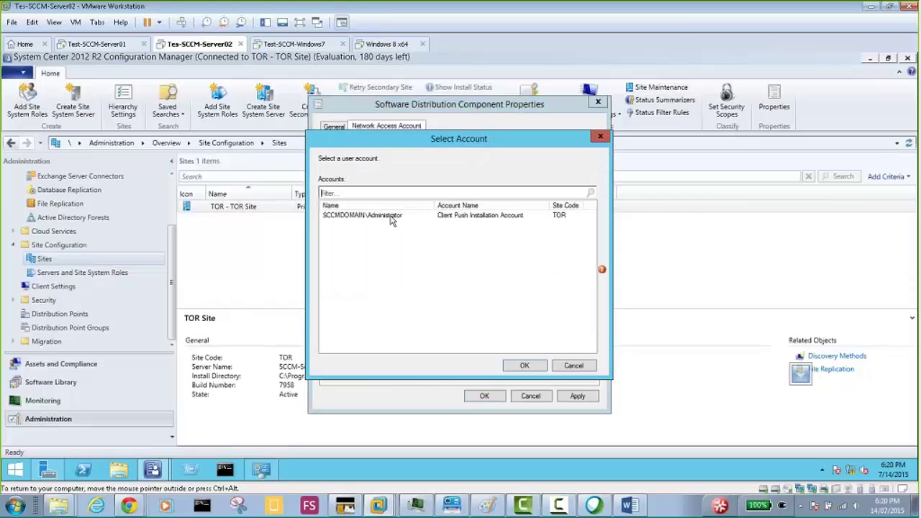
pyautogui.doubleClick(391, 217)
pyautogui.click(488, 296)
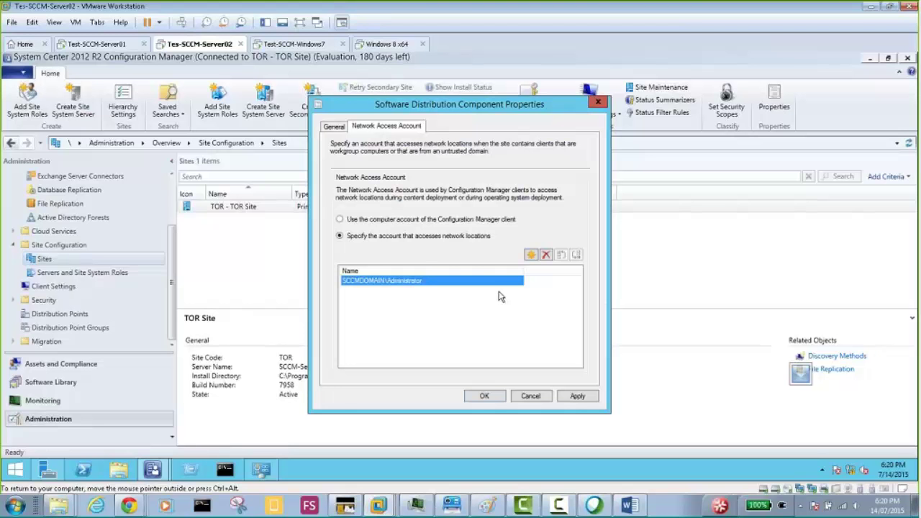
pyautogui.click(546, 257)
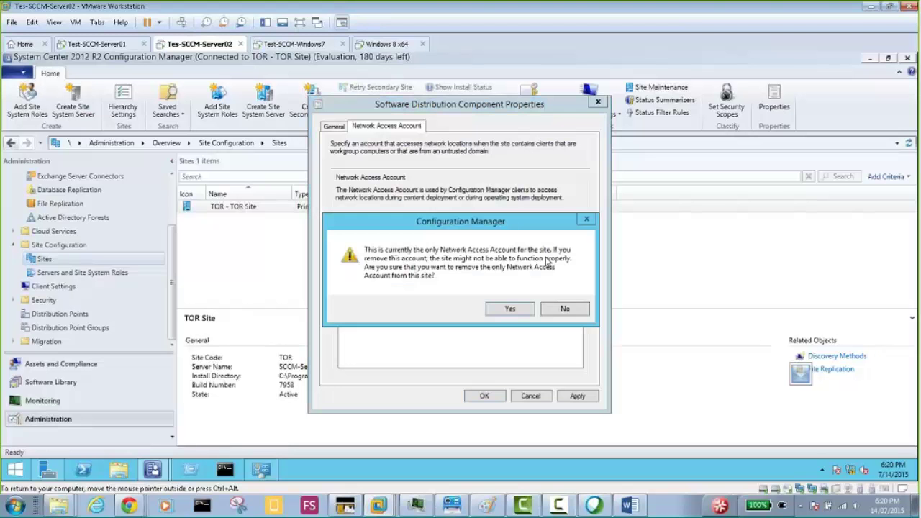
pyautogui.click(510, 309)
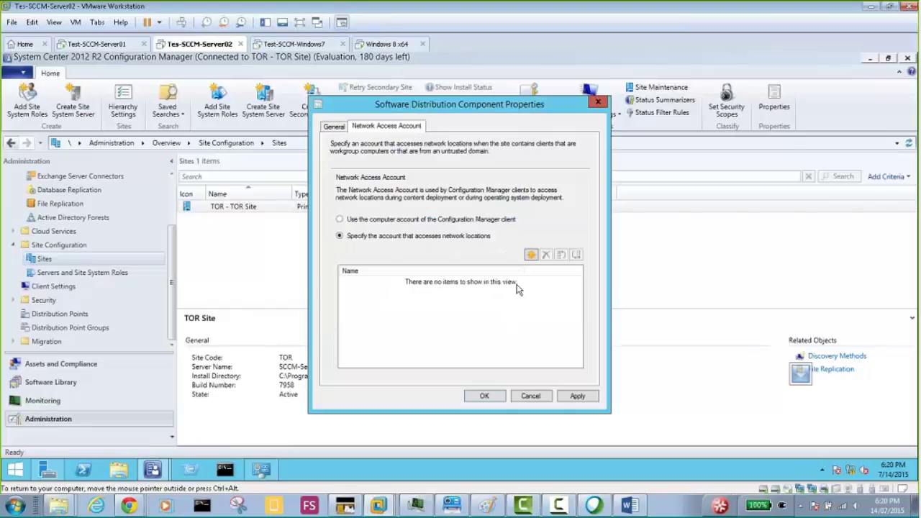
# Step: Start a new Network Access Account and resolve 'adminis' to the domain Administrator user
pyautogui.click(531, 256)
pyautogui.click(536, 283)
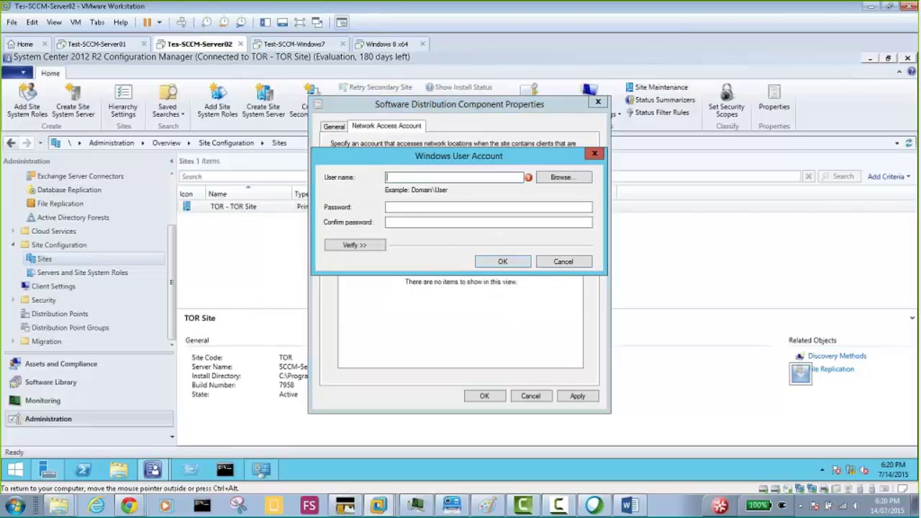
pyautogui.click(509, 178)
pyautogui.click(553, 179)
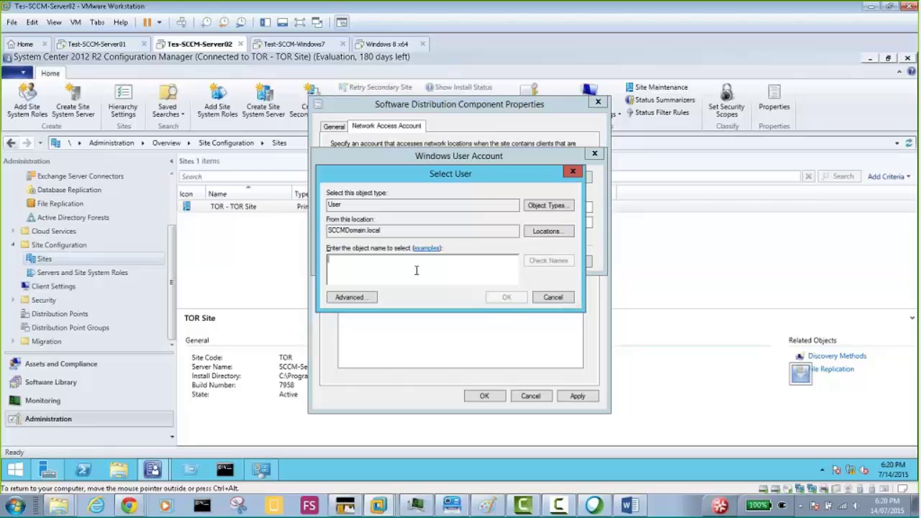
pyautogui.write('adminis')
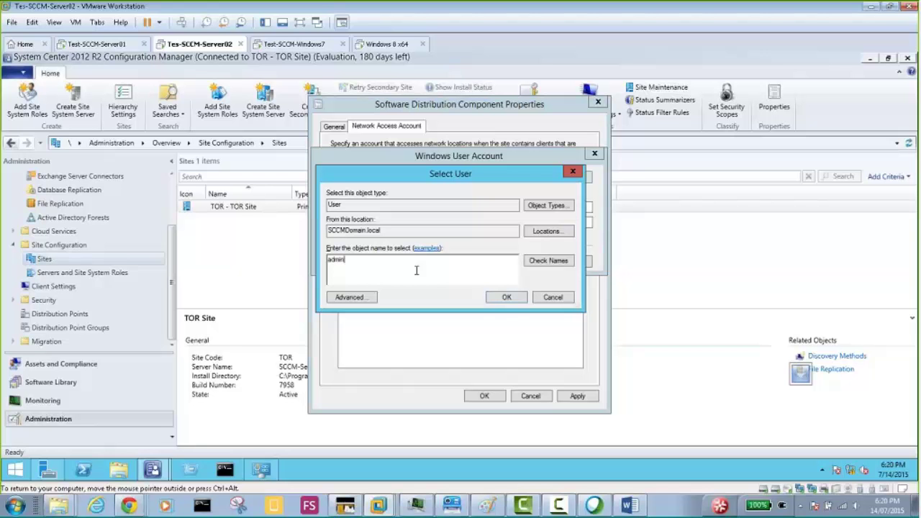
pyautogui.click(547, 261)
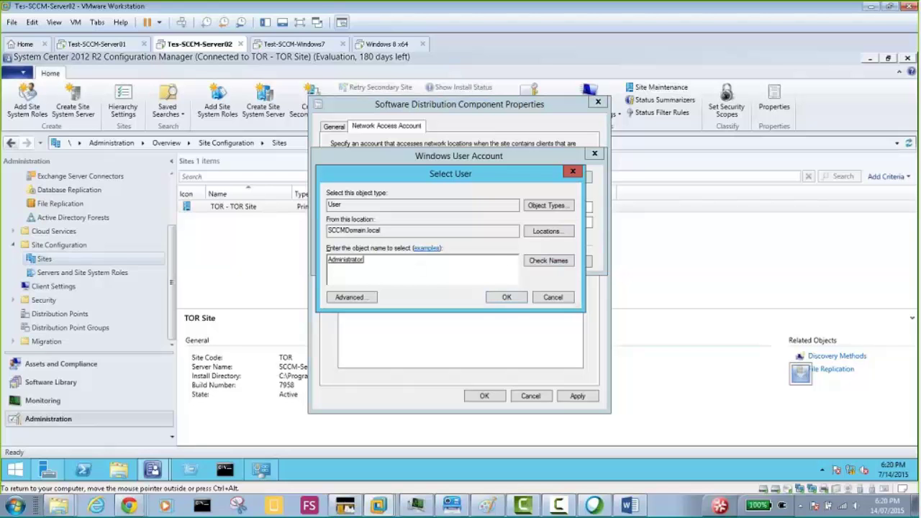
pyautogui.click(504, 297)
# Step: Enter and confirm the Administrator account's password
pyautogui.press('Tab')
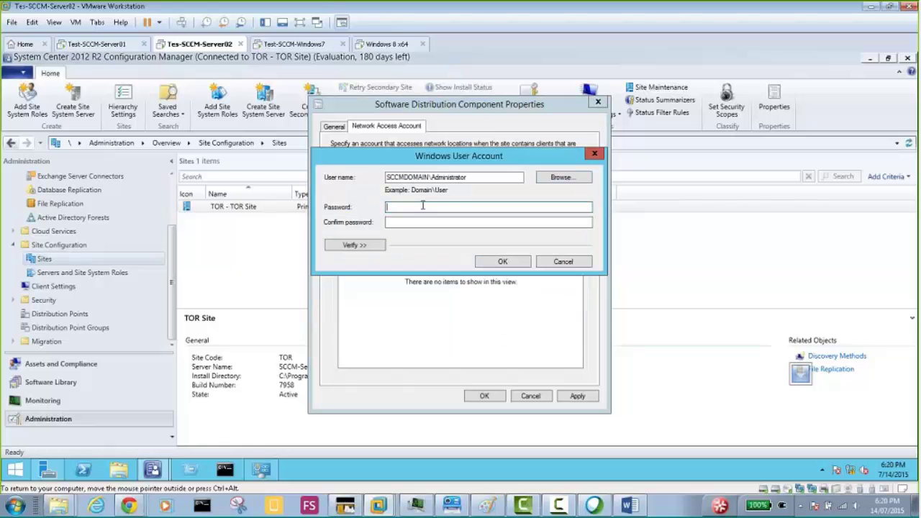
pyautogui.write('*********')
pyautogui.press('Tab')
pyautogui.write('***')
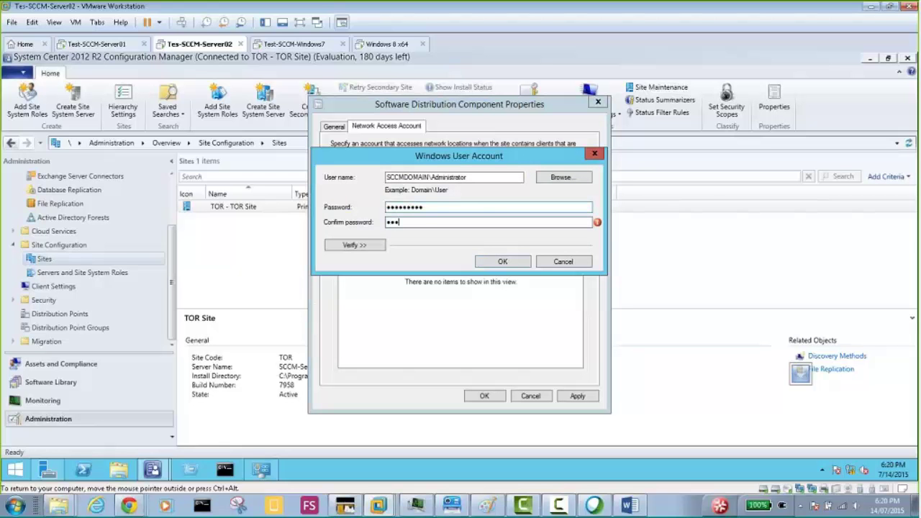
pyautogui.write('******')
# Step: Test the account's connection against the \\Sccm-server01\sysvol share and dismiss the success message
pyautogui.click(349, 246)
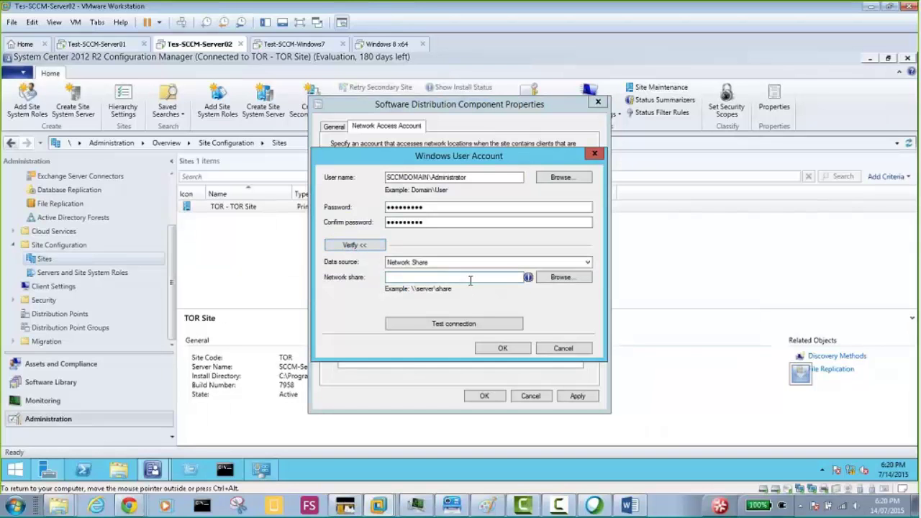
pyautogui.click(565, 286)
pyautogui.click(506, 250)
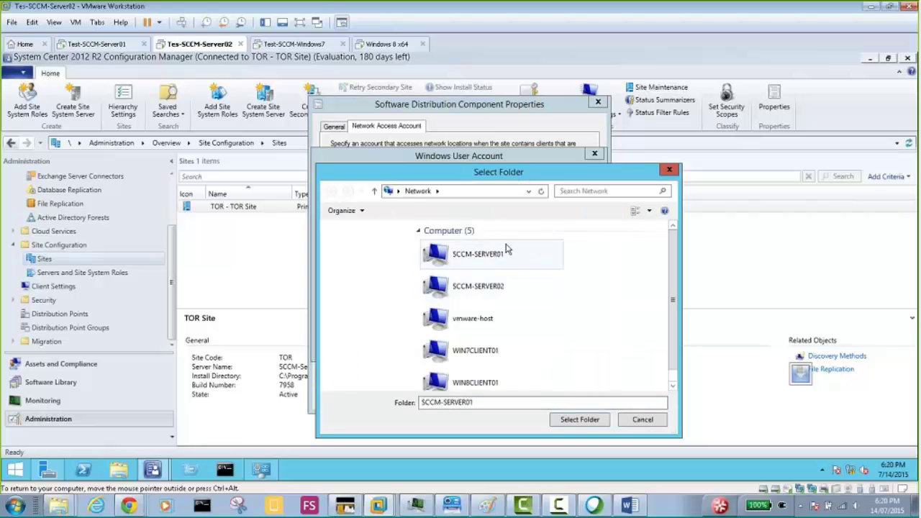
pyautogui.doubleClick(507, 250)
pyautogui.click(463, 278)
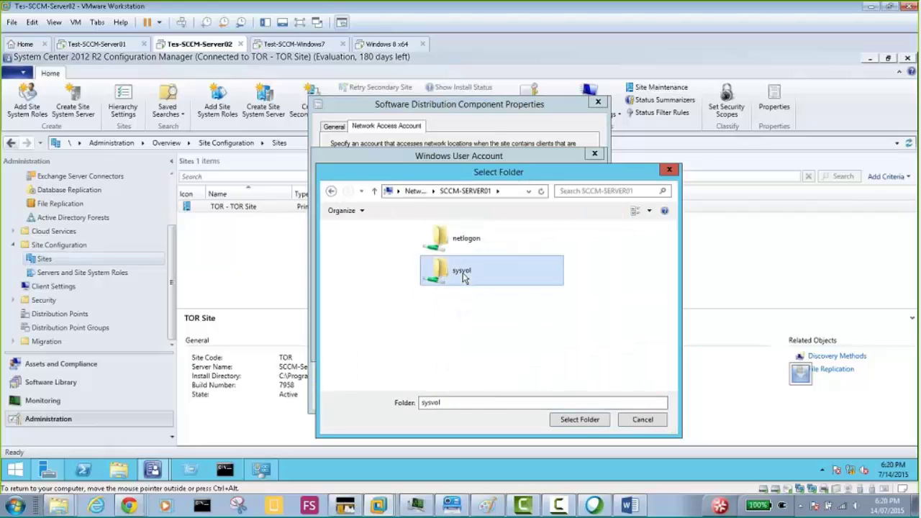
pyautogui.doubleClick(463, 277)
pyautogui.click(576, 421)
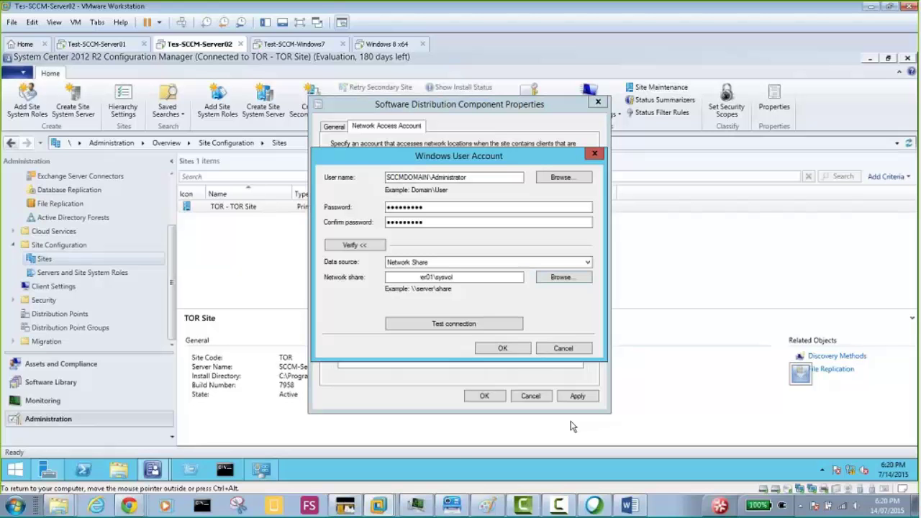
pyautogui.click(453, 324)
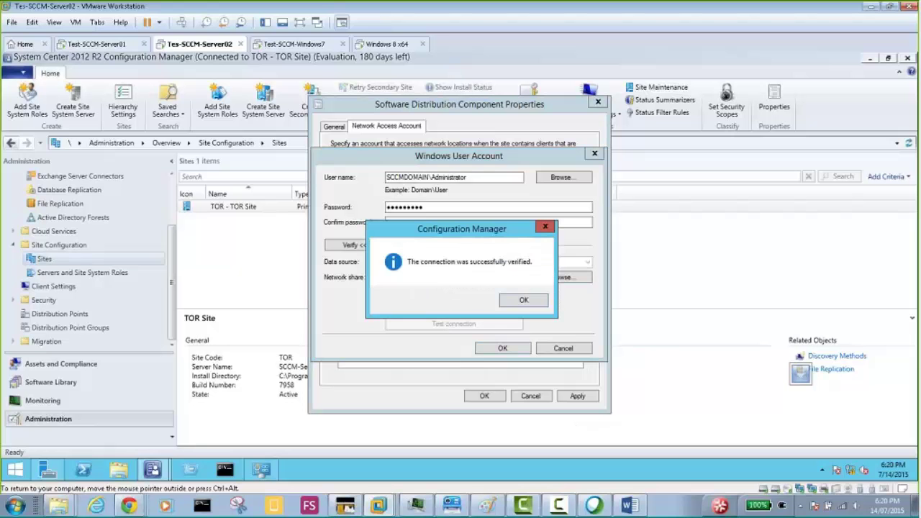
pyautogui.click(524, 301)
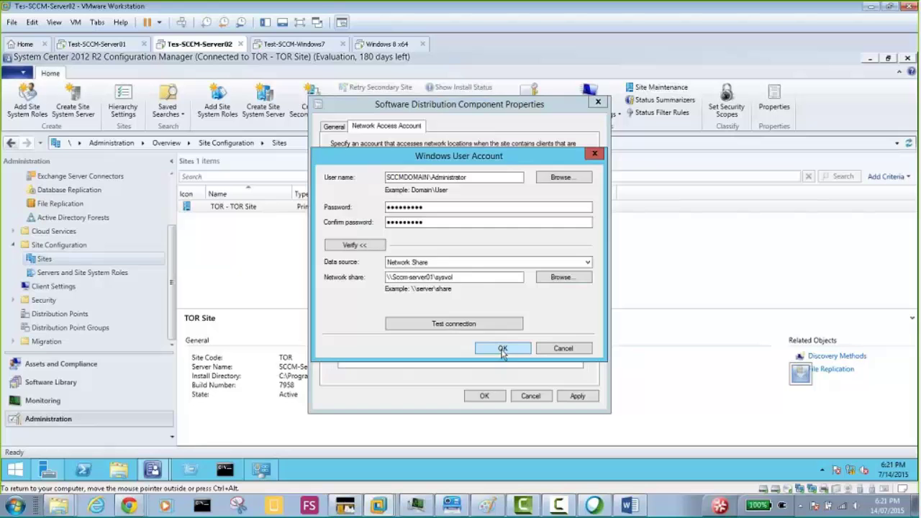
# Step: Confirm the Administrator account, then apply and close the Software Distribution properties
pyautogui.click(502, 349)
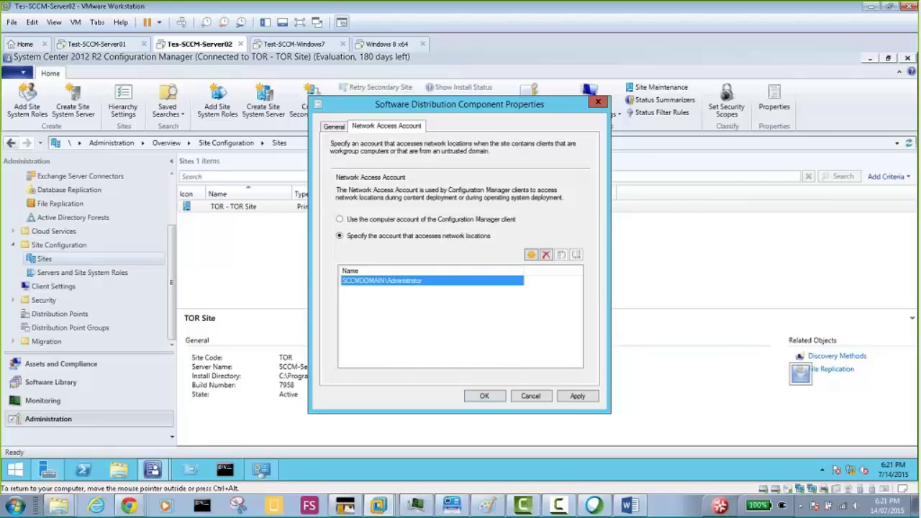
pyautogui.click(578, 396)
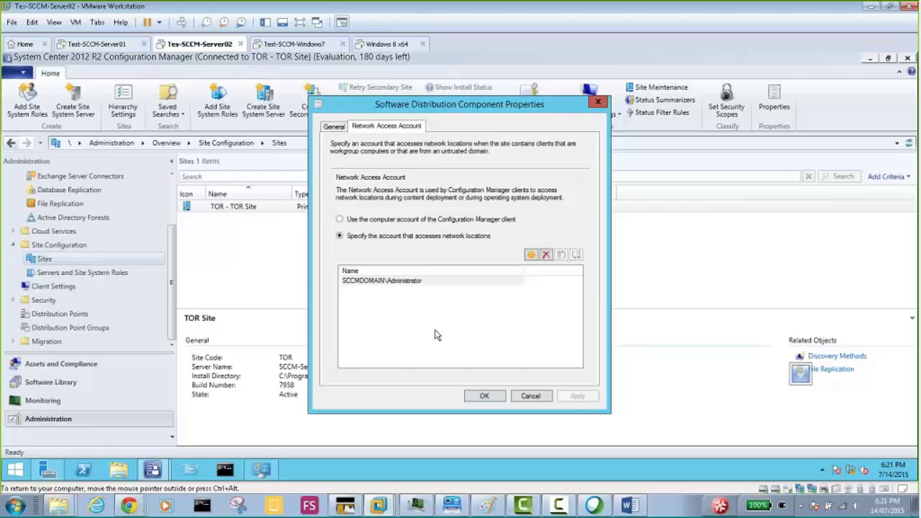
pyautogui.click(484, 397)
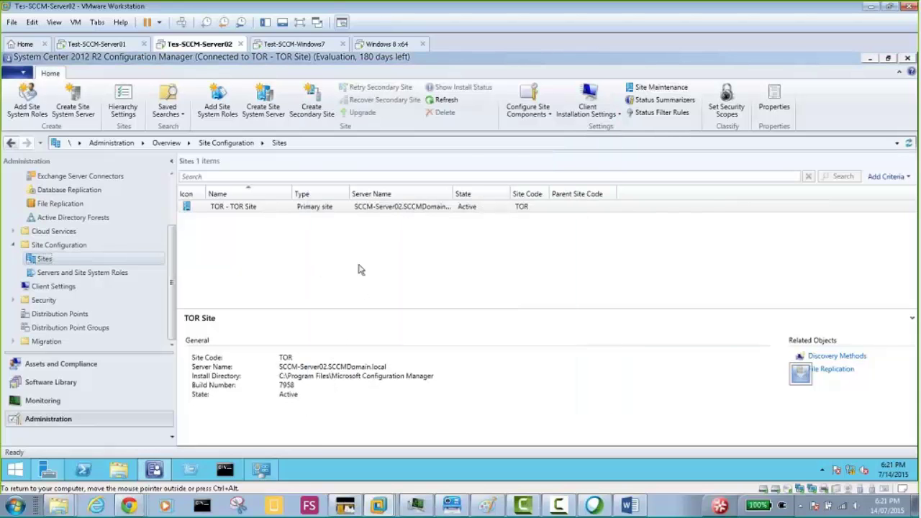
# Step: Review the Network Access Account steps in the Boot Images guide
pyautogui.moveTo(128, 506)
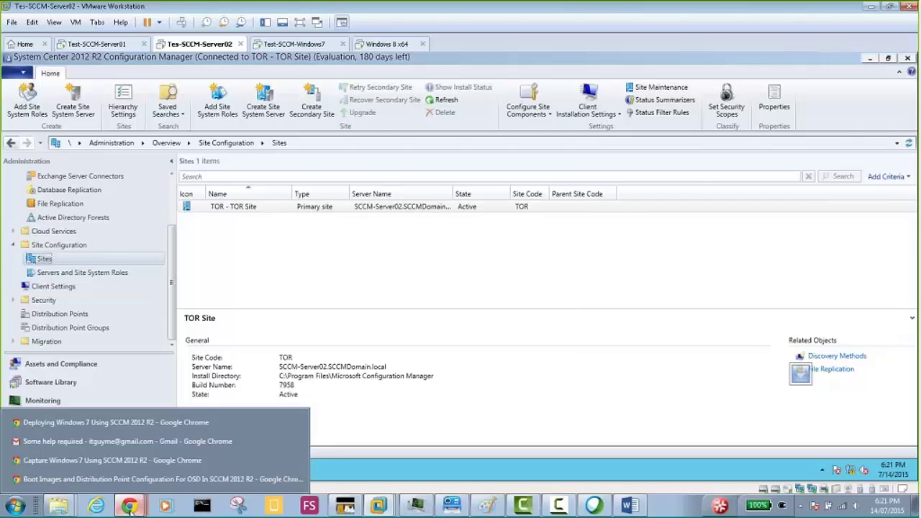
pyautogui.click(83, 480)
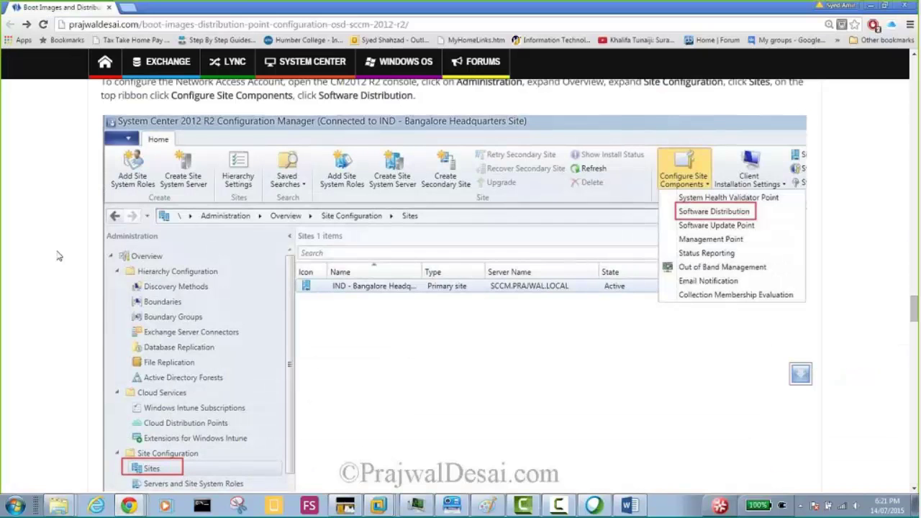
pyautogui.scroll(-2, 34, 250)
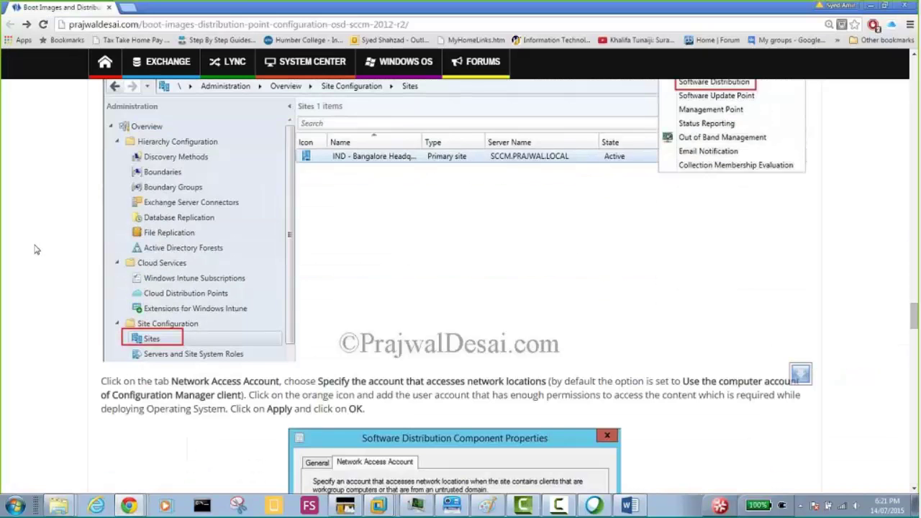
pyautogui.scroll(-10, 34, 249)
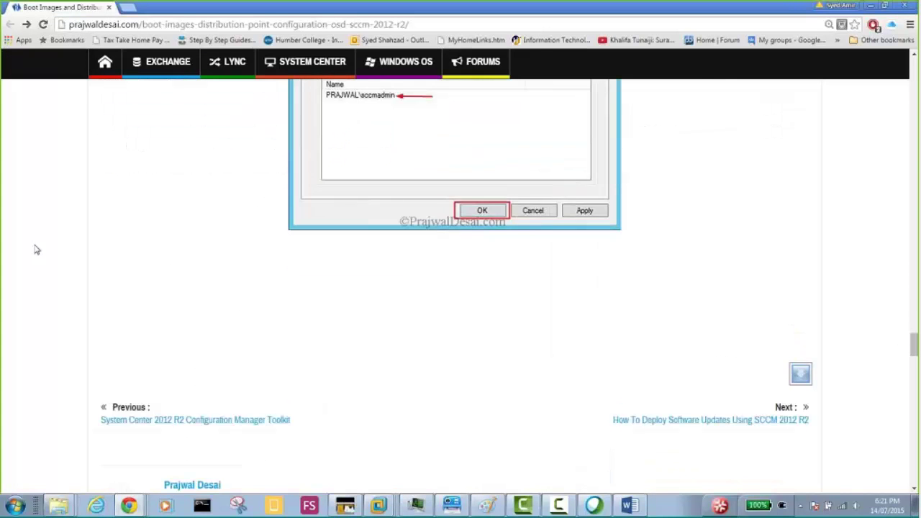
pyautogui.scroll(5, 34, 250)
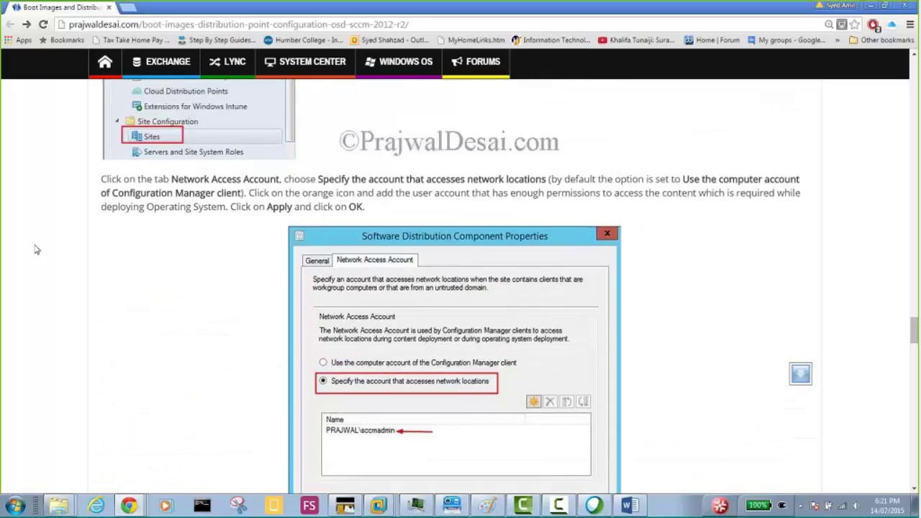
pyautogui.scroll(1, 34, 250)
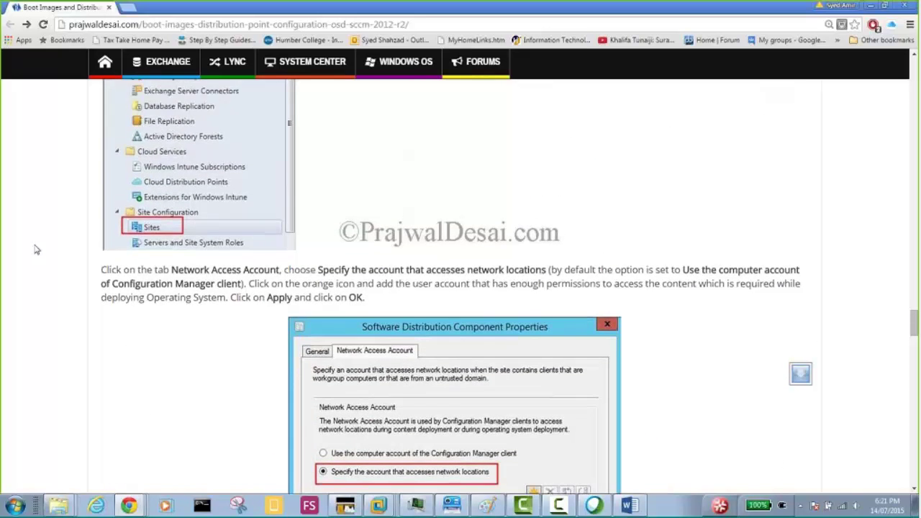
pyautogui.scroll(3, 34, 249)
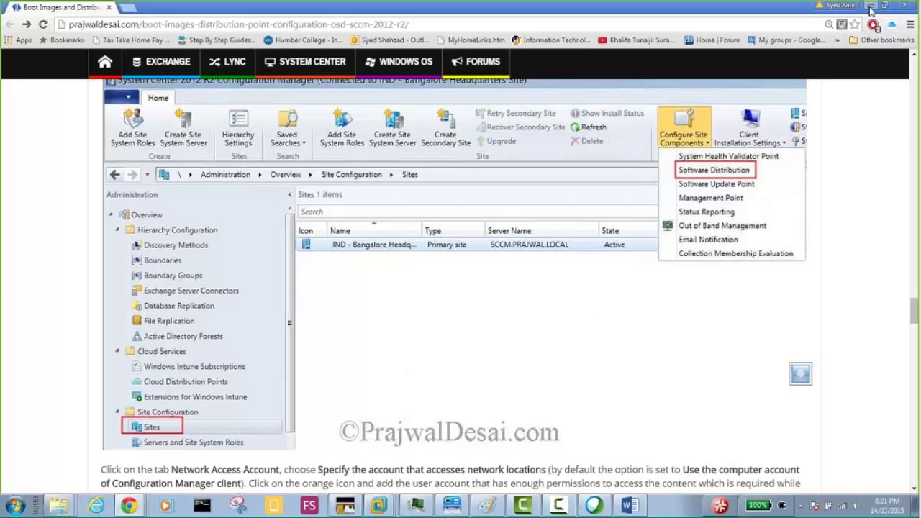
# Step: Minimize that guide and bring up the Capture Windows 7 Using SCCM 2012 R2 article
pyautogui.click(871, 8)
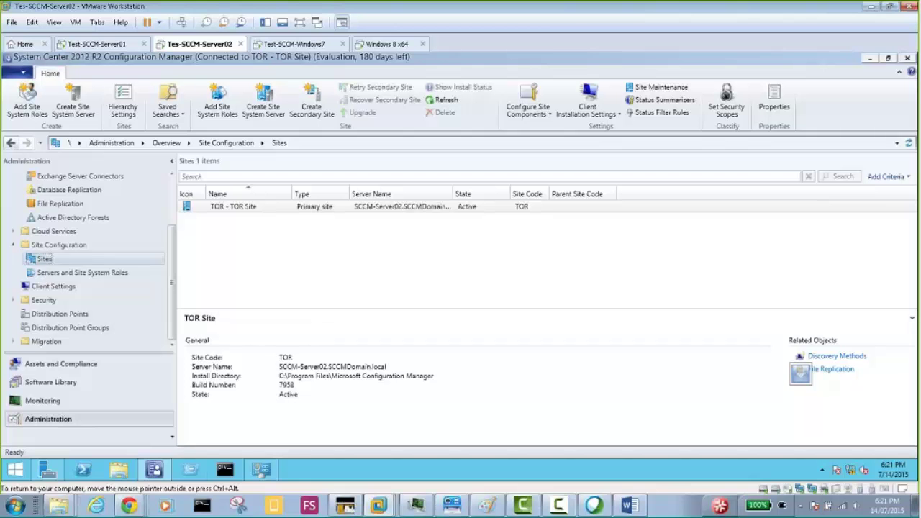
pyautogui.click(129, 507)
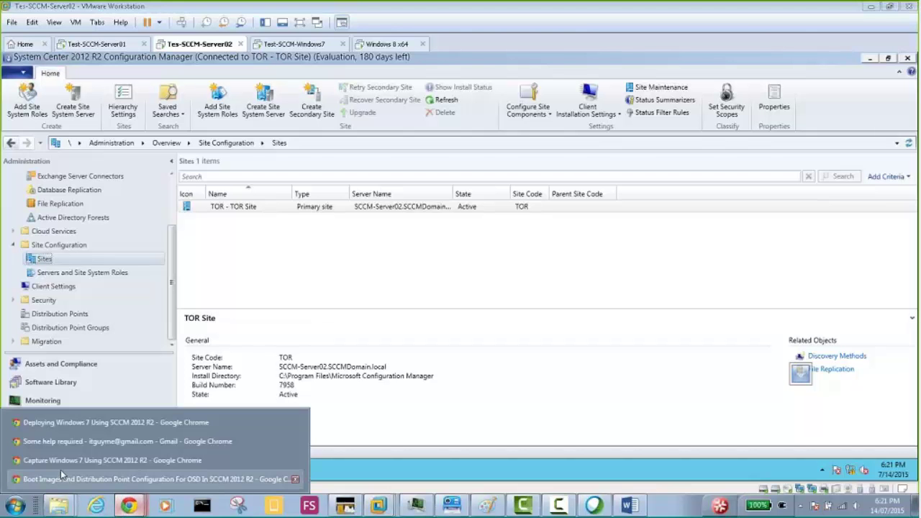
pyautogui.click(60, 461)
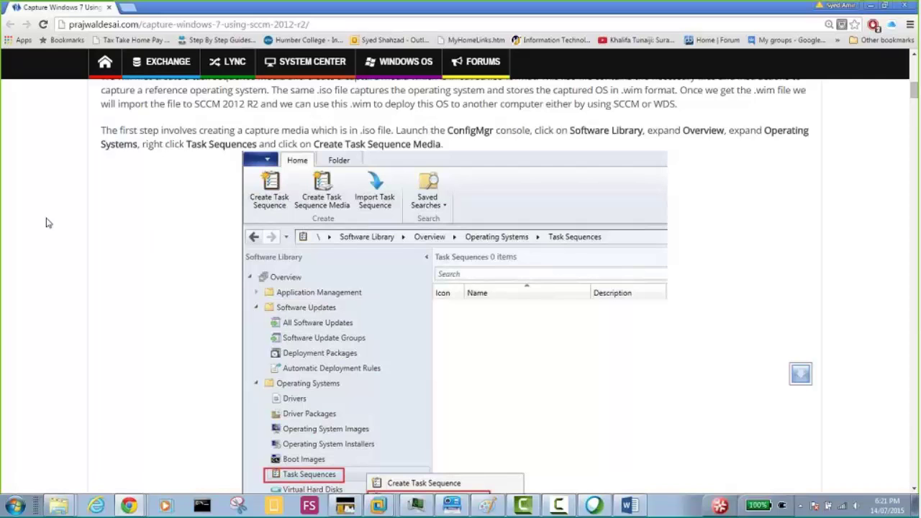
# Step: Scroll through the Capture Windows 7 article's first step on creating task sequence media
pyautogui.scroll(5, 46, 223)
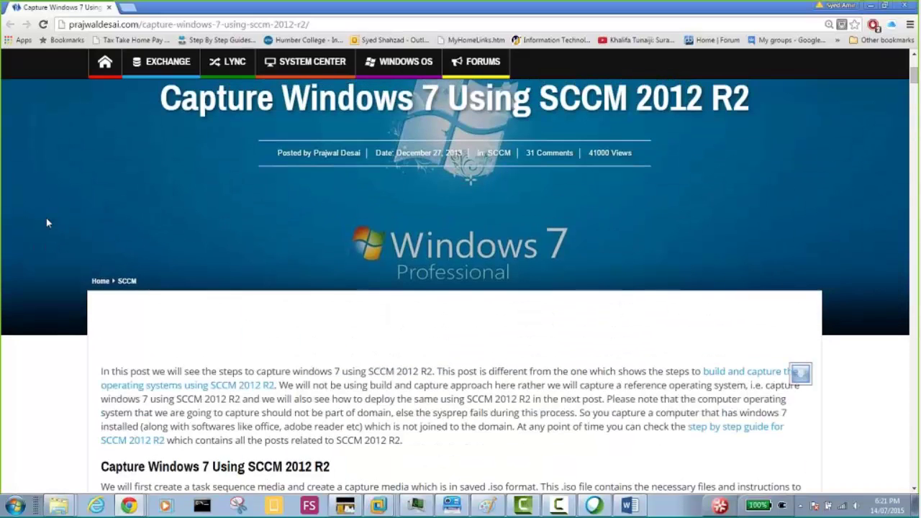
pyautogui.scroll(-1, 46, 223)
pyautogui.scroll(-1, 46, 223)
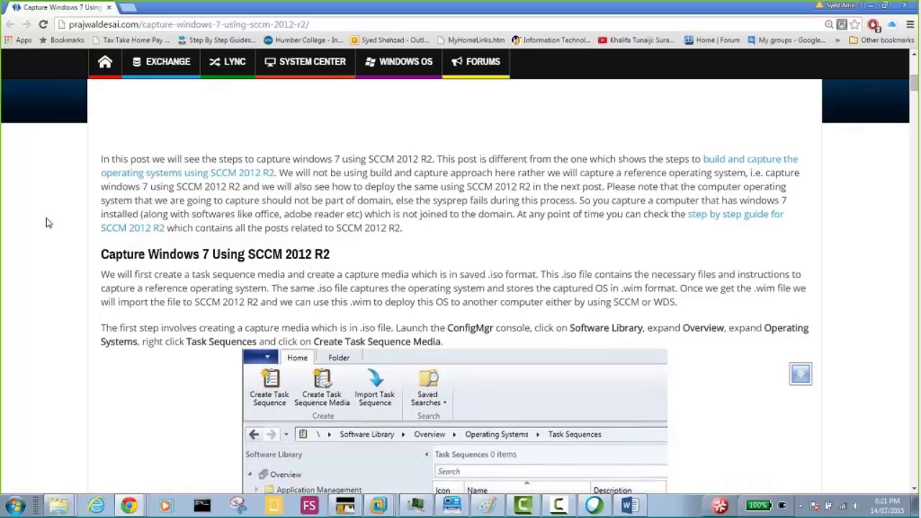
pyautogui.scroll(-1, 46, 222)
pyautogui.scroll(1, 46, 222)
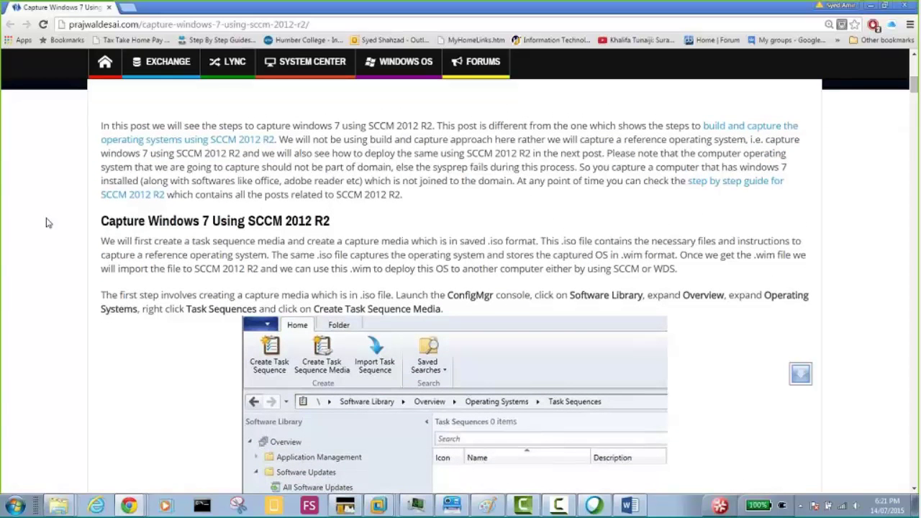
pyautogui.scroll(-1, 46, 222)
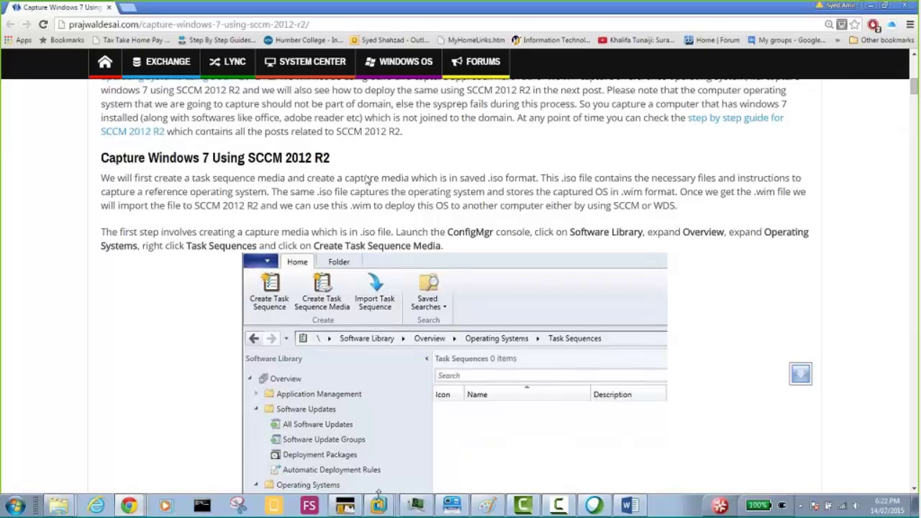
# Step: On the Windows 7 VM, open an administrator command prompt and start nslookup
pyautogui.moveTo(378, 506)
pyautogui.click(352, 403)
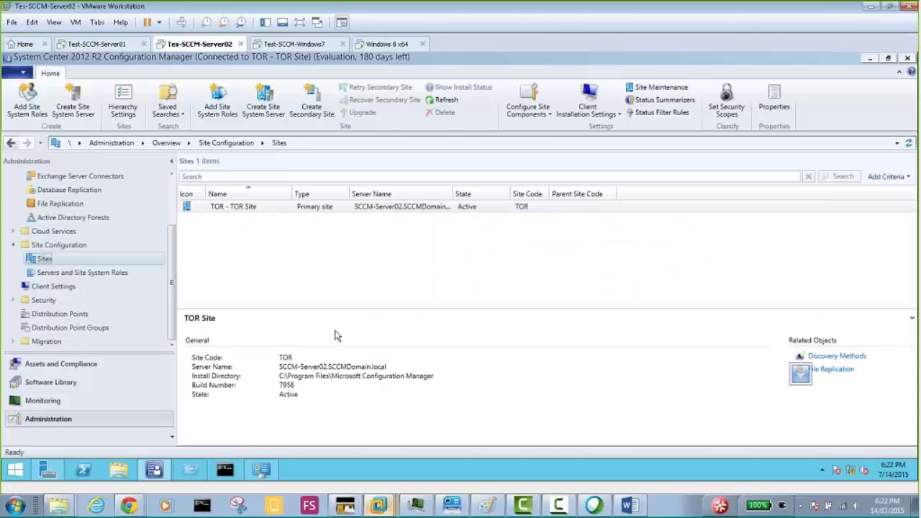
pyautogui.click(285, 44)
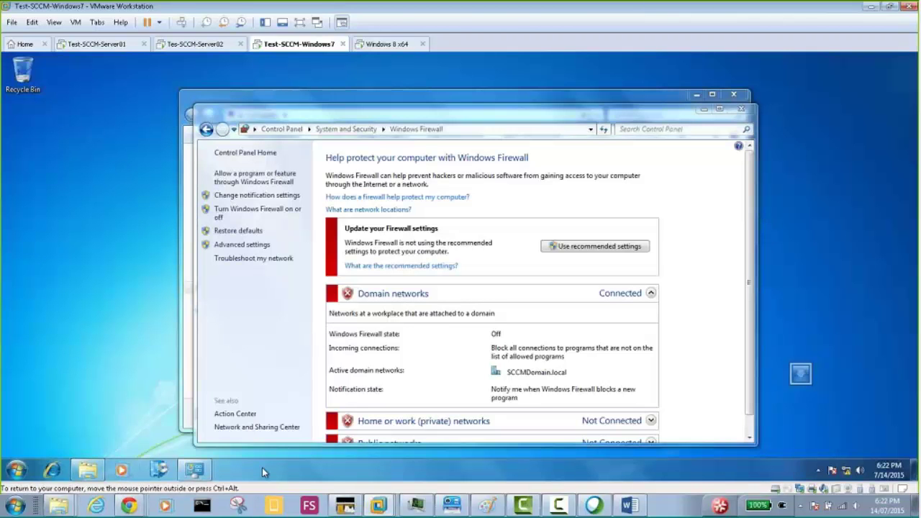
pyautogui.press('super+r')
pyautogui.press('Return')
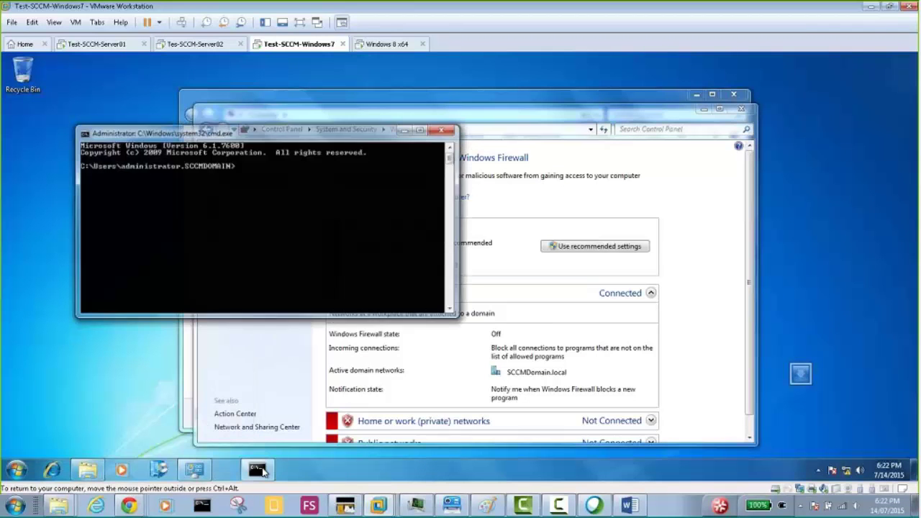
pyautogui.write('nslookup')
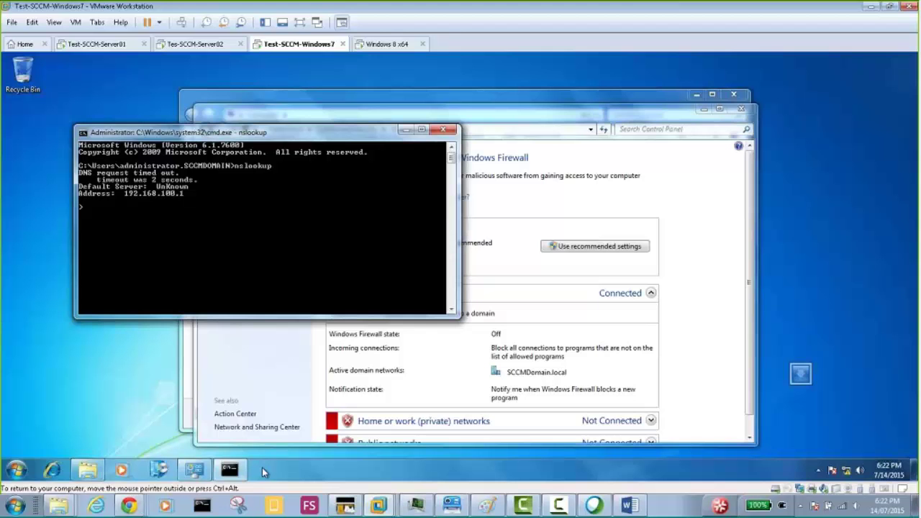
# Step: Check Server01's Ethernet0 IP details, then stop the nslookup session on Windows 7
pyautogui.click(101, 46)
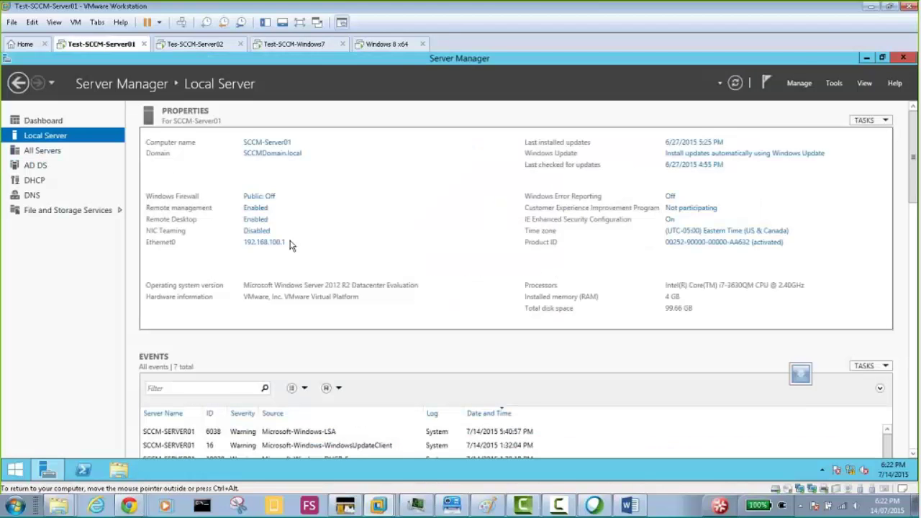
pyautogui.click(263, 243)
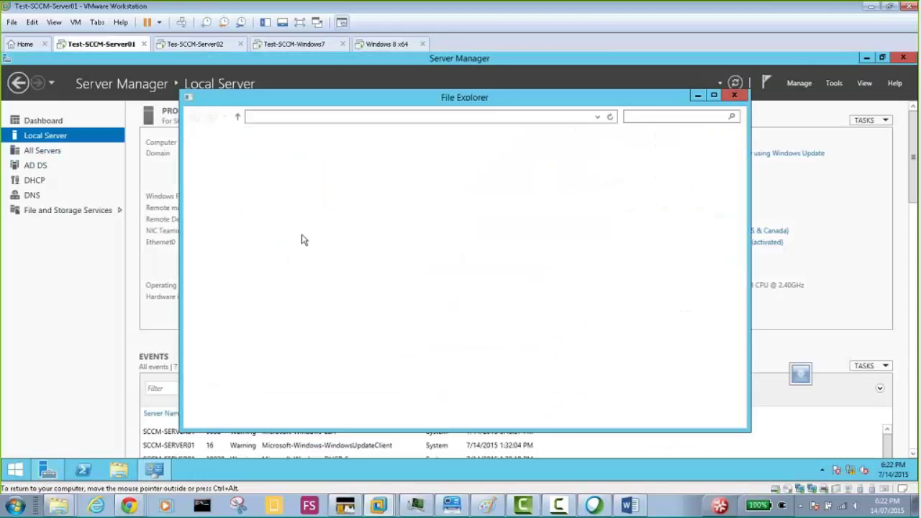
pyautogui.doubleClick(256, 176)
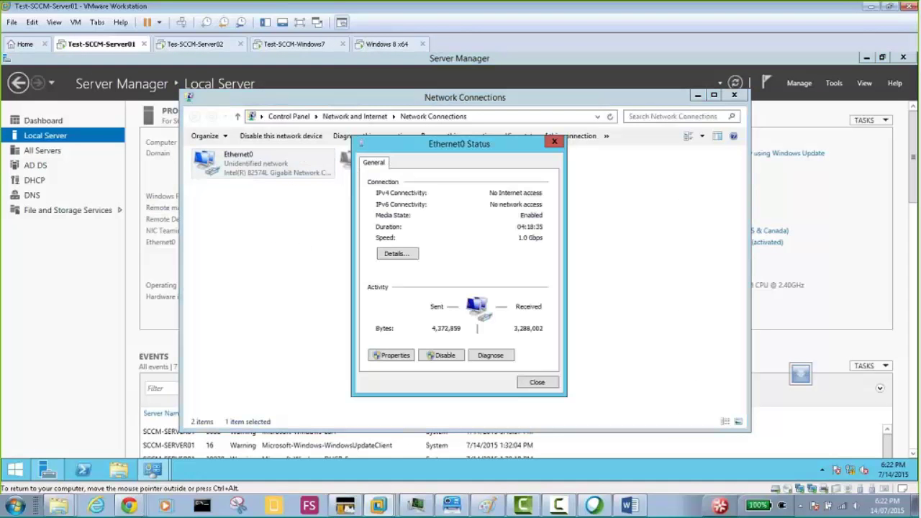
pyautogui.click(393, 253)
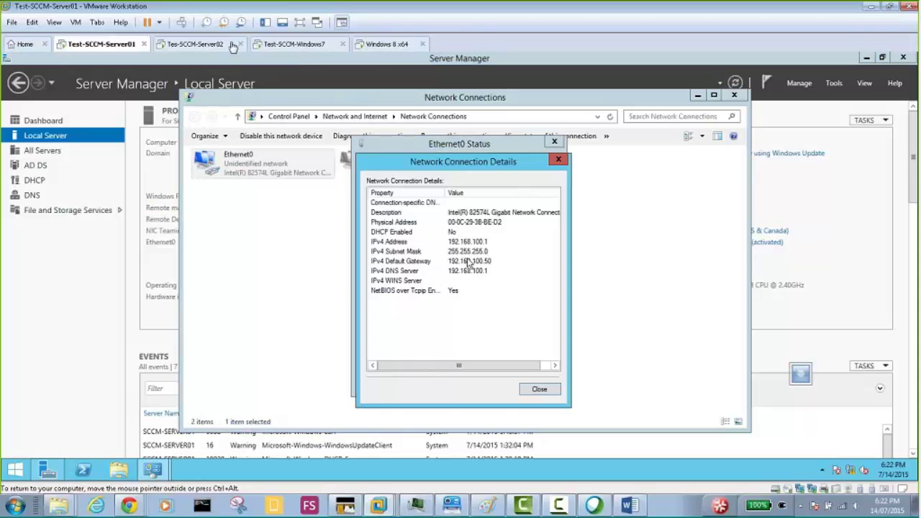
pyautogui.click(302, 47)
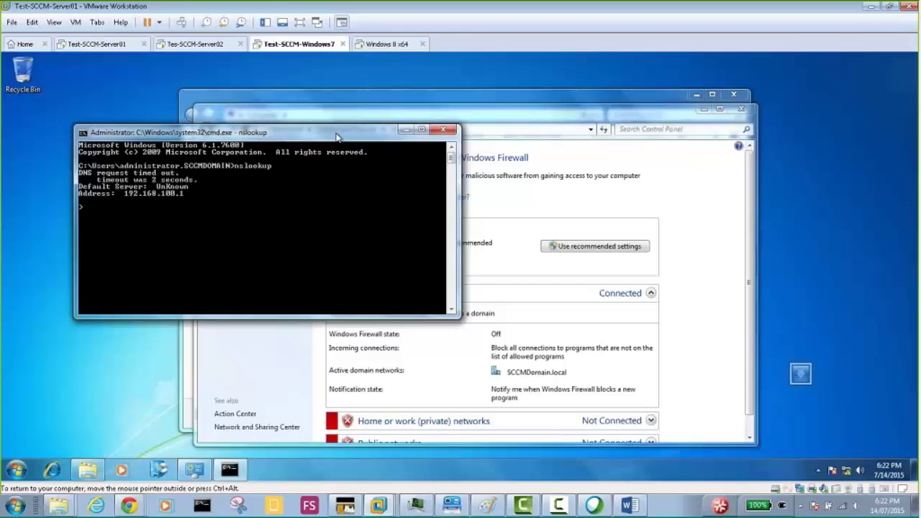
pyautogui.hotkey('ctrl', 'c')
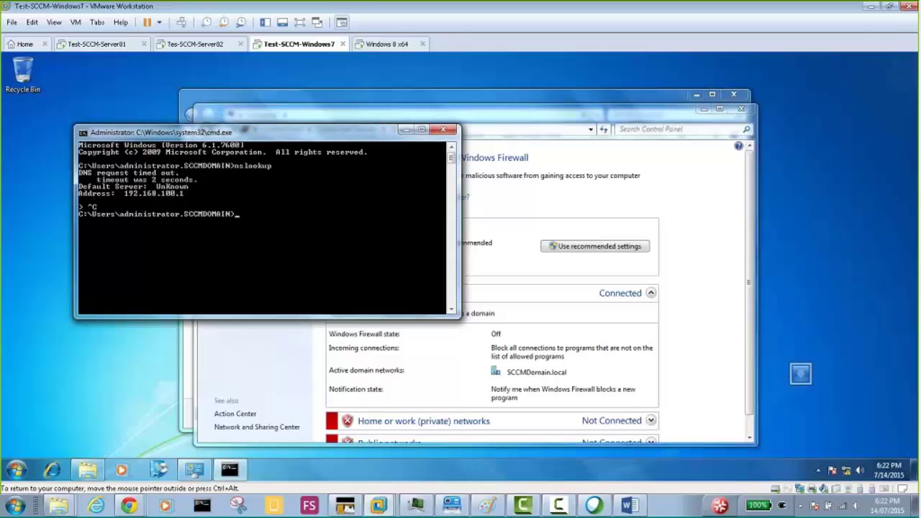
# Step: Open a command prompt on the Windows 8 VM, then minimize the Windows 7 prompt
pyautogui.click(389, 44)
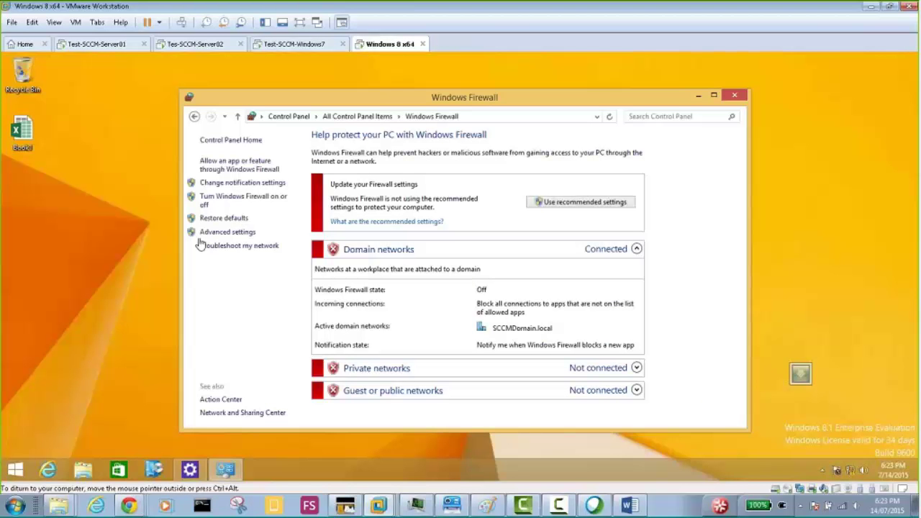
pyautogui.press('super+r')
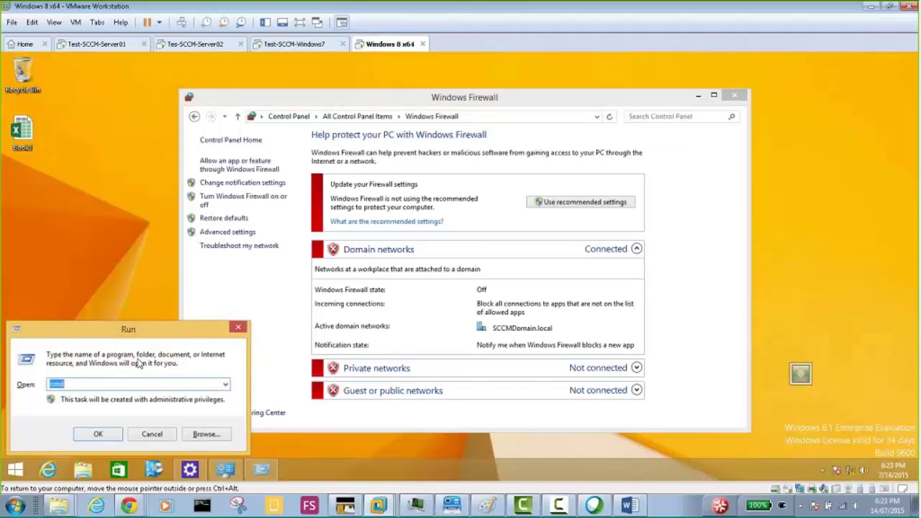
pyautogui.press('Return')
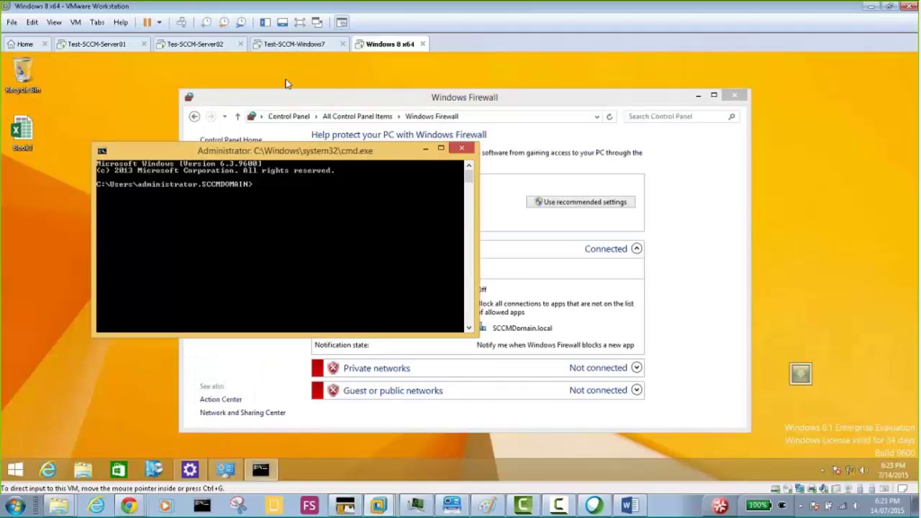
pyautogui.click(286, 44)
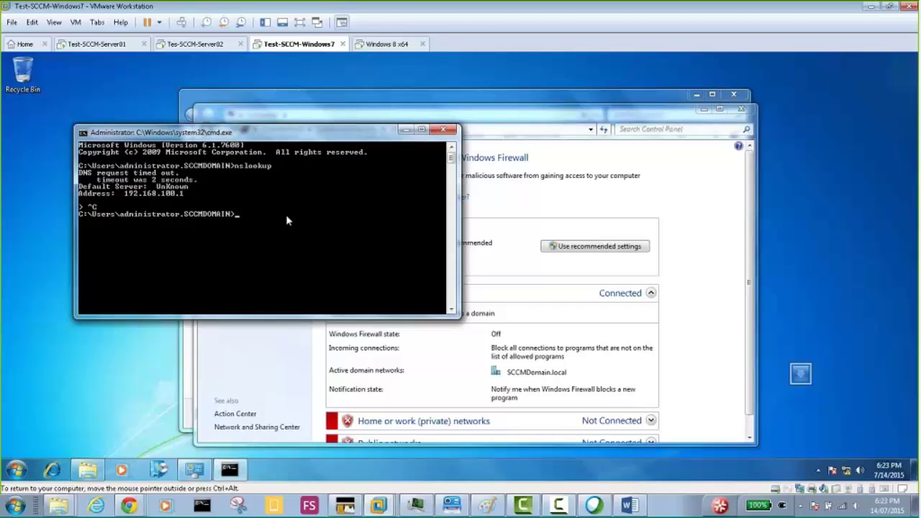
pyautogui.click(407, 131)
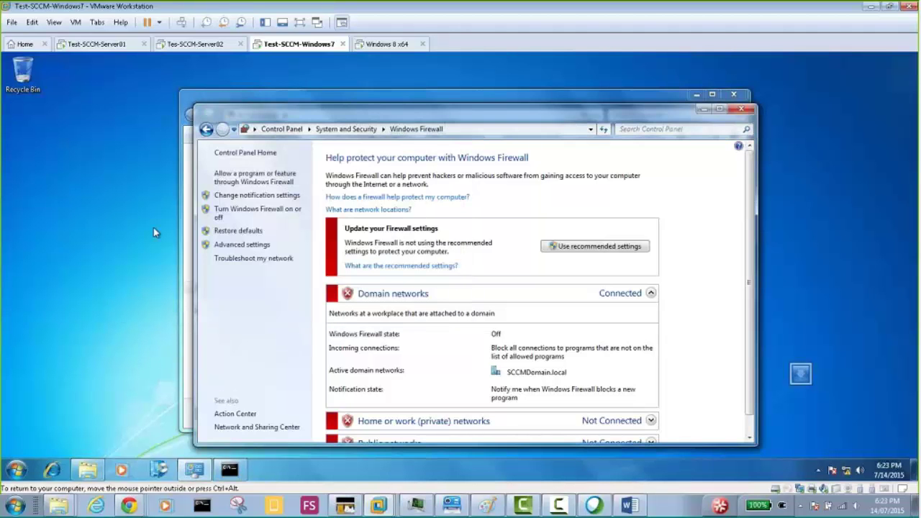
# Step: Show the Windows 7 desktop, open Computer, and run 'sysprep' to open its System32 folder
pyautogui.press('super+d')
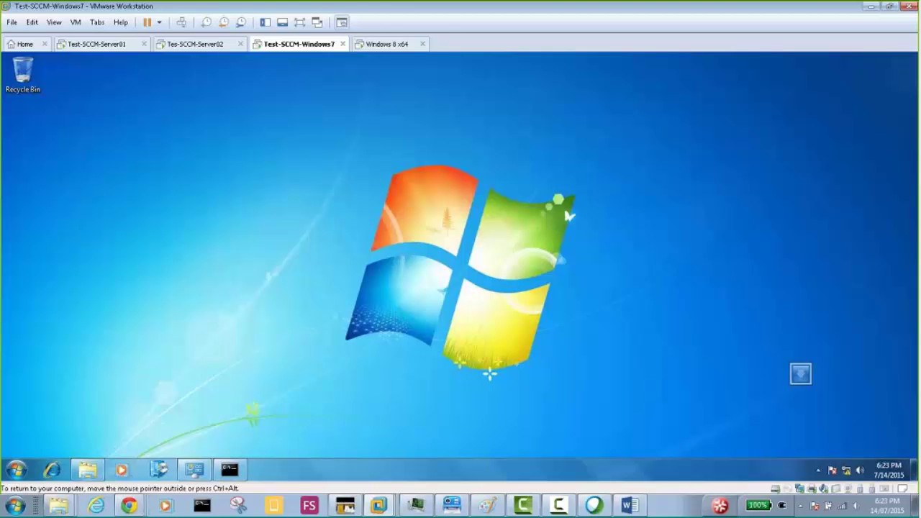
pyautogui.click(88, 470)
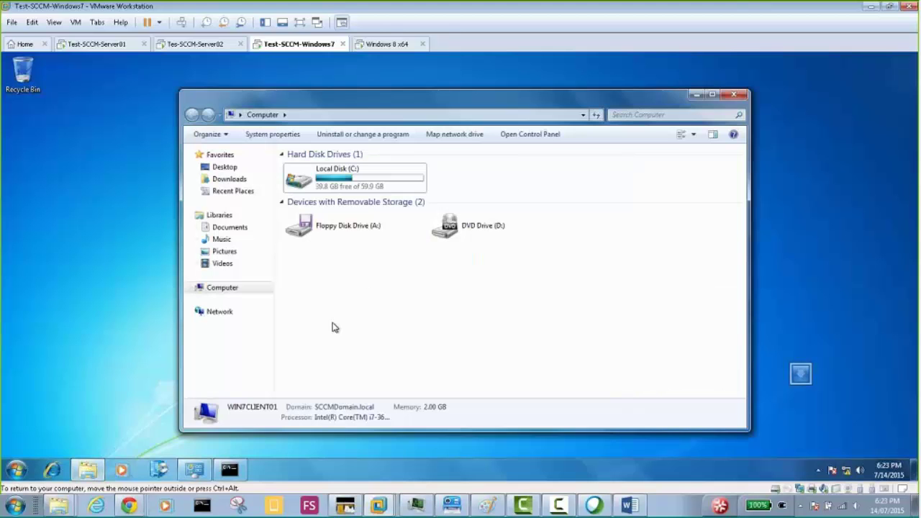
pyautogui.press('super+r')
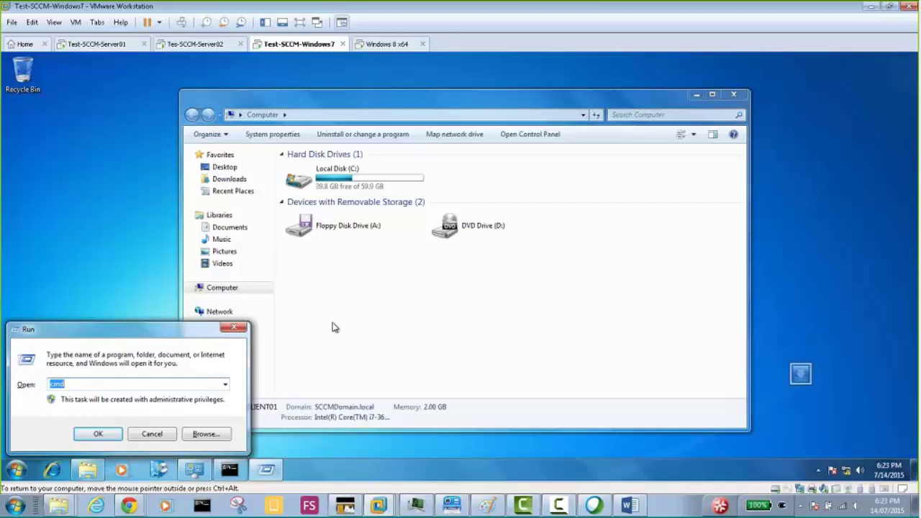
pyautogui.write('sysprep')
pyautogui.click(87, 442)
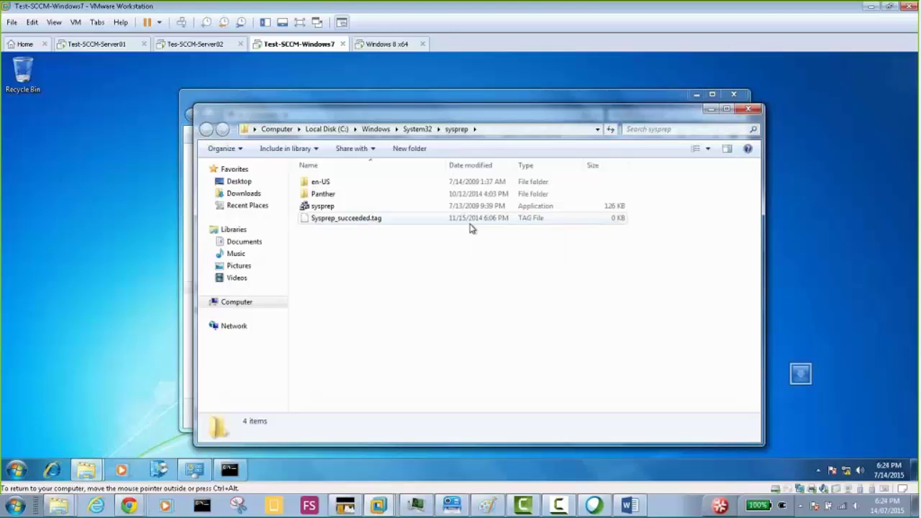
# Step: Try opening Sysprep_succeeded.tag in the sysprep folder, then cancel and dismiss its context menu
pyautogui.doubleClick(328, 222)
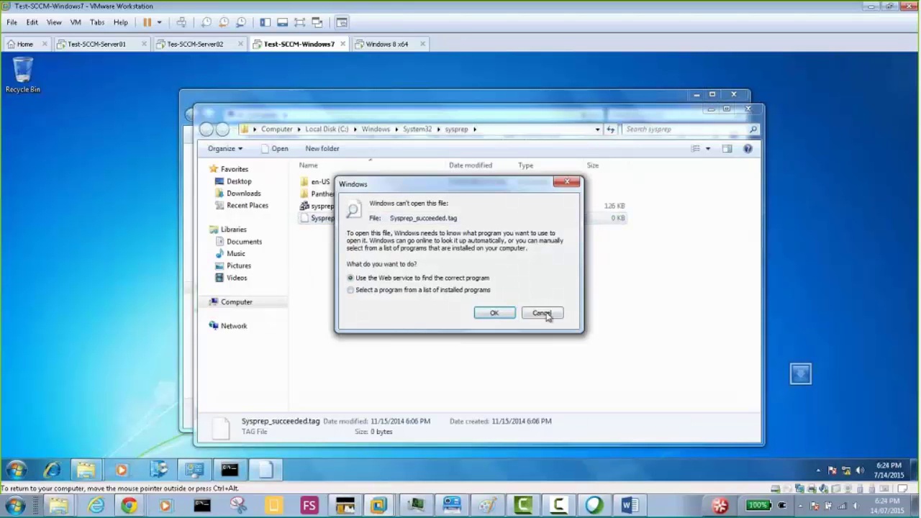
pyautogui.click(435, 290)
pyautogui.click(541, 313)
pyautogui.rightClick(327, 222)
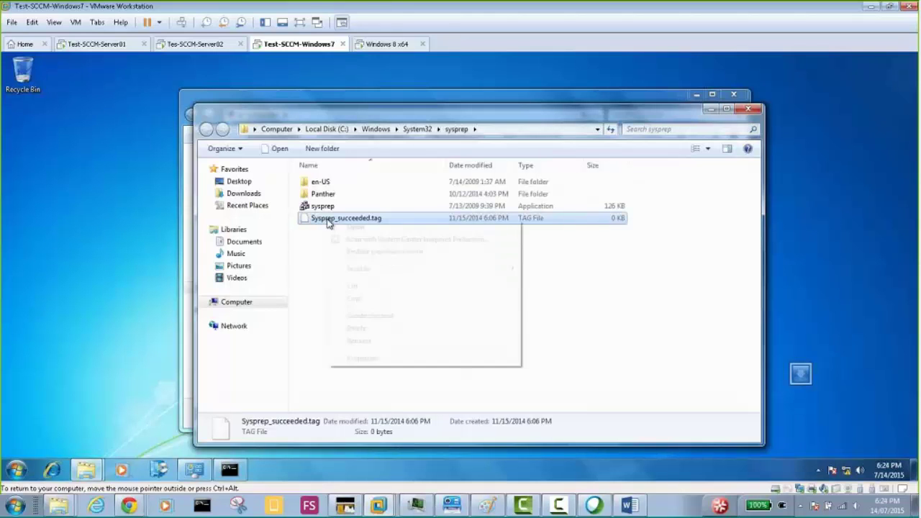
pyautogui.click(596, 340)
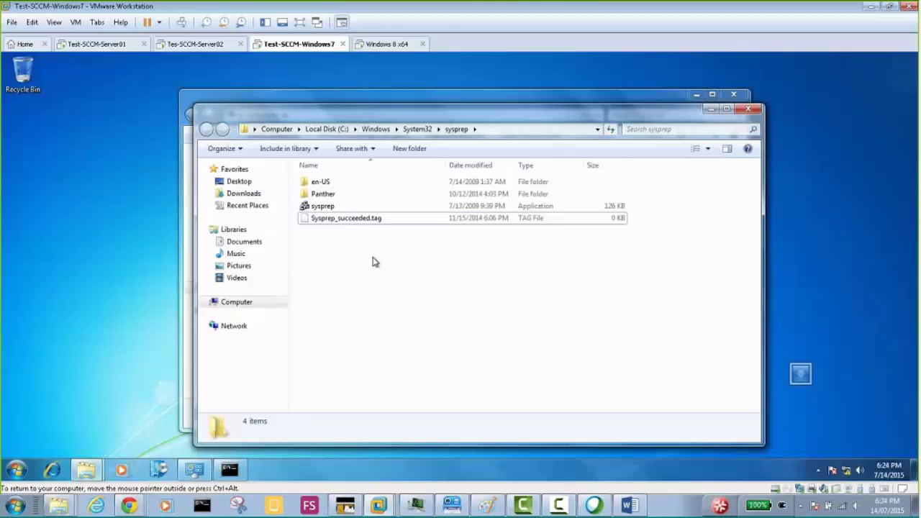
# Step: Start a Typical new virtual machine installing from the Windows 7 Enterprise 64bit ISO
pyautogui.click(24, 45)
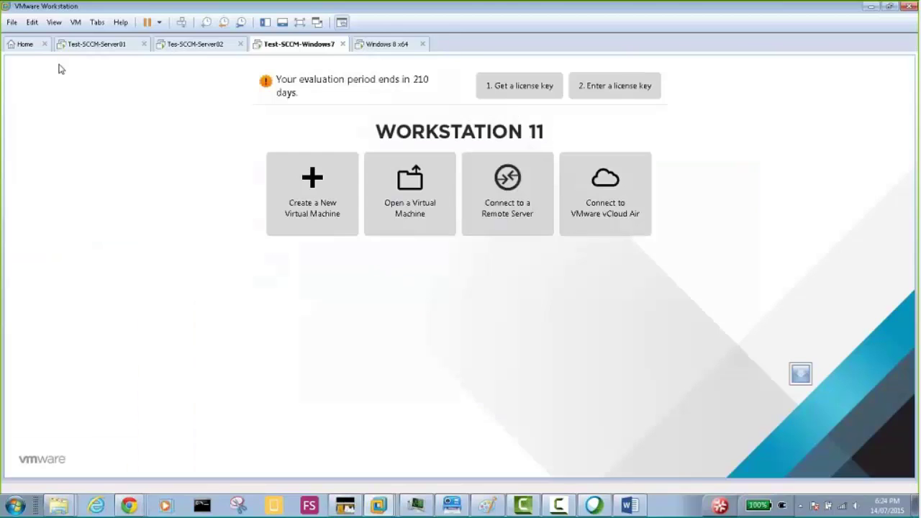
pyautogui.click(312, 200)
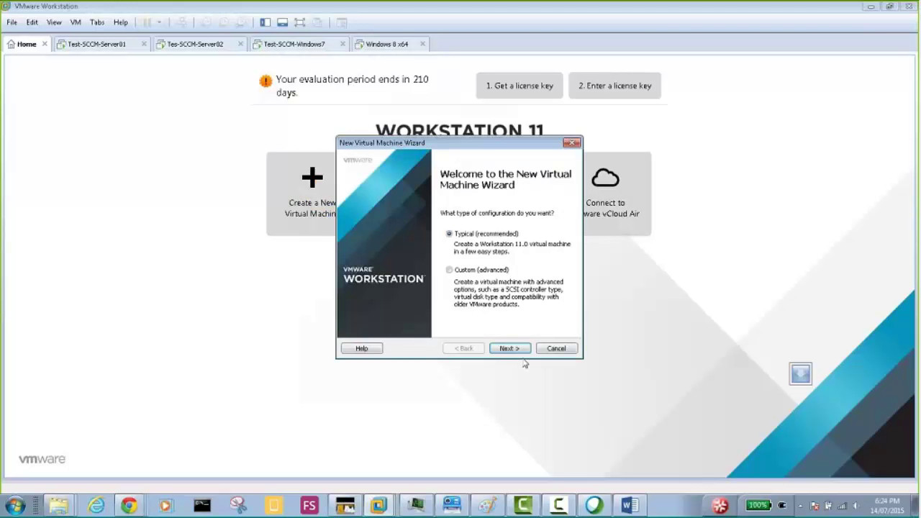
pyautogui.click(511, 349)
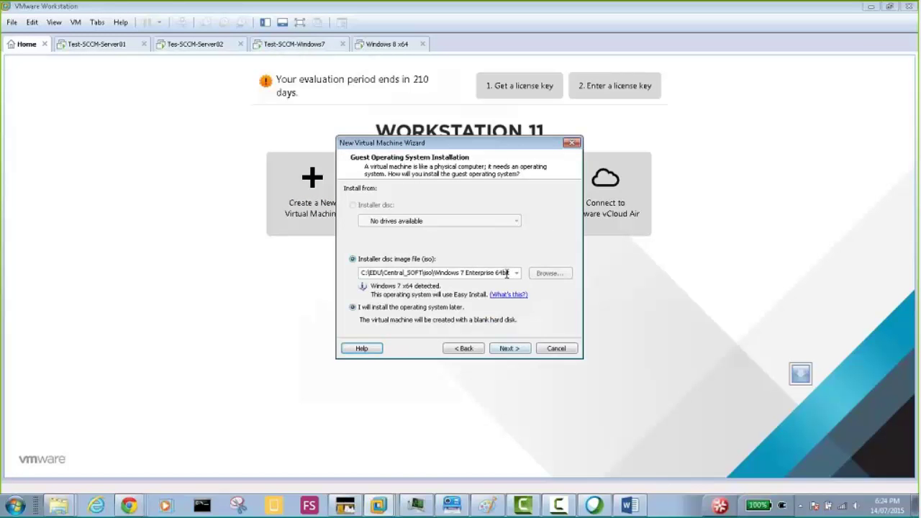
pyautogui.click(548, 277)
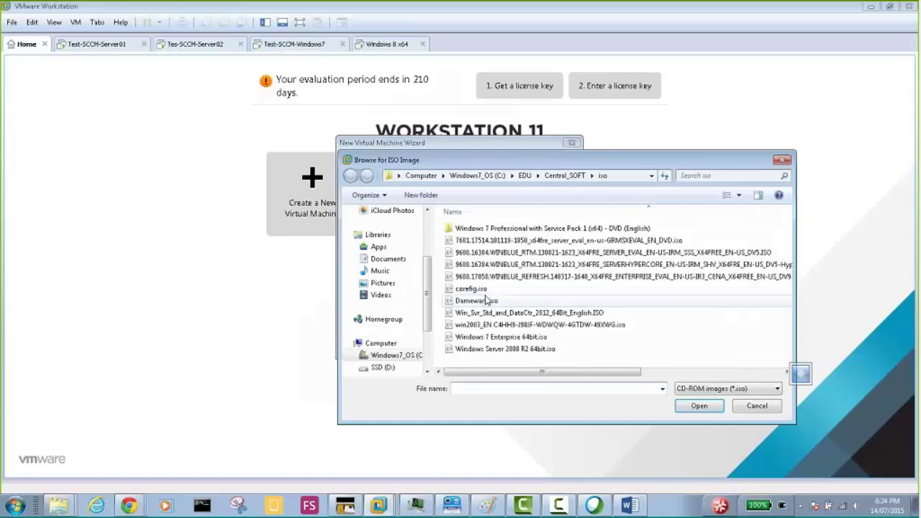
pyautogui.click(757, 407)
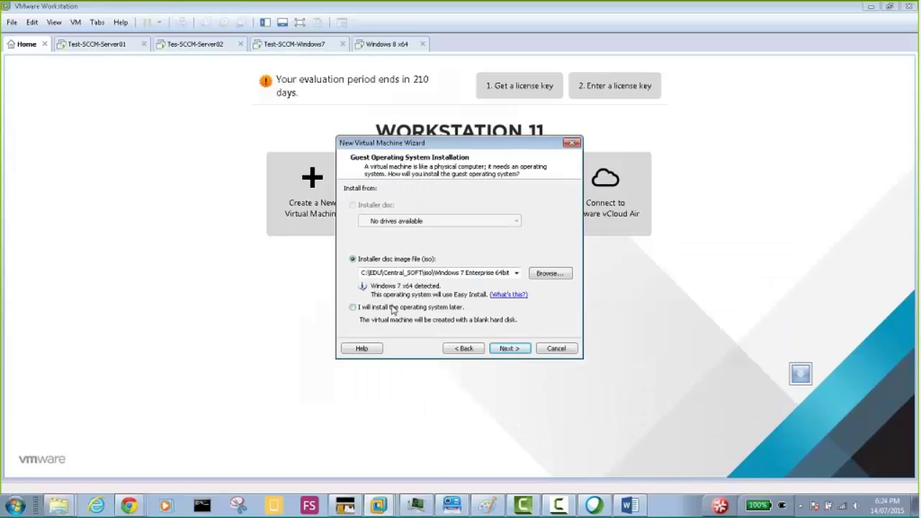
# Step: Keep Windows 7 Enterprise as the Easy Install version and continue without a product key
pyautogui.click(511, 349)
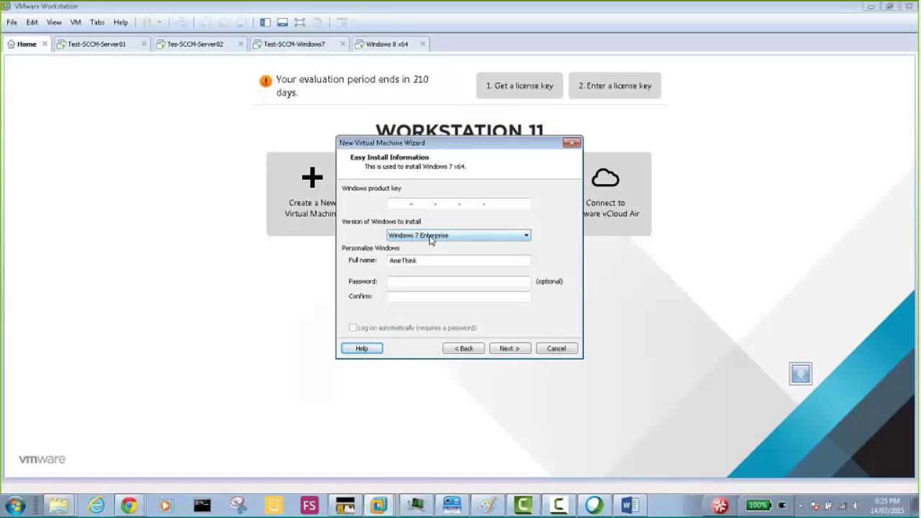
pyautogui.click(430, 237)
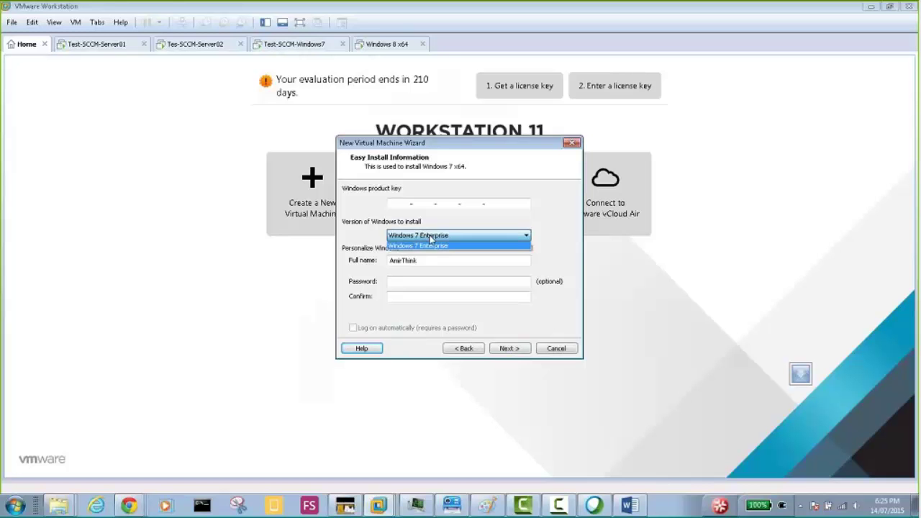
pyautogui.click(430, 245)
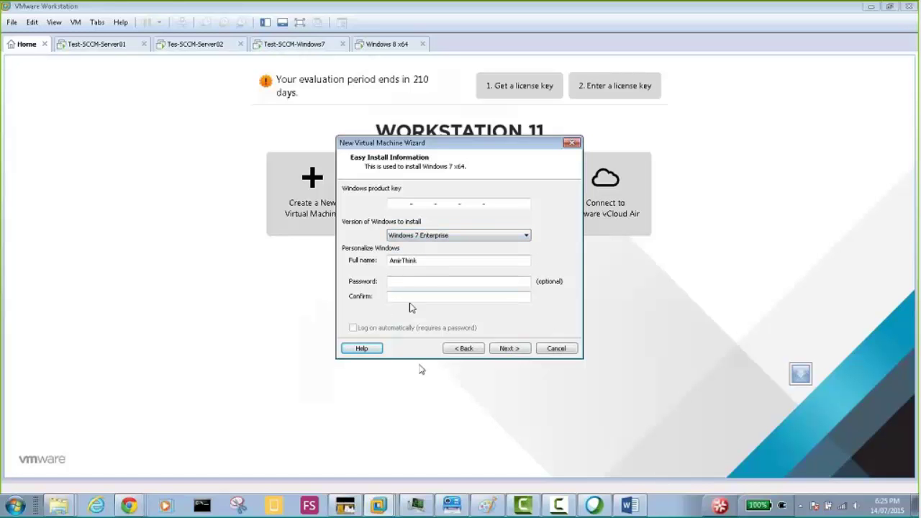
pyautogui.click(523, 346)
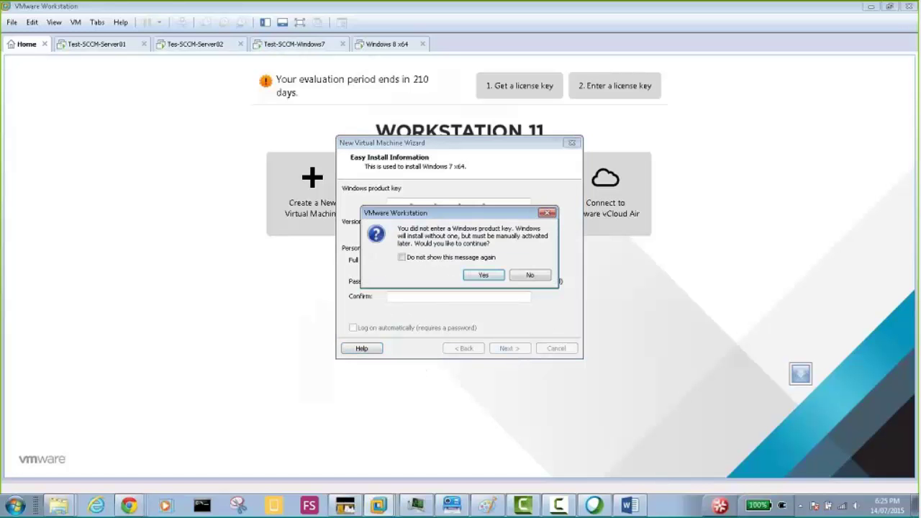
pyautogui.click(482, 277)
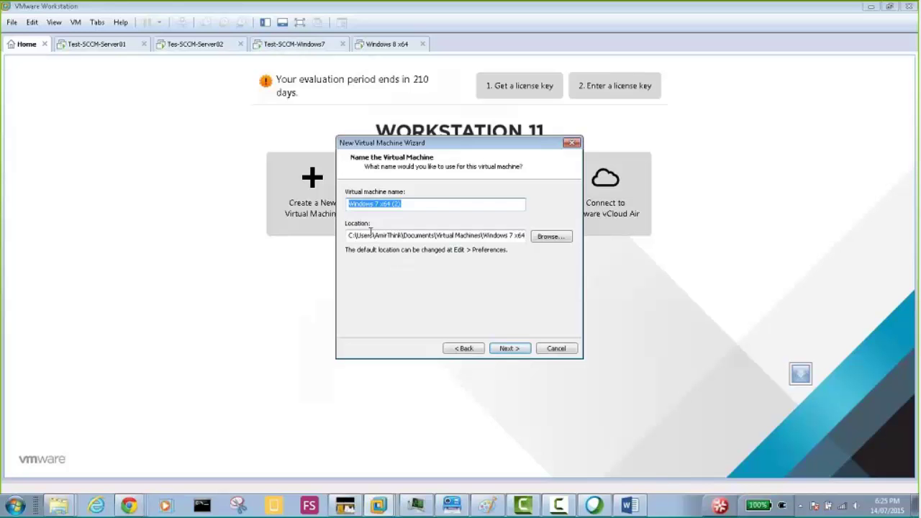
# Step: Move the VM location to drive d: ending in -Sccm-Second and keep the 60 GB split disk
pyautogui.moveTo(354, 236); pyautogui.dragTo(334, 236)
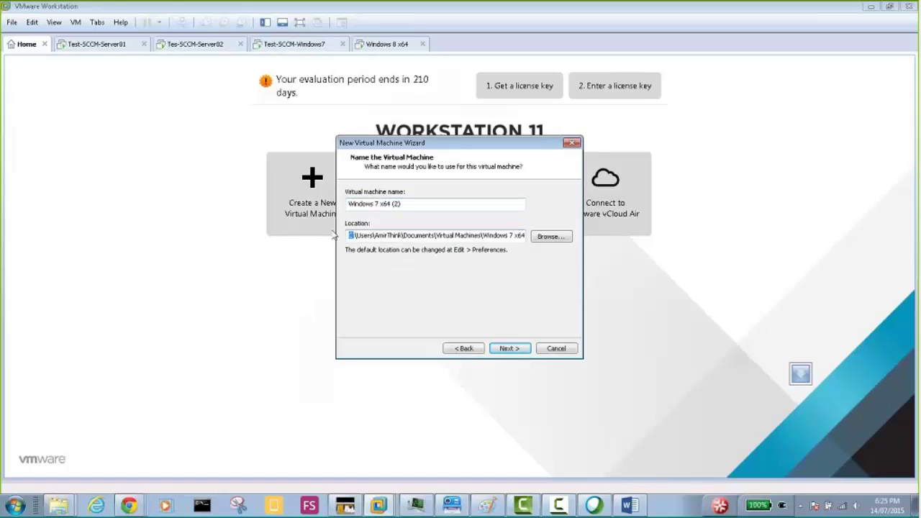
pyautogui.write('d')
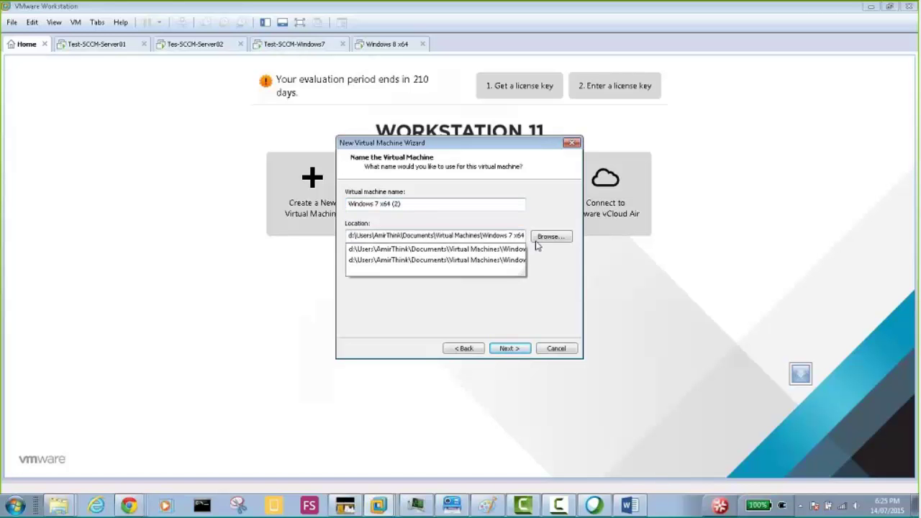
pyautogui.click(547, 270)
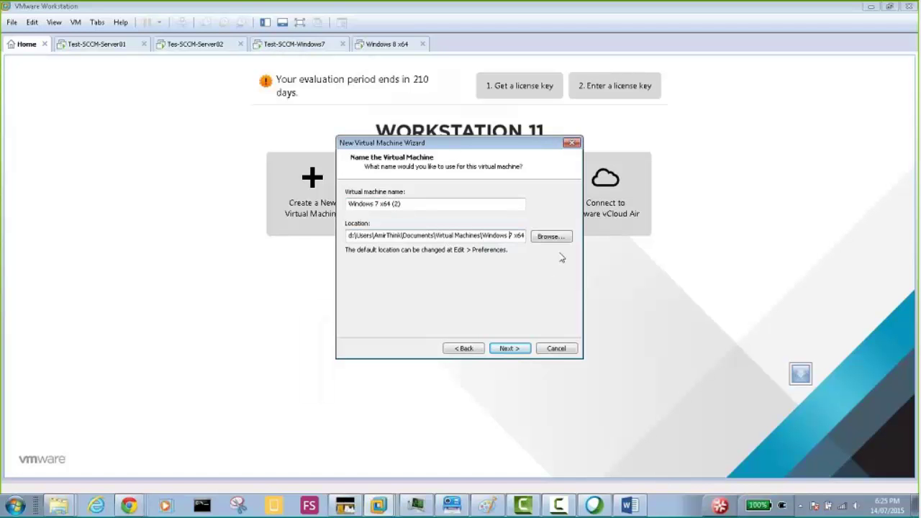
pyautogui.press('End')
pyautogui.write('-Sccm')
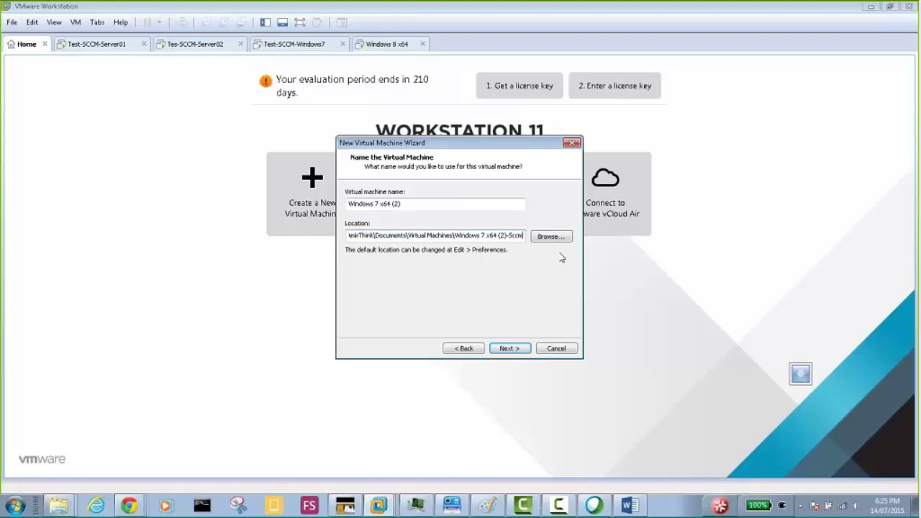
pyautogui.write('-Second')
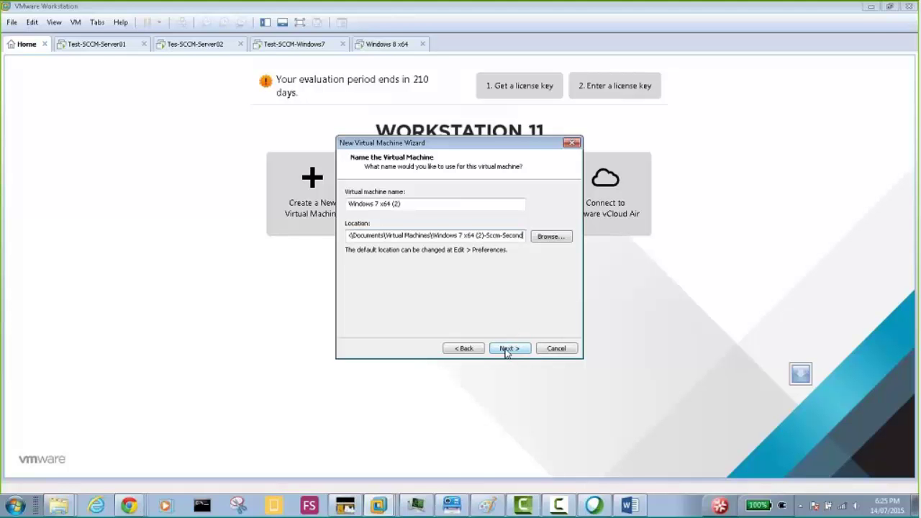
pyautogui.click(507, 349)
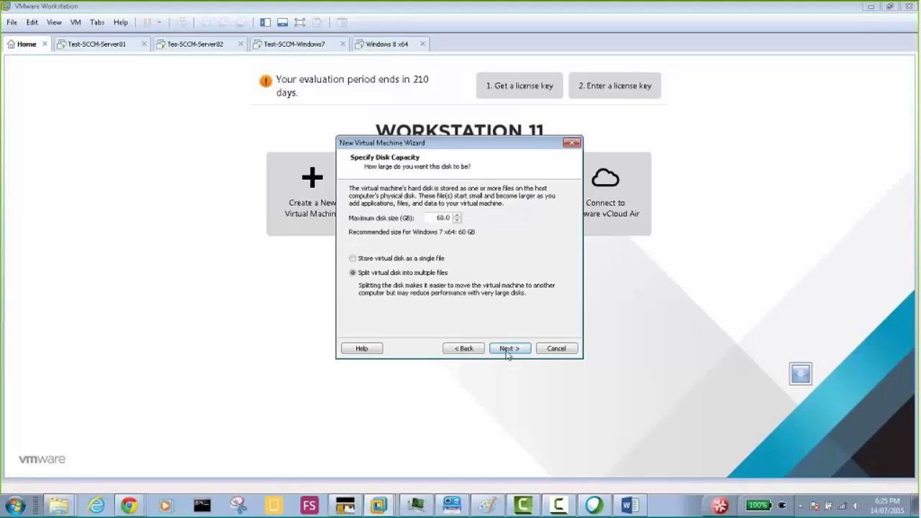
pyautogui.click(509, 350)
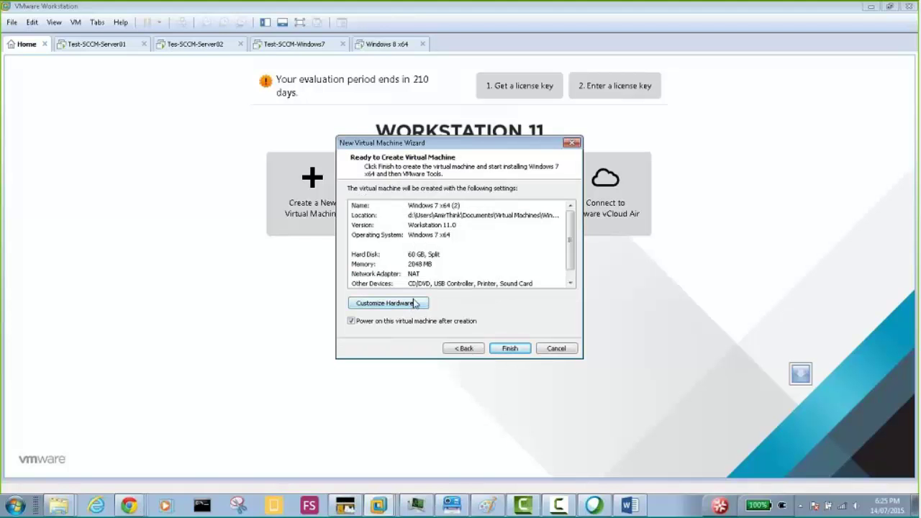
# Step: Connect the network adapter to custom VMnet12 and finish creating Windows 7 x64 (2)
pyautogui.click(411, 303)
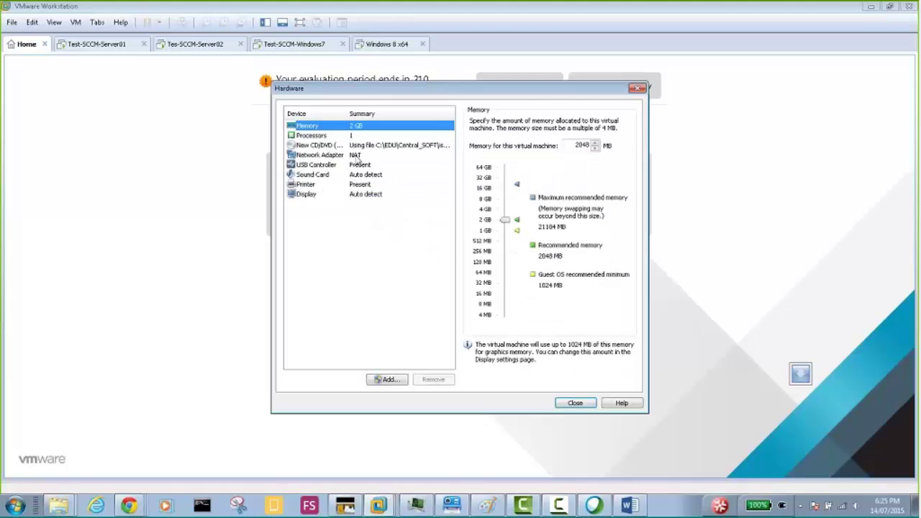
pyautogui.click(358, 157)
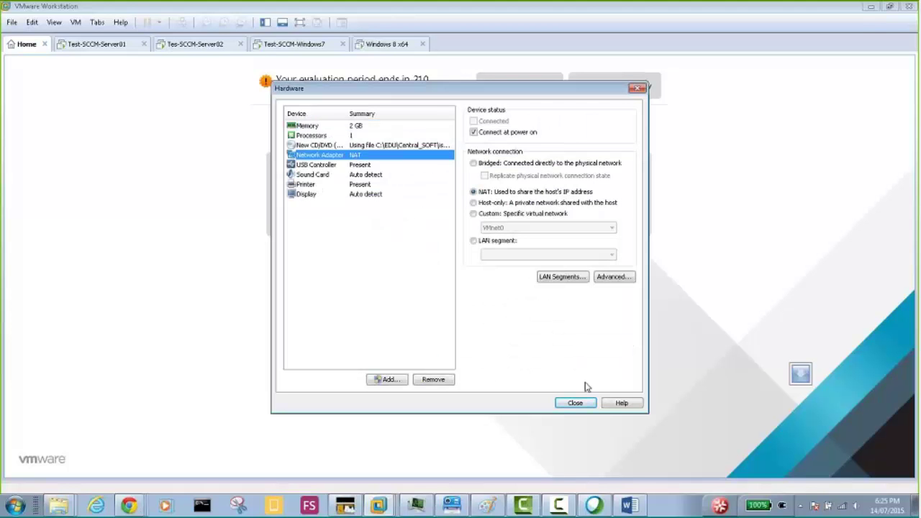
pyautogui.click(474, 214)
pyautogui.click(547, 228)
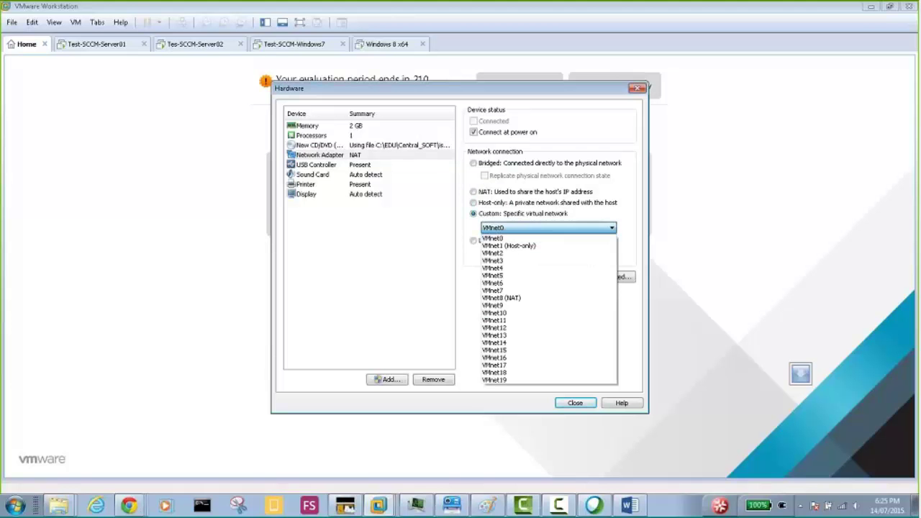
pyautogui.click(509, 329)
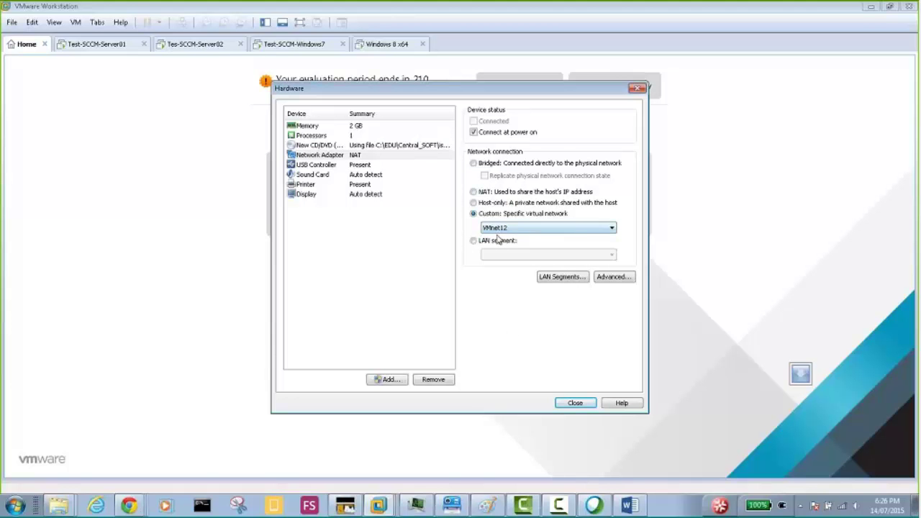
pyautogui.click(566, 404)
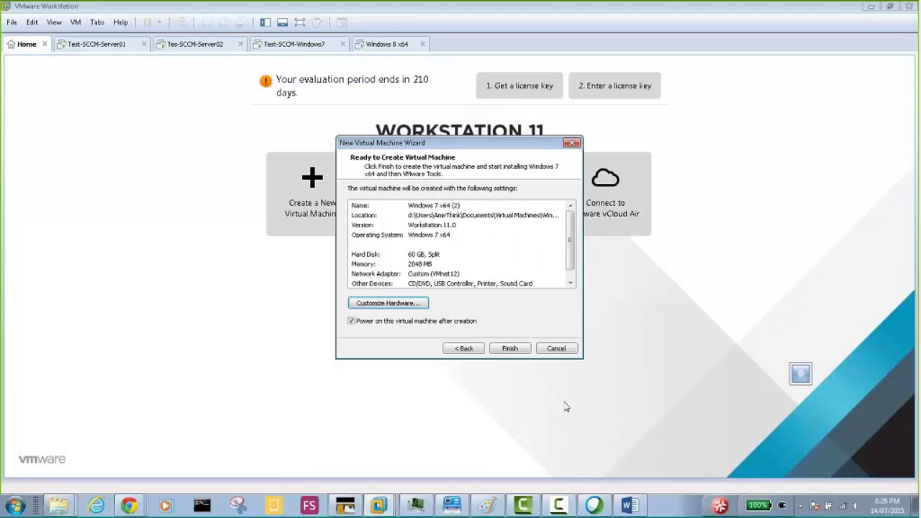
pyautogui.click(512, 351)
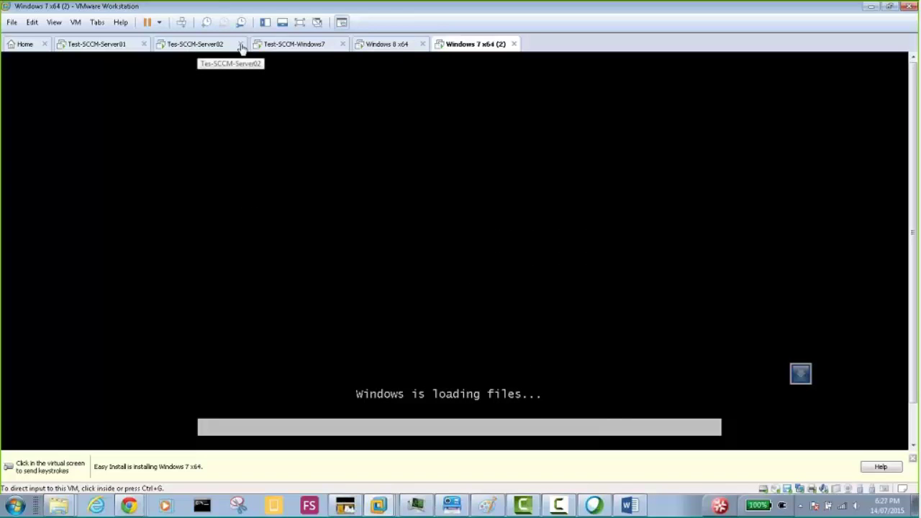
# Step: Check the new machine's Starting Windows screen, then return to the Tes-SCCM-Server02 console
pyautogui.click(203, 44)
pyautogui.click(472, 46)
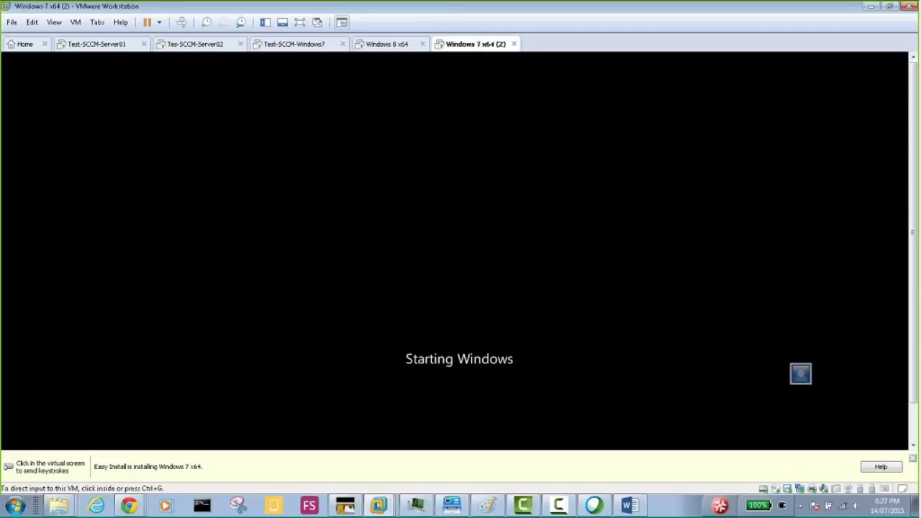
pyautogui.click(195, 45)
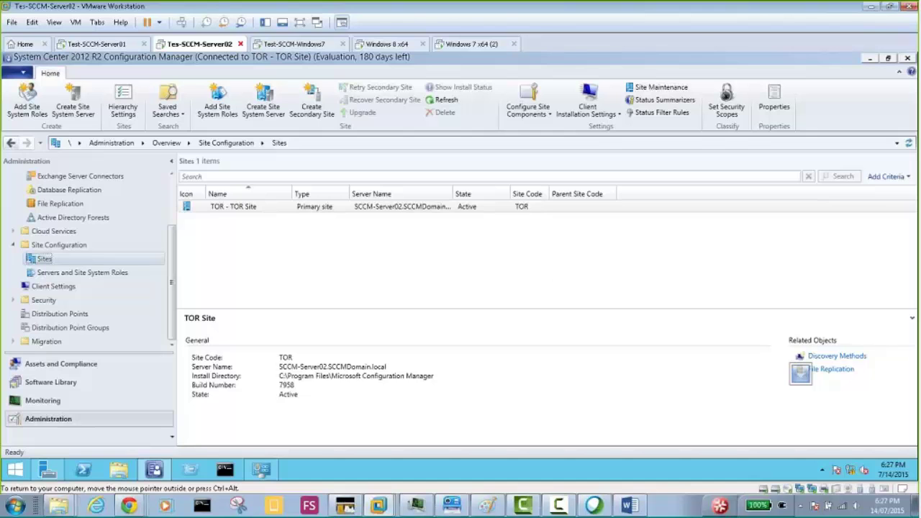
# Step: View Windows 7 x64 (2) install progress, then the Test-SCCM-Windows7 sysprep folder
pyautogui.click(464, 44)
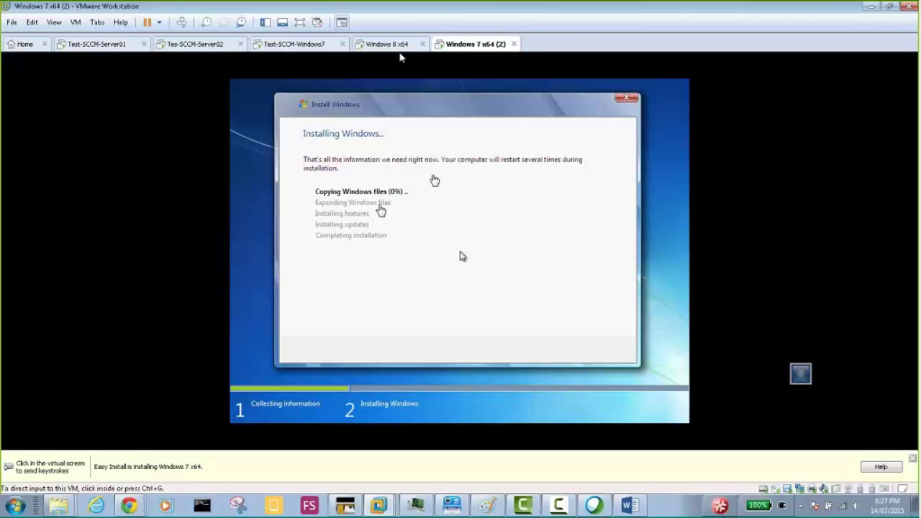
pyautogui.click(289, 45)
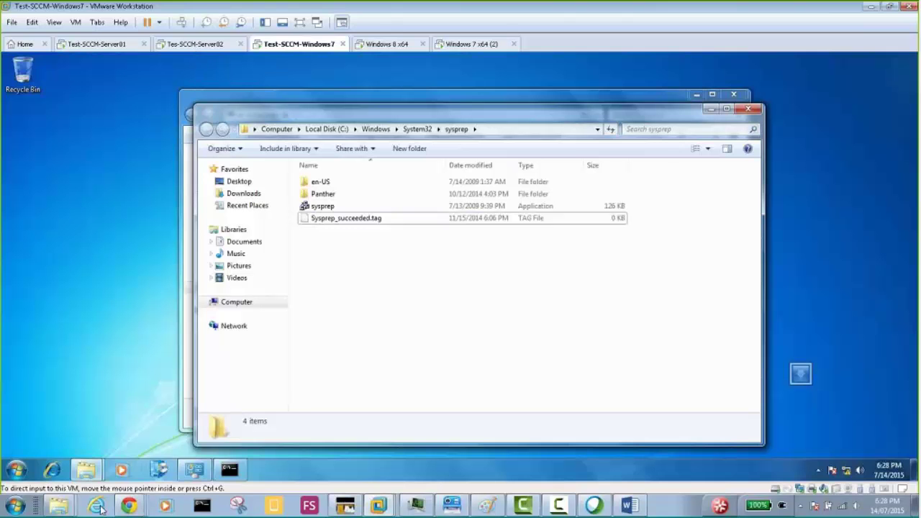
# Step: Bring up the Capture Windows 7 Using SCCM 2012 R2 guide and scroll to its task sequence media instructions
pyautogui.moveTo(129, 505)
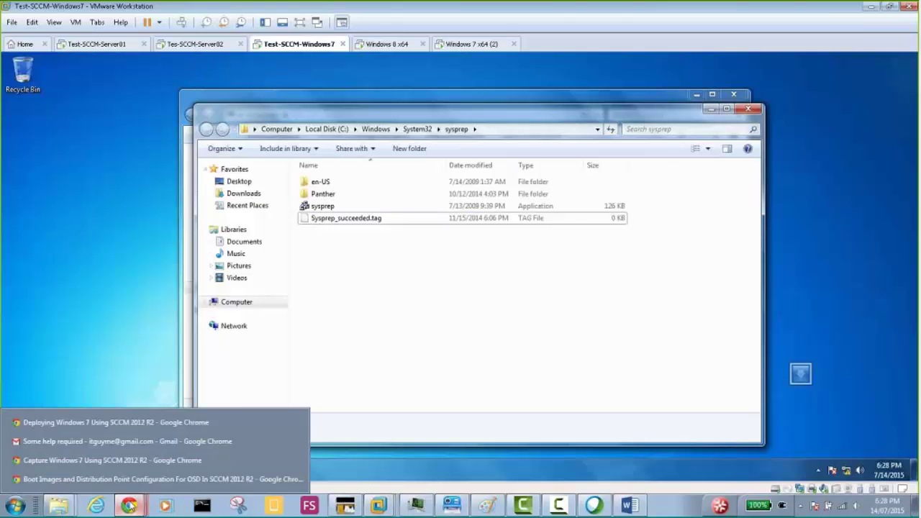
pyautogui.click(71, 463)
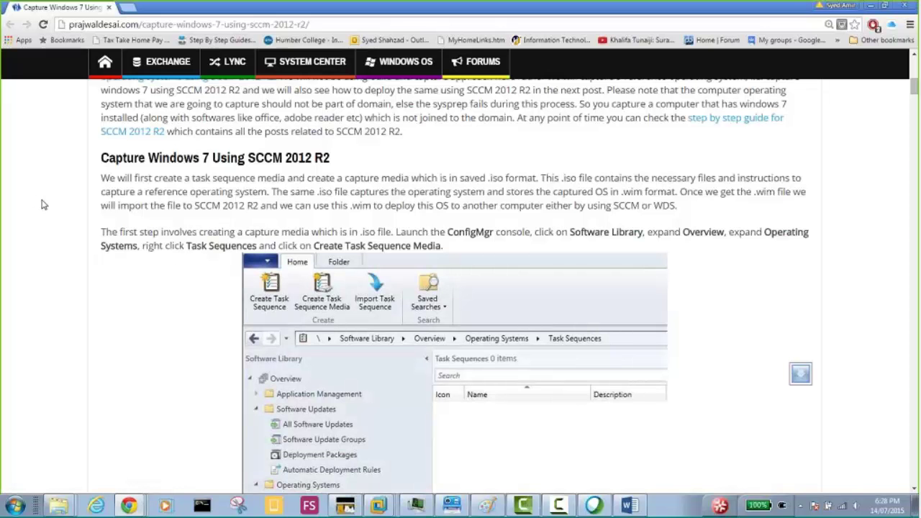
pyautogui.scroll(2, 41, 194)
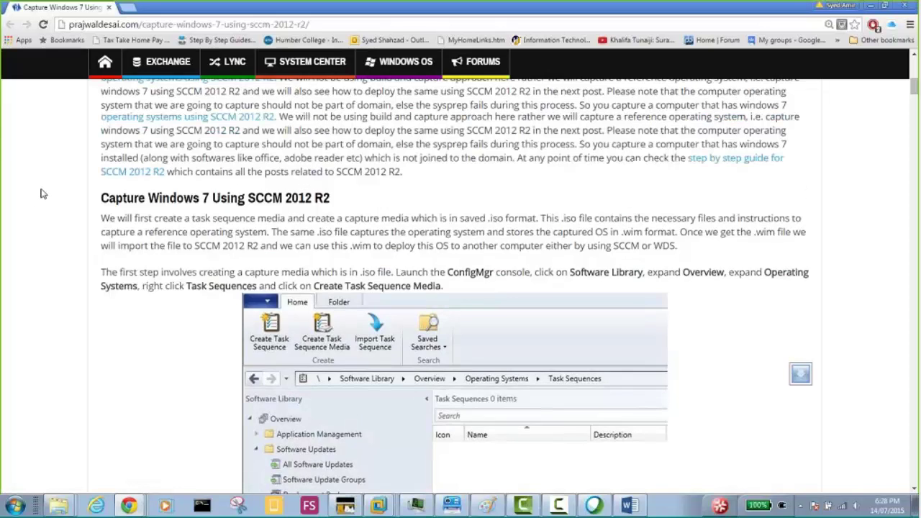
pyautogui.scroll(-3, 41, 194)
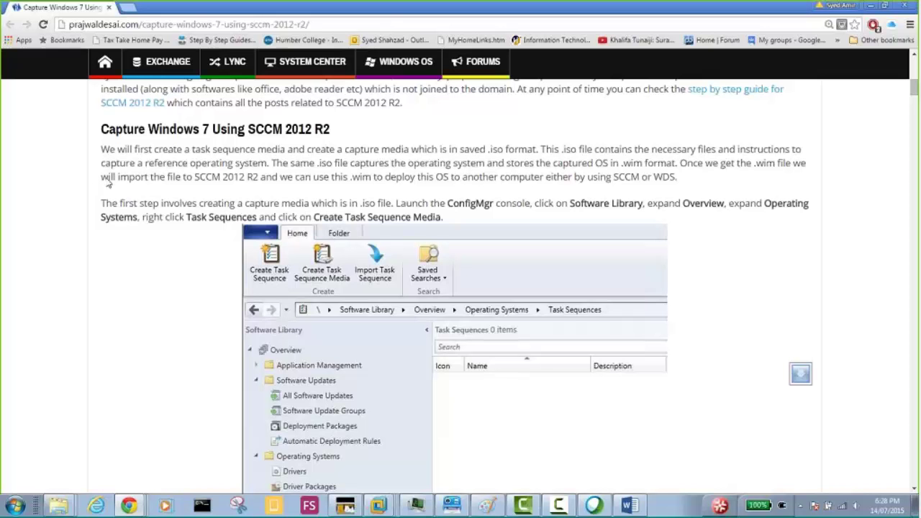
pyautogui.scroll(2, 139, 168)
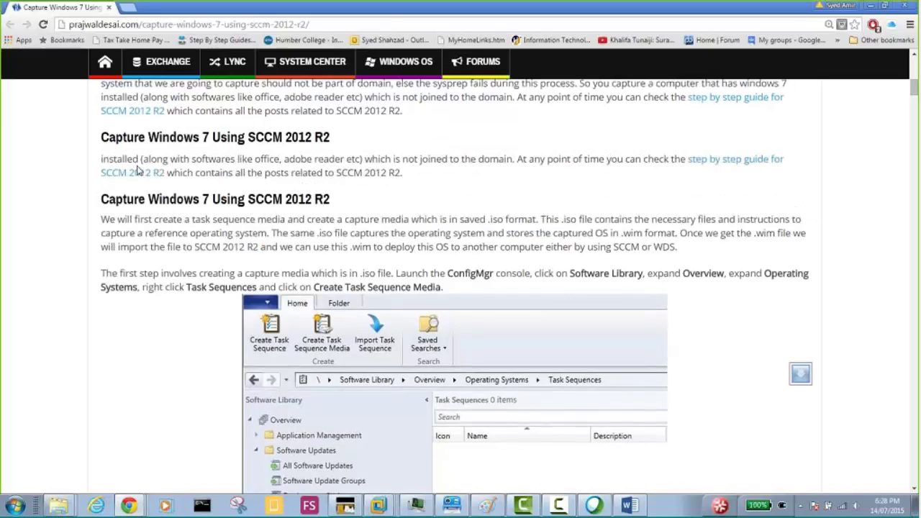
pyautogui.scroll(-2, 139, 170)
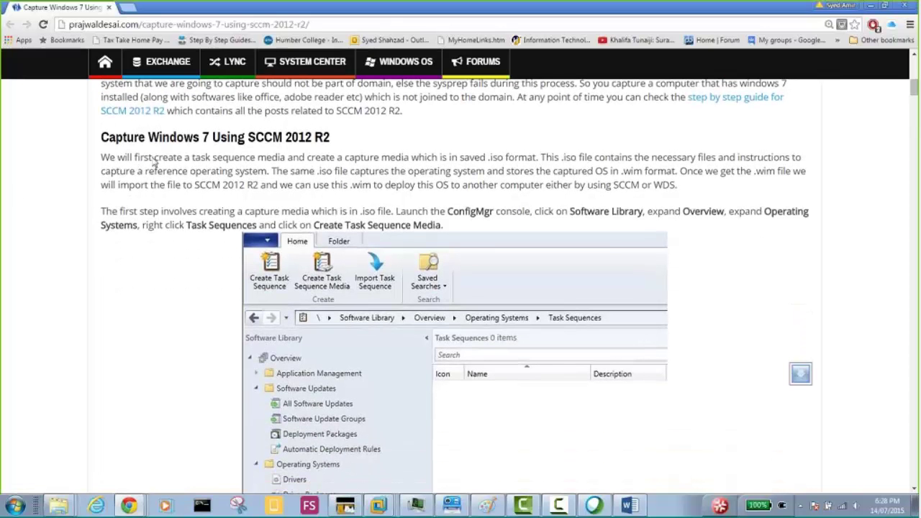
pyautogui.scroll(-3, 104, 199)
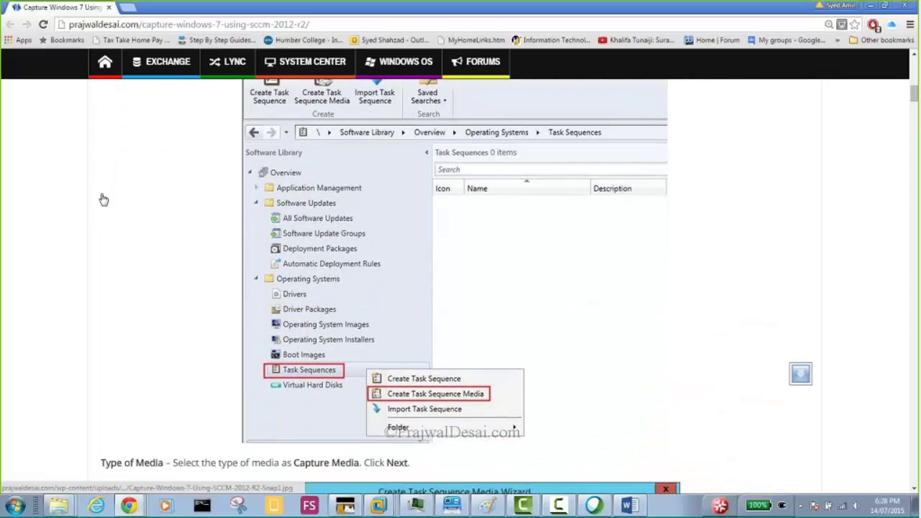
# Step: Scroll through the guide's Capture media and media file wizard screenshots
pyautogui.scroll(-2, 103, 199)
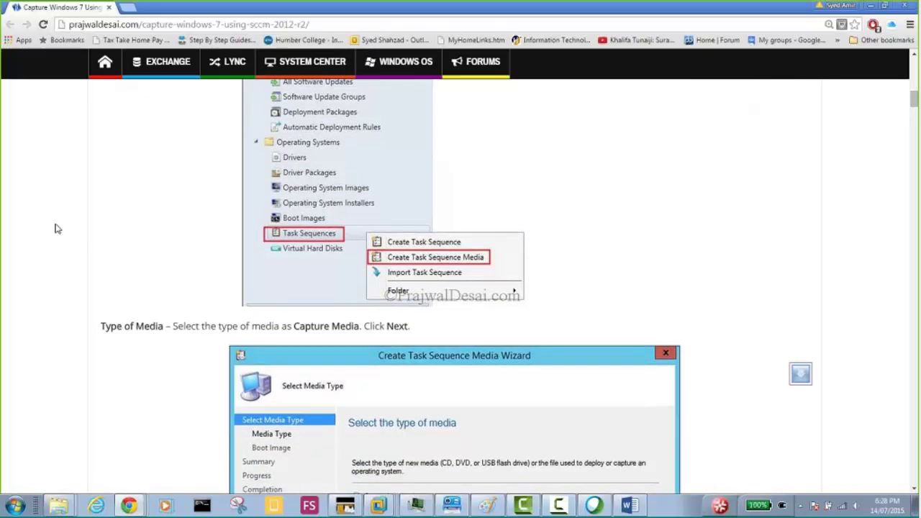
pyautogui.scroll(-4, 57, 229)
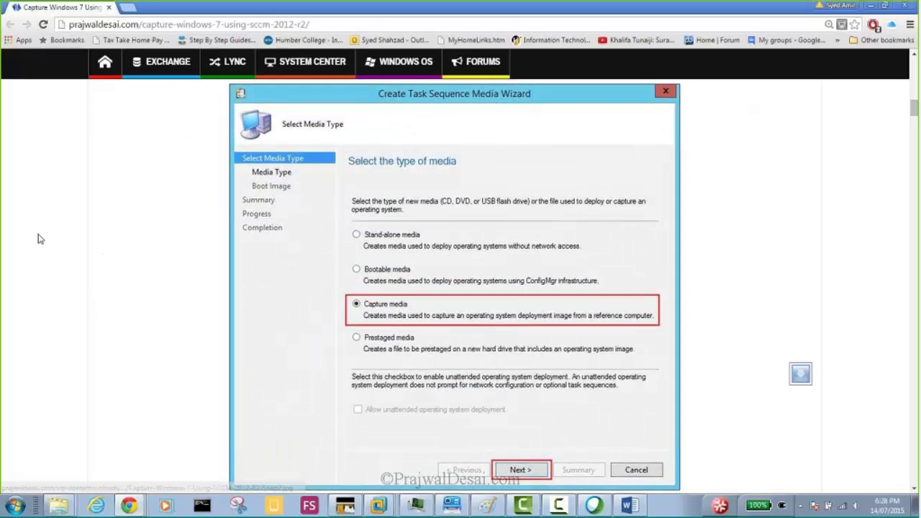
pyautogui.scroll(-5, 48, 242)
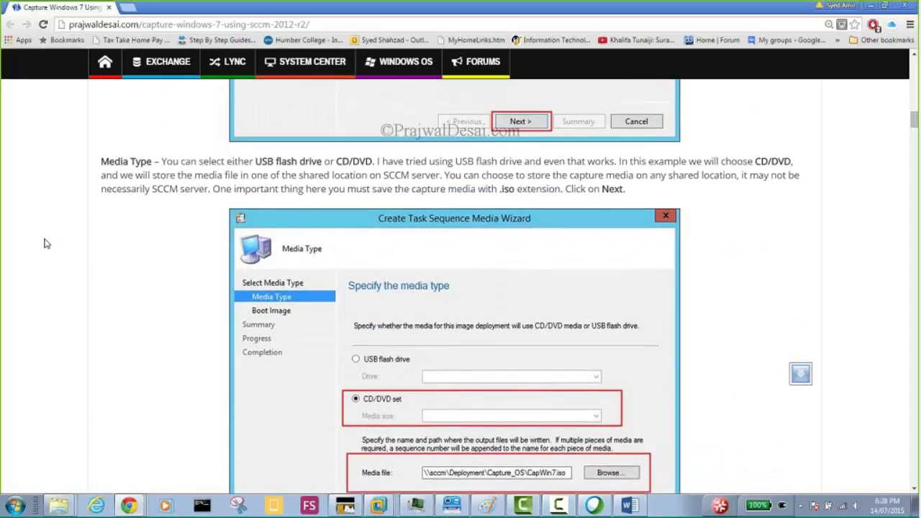
pyautogui.scroll(-3, 45, 244)
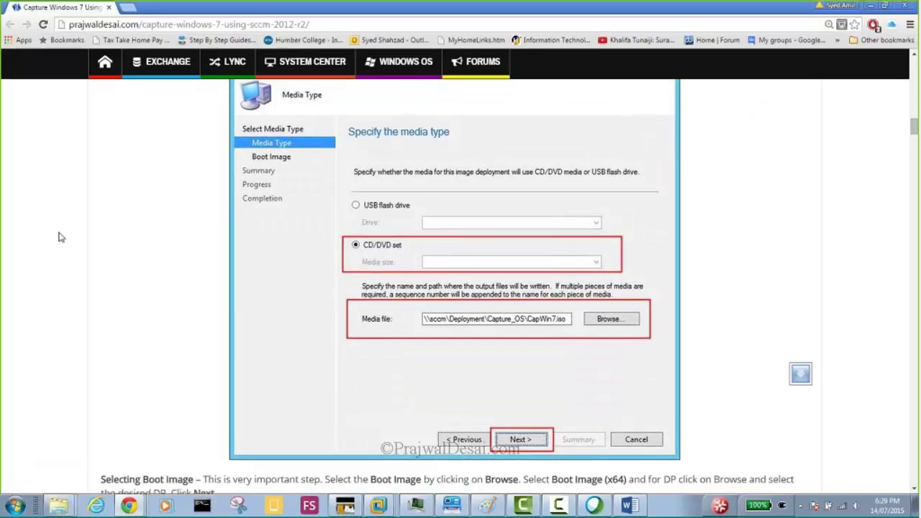
pyautogui.scroll(4, 59, 238)
pyautogui.scroll(5, 59, 238)
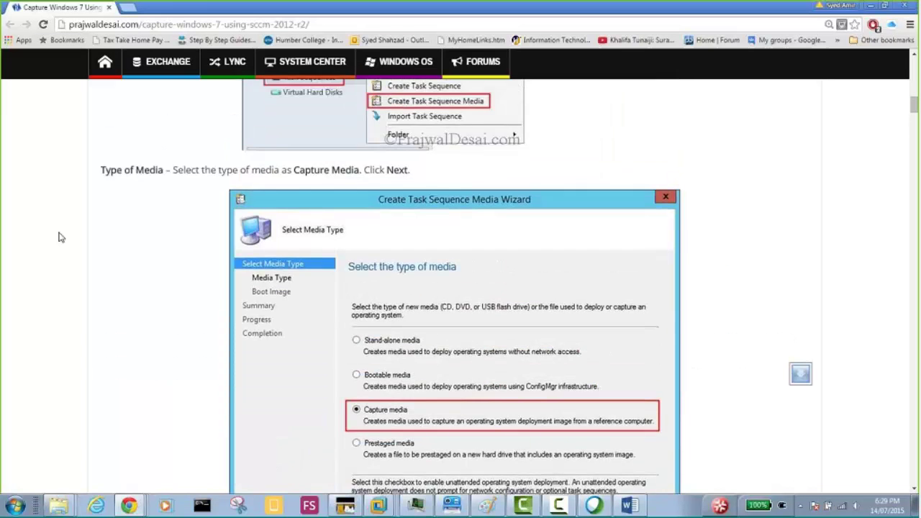
pyautogui.scroll(4, 59, 237)
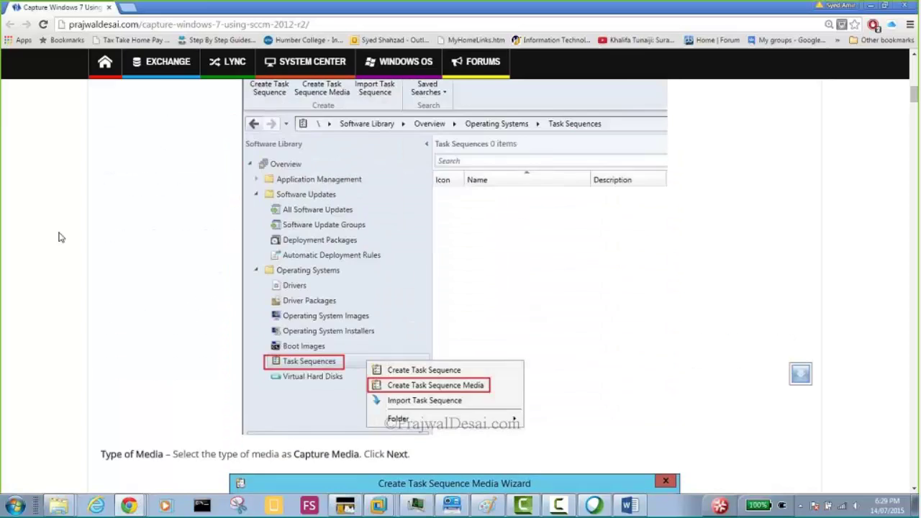
pyautogui.scroll(1, 60, 237)
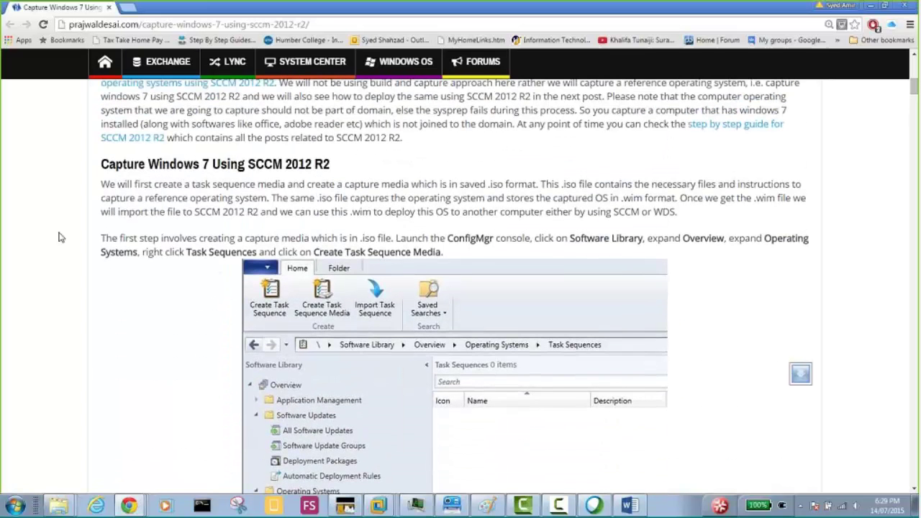
pyautogui.scroll(-2, 60, 237)
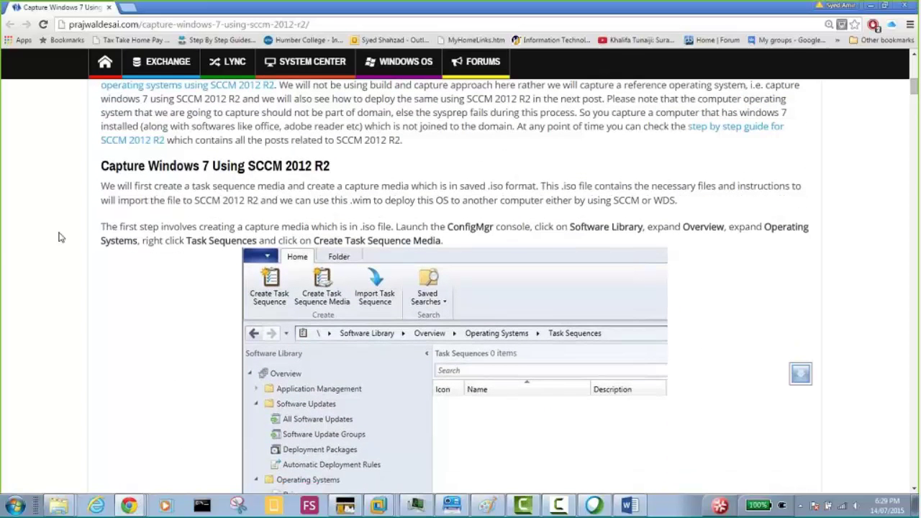
pyautogui.scroll(-2, 60, 238)
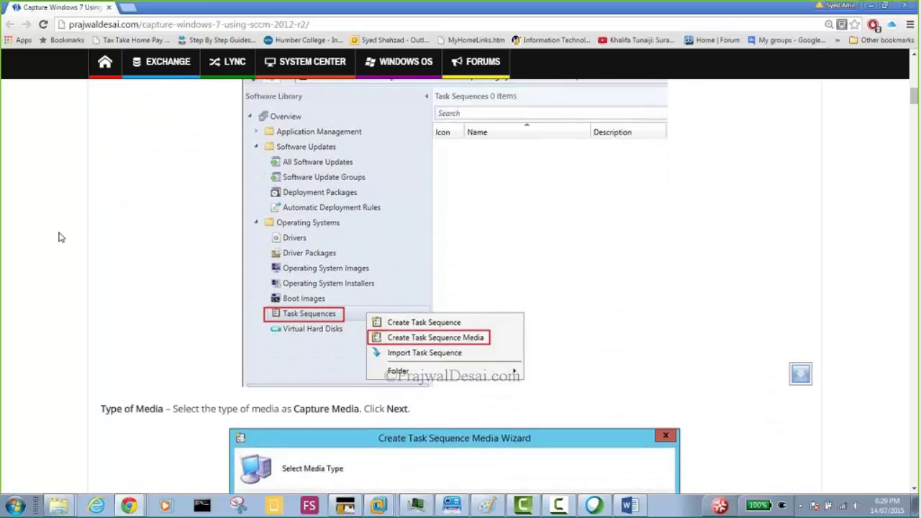
# Step: Switch back to the Tes-SCCM-Server02 Configuration Manager console
pyautogui.click(132, 507)
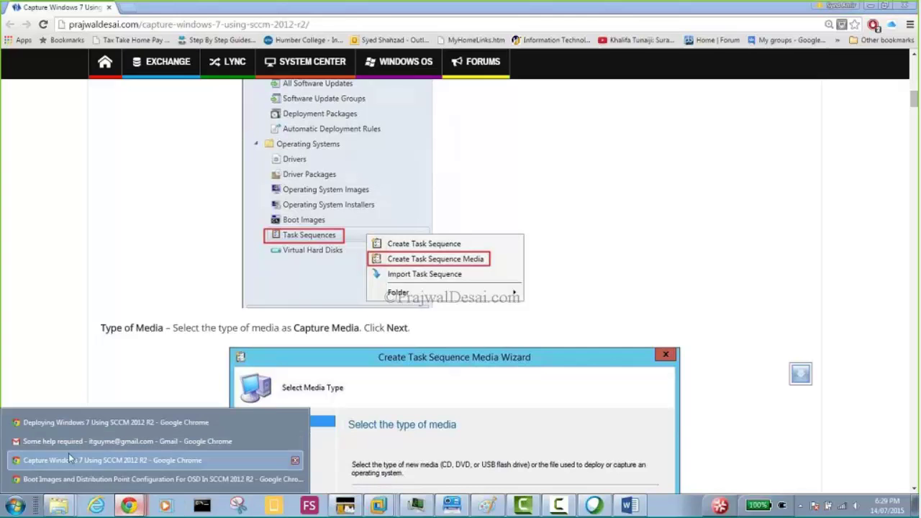
pyautogui.moveTo(378, 508)
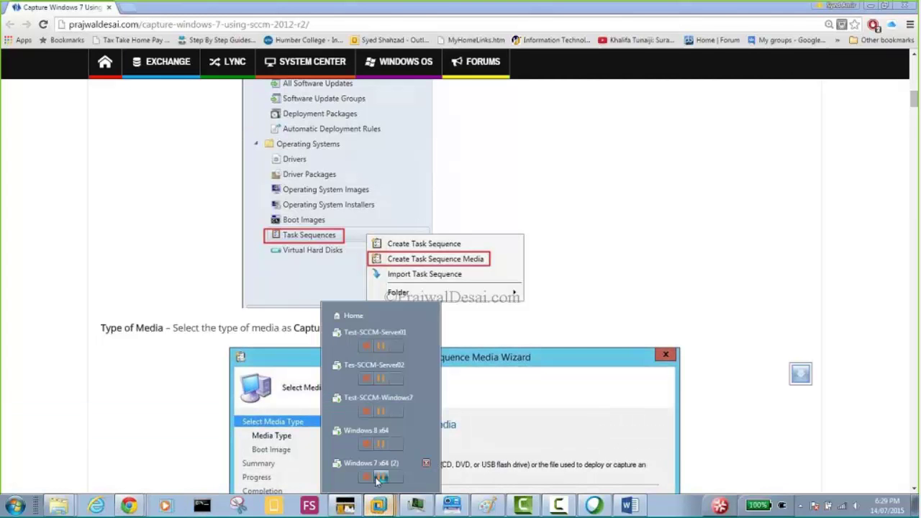
pyautogui.click(338, 378)
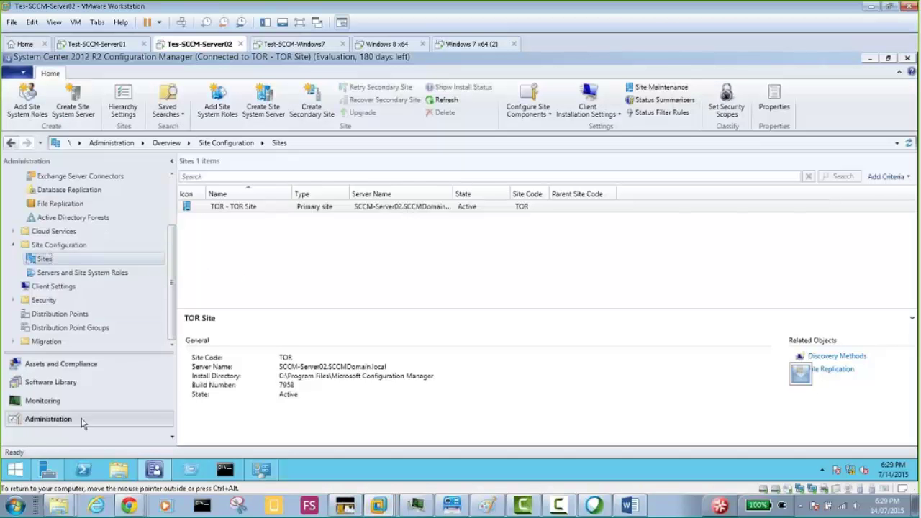
# Step: From Software Library > Operating Systems > Task Sequences, launch Create Task Sequence Media
pyautogui.click(50, 382)
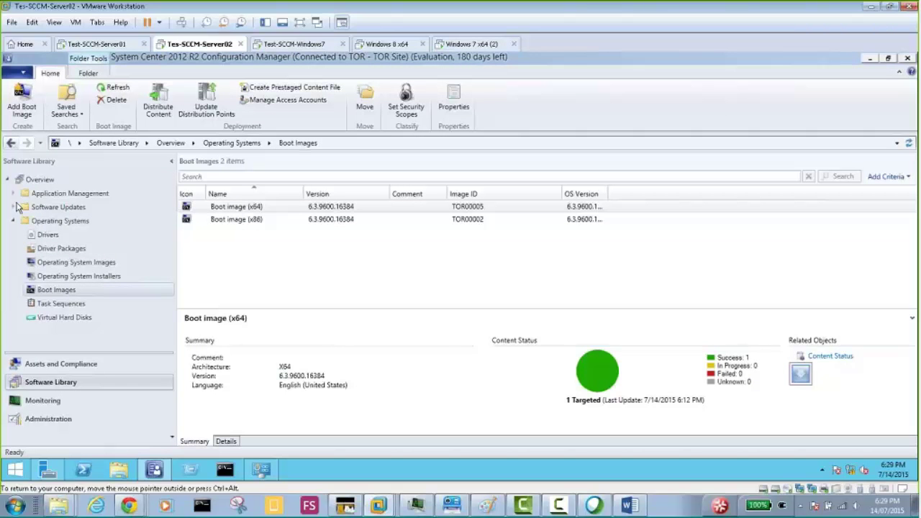
pyautogui.click(57, 221)
pyautogui.click(76, 306)
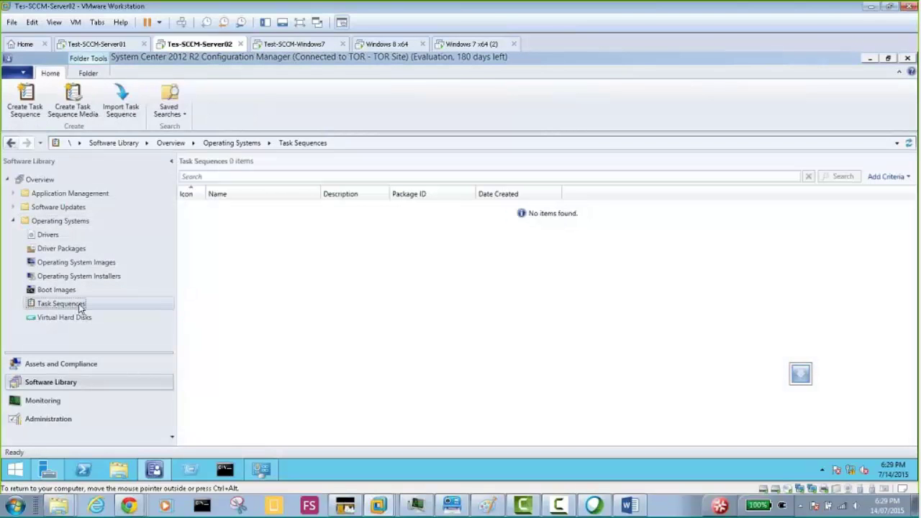
pyautogui.rightClick(78, 306)
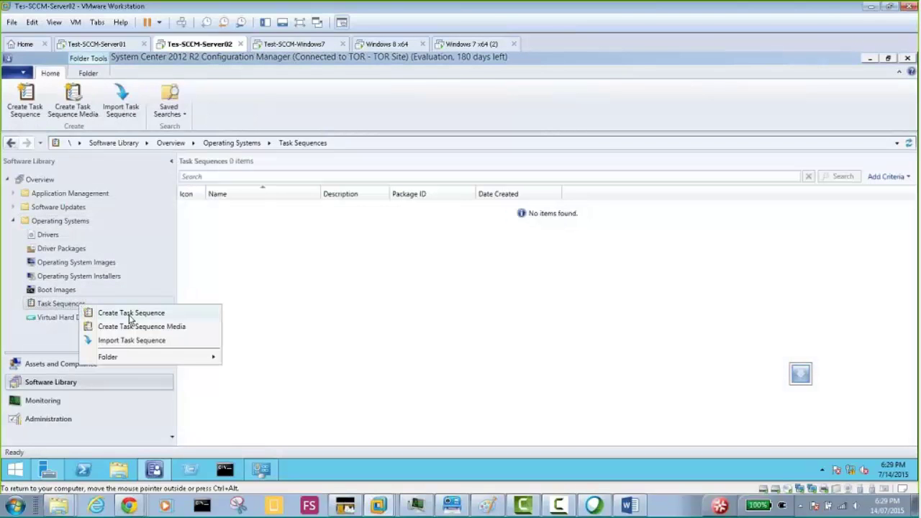
pyautogui.click(180, 331)
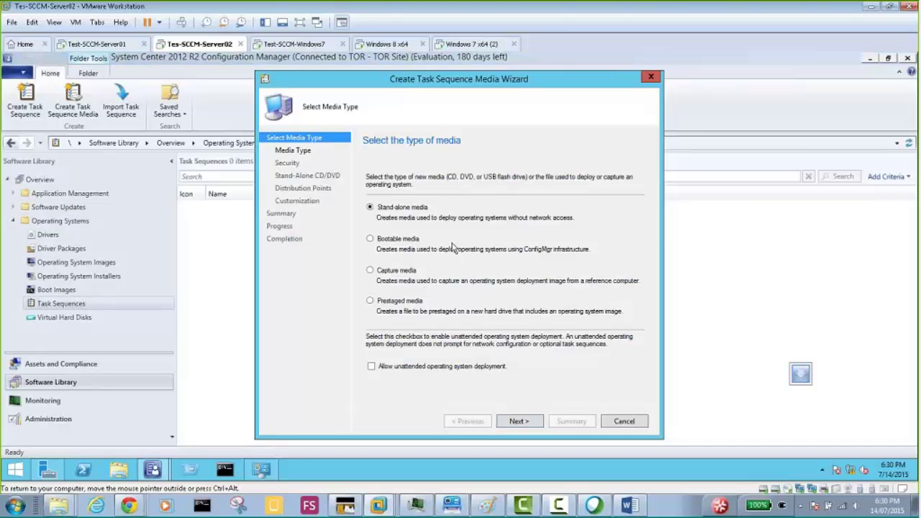
# Step: Select Capture media, advance to the media type page, and return to the Chrome guide
pyautogui.click(383, 276)
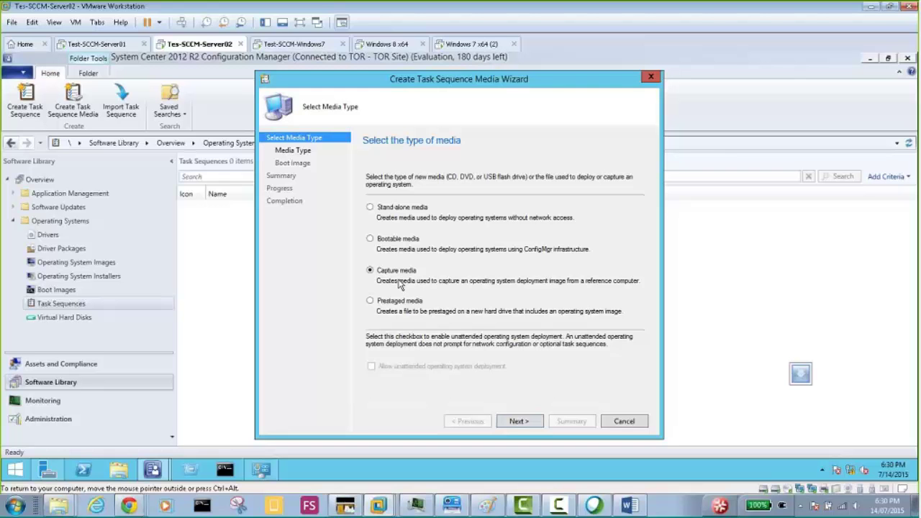
pyautogui.click(518, 422)
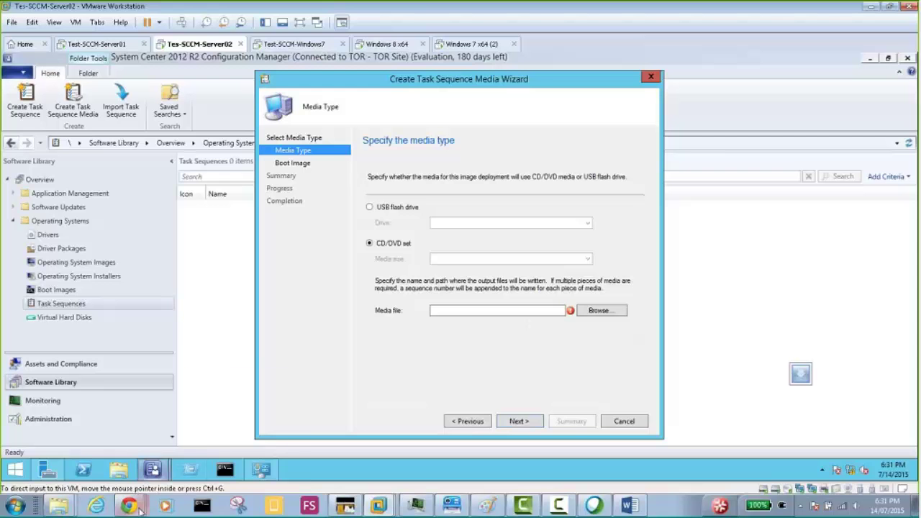
pyautogui.moveTo(136, 508)
pyautogui.click(110, 468)
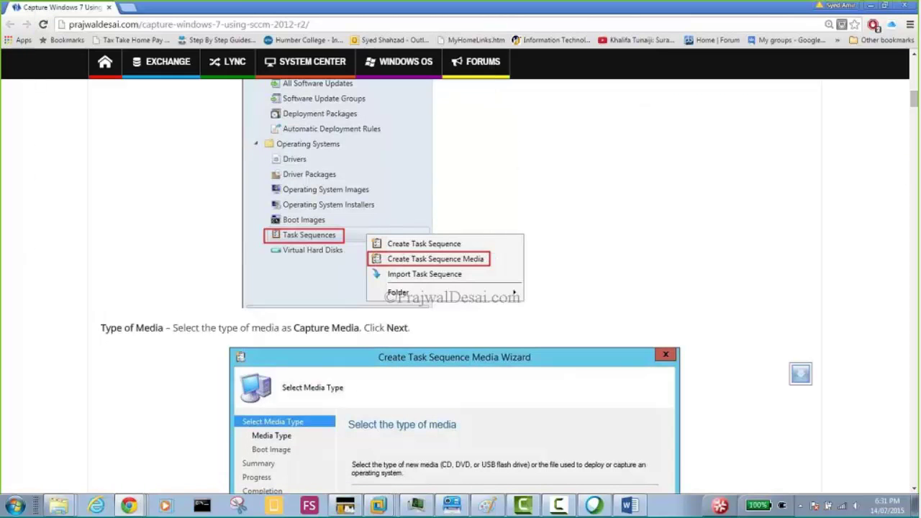
pyautogui.hotkey('alt', 'Tab')
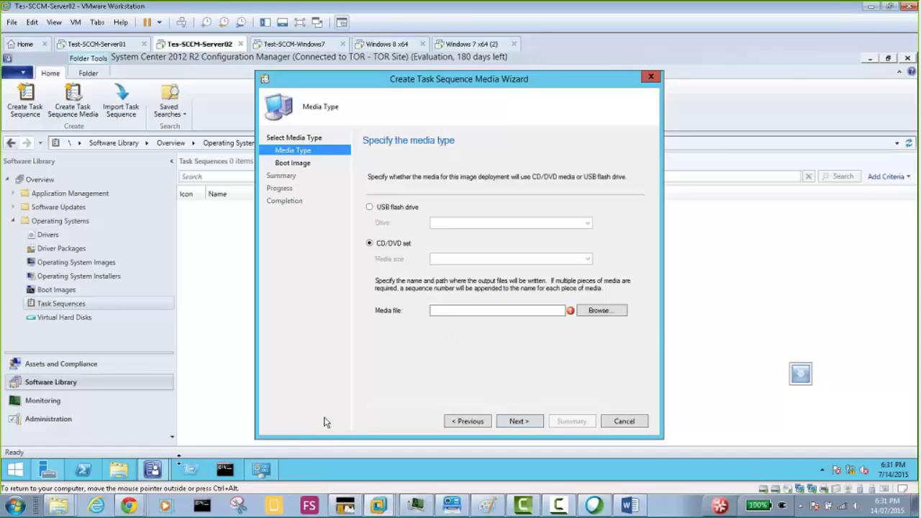
pyautogui.press('super')
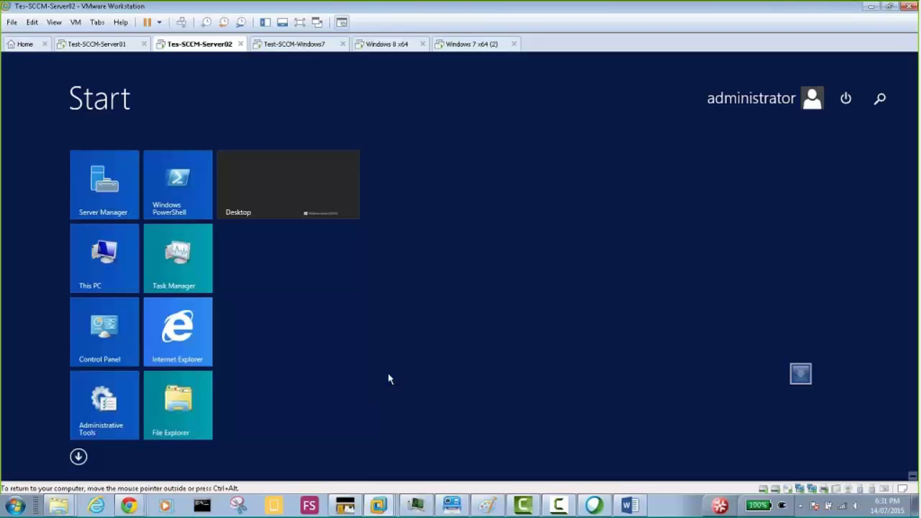
pyautogui.click(248, 209)
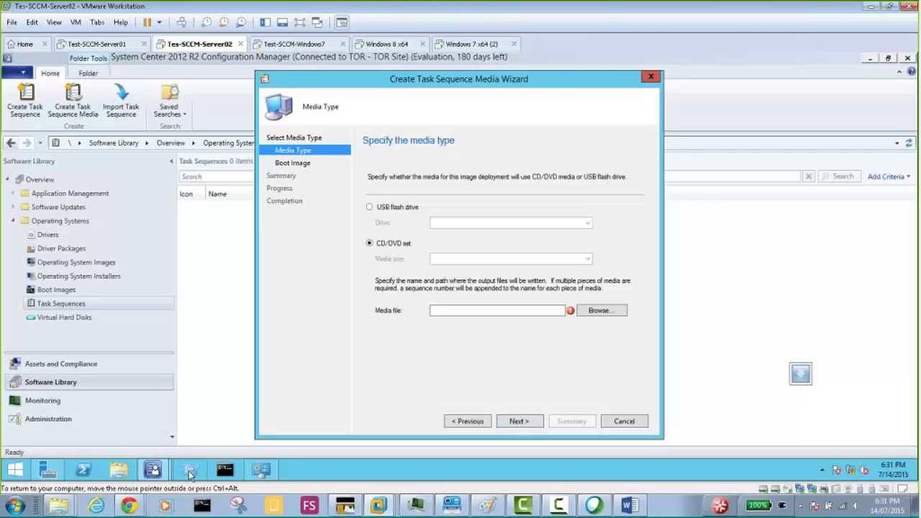
# Step: Open the \\SCCM-SERVER02 network location from the Run dialog to view its shared folders
pyautogui.click(192, 470)
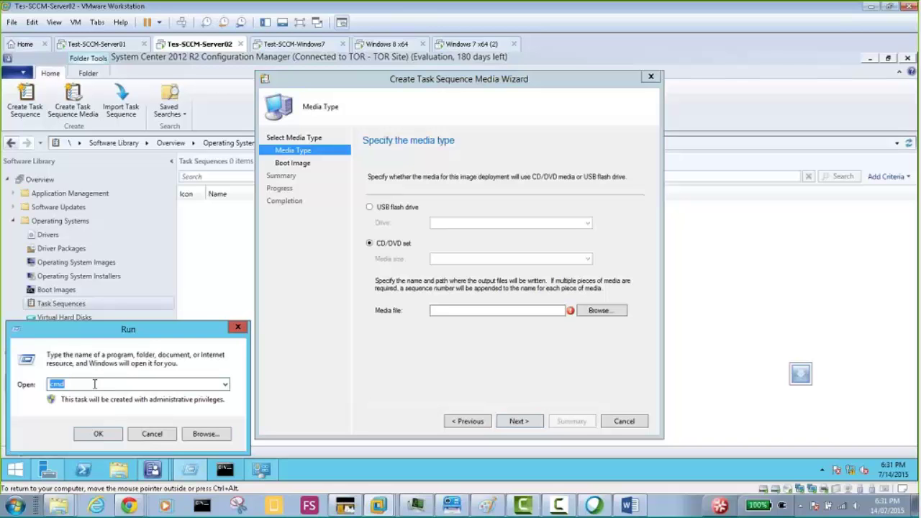
pyautogui.write('\\\\')
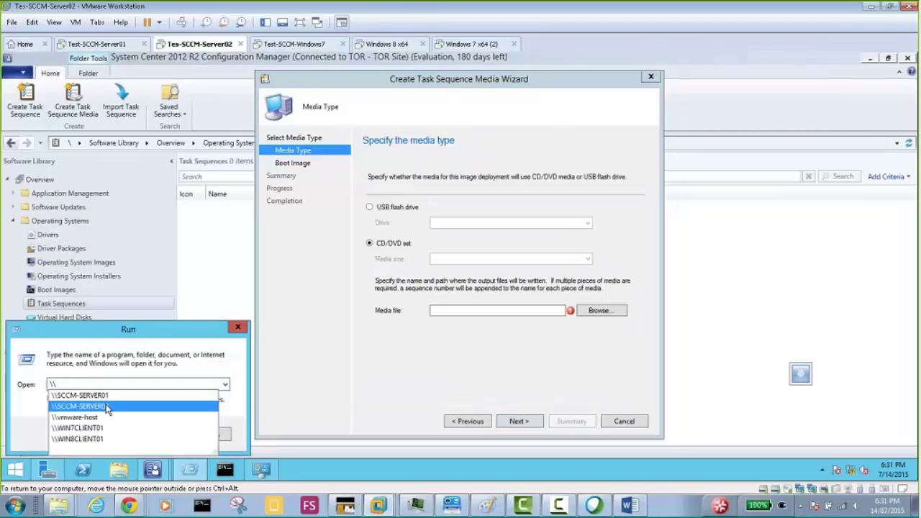
pyautogui.click(111, 407)
pyautogui.click(97, 434)
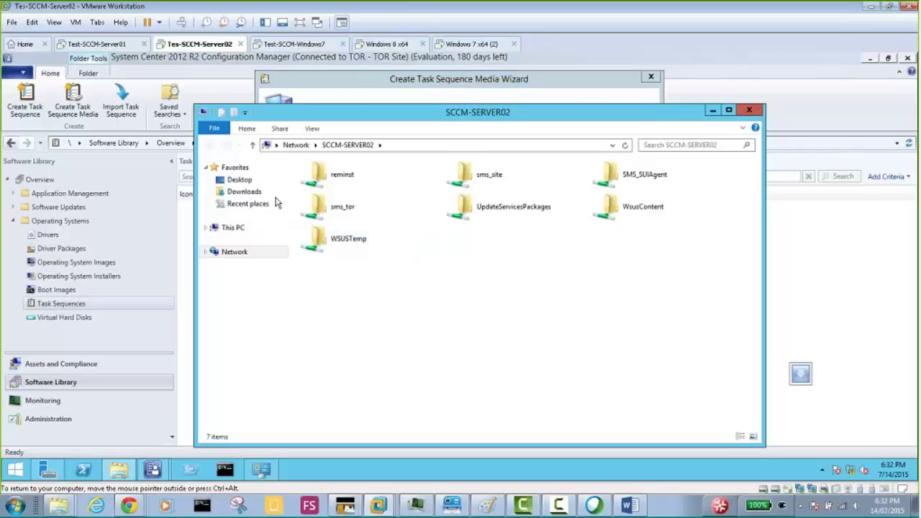
# Step: Create a new folder named Deployemnt on New Volume (E:)
pyautogui.click(233, 227)
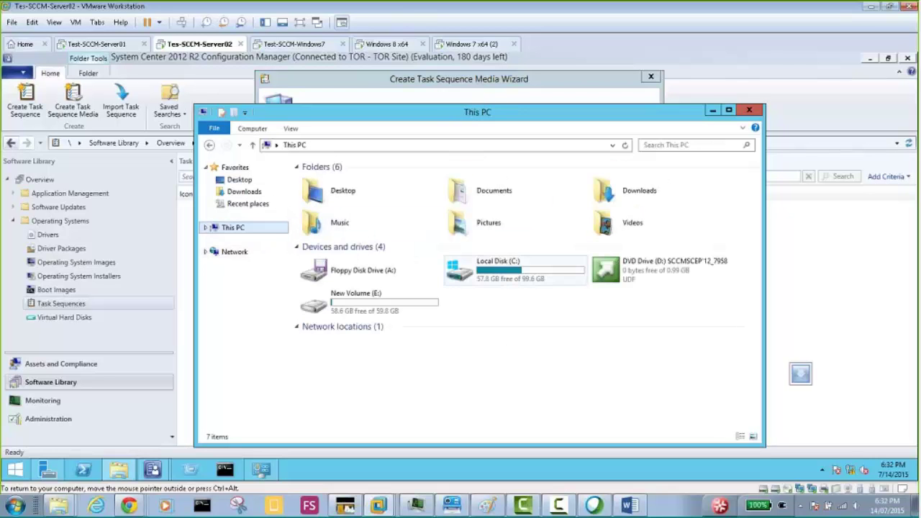
pyautogui.click(362, 308)
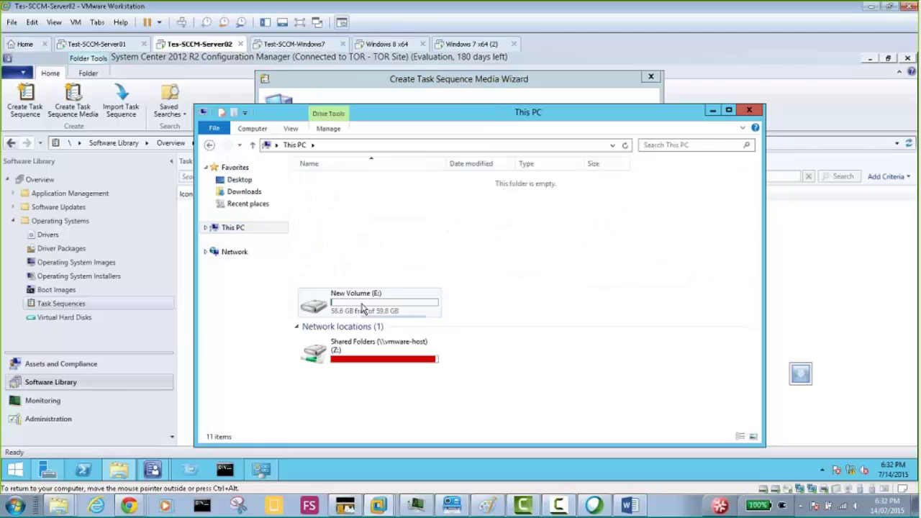
pyautogui.doubleClick(362, 308)
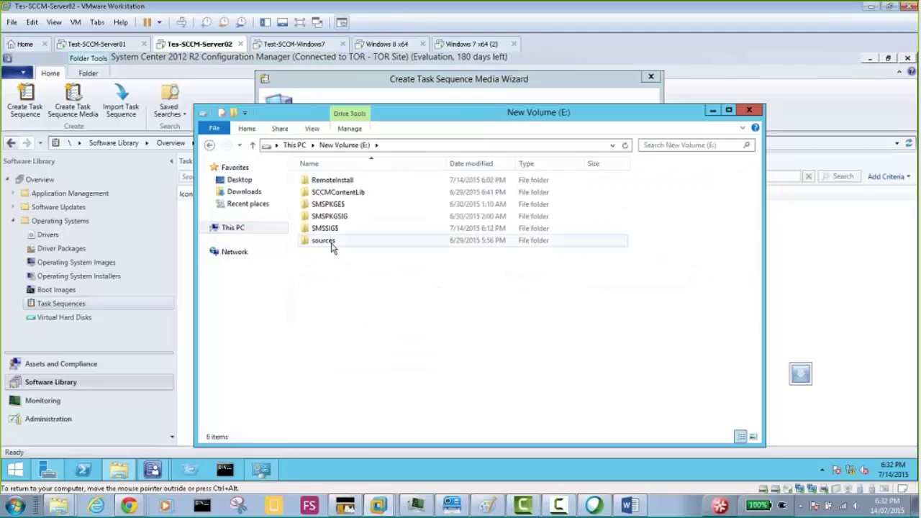
pyautogui.rightClick(329, 259)
pyautogui.moveTo(415, 378)
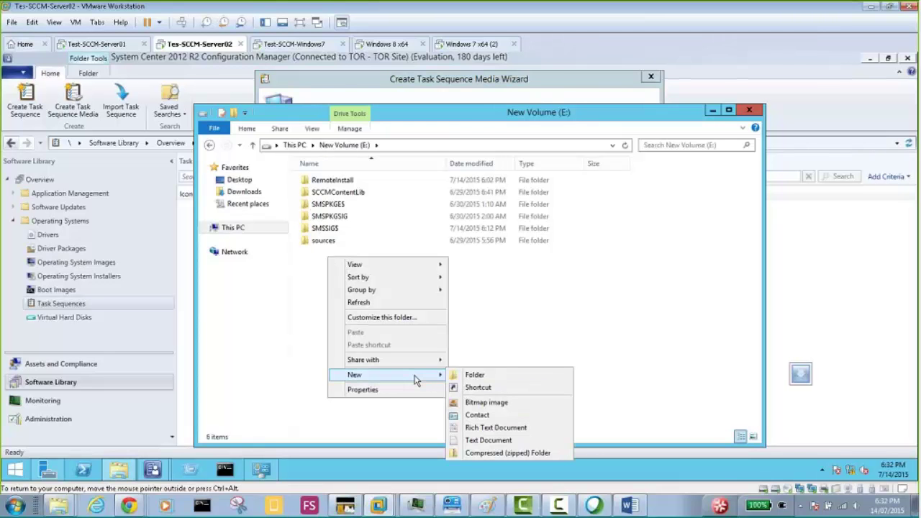
pyautogui.click(473, 376)
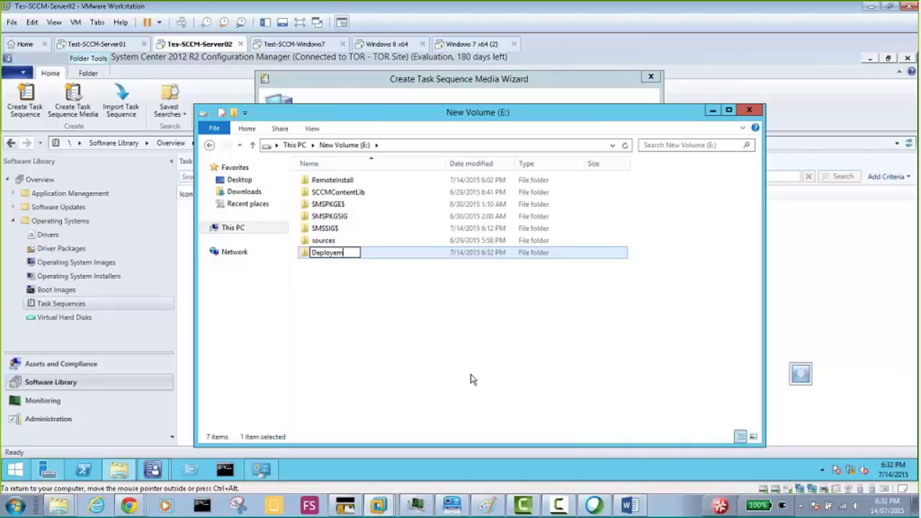
pyautogui.write('nt')
pyautogui.click(357, 277)
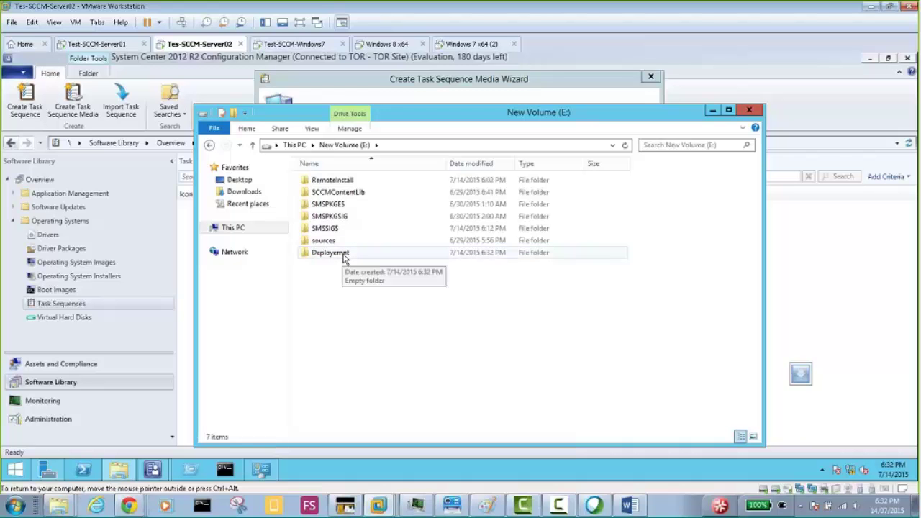
# Step: Create a Capture_OS subfolder inside Deployemnt, then return to the E: drive
pyautogui.doubleClick(344, 257)
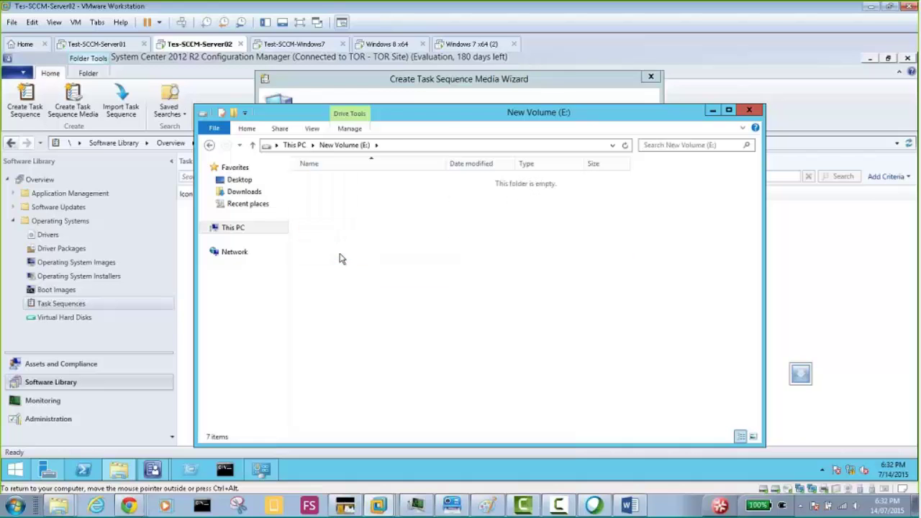
pyautogui.rightClick(326, 194)
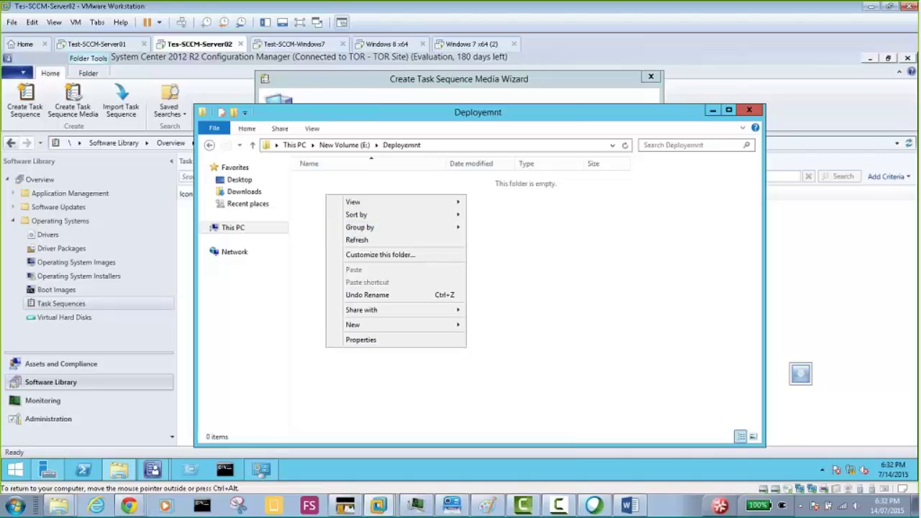
pyautogui.moveTo(400, 331)
pyautogui.click(494, 324)
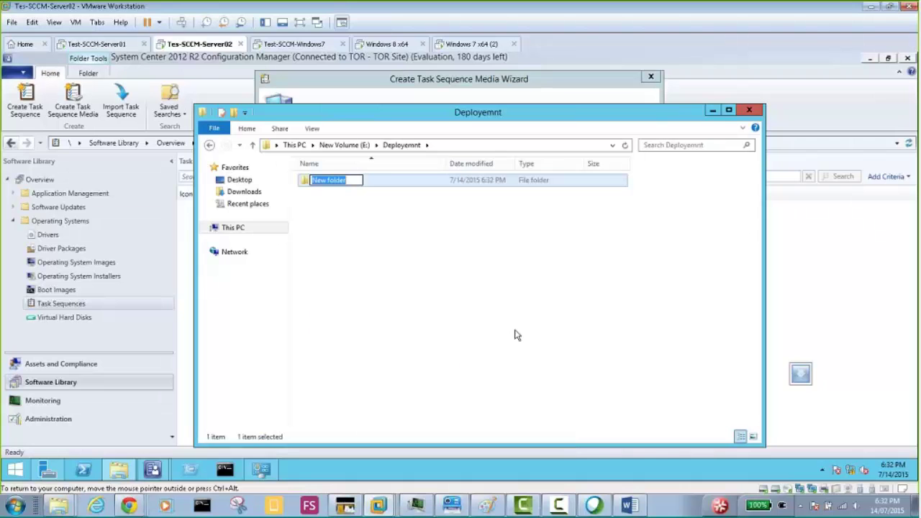
pyautogui.write('Capt')
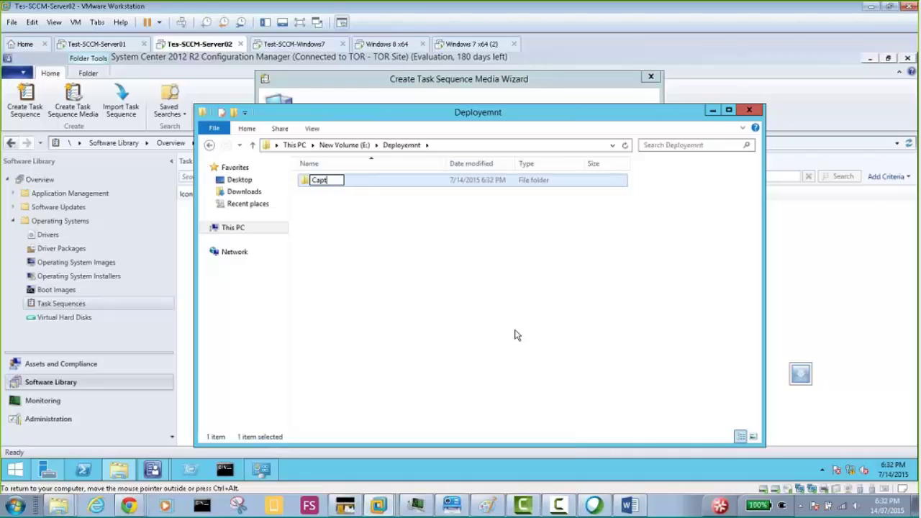
pyautogui.write('ure_OS')
pyautogui.click(373, 231)
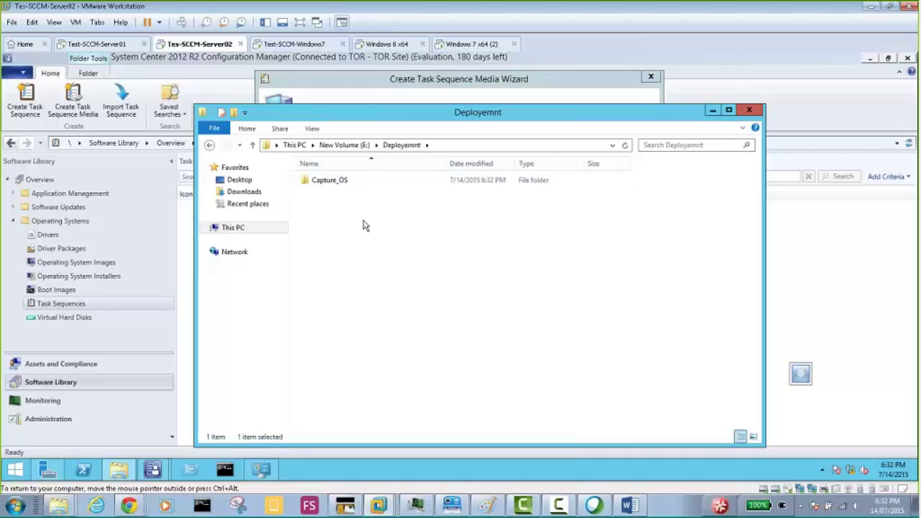
pyautogui.click(344, 146)
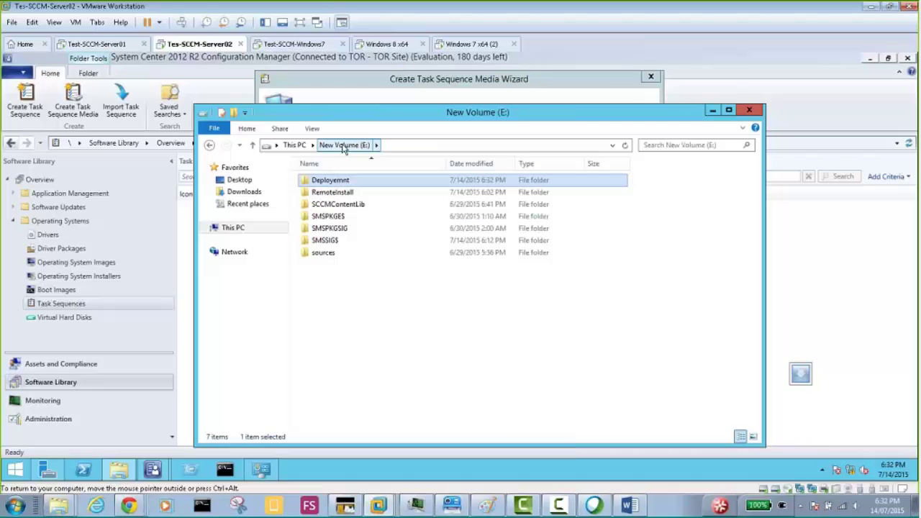
# Step: Add Everyone with Read/Write permission in the Deployemnt folder's sharing dialog
pyautogui.rightClick(333, 181)
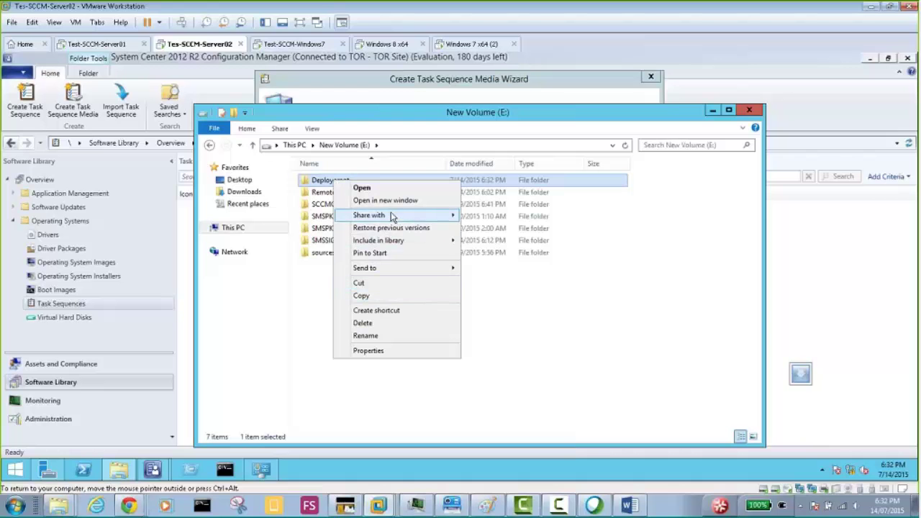
pyautogui.moveTo(393, 216)
pyautogui.click(506, 230)
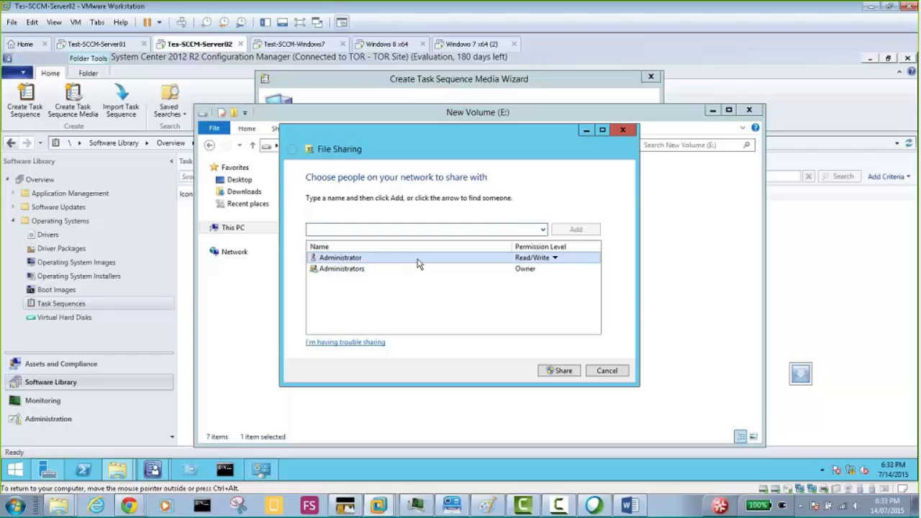
pyautogui.click(544, 230)
pyautogui.click(523, 242)
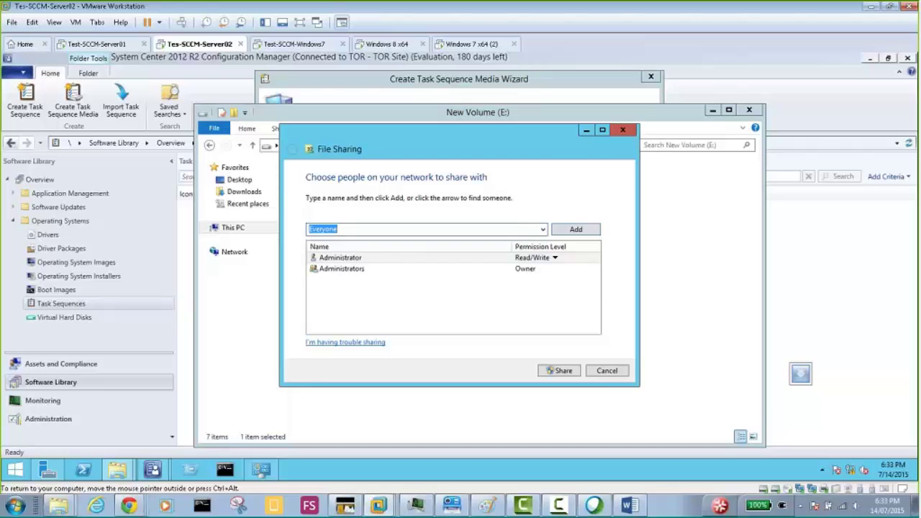
pyautogui.click(577, 229)
pyautogui.click(535, 280)
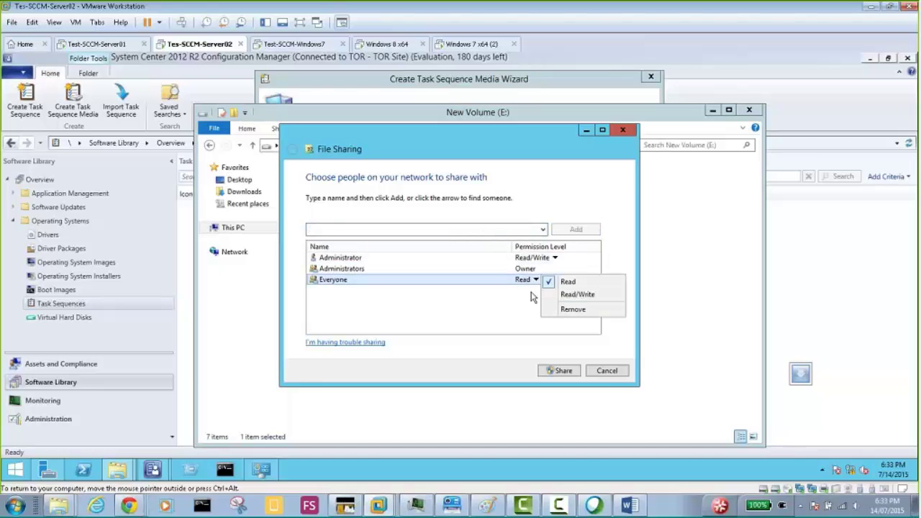
pyautogui.click(563, 295)
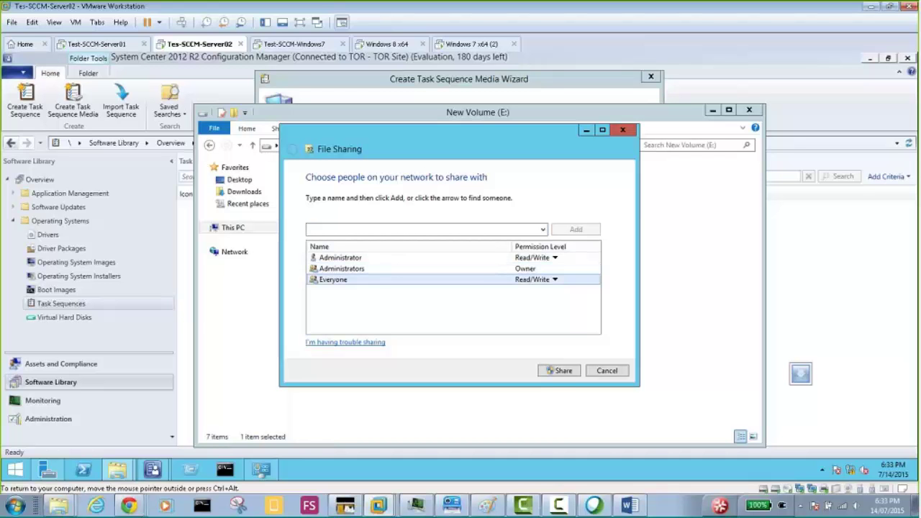
# Step: Share Deployemnt as \\SCCM-SERVER02\Deployemnt, replacing Capture_OS's previous sharing settings
pyautogui.click(560, 372)
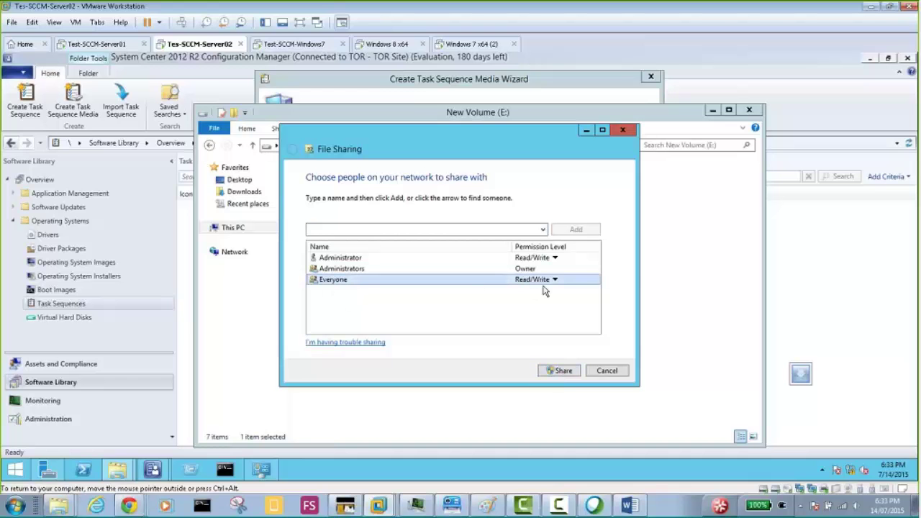
pyautogui.click(561, 371)
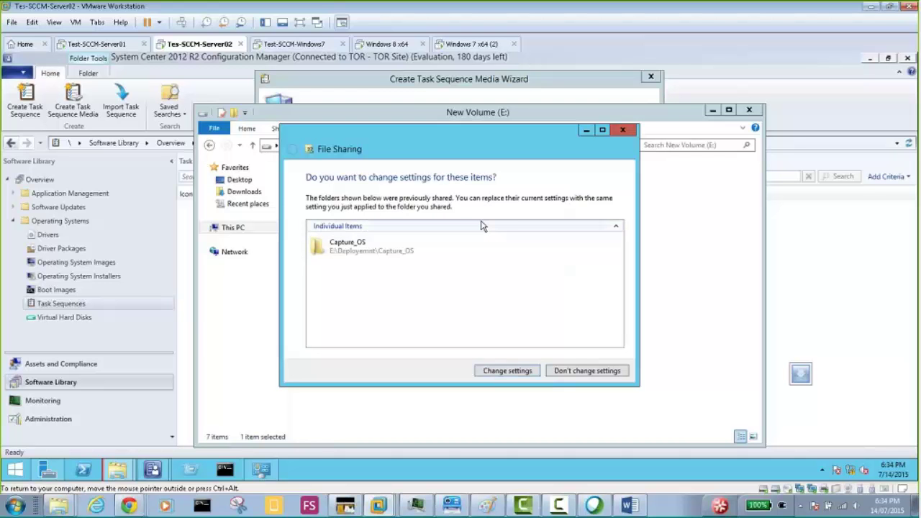
pyautogui.click(506, 371)
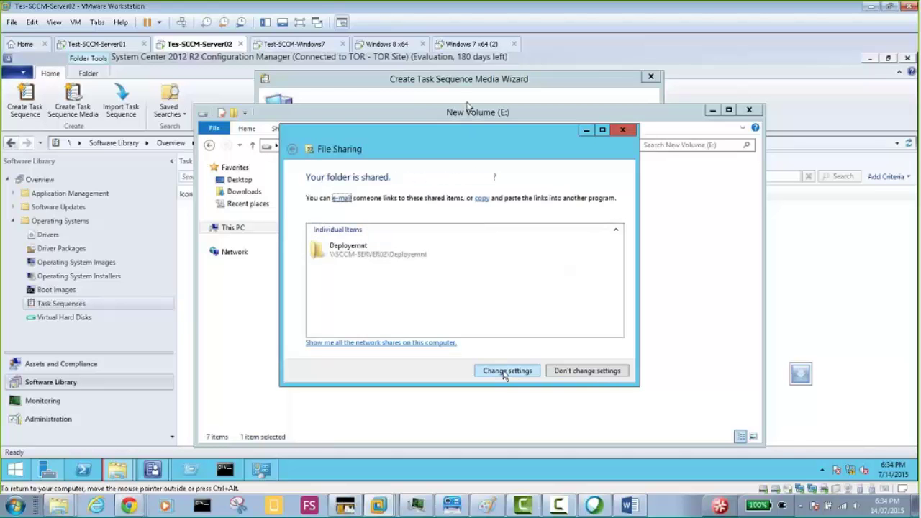
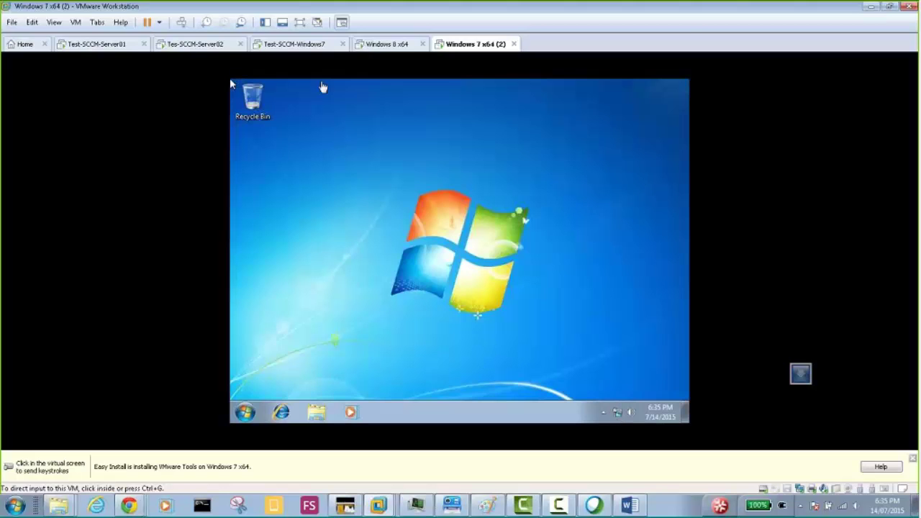
# Step: On the SCCM server, open the Capture_OS folder in the Deployemnt share on \\SCCM-SERVER02
pyautogui.click(245, 44)
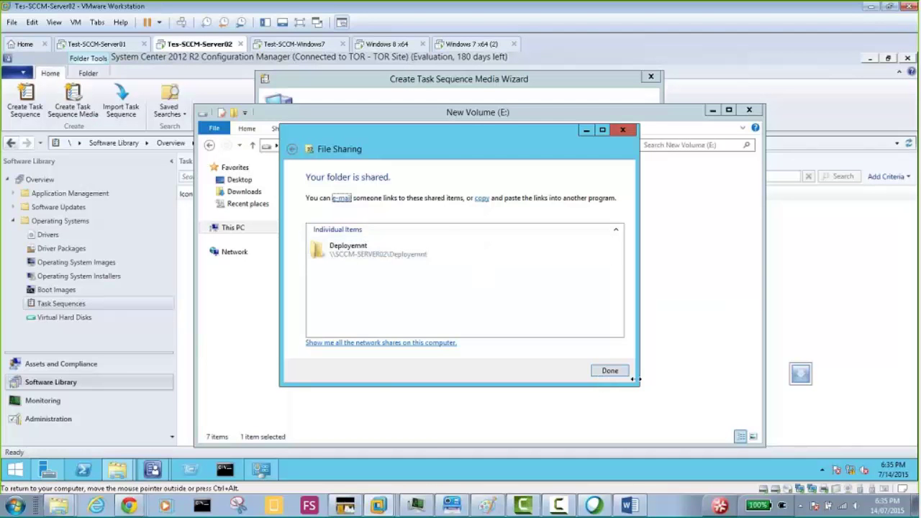
pyautogui.click(610, 372)
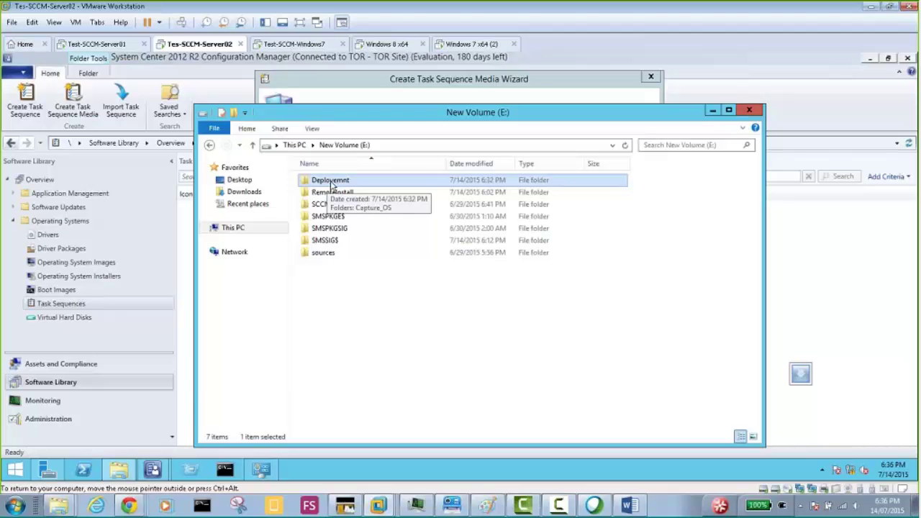
pyautogui.press('super+r')
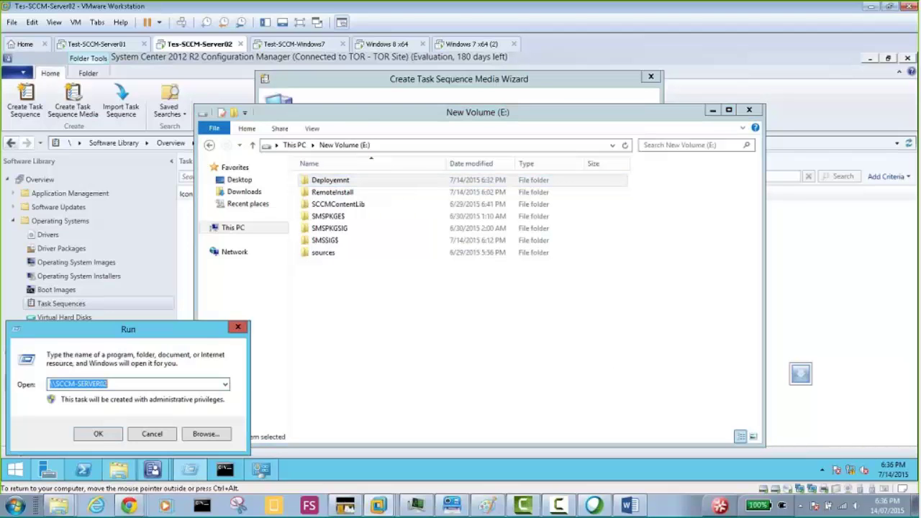
pyautogui.press('Return')
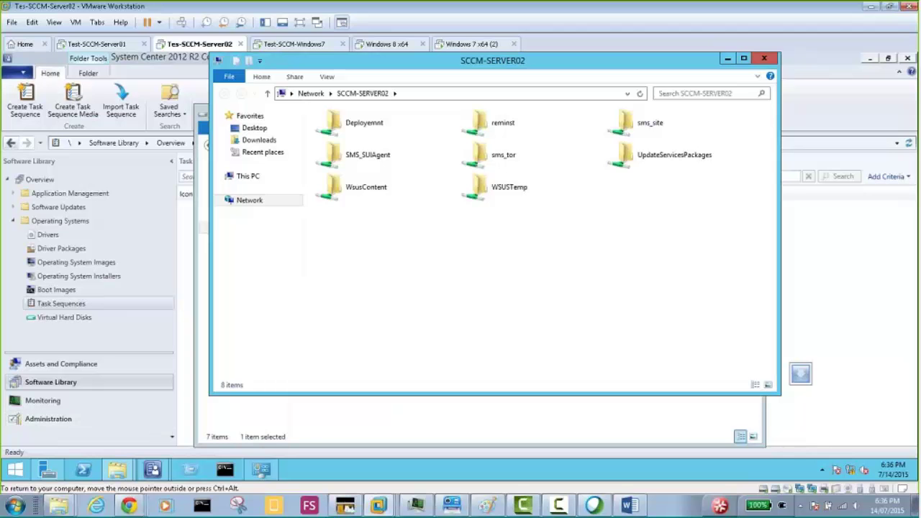
pyautogui.doubleClick(373, 127)
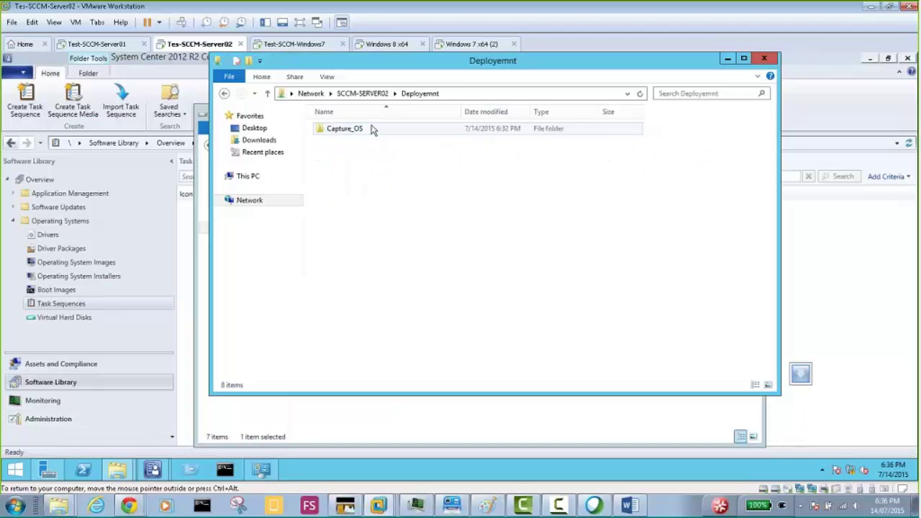
pyautogui.doubleClick(373, 128)
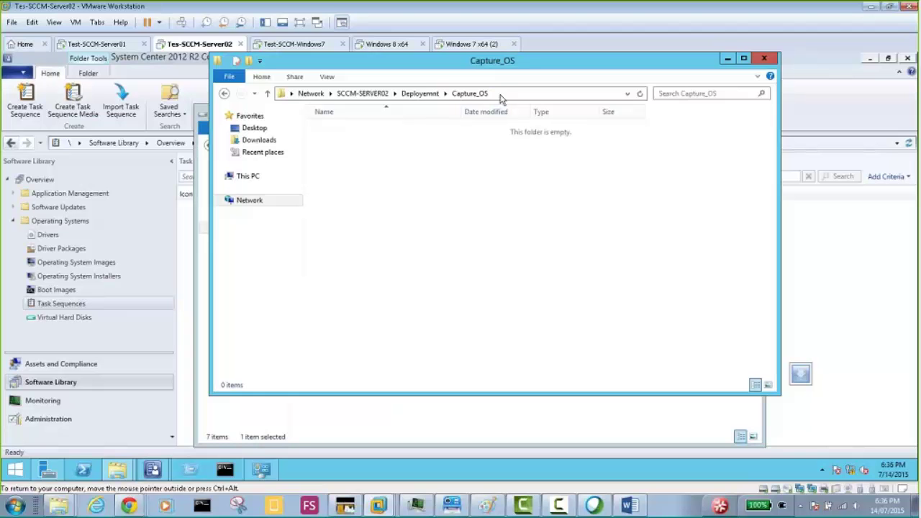
# Step: Copy the Capture_OS folder's network path and close its window
pyautogui.click(497, 94)
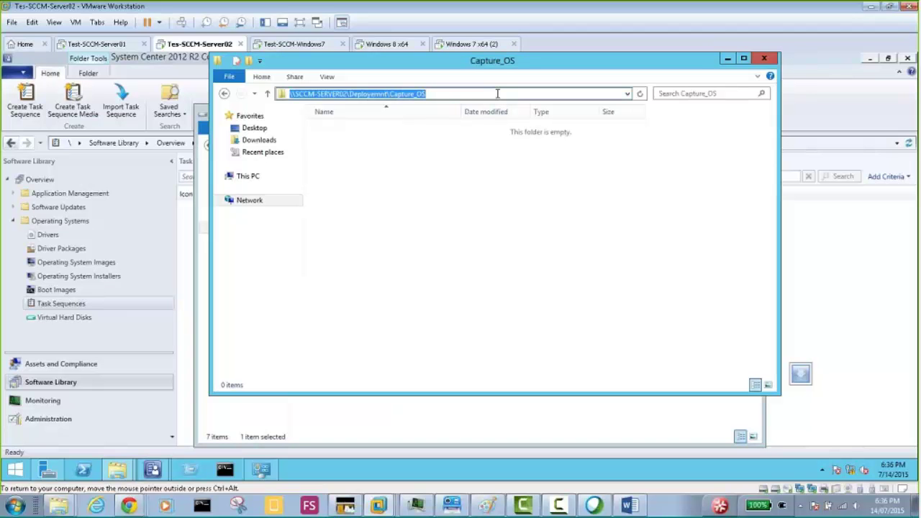
pyautogui.rightClick(389, 93)
pyautogui.click(417, 127)
pyautogui.rightClick(389, 95)
pyautogui.click(415, 132)
pyautogui.click(728, 59)
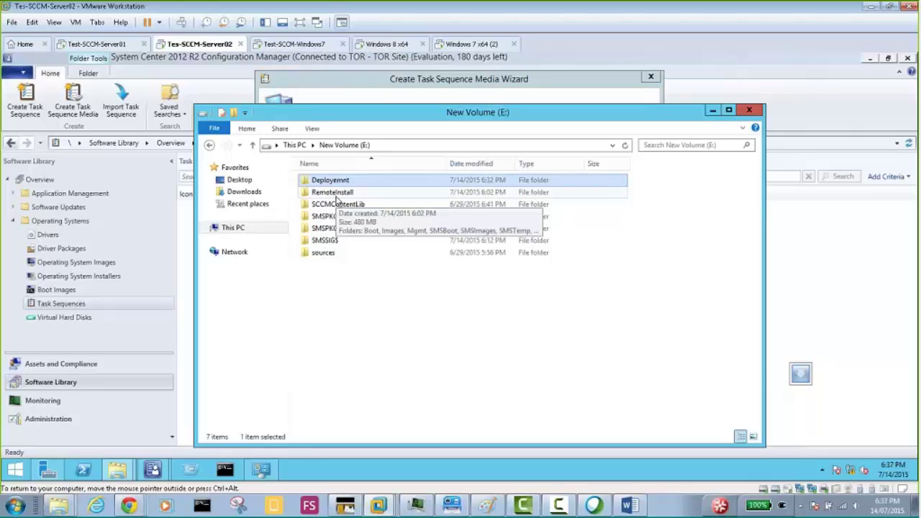
# Step: Set the media file to \\SCCM-SERVER02\Deployemnt\Capture_OS\CapWin7.iso
pyautogui.click(712, 110)
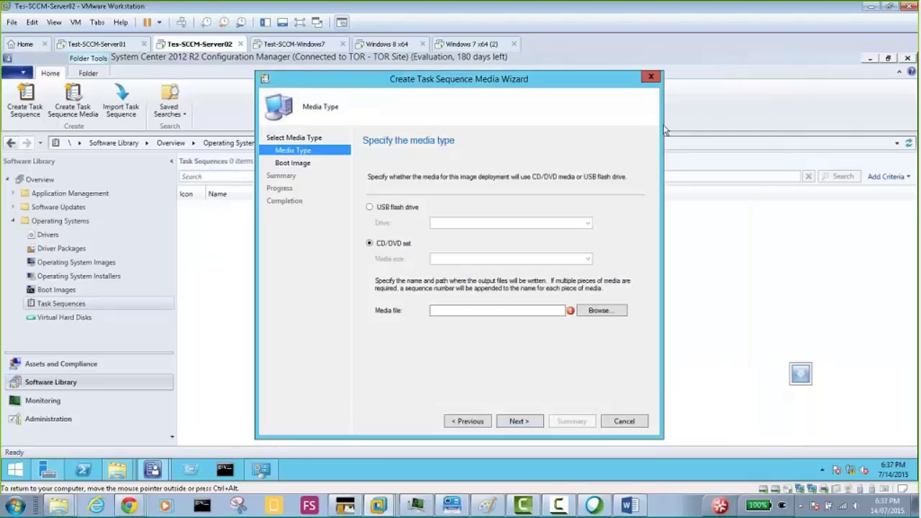
pyautogui.click(439, 310)
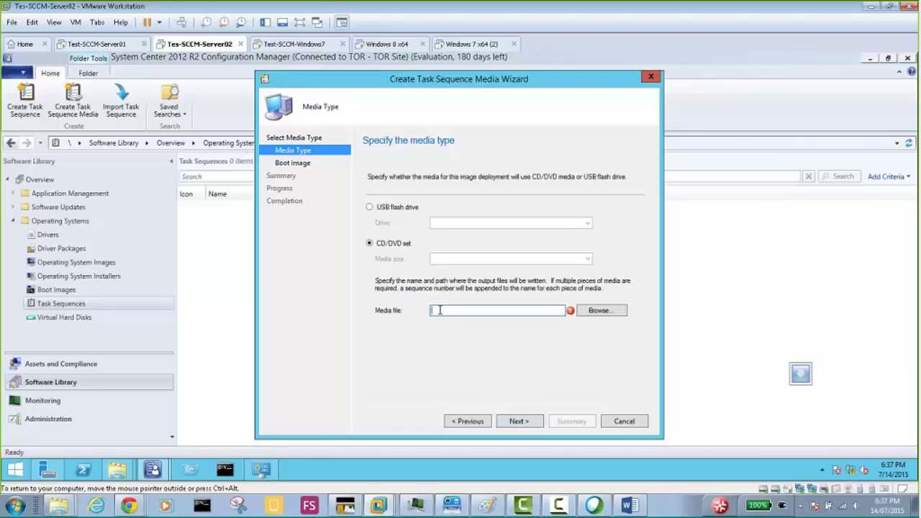
pyautogui.write('\\SCCM-SERVER02\\Deployemnt\\Capture_OS')
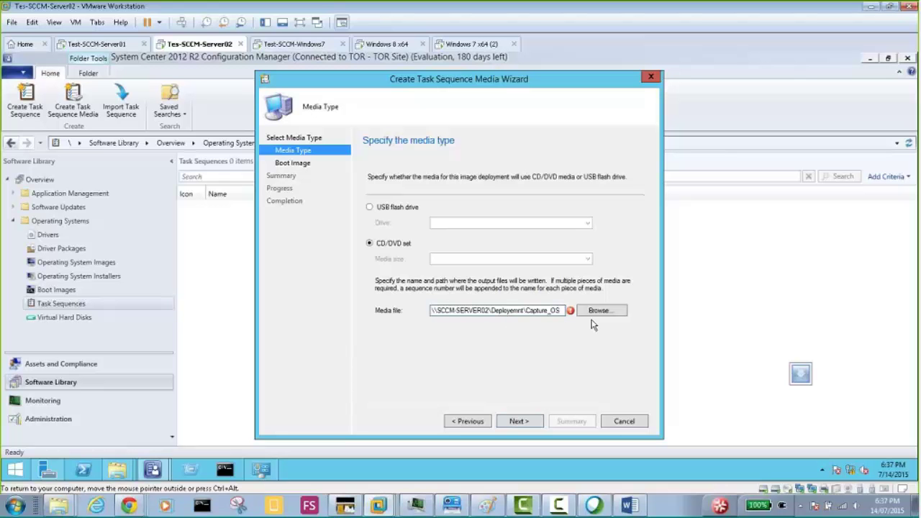
pyautogui.write('\\')
pyautogui.write('Cap')
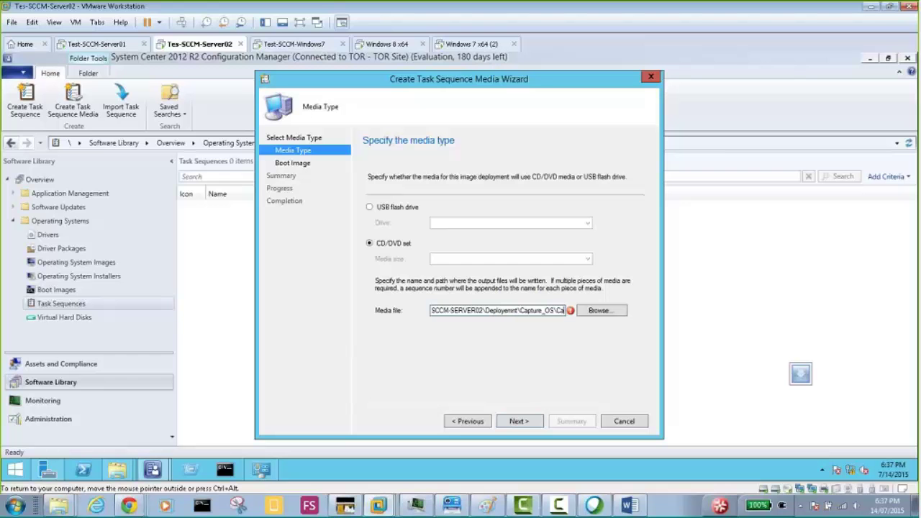
pyautogui.write('Wi')
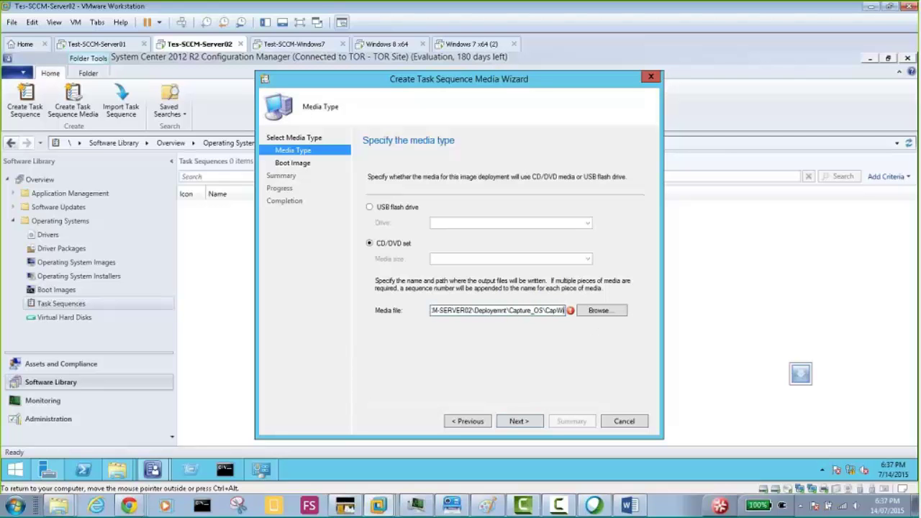
pyautogui.write('n')
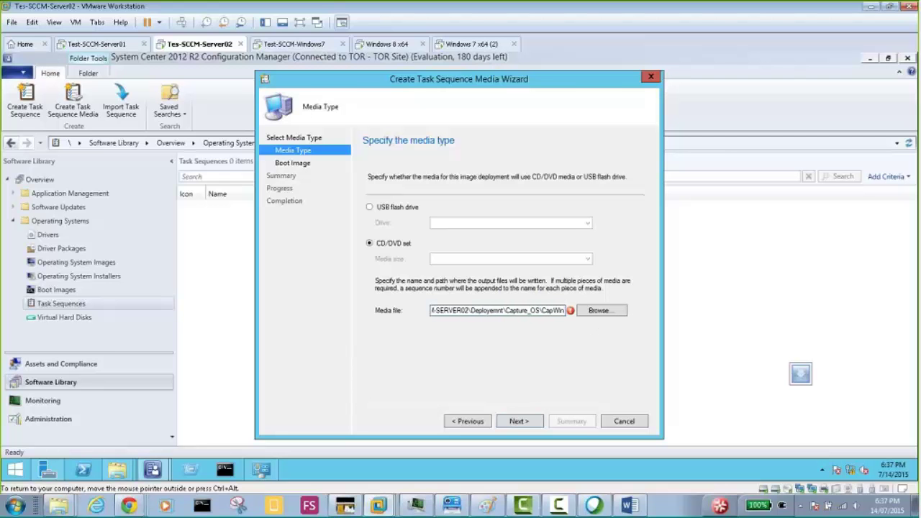
pyautogui.write('7.iso')
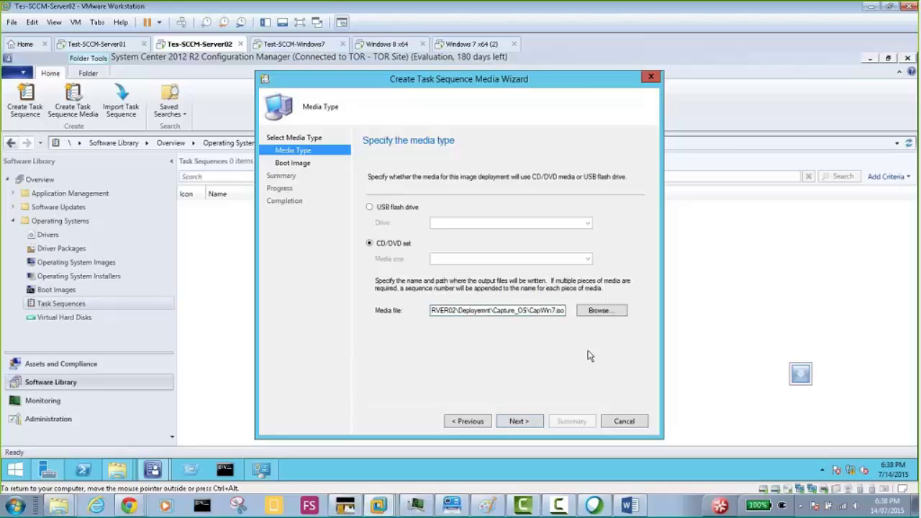
# Step: Choose Boot image (x64) as the media's boot image
pyautogui.click(519, 422)
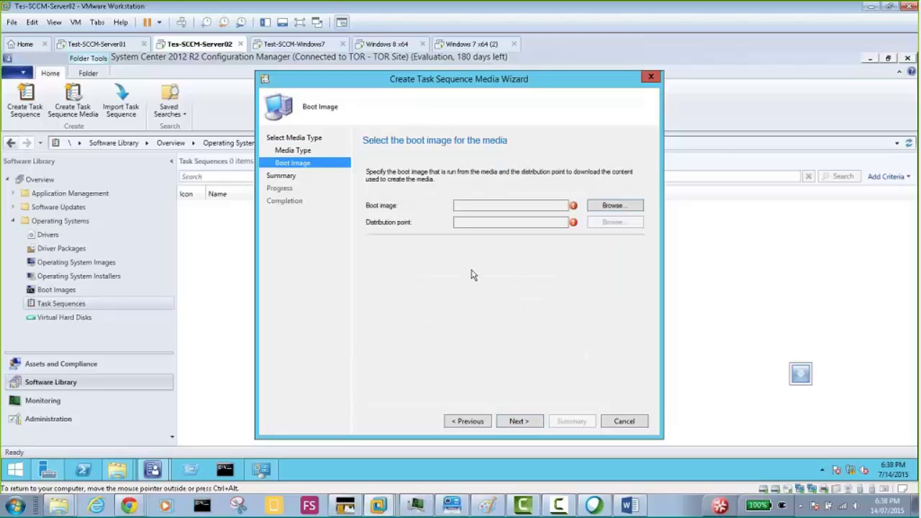
pyautogui.click(613, 207)
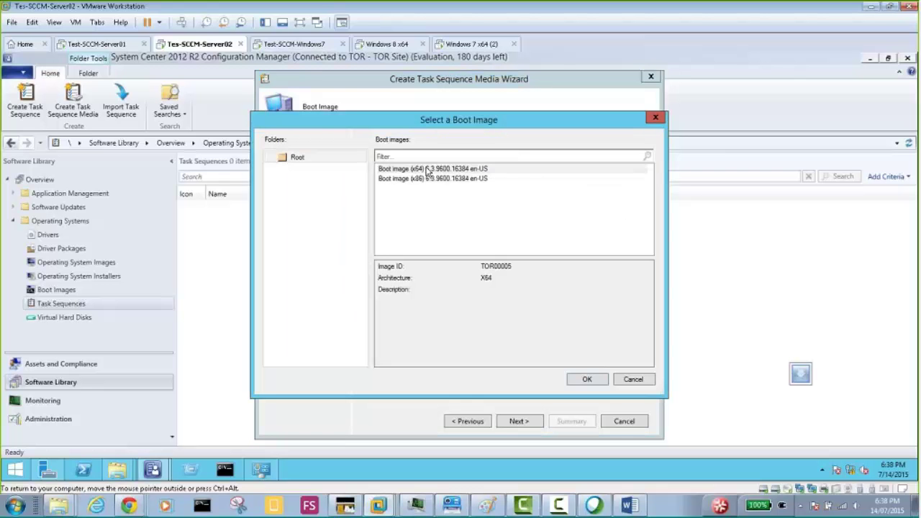
pyautogui.doubleClick(428, 169)
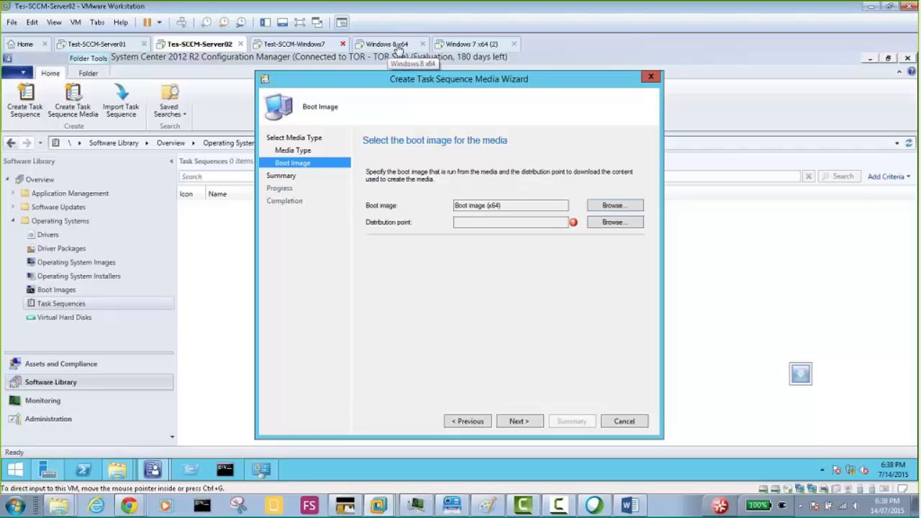
# Step: On the Windows 7 VM, check the installed edition with winver
pyautogui.click(465, 45)
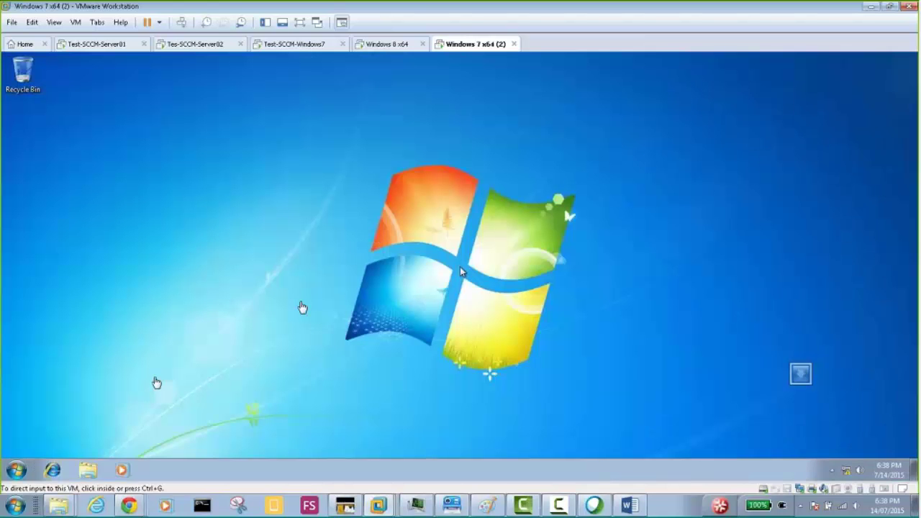
pyautogui.click(15, 469)
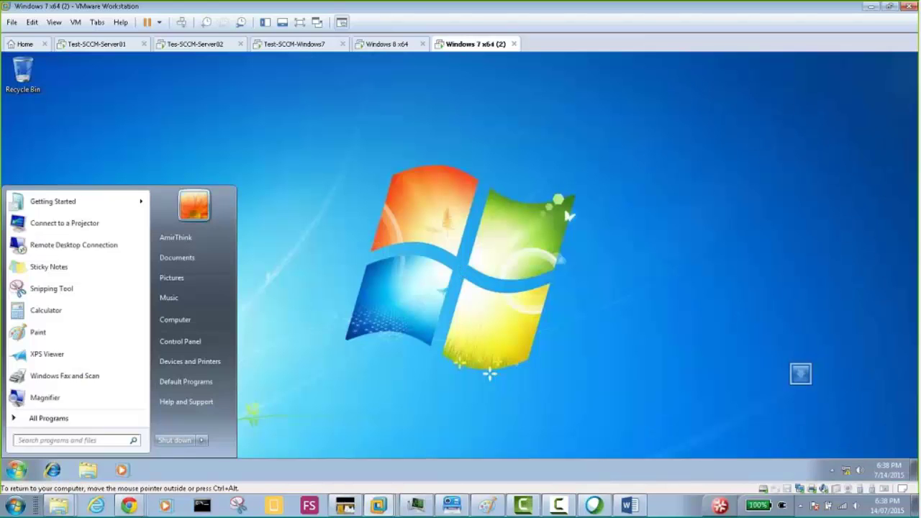
pyautogui.click(362, 388)
pyautogui.press('super+r')
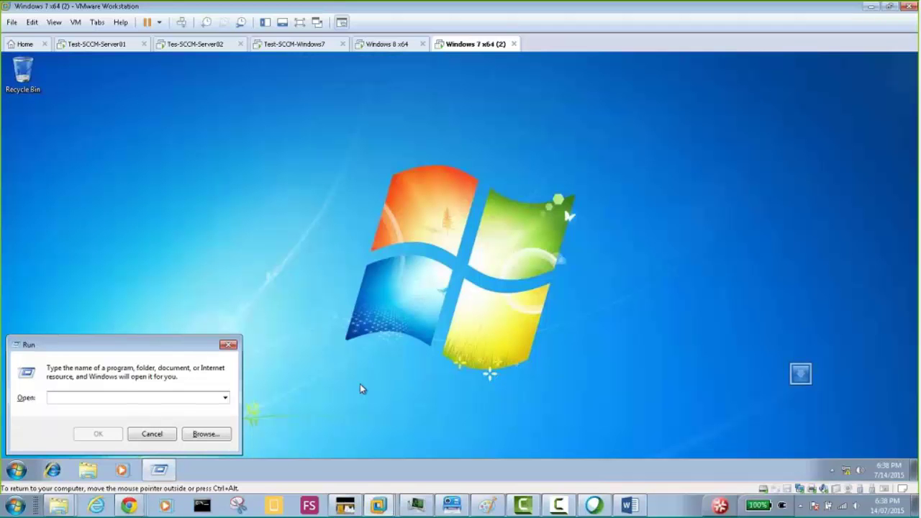
pyautogui.write('w')
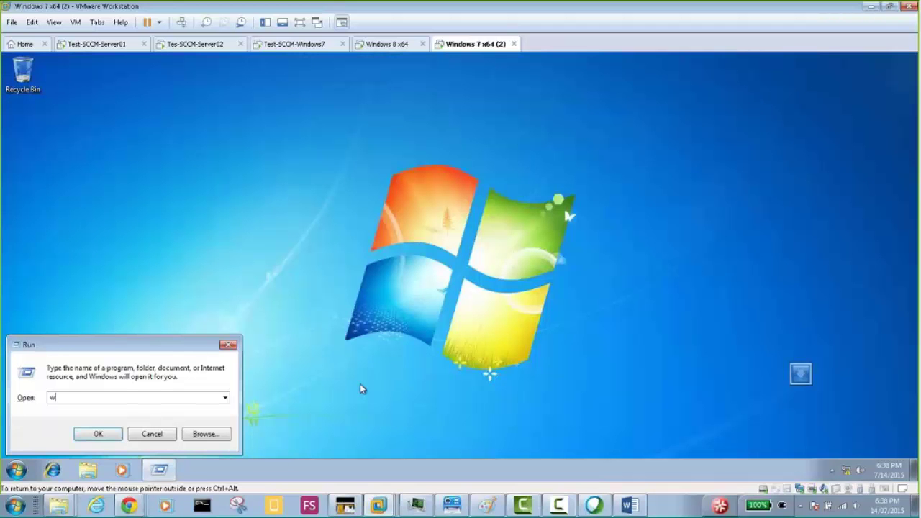
pyautogui.write('inver')
pyautogui.press('Return')
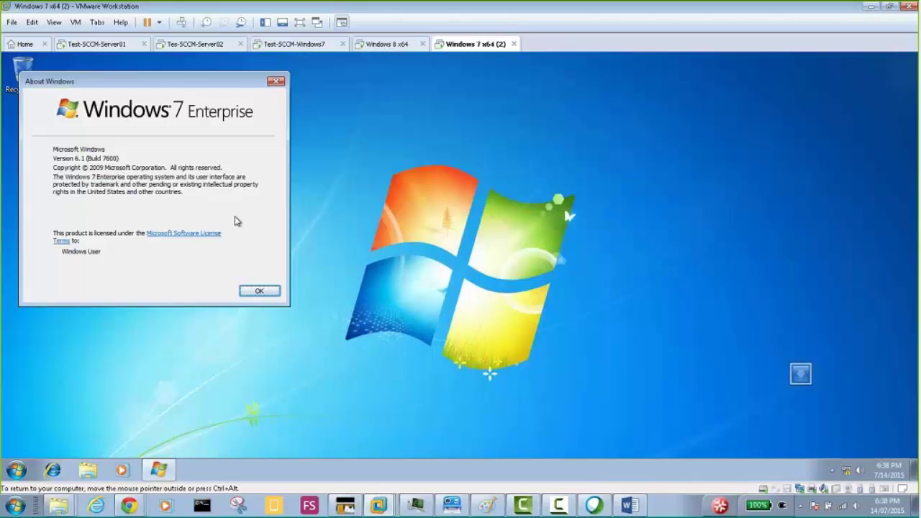
pyautogui.click(260, 292)
# Step: Confirm in System Information that the system type is x64-based PC
pyautogui.click(16, 470)
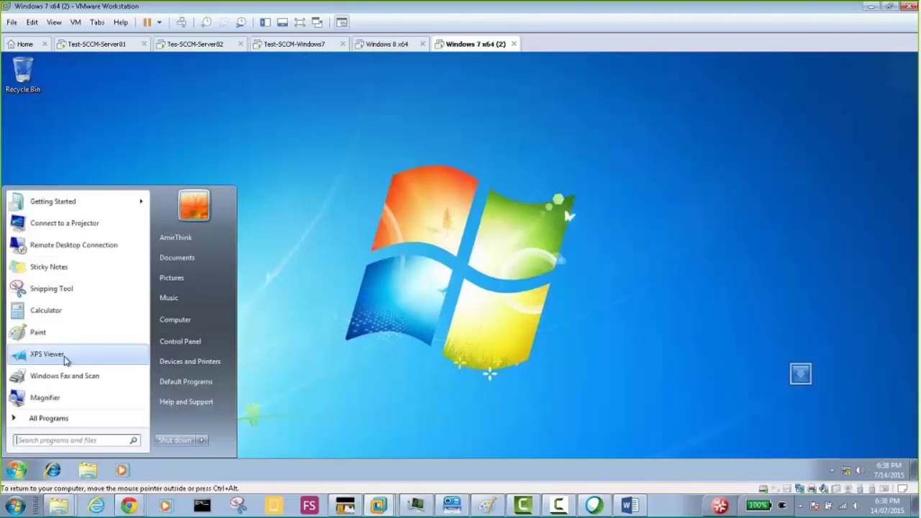
pyautogui.click(77, 440)
pyautogui.write('s')
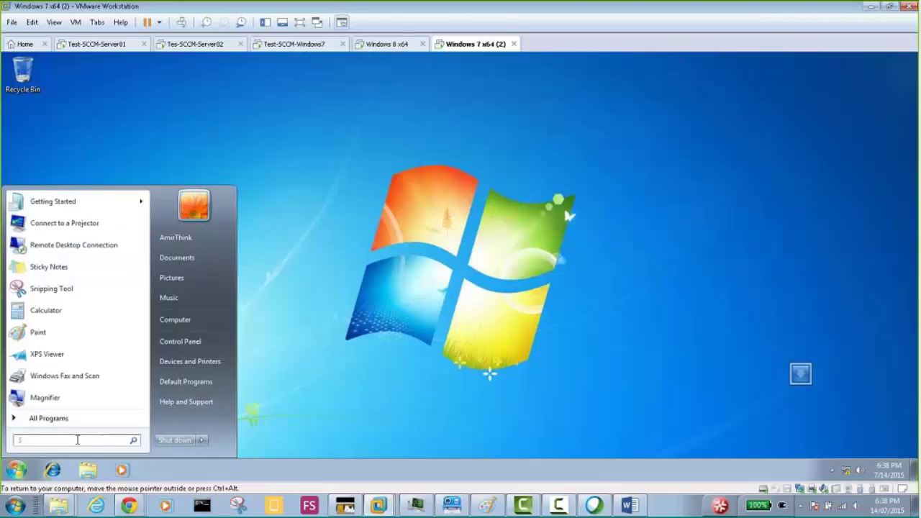
pyautogui.write('ystem')
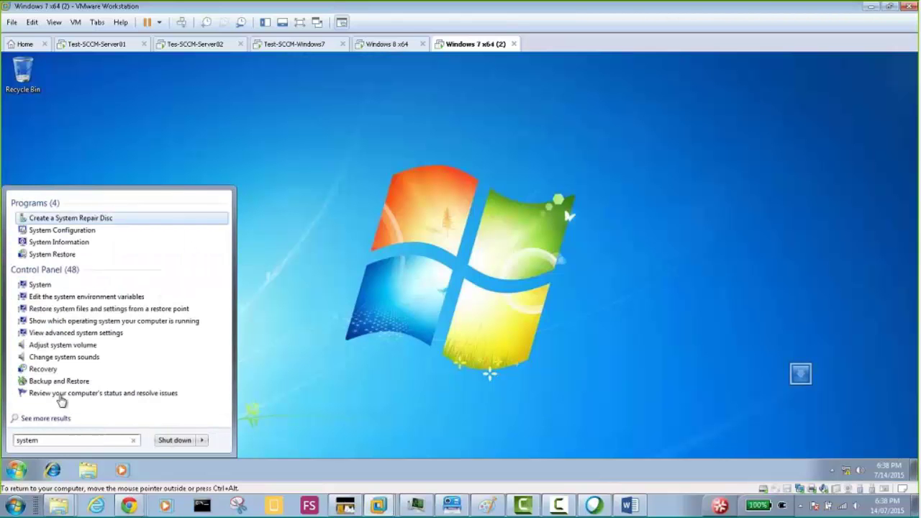
pyautogui.click(66, 244)
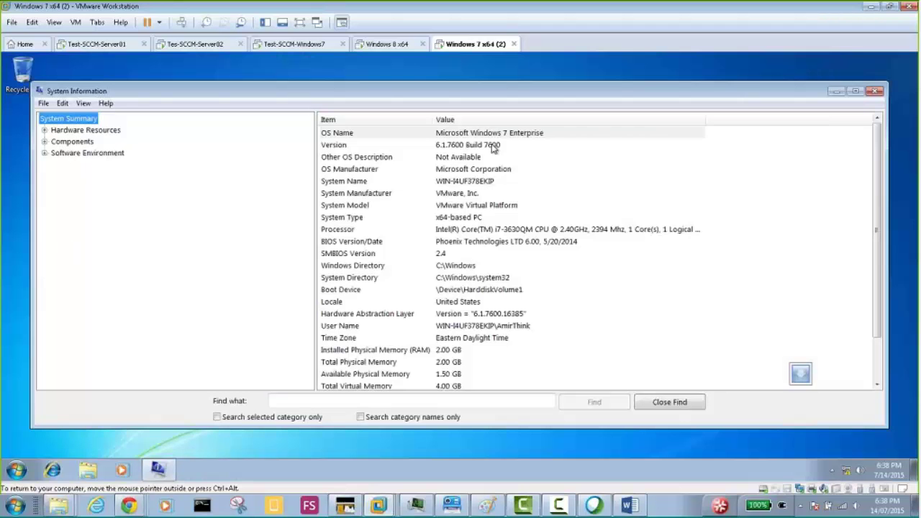
pyautogui.click(478, 218)
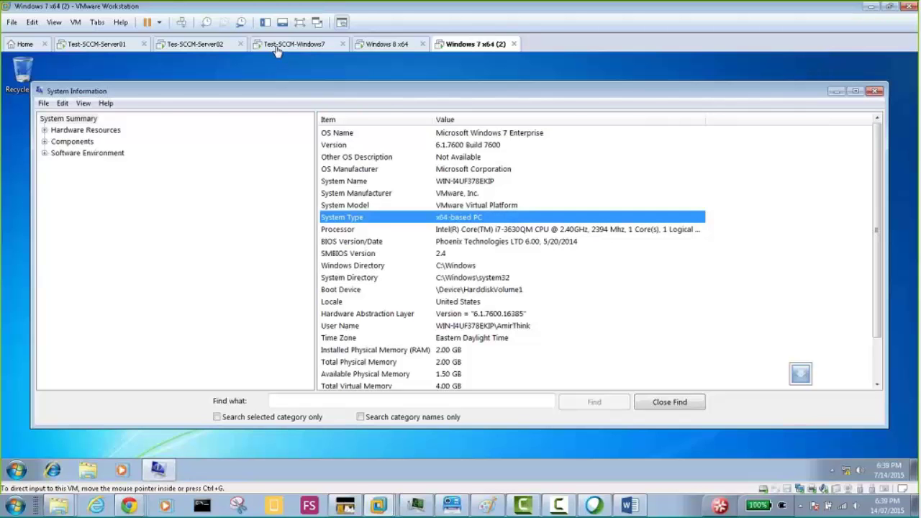
pyautogui.click(199, 44)
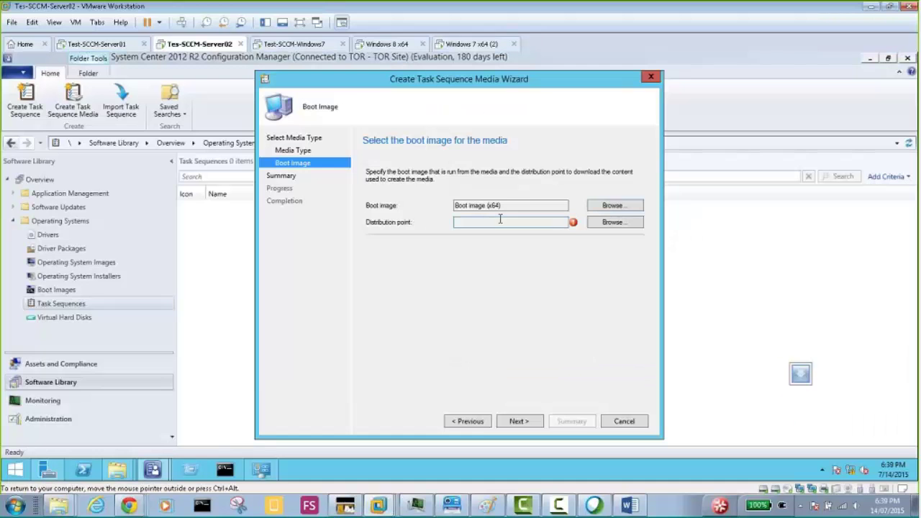
# Step: Select SCCM-SERVER02.SCCMDOMAIN.LOCAL as the media's distribution point
pyautogui.click(614, 222)
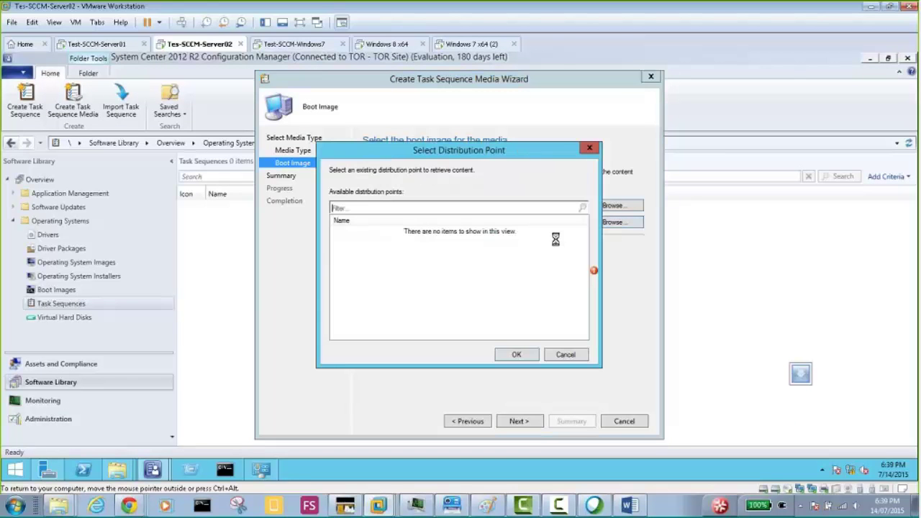
pyautogui.click(356, 231)
pyautogui.doubleClick(356, 231)
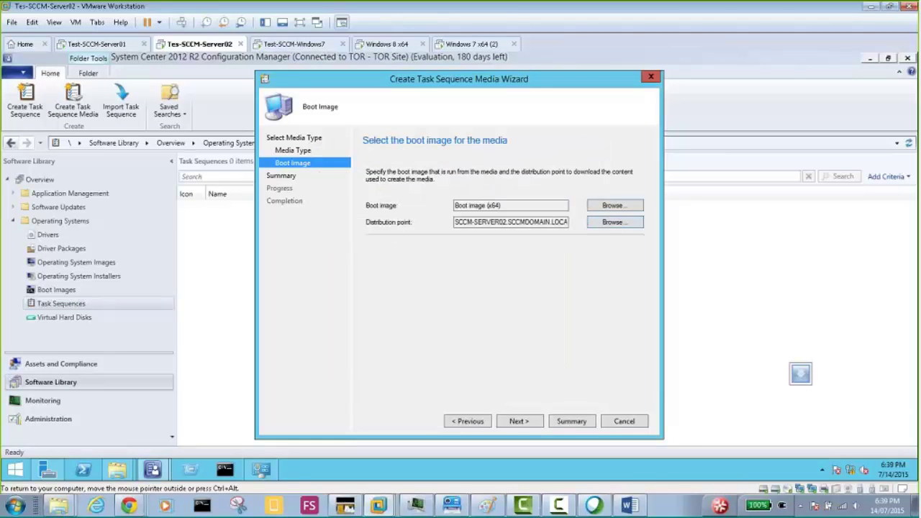
# Step: Confirm the summary, let the wizard create CapWin7.iso, then close it
pyautogui.click(517, 423)
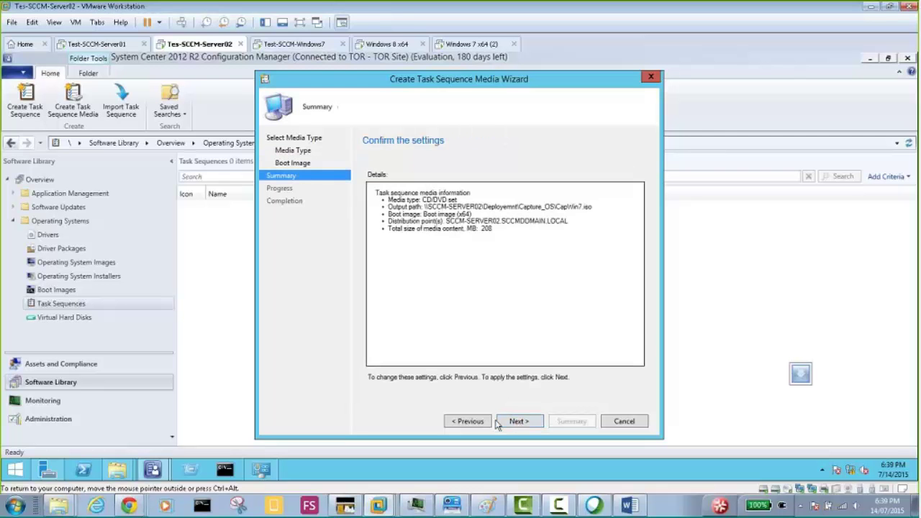
pyautogui.click(482, 424)
pyautogui.click(518, 424)
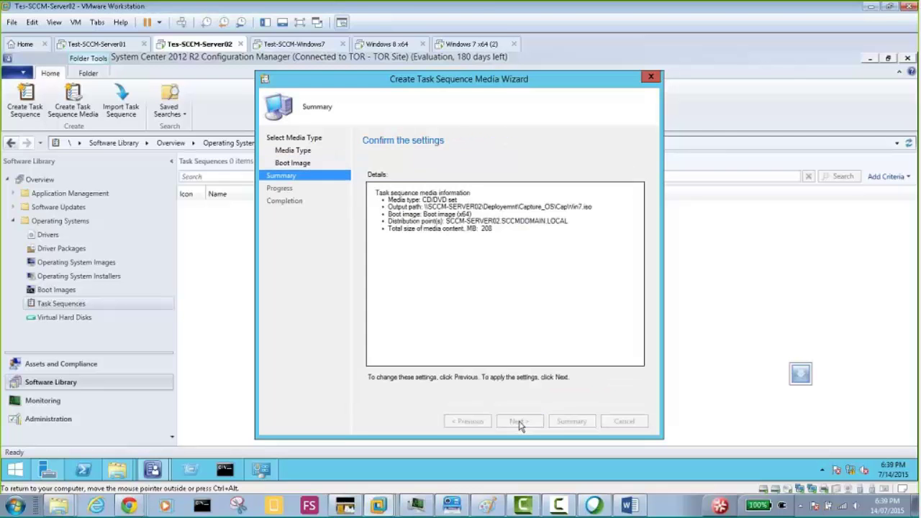
pyautogui.click(518, 424)
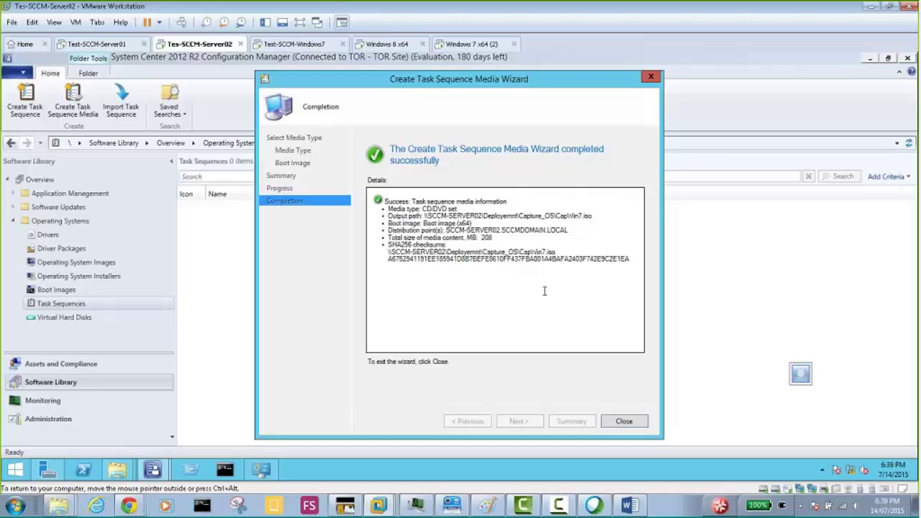
pyautogui.click(624, 423)
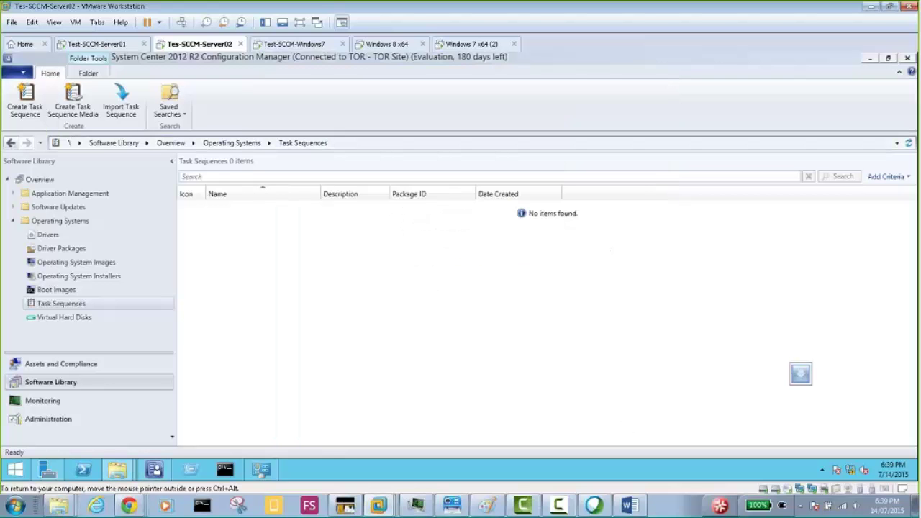
pyautogui.moveTo(118, 475)
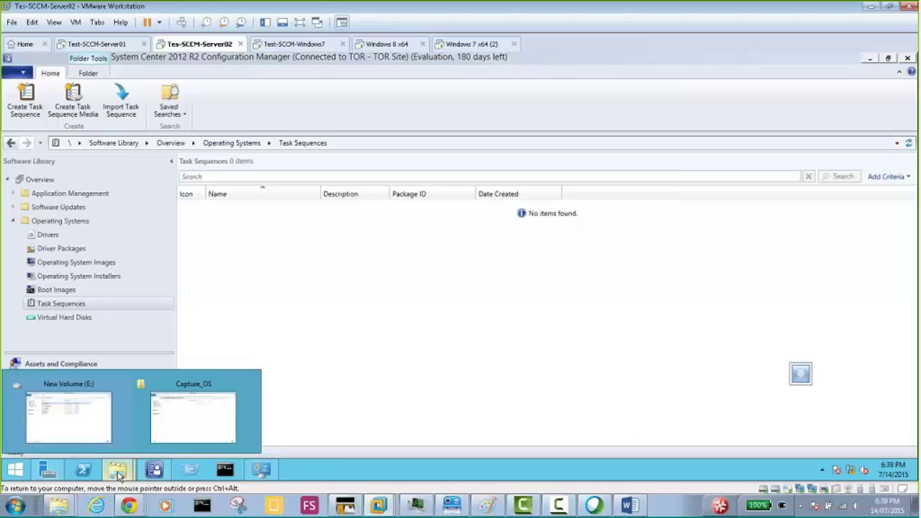
# Step: Bring up the Capture_OS folder and select the new CapWin7 disc image file
pyautogui.click(186, 411)
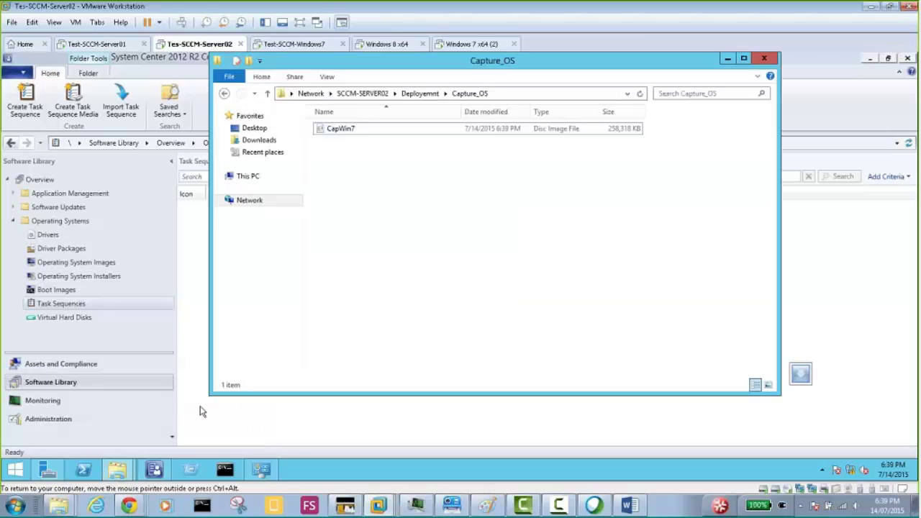
pyautogui.click(339, 134)
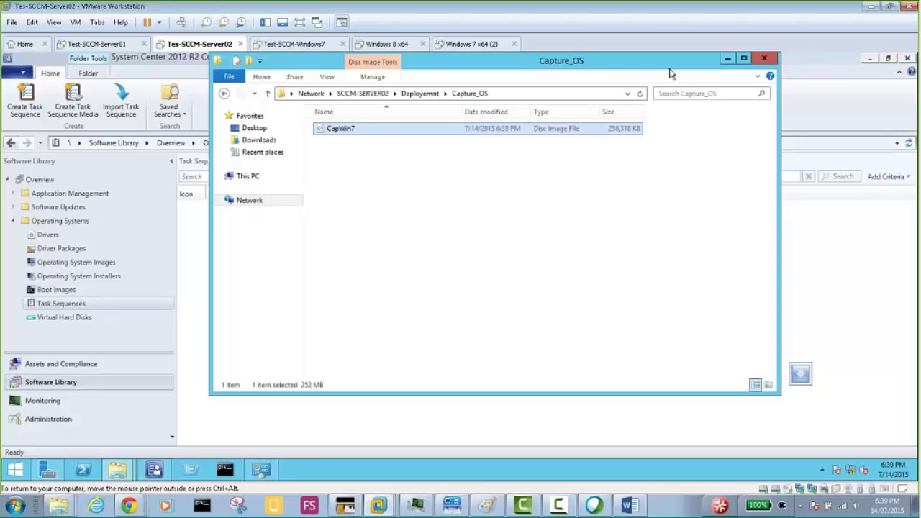
pyautogui.moveTo(638, 68); pyautogui.dragTo(633, 107)
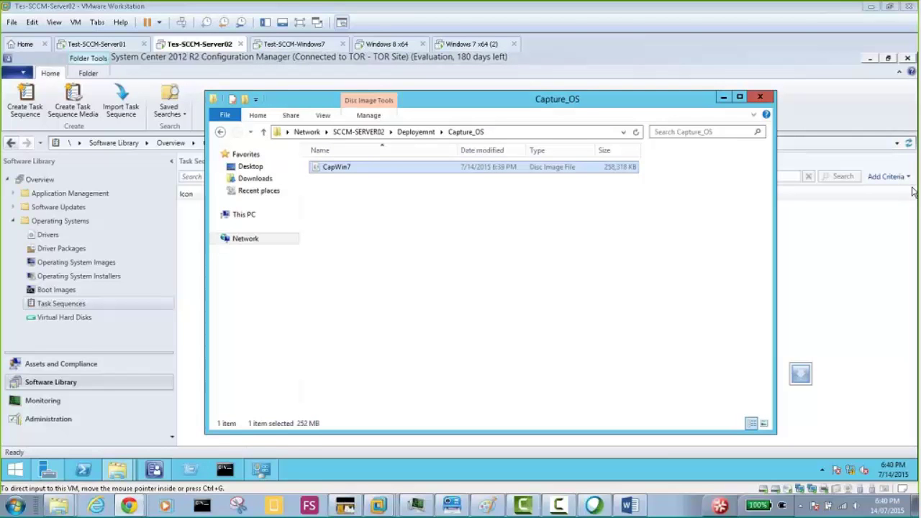
pyautogui.moveTo(129, 507)
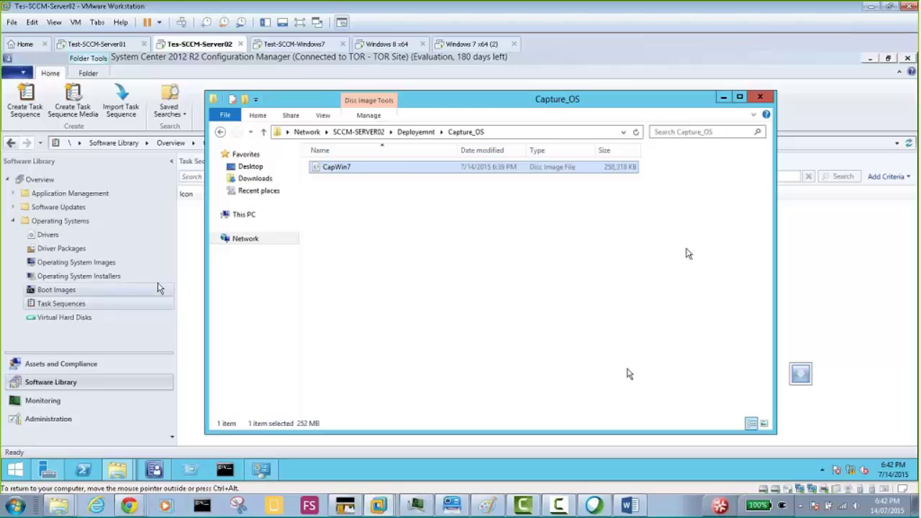
# Step: Look for the Mount option on CapWin7, then switch to the Windows 7 x64 (2) VM
pyautogui.click(358, 233)
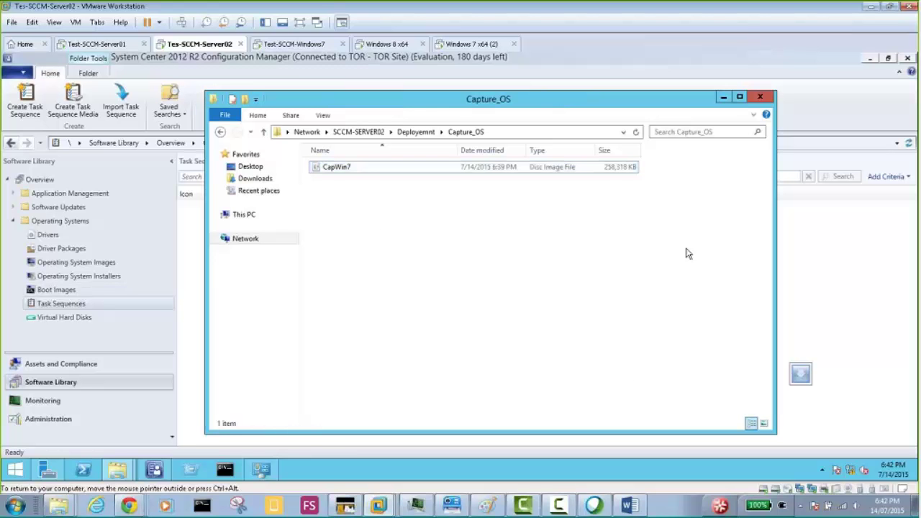
pyautogui.rightClick(341, 173)
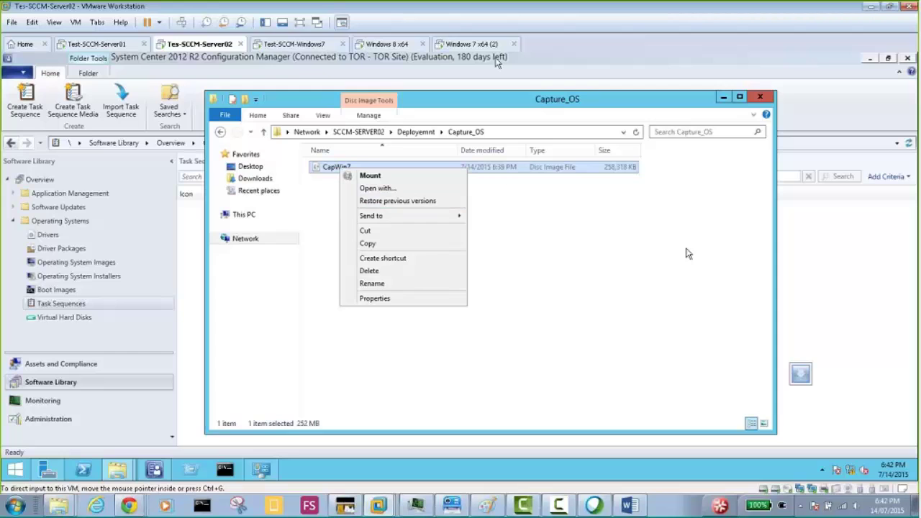
pyautogui.click(464, 44)
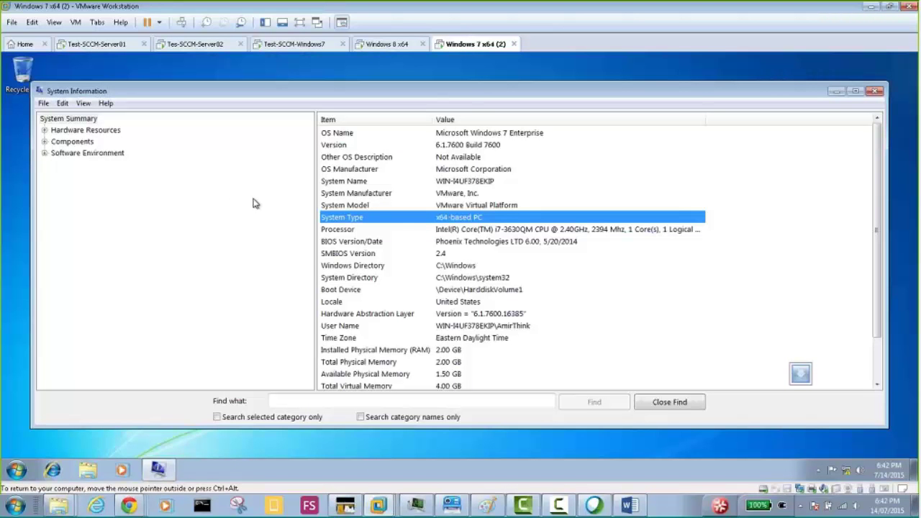
# Step: Review the Local Area Connection details from the Network and Sharing Center
pyautogui.rightClick(846, 473)
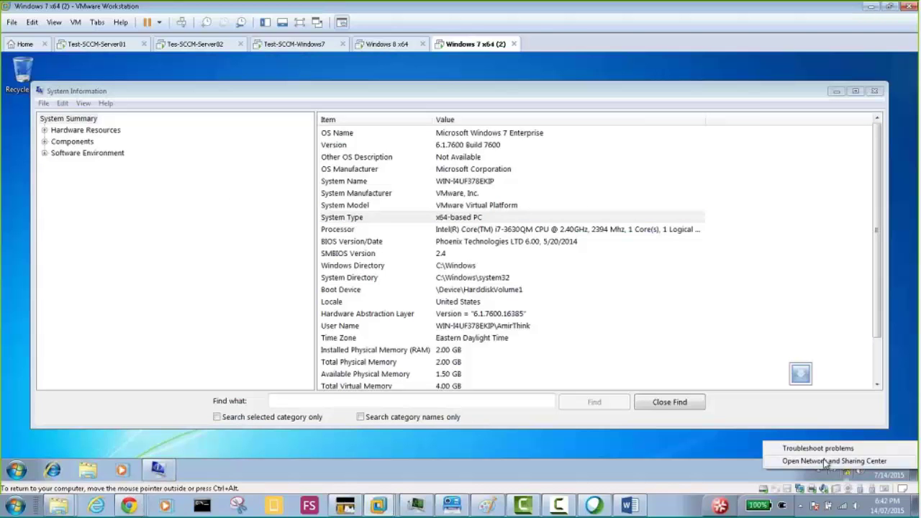
pyautogui.click(824, 461)
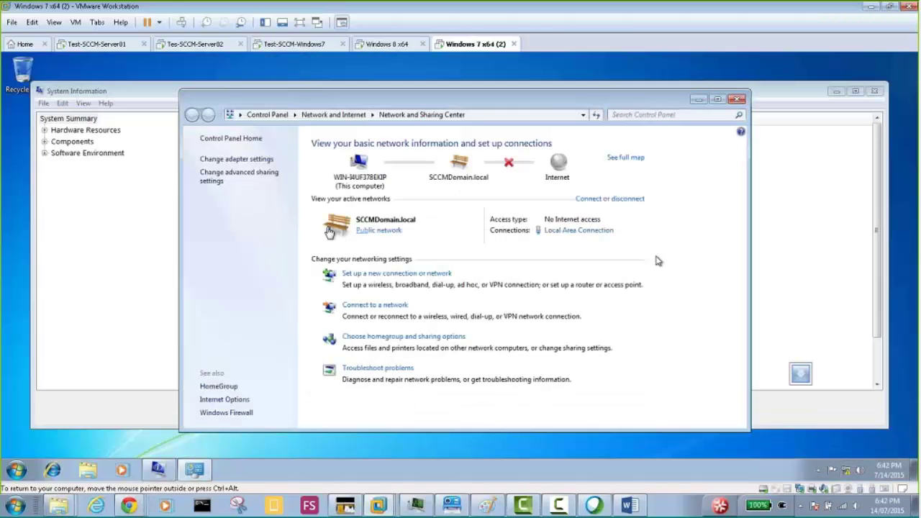
pyautogui.click(570, 231)
pyautogui.click(396, 253)
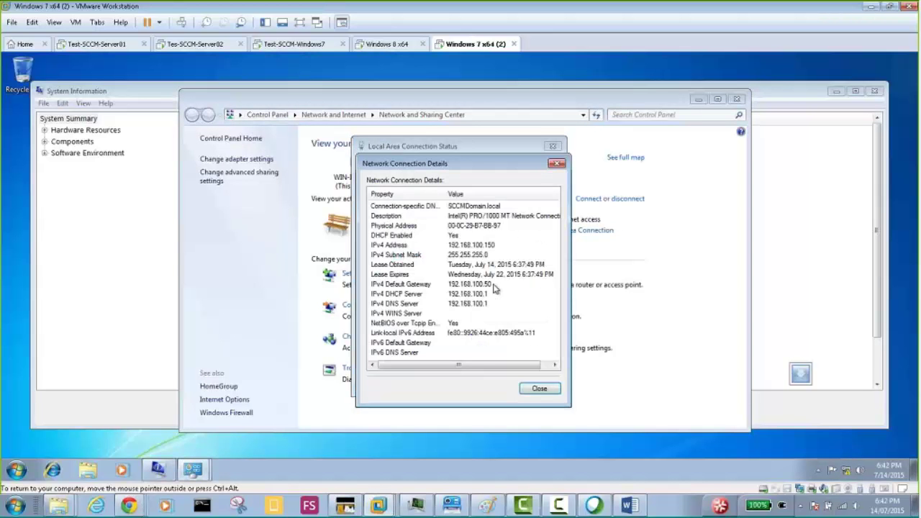
pyautogui.click(539, 389)
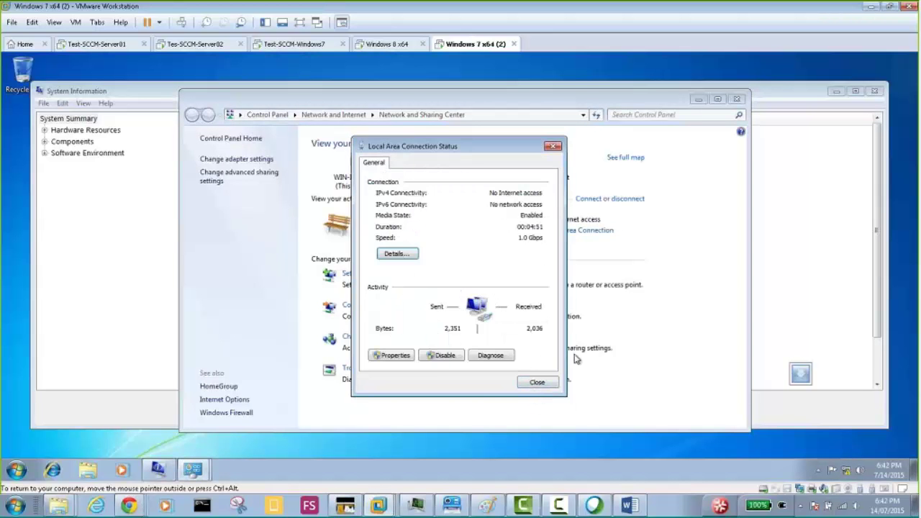
pyautogui.click(544, 379)
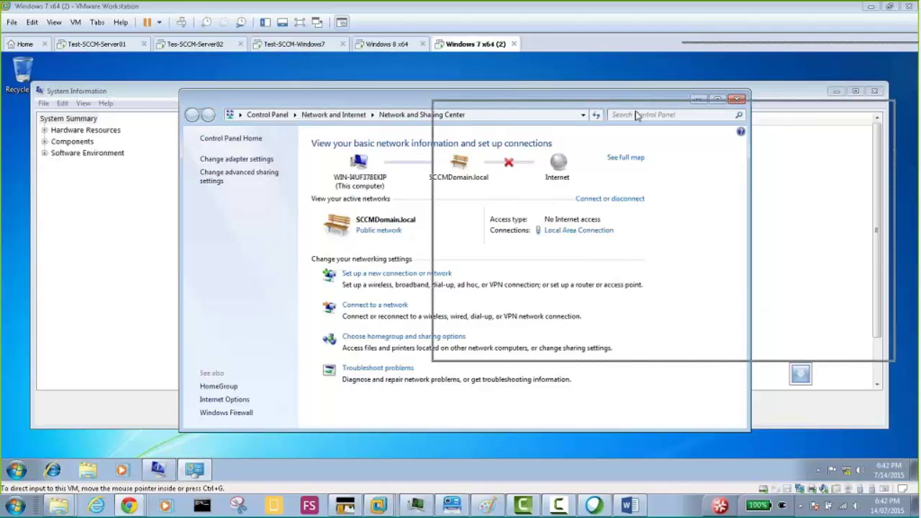
# Step: Maximize Chrome and scroll the prajwaldesai.com tutorial to its Capture Windows 7 heading
pyautogui.doubleClick(606, 104)
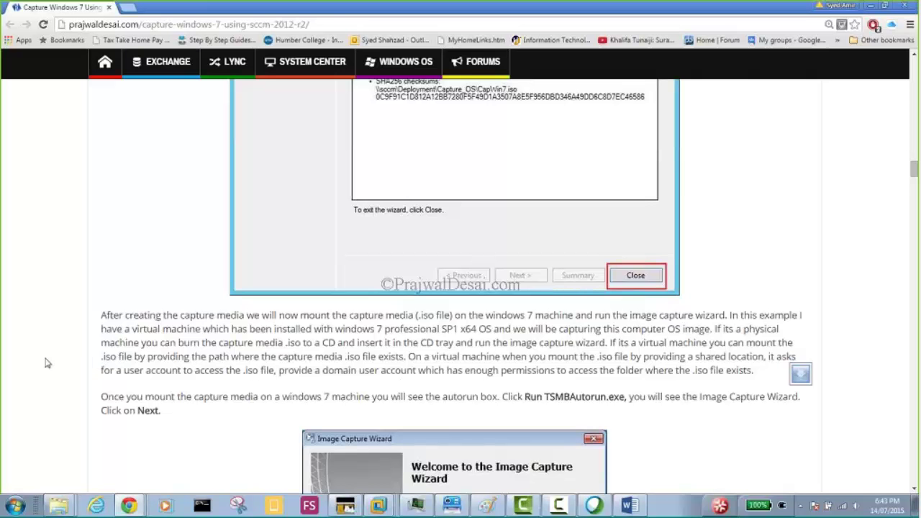
pyautogui.scroll(-2, 45, 360)
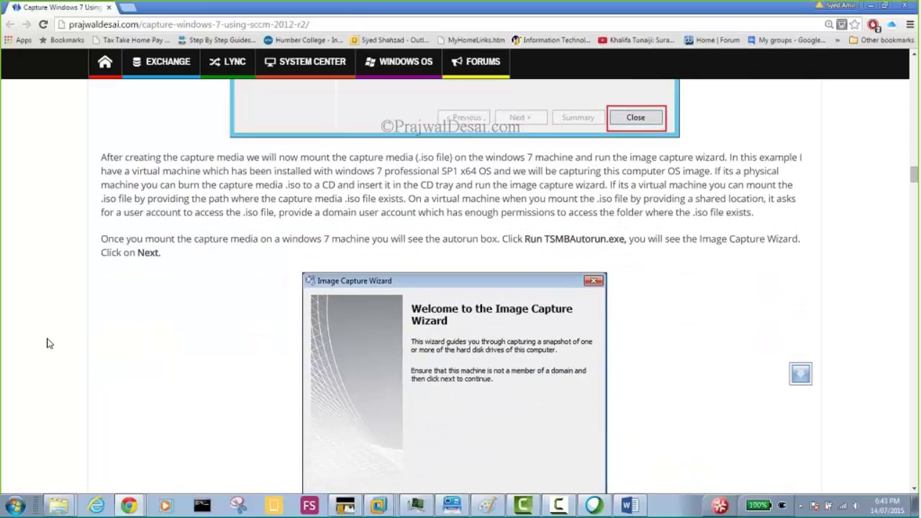
pyautogui.scroll(15, 47, 343)
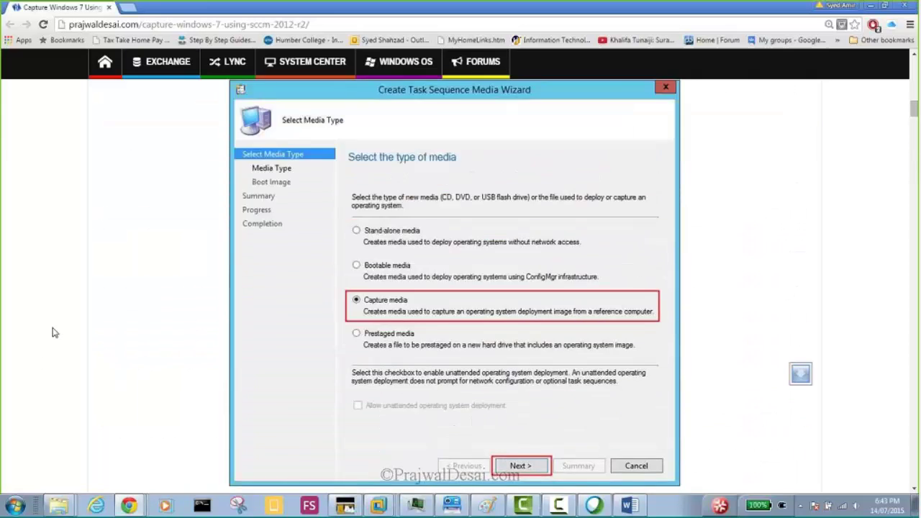
pyautogui.scroll(15, 51, 333)
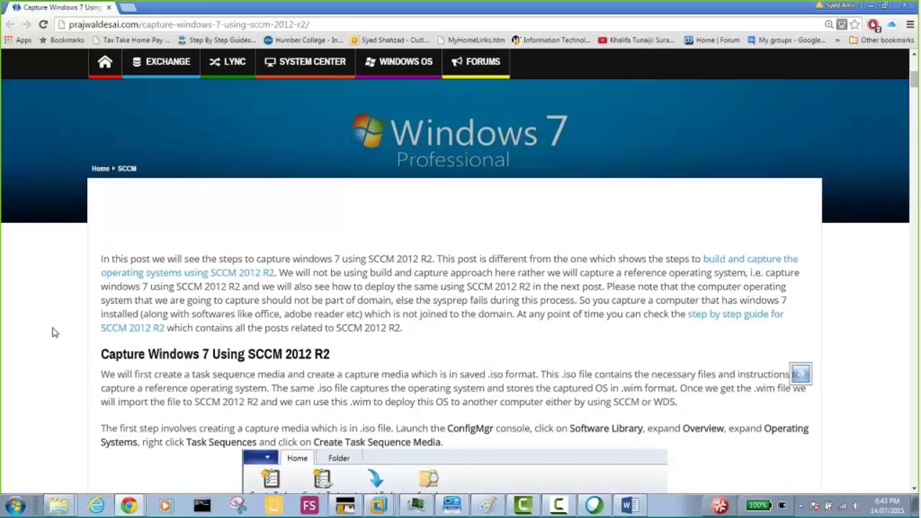
pyautogui.scroll(-2, 51, 333)
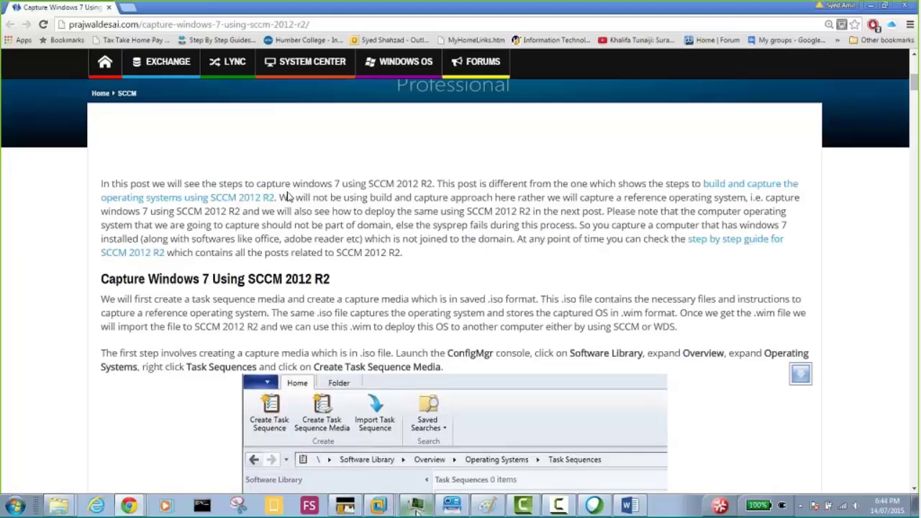
# Step: Switch to the Test-SCCM-Windows7 VM and bring its Computer window forward
pyautogui.moveTo(374, 496)
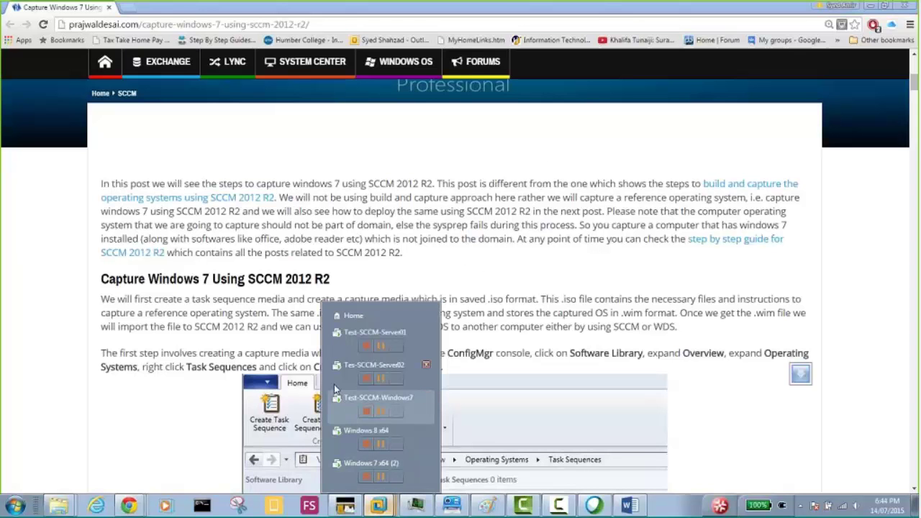
pyautogui.click(338, 408)
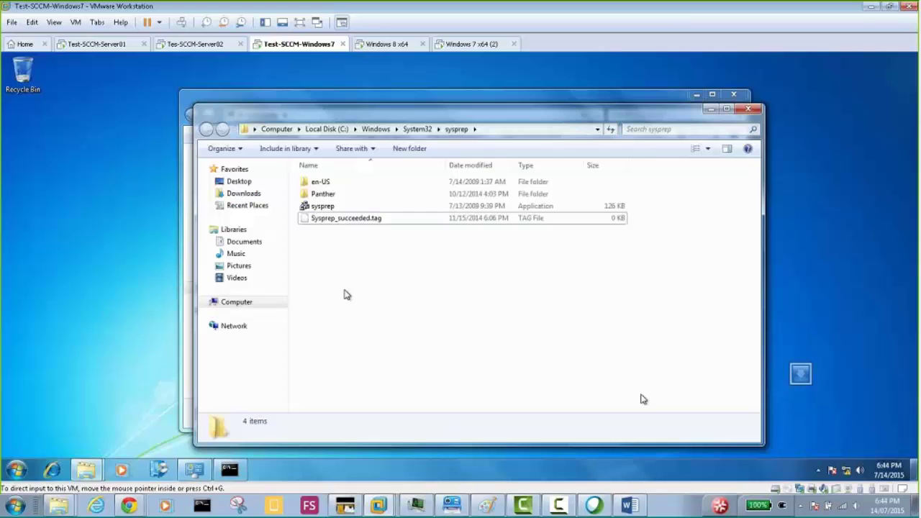
pyautogui.moveTo(915, 470)
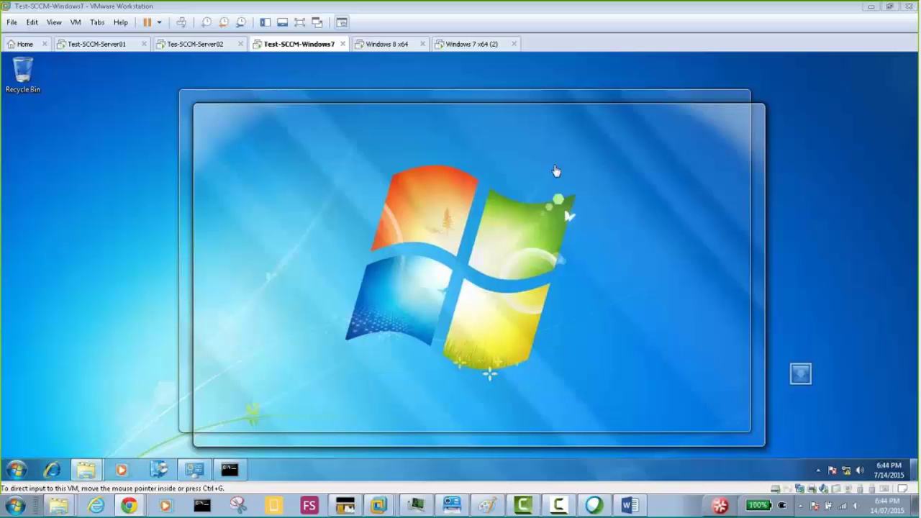
pyautogui.click(105, 233)
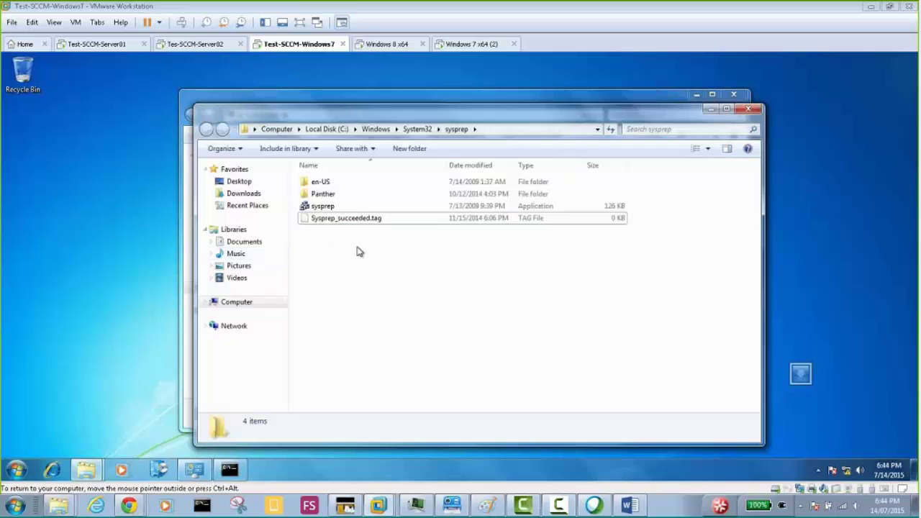
pyautogui.click(65, 260)
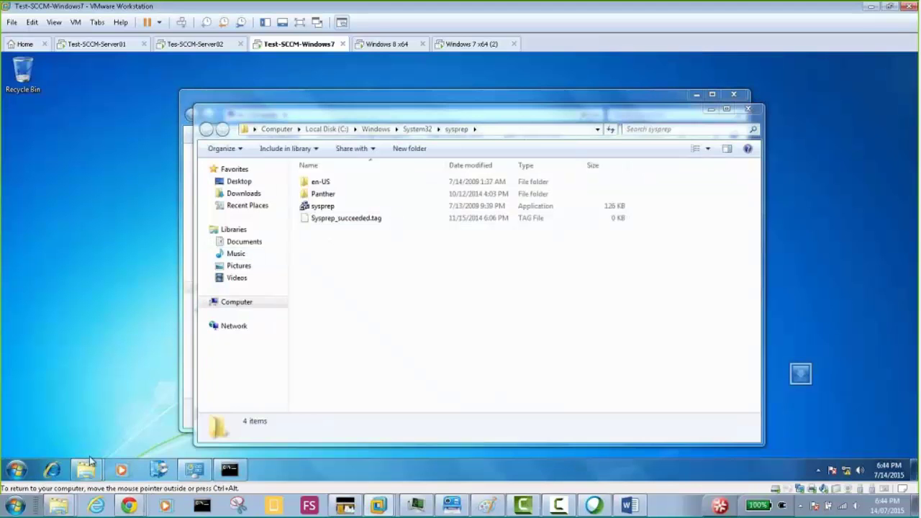
pyautogui.moveTo(92, 466)
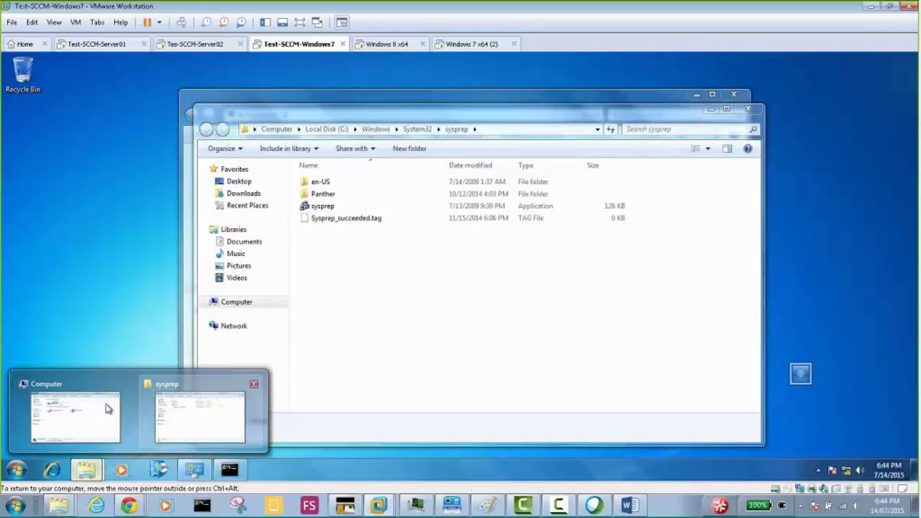
pyautogui.click(78, 389)
pyautogui.rightClick(221, 288)
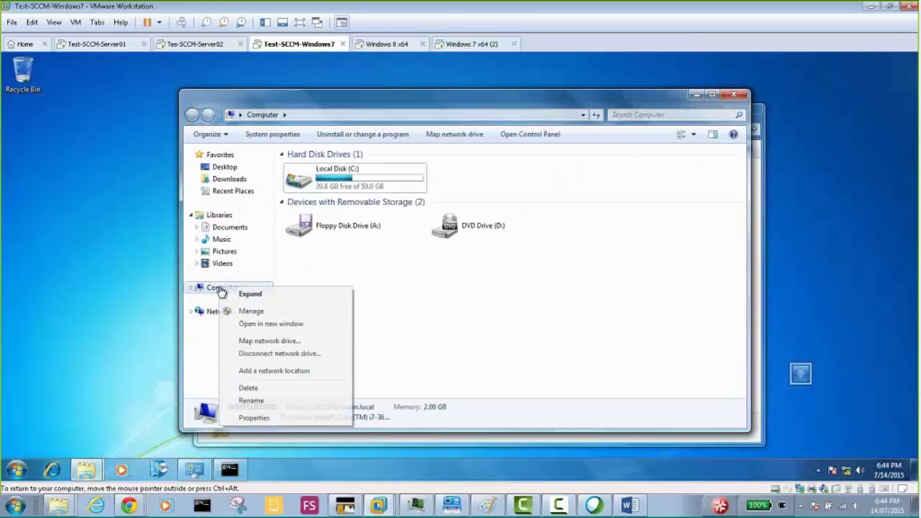
# Step: Move Win7Client01 from SCCMDomain.local to workgroup ABC, accepting the restart-required notice
pyautogui.click(272, 419)
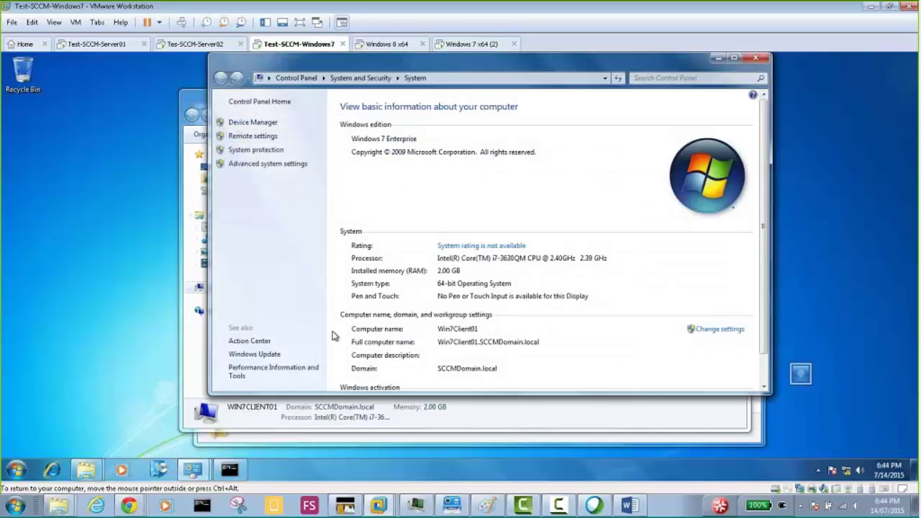
pyautogui.click(715, 330)
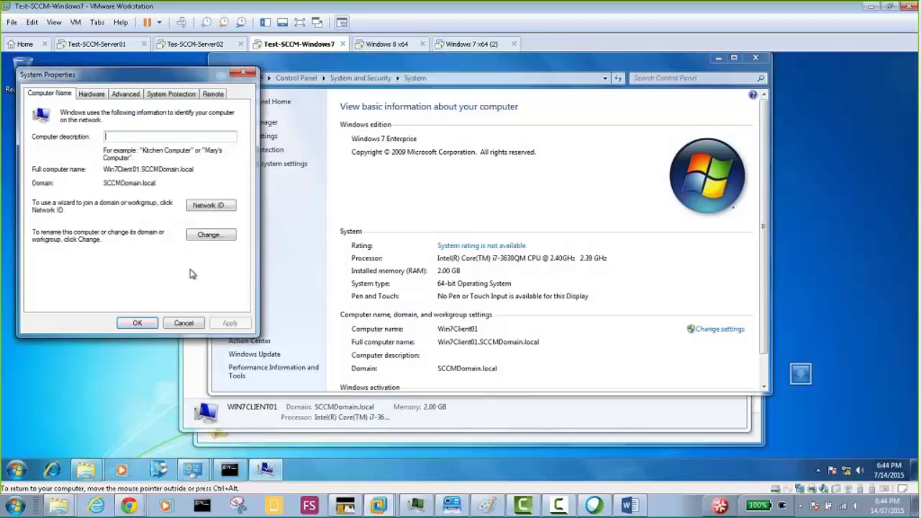
pyautogui.click(208, 236)
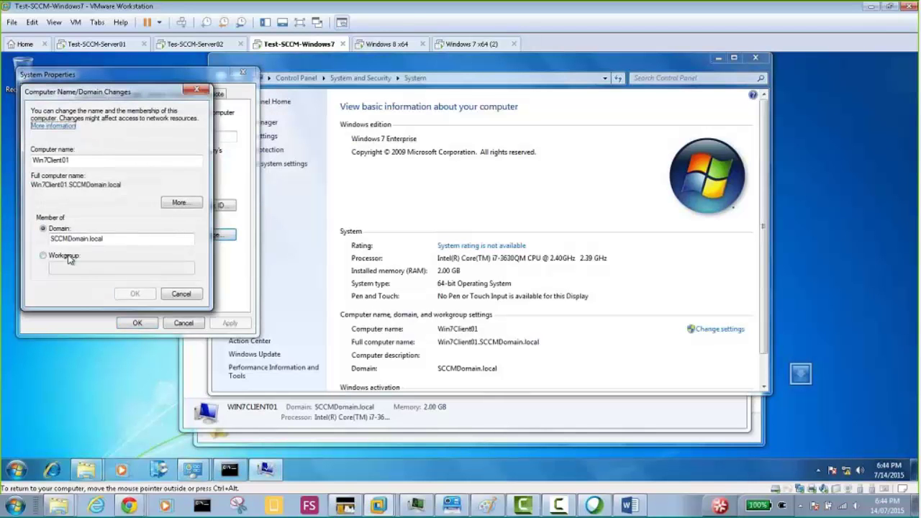
pyautogui.click(69, 257)
pyautogui.click(77, 268)
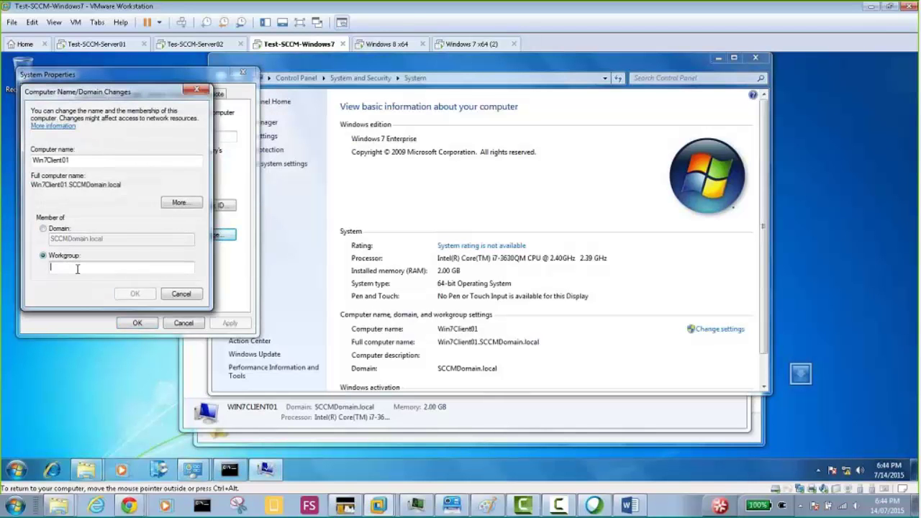
pyautogui.write('ABC')
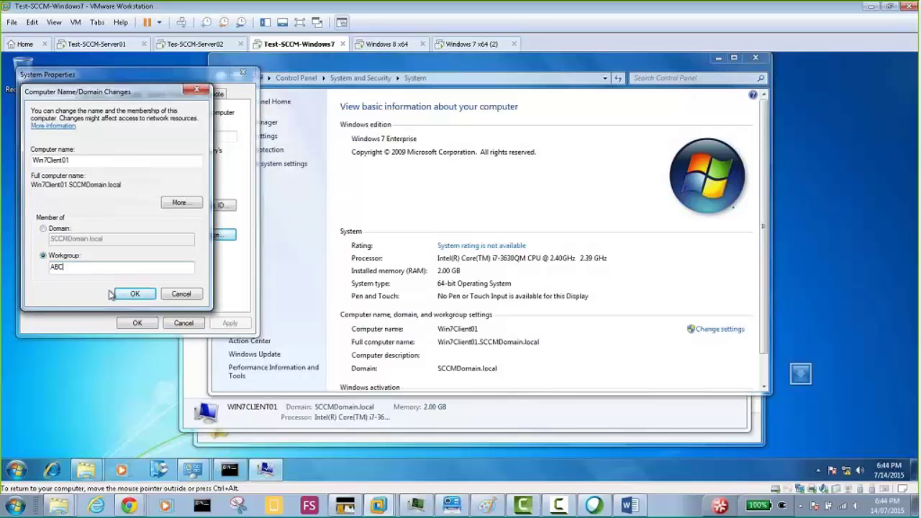
pyautogui.click(134, 295)
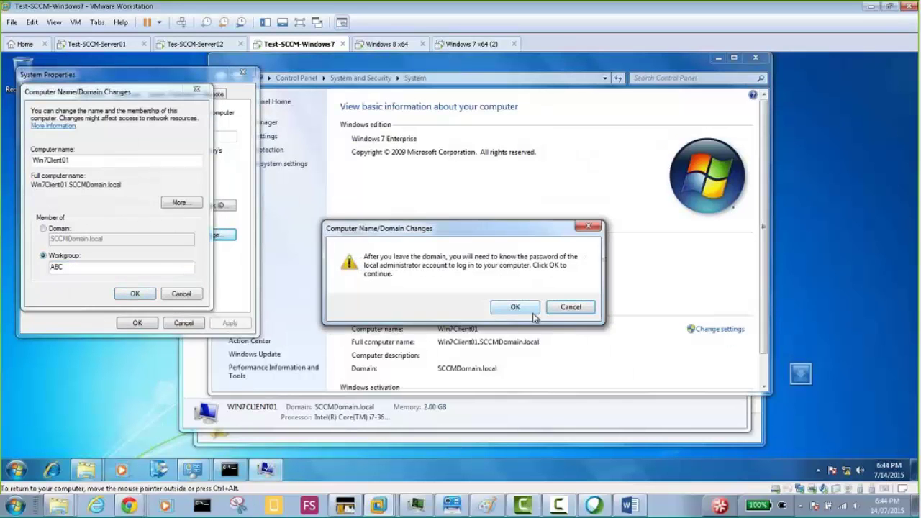
pyautogui.click(517, 310)
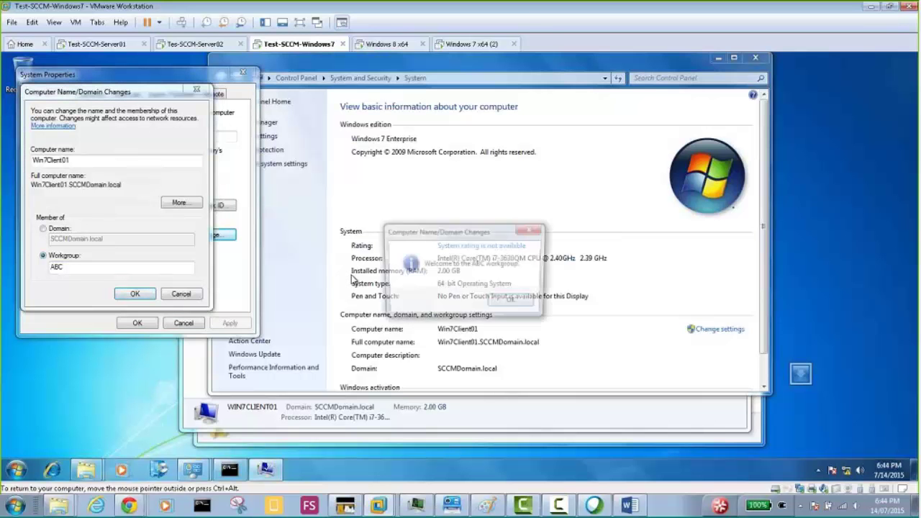
pyautogui.click(509, 303)
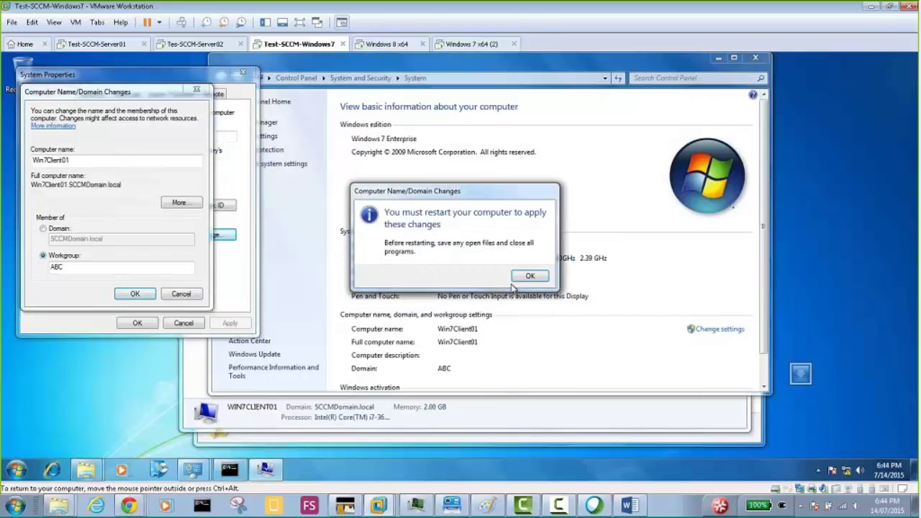
pyautogui.click(533, 281)
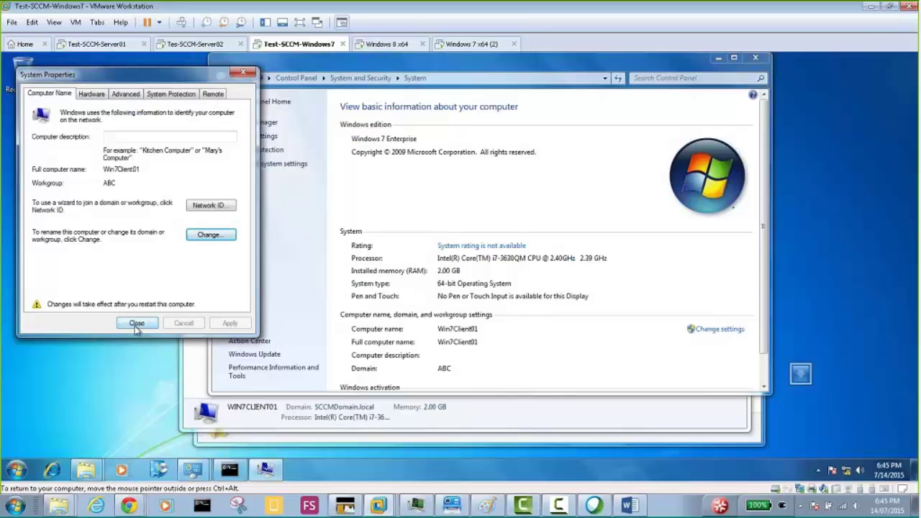
# Step: Close System Properties and restart the Windows 7 VM to apply the workgroup change
pyautogui.click(137, 324)
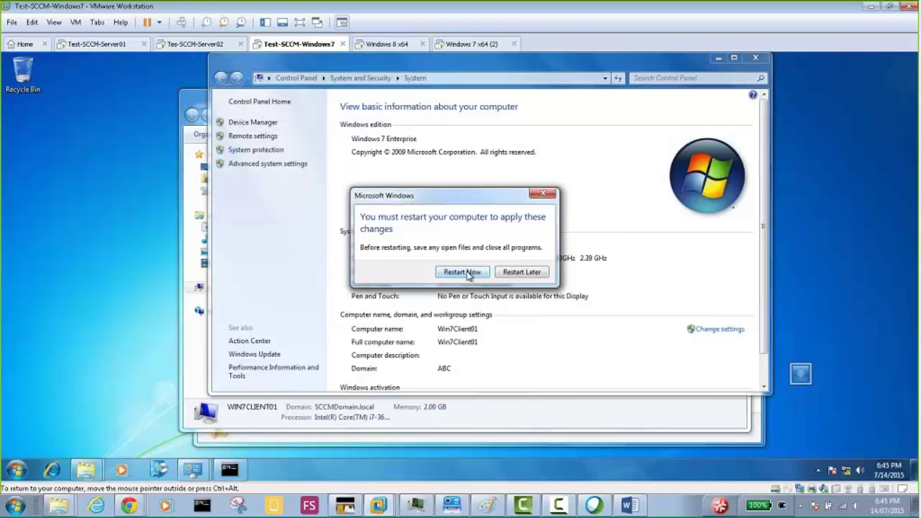
pyautogui.click(463, 273)
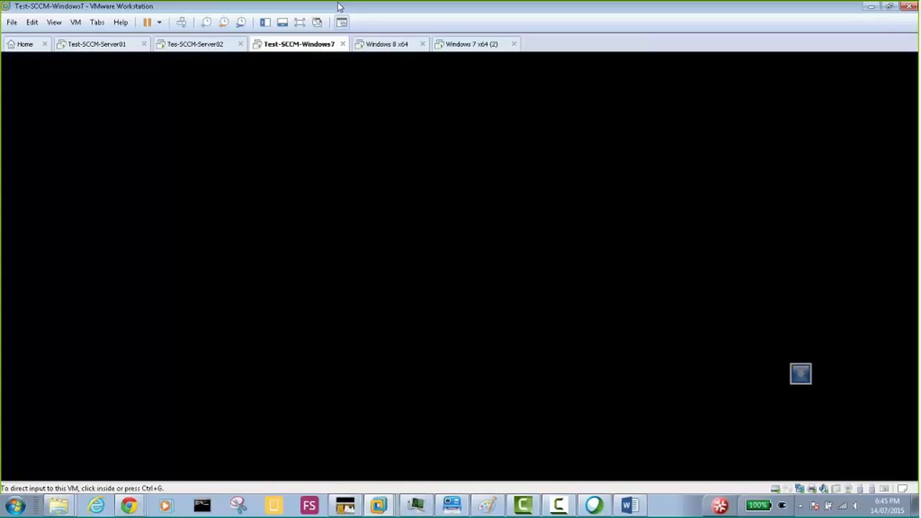
pyautogui.click(471, 46)
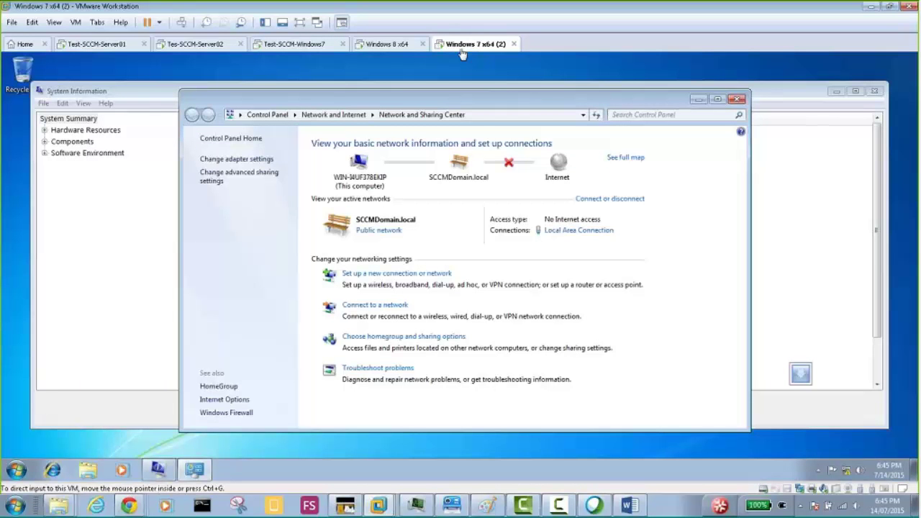
# Step: Sign back in to Test-SCCM-Windows7 with the local account and its password
pyautogui.click(284, 45)
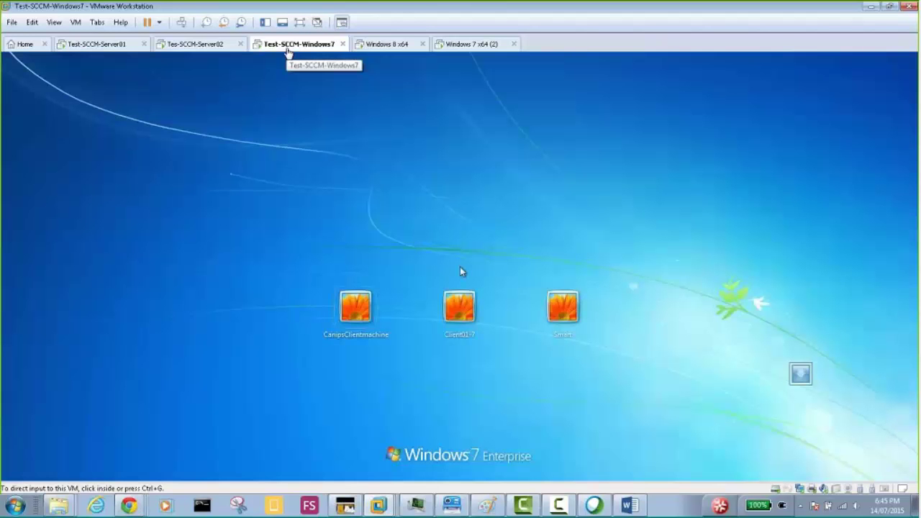
pyautogui.click(461, 317)
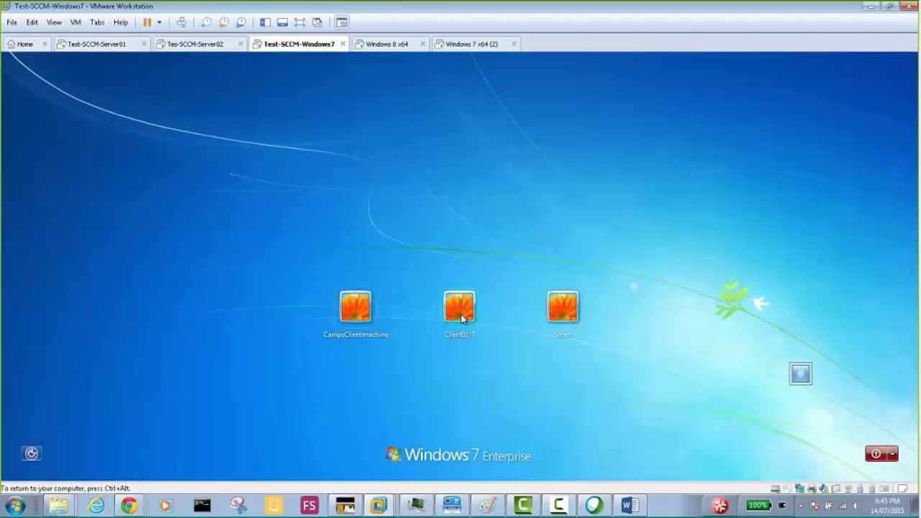
pyautogui.click(457, 328)
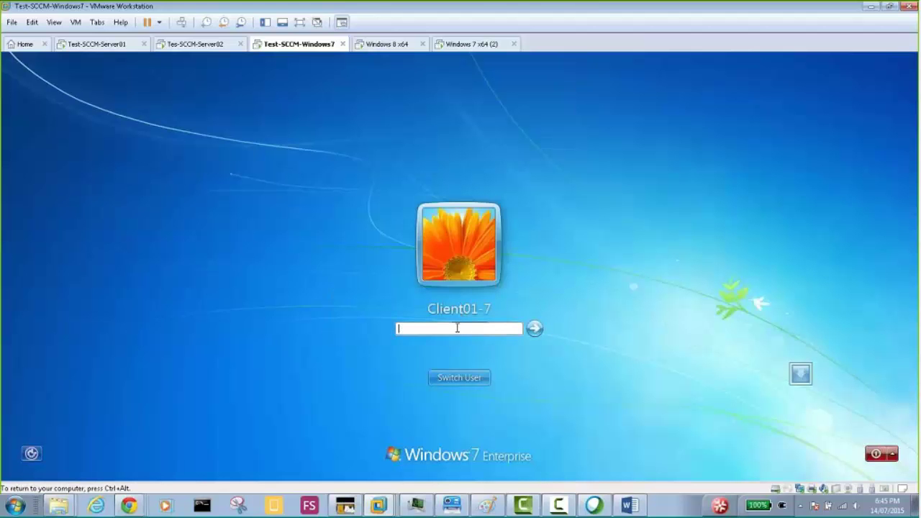
pyautogui.press('Return')
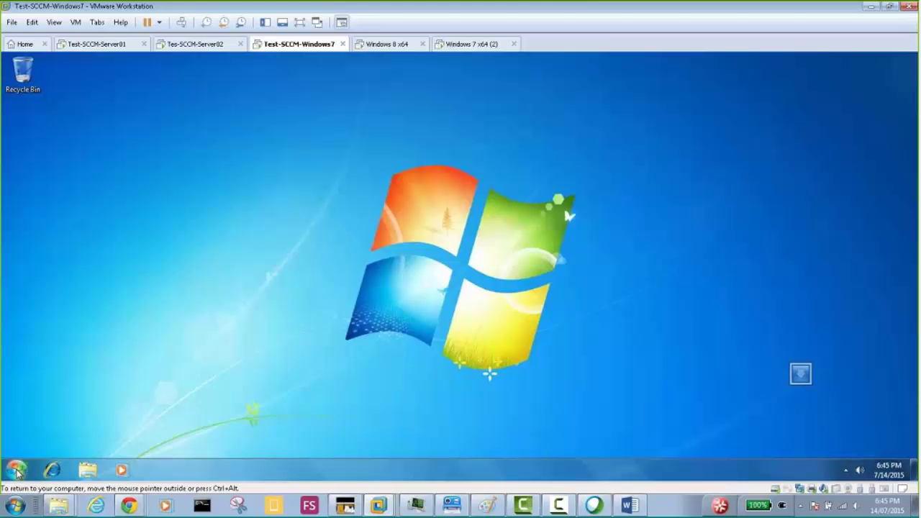
pyautogui.click(17, 471)
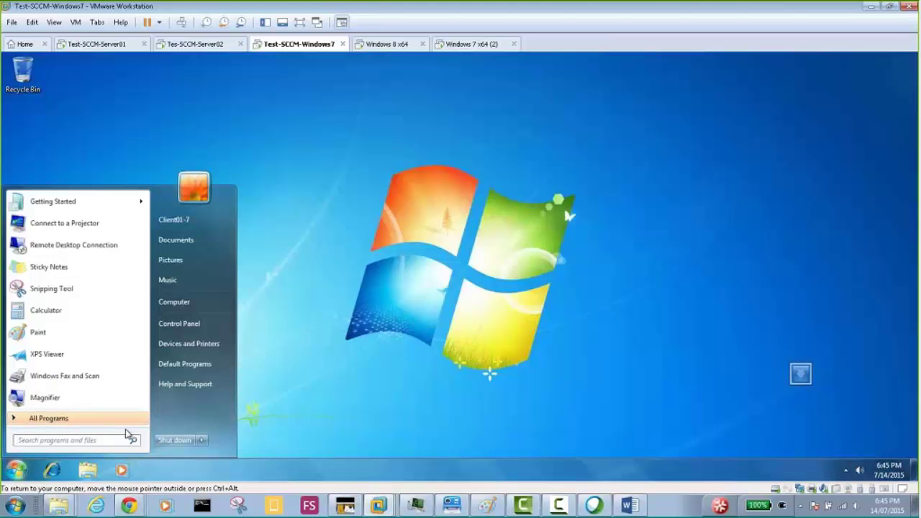
pyautogui.click(189, 328)
pyautogui.click(518, 174)
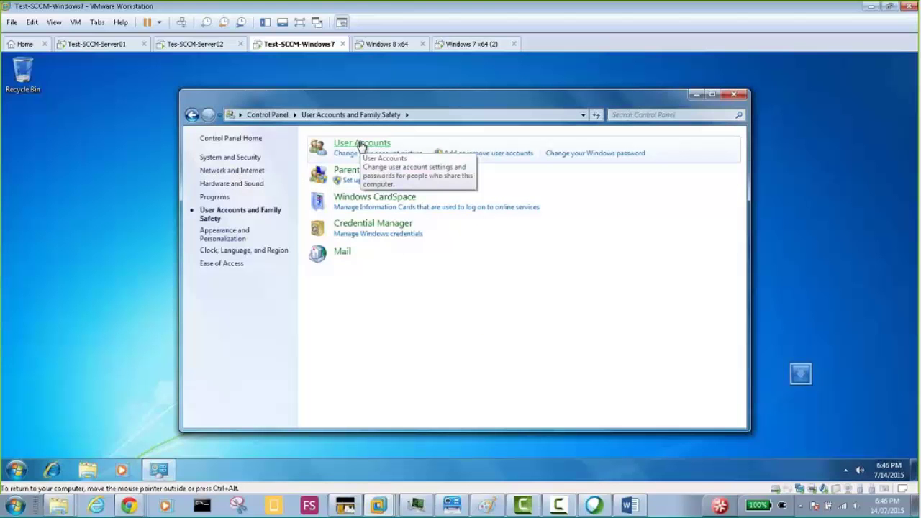
pyautogui.click(362, 144)
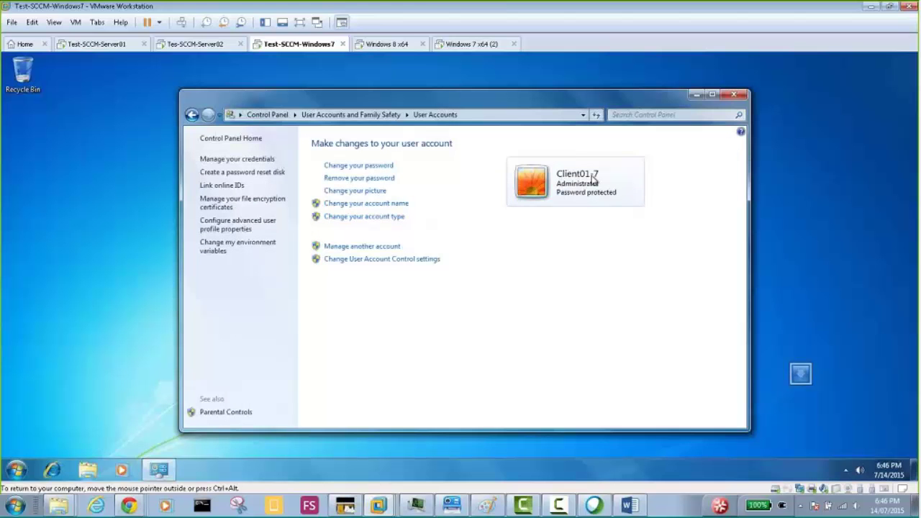
pyautogui.click(735, 94)
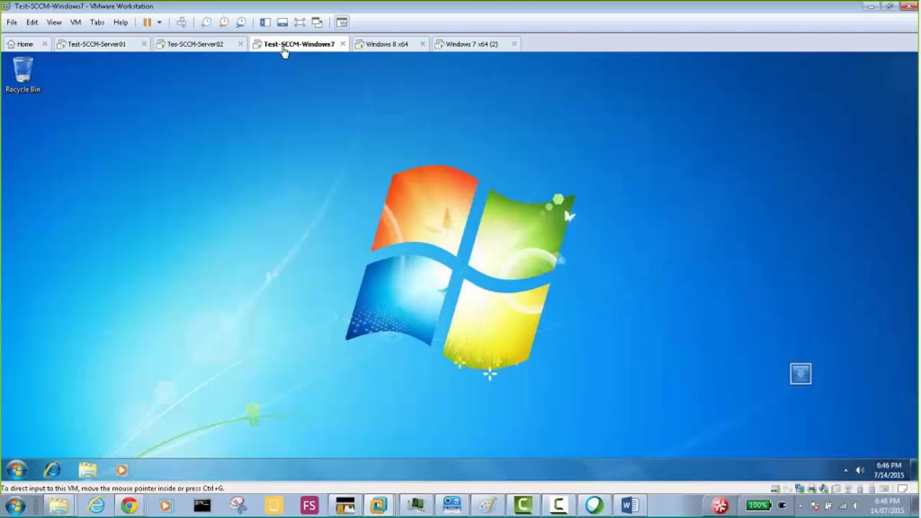
# Step: Copy the CapWin7 image from the server's Capture_OS share, then minimise VMware Workstation
pyautogui.click(181, 44)
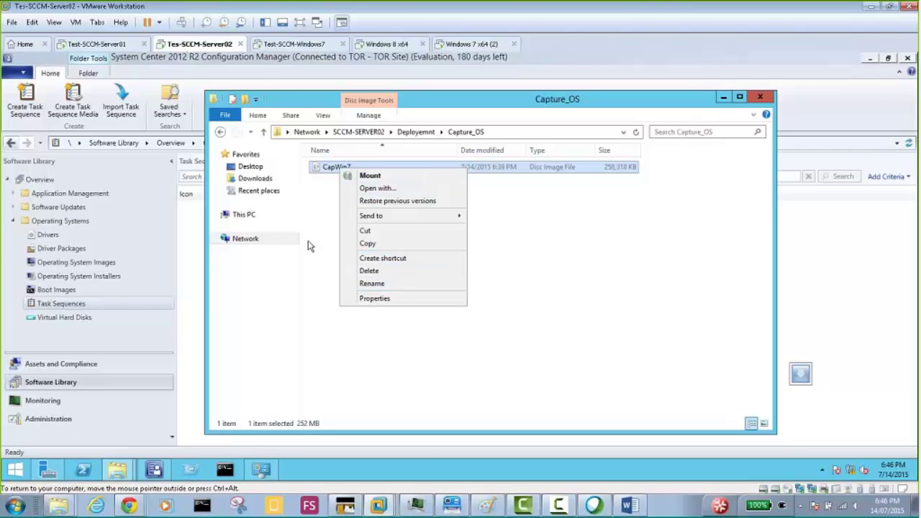
pyautogui.click(323, 245)
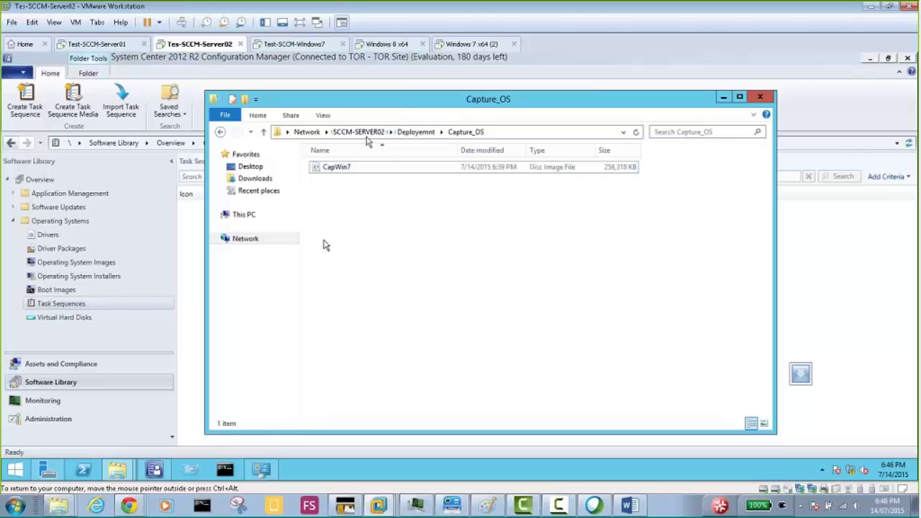
pyautogui.rightClick(333, 167)
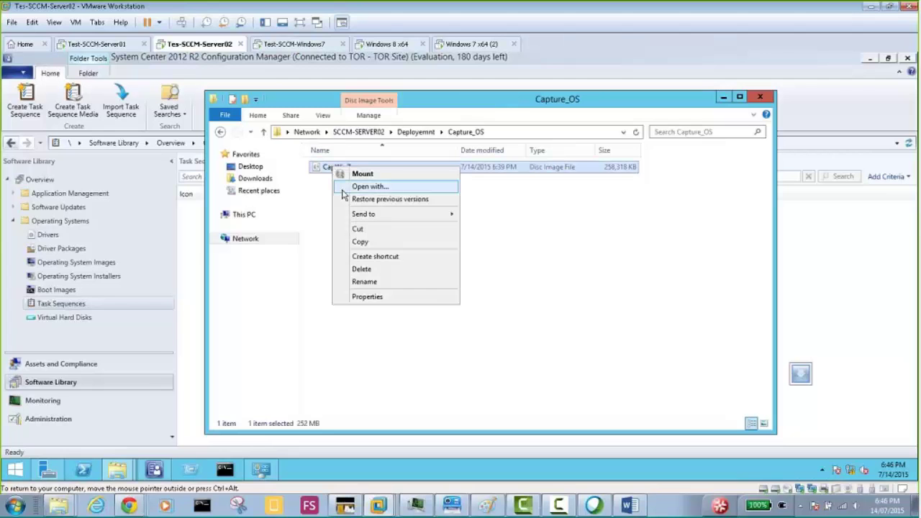
pyautogui.click(360, 242)
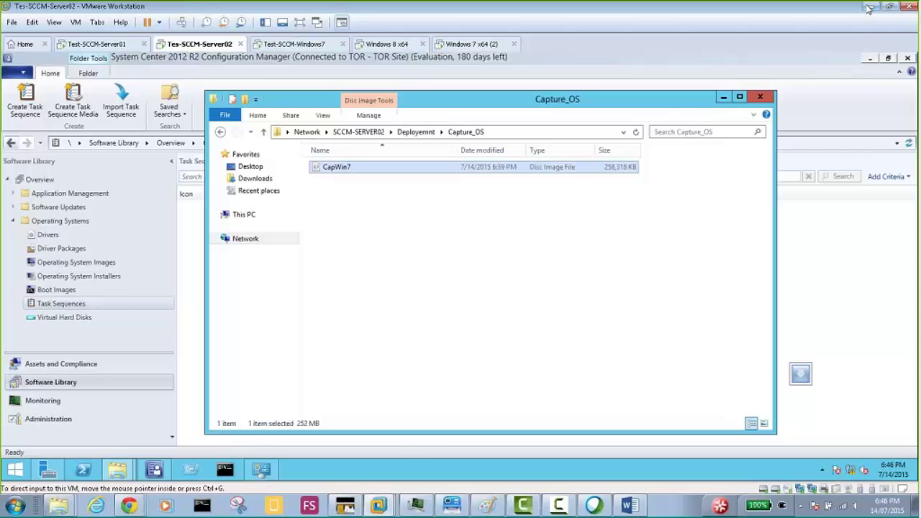
pyautogui.click(870, 7)
# Step: Minimise Chrome and Paint and paste CapWin7.iso onto the host desktop, moving it to the centre
pyautogui.click(871, 9)
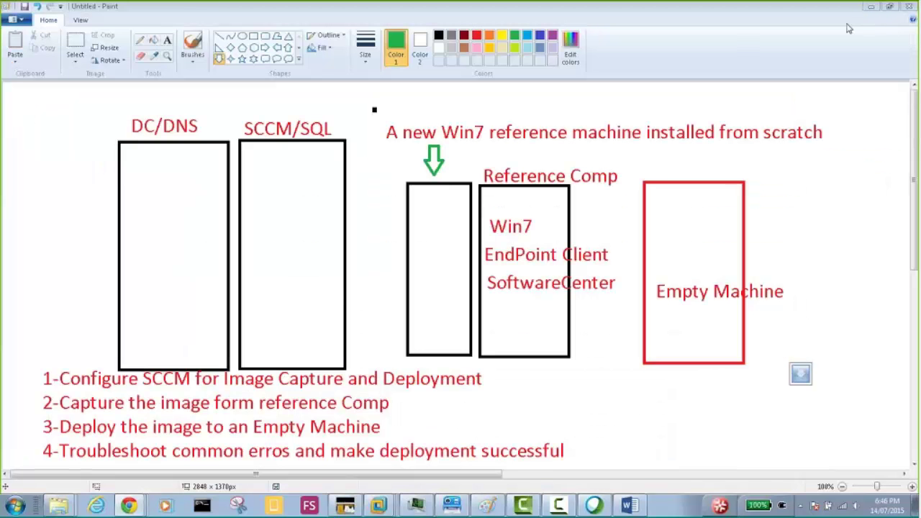
pyautogui.click(867, 10)
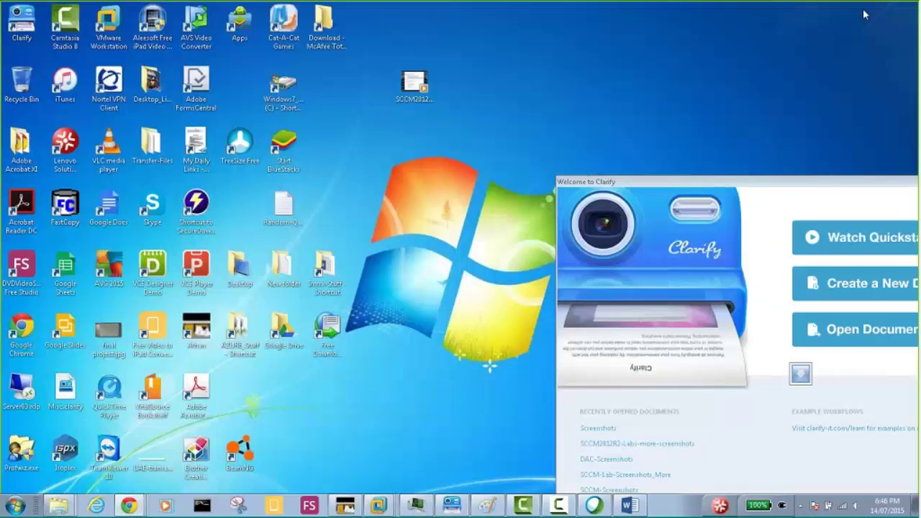
pyautogui.rightClick(503, 71)
pyautogui.click(534, 121)
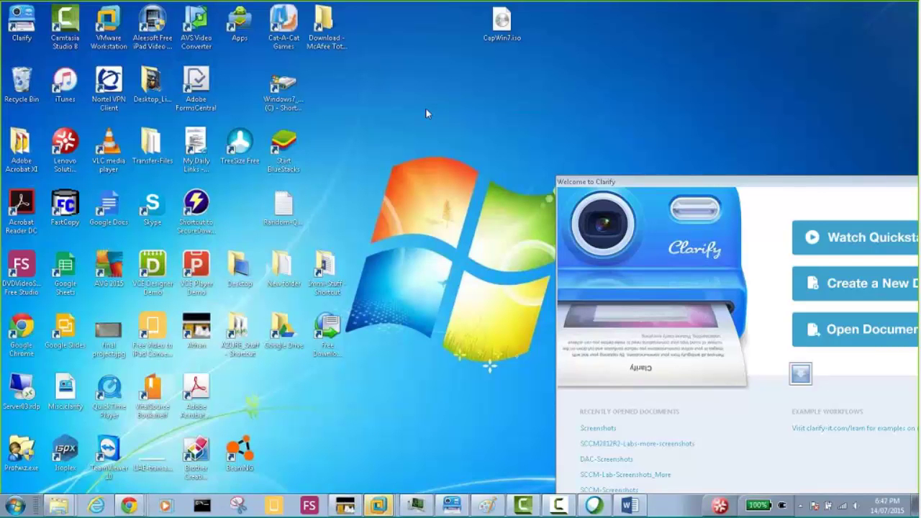
pyautogui.click(502, 29)
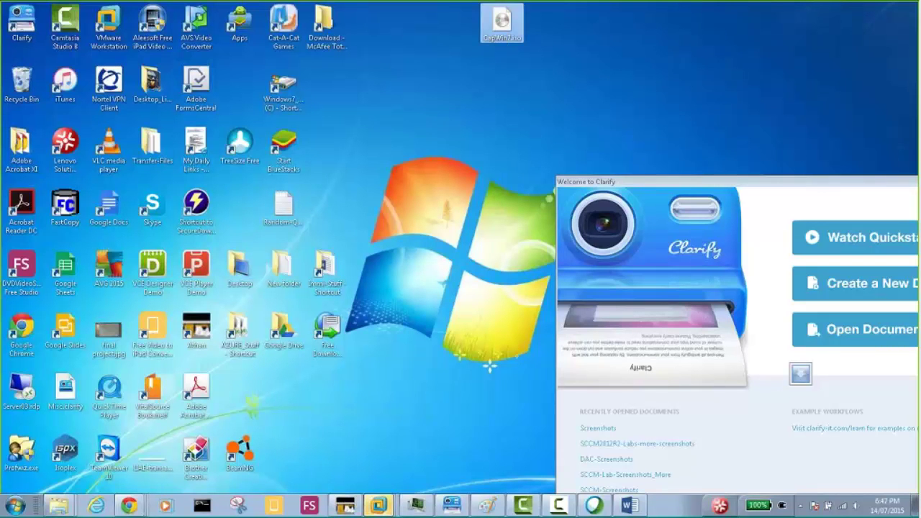
pyautogui.moveTo(503, 29); pyautogui.dragTo(415, 147)
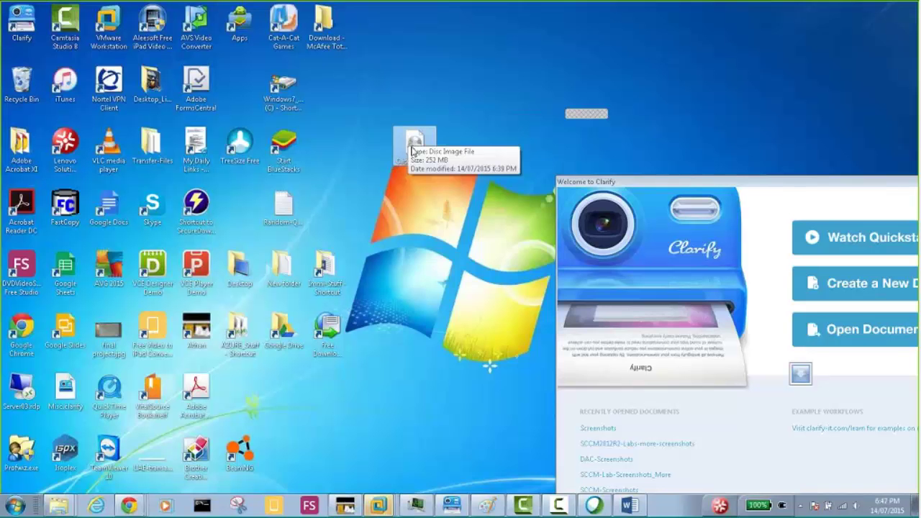
# Step: Bring up the Tes-SCCM-Server02 virtual machine from the VMware taskbar window list
pyautogui.rightClick(414, 149)
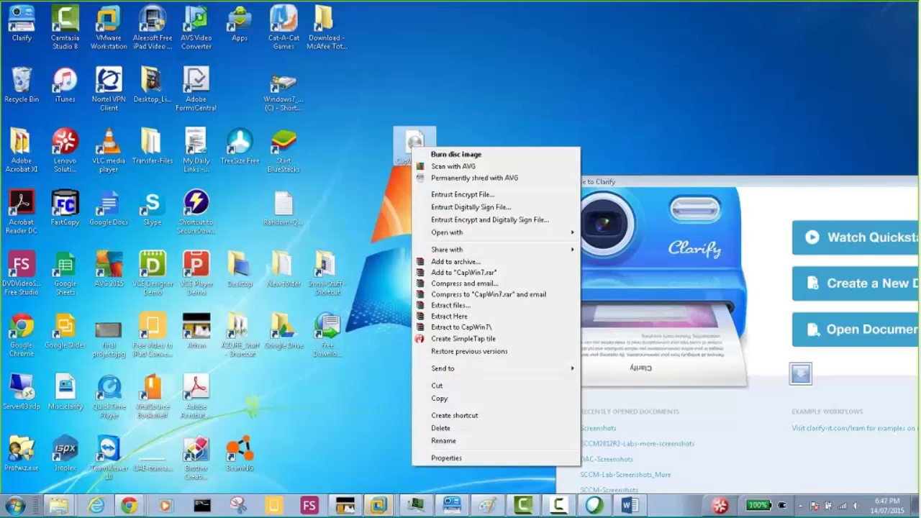
pyautogui.click(379, 506)
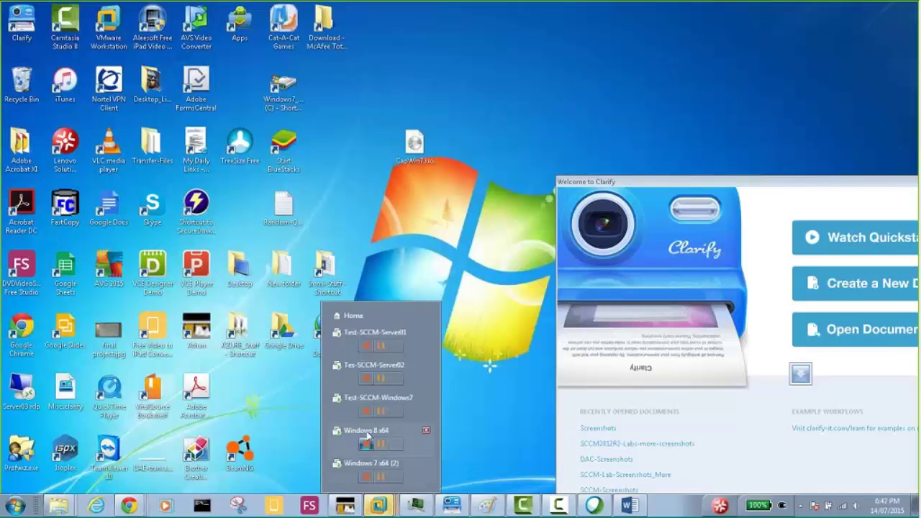
pyautogui.click(374, 367)
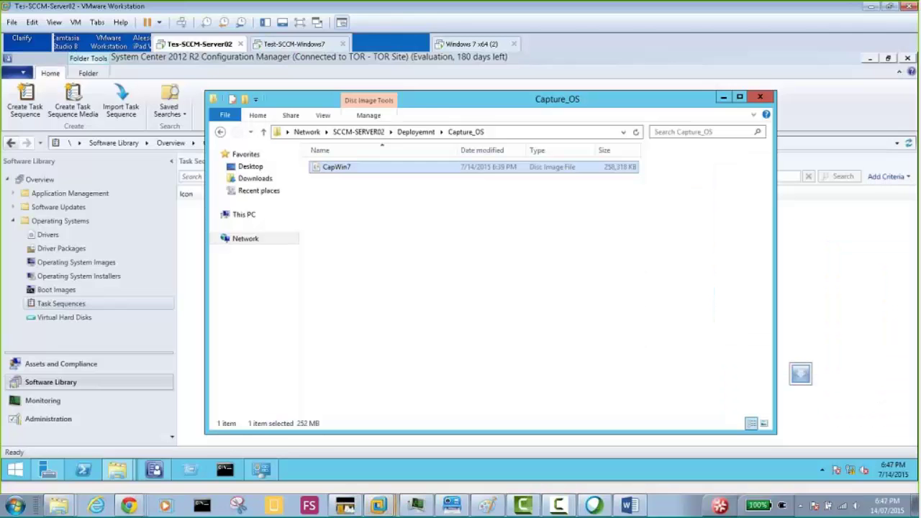
# Step: Copy the CapWin7 file from the server's Capture_OS folder, then go to Test-SCCM-Windows7
pyautogui.rightClick(346, 171)
pyautogui.press('Down')
pyautogui.press('Down')
pyautogui.press('Down')
pyautogui.press('Down')
pyautogui.press('Down')
pyautogui.press('Return')
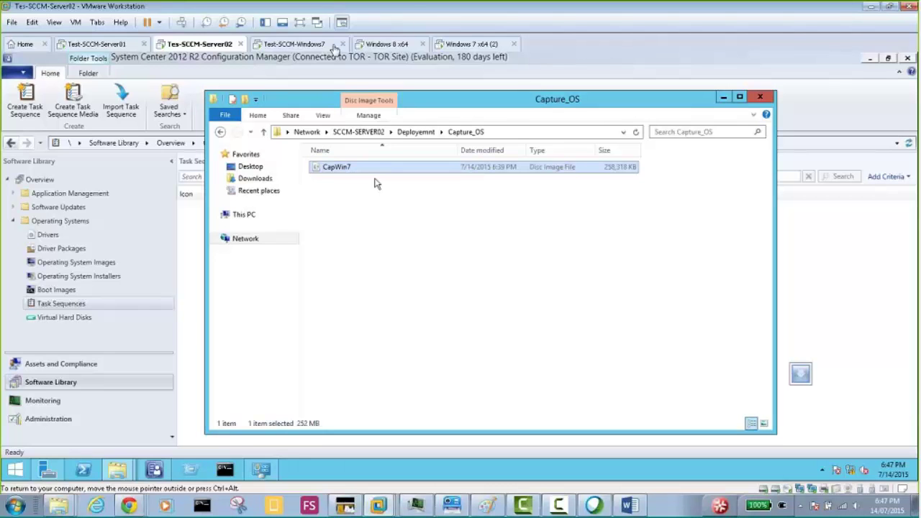
pyautogui.rightClick(335, 169)
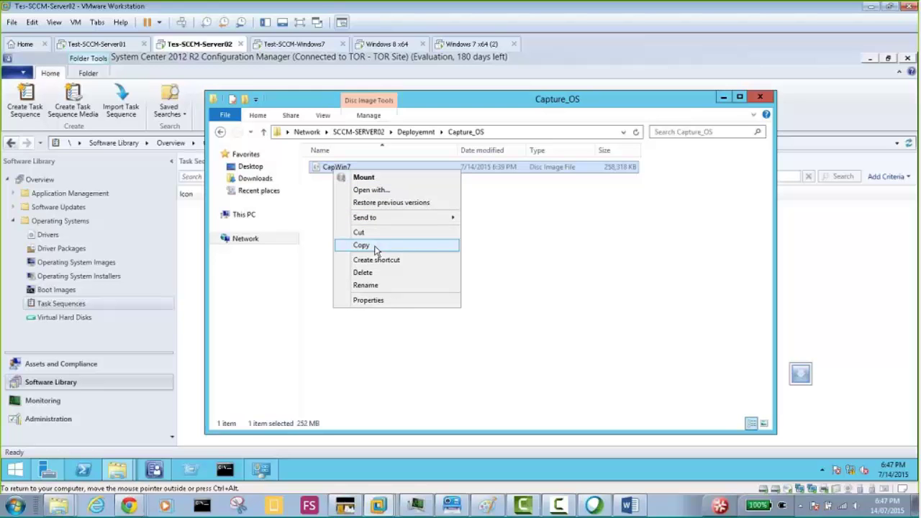
pyautogui.click(375, 249)
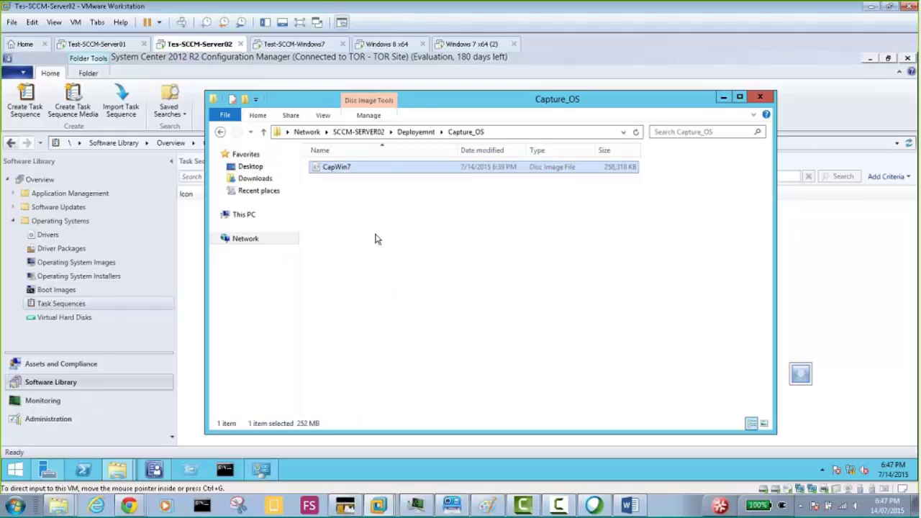
pyautogui.click(295, 43)
# Step: Paste CapWin7 onto the Windows 7 desktop, then cut it from there
pyautogui.rightClick(268, 206)
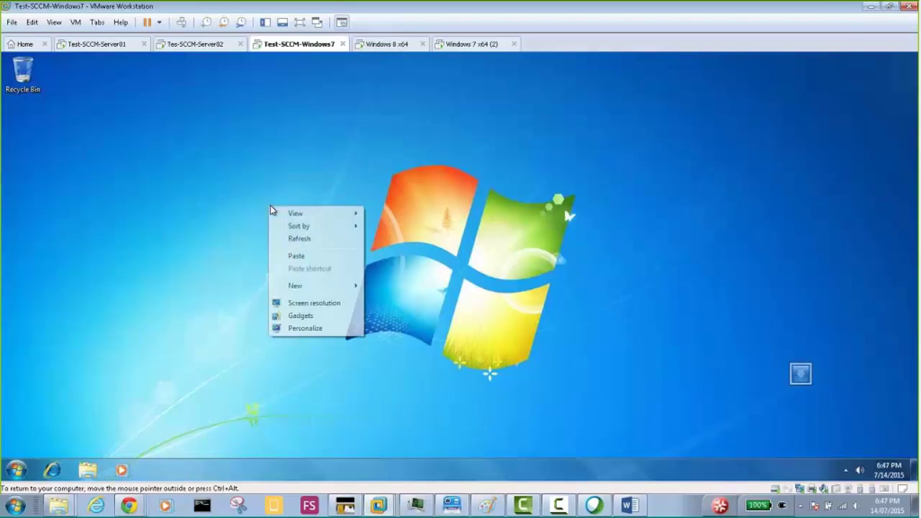
pyautogui.click(298, 255)
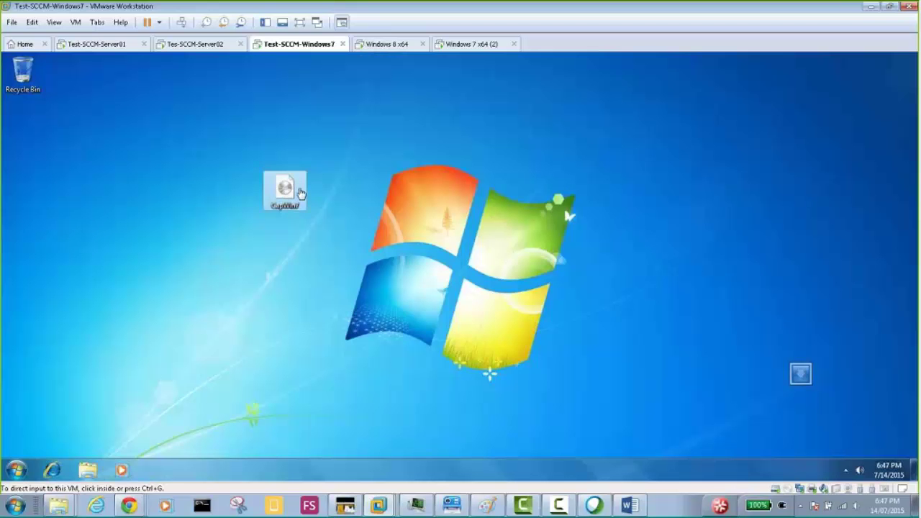
pyautogui.rightClick(286, 189)
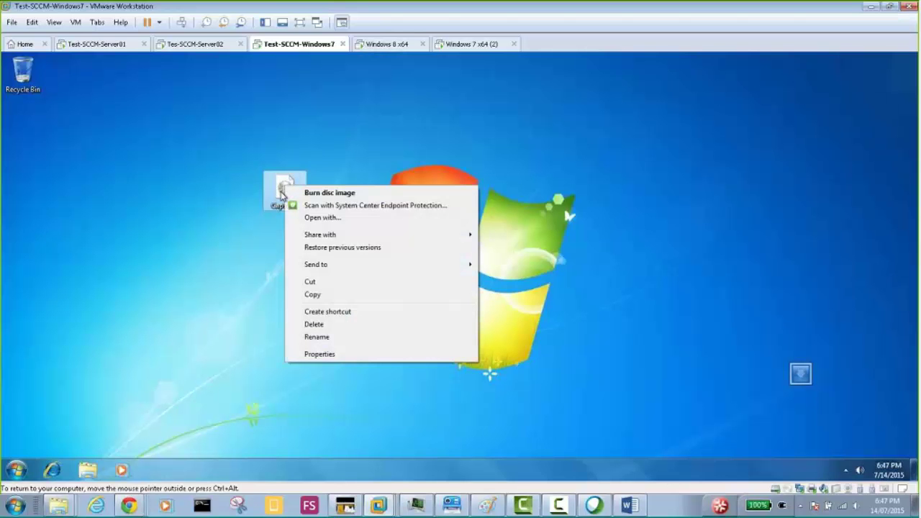
pyautogui.click(312, 283)
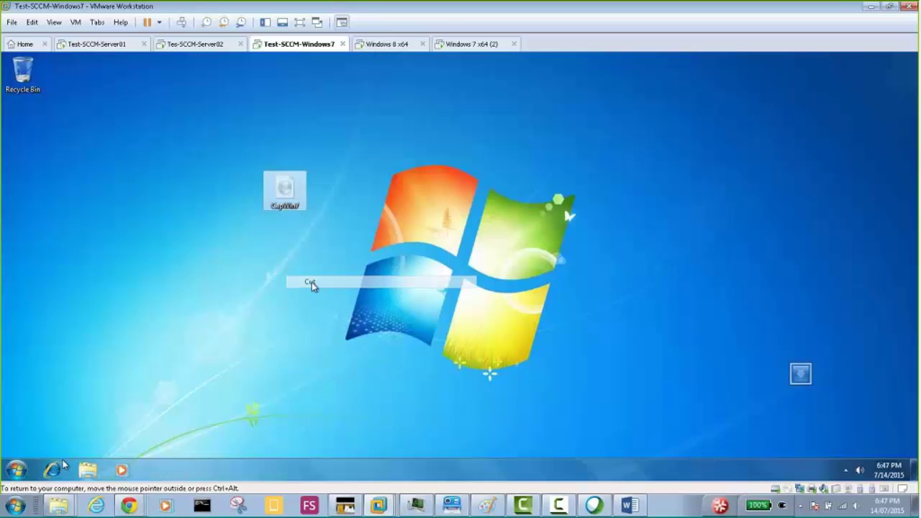
# Step: Paste CapWin7 into the root of Local Disk (C:), granting administrator access
pyautogui.click(88, 470)
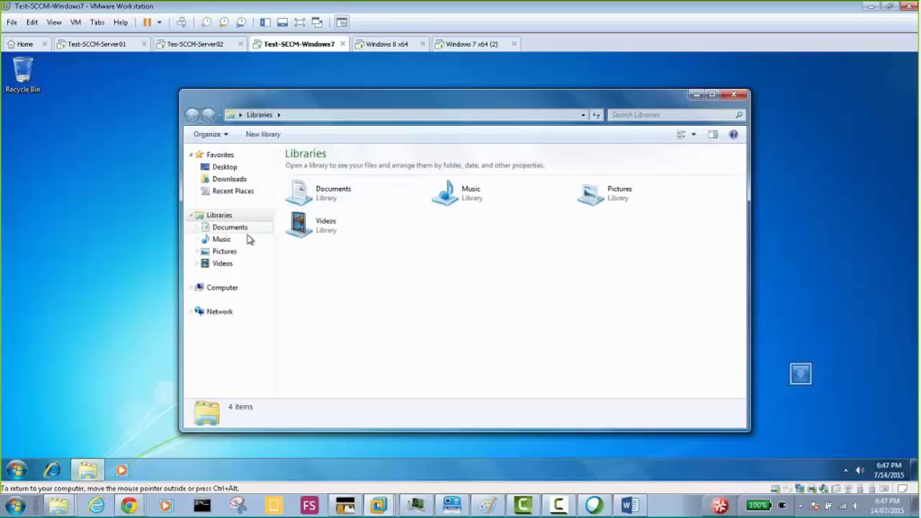
pyautogui.click(227, 289)
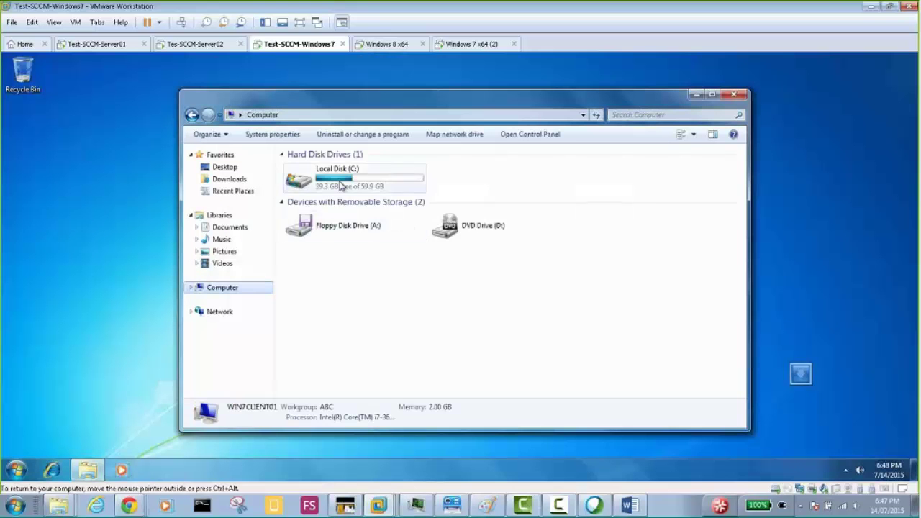
pyautogui.doubleClick(339, 189)
pyautogui.rightClick(323, 309)
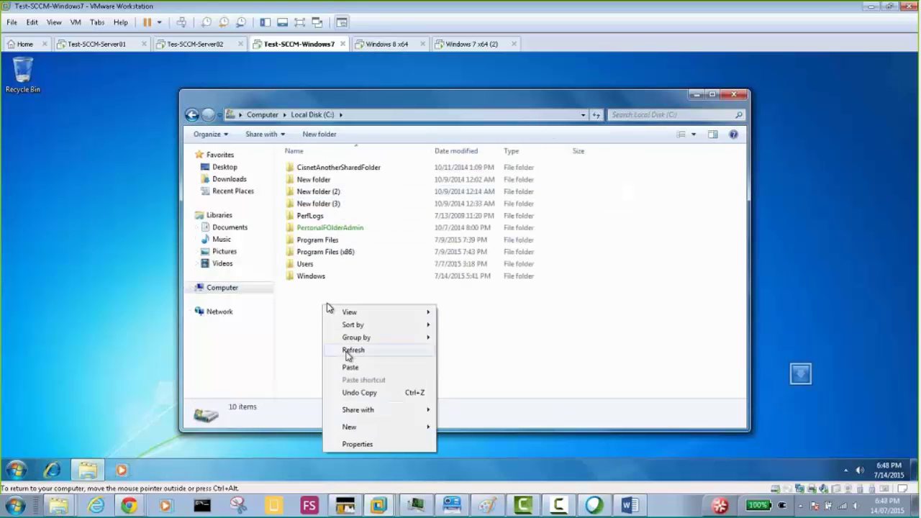
pyautogui.click(352, 366)
pyautogui.click(447, 307)
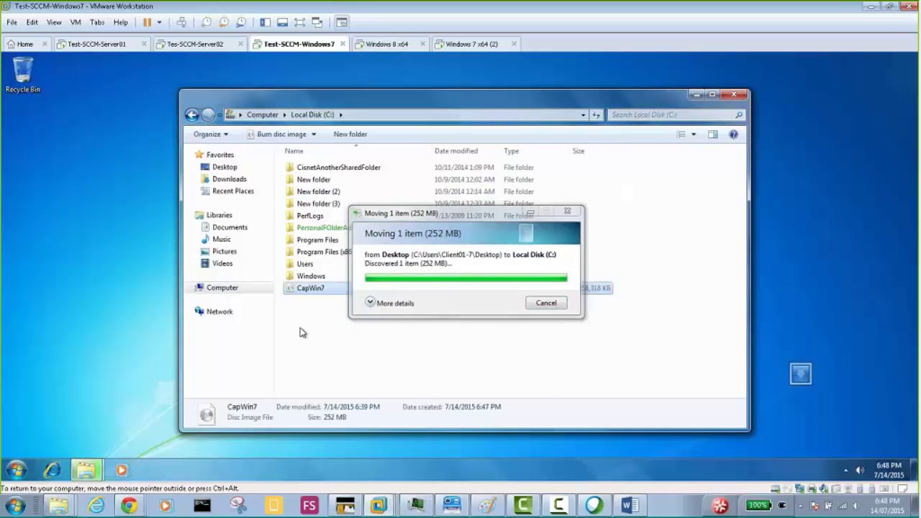
pyautogui.rightClick(308, 290)
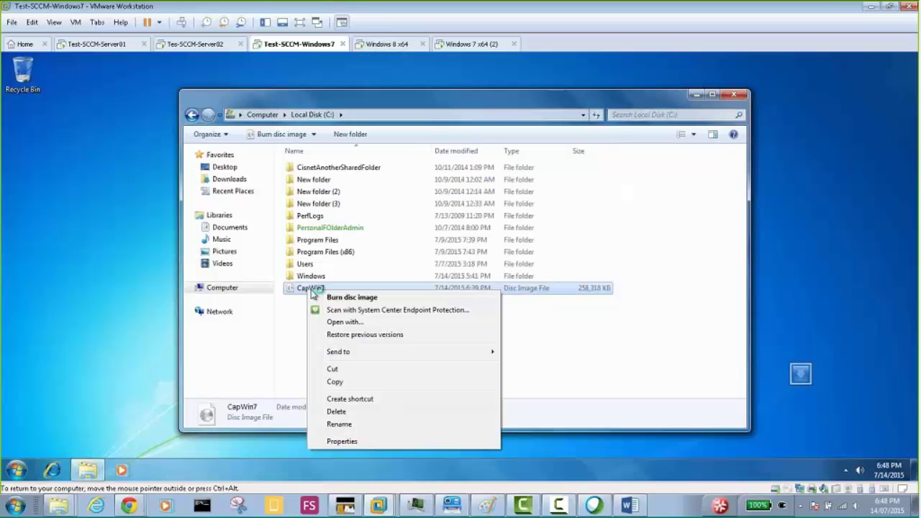
pyautogui.moveTo(360, 355)
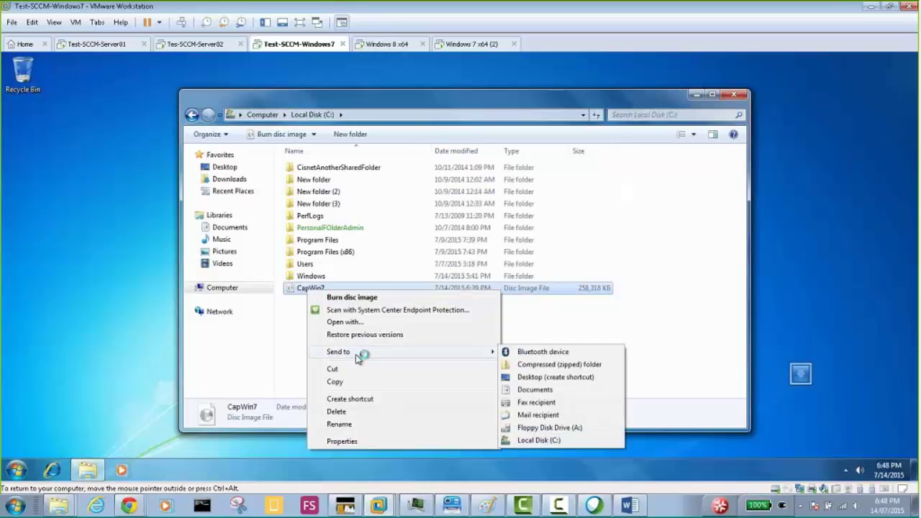
pyautogui.click(282, 349)
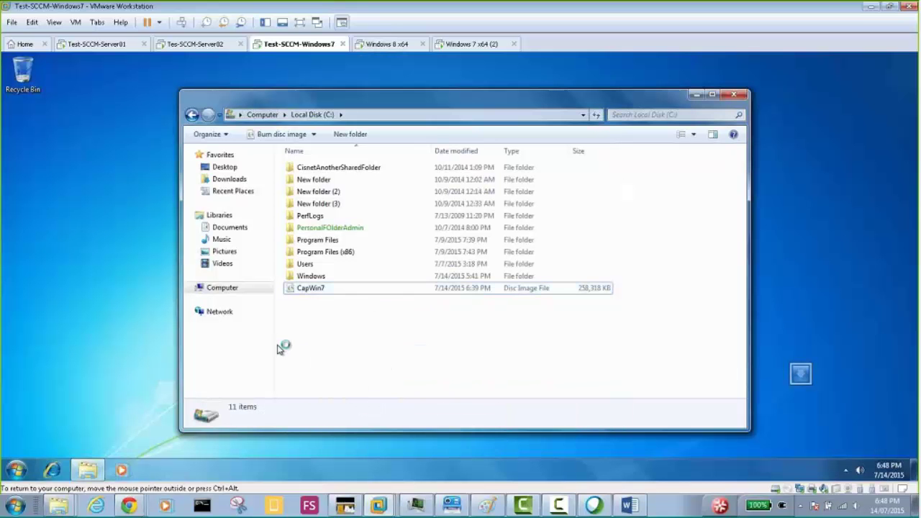
# Step: Check CapWin7 on the server VM, then return to Test-SCCM-Windows7 via the taskbar window list
pyautogui.click(193, 44)
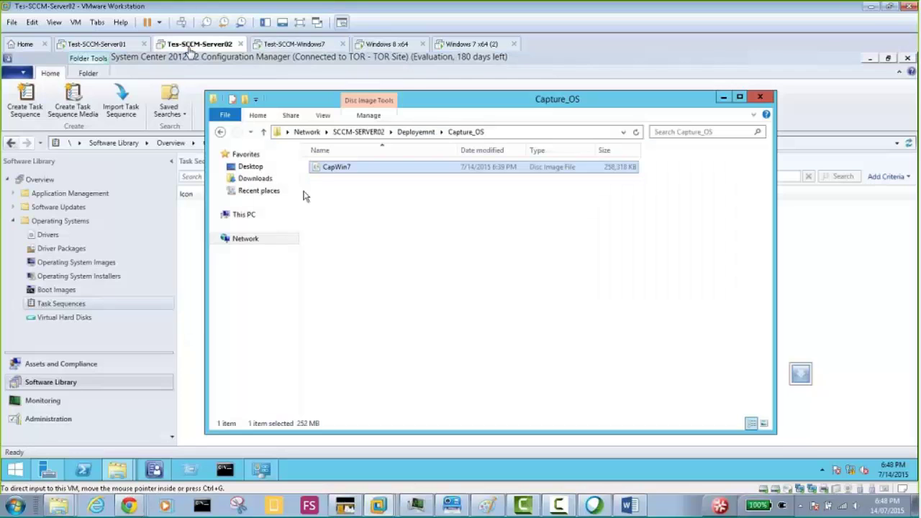
pyautogui.rightClick(331, 169)
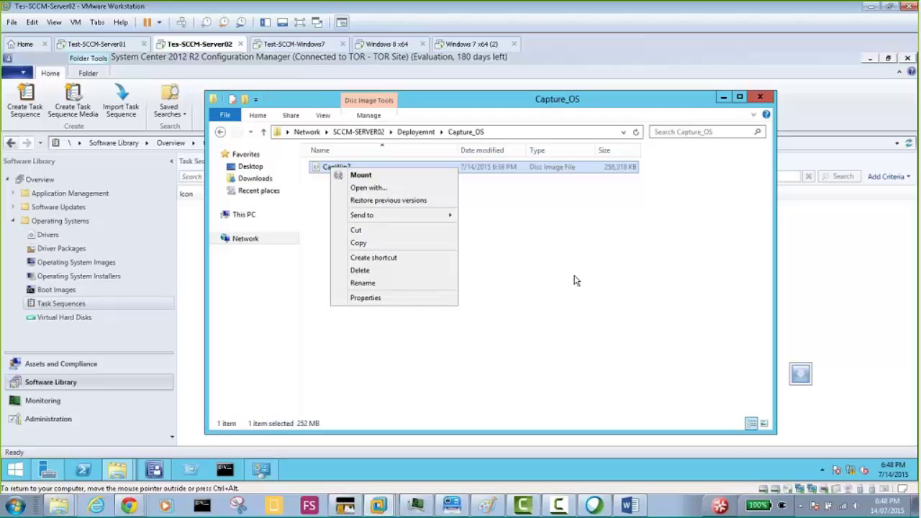
pyautogui.click(560, 293)
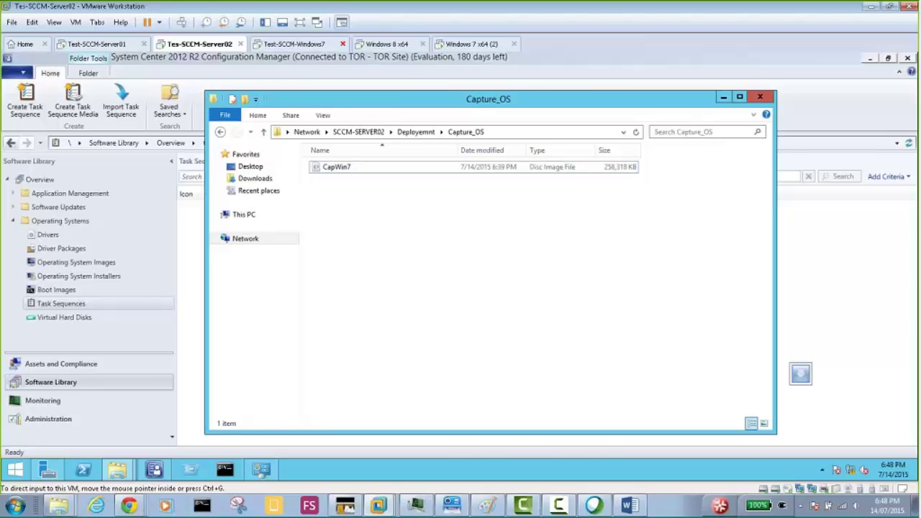
pyautogui.click(872, 5)
pyautogui.click(418, 150)
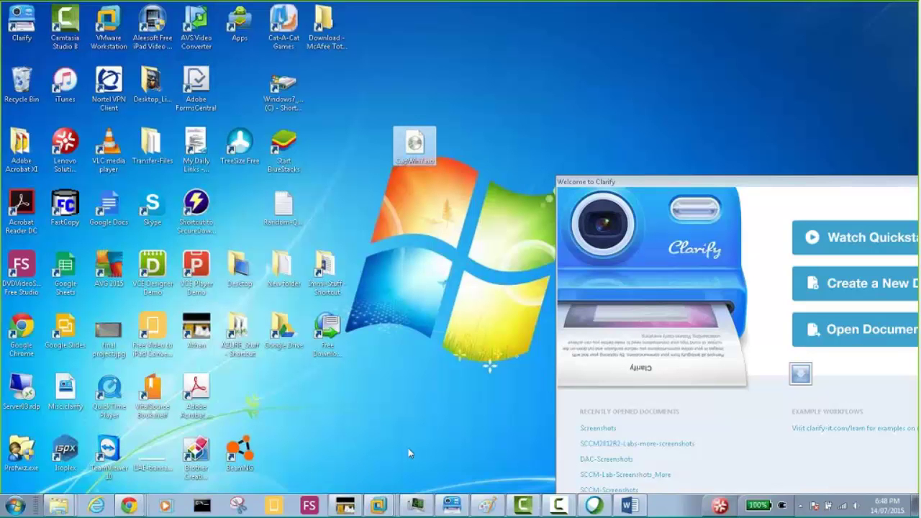
pyautogui.click(380, 506)
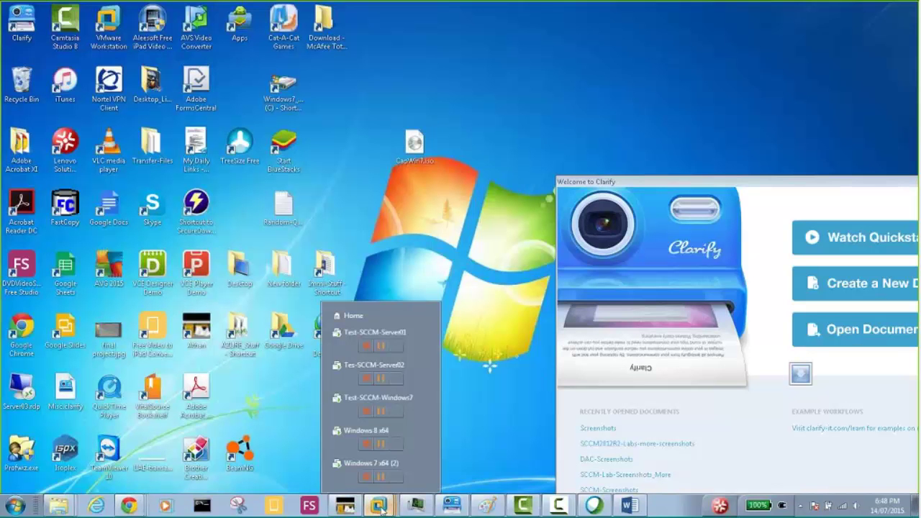
pyautogui.click(341, 407)
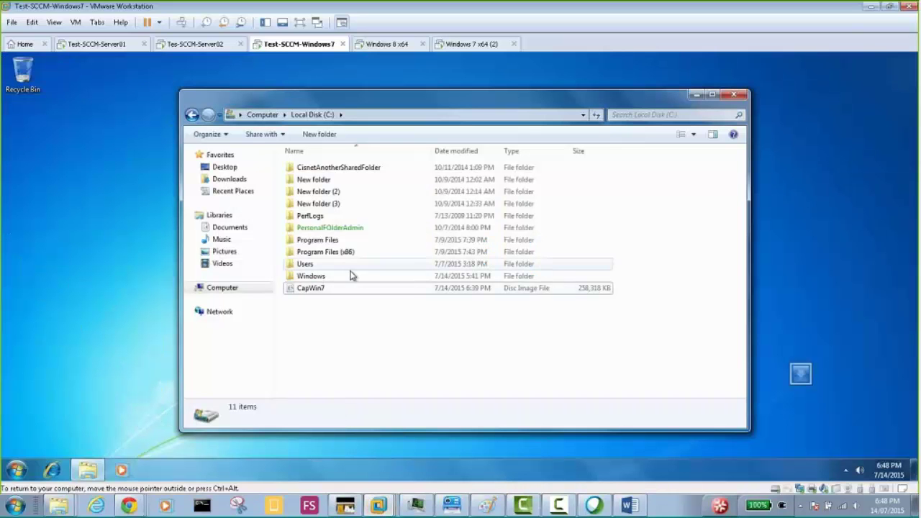
# Step: Set the Test-SCCM-Windows7 CD/DVD drive to the host desktop's CapWin7.iso, connected at power on
pyautogui.rightClick(297, 47)
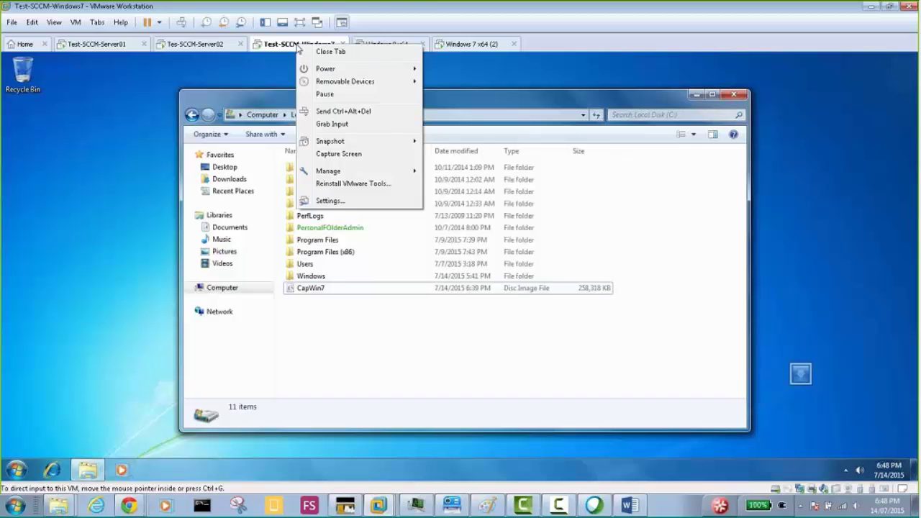
pyautogui.click(350, 202)
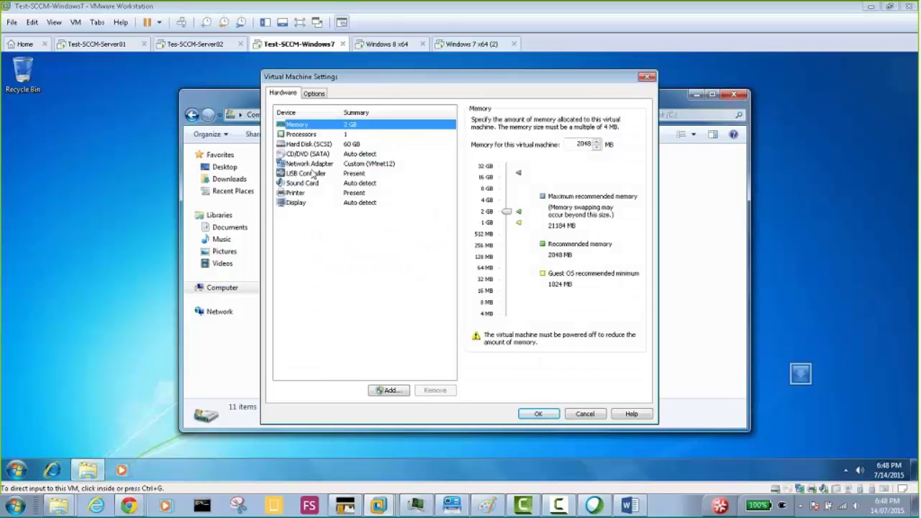
pyautogui.click(310, 154)
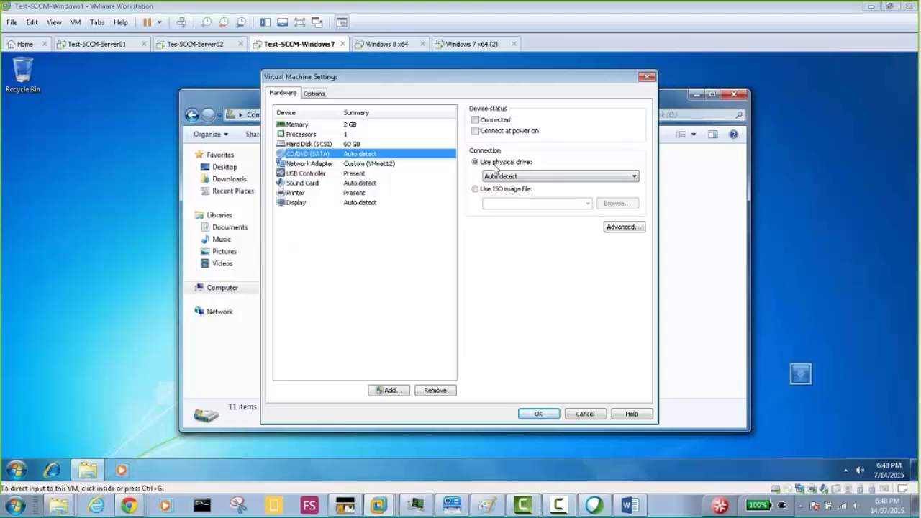
pyautogui.click(476, 120)
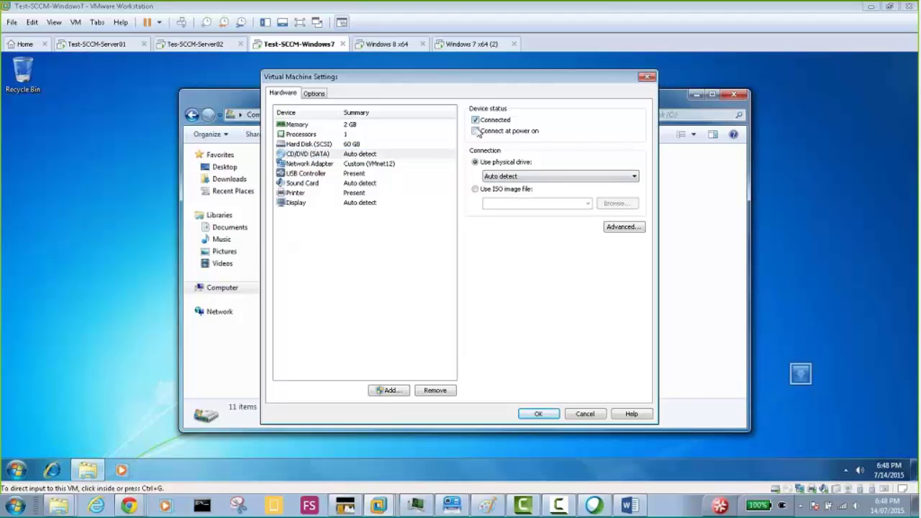
pyautogui.click(476, 131)
pyautogui.click(475, 189)
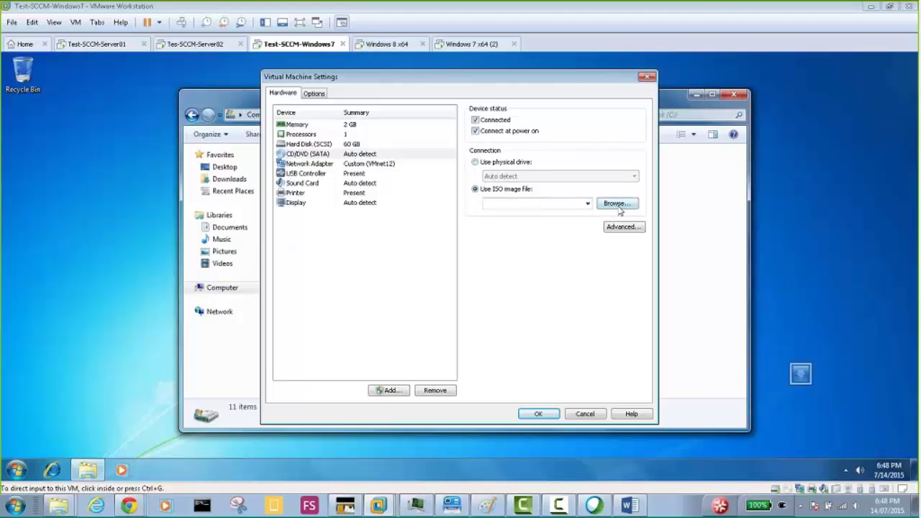
pyautogui.click(617, 204)
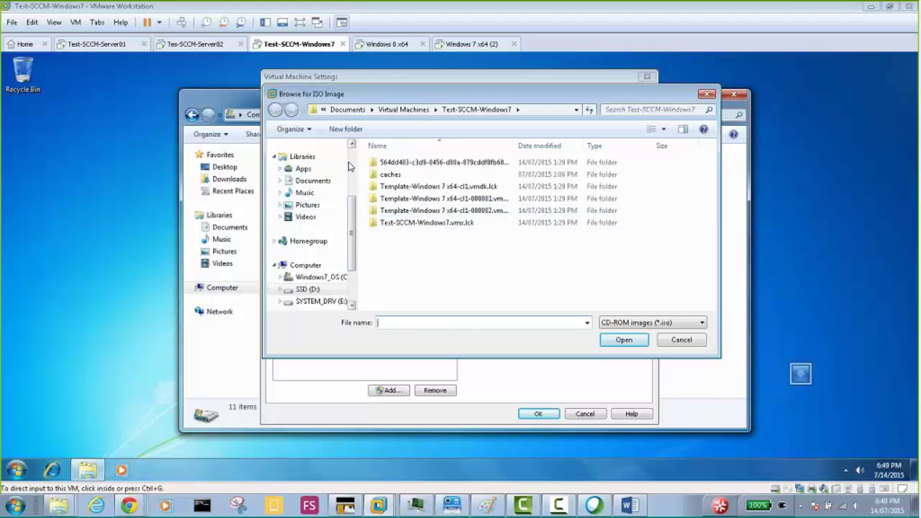
pyautogui.click(350, 164)
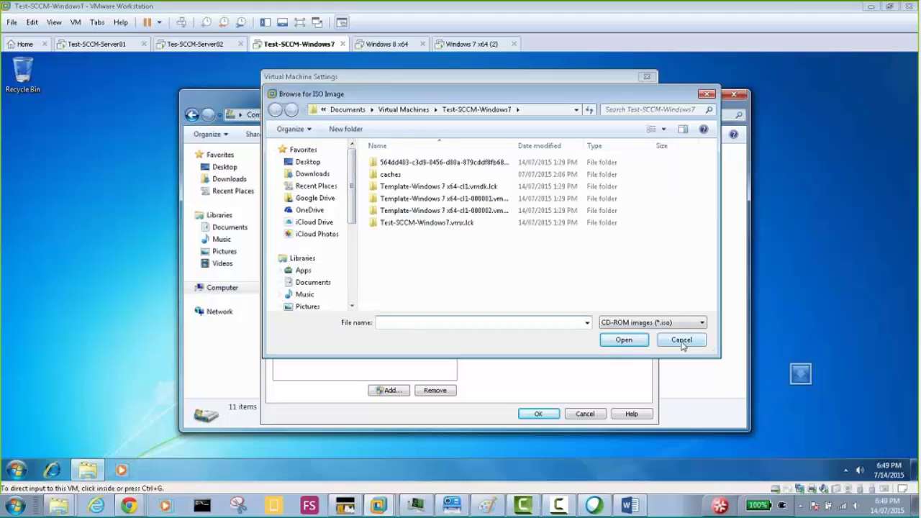
pyautogui.click(306, 163)
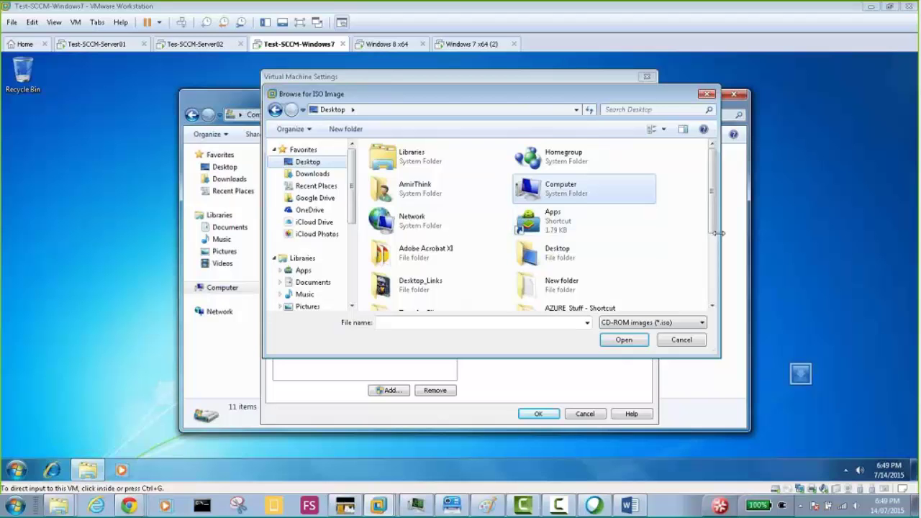
pyautogui.moveTo(712, 208); pyautogui.dragTo(711, 264)
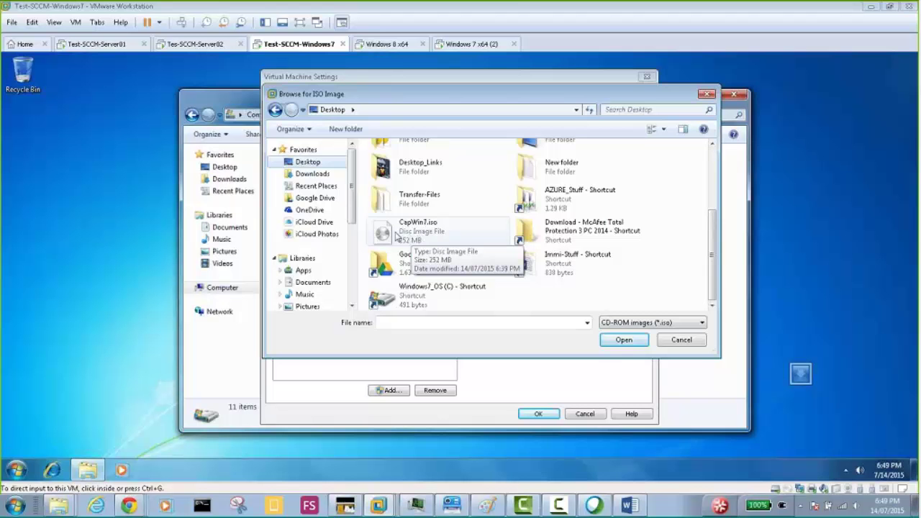
pyautogui.doubleClick(389, 237)
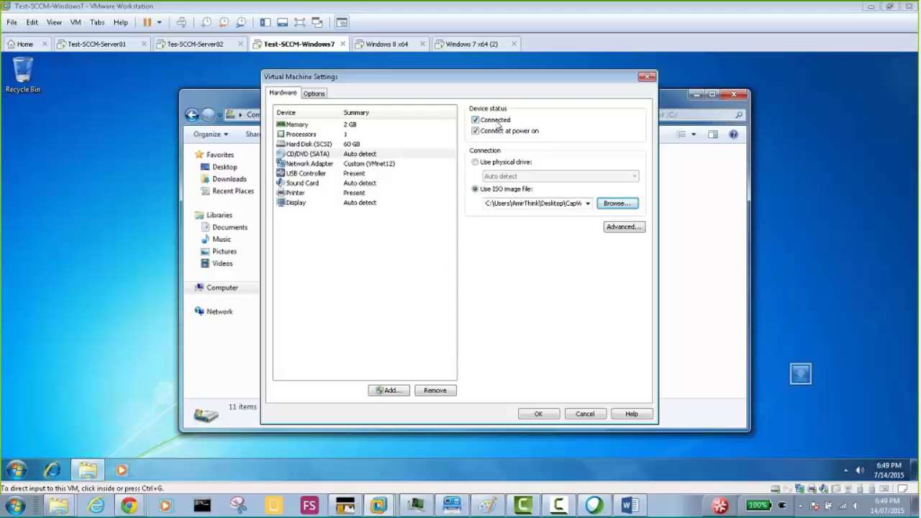
pyautogui.click(537, 414)
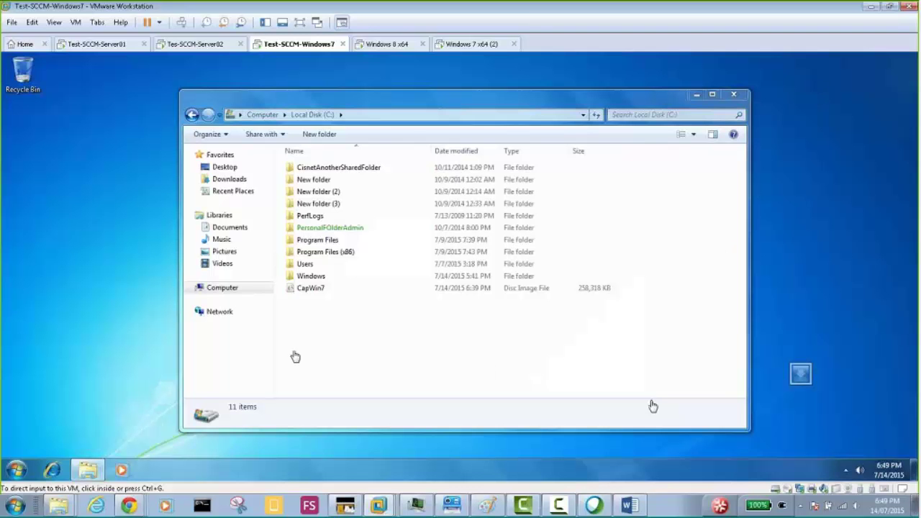
# Step: Run TSMBAutorun.exe from the Configuration Manager 2012 DVD Drive (D:) and approve the UAC prompt
pyautogui.click(221, 290)
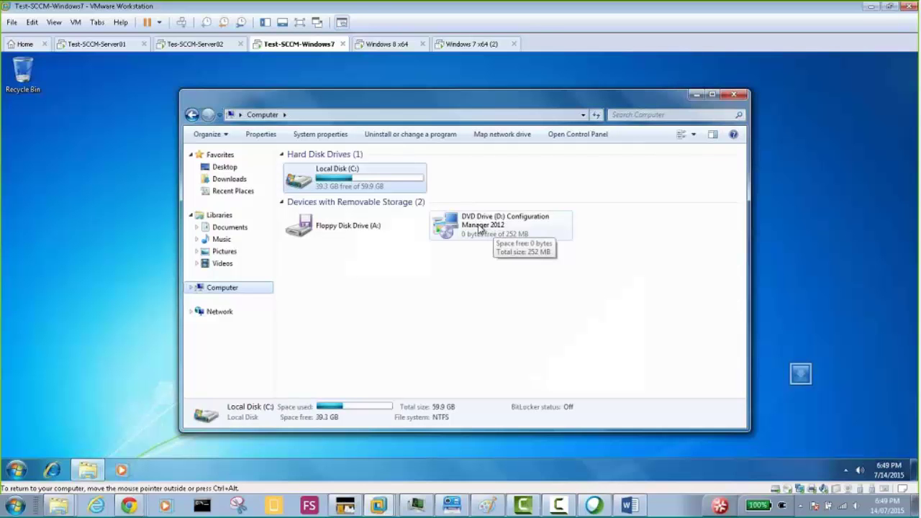
pyautogui.doubleClick(480, 228)
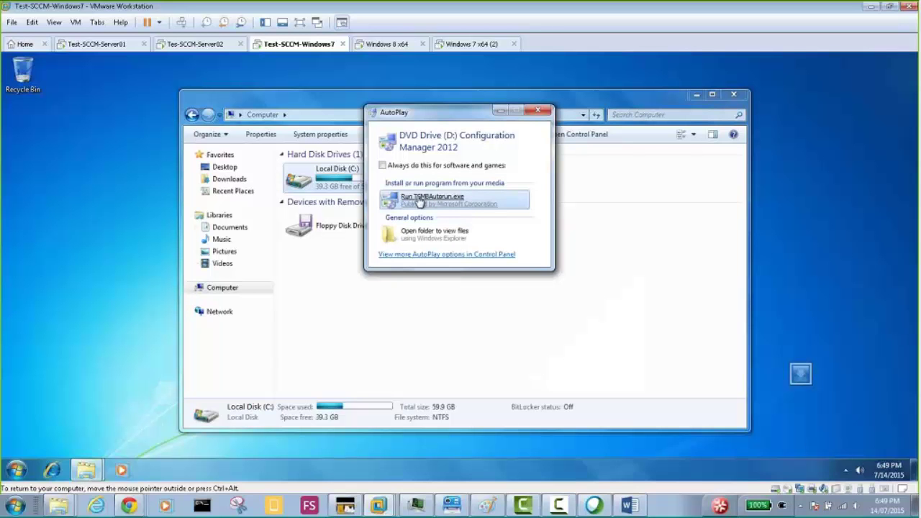
pyautogui.click(428, 202)
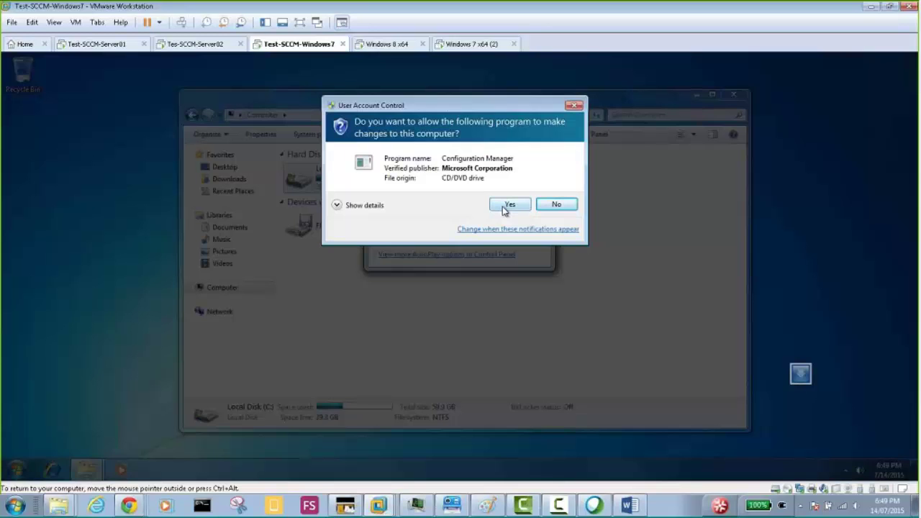
pyautogui.click(507, 206)
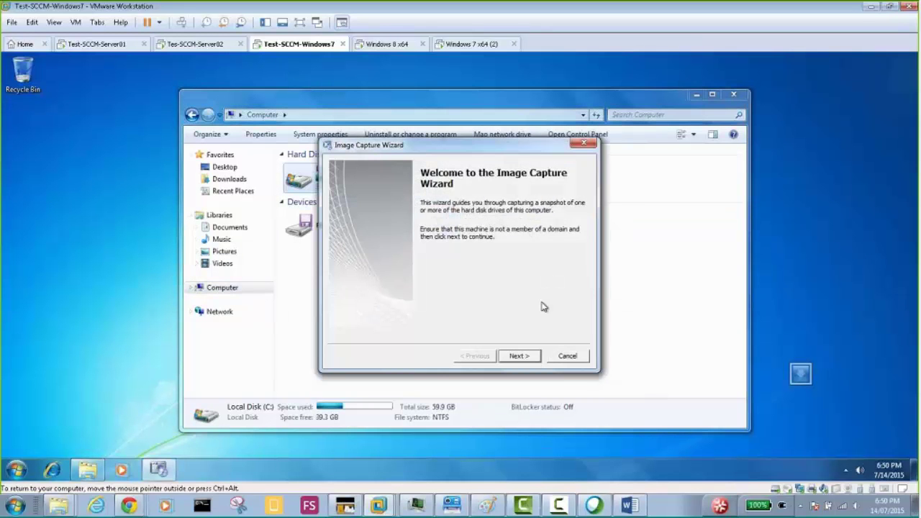
# Step: Advance past the Welcome page and browse for the image destination file
pyautogui.click(518, 357)
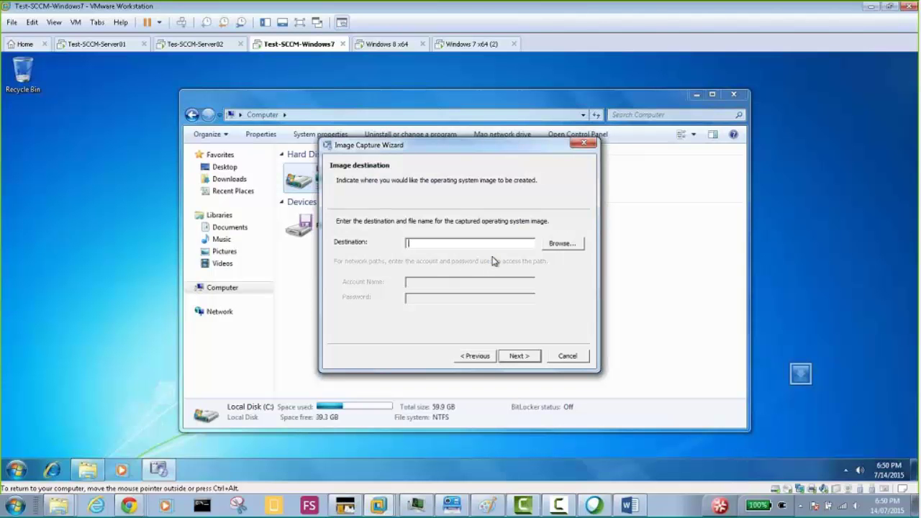
pyautogui.click(562, 245)
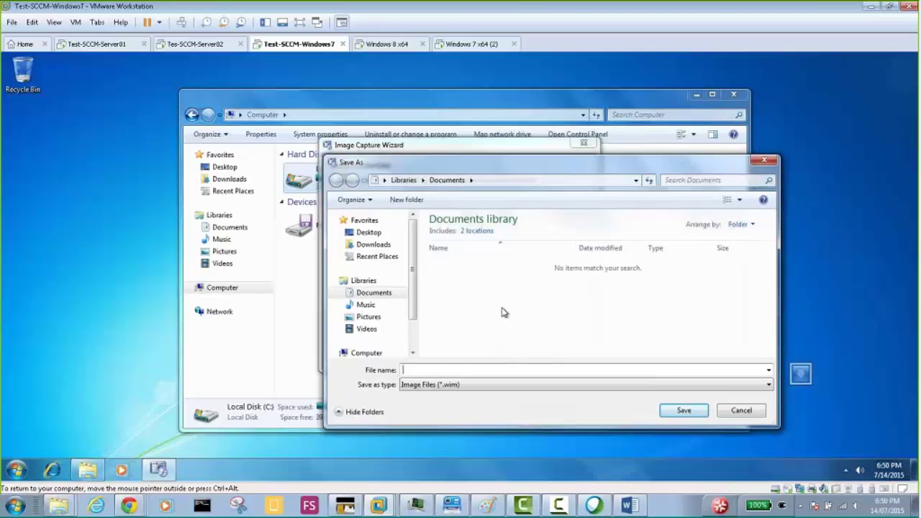
# Step: Look up the tutorial's Image Destination step for the CapWin7.wim network path, then return to the Windows 7 VM
pyautogui.moveTo(128, 506)
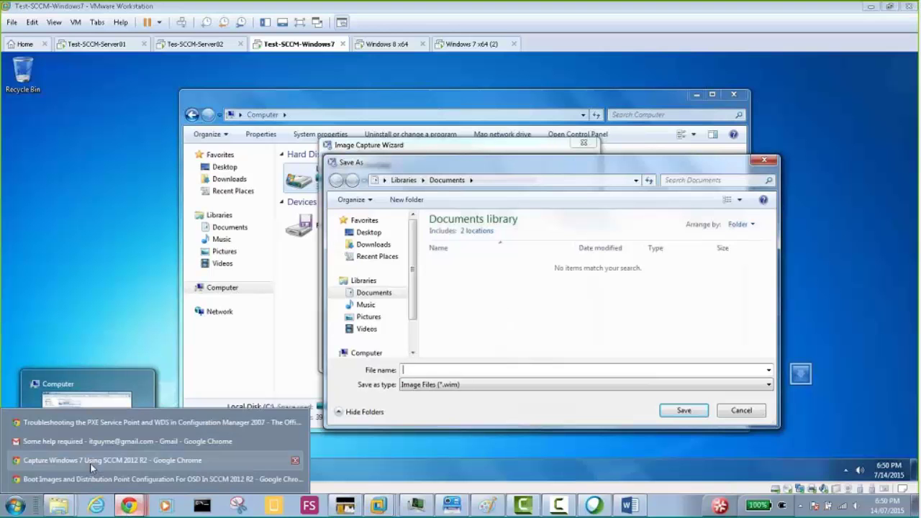
pyautogui.click(90, 464)
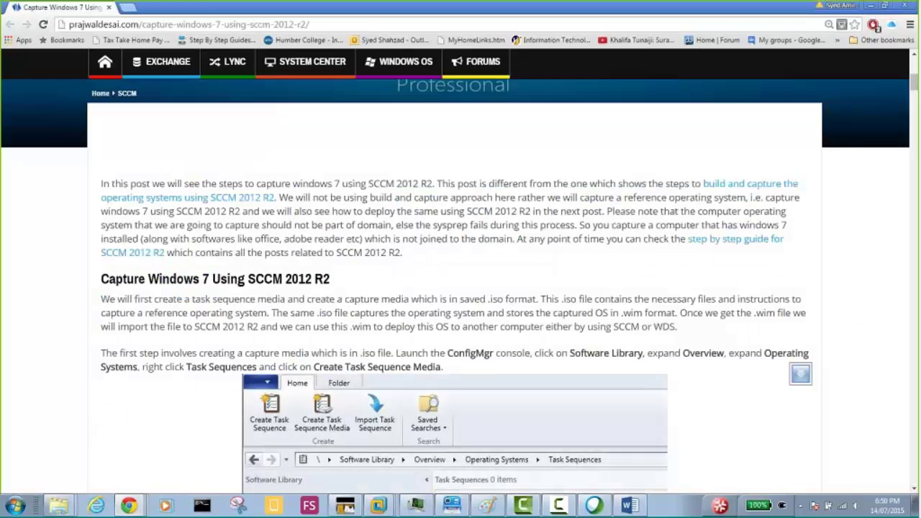
pyautogui.scroll(-15, 18, 309)
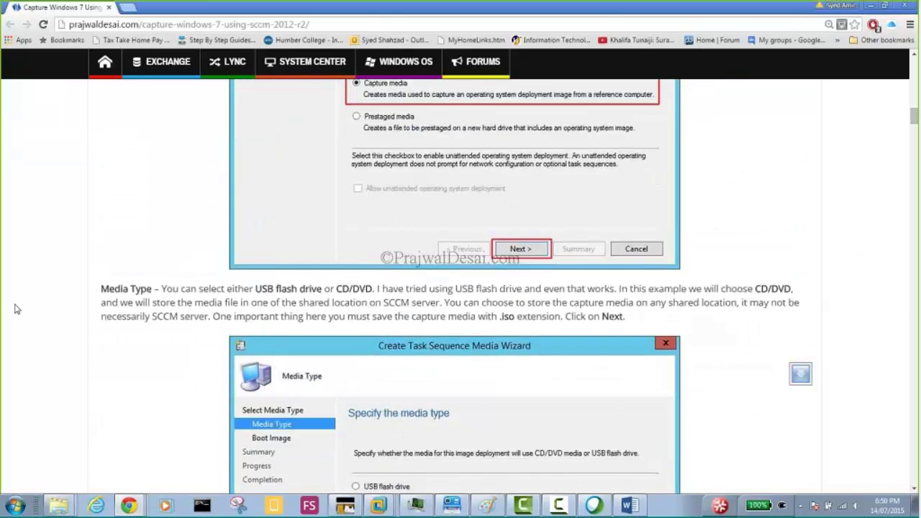
pyautogui.scroll(-10, 17, 309)
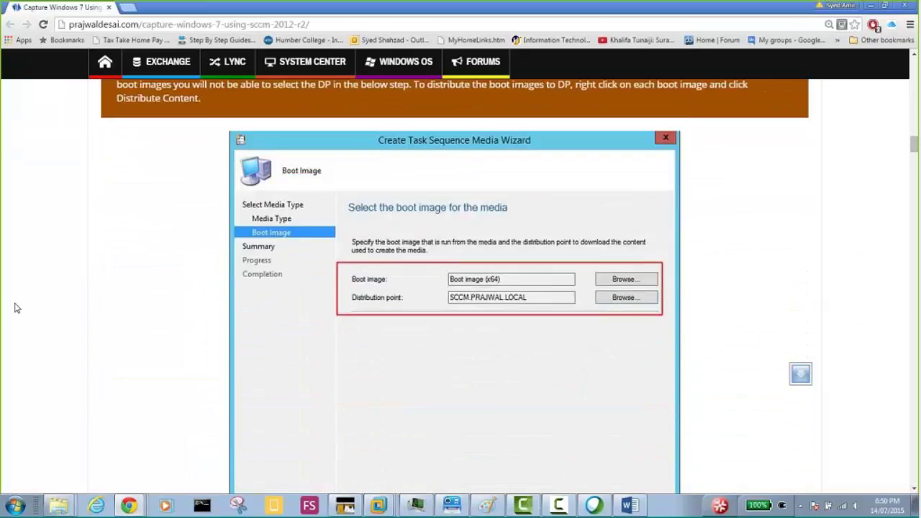
pyautogui.scroll(-7, 17, 309)
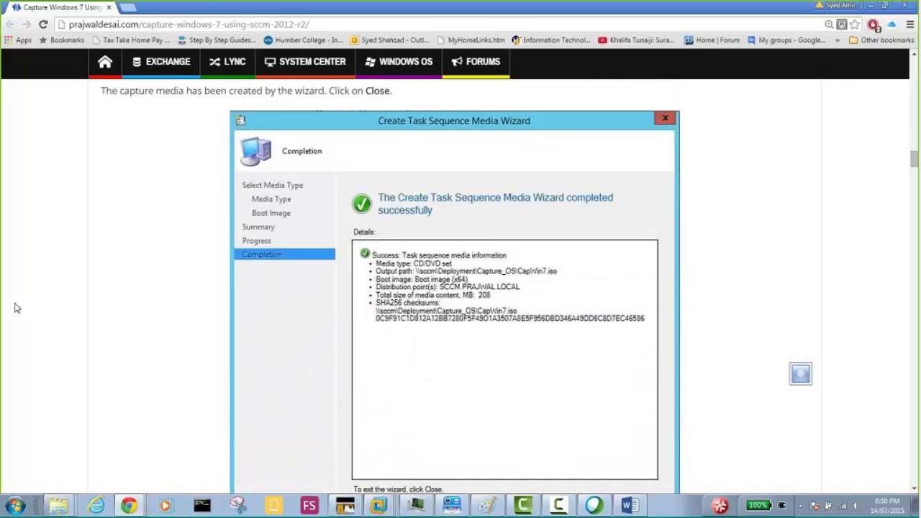
pyautogui.scroll(-15, 17, 309)
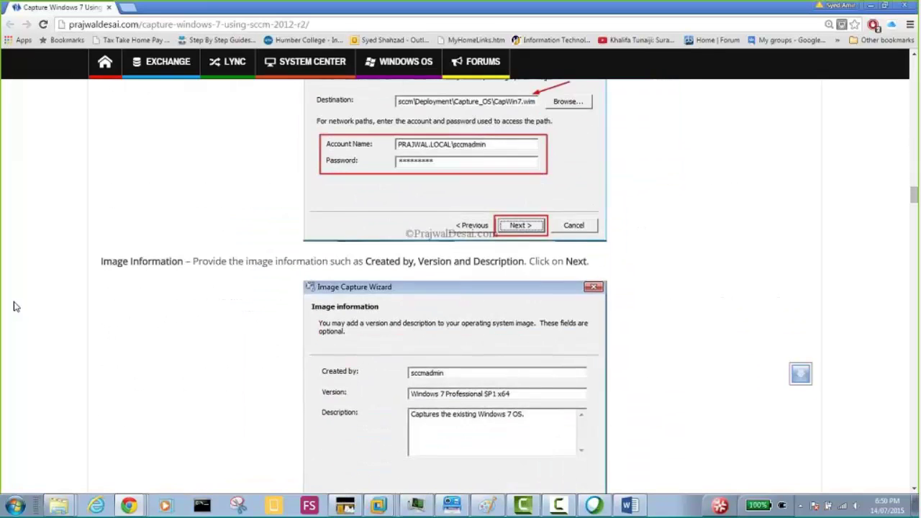
pyautogui.scroll(3, 13, 306)
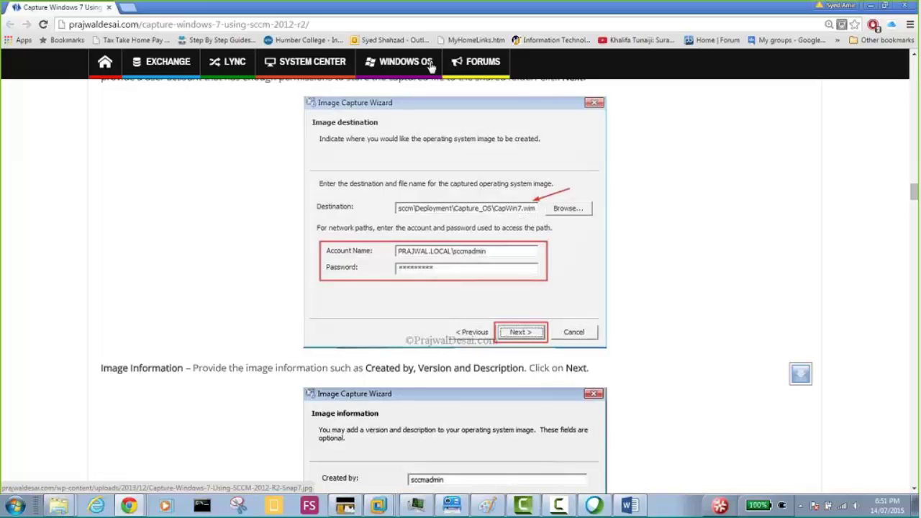
pyautogui.moveTo(370, 504)
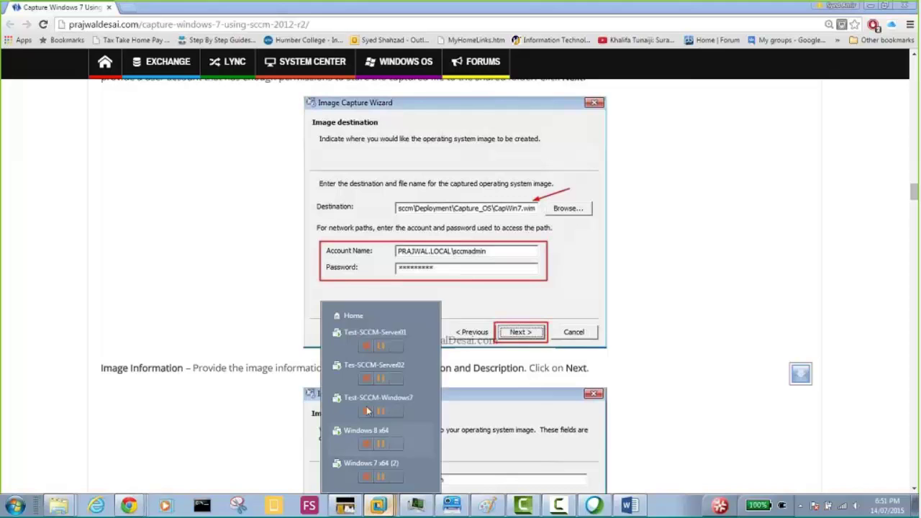
pyautogui.click(342, 408)
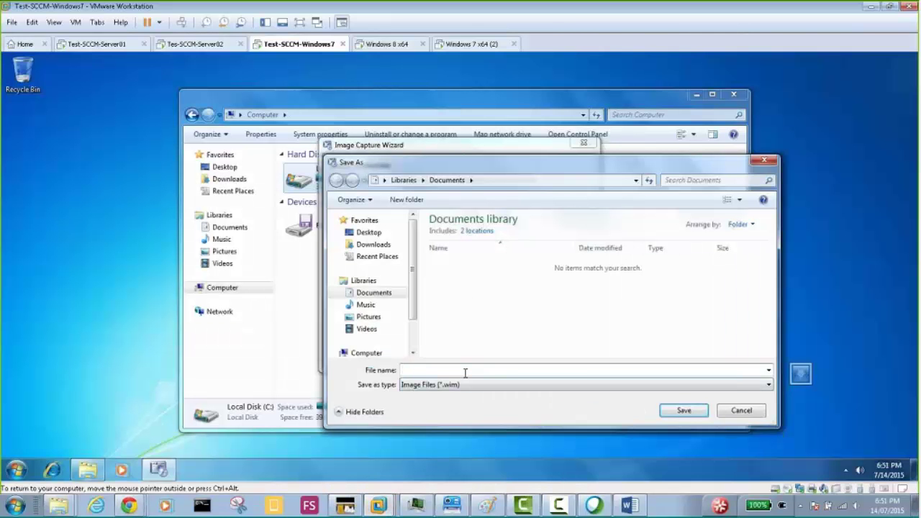
# Step: Connect to \\sccm-server02 using the domain administrator account and its password
pyautogui.write('\\\\sccm-server02')
pyautogui.press('Return')
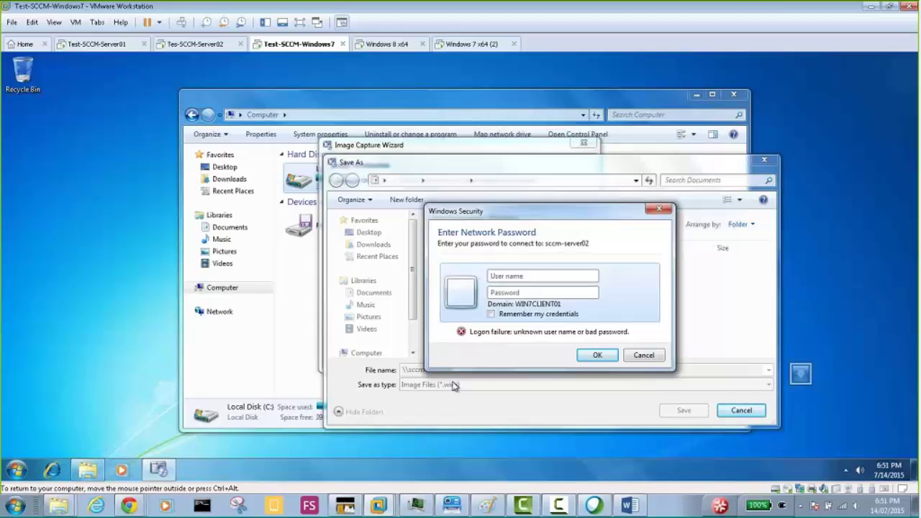
pyautogui.write('sccmdomain\\admin')
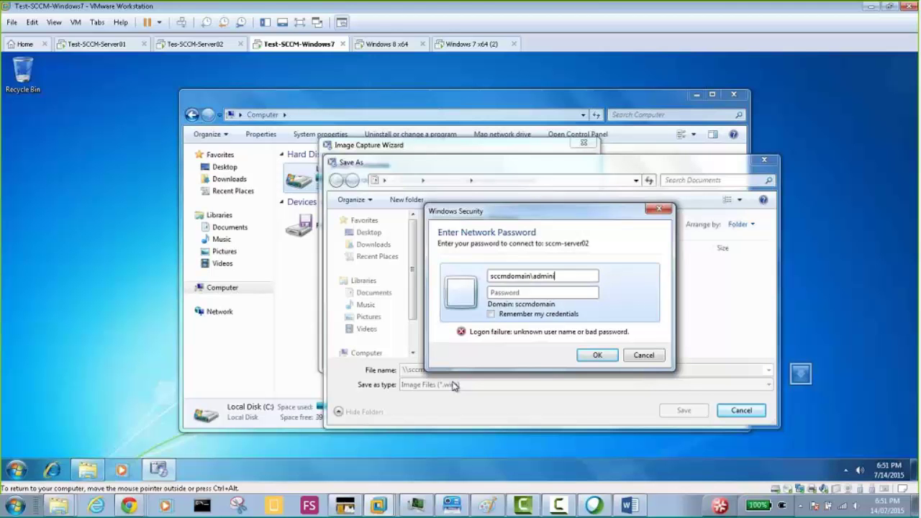
pyautogui.write('istrator')
pyautogui.press('Tab')
pyautogui.write('*********')
pyautogui.click(593, 356)
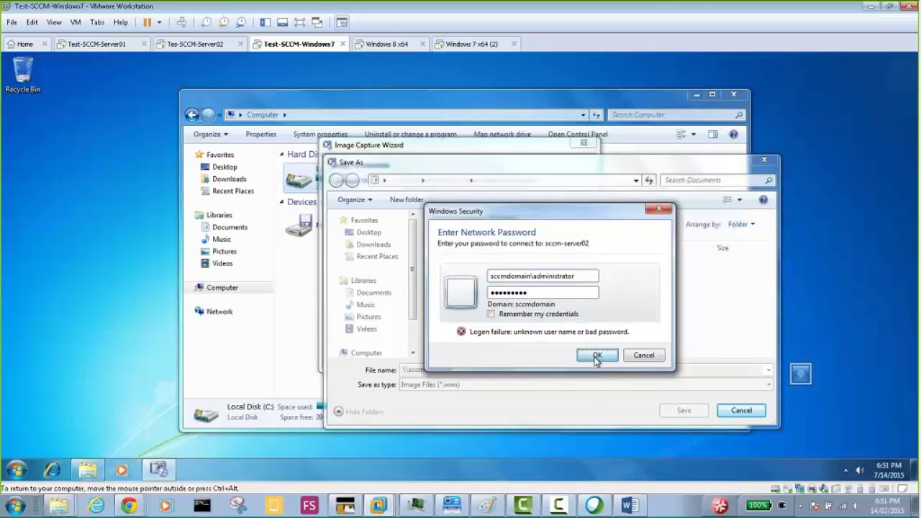
# Step: Save the image as CAPWin7.wim in the Deployemnt\Capture_OS share
pyautogui.doubleClick(468, 226)
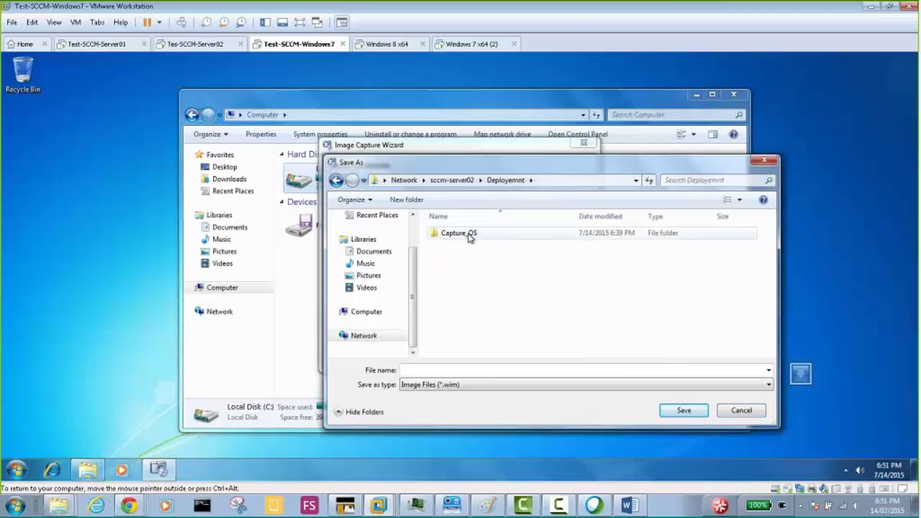
pyautogui.doubleClick(468, 234)
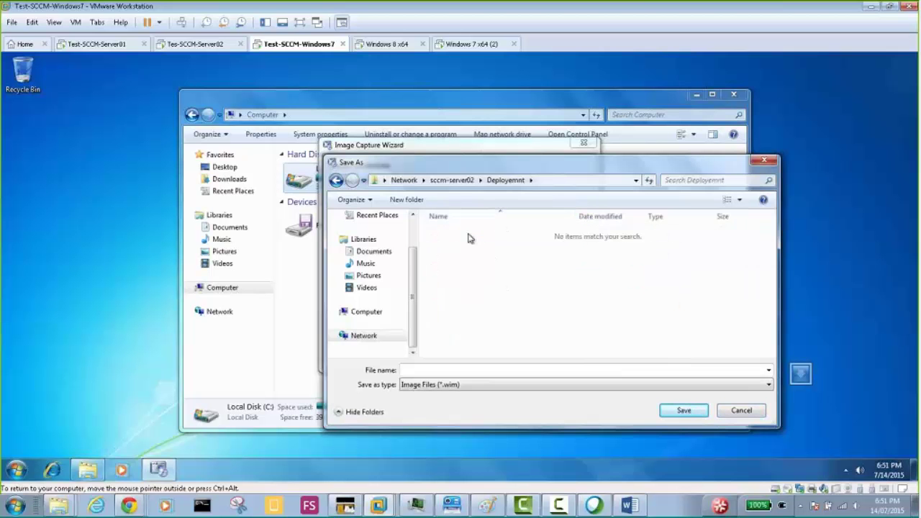
pyautogui.click(460, 369)
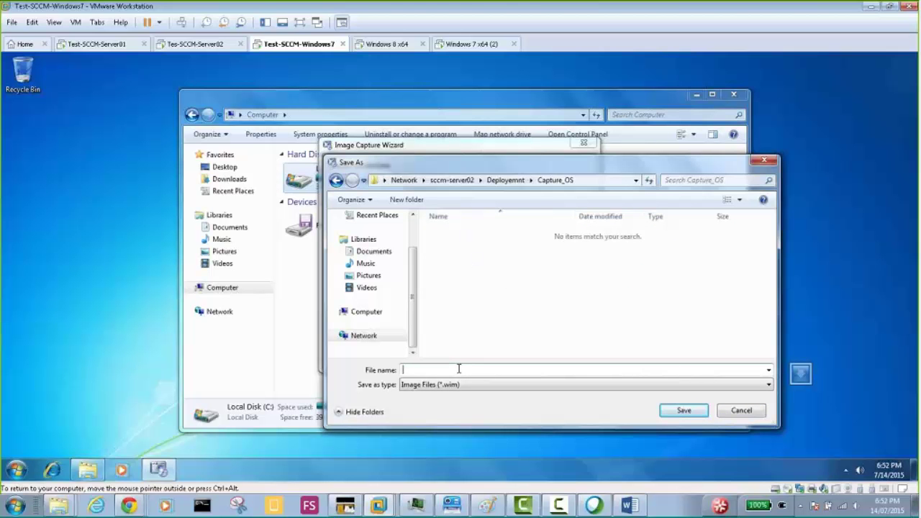
pyautogui.write('W')
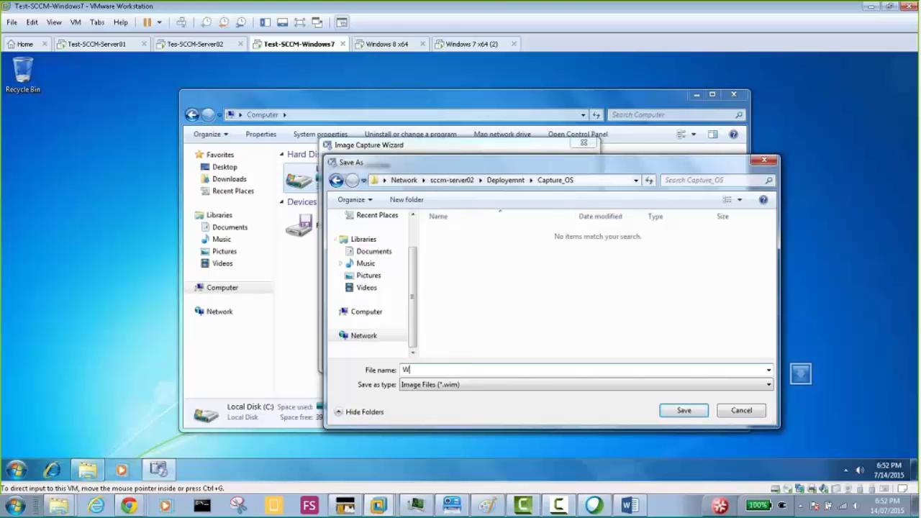
pyautogui.moveTo(133, 509)
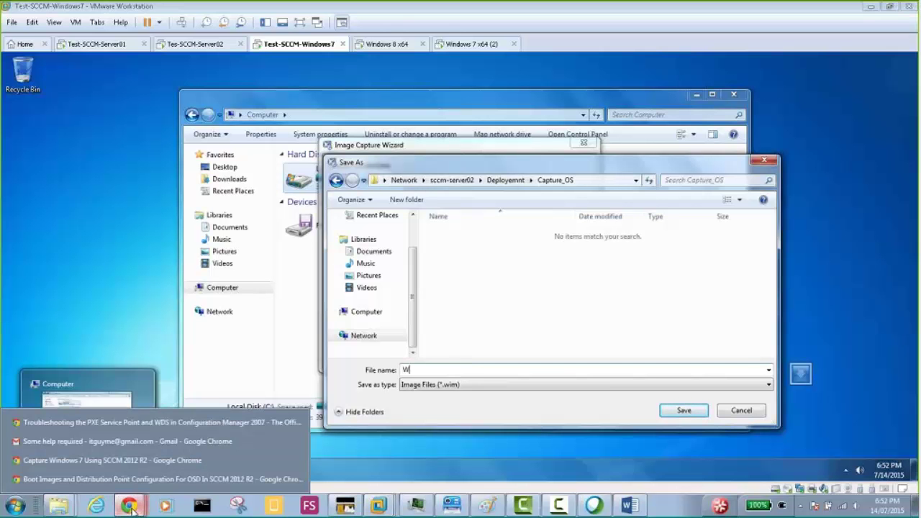
pyautogui.click(81, 460)
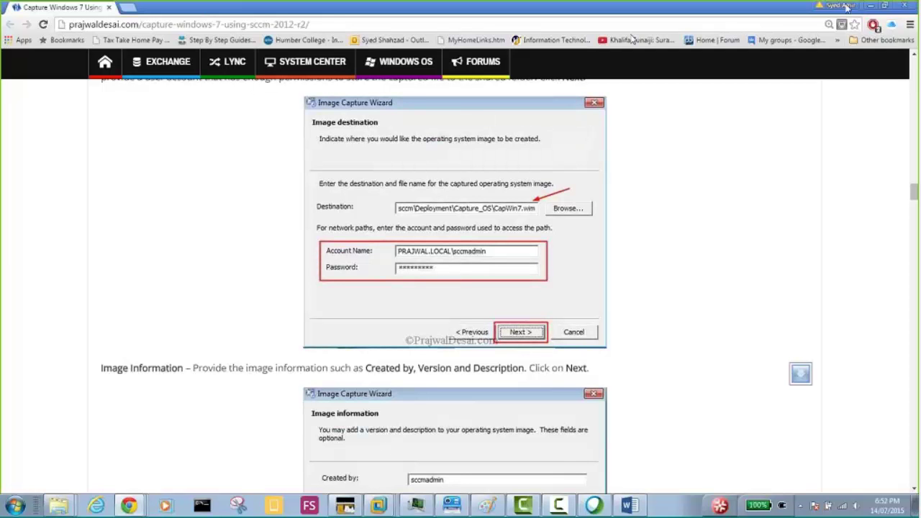
pyautogui.click(871, 5)
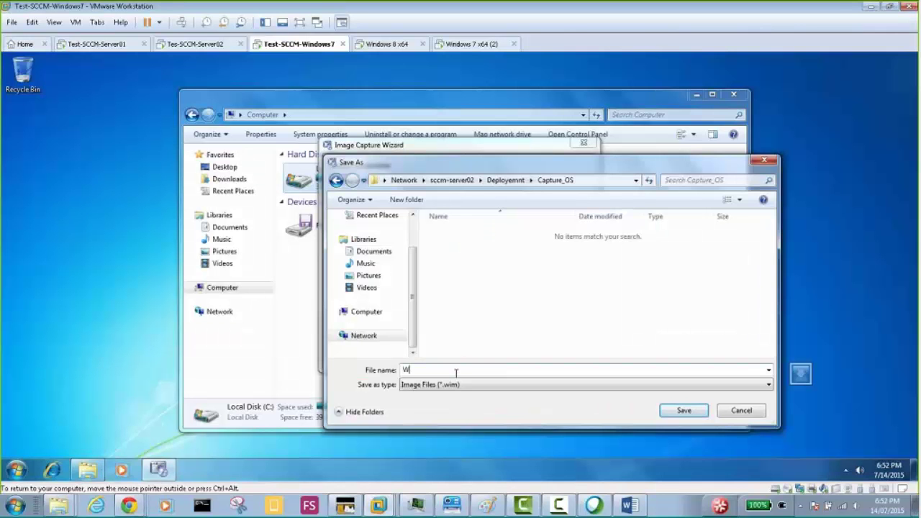
pyautogui.press('BackSpace')
pyautogui.write('CAP')
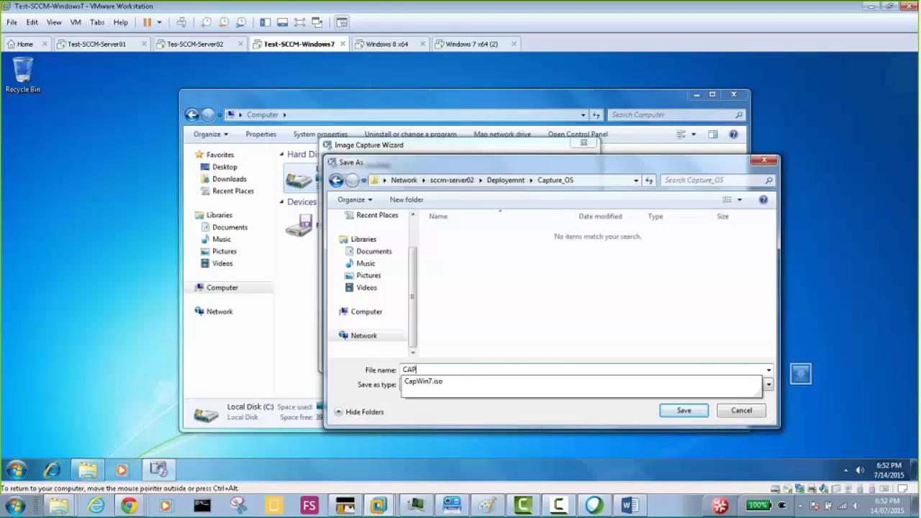
pyautogui.write('Win7.wim')
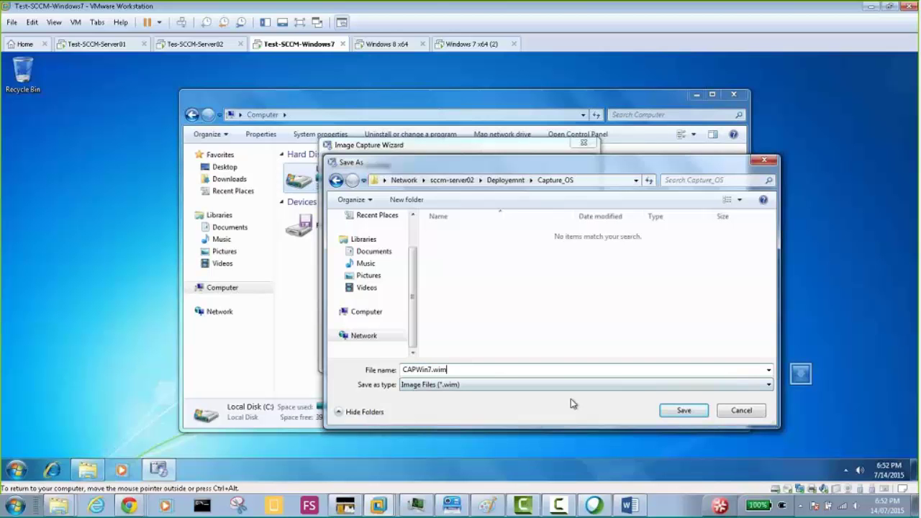
pyautogui.click(684, 411)
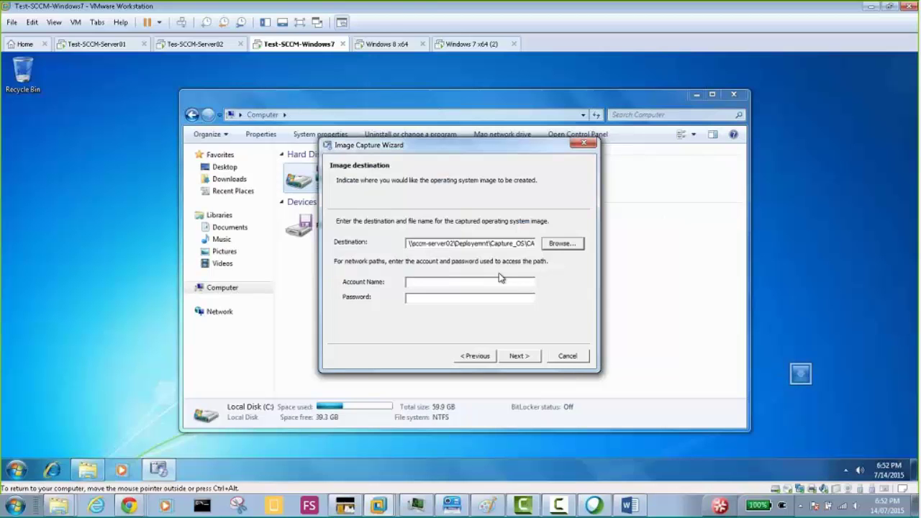
# Step: Enter the domain administrator account name and its password as the share credentials
pyautogui.click(468, 283)
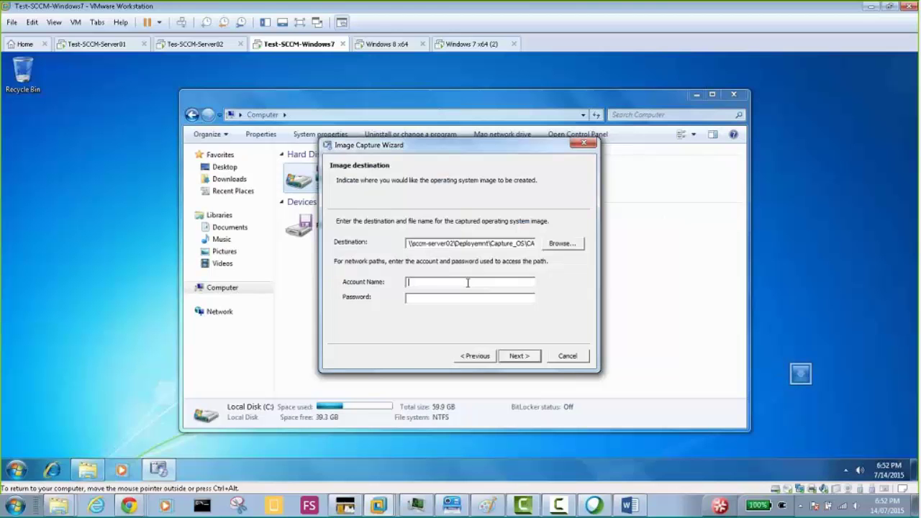
pyautogui.write('sccmdomain\\administrato********')
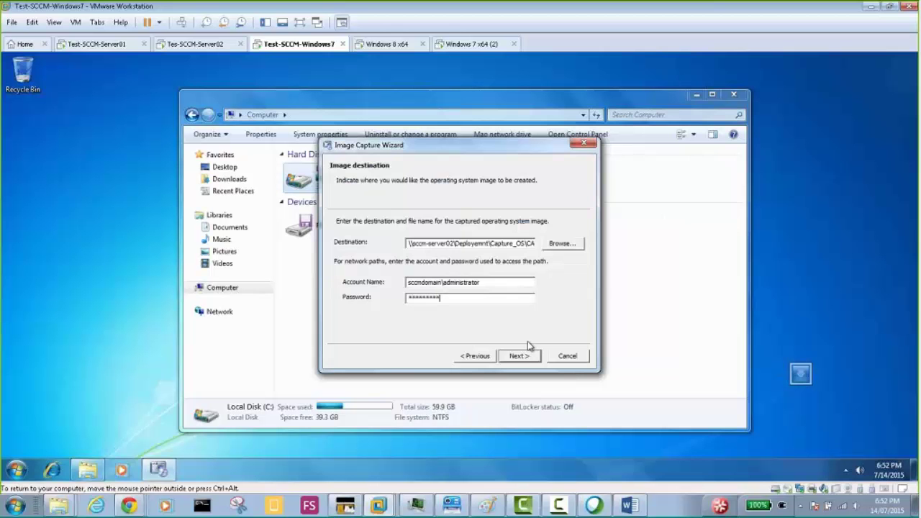
pyautogui.moveTo(432, 147); pyautogui.dragTo(424, 108)
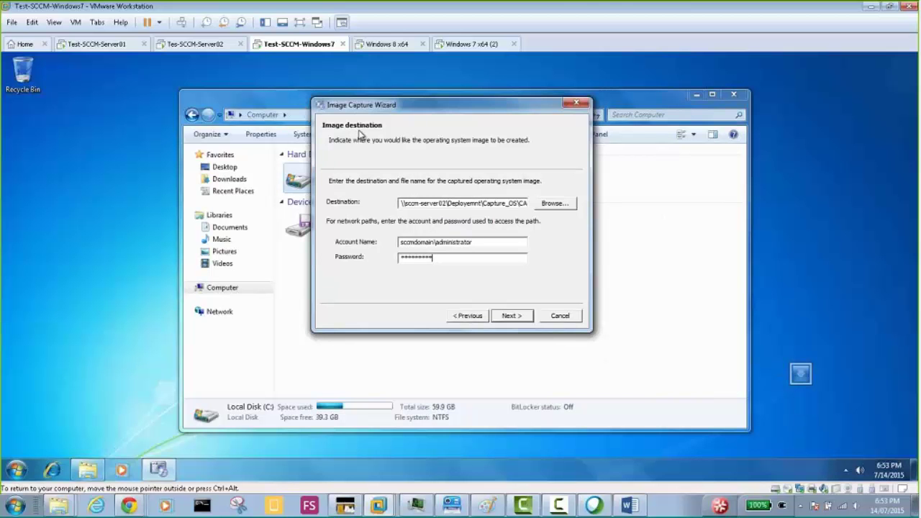
pyautogui.rightClick(306, 46)
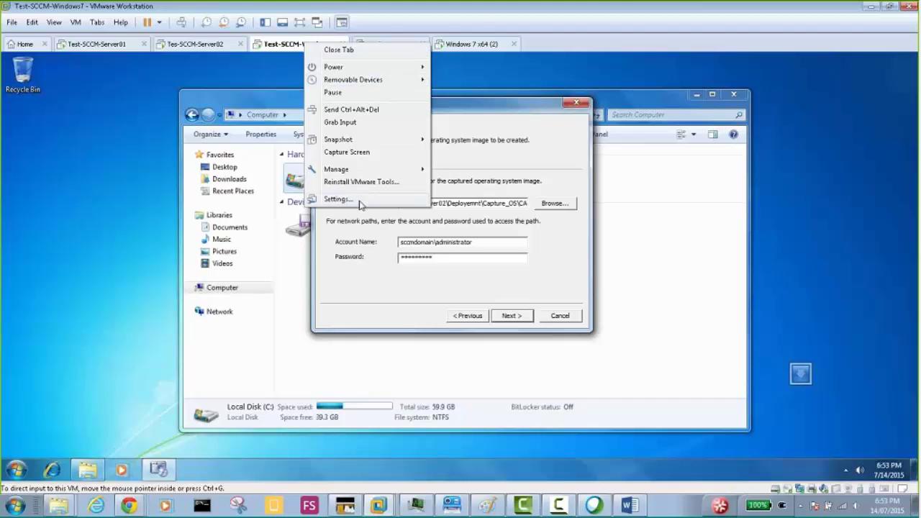
pyautogui.press('Escape')
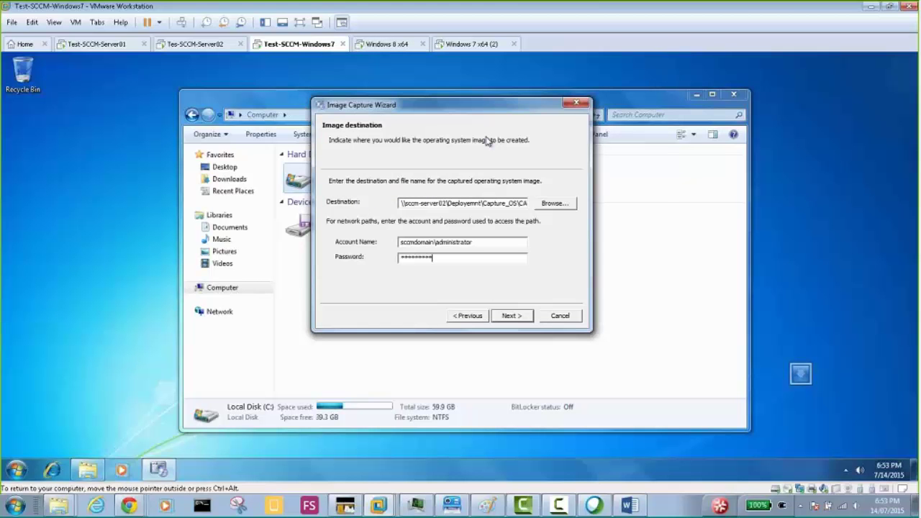
pyautogui.hotkey('ctrl', 'd')
pyautogui.click(381, 164)
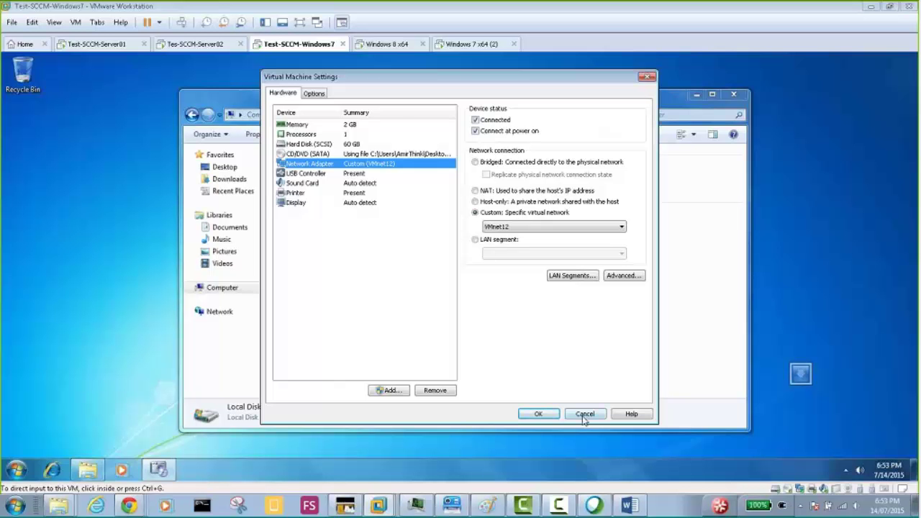
pyautogui.click(585, 414)
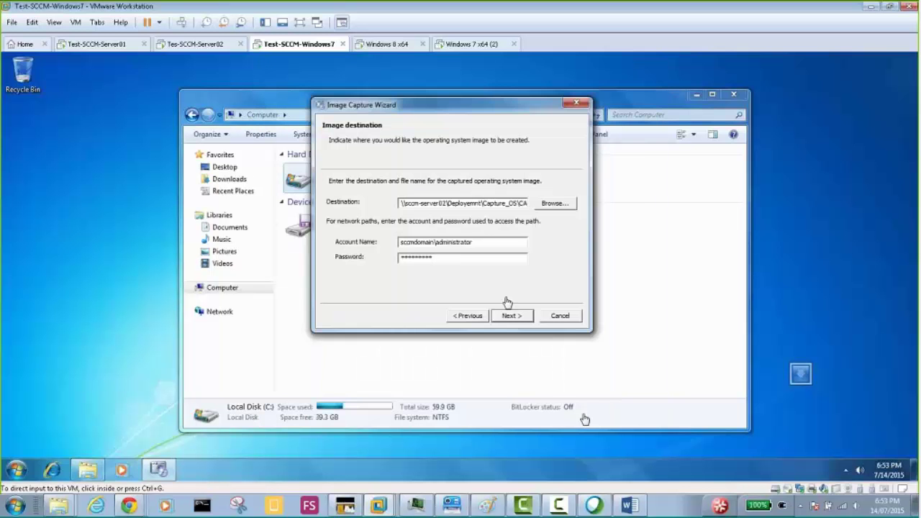
pyautogui.rightClick(115, 49)
pyautogui.click(141, 201)
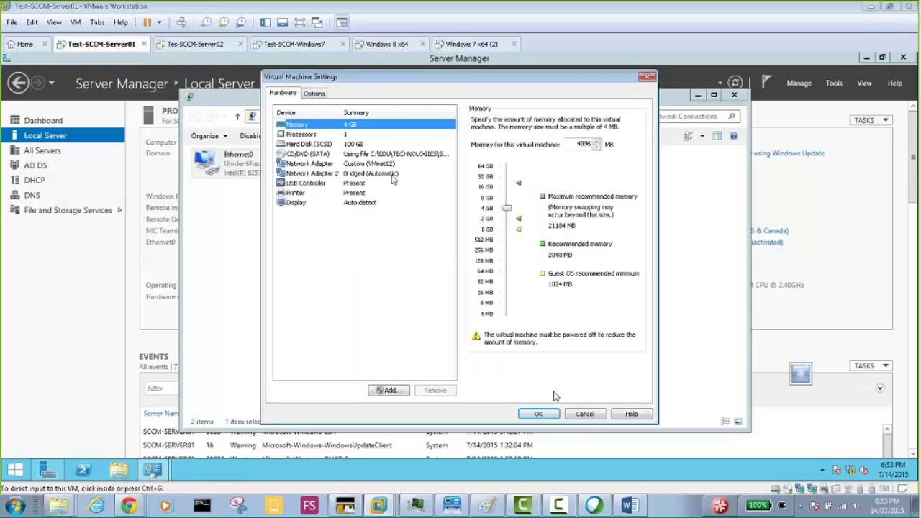
pyautogui.click(584, 415)
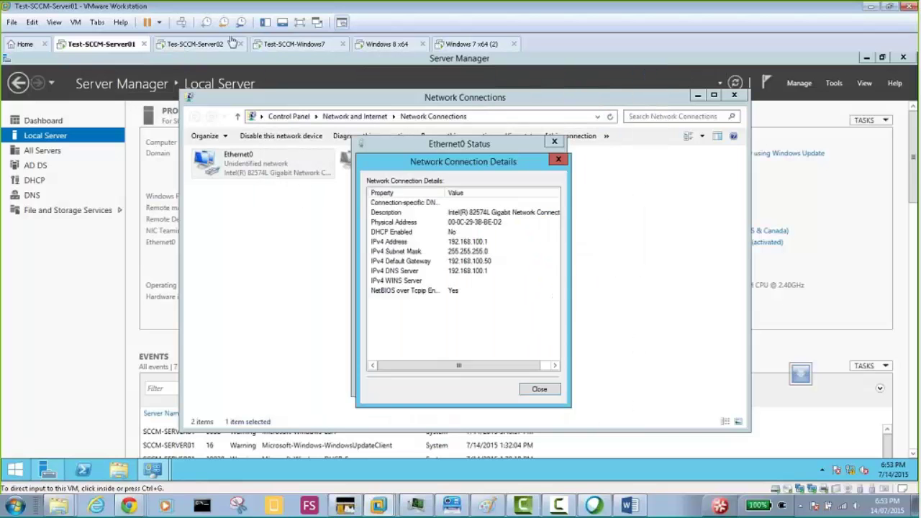
pyautogui.click(322, 45)
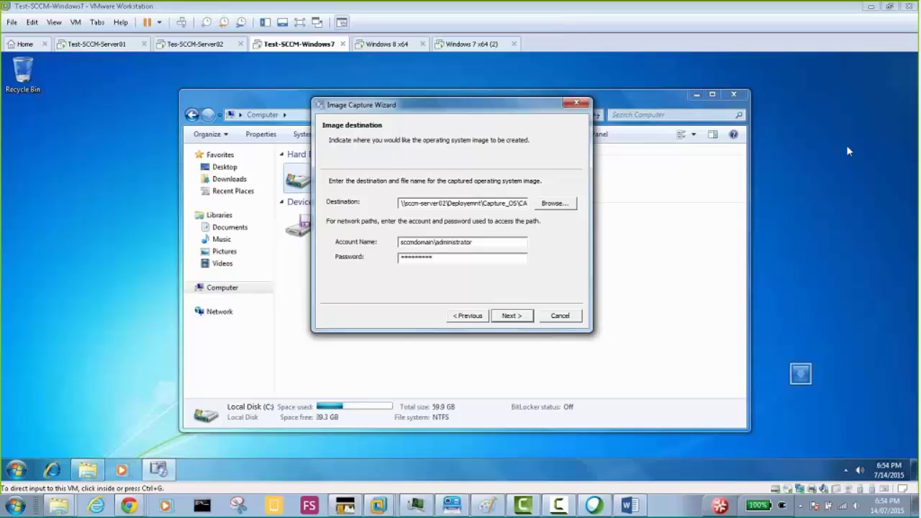
pyautogui.click(399, 109)
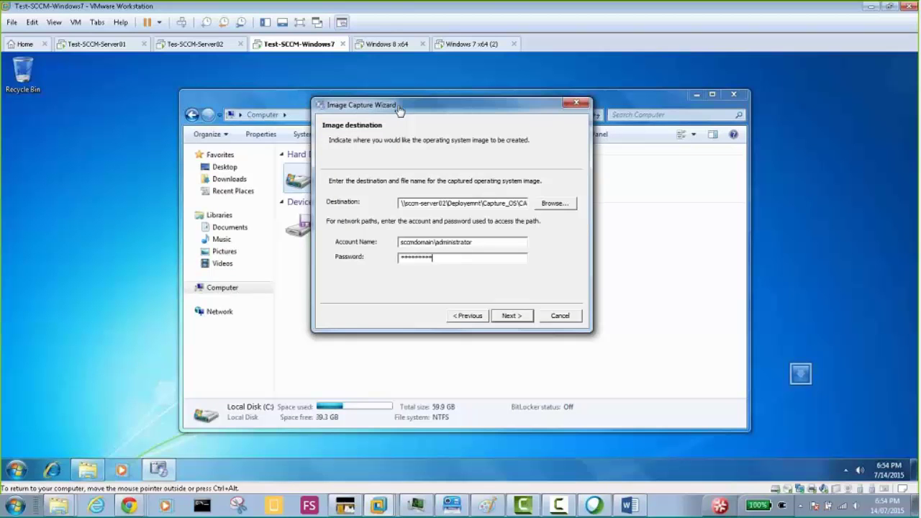
pyautogui.moveTo(399, 110); pyautogui.dragTo(224, 164)
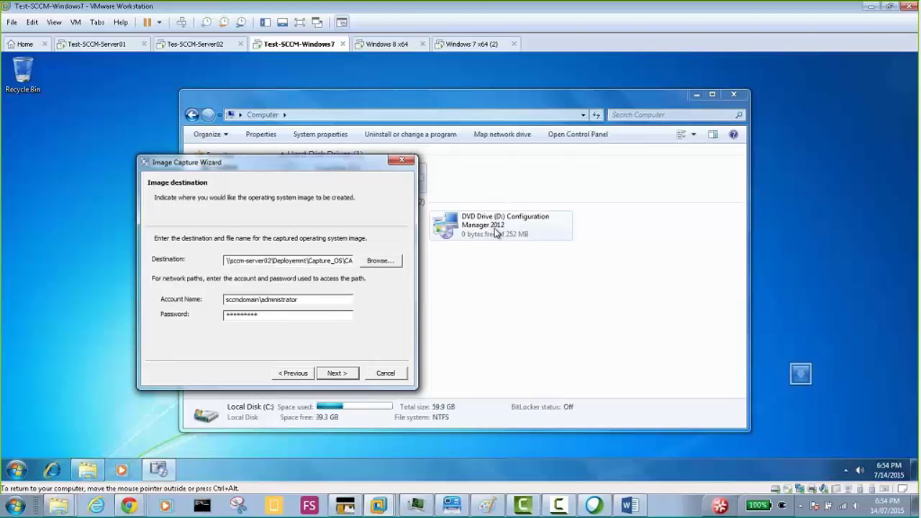
pyautogui.moveTo(290, 166); pyautogui.dragTo(464, 98)
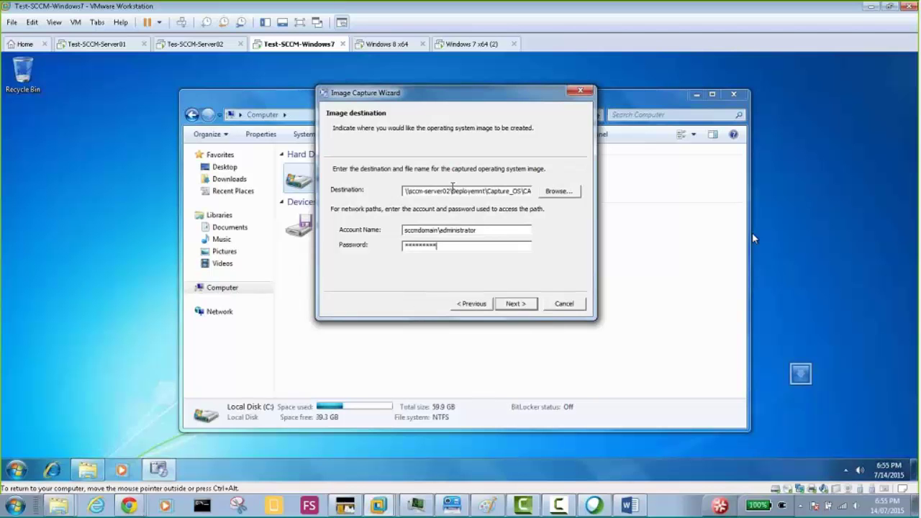
pyautogui.moveTo(452, 190); pyautogui.dragTo(540, 193)
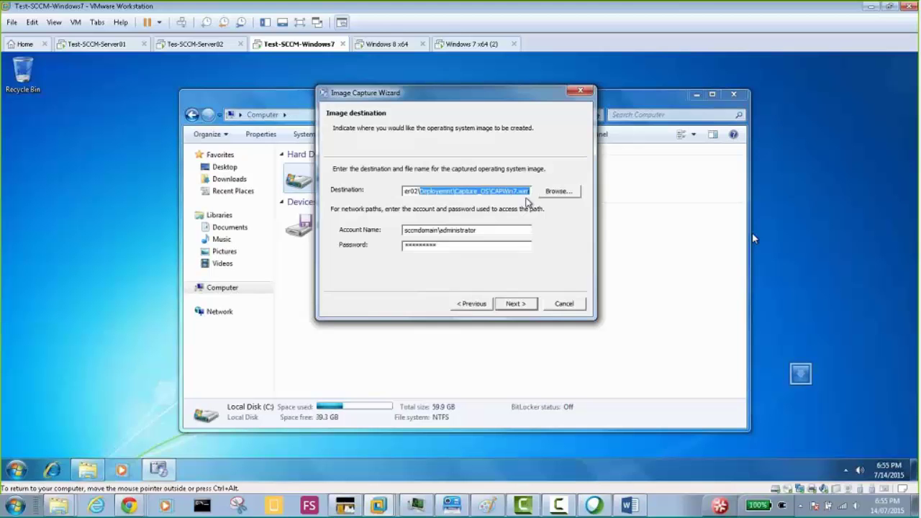
pyautogui.click(555, 192)
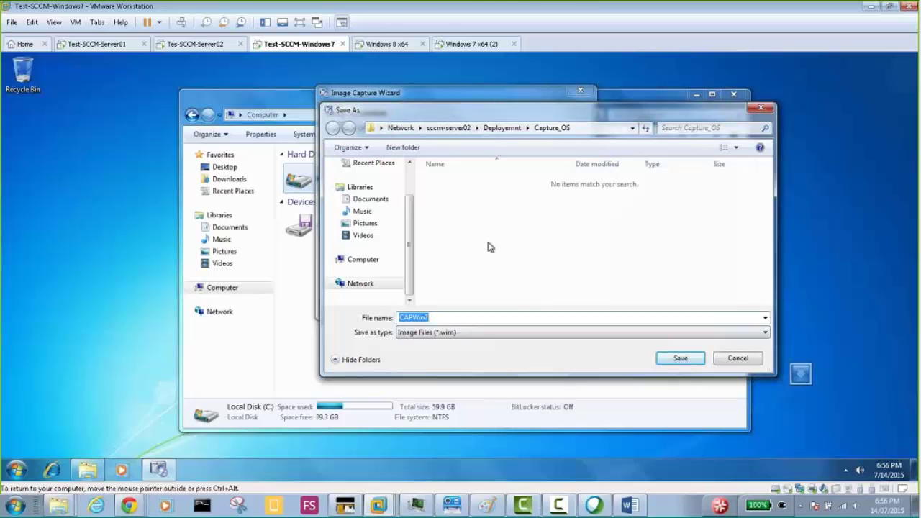
pyautogui.click(737, 358)
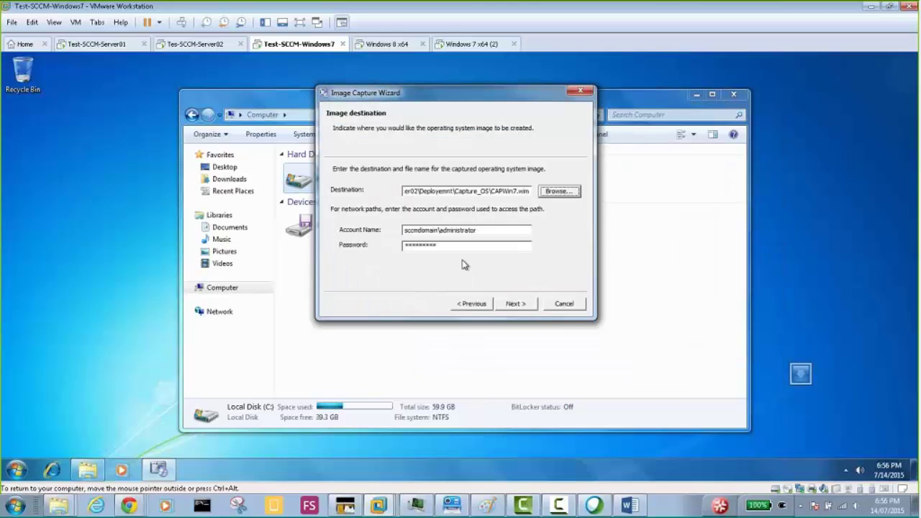
# Step: Set Created by to 'IT Admin' and Version to 'Win 7 Professional', then finish to start capturing
pyautogui.click(515, 305)
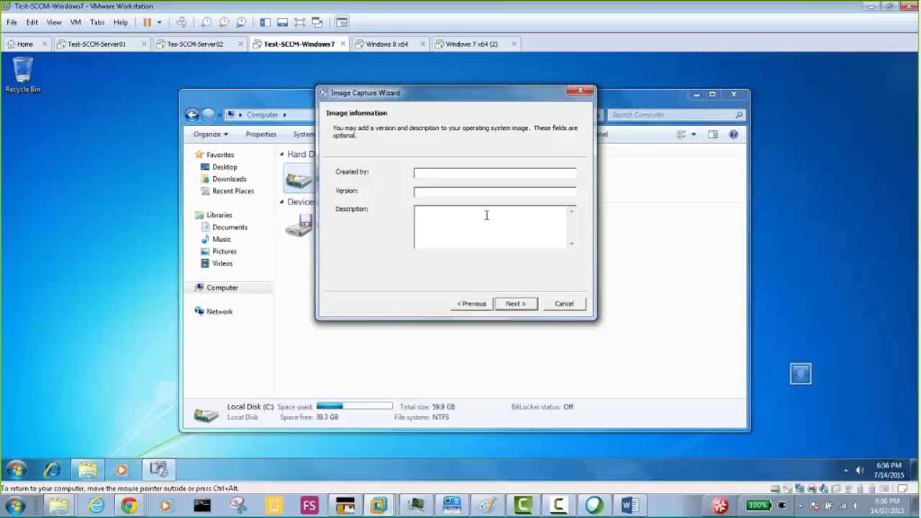
pyautogui.write('T Admin')
pyautogui.press('Tab')
pyautogui.write('Win 7 Profesion')
pyautogui.press('BackSpace')
pyautogui.press('BackSpace')
pyautogui.press('BackSpace')
pyautogui.write('sional')
pyautogui.click(516, 304)
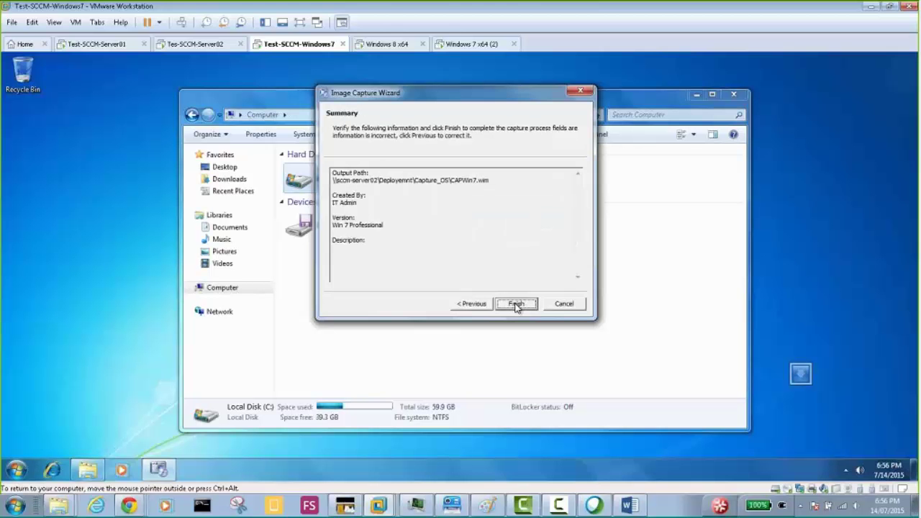
pyautogui.click(515, 304)
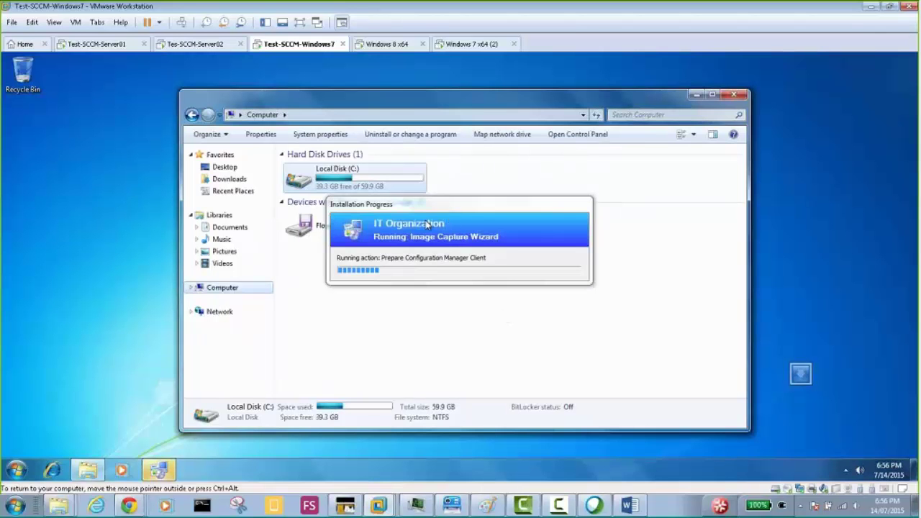
# Step: Check the capture progress window, then switch to the Tes-SCCM-Server02 VM
pyautogui.click(159, 471)
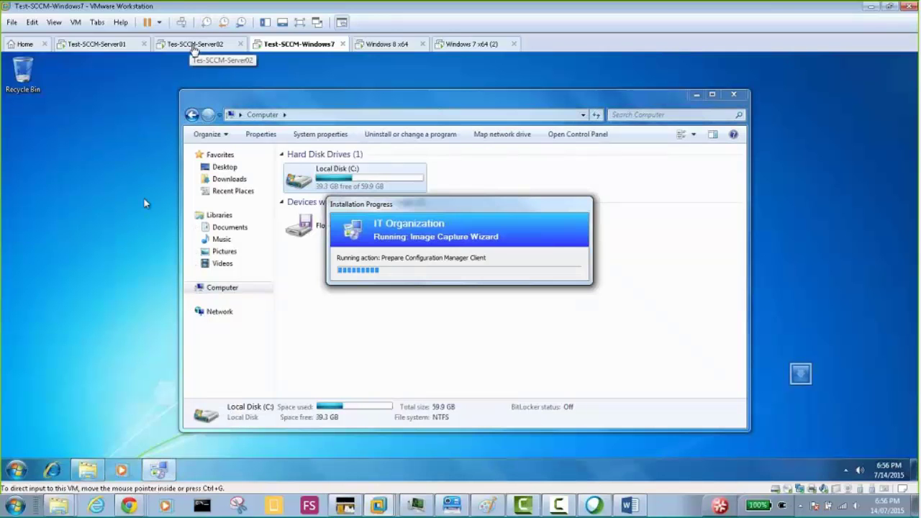
pyautogui.click(86, 472)
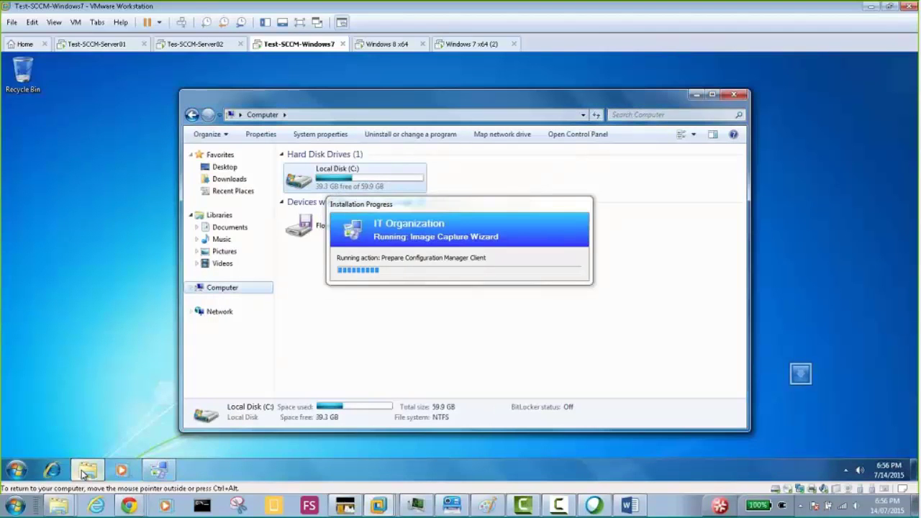
pyautogui.click(187, 46)
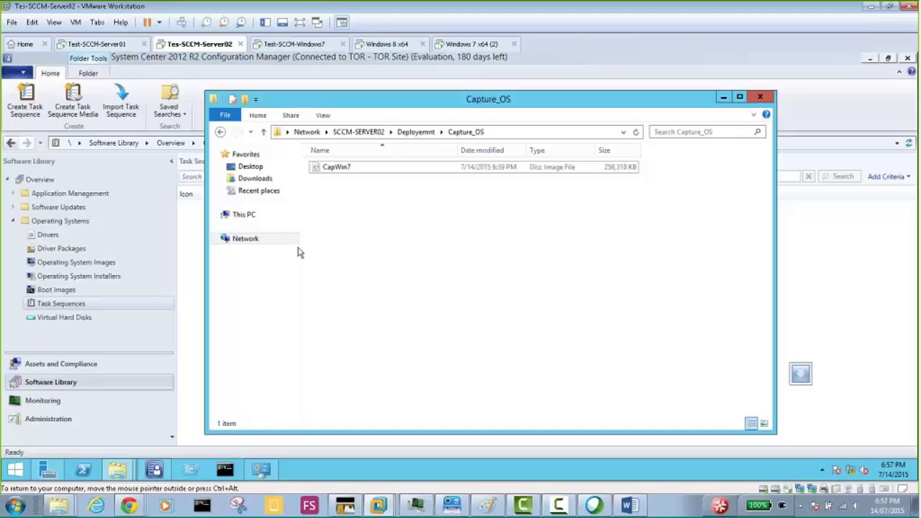
# Step: Check CapWin7 in E:\Deployemnt\Capture_OS on the server, then return to the Windows 7 VM
pyautogui.click(238, 215)
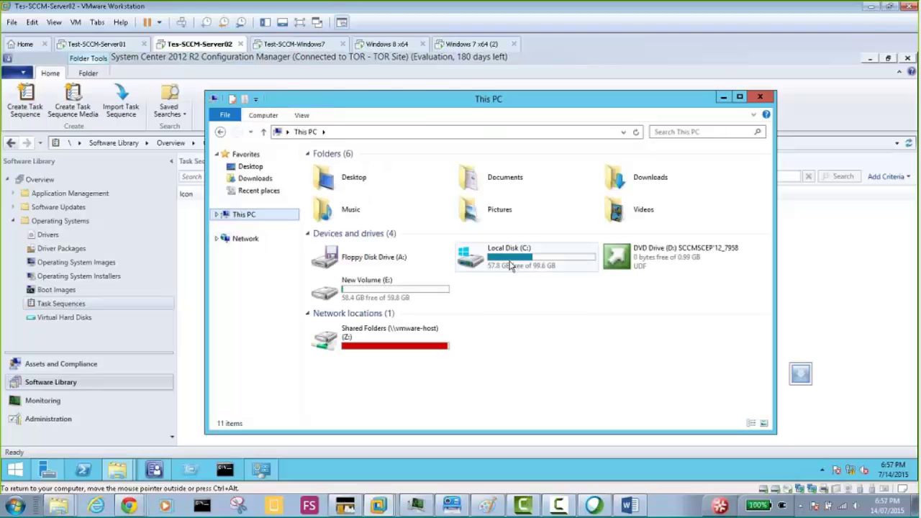
pyautogui.doubleClick(390, 291)
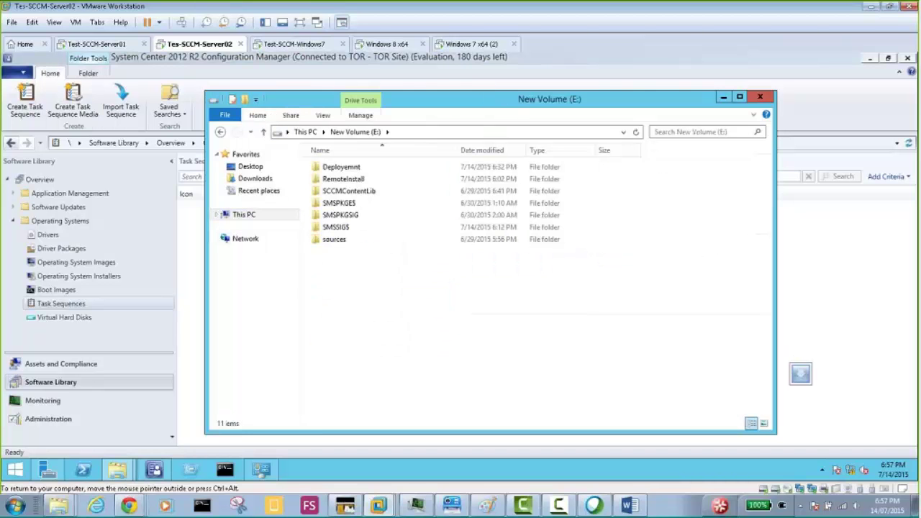
pyautogui.doubleClick(342, 168)
pyautogui.doubleClick(342, 168)
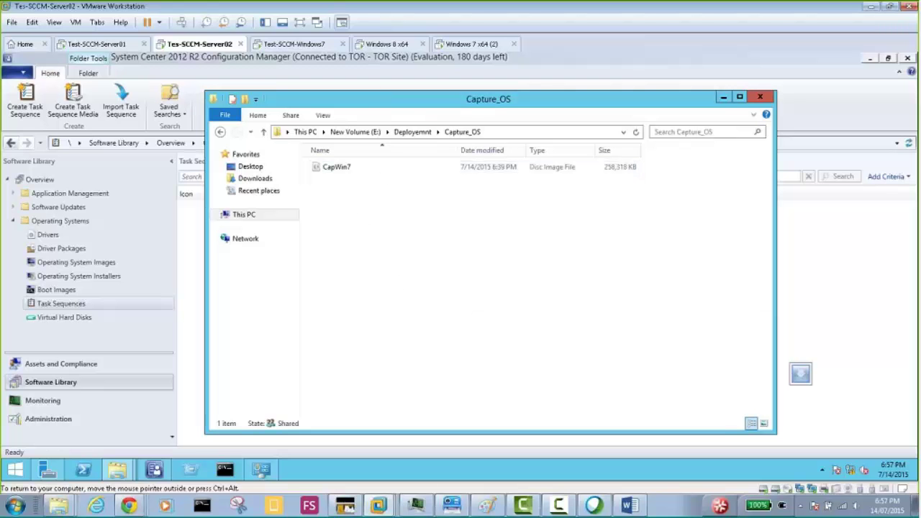
pyautogui.click(310, 44)
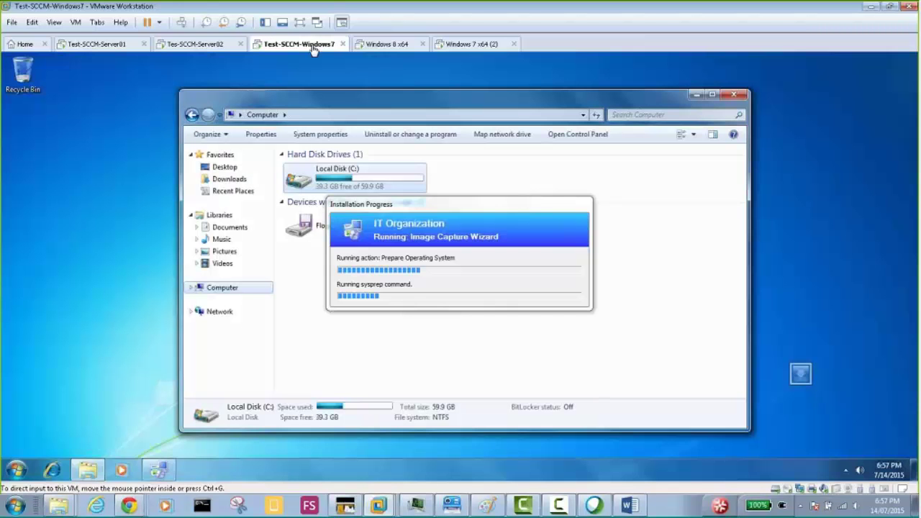
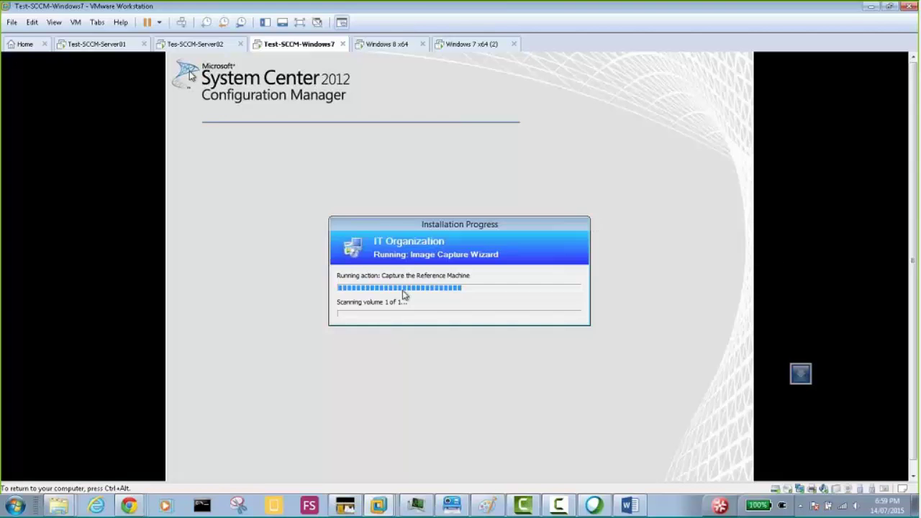
# Step: Compare the Server02 Capture_OS folder with the Windows7 image capture progress, switching between them
pyautogui.hotkey('ctrl', 'alt')
pyautogui.click(184, 45)
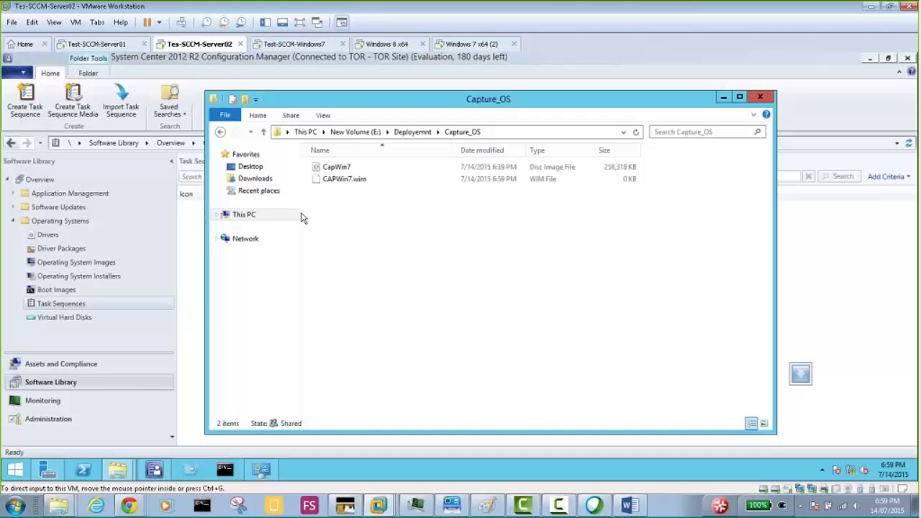
pyautogui.click(355, 211)
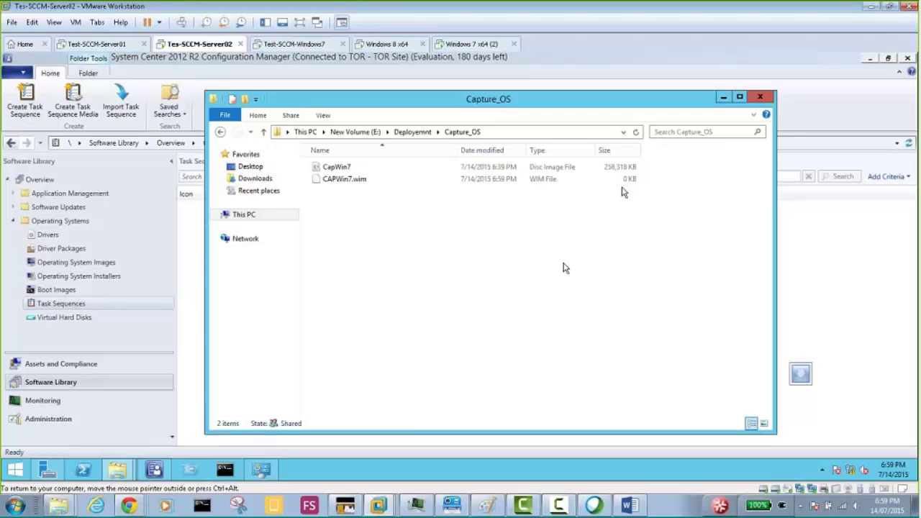
pyautogui.click(303, 45)
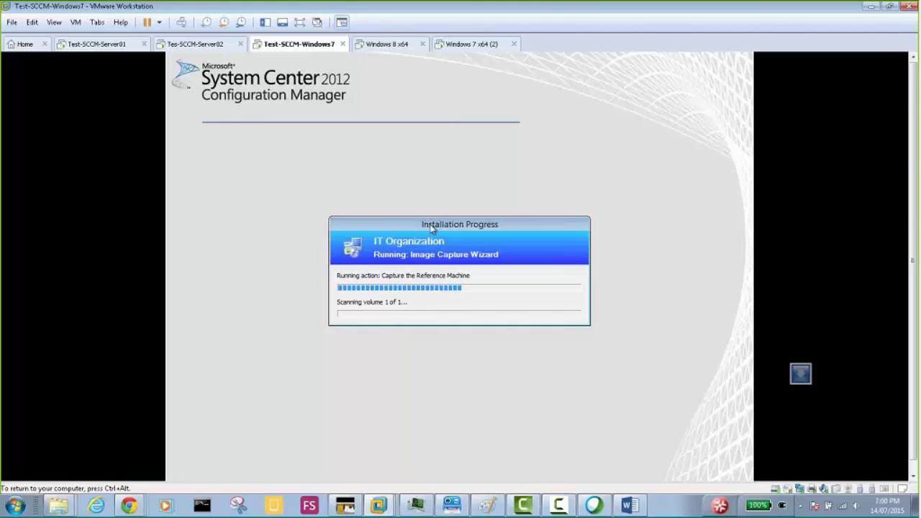
pyautogui.click(189, 44)
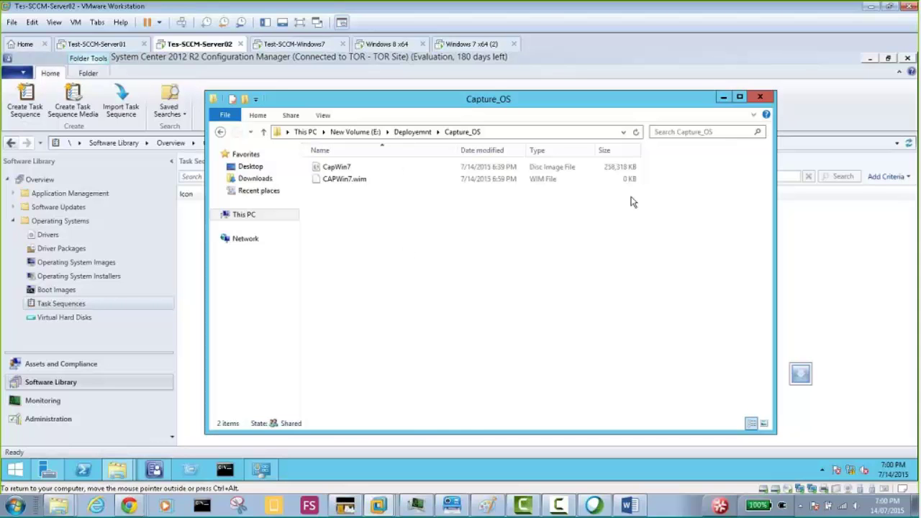
pyautogui.click(301, 45)
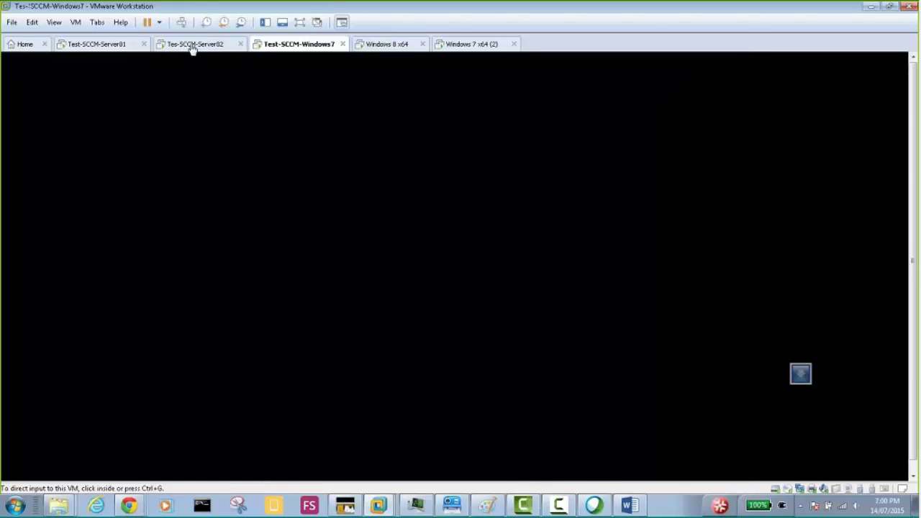
# Step: Recheck the Capture_OS folder and capture progress, then switch to the Windows 7 x64 (2) machine
pyautogui.click(192, 44)
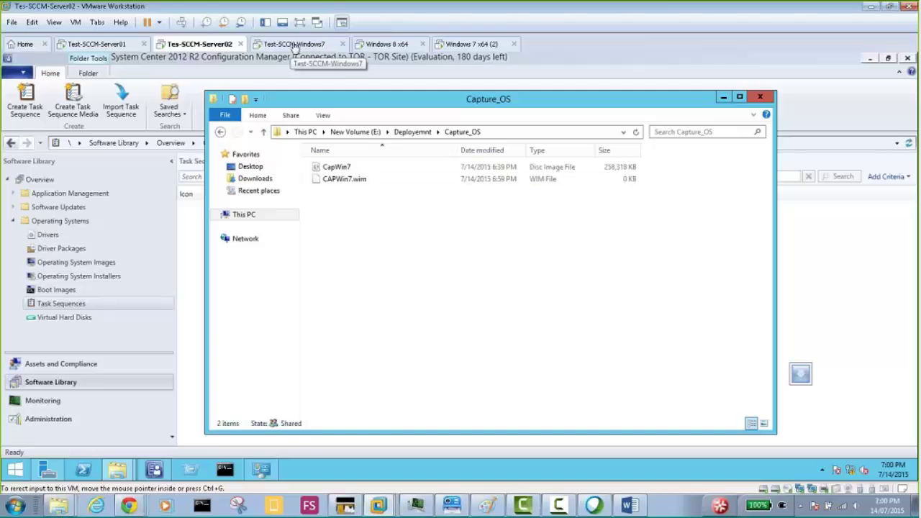
pyautogui.click(294, 44)
pyautogui.click(473, 290)
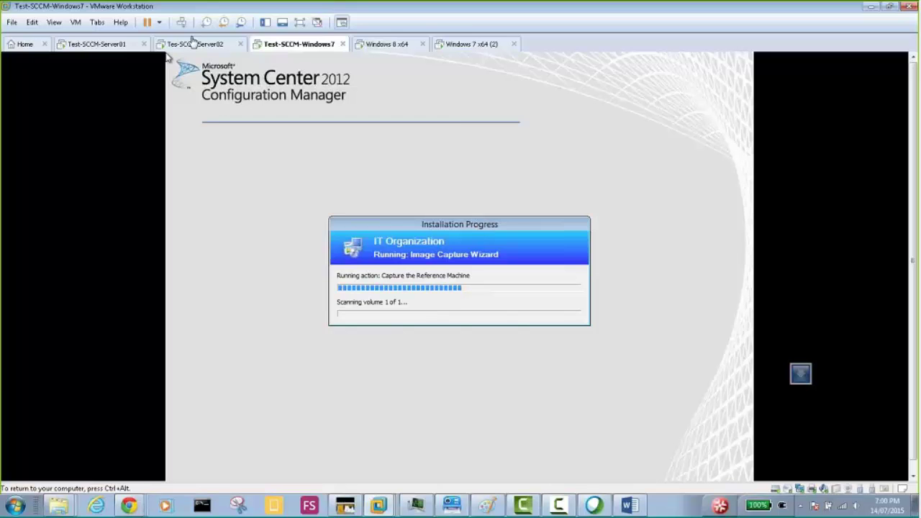
pyautogui.click(192, 44)
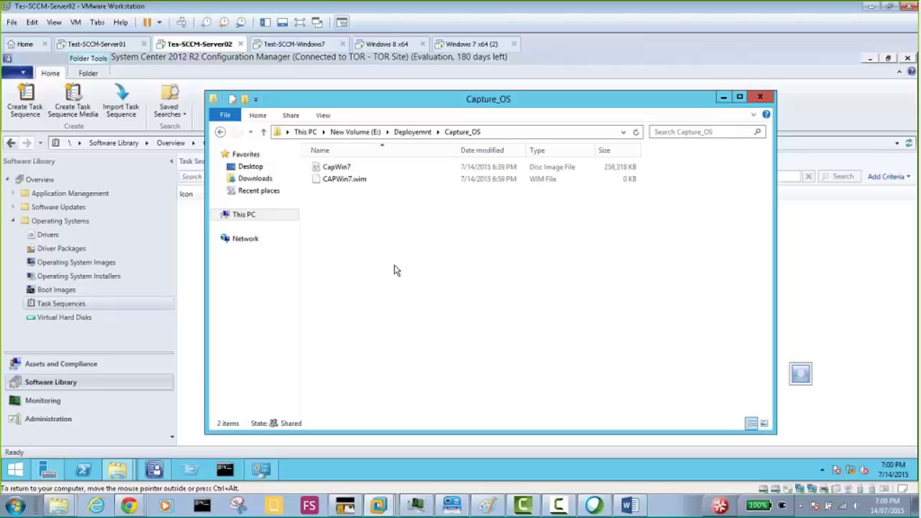
pyautogui.click(469, 44)
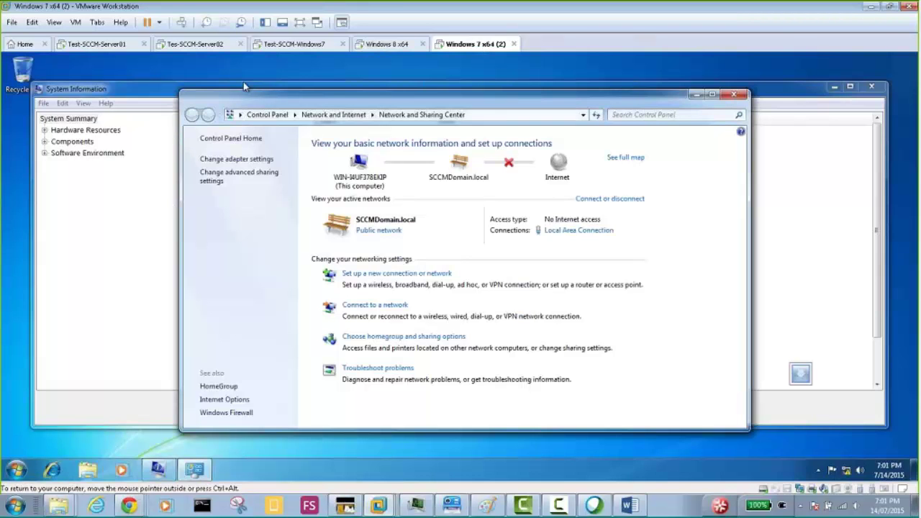
# Step: Return to Test-SCCM-Windows7, where the Image Capture Wizard is capturing volume 1 of 1
pyautogui.click(291, 46)
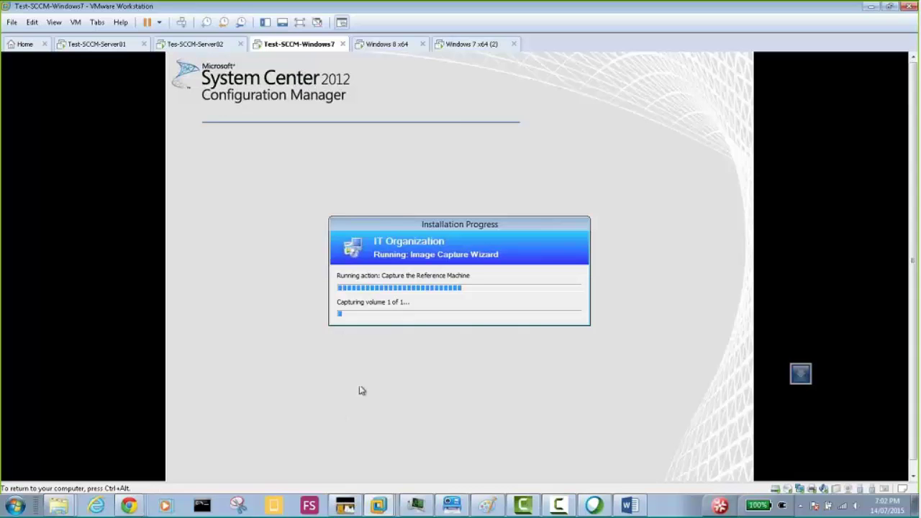
# Step: Move the Installation Progress dialog up and left on the Test-SCCM-Windows7 screen
pyautogui.moveTo(422, 225); pyautogui.dragTo(402, 167)
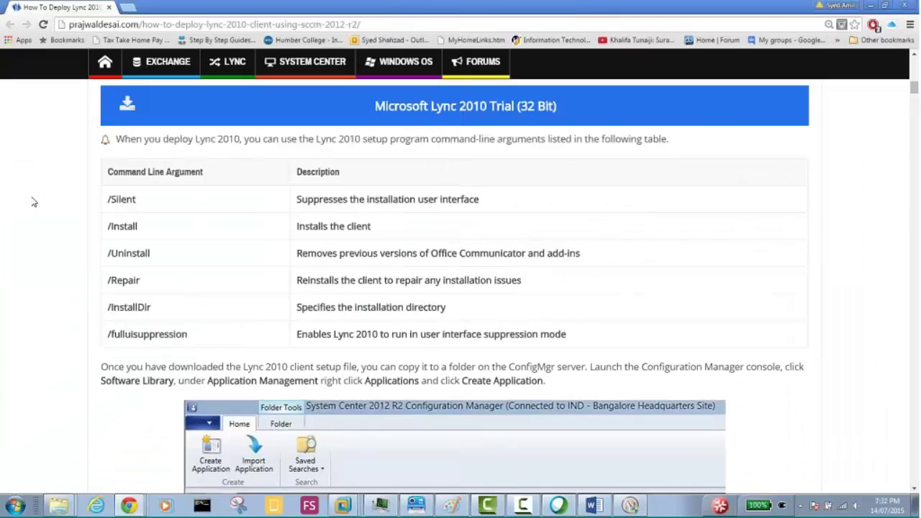
# Step: Scan the Lync 2010 article's download buttons and argument table, then return to VMware Workstation
pyautogui.scroll(-1, 33, 203)
pyautogui.scroll(2, 34, 202)
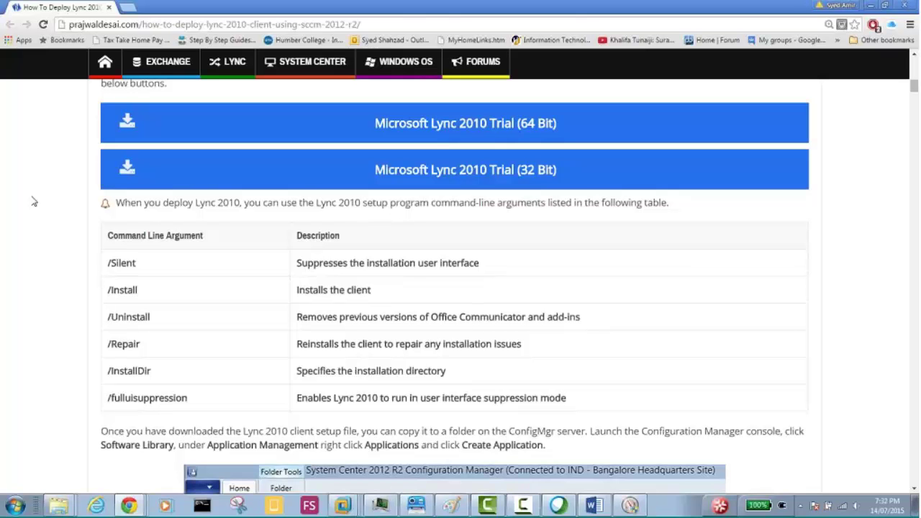
pyautogui.scroll(-1, 33, 202)
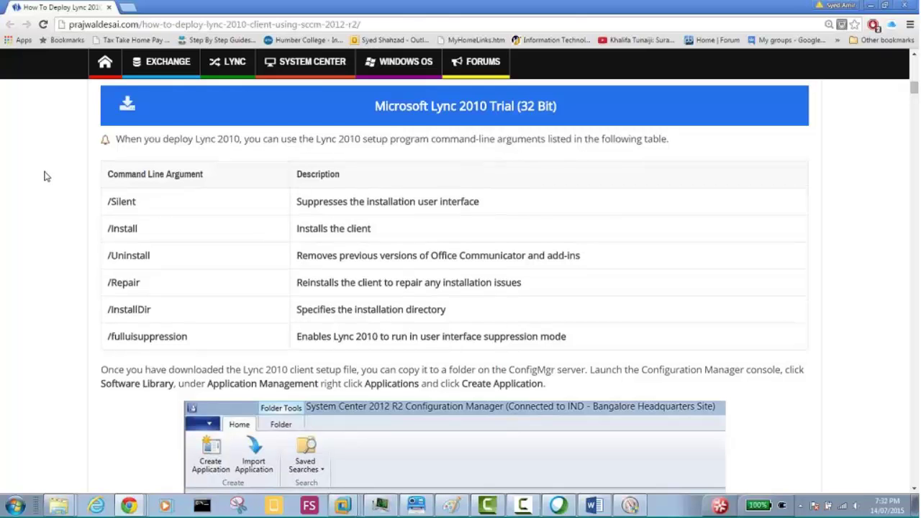
pyautogui.scroll(3, 44, 176)
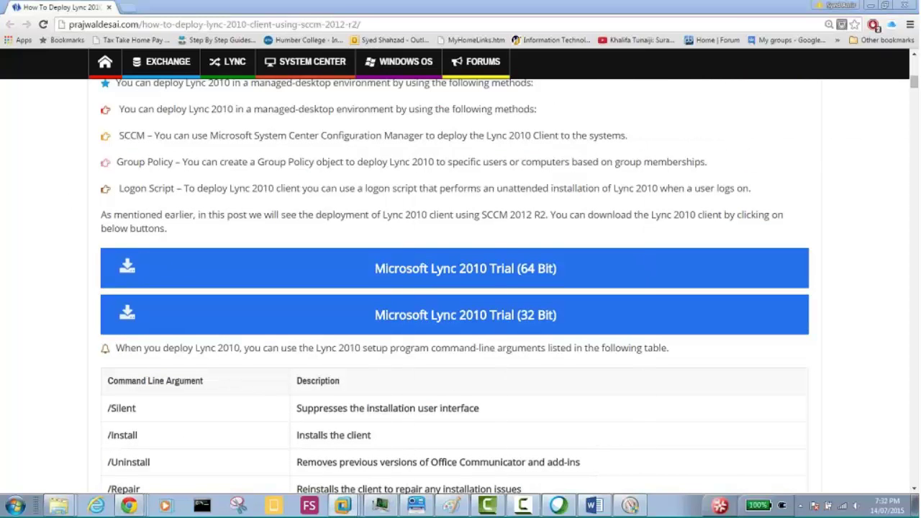
pyautogui.hotkey('alt', 'Tab')
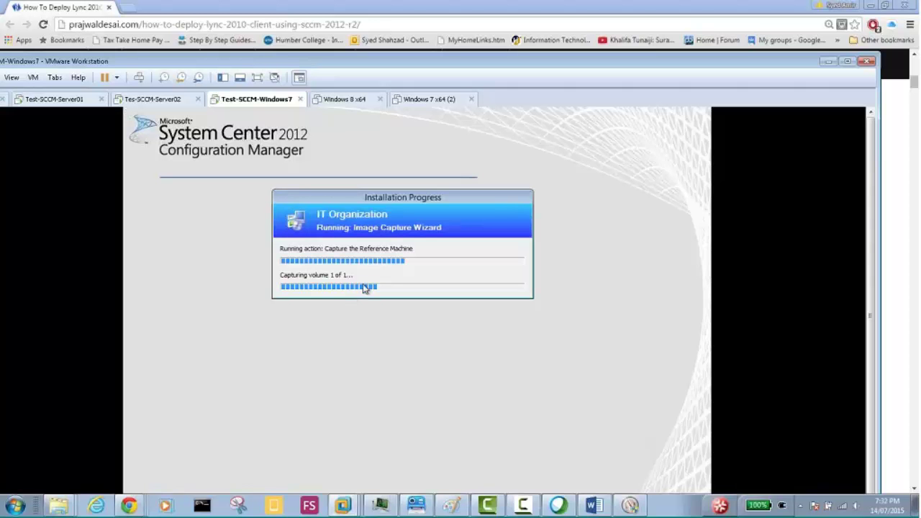
# Step: Confirm CAPWin7.wim has reached 4,569,656 KB, then shift the VMware window aside to reveal Chrome
pyautogui.click(154, 100)
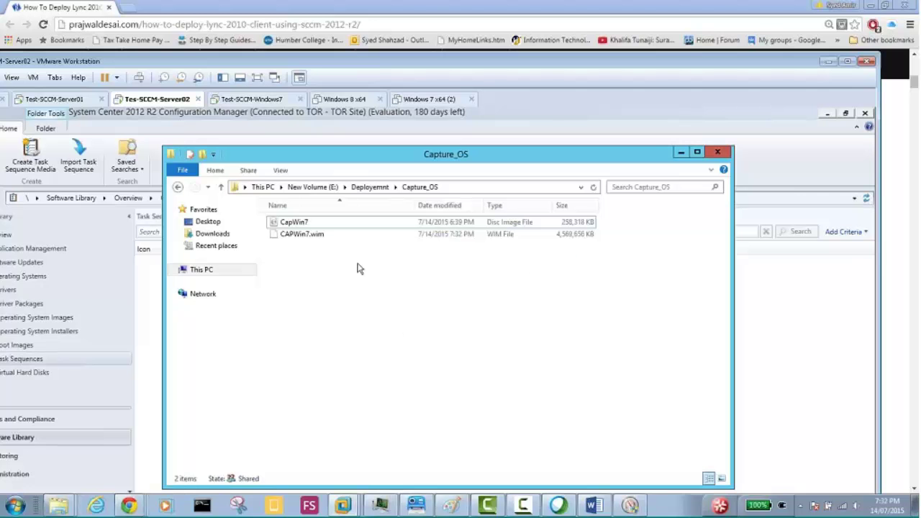
pyautogui.click(241, 101)
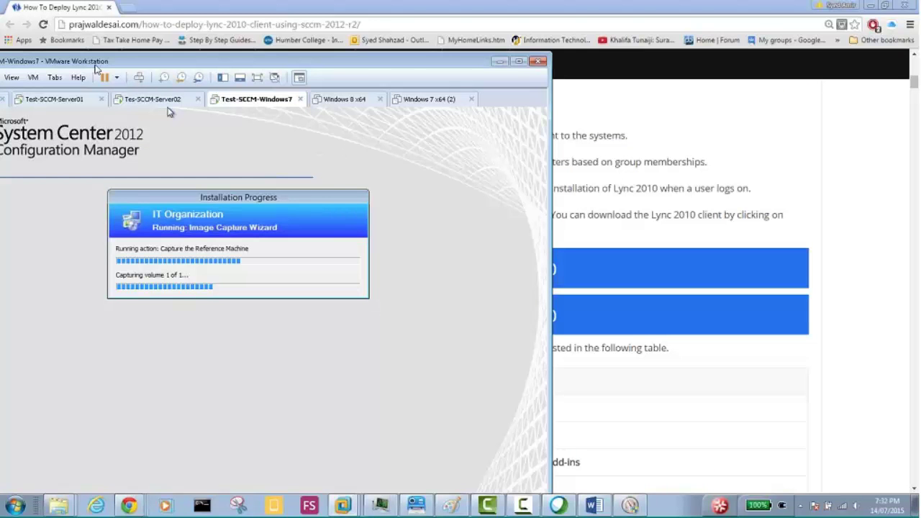
pyautogui.moveTo(93, 65); pyautogui.dragTo(118, 65)
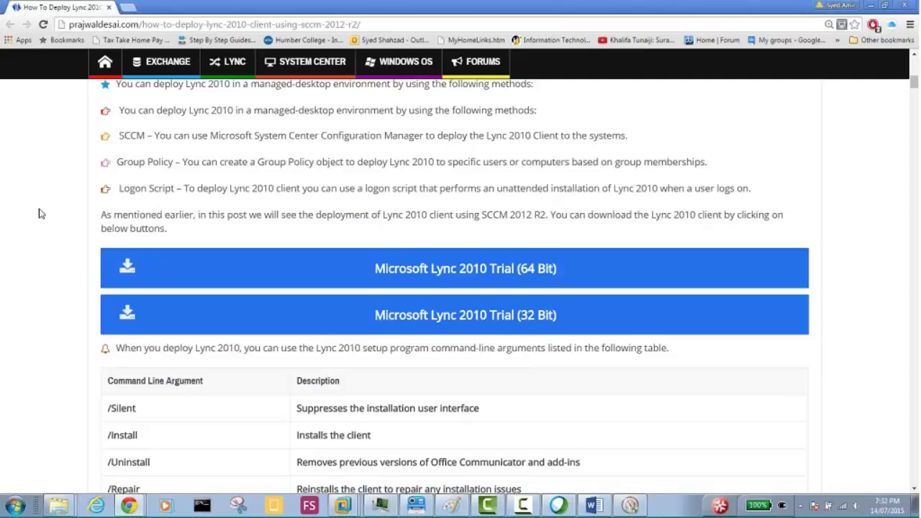
# Step: Scroll the Lync 2010 guide from its title down to the /Silent, /Install, /InstallDir argument table
pyautogui.scroll(3, 41, 214)
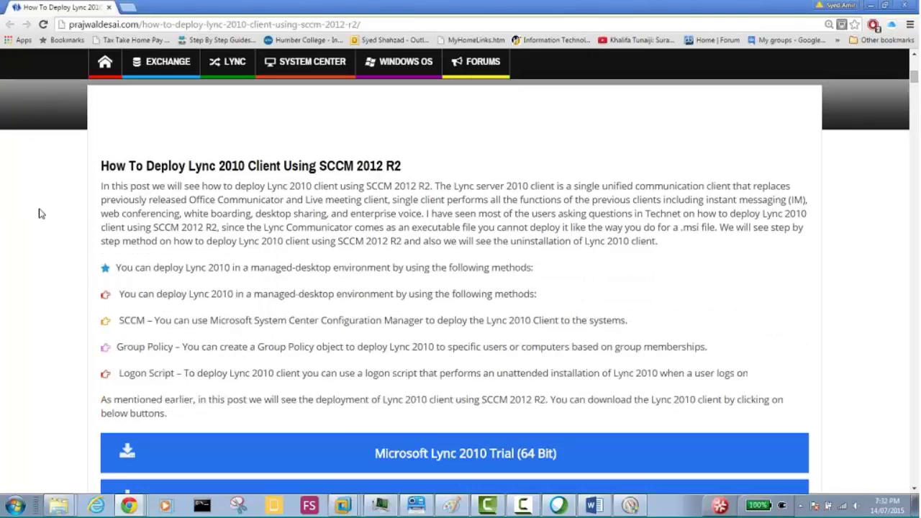
pyautogui.scroll(-1, 41, 214)
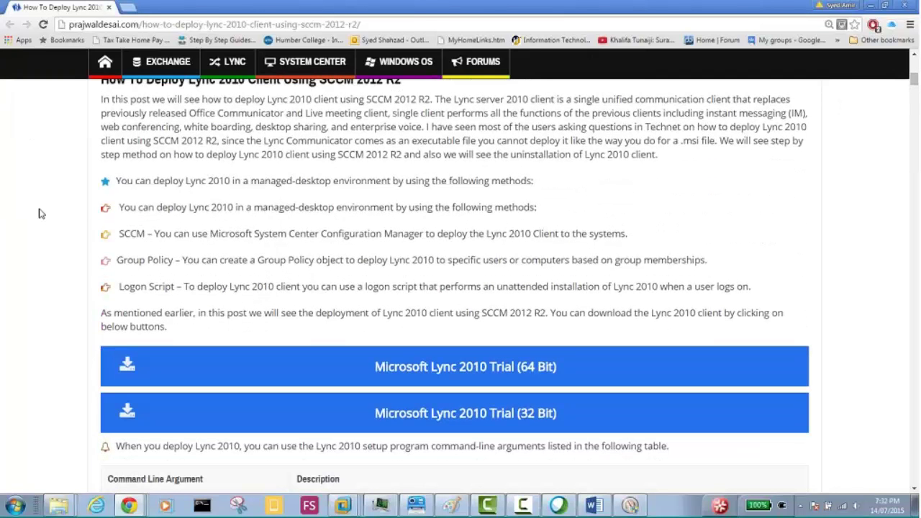
pyautogui.scroll(-3, 41, 214)
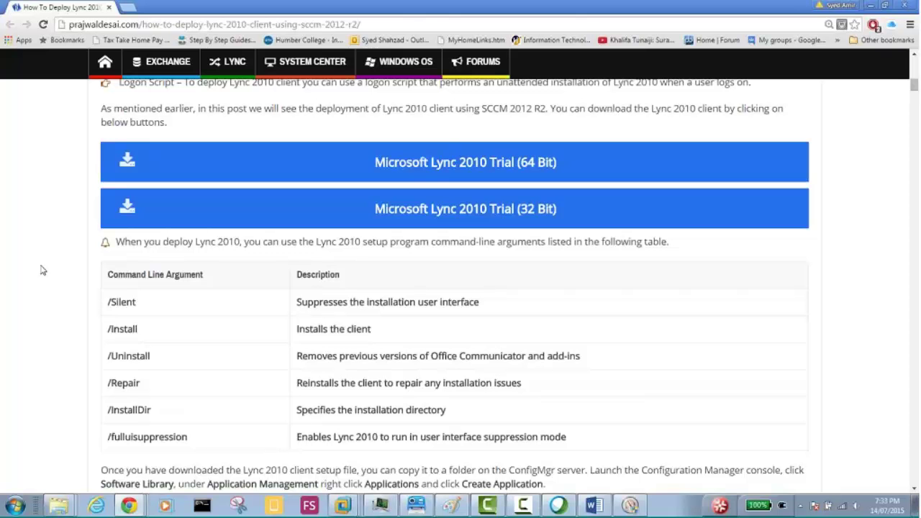
pyautogui.scroll(-1, 42, 270)
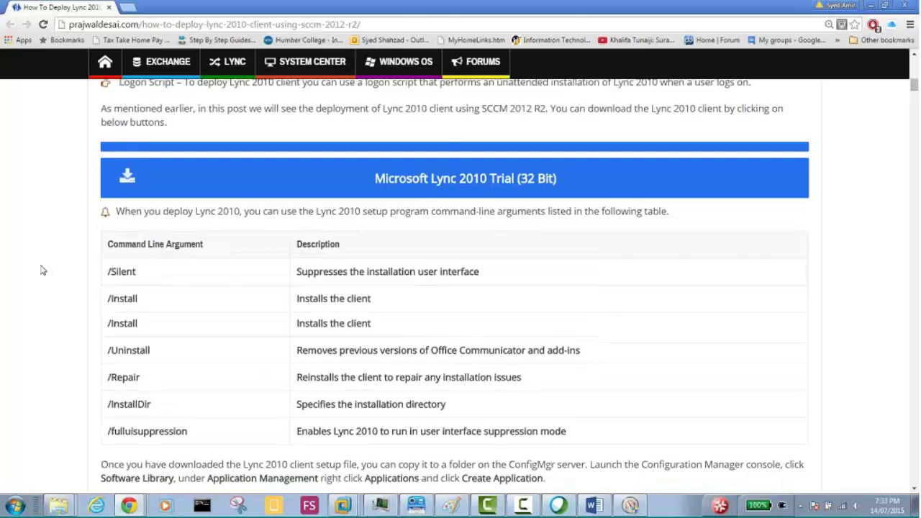
pyautogui.scroll(-1, 41, 270)
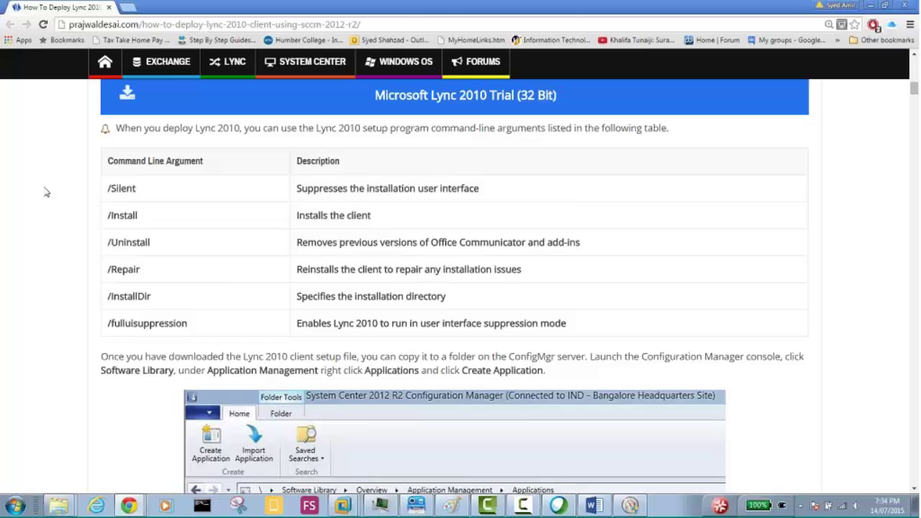
# Step: Scroll past the Create Application Wizard screenshots to the Create Deployment Type Wizard (Windows Installer *.msi)
pyautogui.scroll(-1, 46, 193)
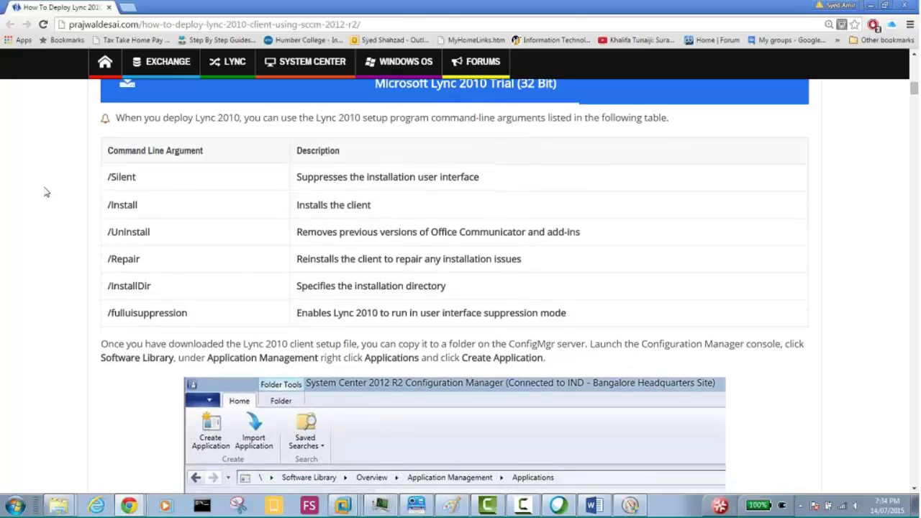
pyautogui.scroll(-4, 46, 192)
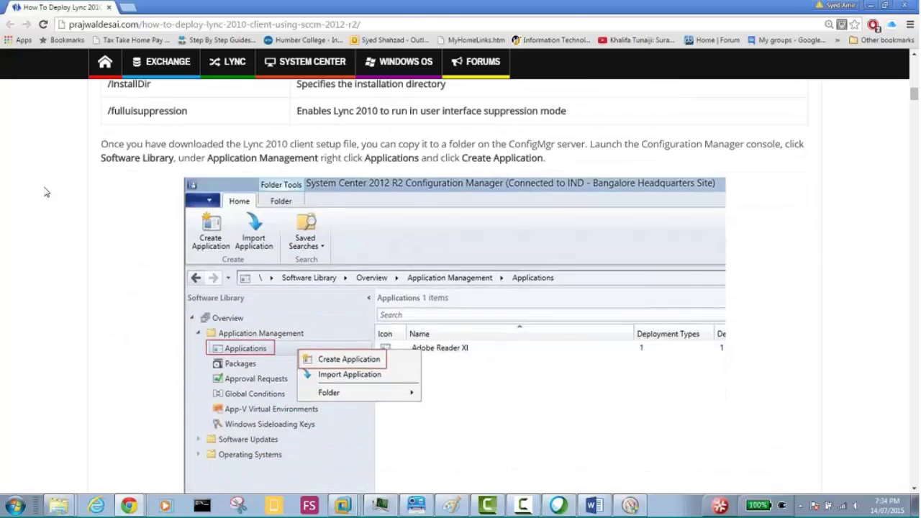
pyautogui.scroll(3, 46, 192)
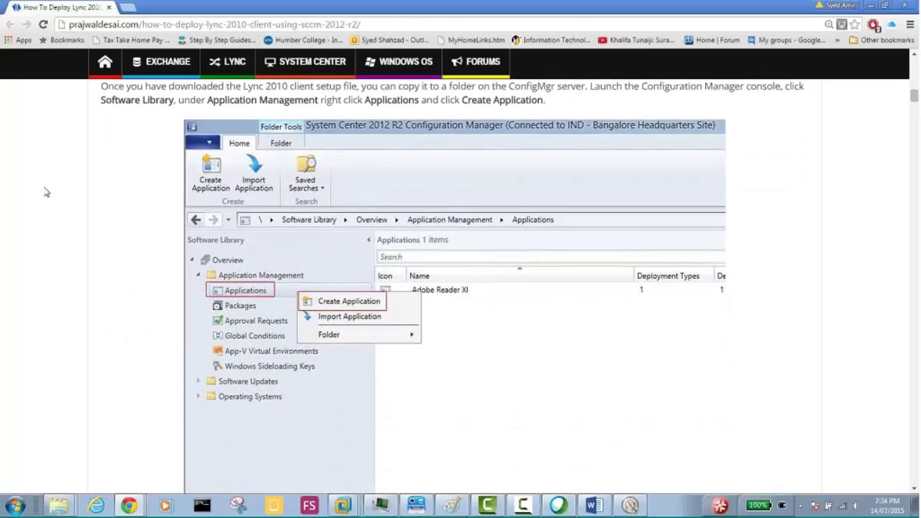
pyautogui.scroll(2, 45, 192)
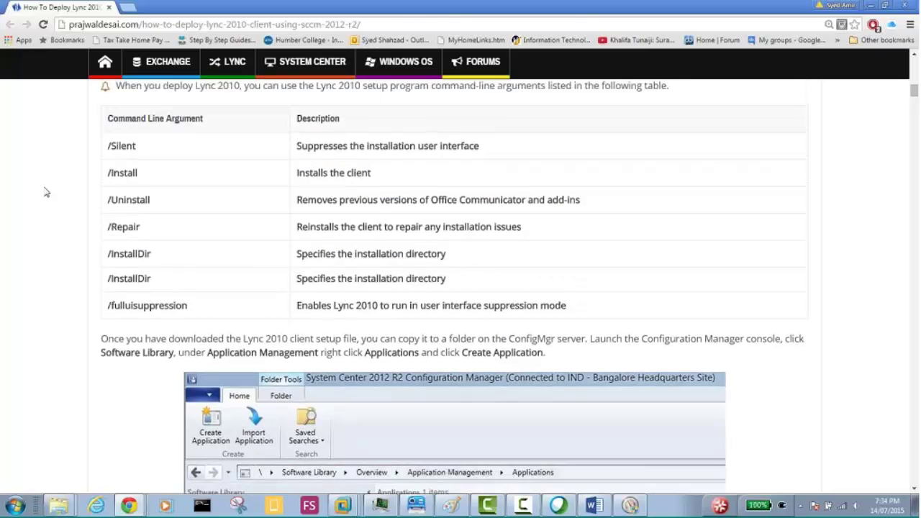
pyautogui.scroll(-3, 46, 192)
pyautogui.scroll(-2, 45, 192)
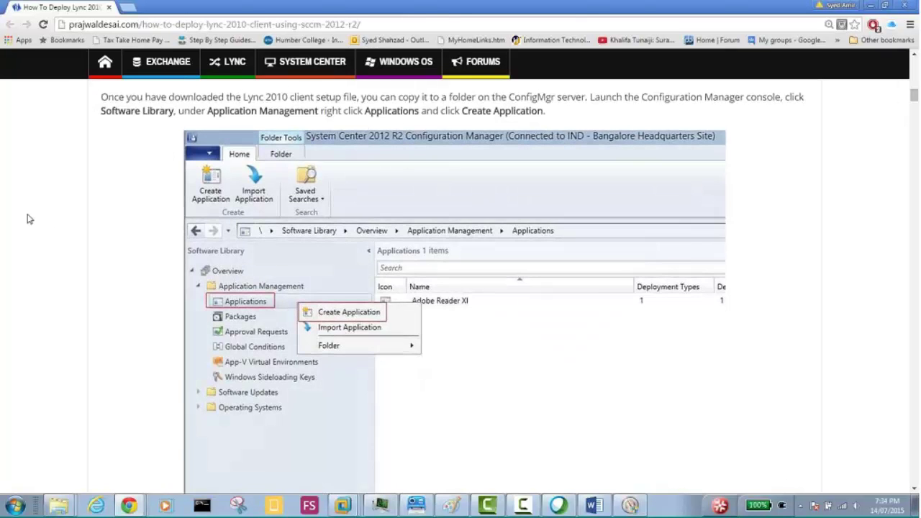
pyautogui.scroll(-2, 29, 219)
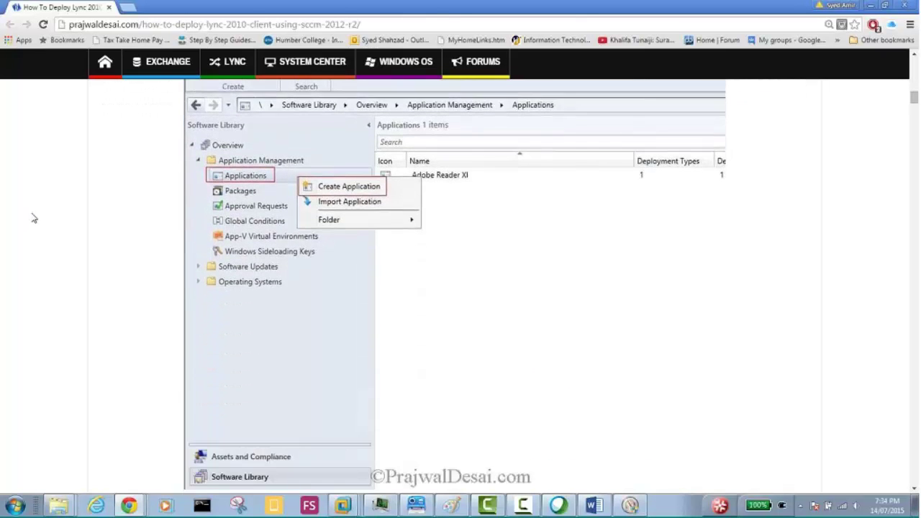
pyautogui.scroll(-1, 33, 218)
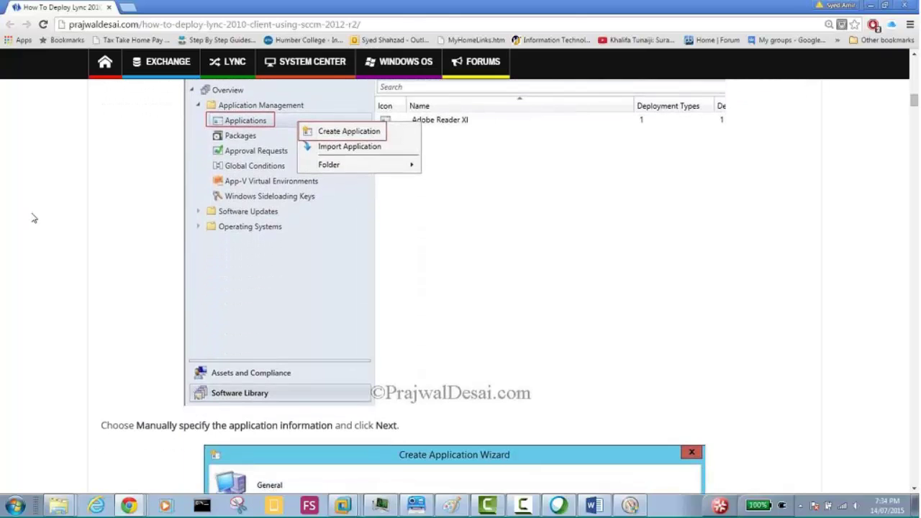
pyautogui.scroll(-2, 33, 218)
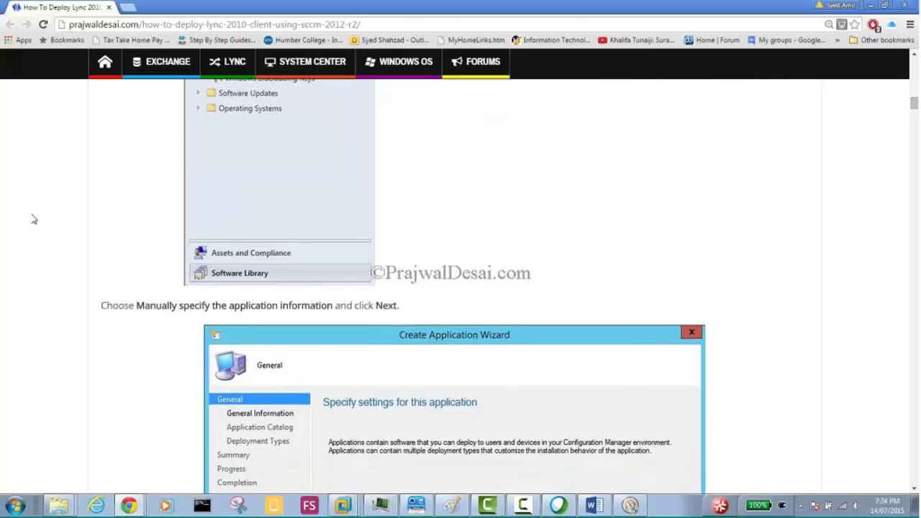
pyautogui.scroll(-2, 33, 219)
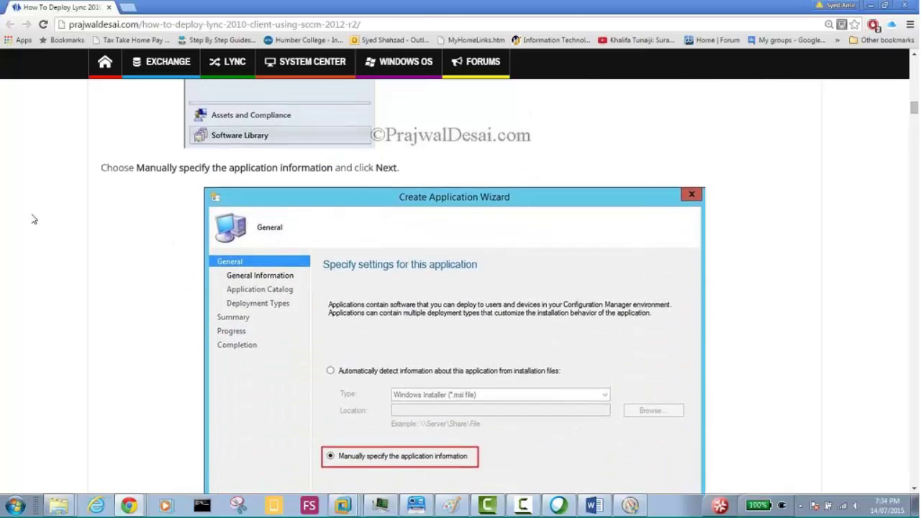
pyautogui.scroll(5, 33, 218)
pyautogui.scroll(-6, 33, 219)
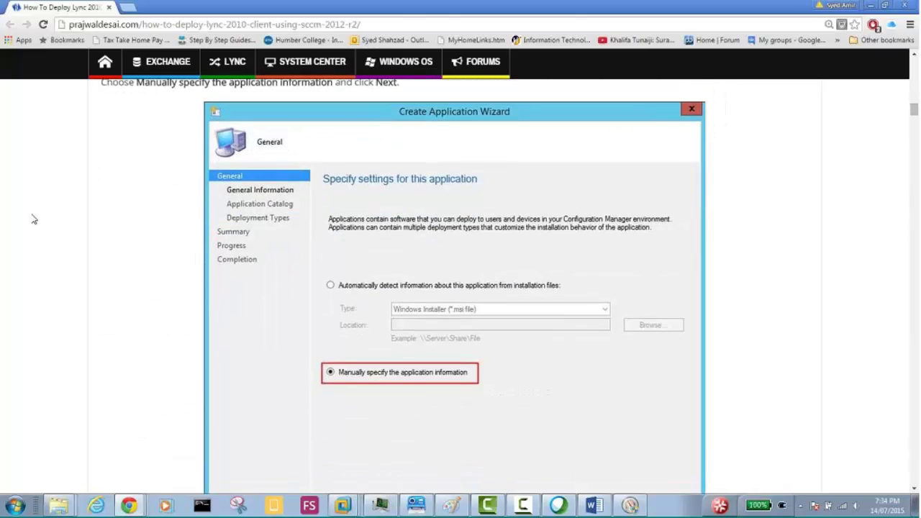
pyautogui.scroll(-2, 33, 219)
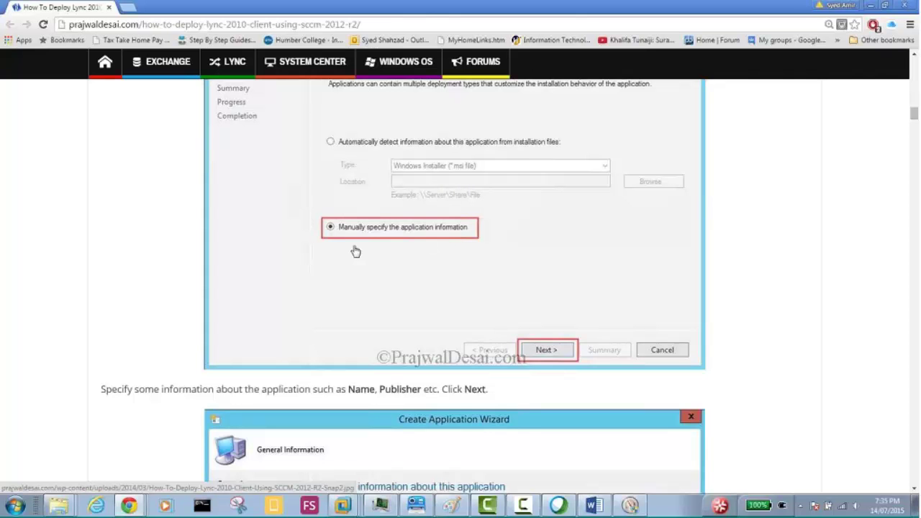
pyautogui.scroll(-1, 41, 218)
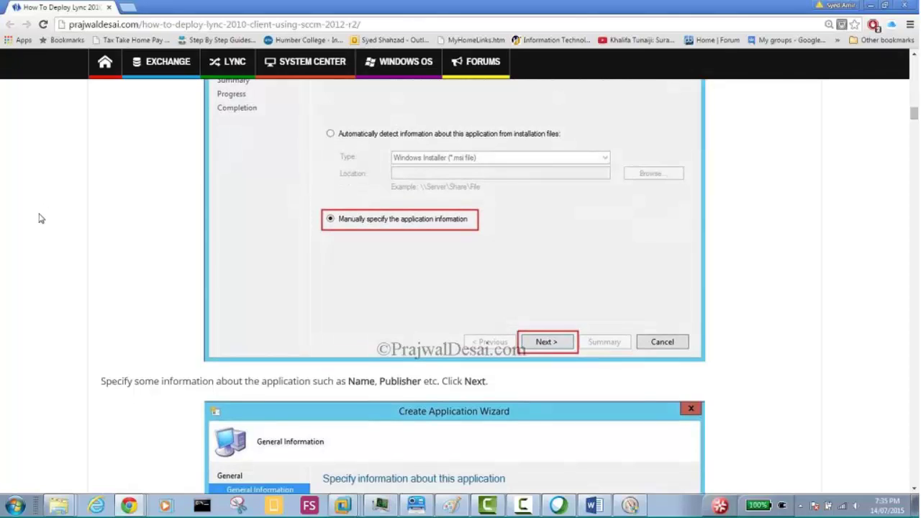
pyautogui.scroll(-5, 41, 218)
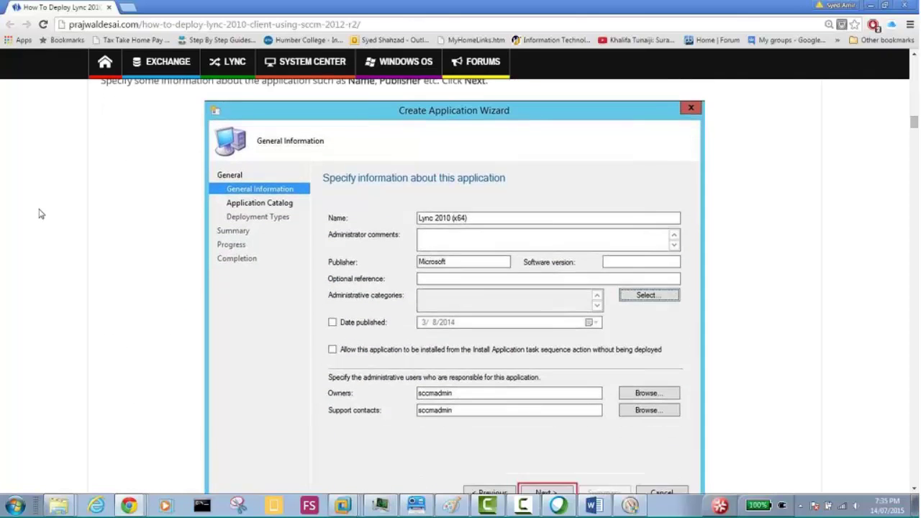
pyautogui.scroll(-2, 41, 213)
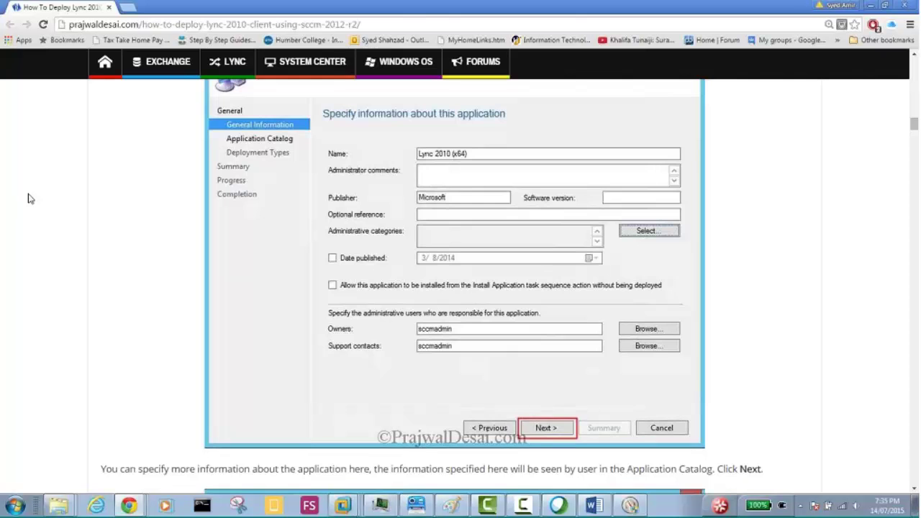
pyautogui.scroll(-2, 29, 200)
pyautogui.scroll(-5, 29, 202)
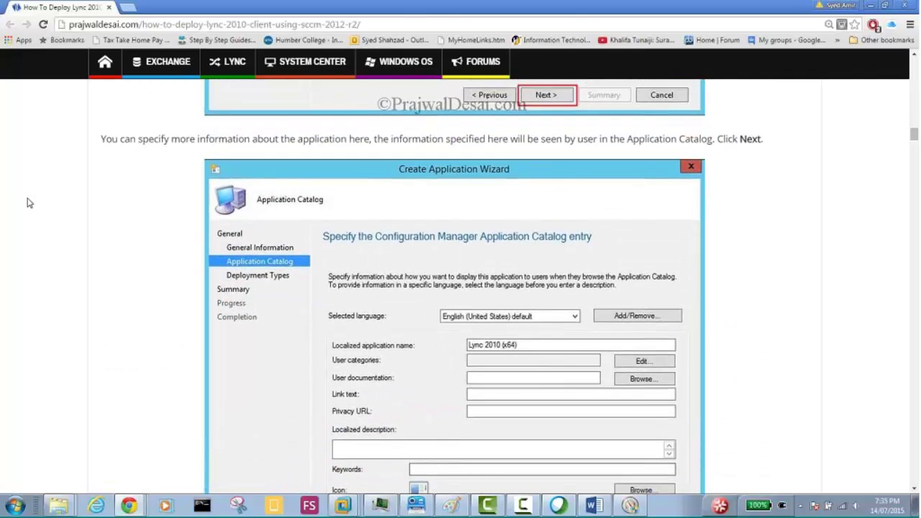
pyautogui.scroll(-2, 25, 204)
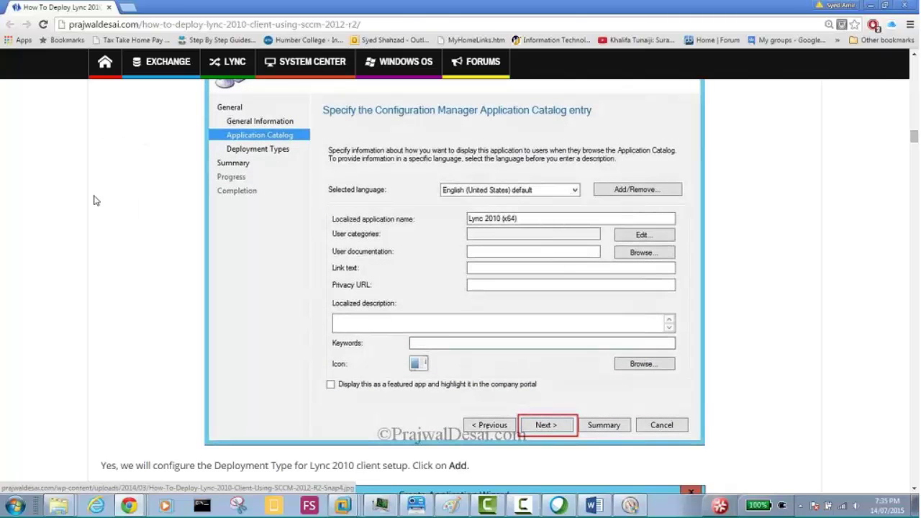
pyautogui.scroll(-2, 62, 189)
pyautogui.scroll(-3, 28, 190)
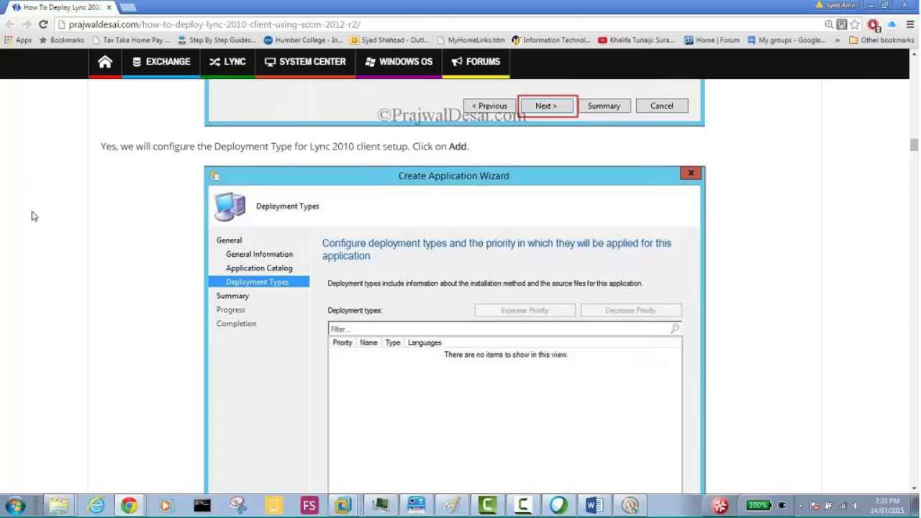
pyautogui.scroll(-1, 31, 214)
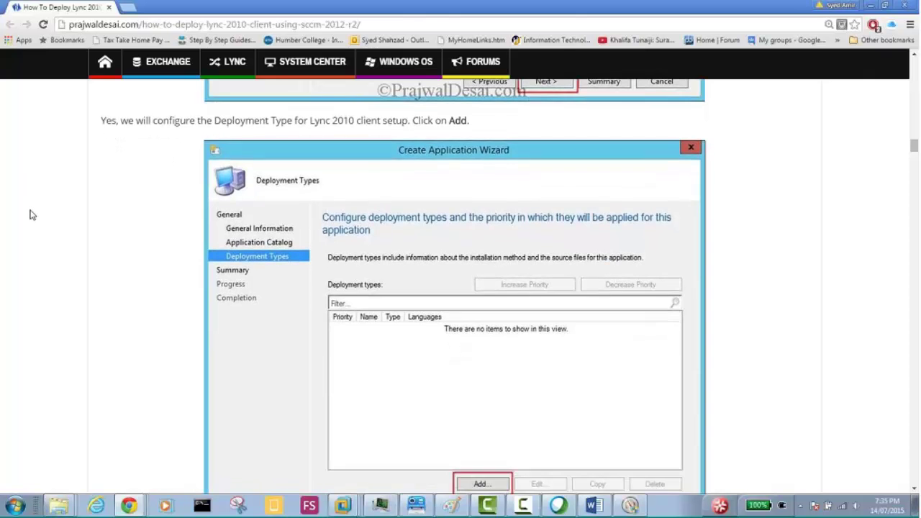
pyautogui.scroll(-2, 30, 215)
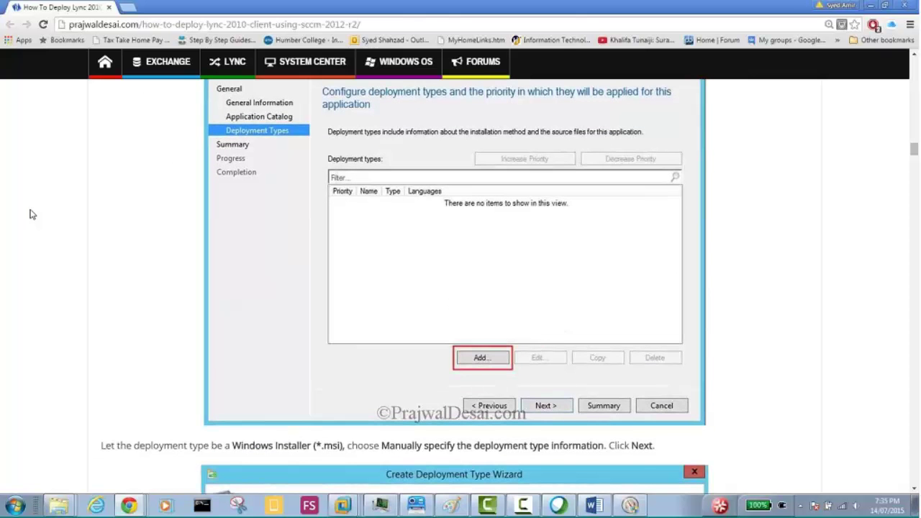
pyautogui.scroll(-1, 30, 215)
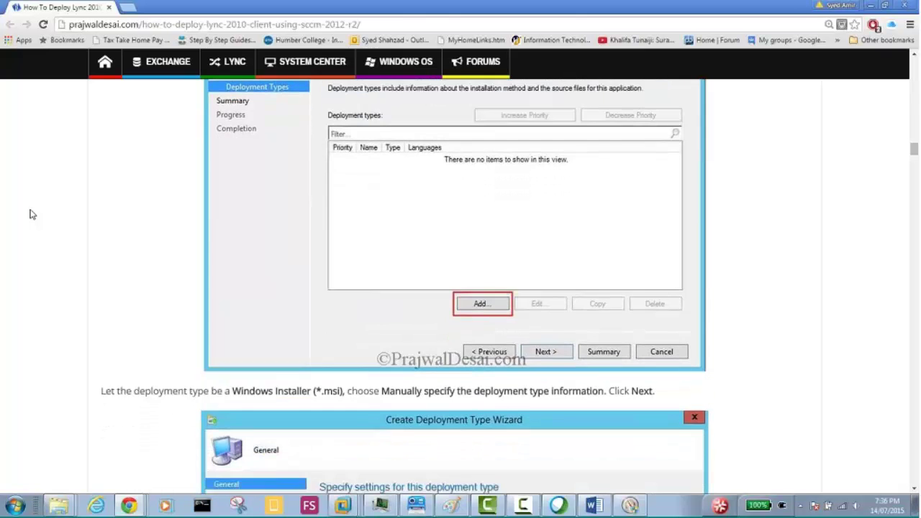
pyautogui.scroll(-1, 30, 215)
pyautogui.scroll(1, 31, 215)
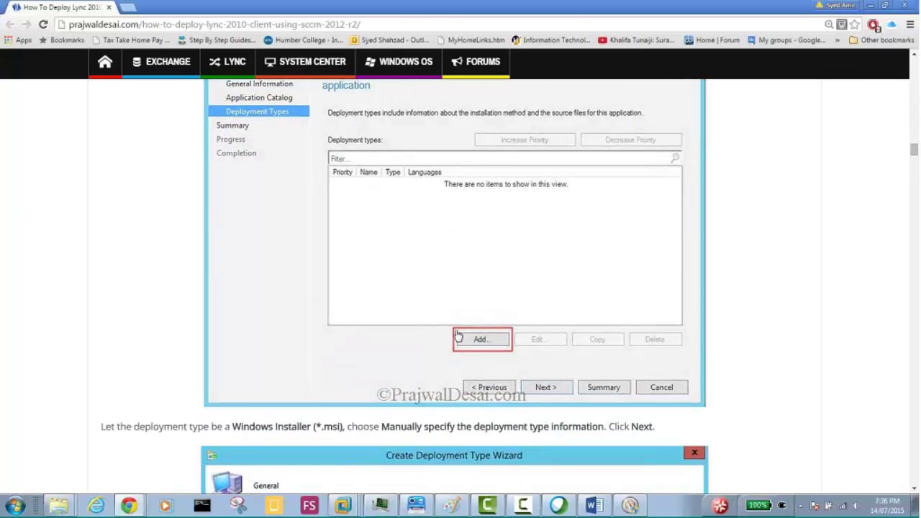
pyautogui.scroll(-4, 15, 241)
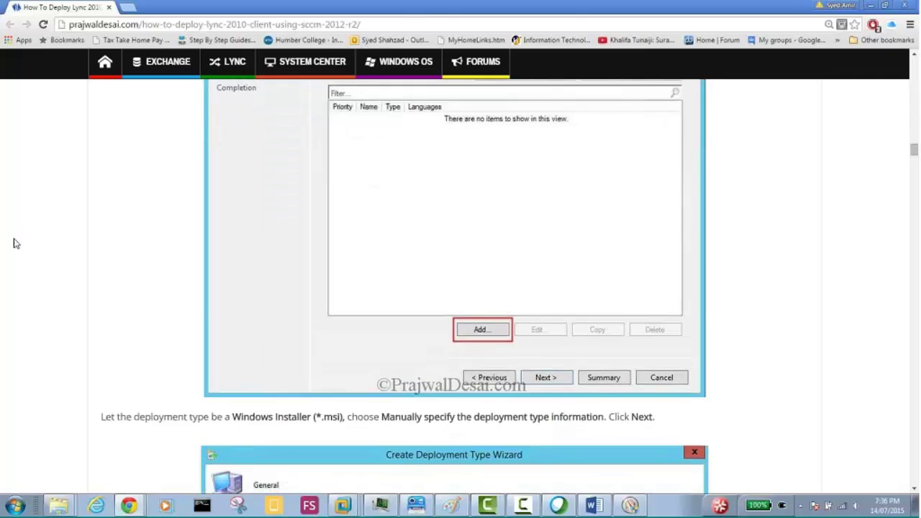
pyautogui.scroll(-1, 14, 243)
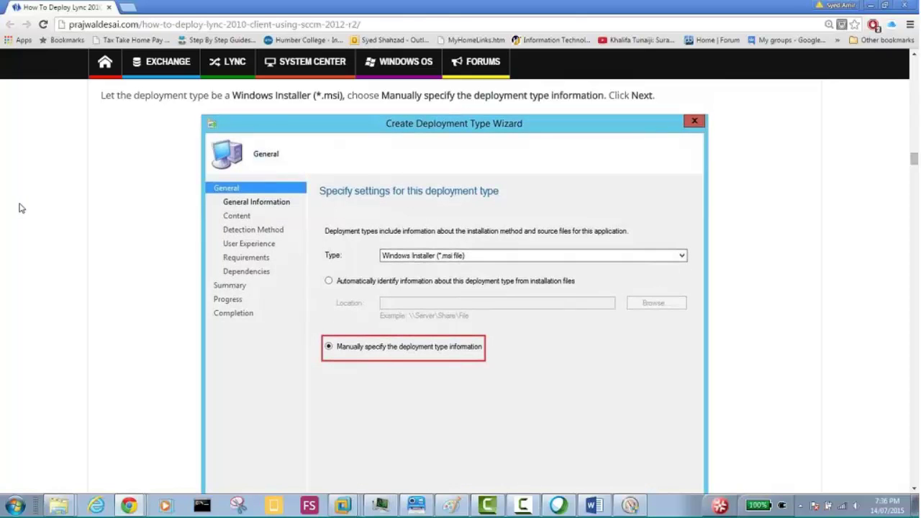
# Step: Scroll to the Content step listing LyncSetup.exe /silent and the msiexec /uninstall command
pyautogui.scroll(-1, 21, 207)
pyautogui.scroll(-5, 21, 208)
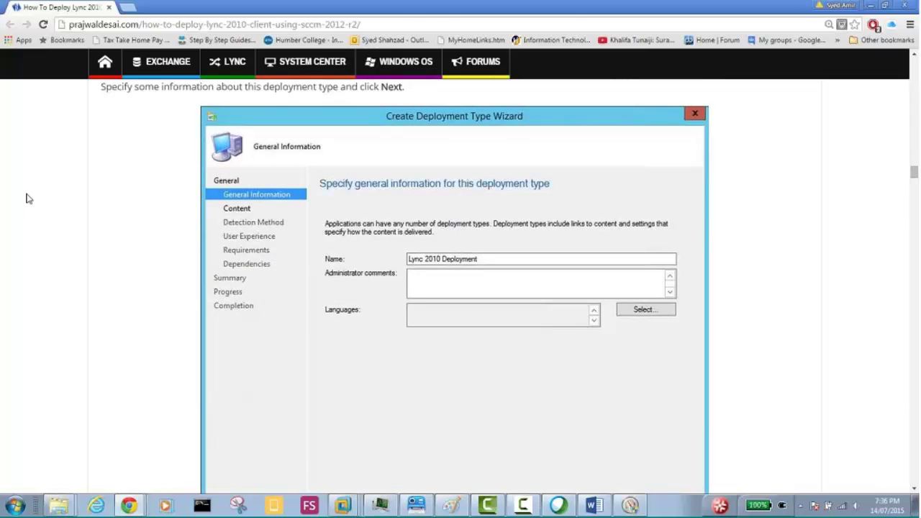
pyautogui.scroll(-3, 27, 196)
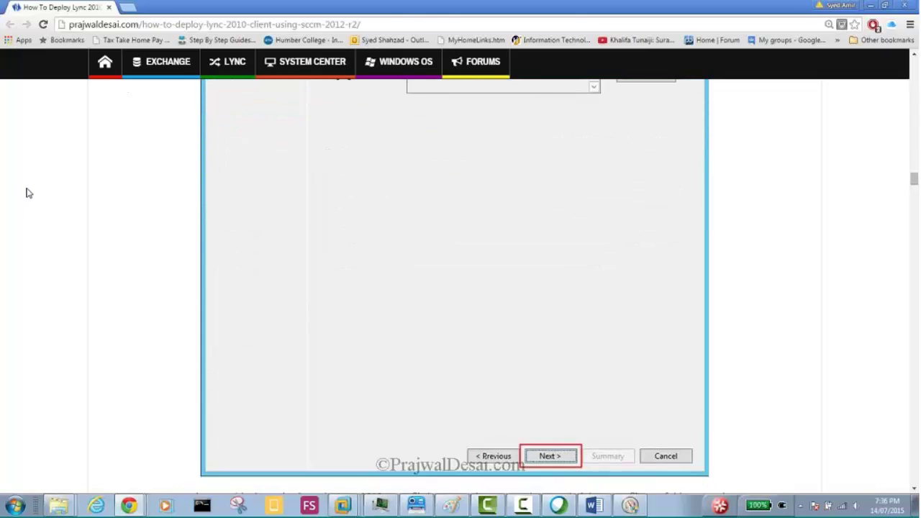
pyautogui.scroll(-4, 27, 193)
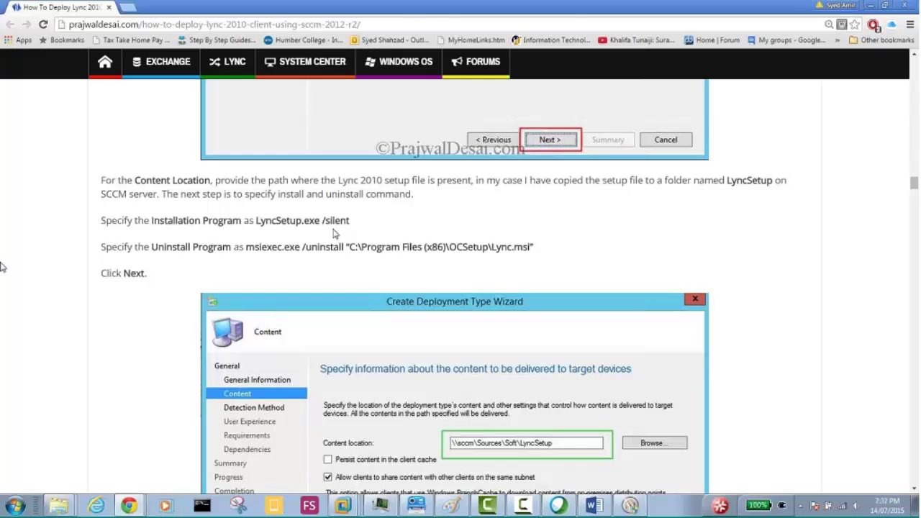
# Step: Scroll to the Content screenshot showing the \\sccm\Sources\Soft\LyncSetup location and uninstall command
pyautogui.scroll(-3, 33, 257)
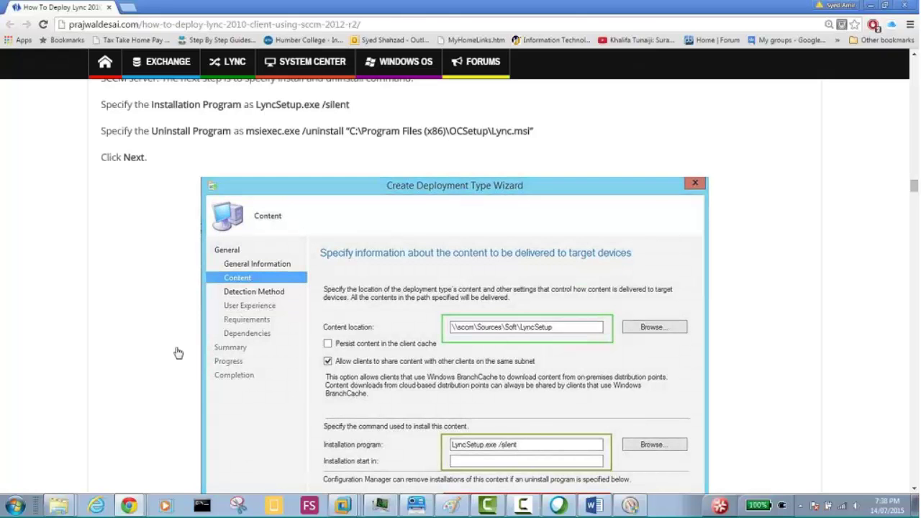
pyautogui.scroll(-1, 41, 289)
pyautogui.scroll(-1, 41, 289)
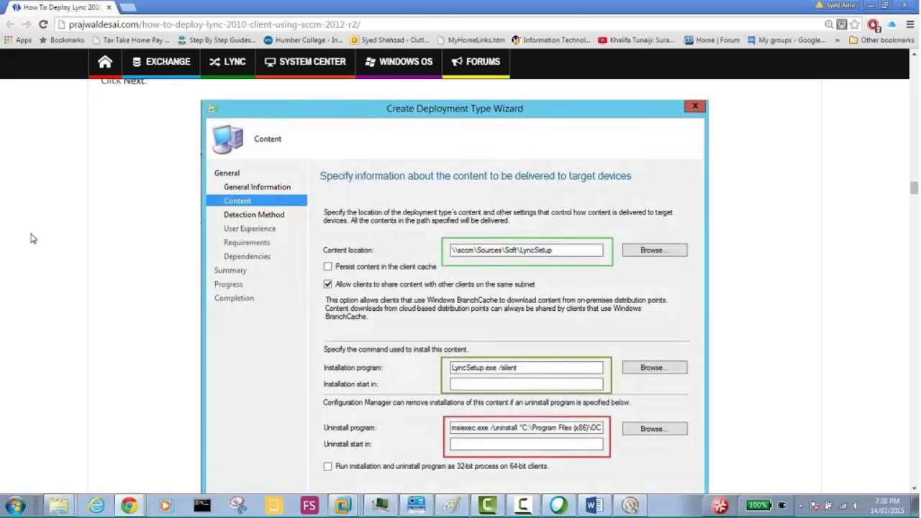
# Step: Scroll down to the Detection Method section and its empty detection-rule clause list
pyautogui.scroll(-1, 30, 241)
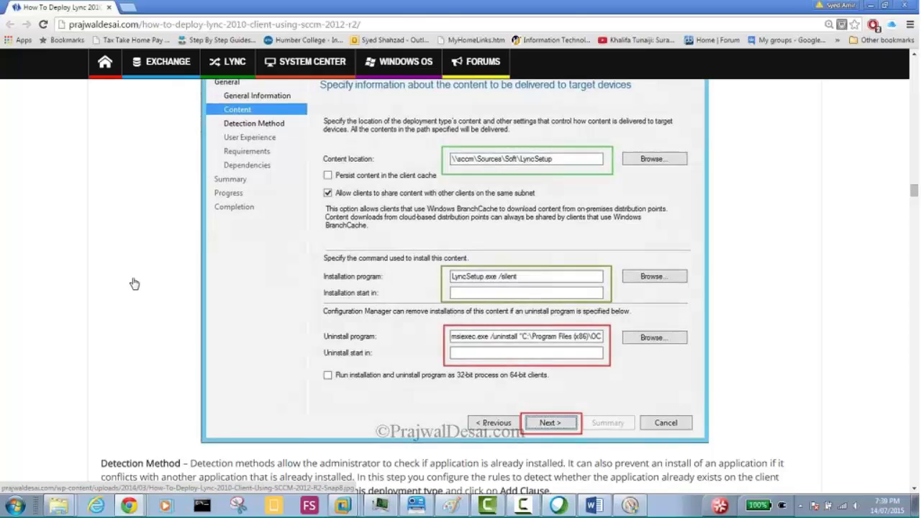
pyautogui.scroll(-2, 134, 284)
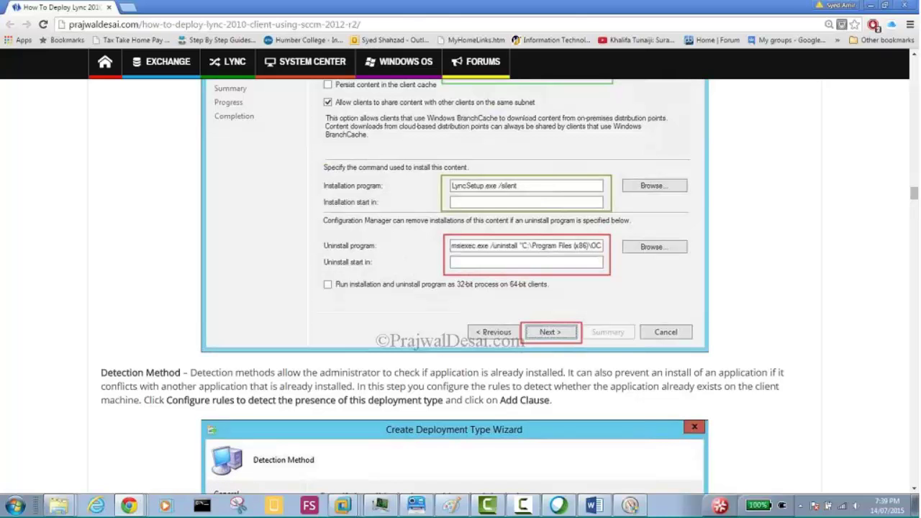
pyautogui.scroll(3, 63, 189)
pyautogui.scroll(-3, 65, 198)
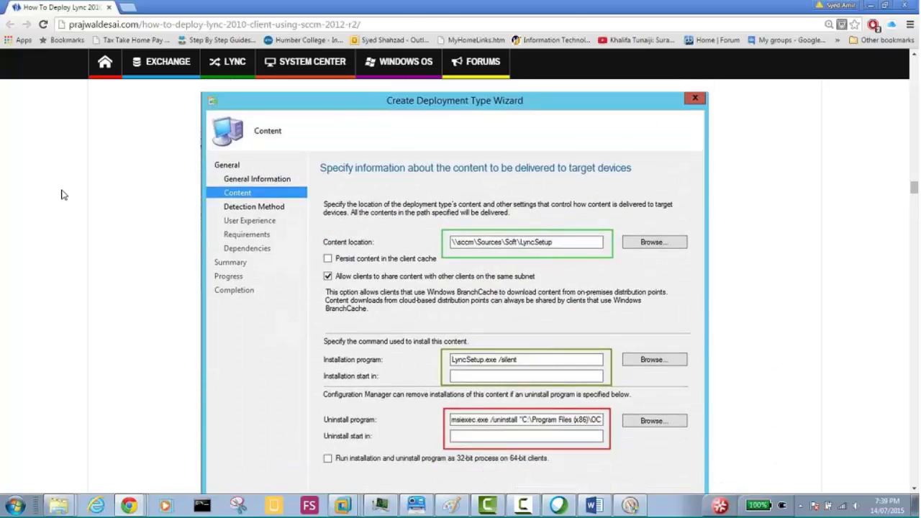
pyautogui.scroll(-4, 63, 198)
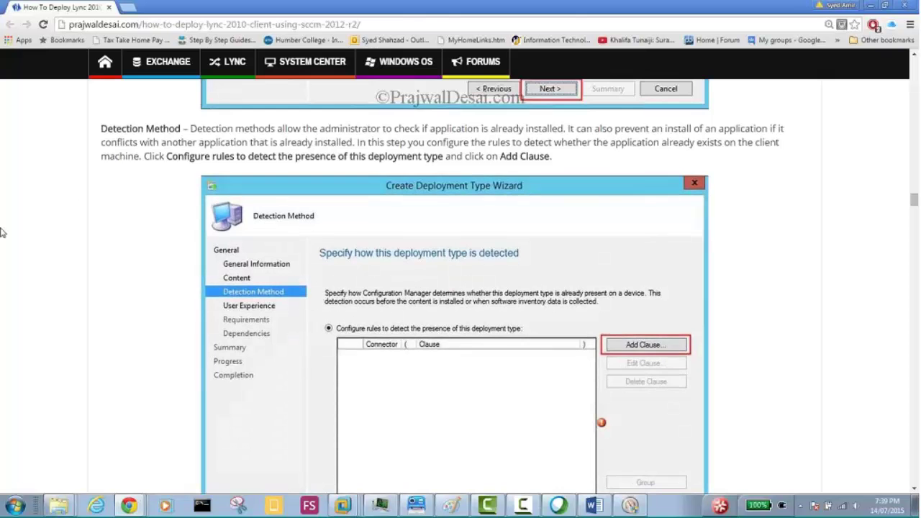
# Step: Scroll the tutorial to the Detection Rule's Type, Path and File name settings for communicator.exe
pyautogui.scroll(-2, 2, 232)
pyautogui.scroll(-4, 2, 231)
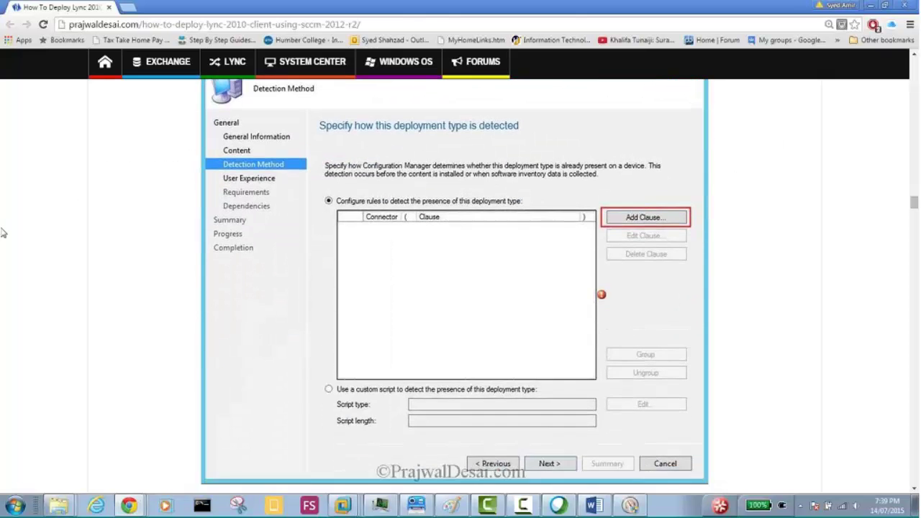
pyautogui.scroll(4, 2, 232)
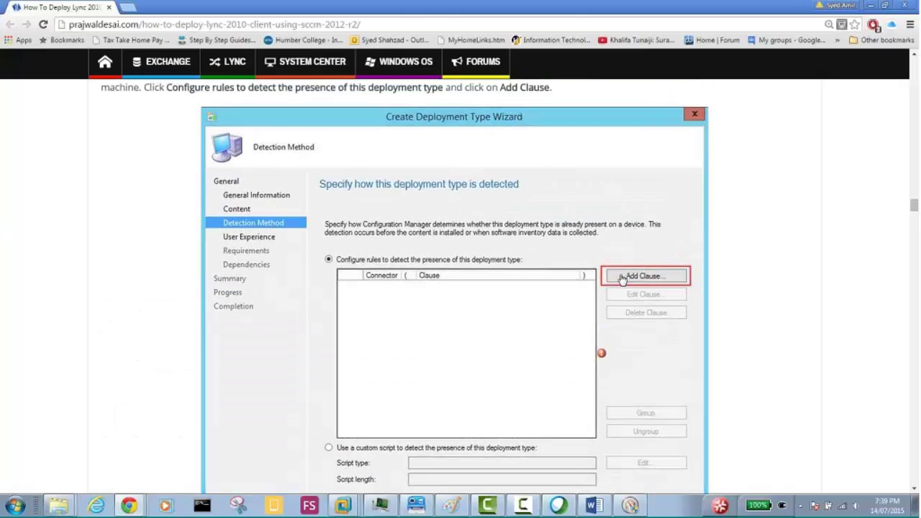
pyautogui.scroll(-4, 55, 271)
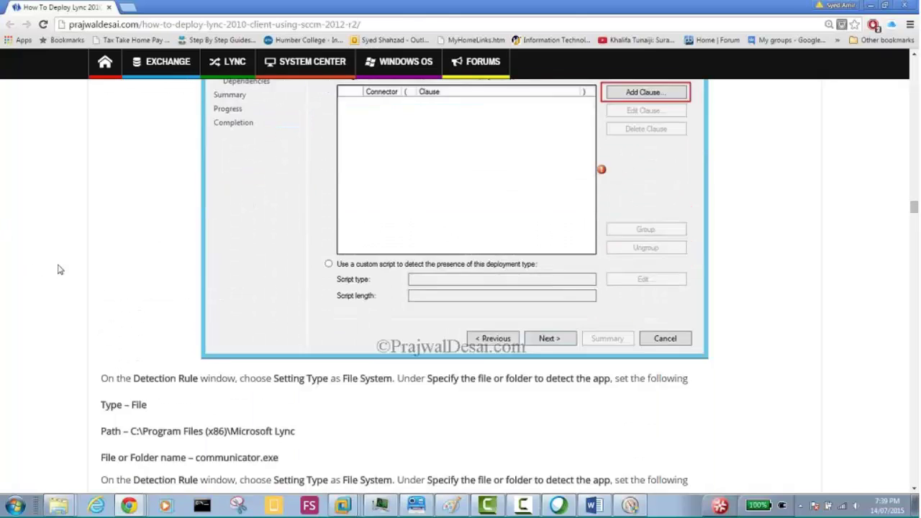
pyautogui.scroll(-2, 61, 269)
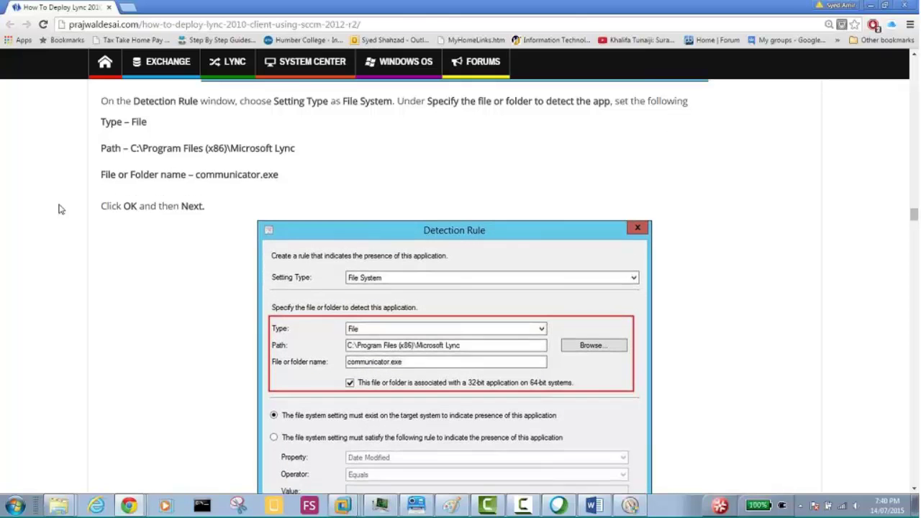
pyautogui.scroll(-3, 60, 210)
pyautogui.scroll(3, 59, 209)
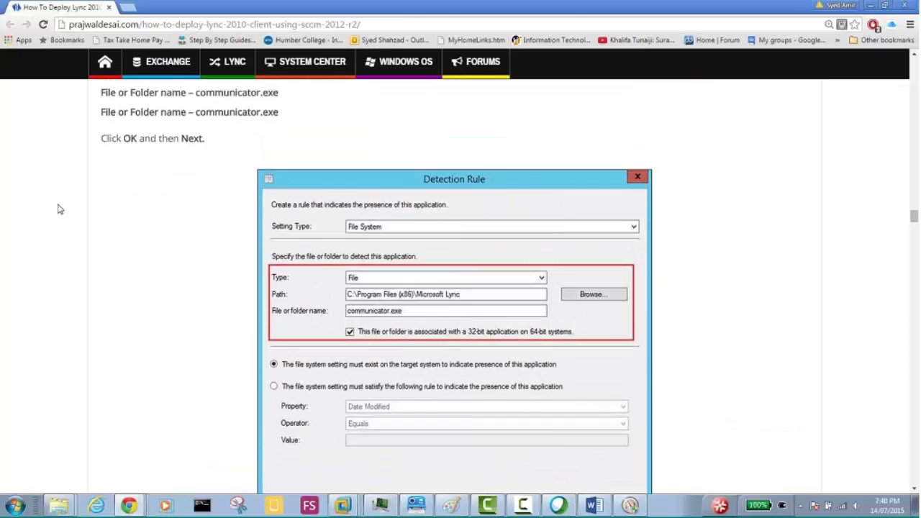
pyautogui.scroll(1, 79, 155)
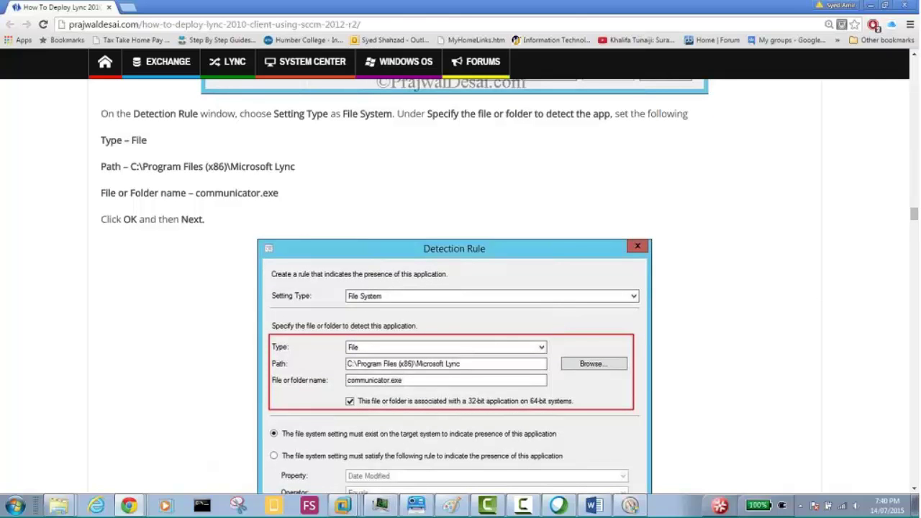
pyautogui.hotkey('alt', 'Tab')
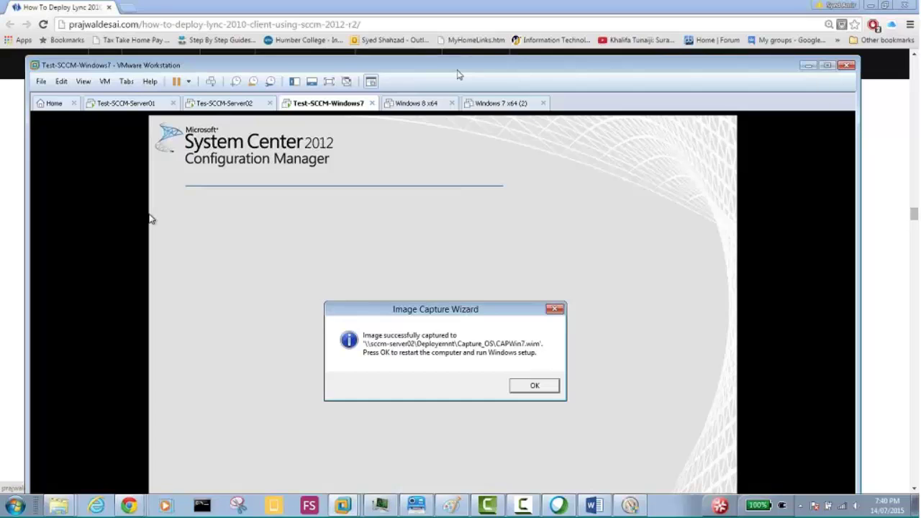
# Step: Maximize VMware and switch to Tes-SCCM-Server02 to check CAPWin7.wim in Capture_OS
pyautogui.doubleClick(458, 70)
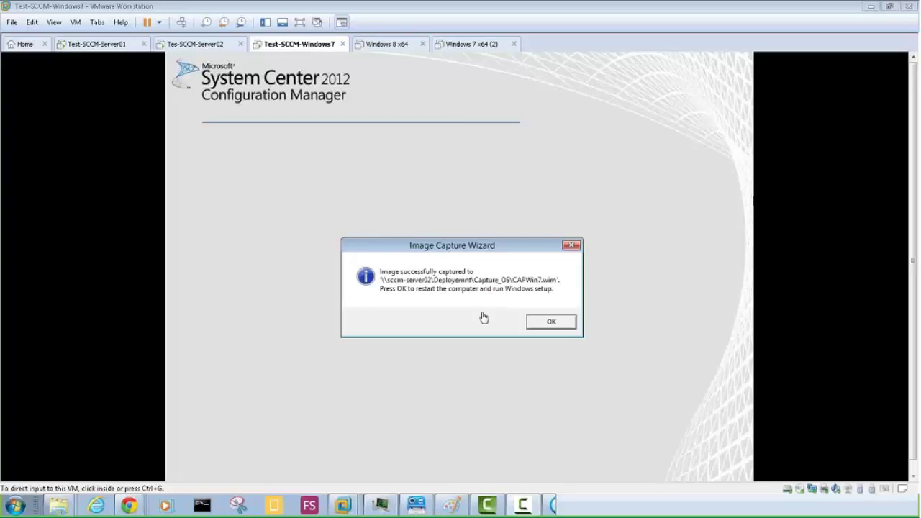
pyautogui.click(180, 46)
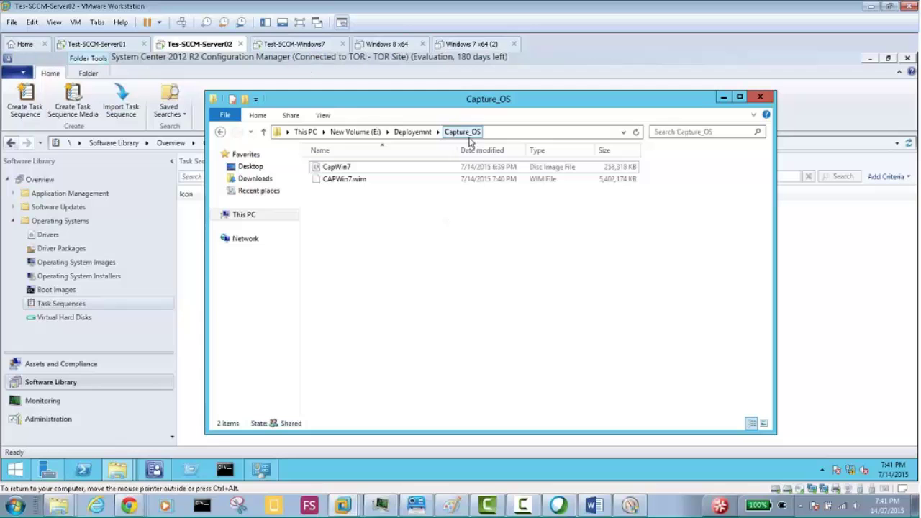
# Step: Return to Test-SCCM-Windows7 and accept the Image Capture Wizard's success message
pyautogui.click(282, 47)
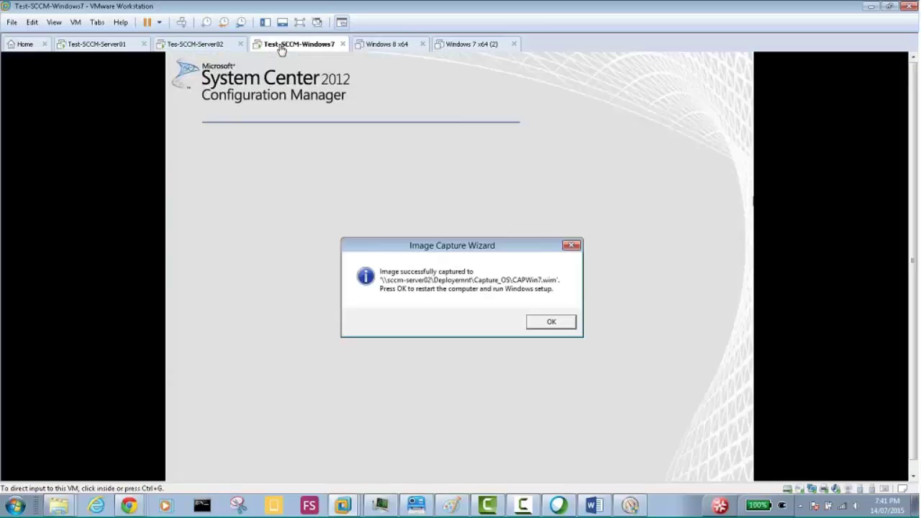
pyautogui.click(537, 325)
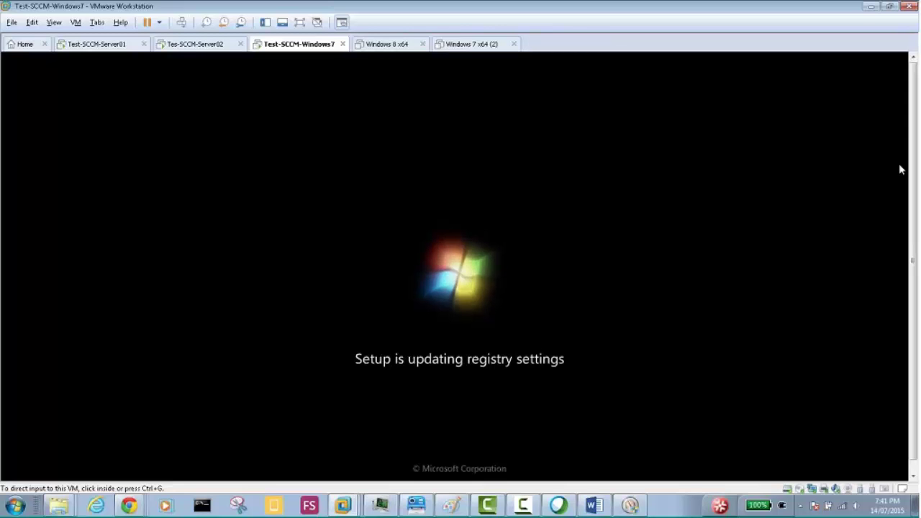
pyautogui.moveTo(129, 506)
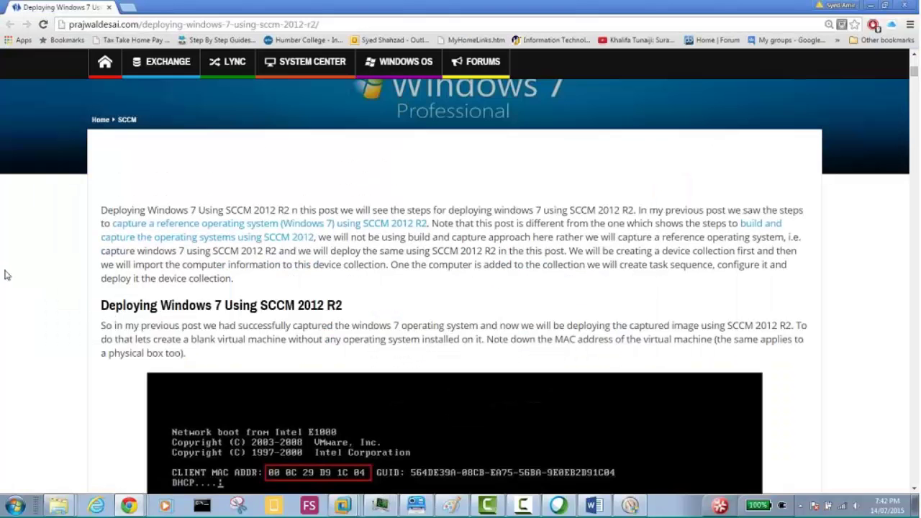
# Step: Scroll the deployment article's blank-machine and device collection steps, then return toward VMware
pyautogui.scroll(-1, 7, 275)
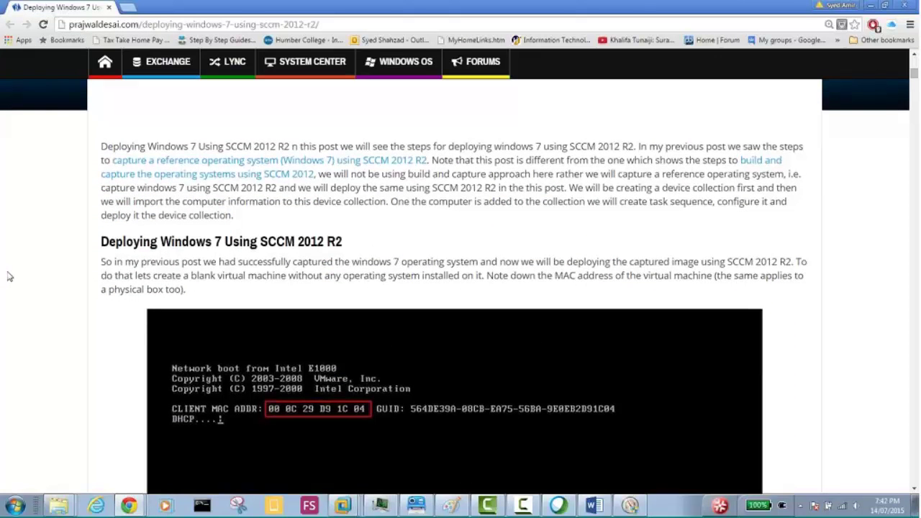
pyautogui.scroll(-1, 9, 276)
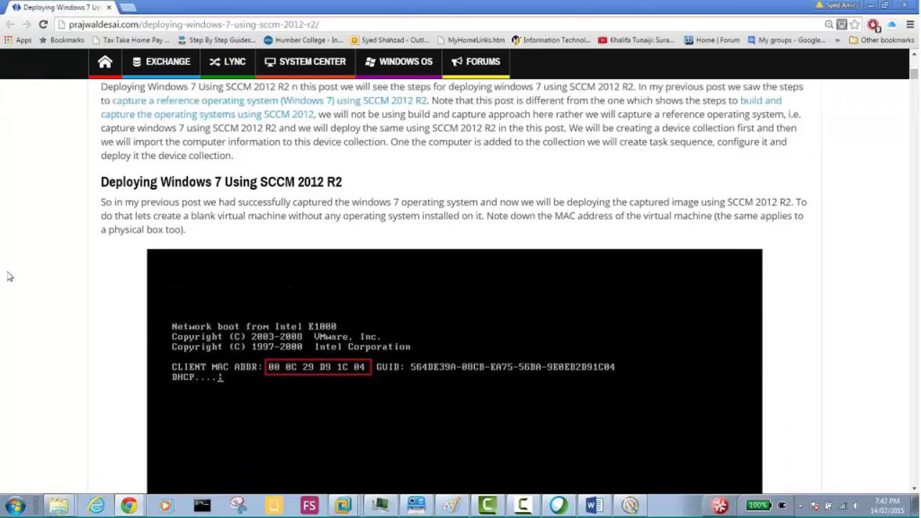
pyautogui.scroll(-1, 8, 277)
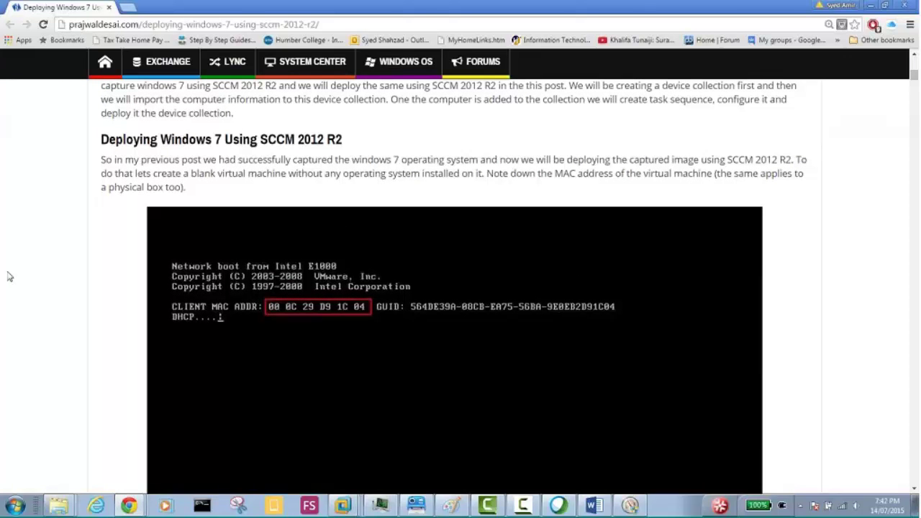
pyautogui.scroll(-1, 9, 276)
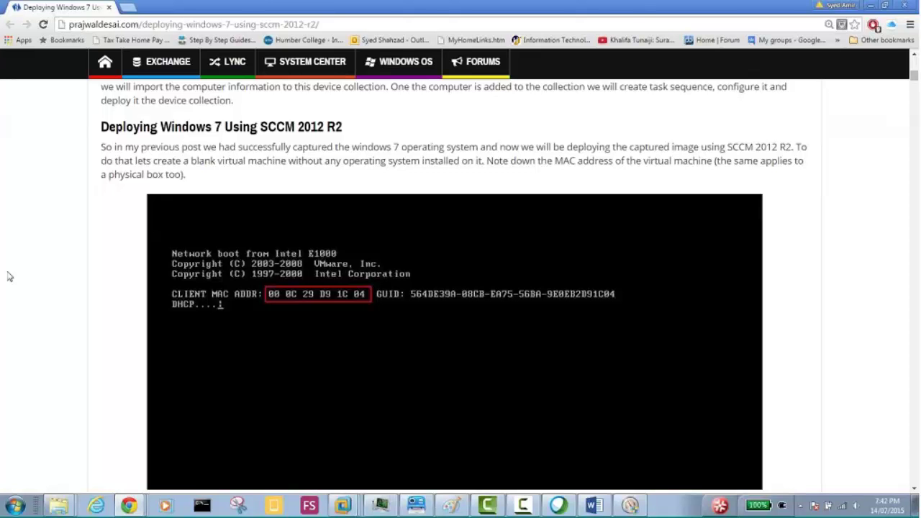
pyautogui.scroll(-3, 9, 277)
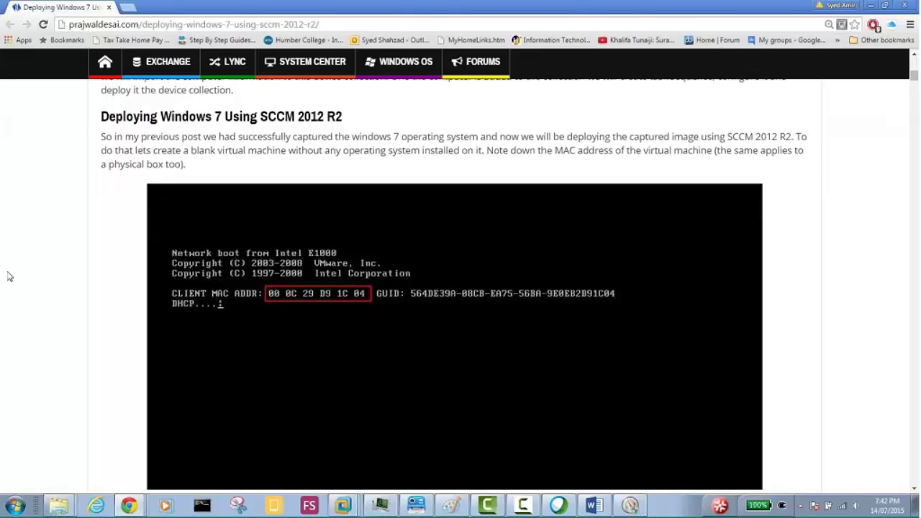
pyautogui.scroll(-1, 8, 276)
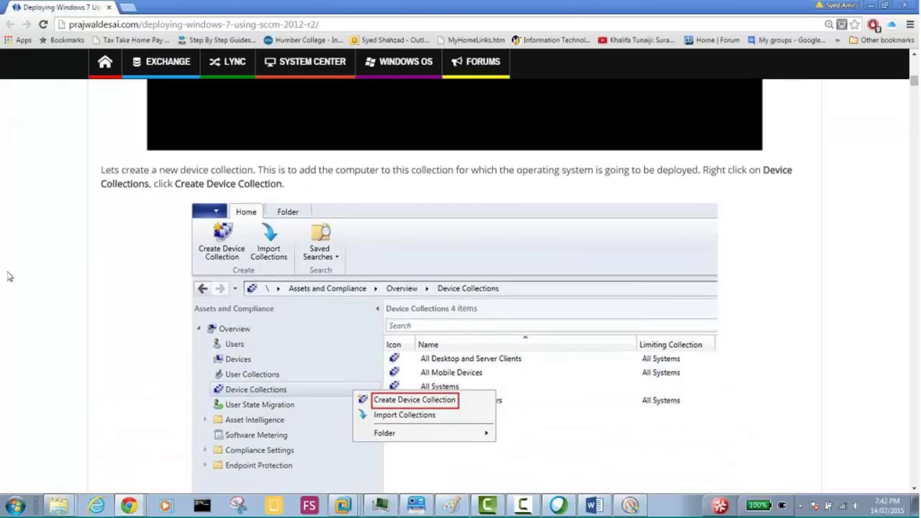
pyautogui.scroll(5, 9, 276)
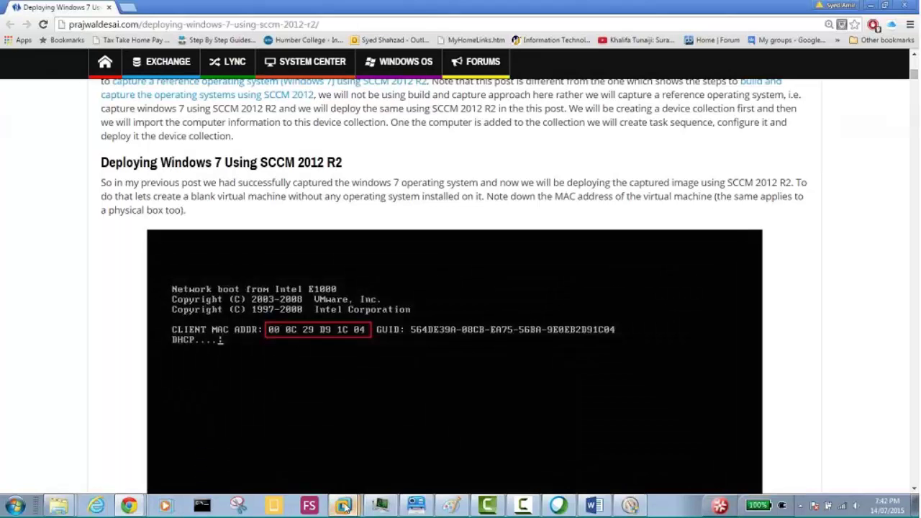
pyautogui.click(343, 506)
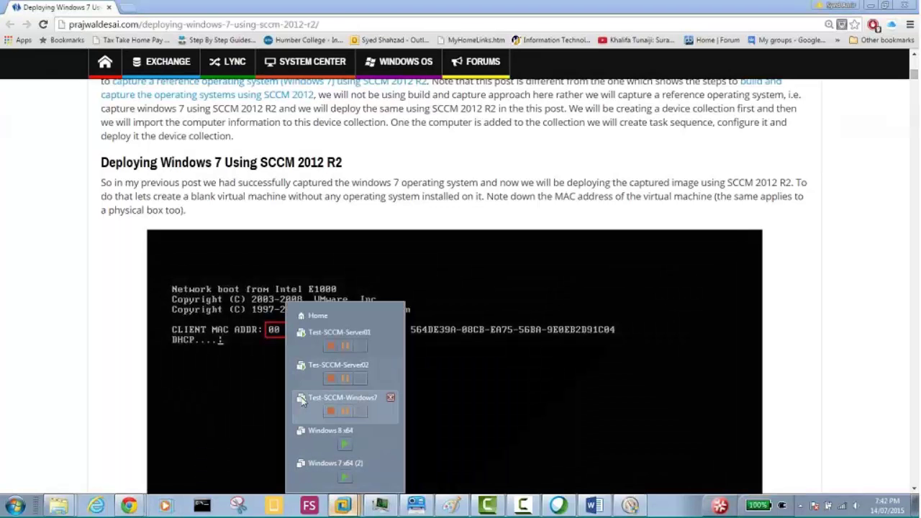
# Step: Start a Typical new virtual machine, installing the OS later, with Windows 7 x64 as guest
pyautogui.click(306, 372)
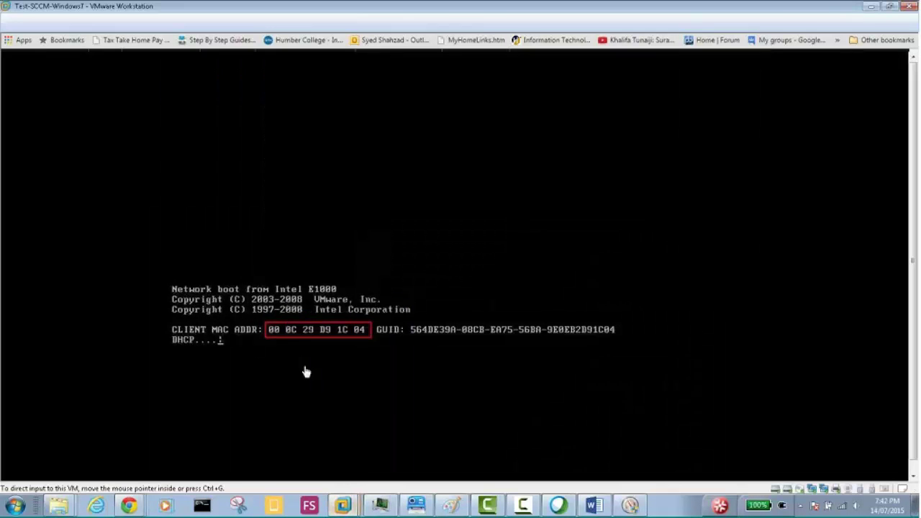
pyautogui.click(14, 45)
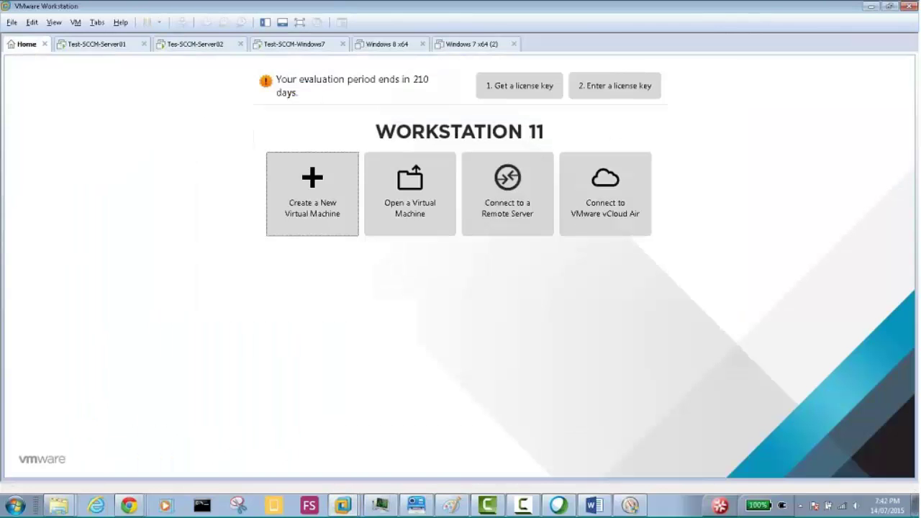
pyautogui.click(303, 207)
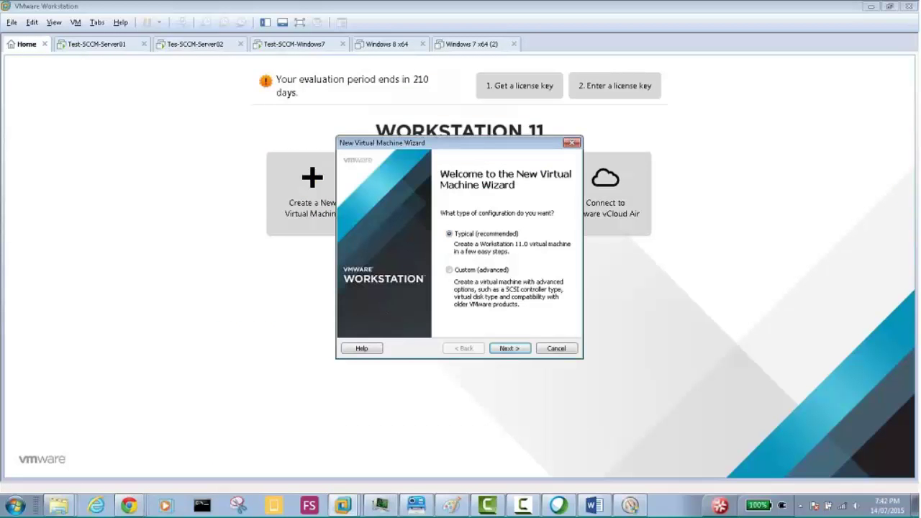
pyautogui.click(509, 348)
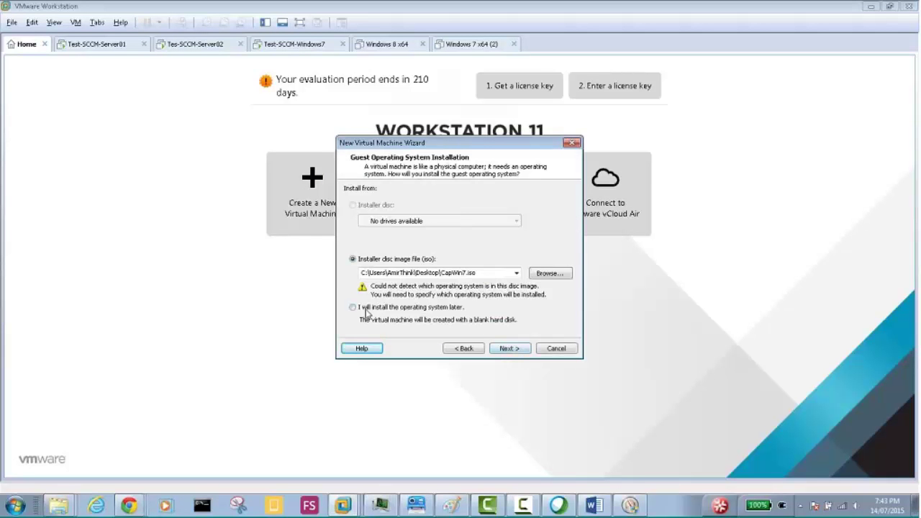
pyautogui.click(366, 309)
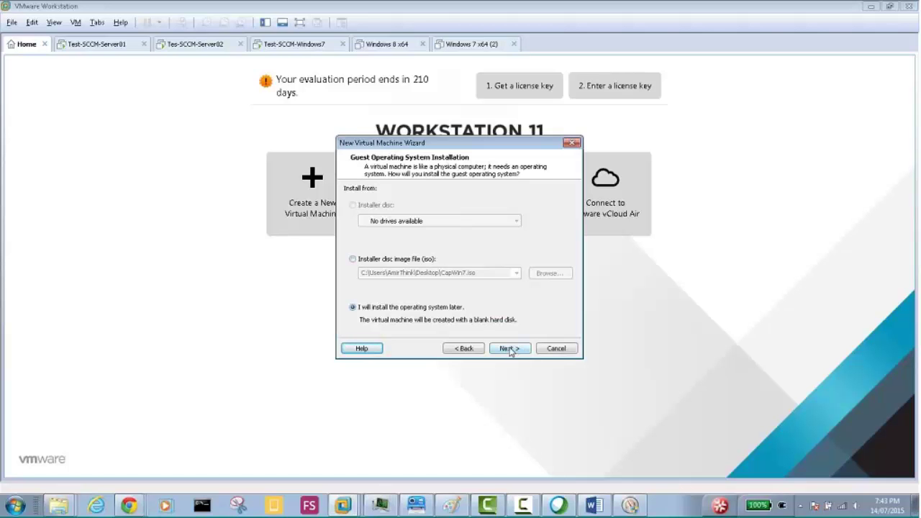
pyautogui.click(510, 349)
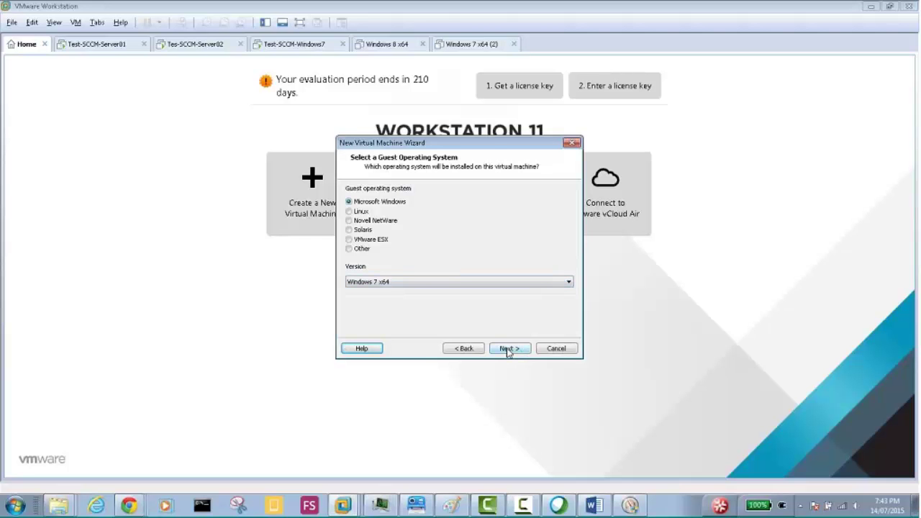
pyautogui.click(509, 349)
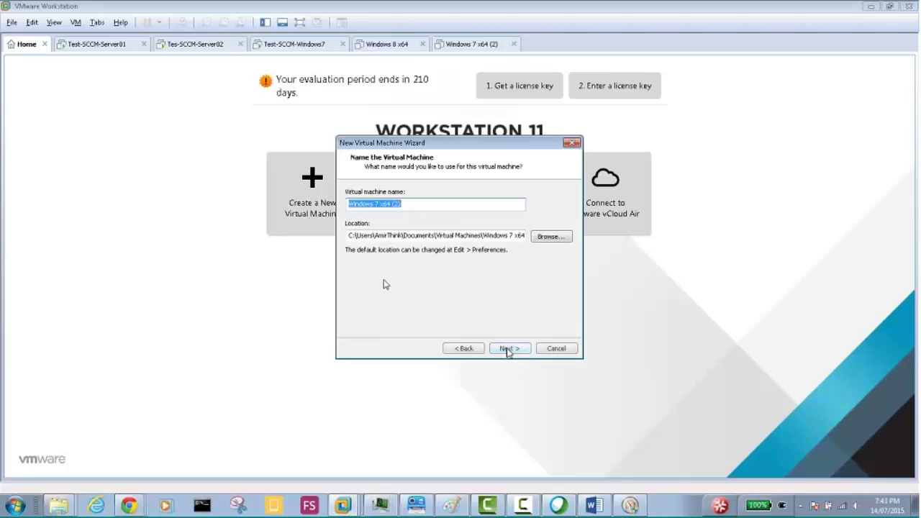
# Step: Name the machine Windows 7 x64 (2)-SCCMEmptyMachine01 and move its location to drive d
pyautogui.click(351, 235)
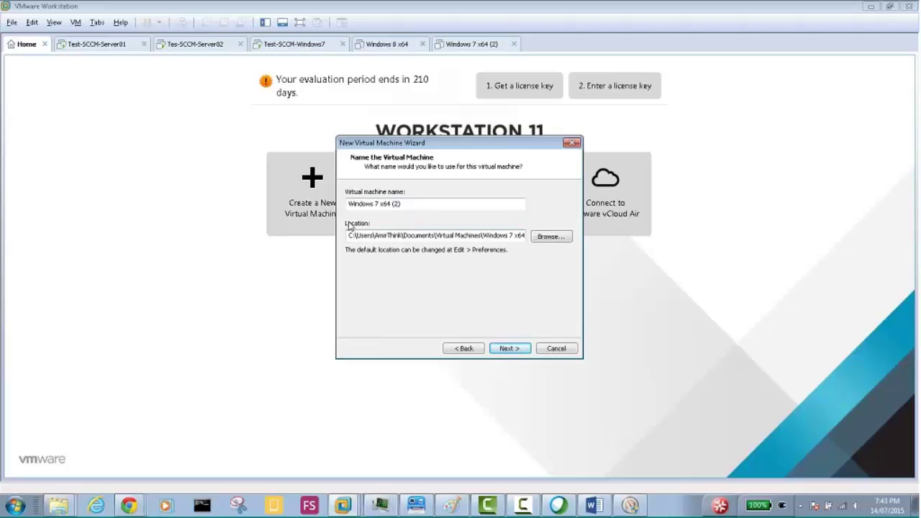
pyautogui.click(411, 204)
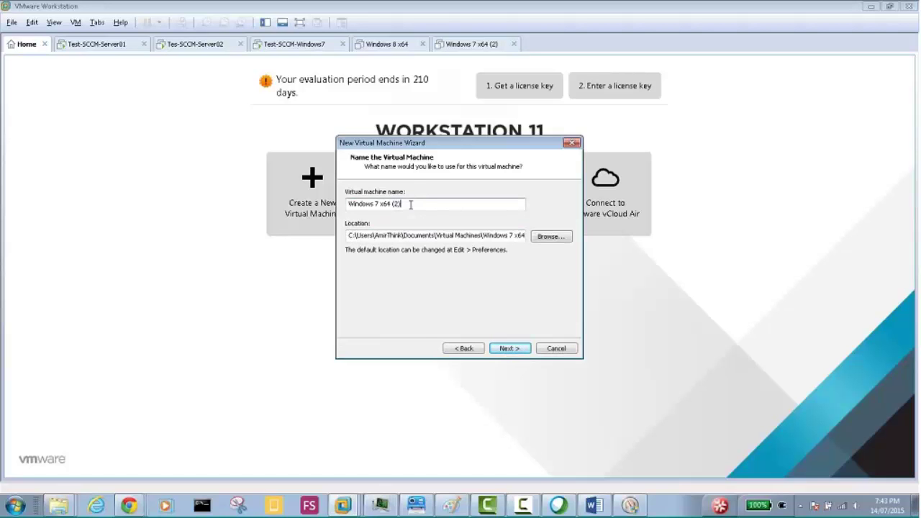
pyautogui.write('-EmptyMachine01')
pyautogui.write('SCCM')
pyautogui.moveTo(351, 236); pyautogui.dragTo(343, 238)
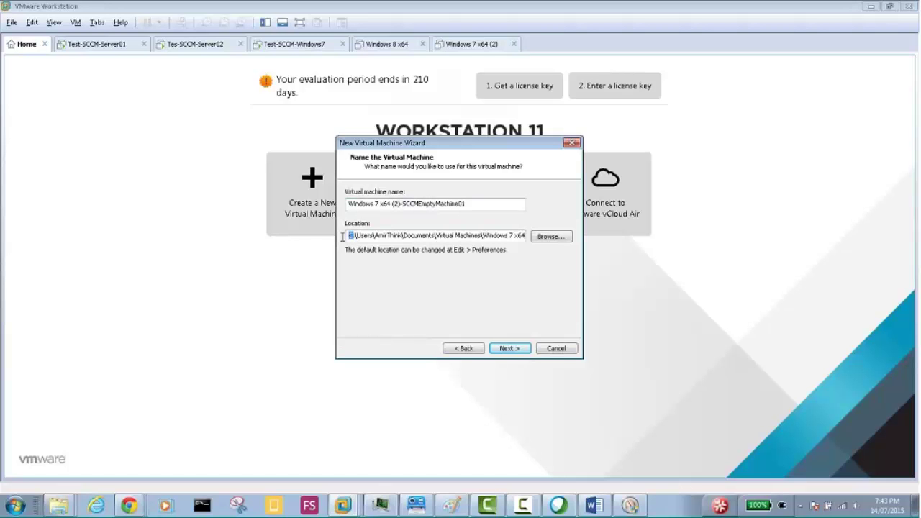
pyautogui.click(492, 235)
pyautogui.press('End')
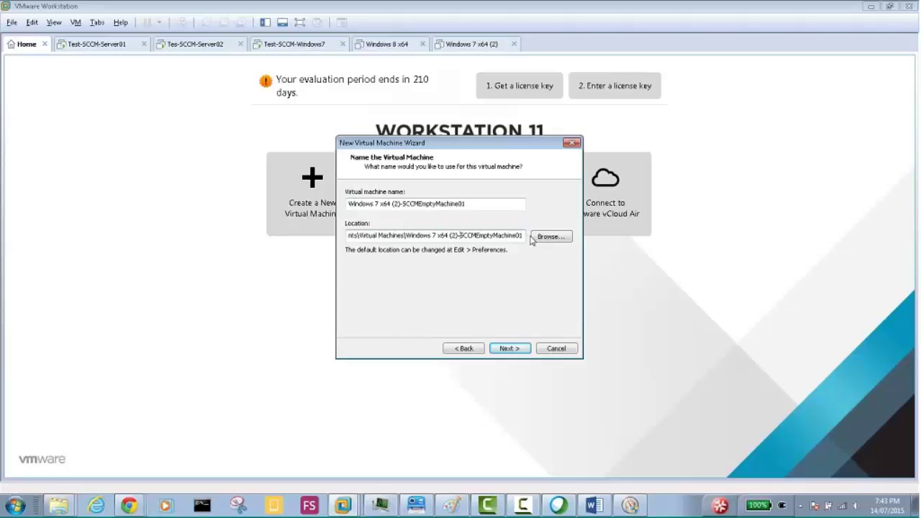
pyautogui.press('Home')
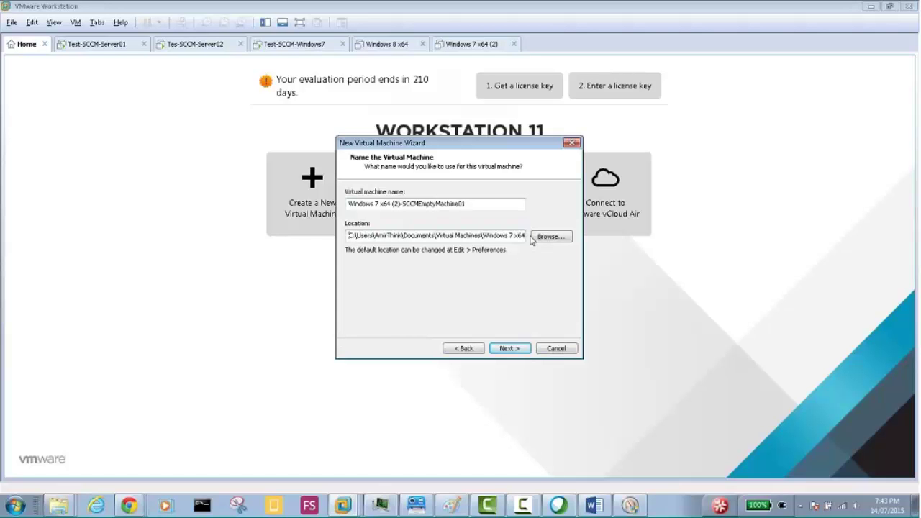
pyautogui.press('Delete')
pyautogui.write('d')
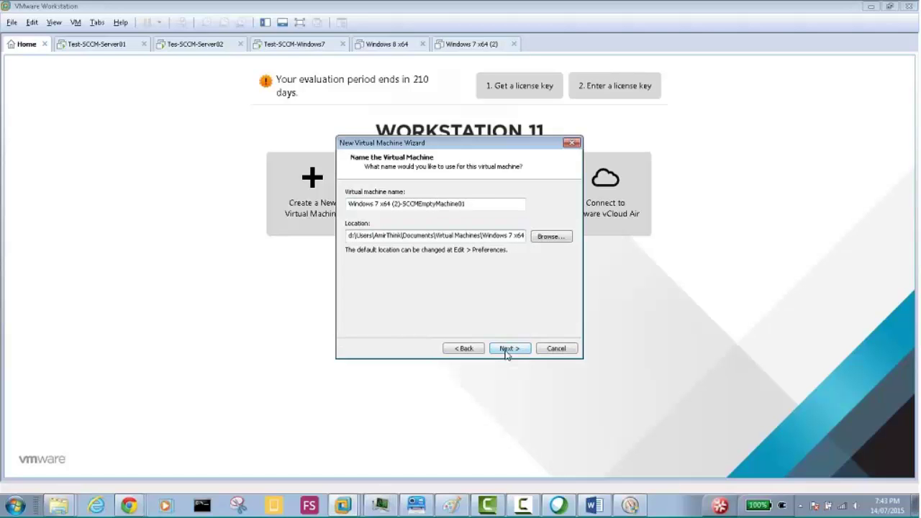
# Step: Keep the 60 GB split disk and open the hardware customization
pyautogui.click(508, 348)
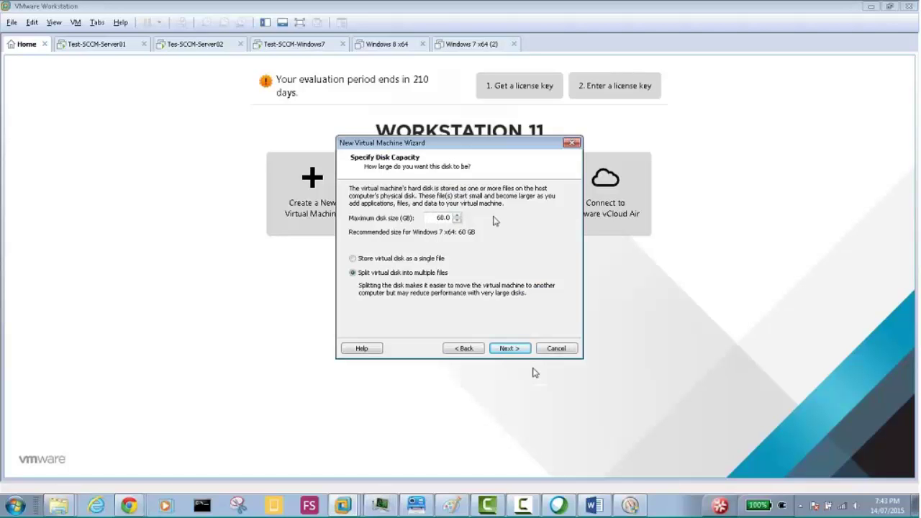
pyautogui.click(508, 349)
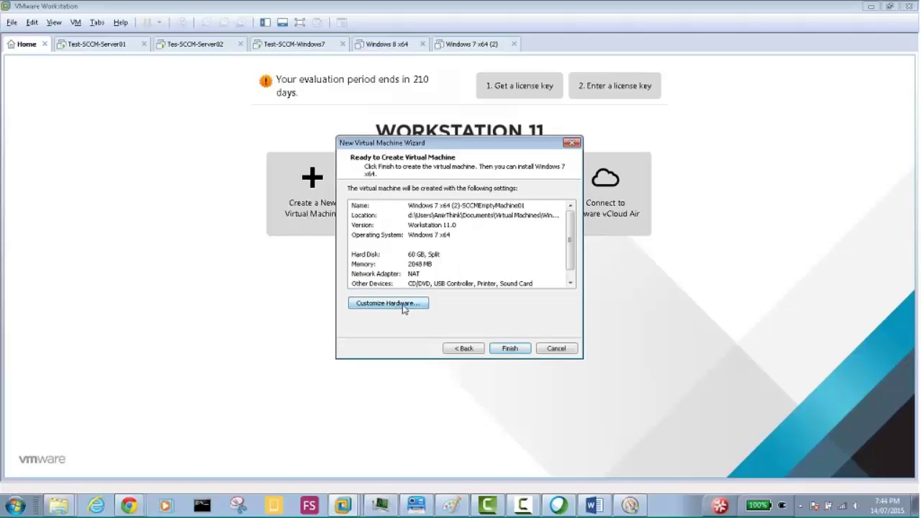
pyautogui.click(407, 305)
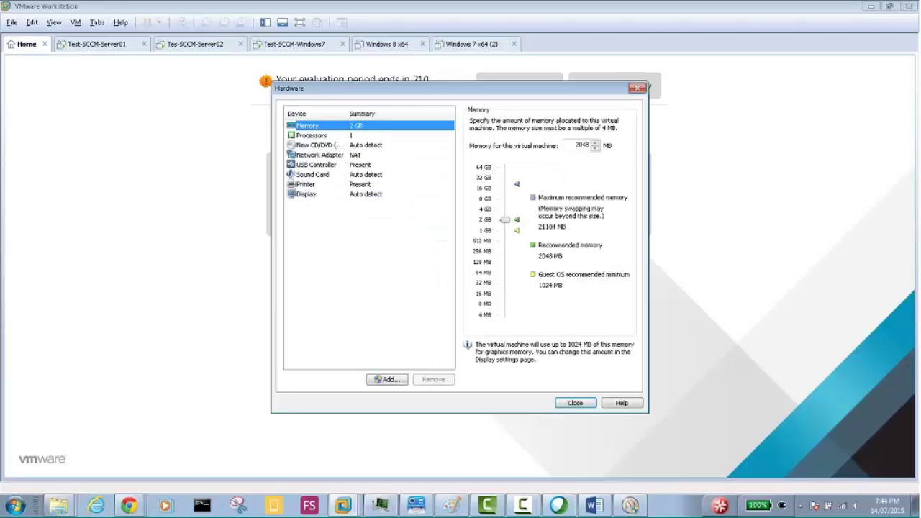
# Step: Set the network adapter to custom VMnet12 and finish creating the virtual machine
pyautogui.click(355, 157)
pyautogui.click(473, 214)
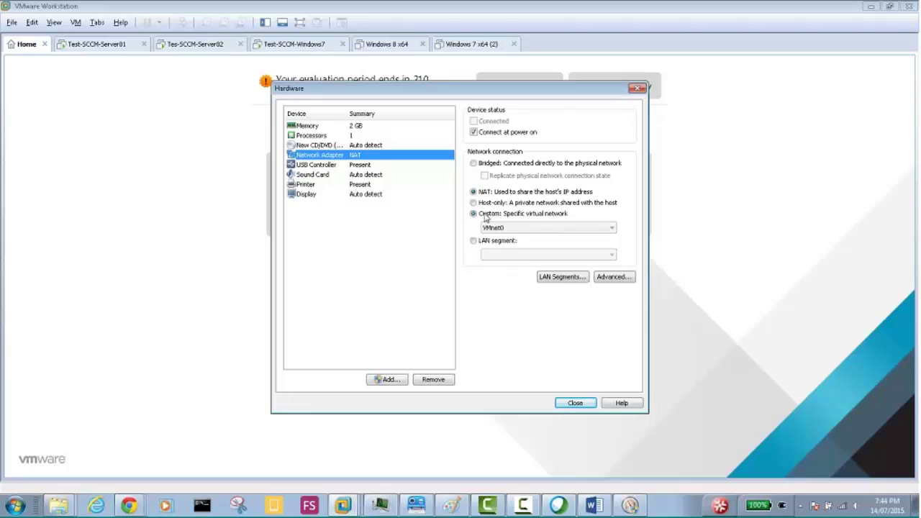
pyautogui.click(504, 227)
pyautogui.click(512, 328)
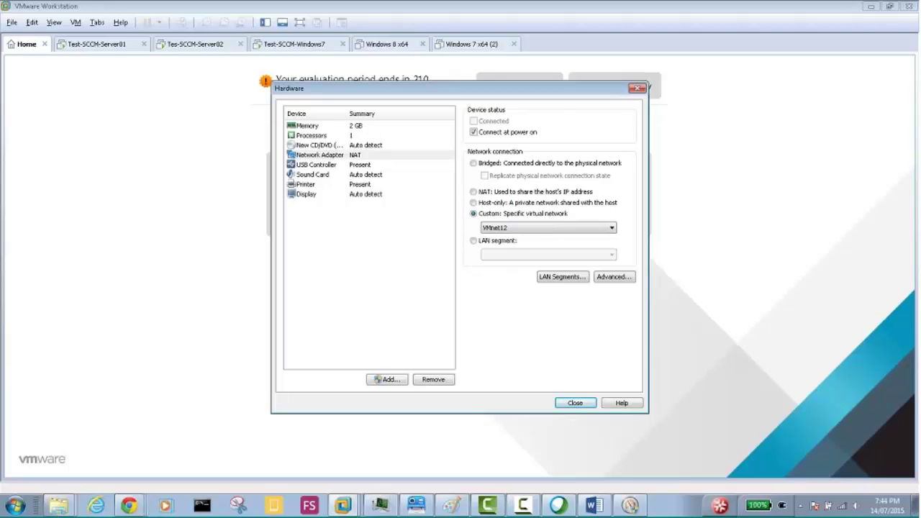
pyautogui.click(578, 405)
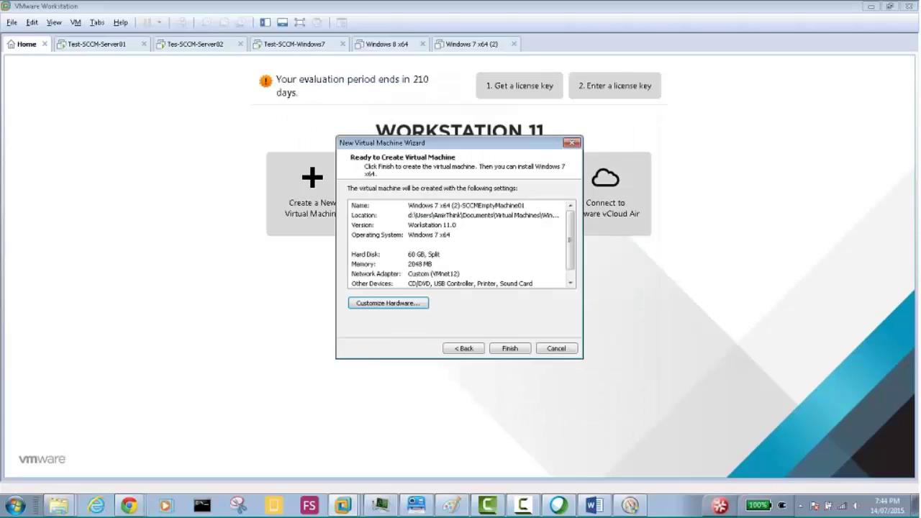
pyautogui.click(520, 350)
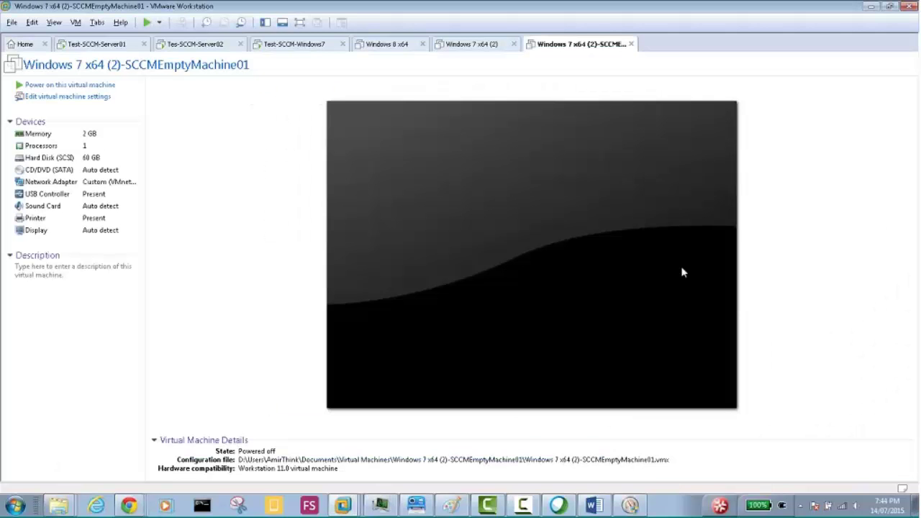
# Step: Power on SCCMEmptyMachine01, answer No to the sata0:1 prompt, and dismiss the install hint
pyautogui.click(66, 85)
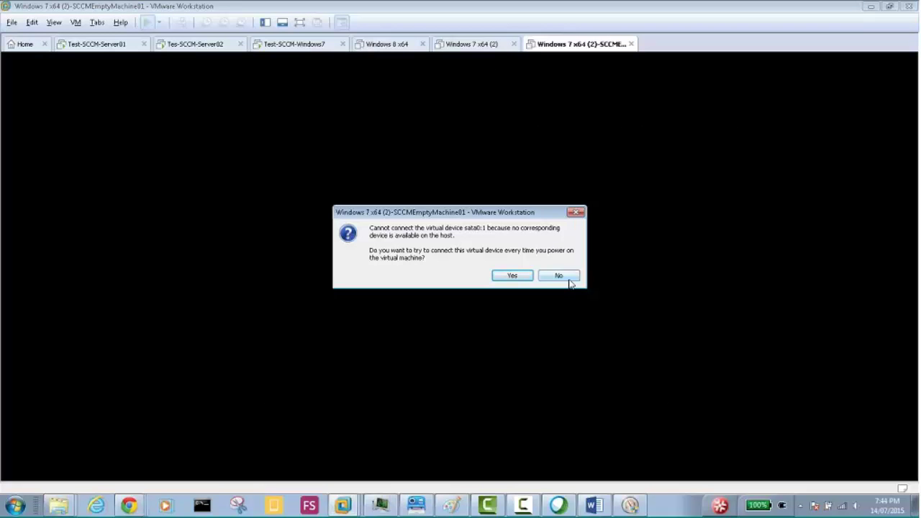
pyautogui.click(568, 280)
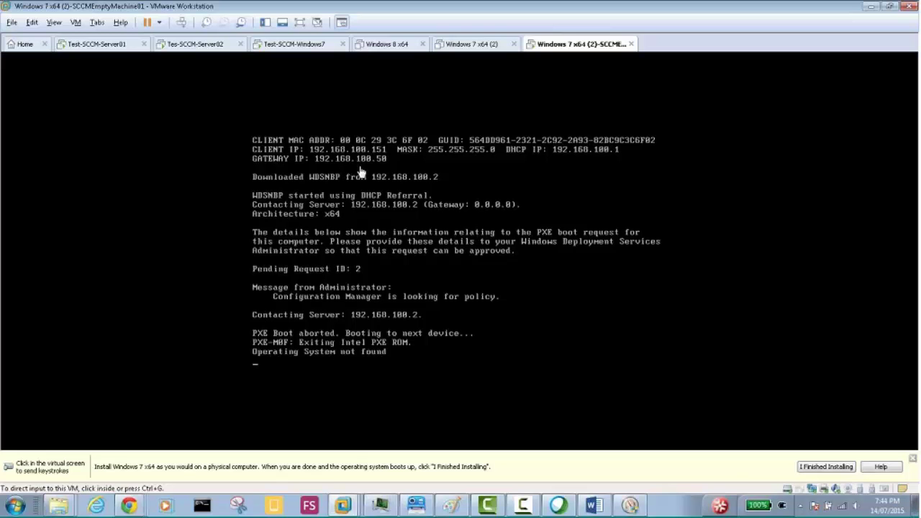
pyautogui.click(913, 459)
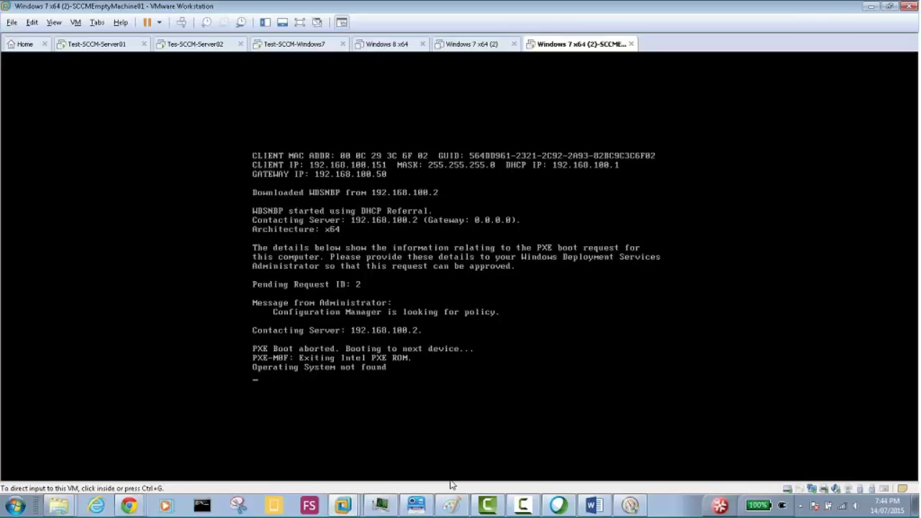
pyautogui.click(15, 506)
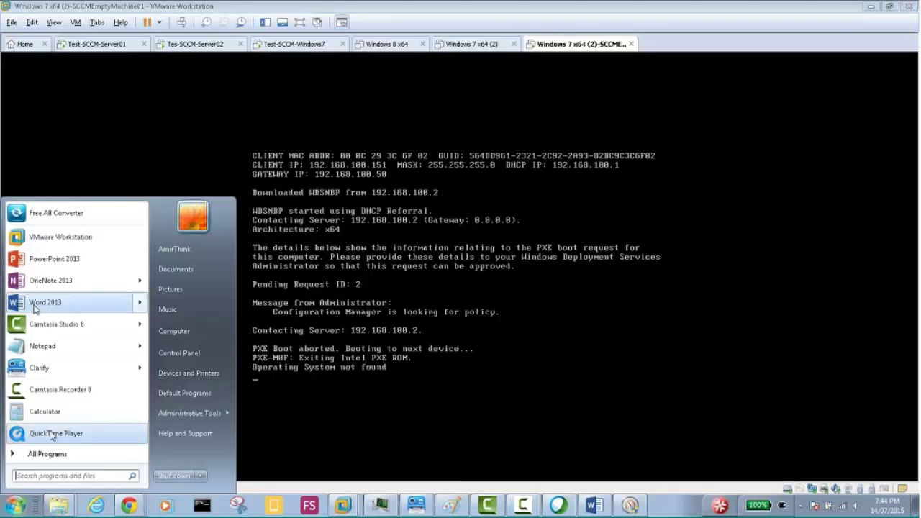
# Step: Launch Notepad and type the MAC address 00 0c 29 3c 6f 02
pyautogui.press('super+r')
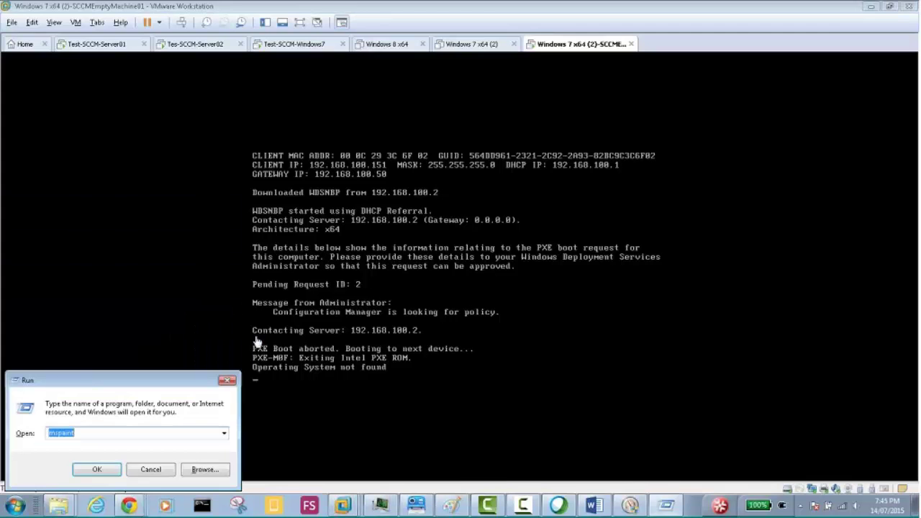
pyautogui.write('notepad')
pyautogui.press('Return')
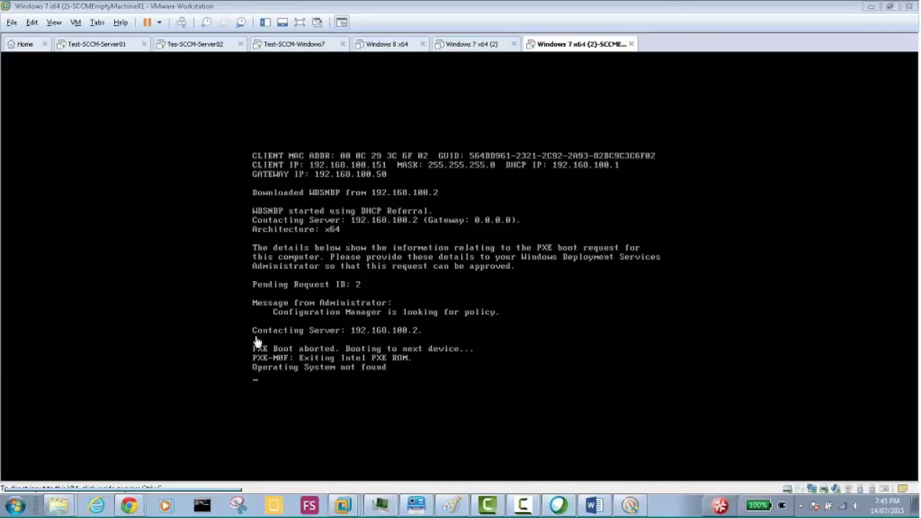
pyautogui.moveTo(338, 12); pyautogui.dragTo(374, 220)
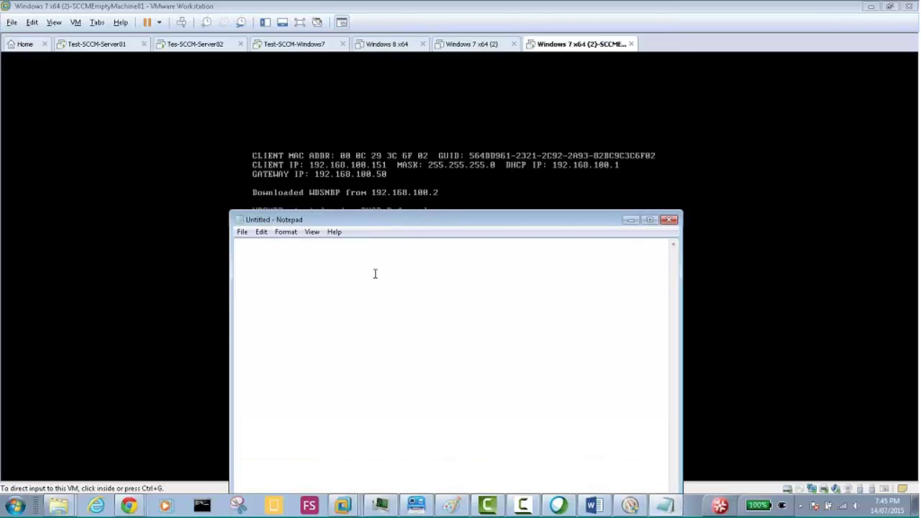
pyautogui.write('00 0c')
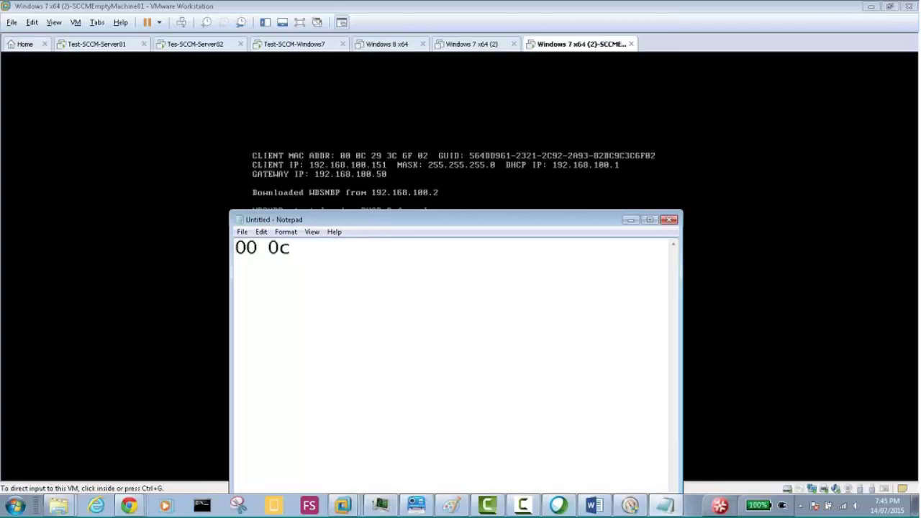
pyautogui.write(' 29')
pyautogui.write('3c 6f')
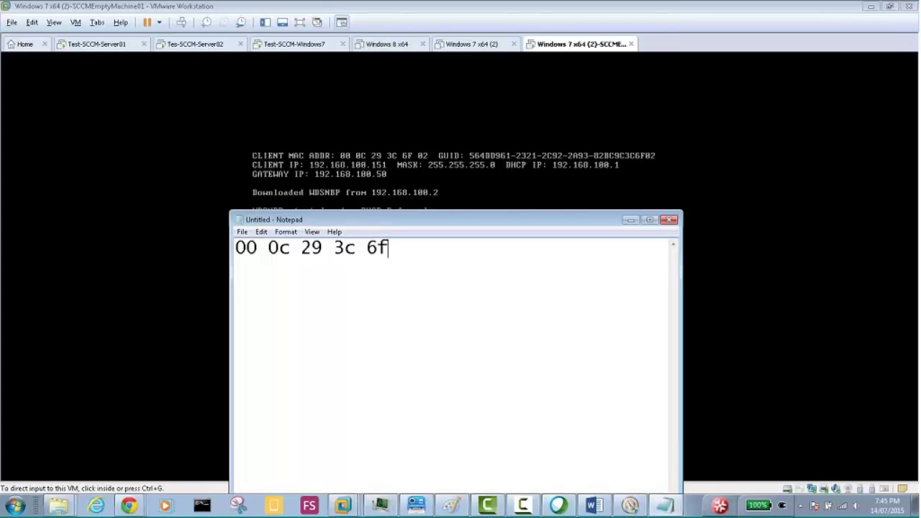
pyautogui.write(' 02')
# Step: On Tes-SCCM-Server02, go to Assets and Compliance > Devices in Configuration Manager
pyautogui.click(295, 44)
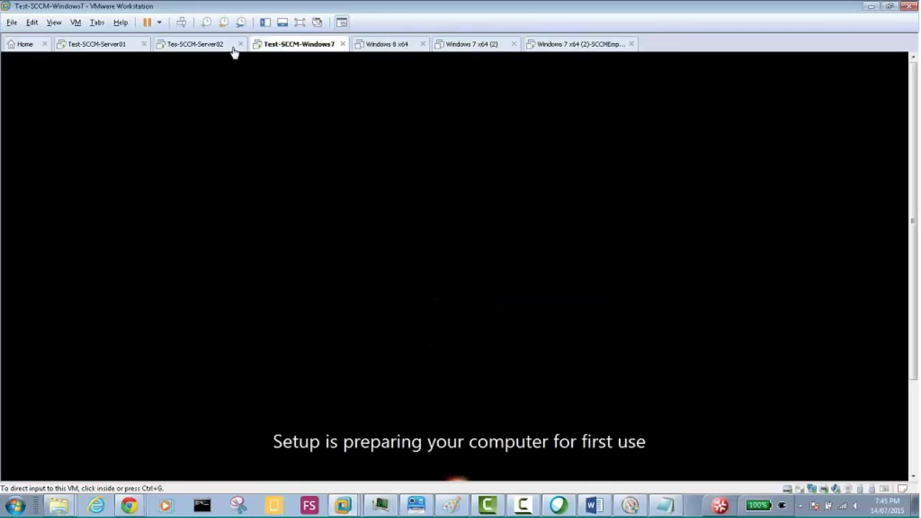
pyautogui.click(205, 48)
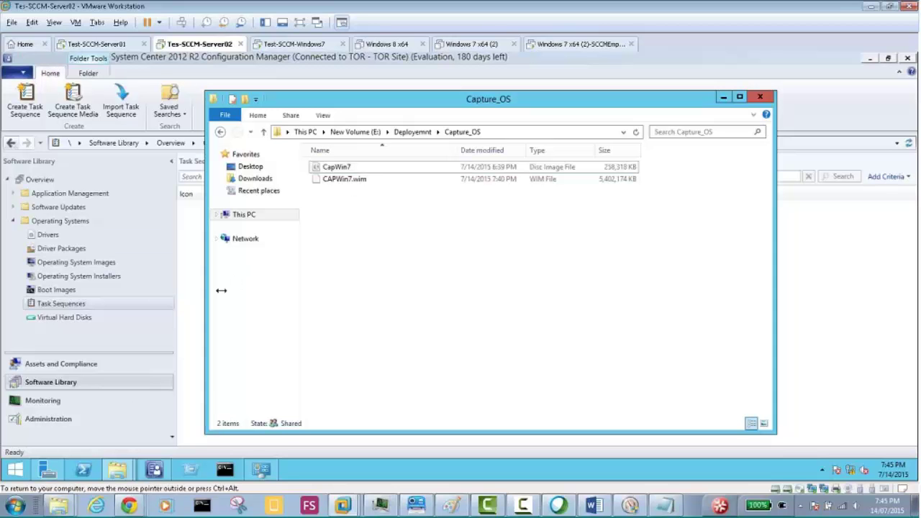
pyautogui.click(48, 366)
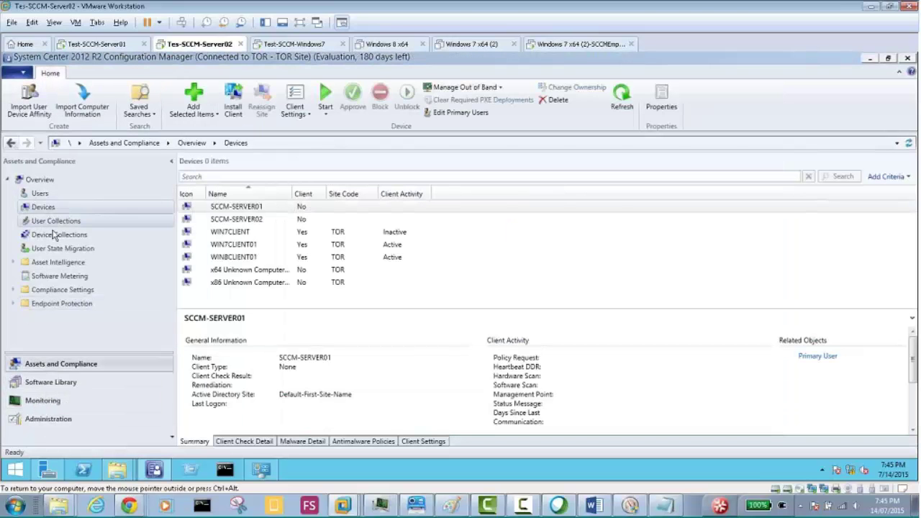
pyautogui.click(54, 235)
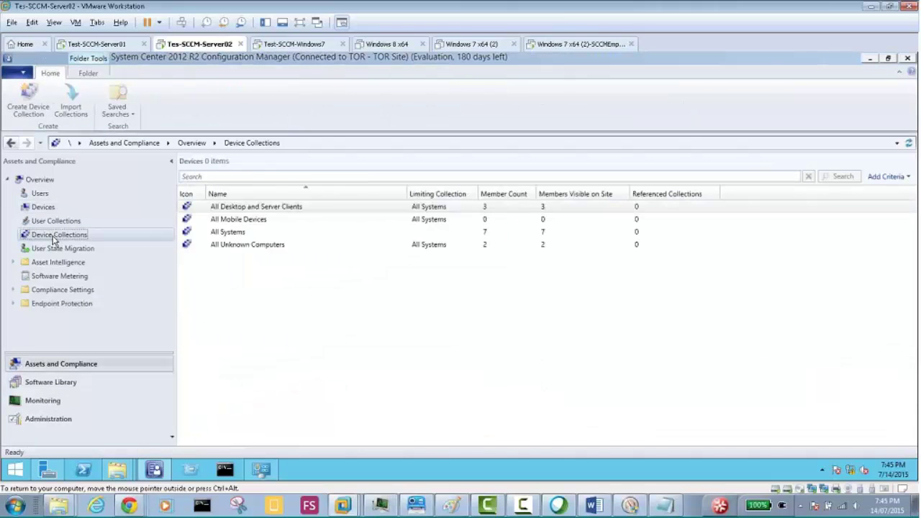
pyautogui.click(42, 208)
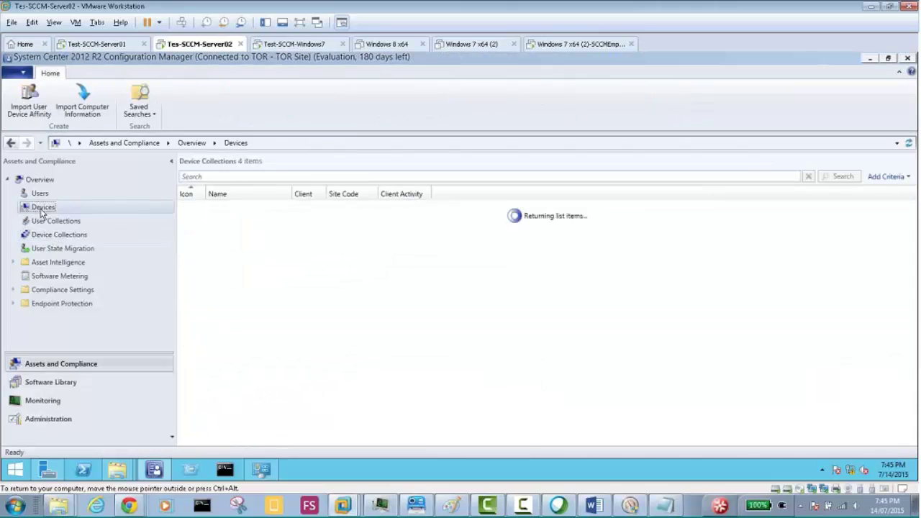
# Step: Import a single computer via Import Computer Information, entering the name Win7Captured_Depl
pyautogui.rightClick(43, 209)
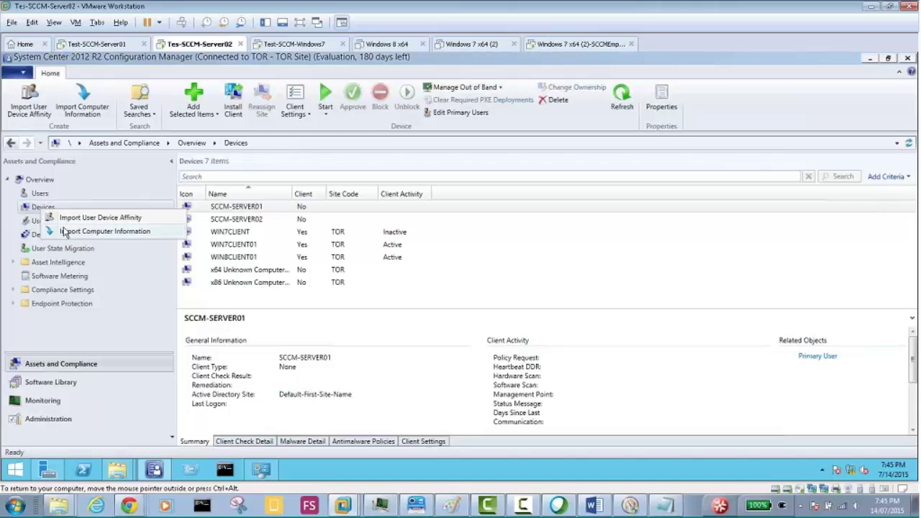
pyautogui.click(67, 232)
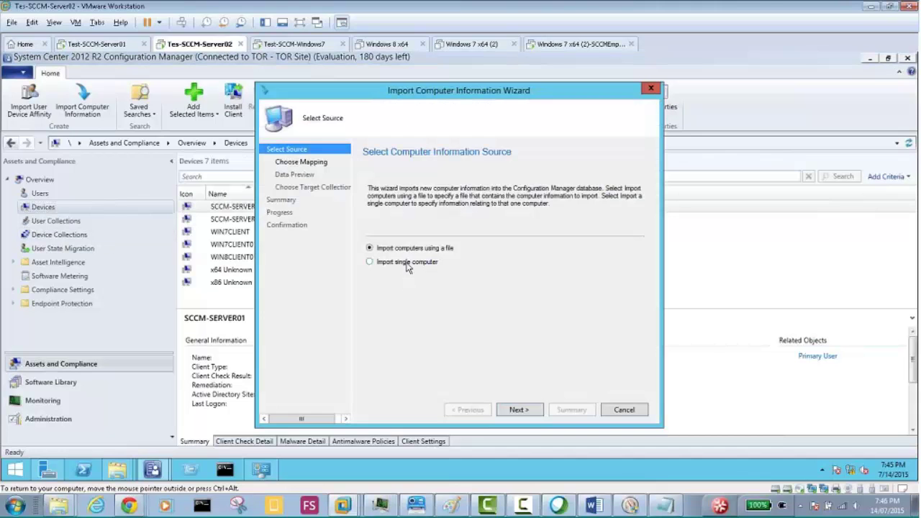
pyautogui.click(407, 263)
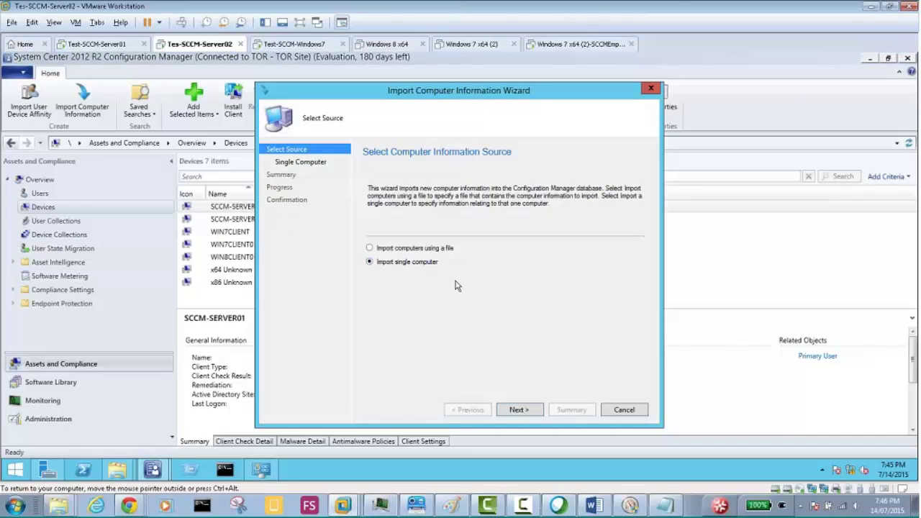
pyautogui.click(519, 409)
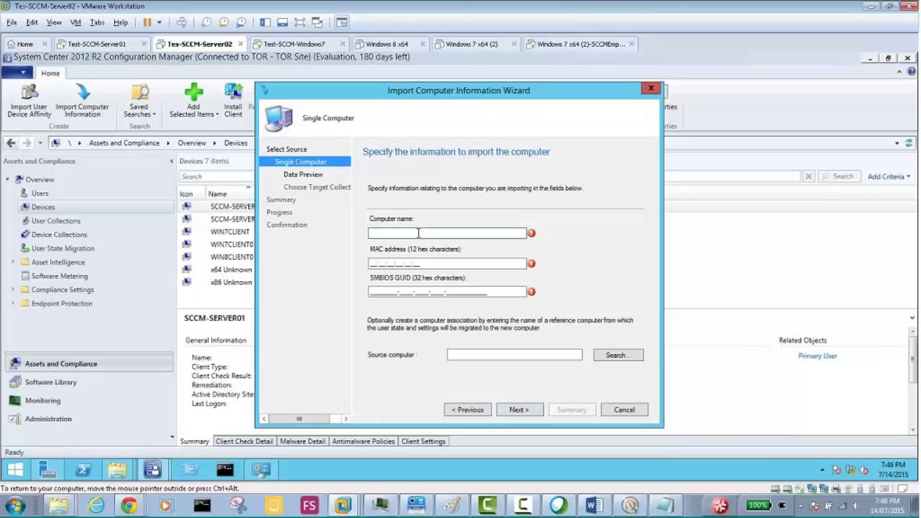
pyautogui.write('Win7Castured_Depl')
pyautogui.hotkey('ctrl', 'alt')
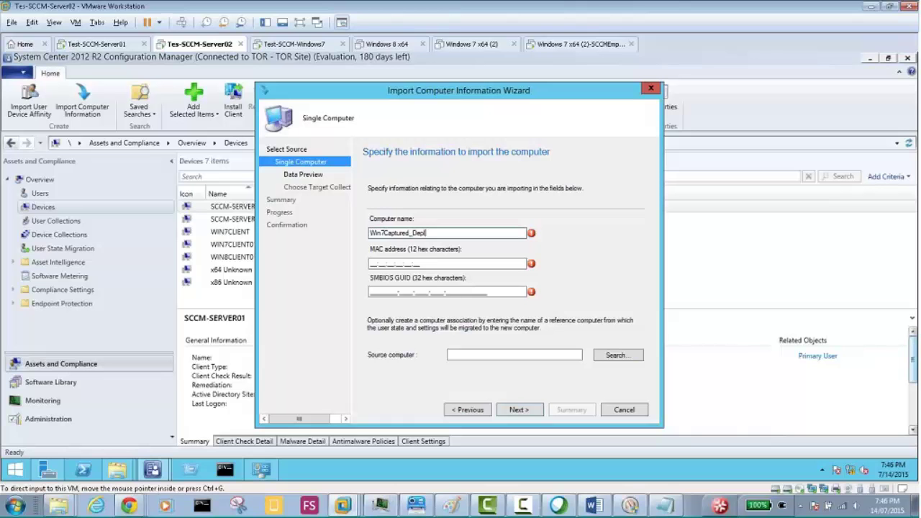
pyautogui.moveTo(136, 504)
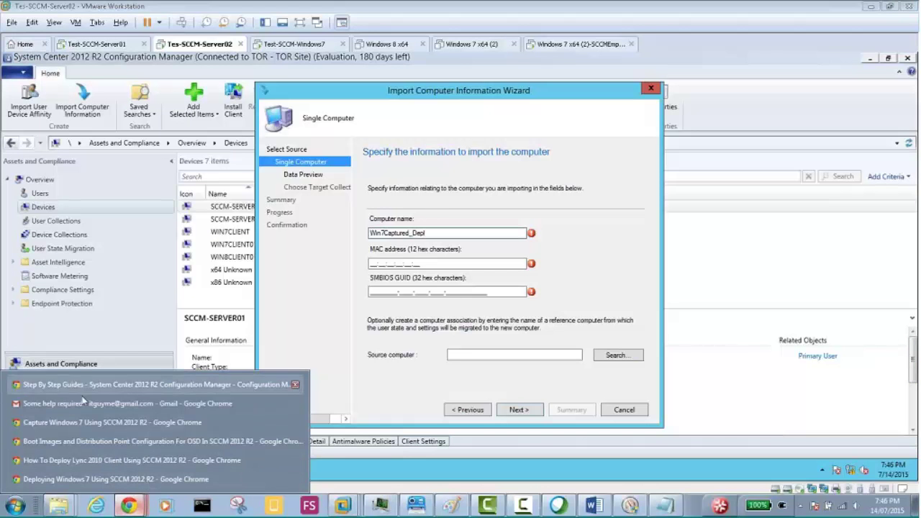
# Step: Switch to the Deploying Windows 7 tutorial and scroll to its Import Computer Information step
pyautogui.click(77, 423)
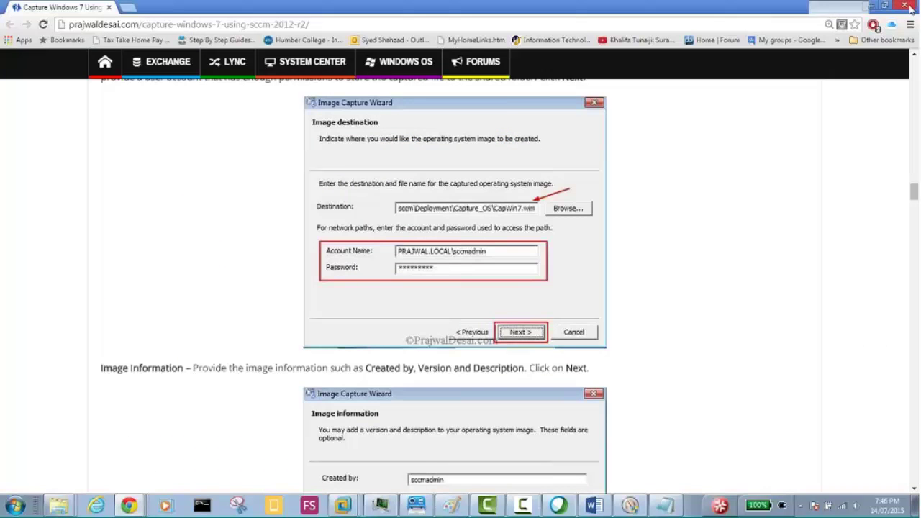
pyautogui.hotkey('alt', 'Tab')
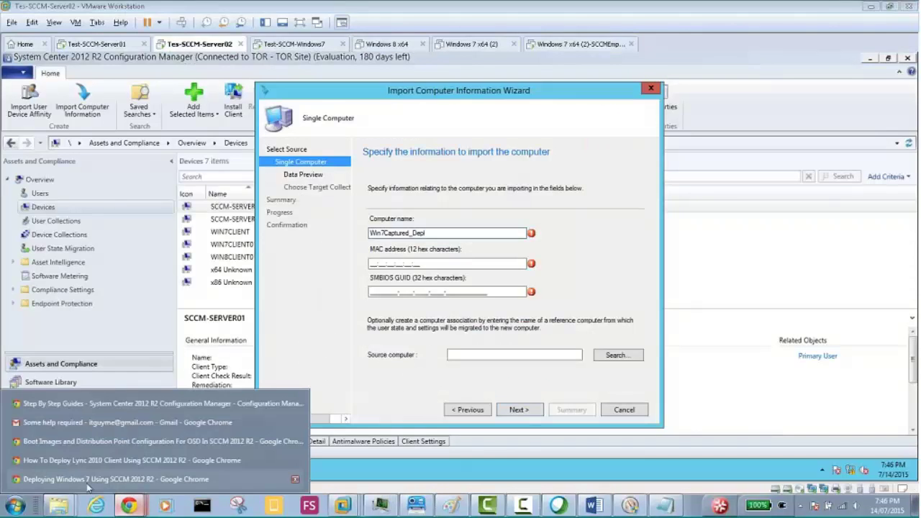
pyautogui.hotkey('alt', 'Tab')
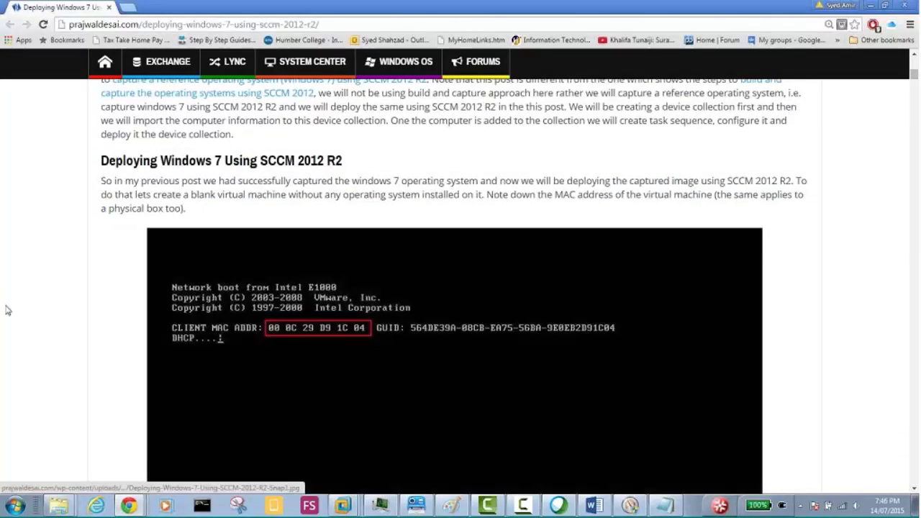
pyautogui.scroll(-3, 3, 309)
pyautogui.scroll(-7, 3, 309)
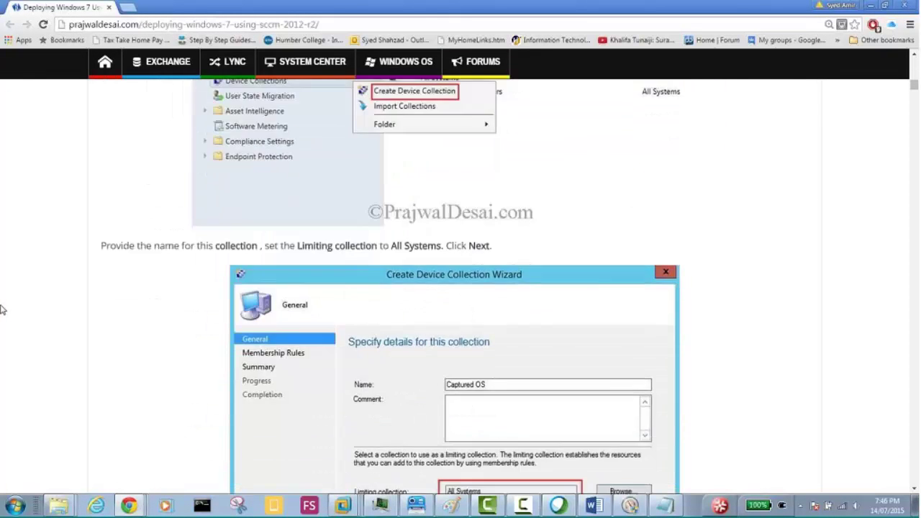
pyautogui.scroll(-2, 3, 310)
pyautogui.scroll(5, 4, 310)
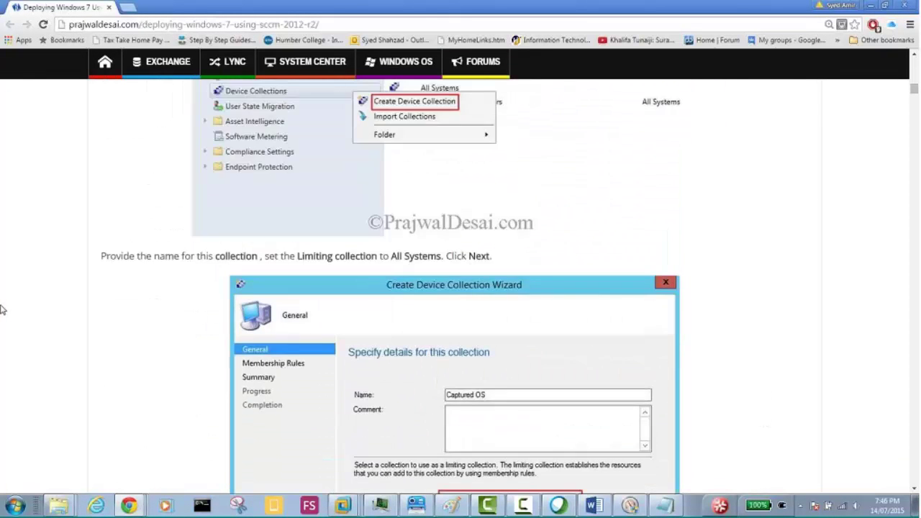
pyautogui.scroll(5, 4, 309)
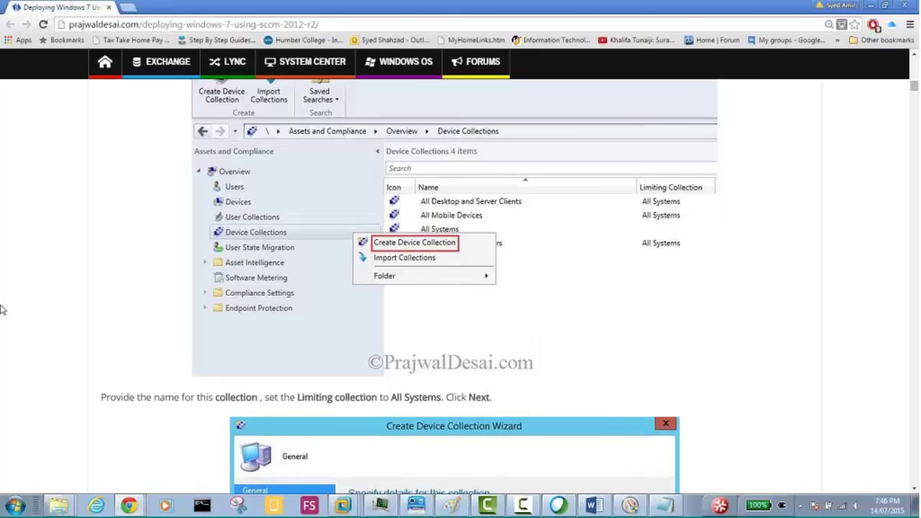
pyautogui.scroll(4, 4, 310)
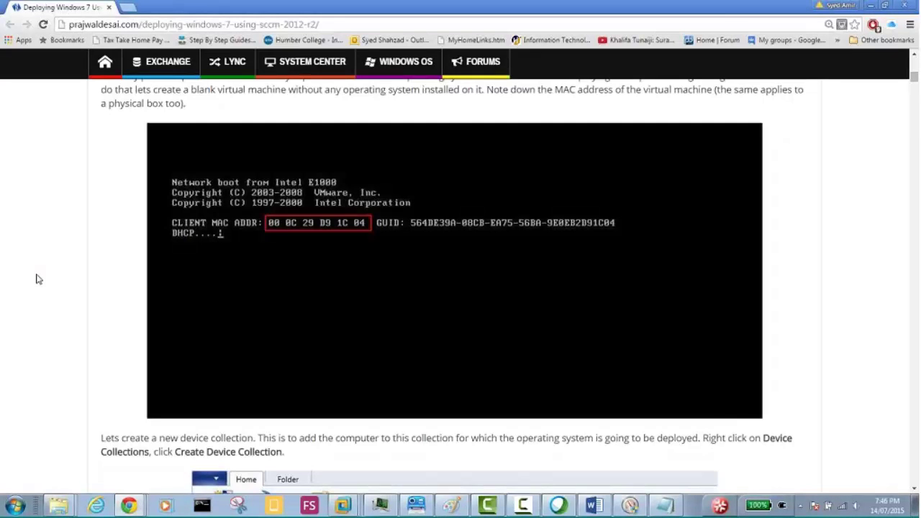
pyautogui.scroll(-15, 37, 279)
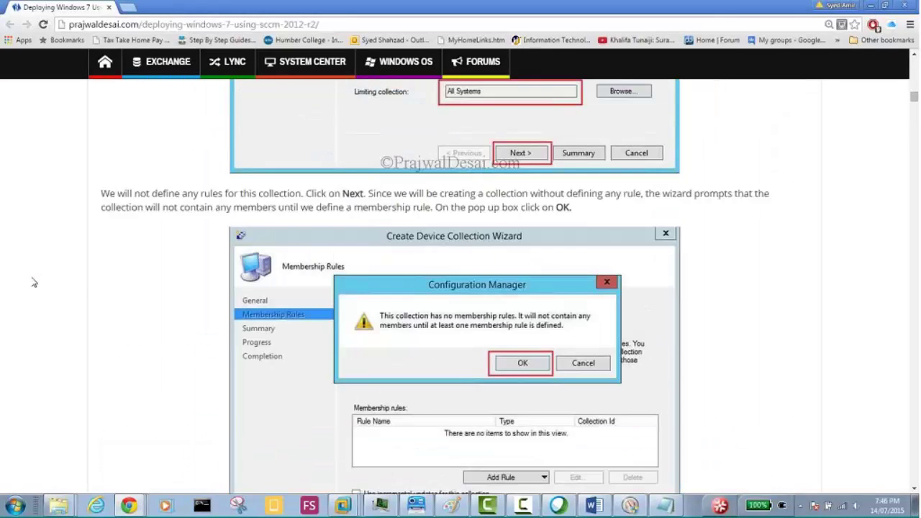
pyautogui.scroll(-4, 33, 283)
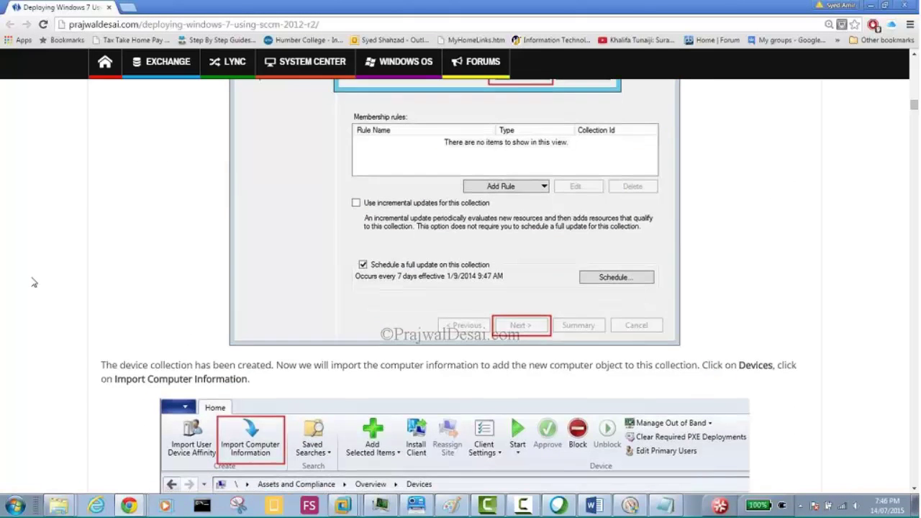
pyautogui.scroll(-4, 33, 283)
pyautogui.scroll(-3, 33, 283)
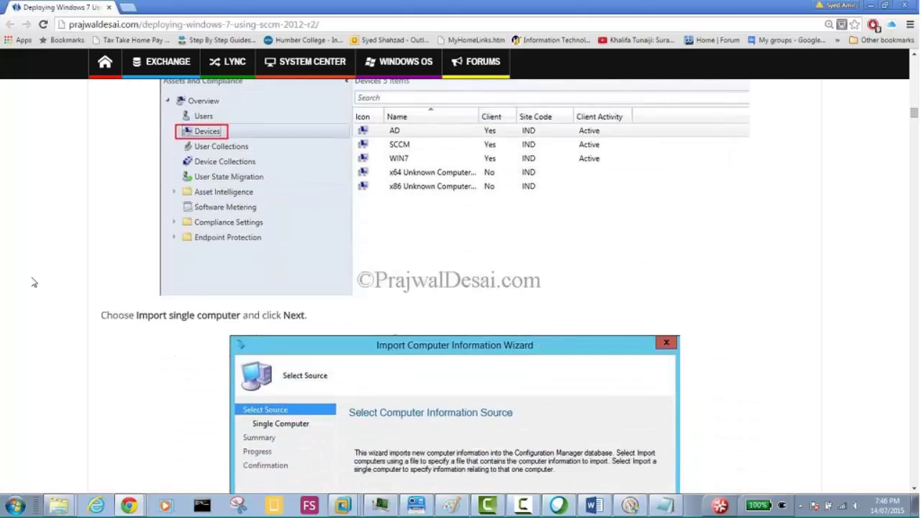
pyautogui.scroll(-2, 33, 283)
pyautogui.scroll(3, 33, 283)
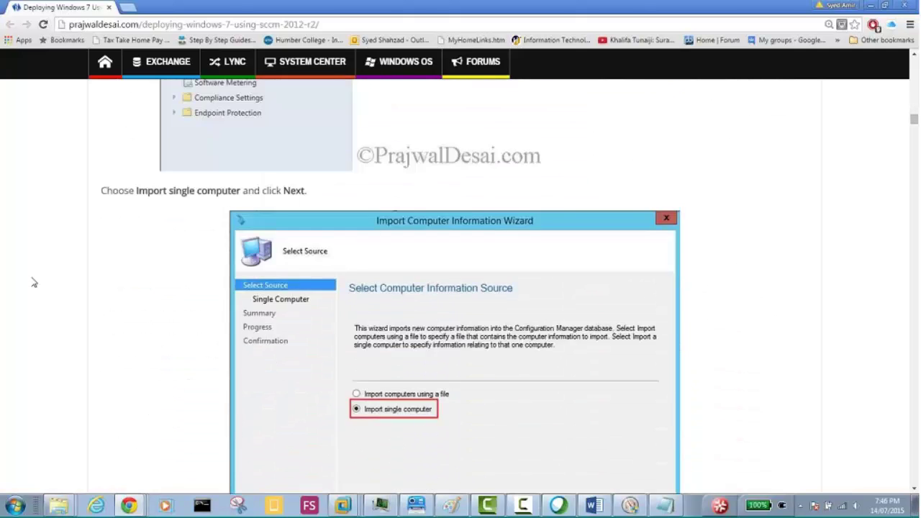
pyautogui.scroll(2, 33, 283)
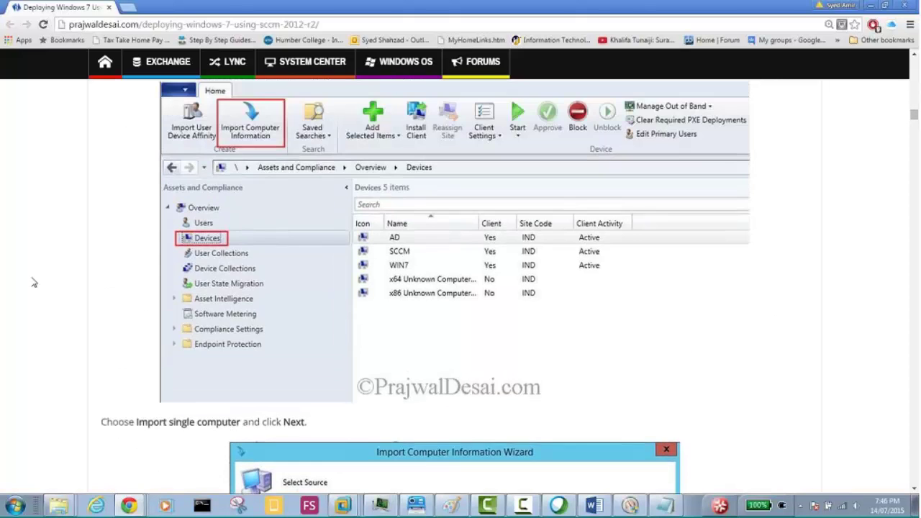
pyautogui.scroll(1, 33, 283)
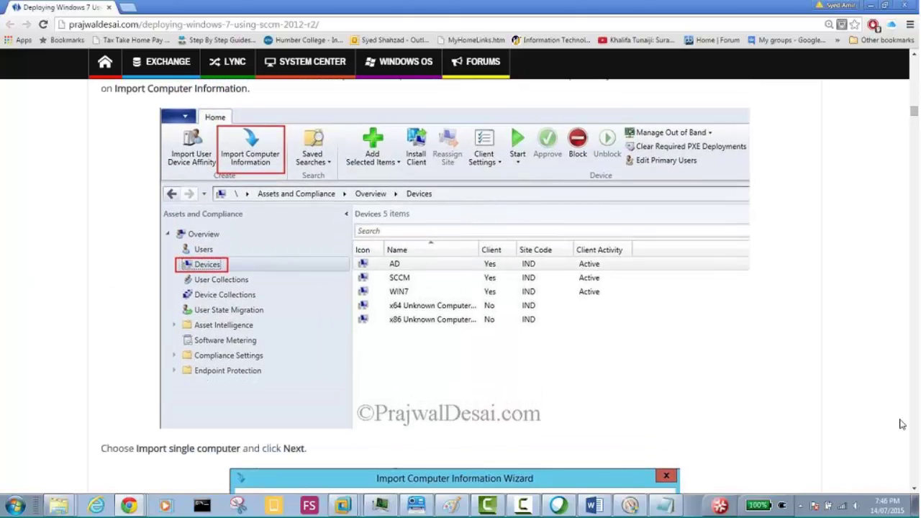
# Step: Trim the imported computer's name to Win7Captured
pyautogui.click(870, 5)
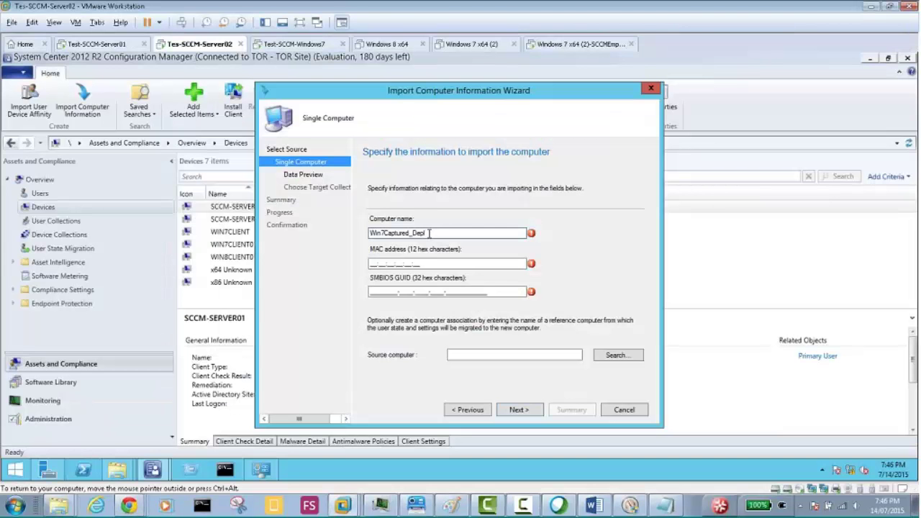
pyautogui.moveTo(427, 233); pyautogui.dragTo(410, 234)
pyautogui.press('BackSpace')
# Step: Check the MAC in Notepad and enter MAC address 00:0C:29:3C:6F:02
pyautogui.click(661, 506)
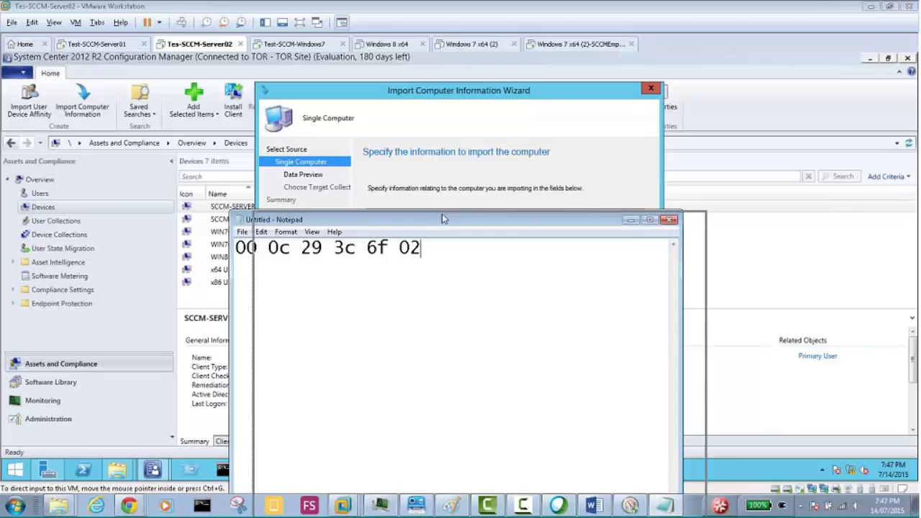
pyautogui.click(914, 14)
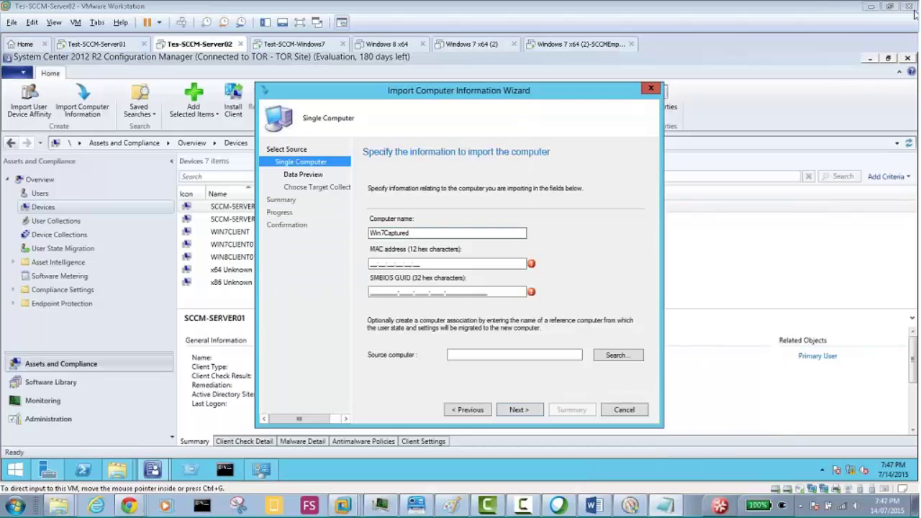
pyautogui.click(372, 264)
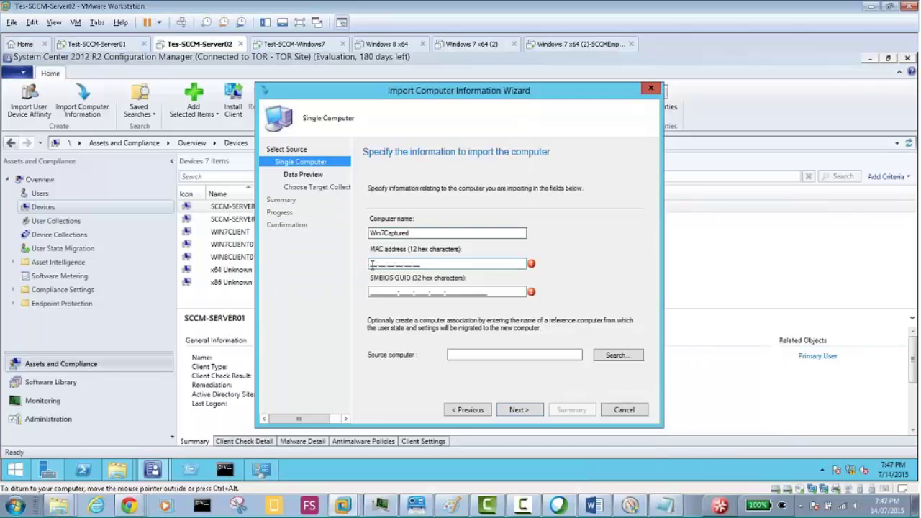
pyautogui.click(377, 264)
pyautogui.write('0')
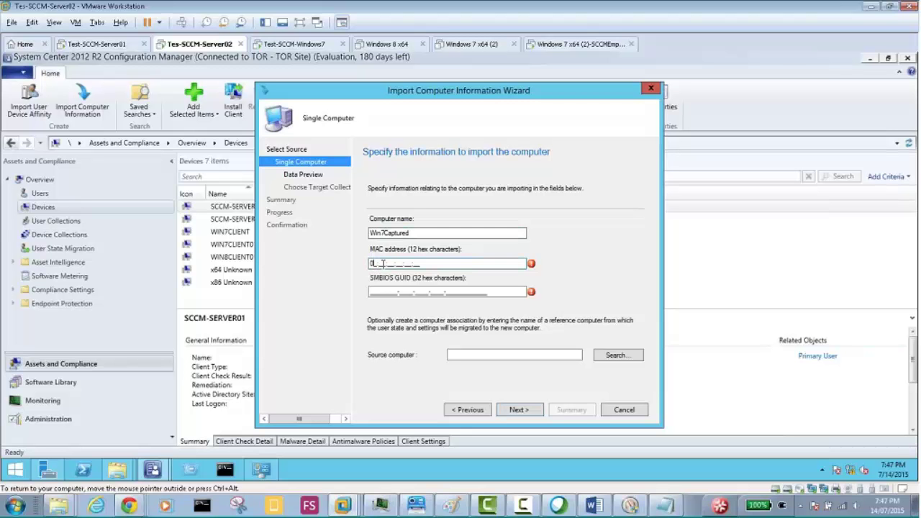
pyautogui.write('0:0C:29:3C:')
pyautogui.write('6F:02')
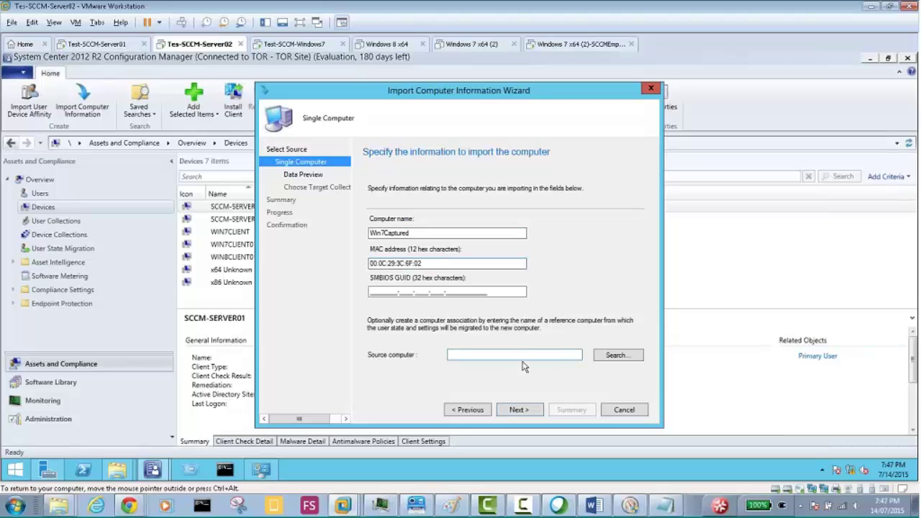
# Step: Review the Win7Captured row in Data Preview and continue to Choose Target Collection
pyautogui.click(515, 411)
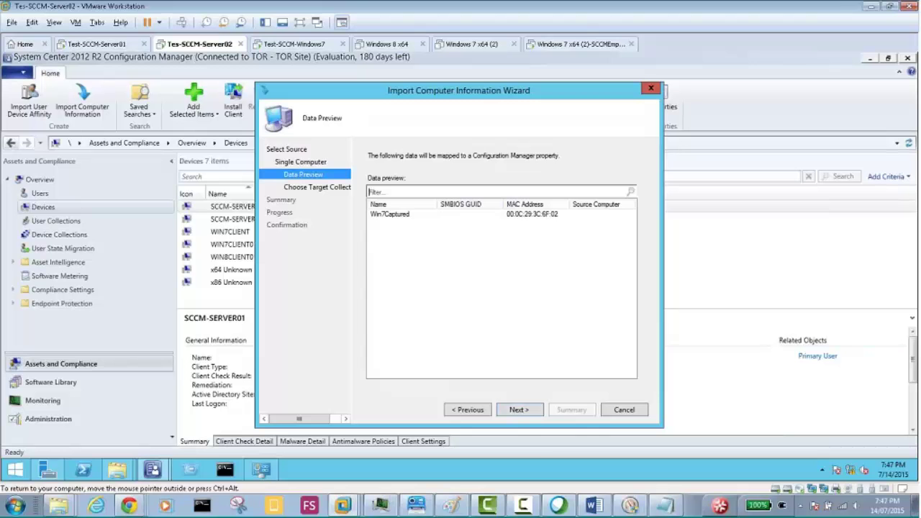
pyautogui.click(413, 241)
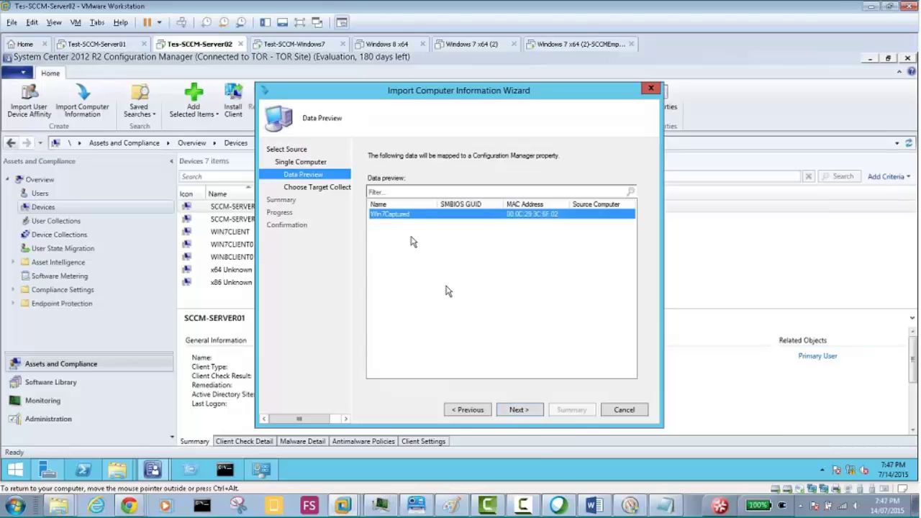
pyautogui.click(516, 410)
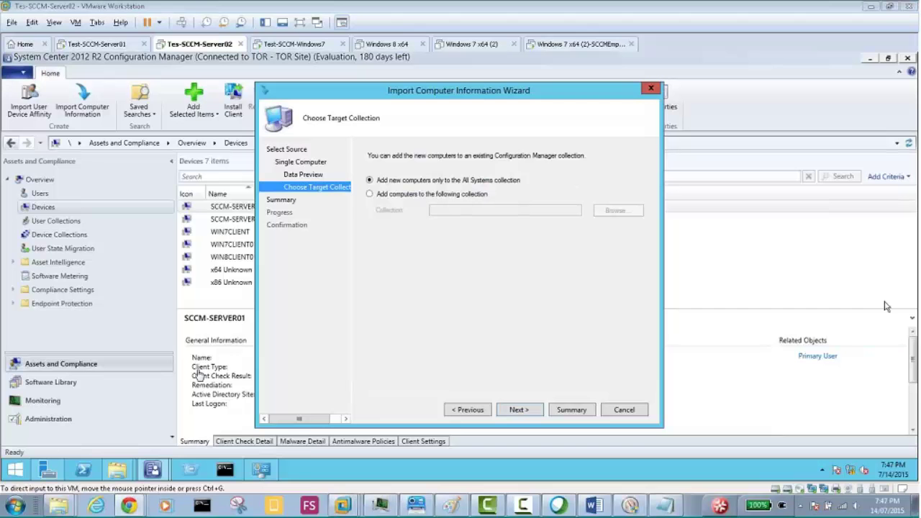
# Step: In the Chrome tutorial, scroll to the Choose Target Collection screenshot for the Captured OS collection
pyautogui.moveTo(128, 508)
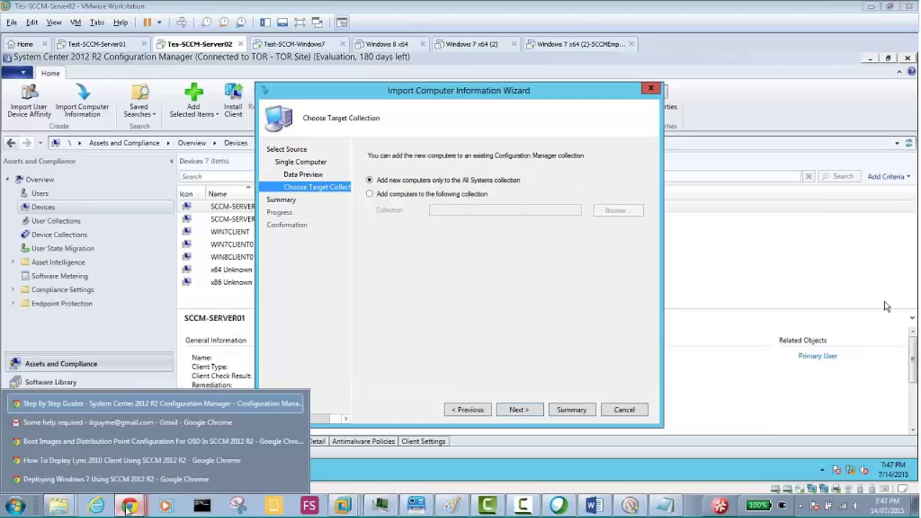
pyautogui.click(79, 479)
pyautogui.scroll(-7, 43, 367)
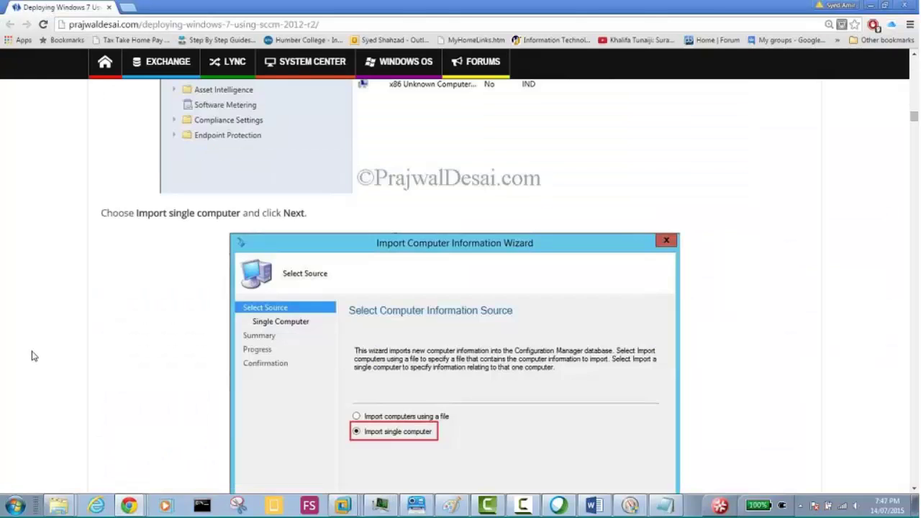
pyautogui.scroll(-9, 33, 365)
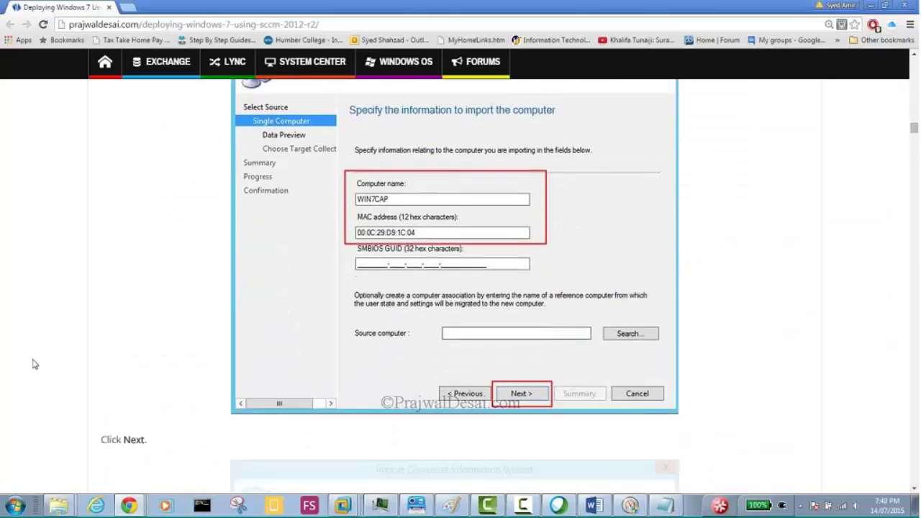
pyautogui.scroll(-5, 32, 365)
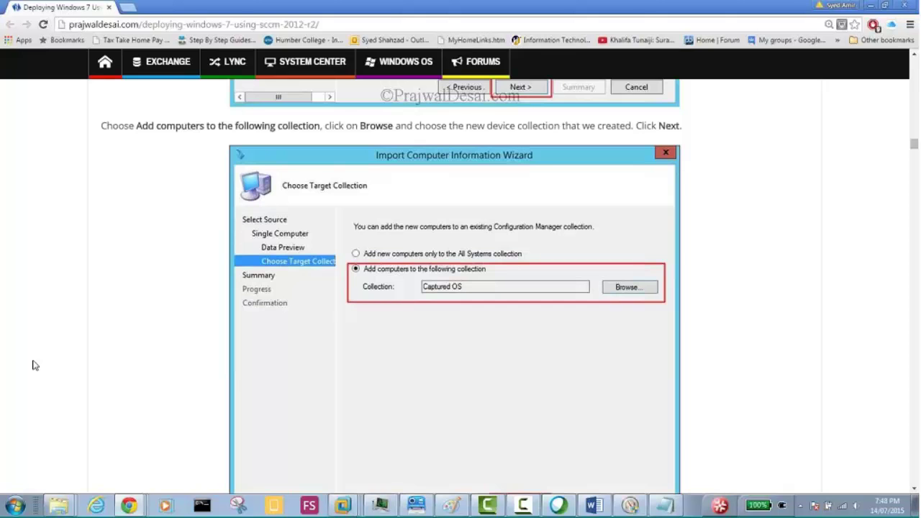
pyautogui.scroll(-5, 33, 365)
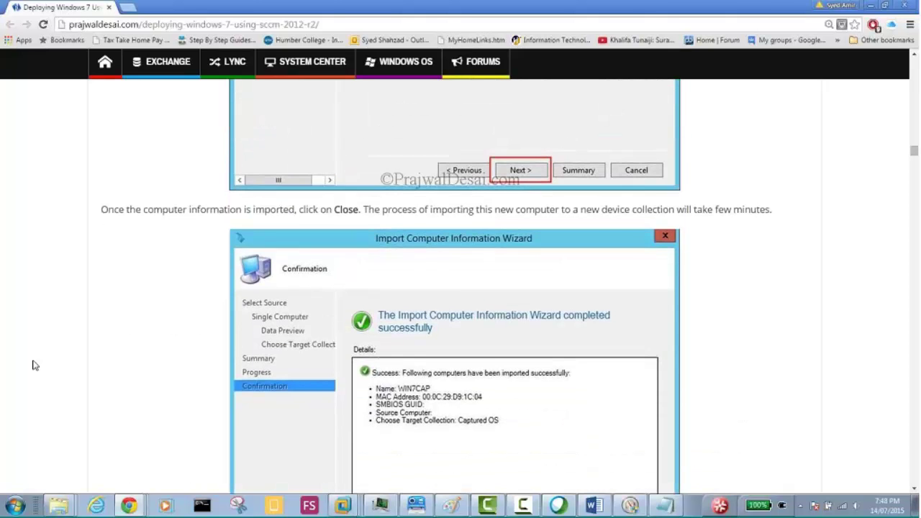
pyautogui.scroll(-5, 32, 365)
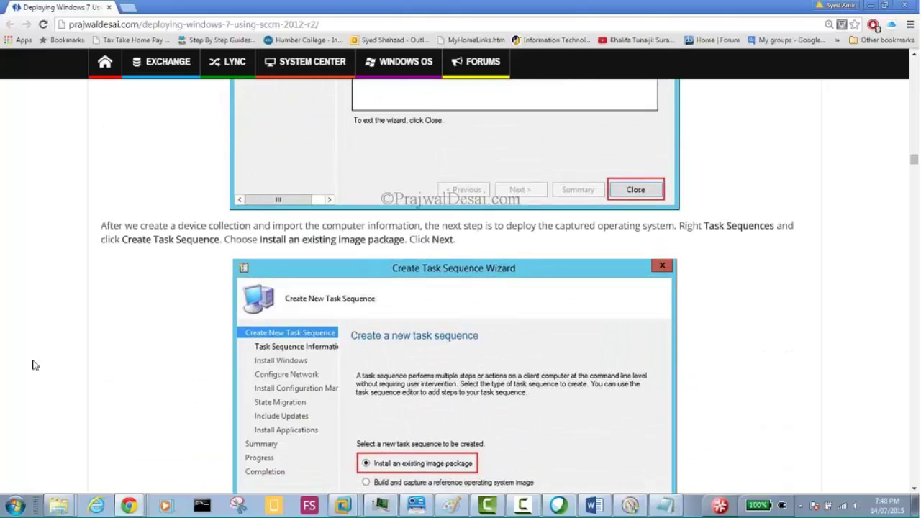
pyautogui.scroll(5, 32, 365)
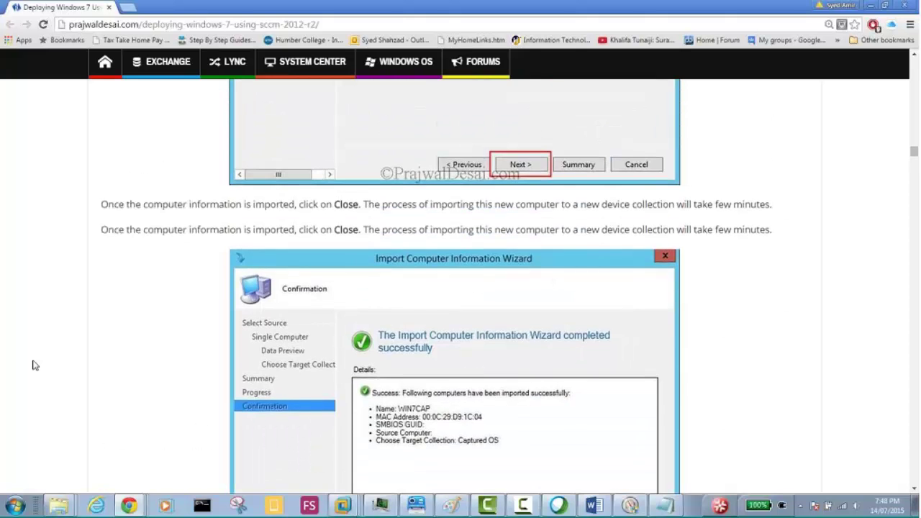
pyautogui.scroll(4, 33, 364)
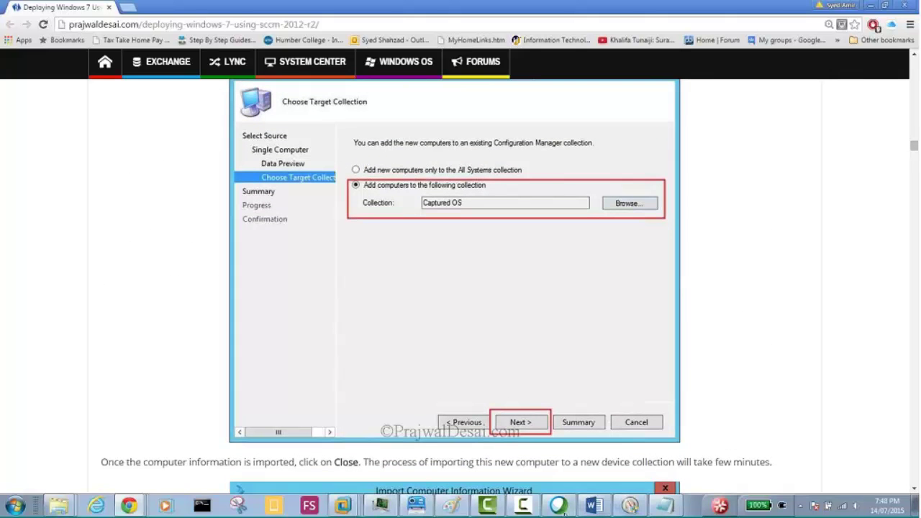
pyautogui.moveTo(343, 509)
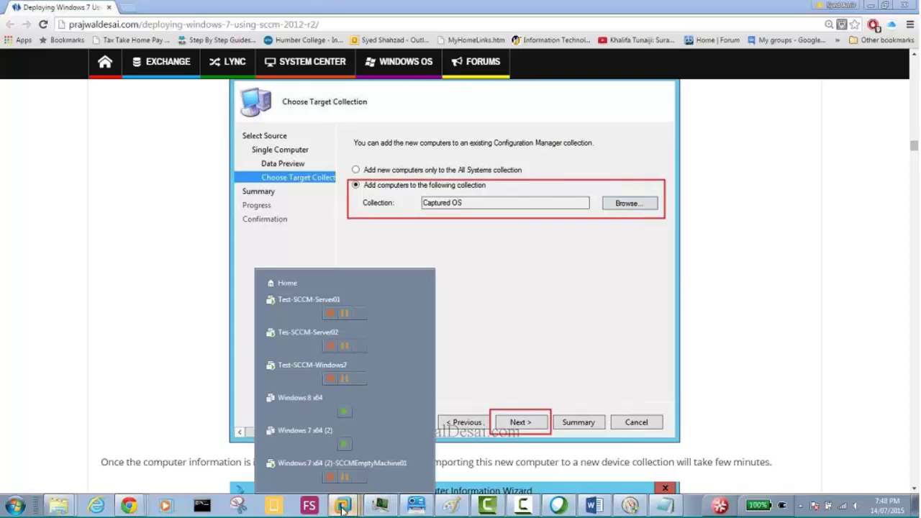
# Step: On Tes-SCCM-Server02, cancel the Win7Captured import and show the Device Collections list
pyautogui.click(287, 336)
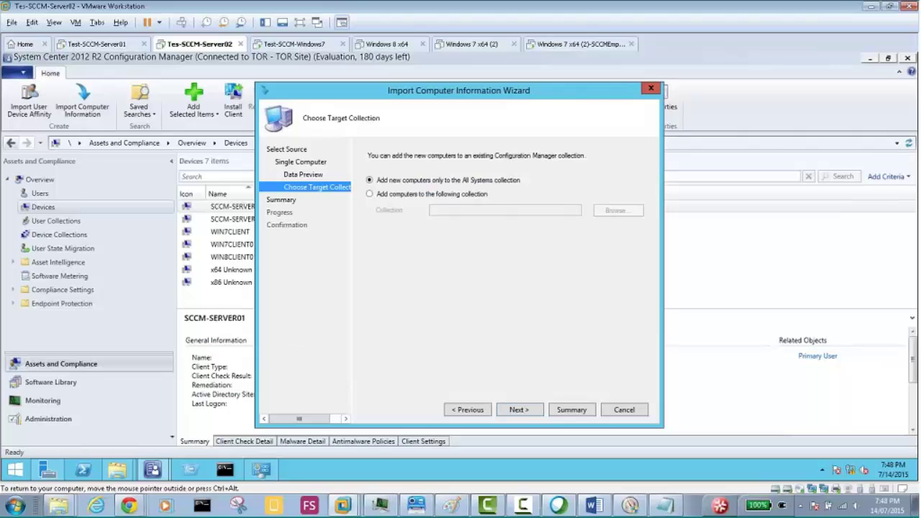
pyautogui.click(625, 411)
pyautogui.click(483, 303)
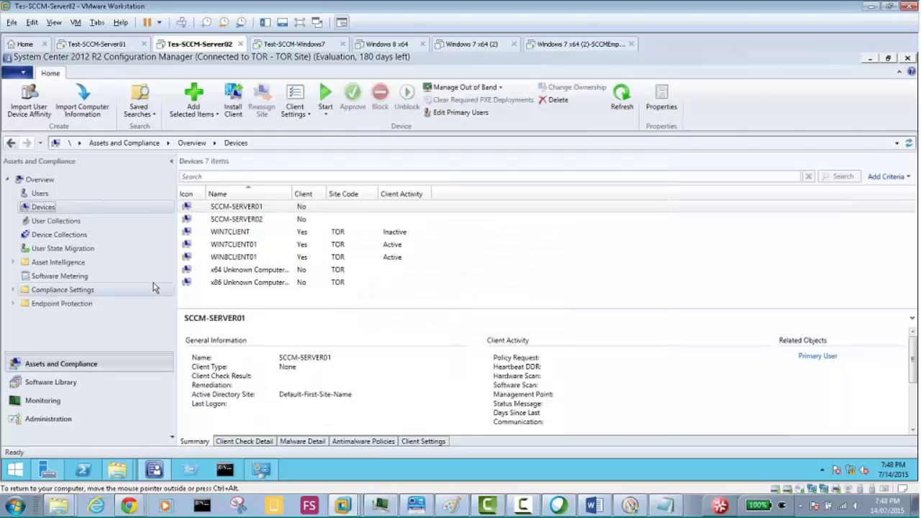
pyautogui.click(43, 235)
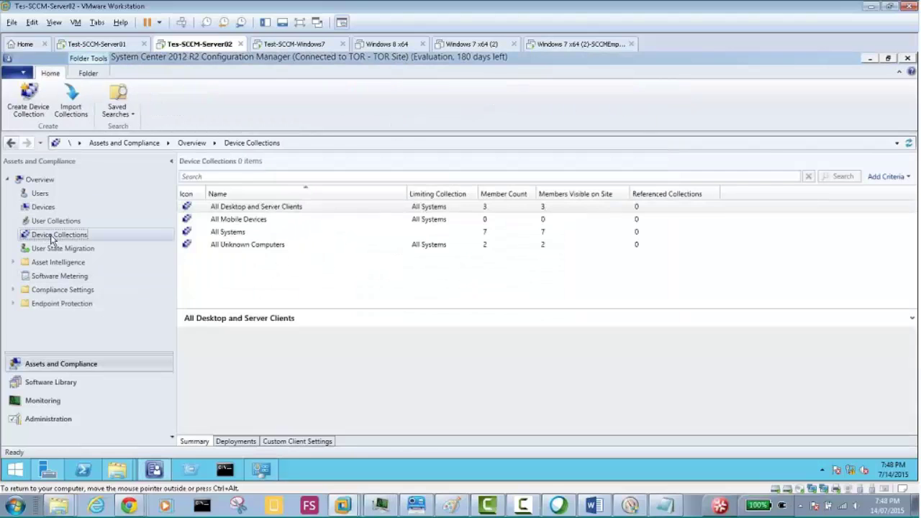
# Step: Create a device collection named CapturedOS_Collection, limited to All Systems
pyautogui.rightClick(50, 235)
pyautogui.click(123, 244)
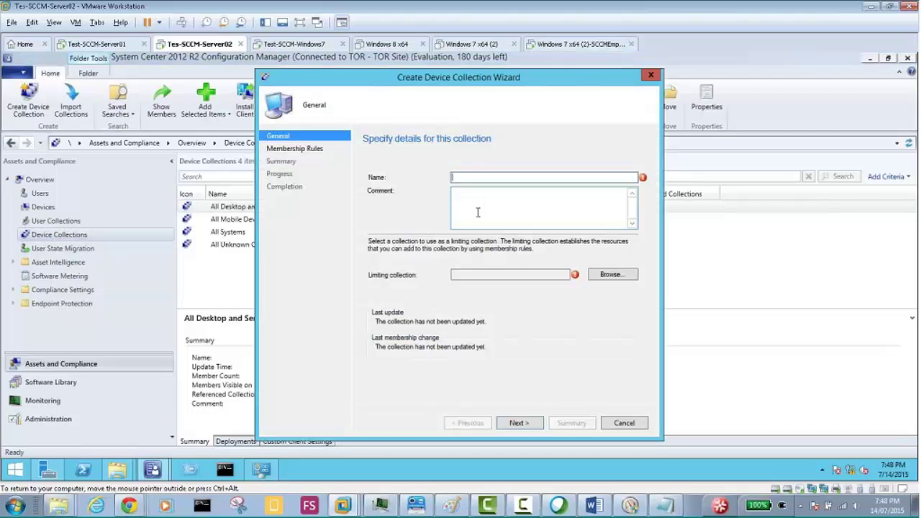
pyautogui.write('CapturedOS_')
pyautogui.write('Collection')
pyautogui.click(609, 275)
pyautogui.click(434, 189)
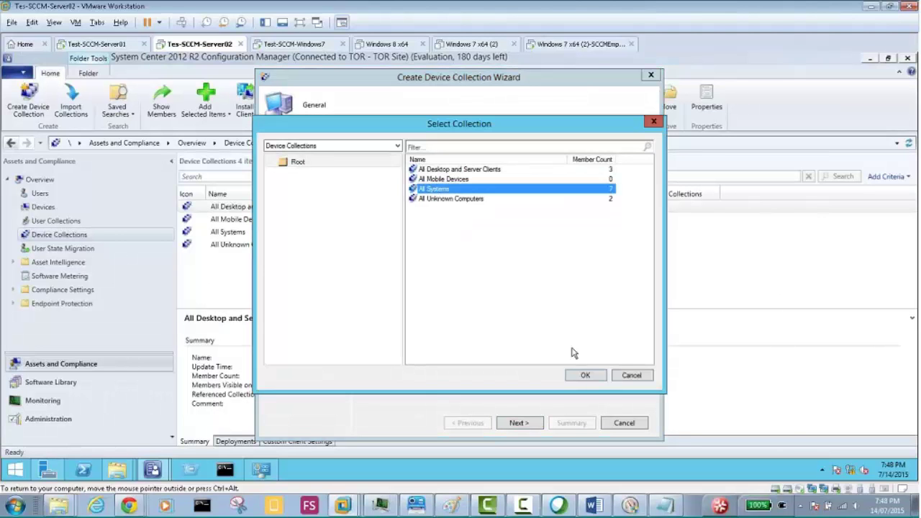
pyautogui.click(586, 376)
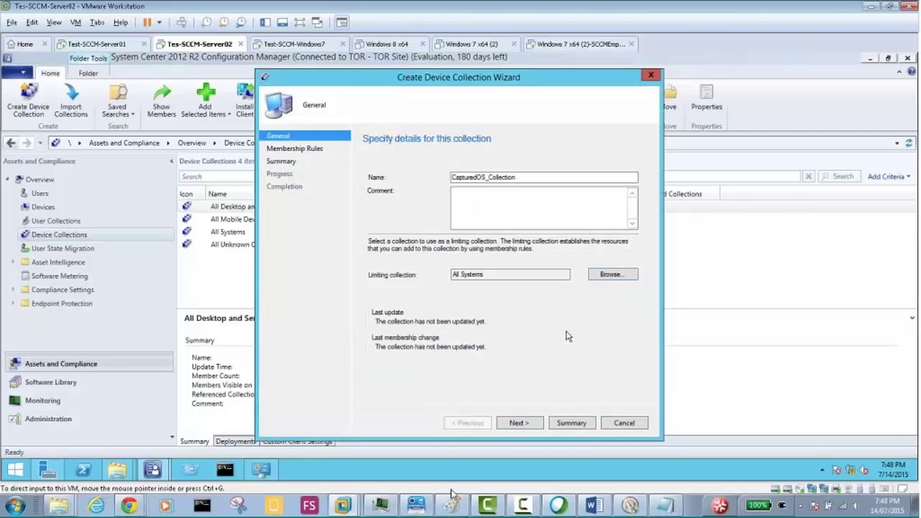
pyautogui.click(129, 506)
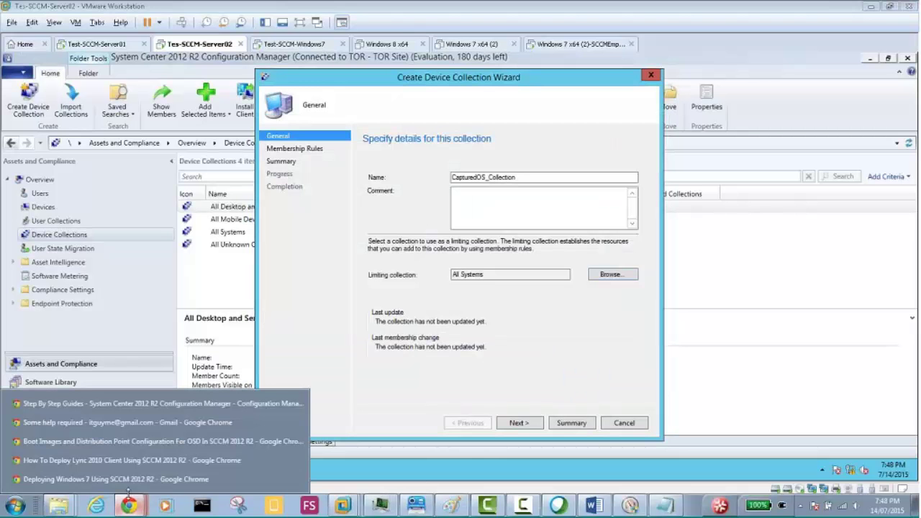
pyautogui.click(65, 478)
pyautogui.scroll(4, 11, 292)
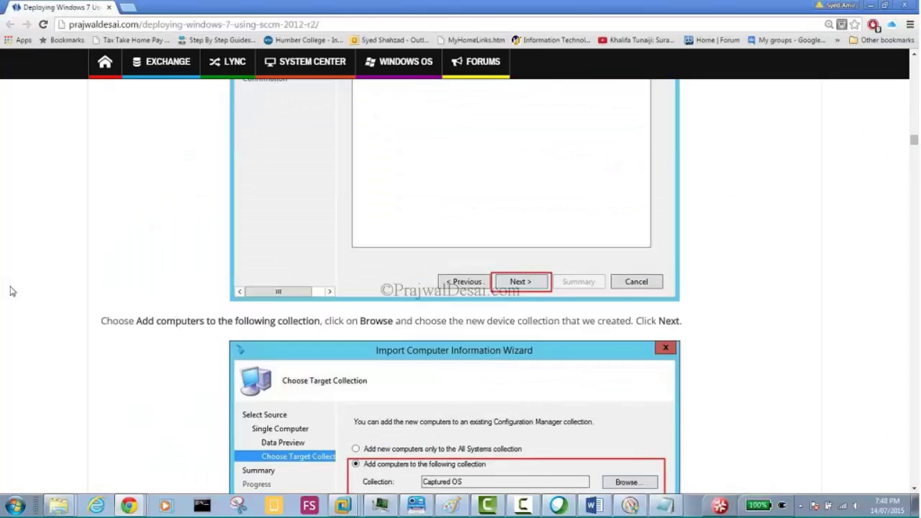
pyautogui.scroll(8, 10, 292)
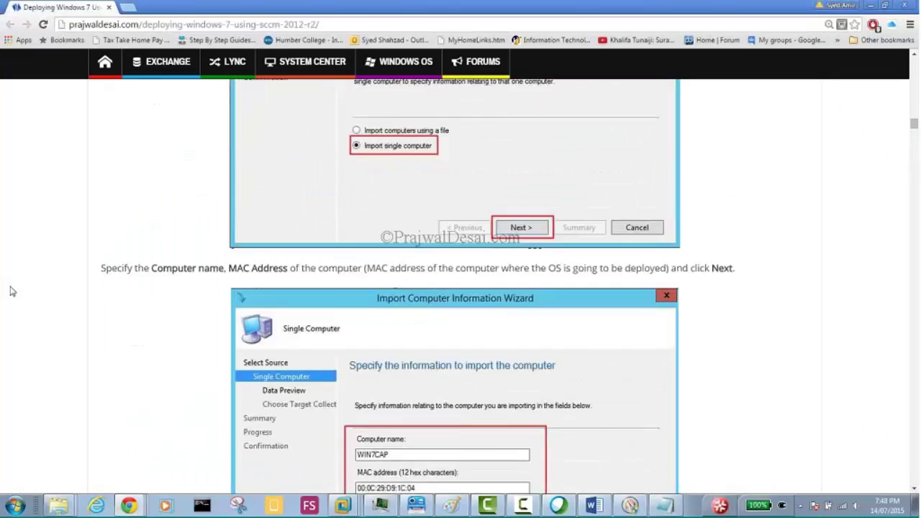
pyautogui.scroll(10, 11, 292)
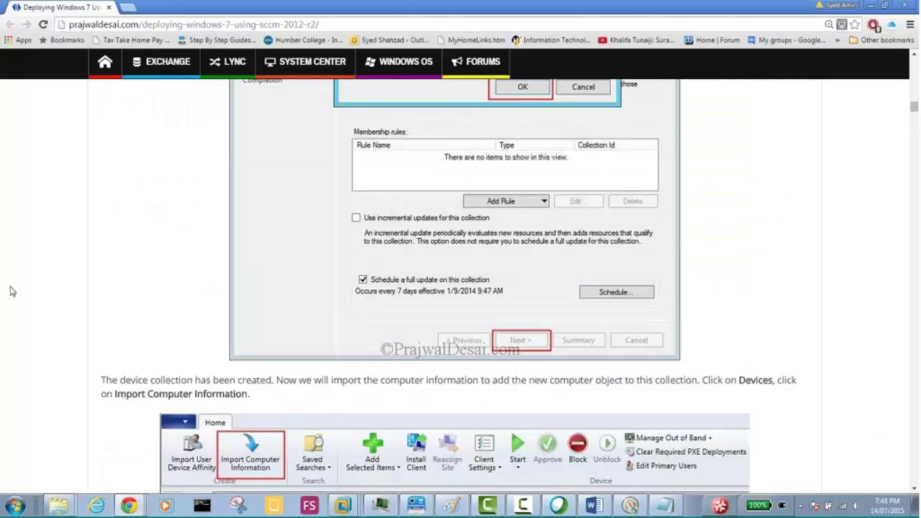
pyautogui.scroll(10, 11, 292)
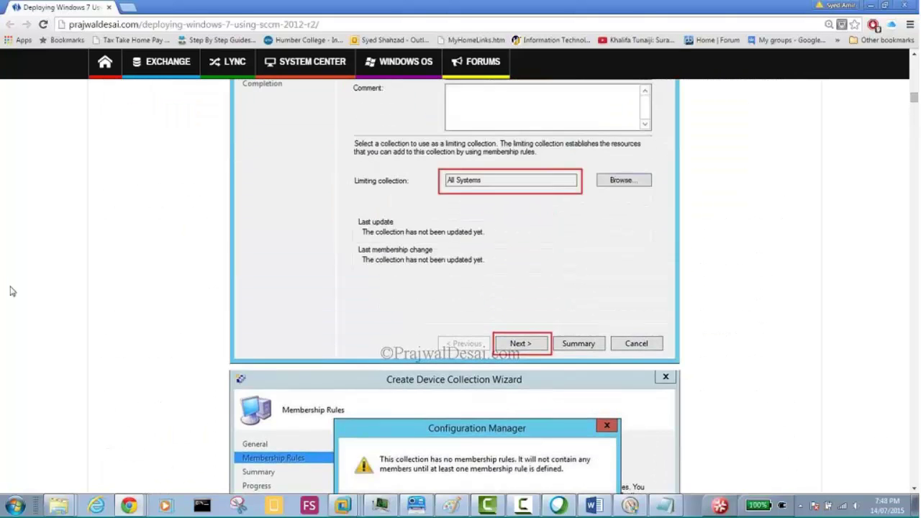
pyautogui.scroll(2, 11, 292)
pyautogui.scroll(-5, 10, 291)
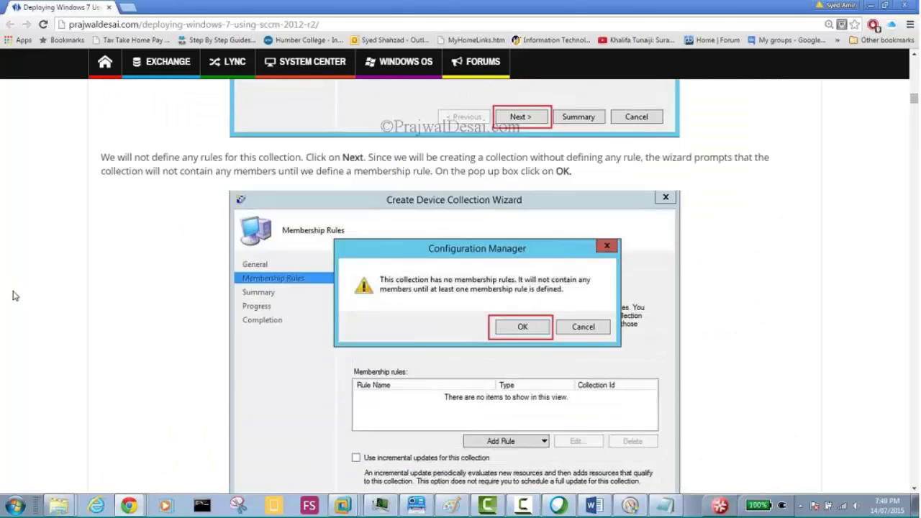
pyautogui.scroll(-7, 13, 295)
pyautogui.scroll(3, 12, 296)
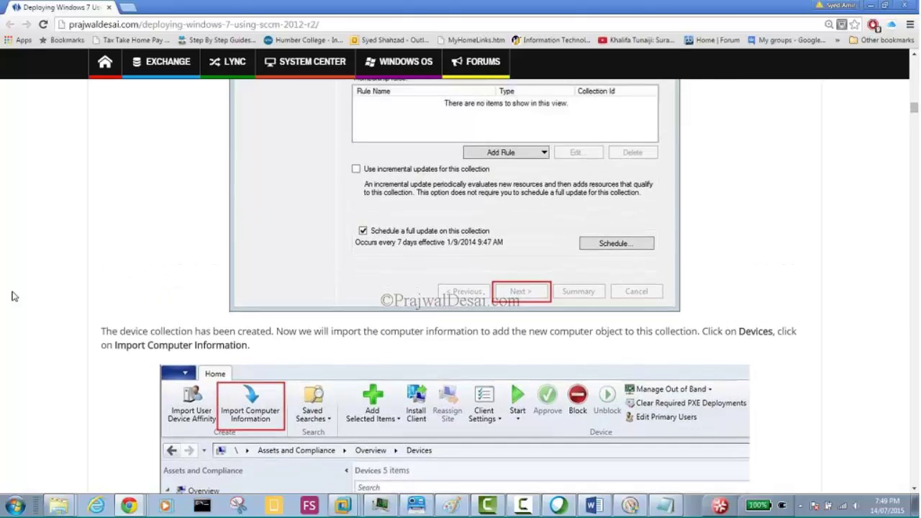
pyautogui.scroll(-6, 11, 295)
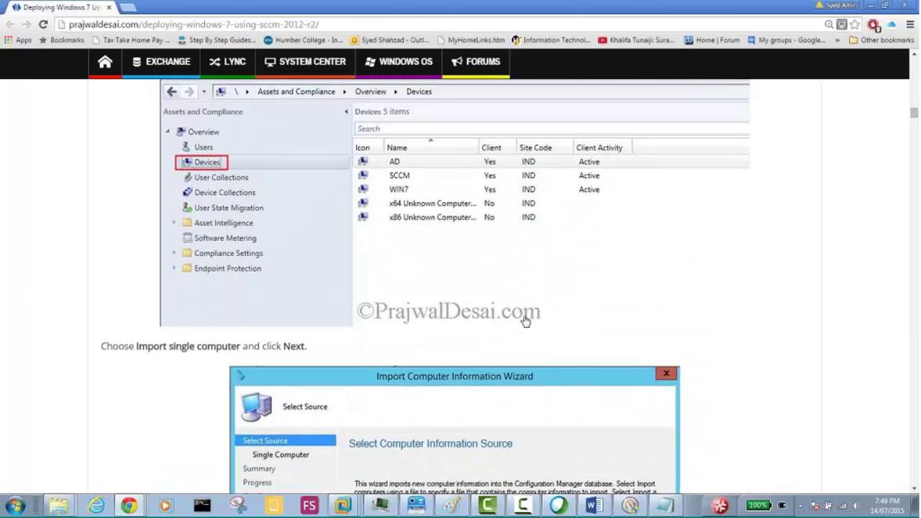
pyautogui.moveTo(343, 506)
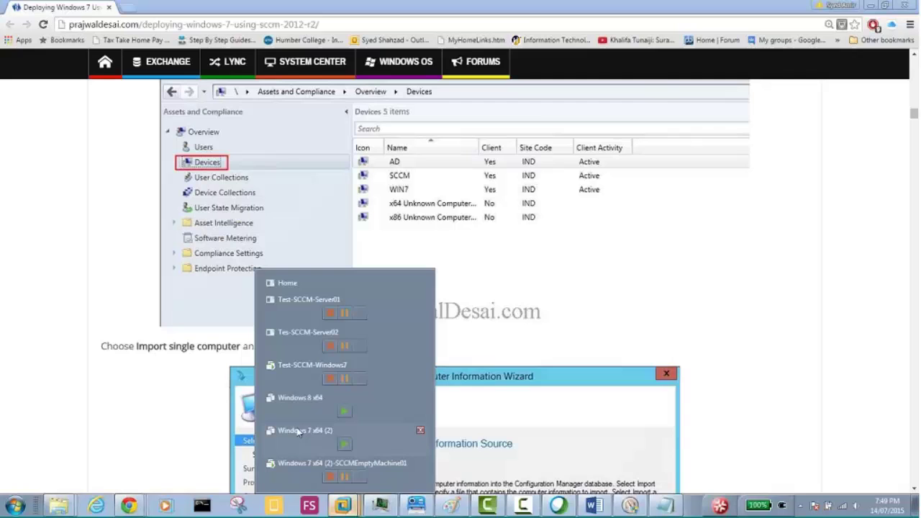
pyautogui.click(270, 349)
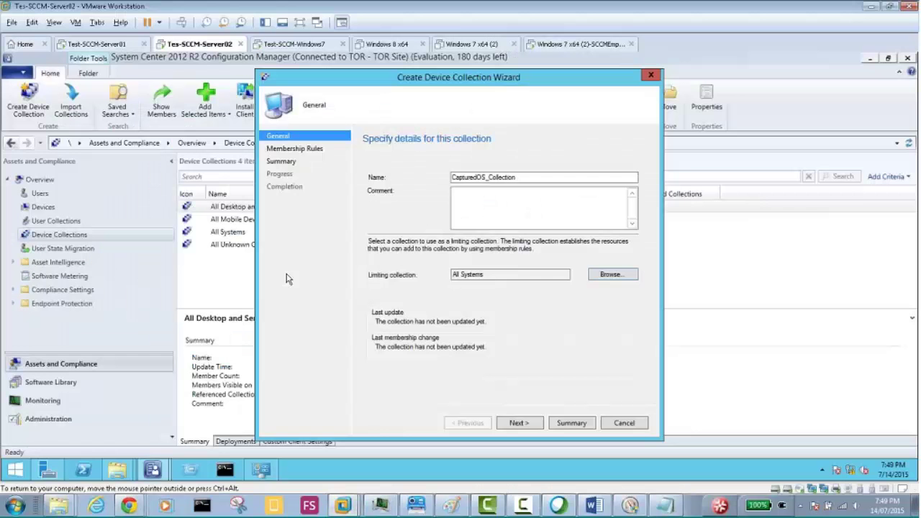
# Step: Try adding a Direct Rule membership rule, then cancel and discard it
pyautogui.click(519, 423)
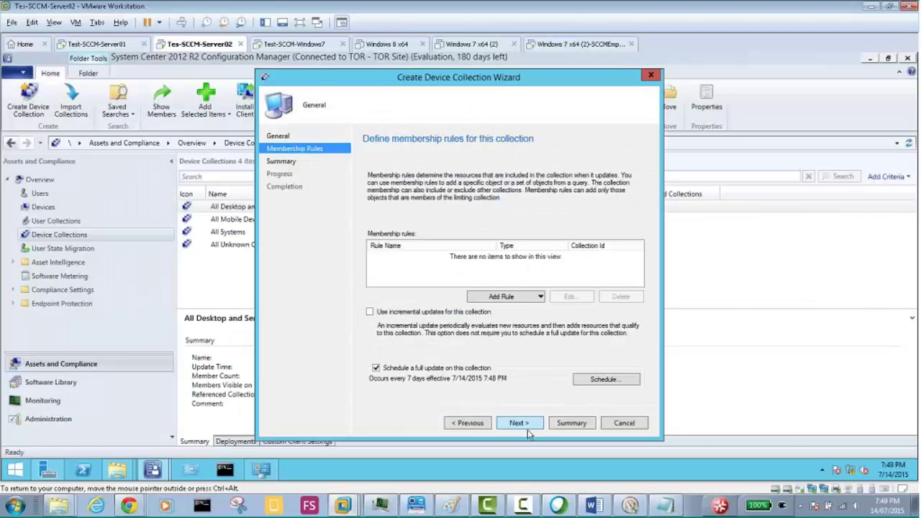
pyautogui.click(540, 297)
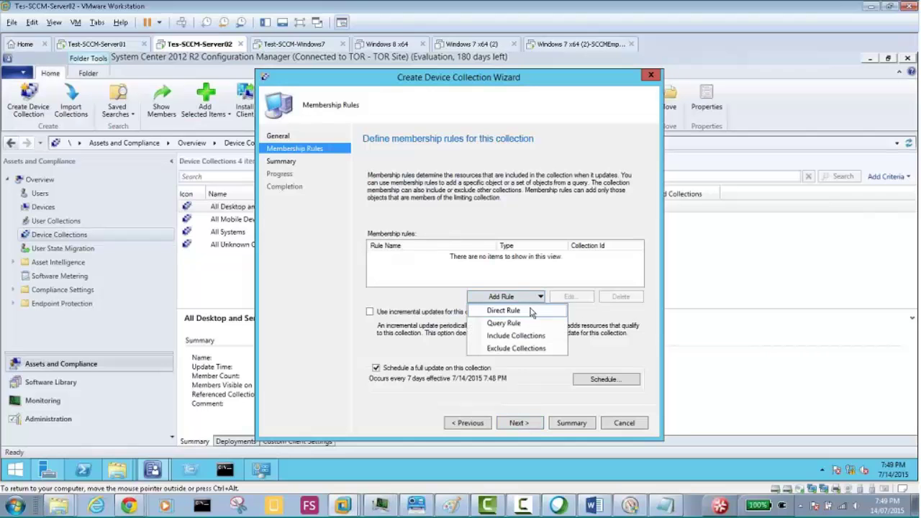
pyautogui.click(532, 312)
pyautogui.click(526, 425)
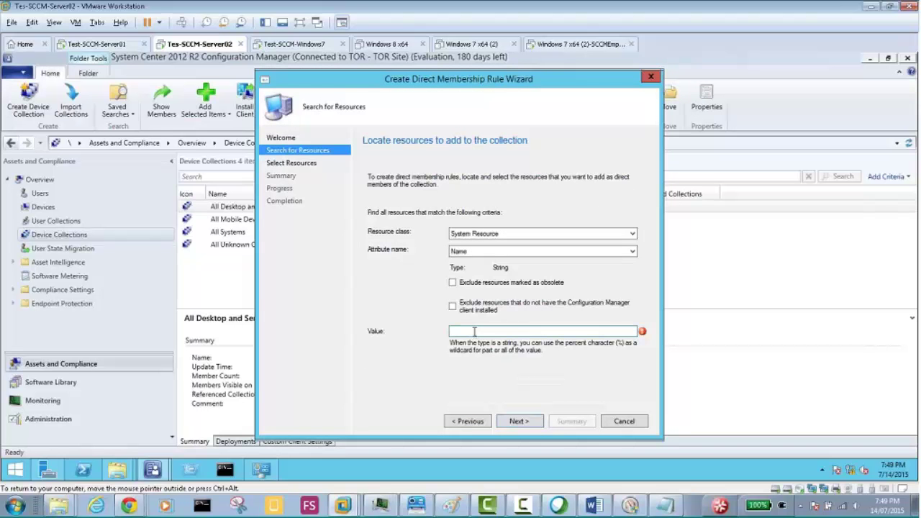
pyautogui.click(468, 422)
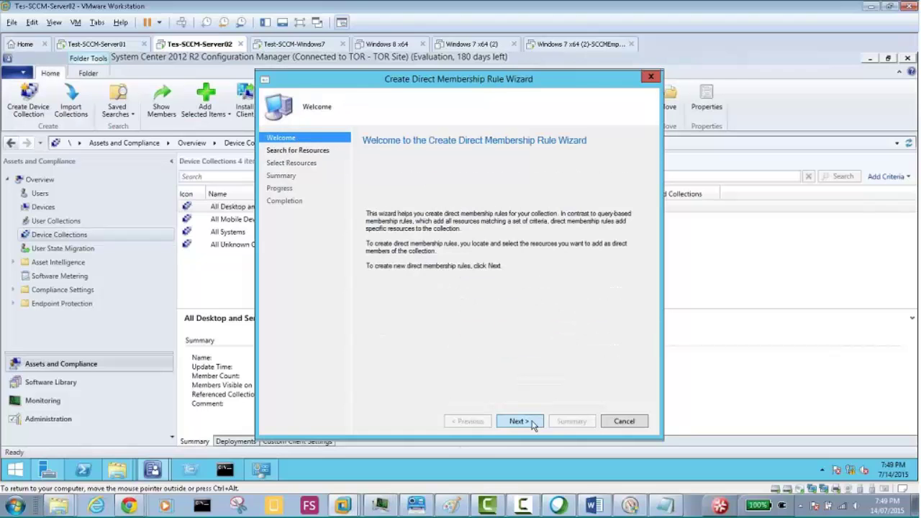
pyautogui.click(622, 422)
pyautogui.click(480, 302)
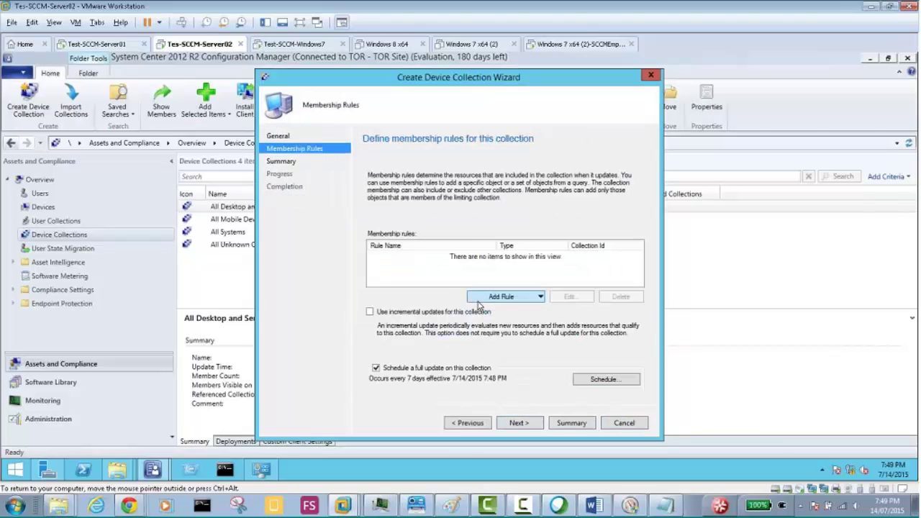
# Step: Skip membership rules, accept the warning, and complete the collection wizard
pyautogui.click(520, 424)
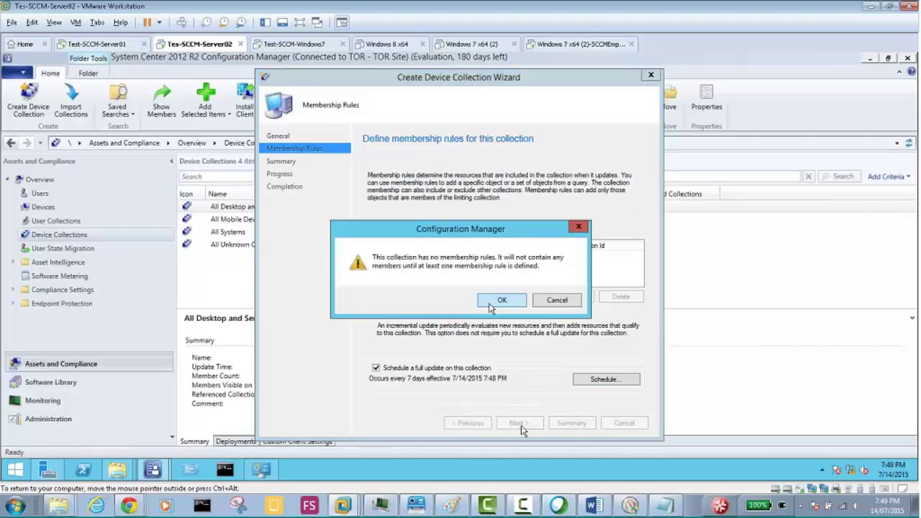
pyautogui.click(491, 305)
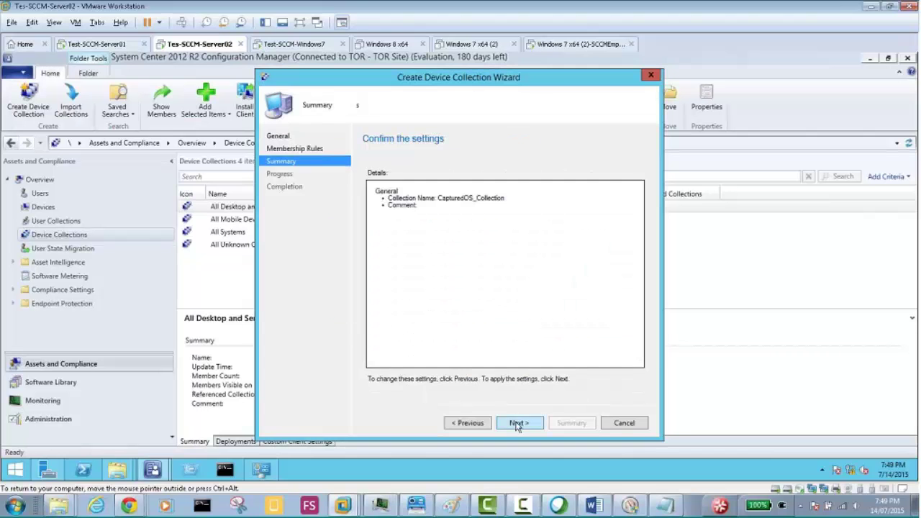
pyautogui.click(516, 424)
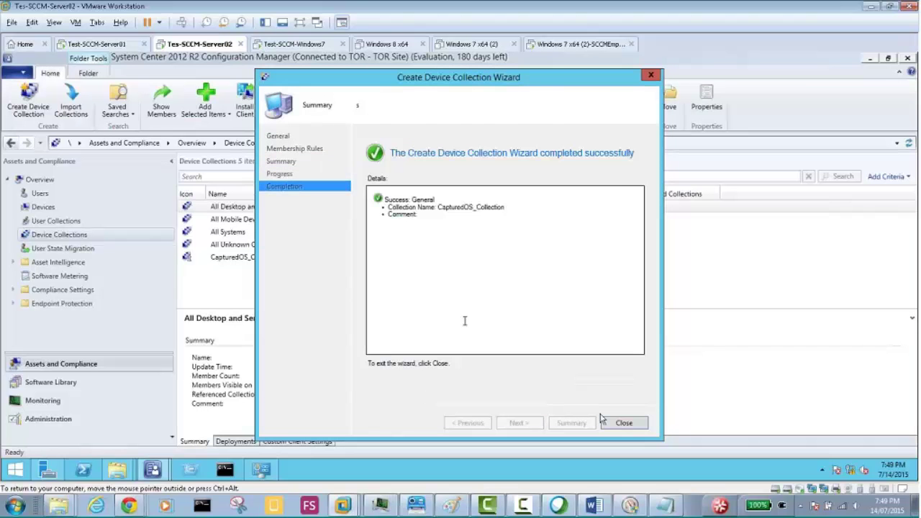
pyautogui.click(603, 422)
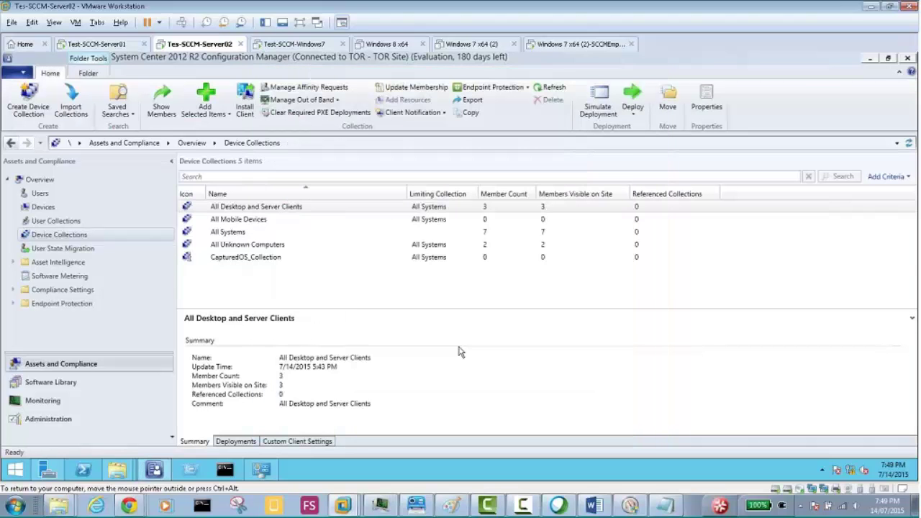
# Step: Start a single-computer import from the Devices node
pyautogui.click(248, 257)
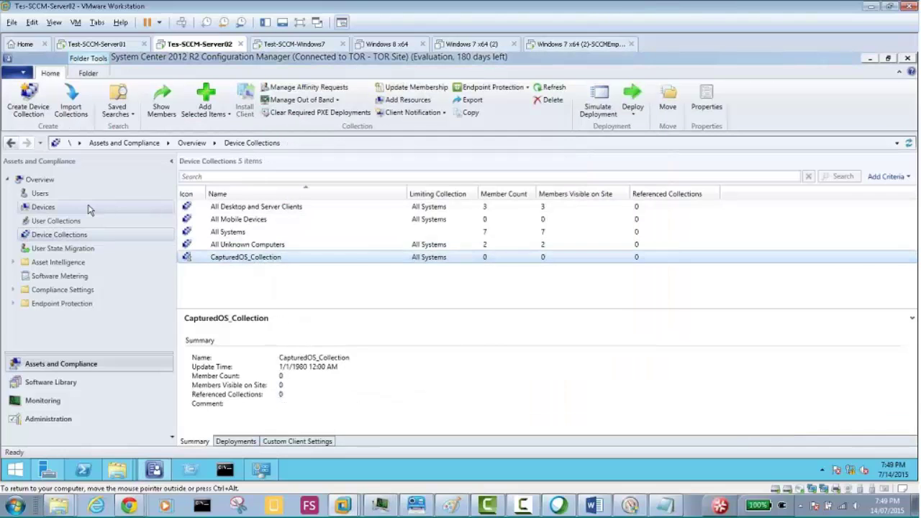
pyautogui.rightClick(43, 208)
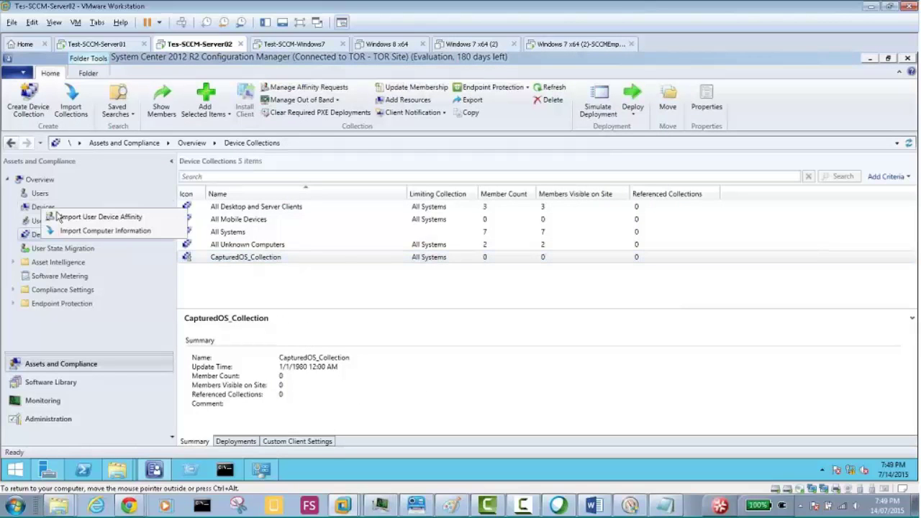
pyautogui.click(91, 231)
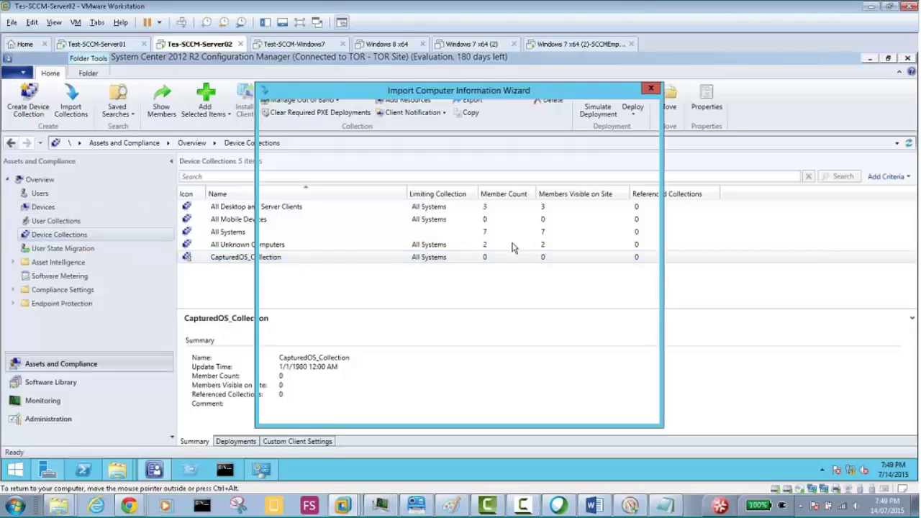
pyautogui.click(395, 263)
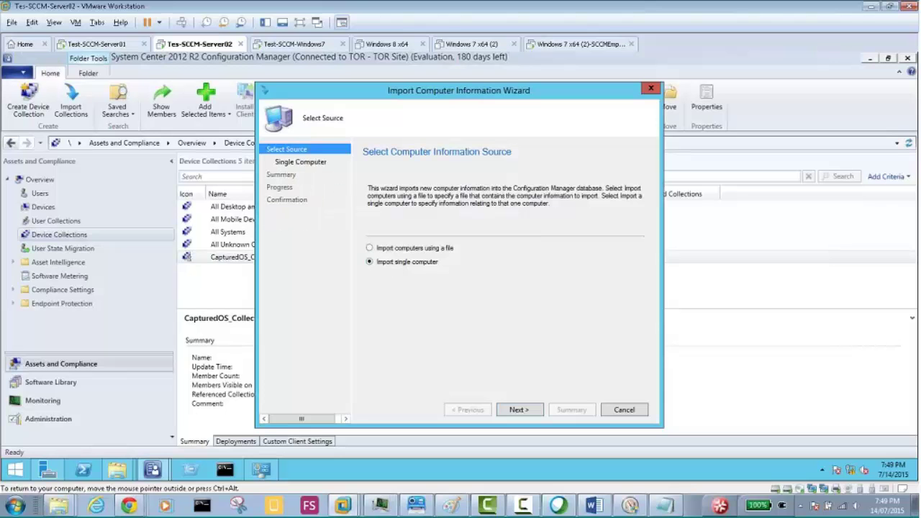
pyautogui.click(517, 409)
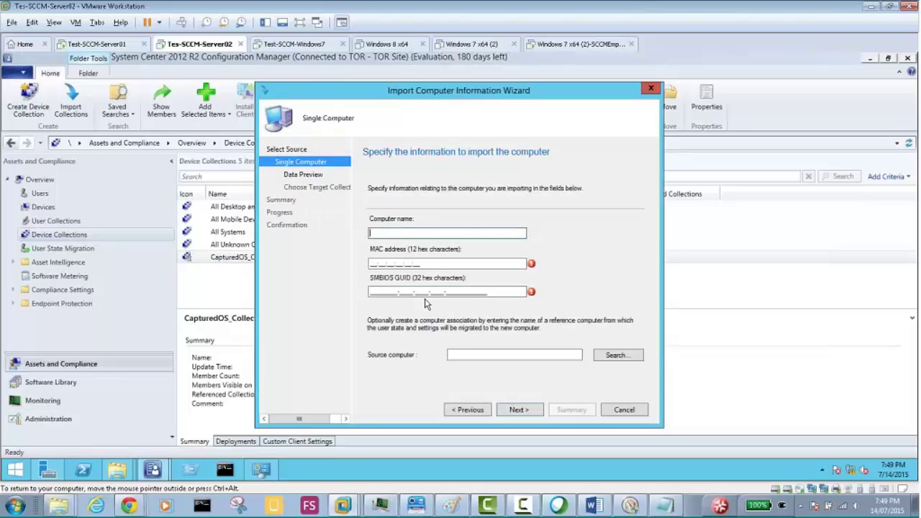
# Step: Enter computer name CapturedOS7 with MAC address 00:0C:29:3C:6F:02
pyautogui.write('CapturedOS7')
pyautogui.click(376, 263)
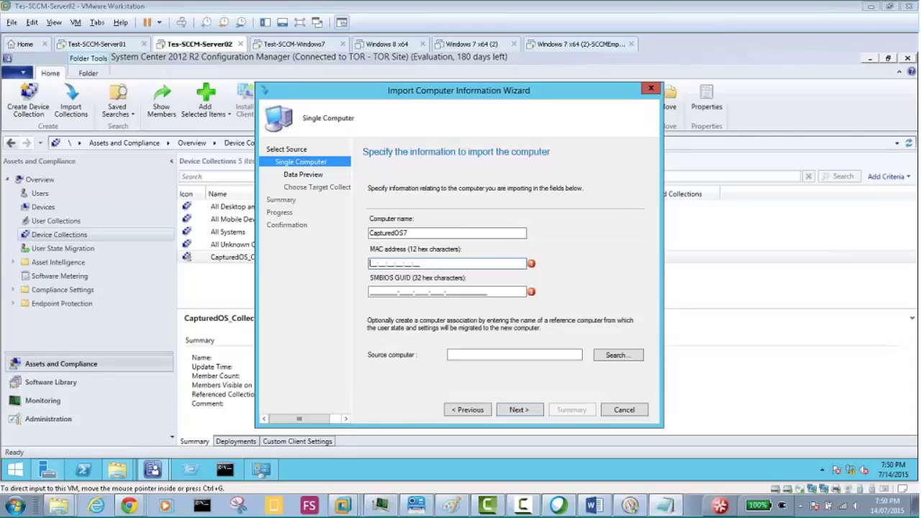
pyautogui.click(371, 265)
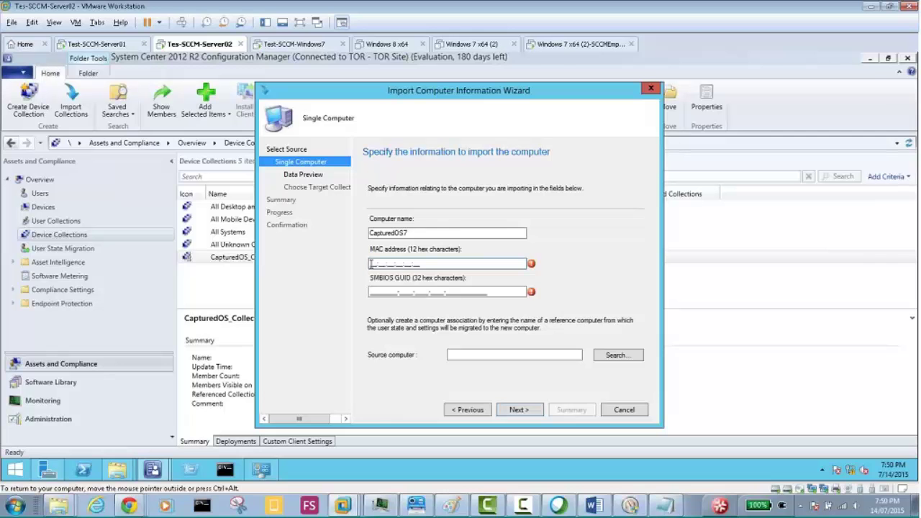
pyautogui.write('00:0C:29:3C:6F:0')
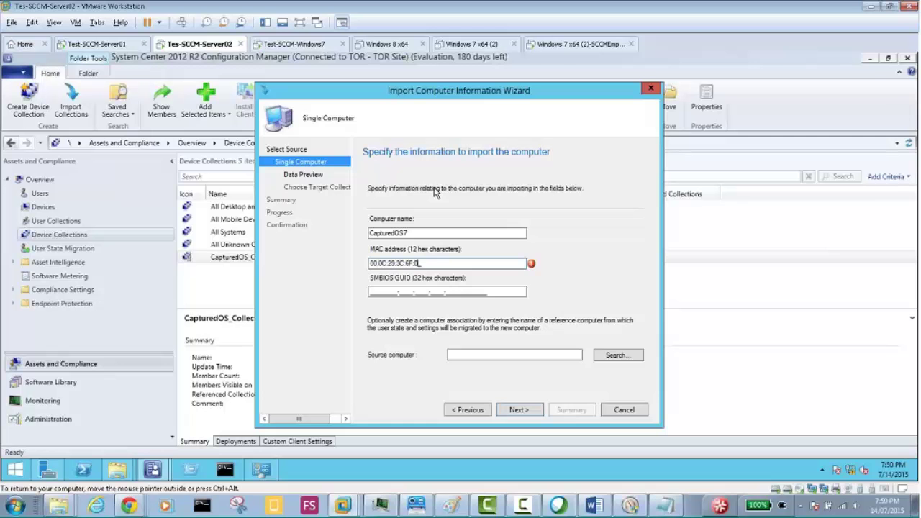
pyautogui.write('2')
# Step: After the data preview, target CapturedOS_Collection and run the import
pyautogui.click(517, 412)
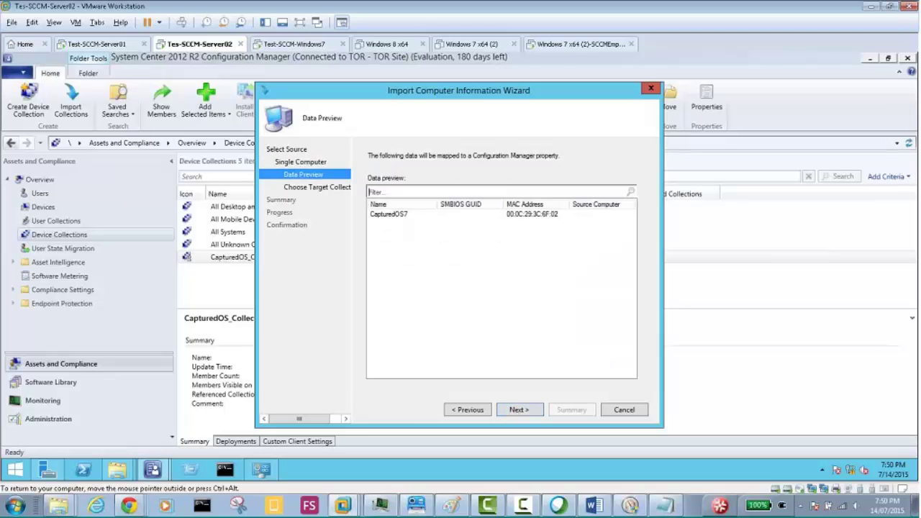
pyautogui.click(392, 216)
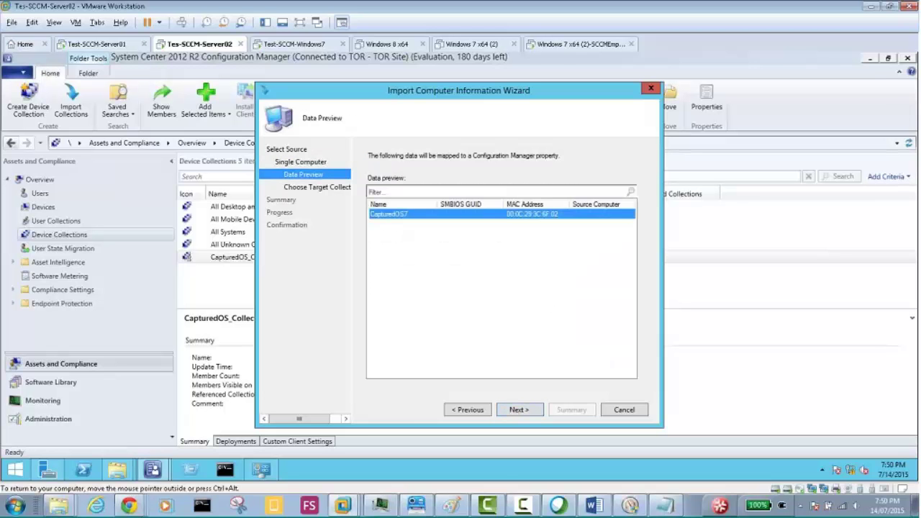
pyautogui.click(521, 414)
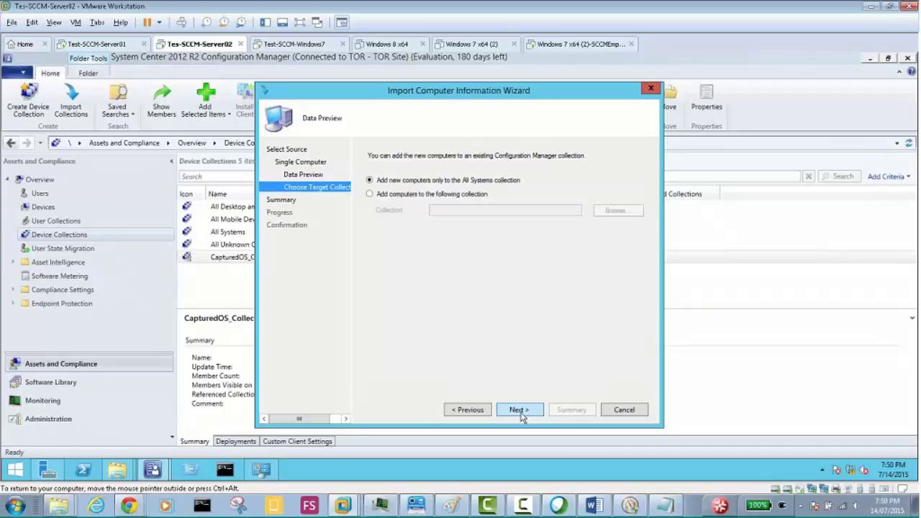
pyautogui.click(424, 195)
pyautogui.click(616, 210)
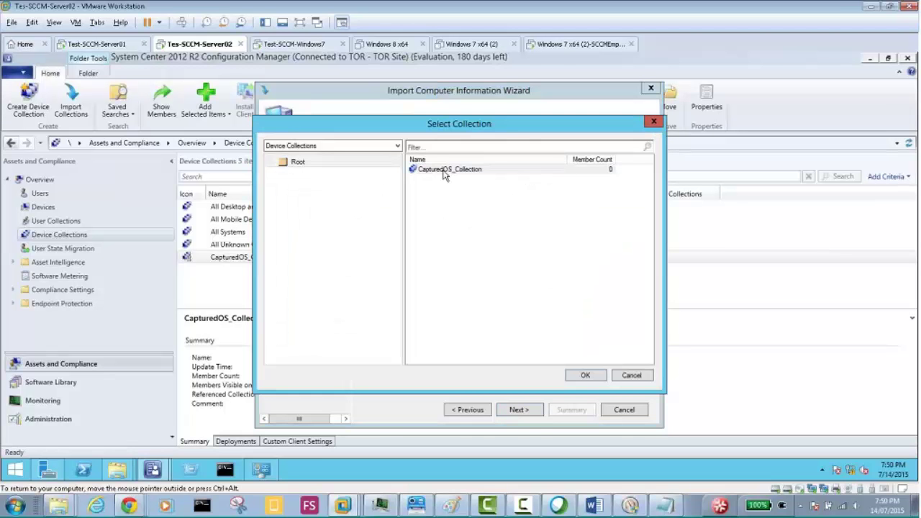
pyautogui.doubleClick(446, 170)
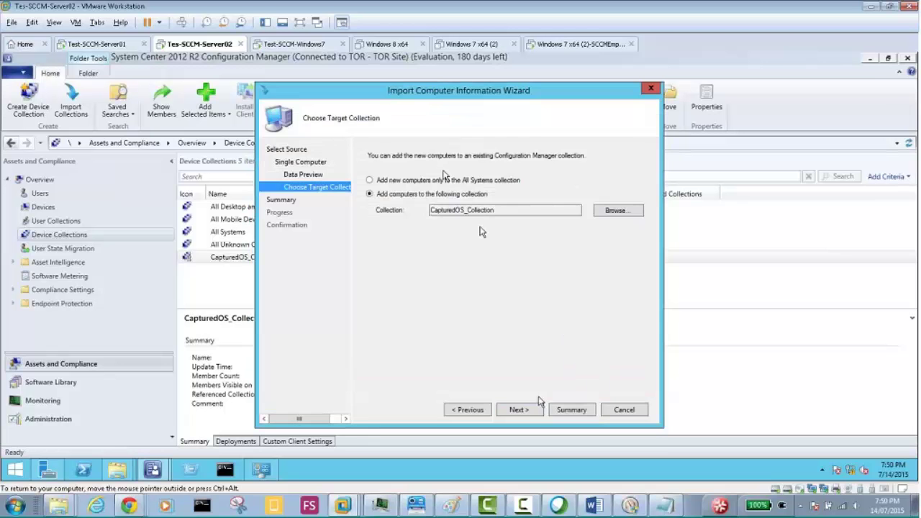
pyautogui.click(528, 411)
pyautogui.click(525, 410)
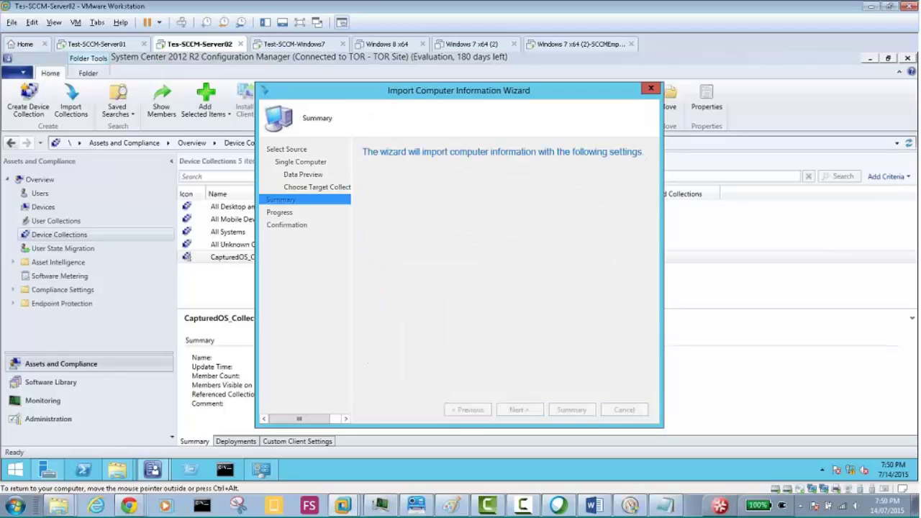
# Step: Close the import wizard and update CapturedOS_Collection's membership
pyautogui.click(623, 409)
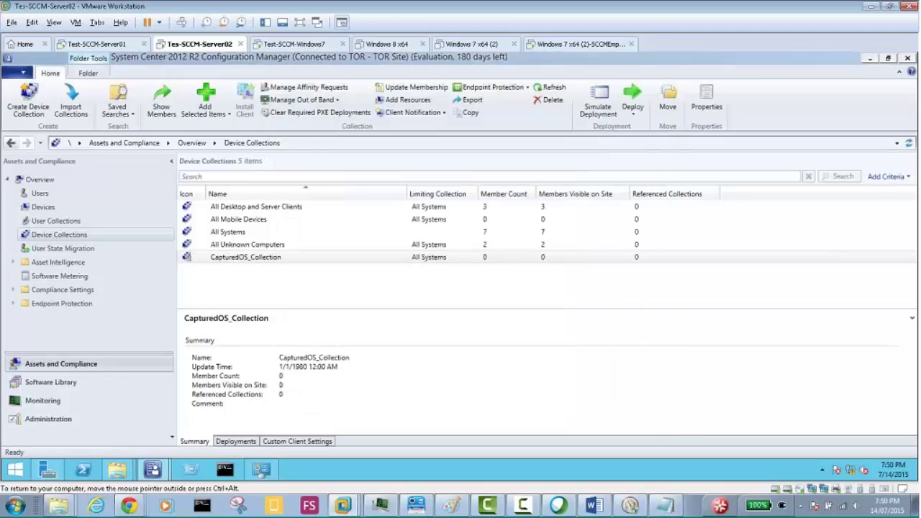
pyautogui.click(269, 258)
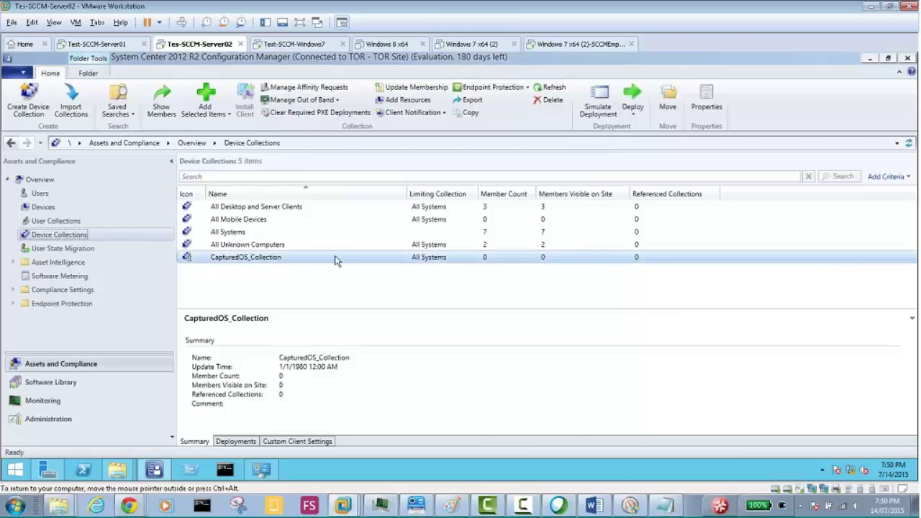
pyautogui.rightClick(238, 258)
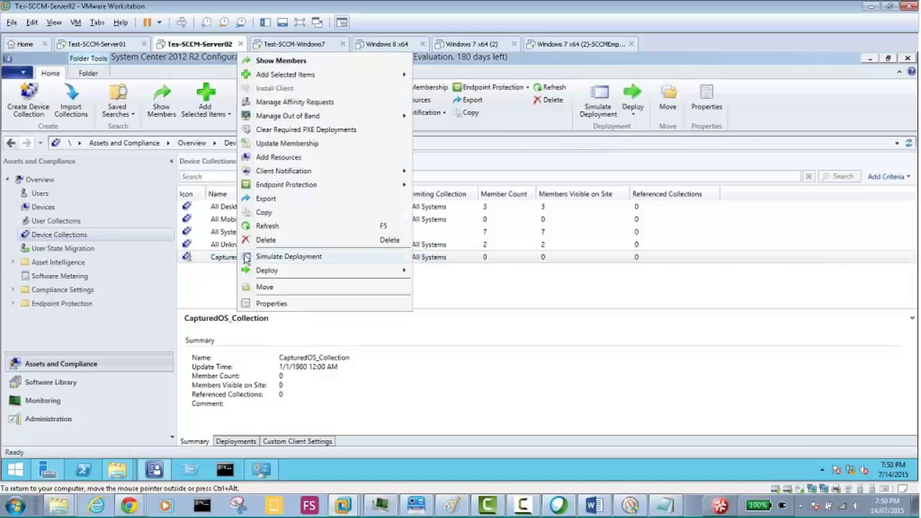
pyautogui.click(288, 143)
pyautogui.click(500, 310)
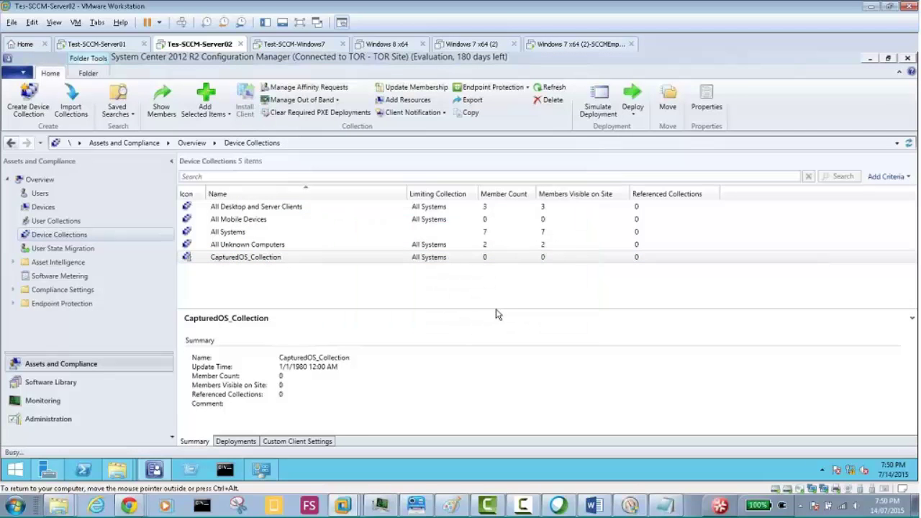
# Step: Update the collection's membership again, then view Devices showing CapturedOS7
pyautogui.click(267, 259)
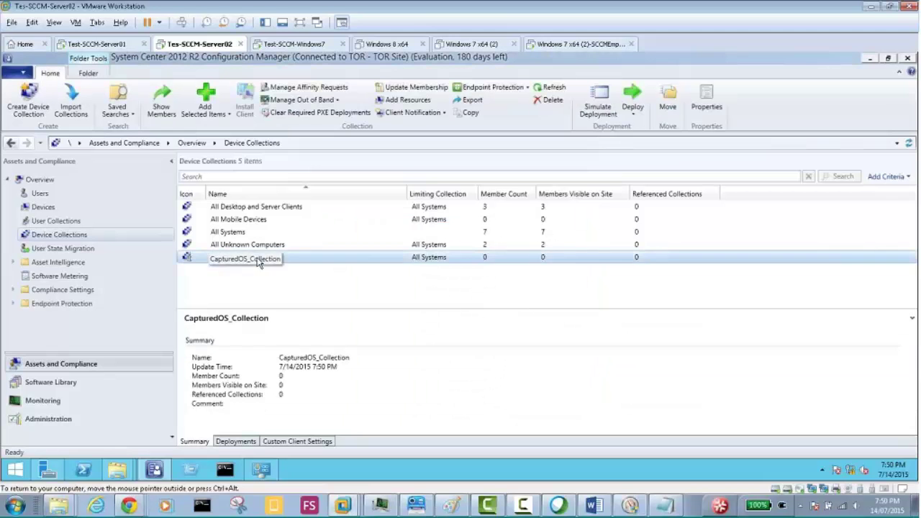
pyautogui.rightClick(259, 260)
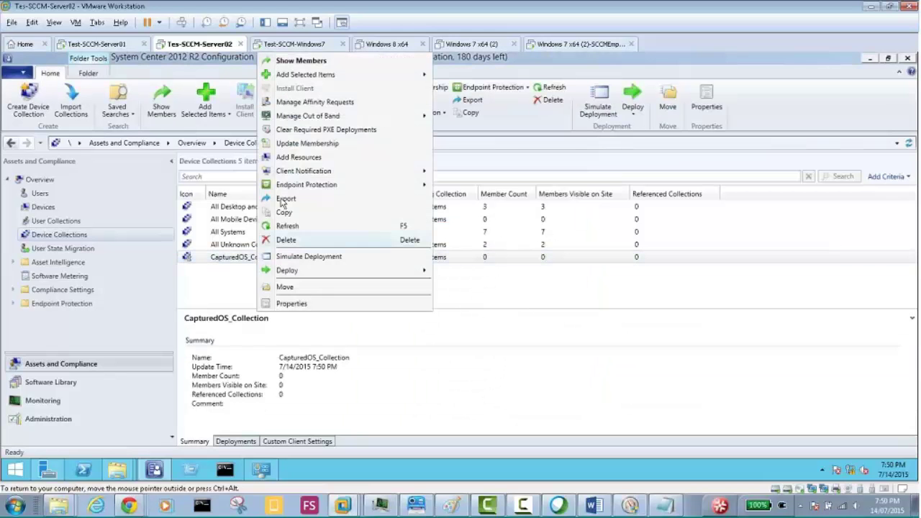
pyautogui.click(295, 146)
pyautogui.click(497, 310)
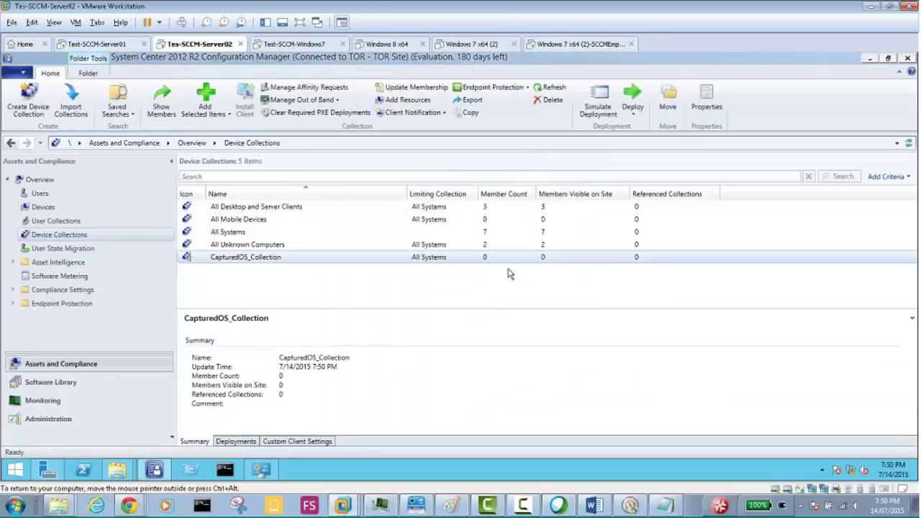
pyautogui.click(242, 257)
pyautogui.click(46, 209)
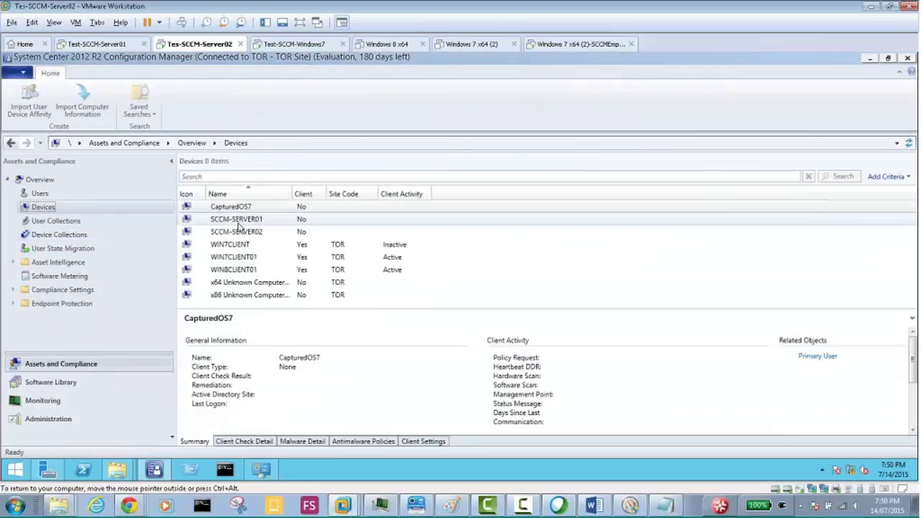
# Step: Check CapturedOS7's details, then update CapturedOS_Collection's membership twice from Device Collections
pyautogui.click(232, 208)
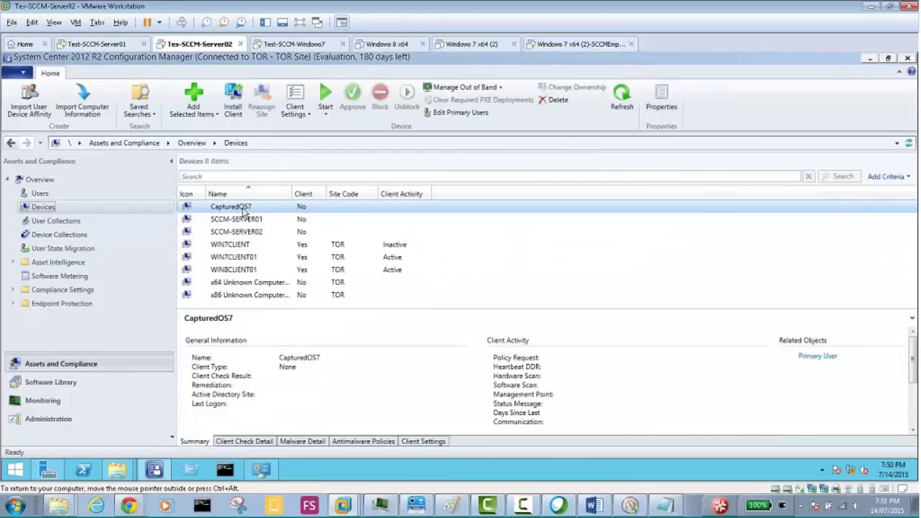
pyautogui.click(48, 237)
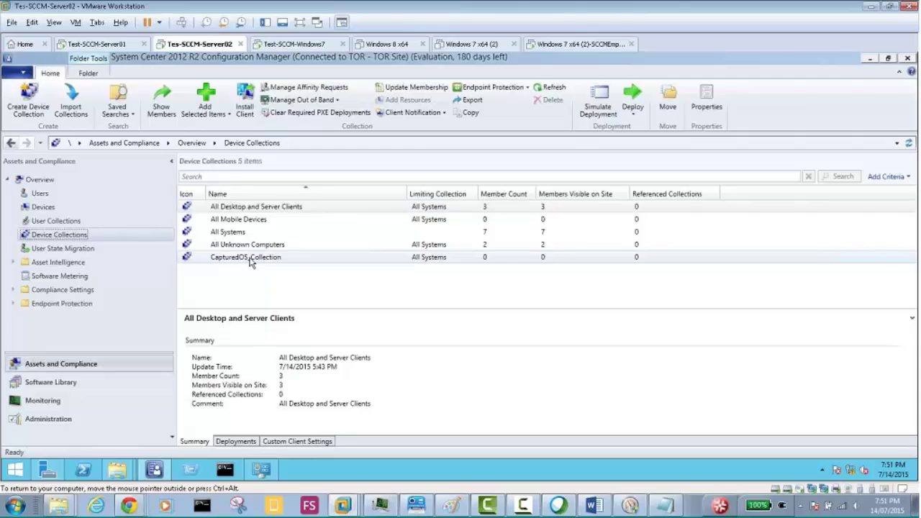
pyautogui.rightClick(250, 263)
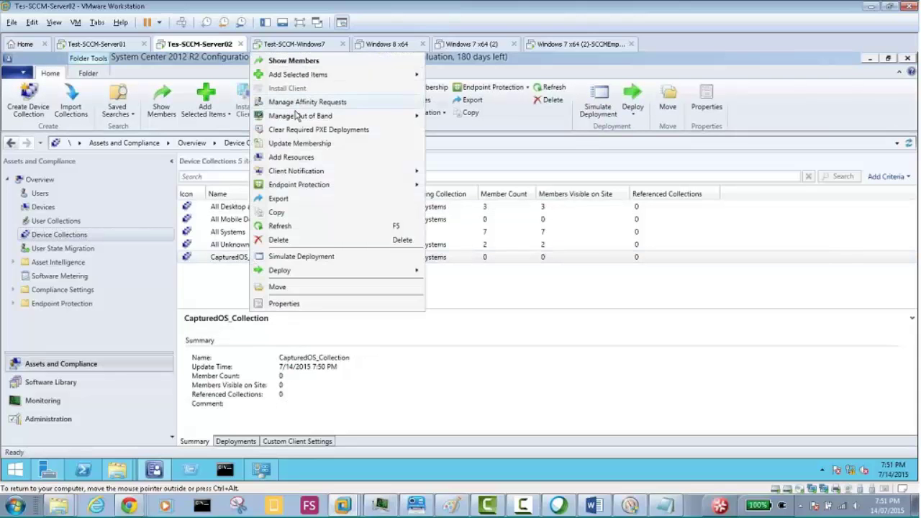
pyautogui.click(297, 144)
pyautogui.click(503, 309)
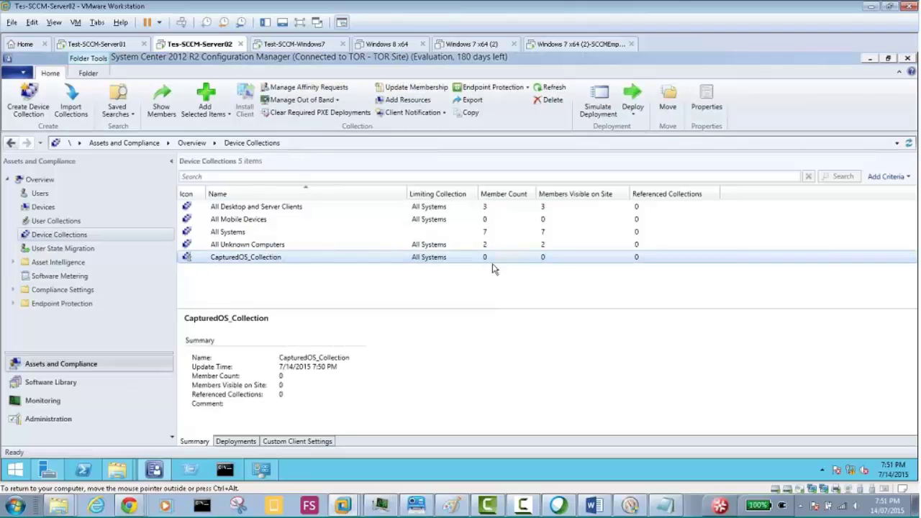
pyautogui.rightClick(241, 259)
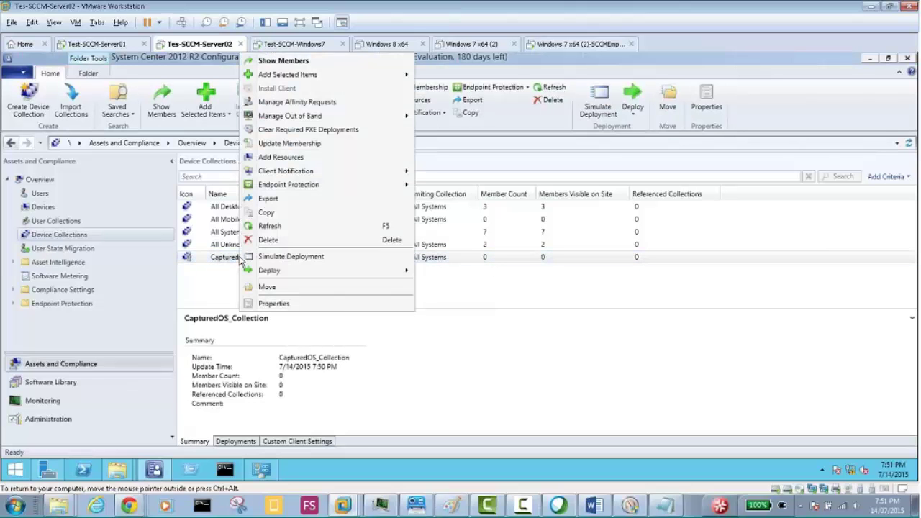
pyautogui.click(273, 146)
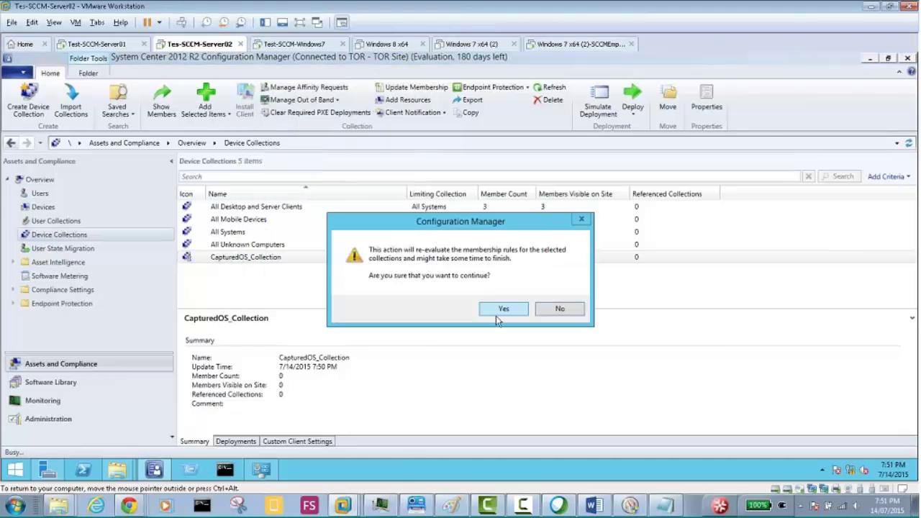
pyautogui.click(496, 309)
# Step: Rerun the membership update twice more; CapturedOS_Collection still shows 0 members
pyautogui.rightClick(241, 257)
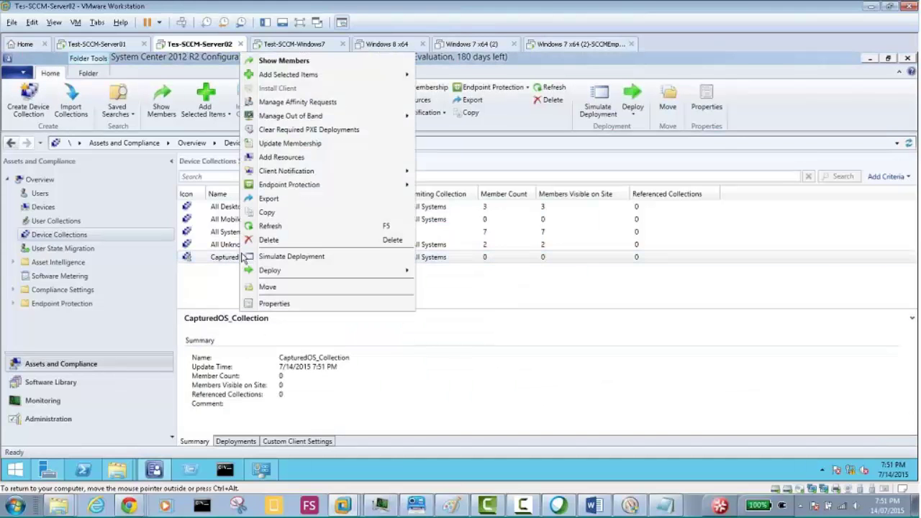
pyautogui.click(284, 143)
pyautogui.click(506, 309)
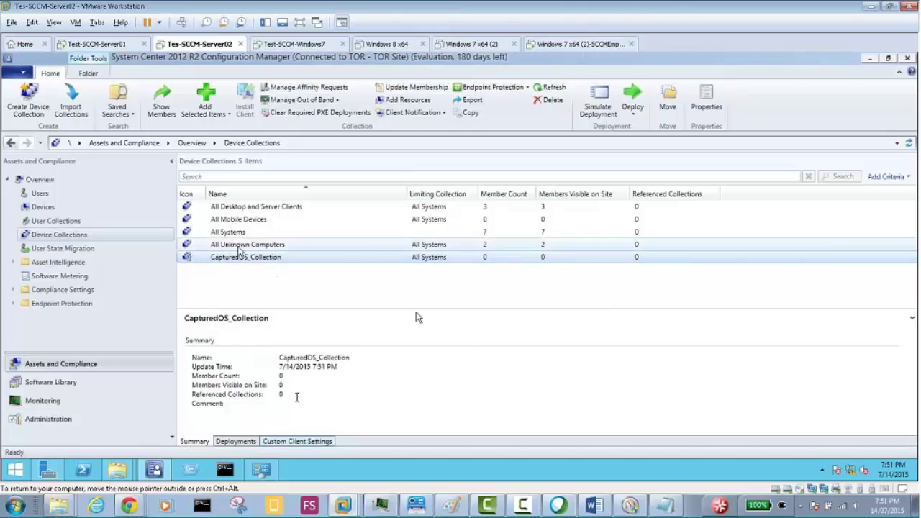
pyautogui.rightClick(239, 255)
pyautogui.click(281, 144)
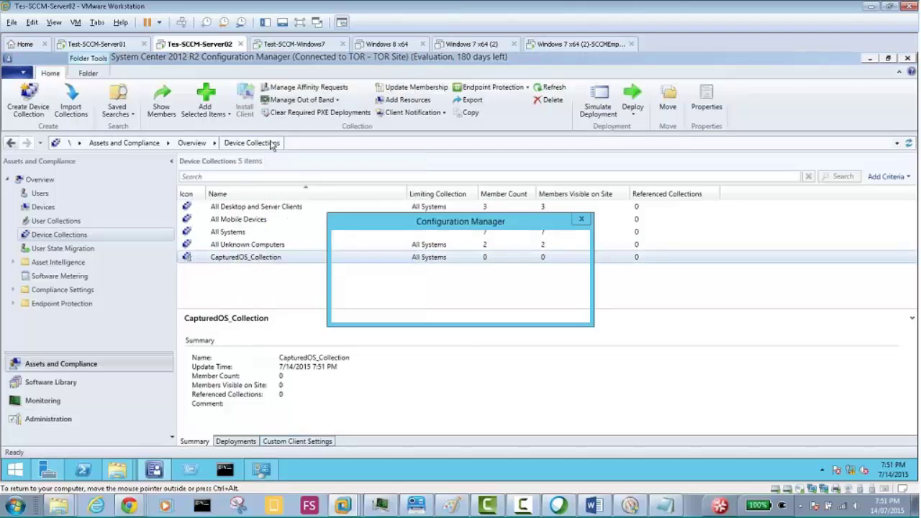
pyautogui.click(494, 313)
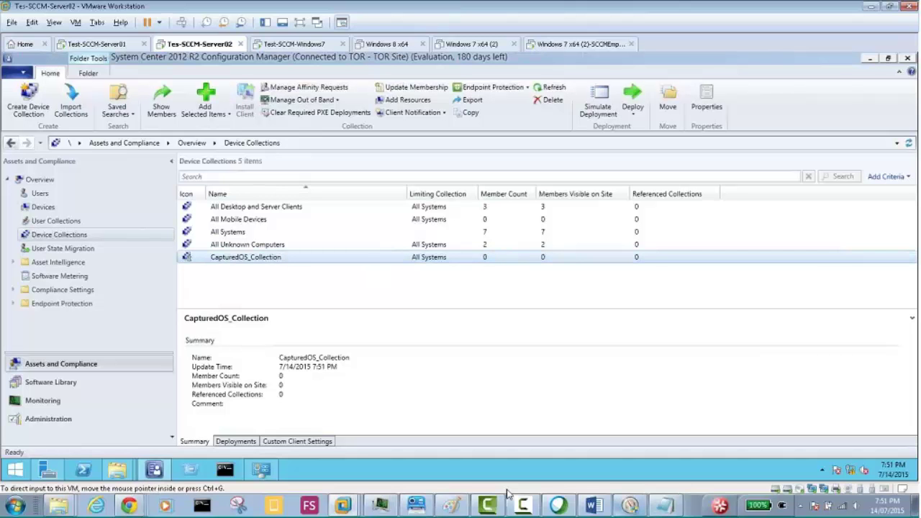
pyautogui.moveTo(128, 506)
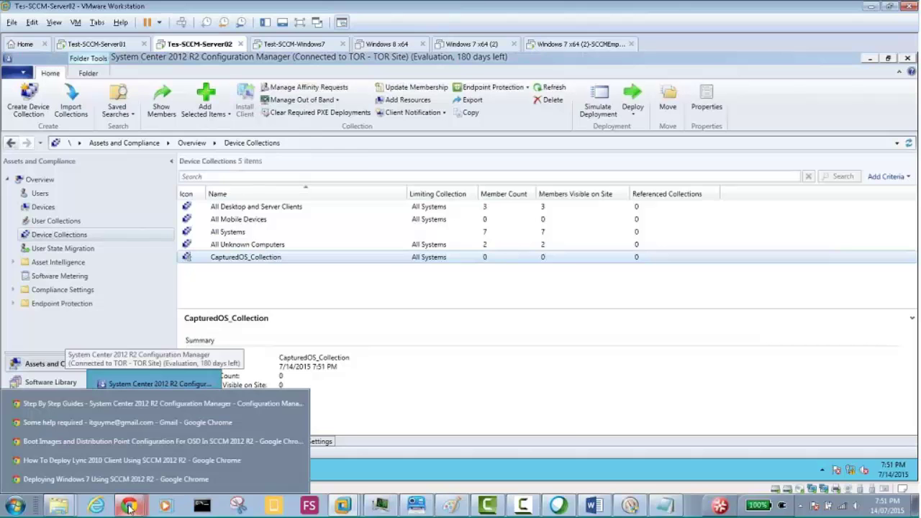
# Step: Scroll the Windows 7 guide to creating an Install an existing image package task sequence
pyautogui.click(115, 479)
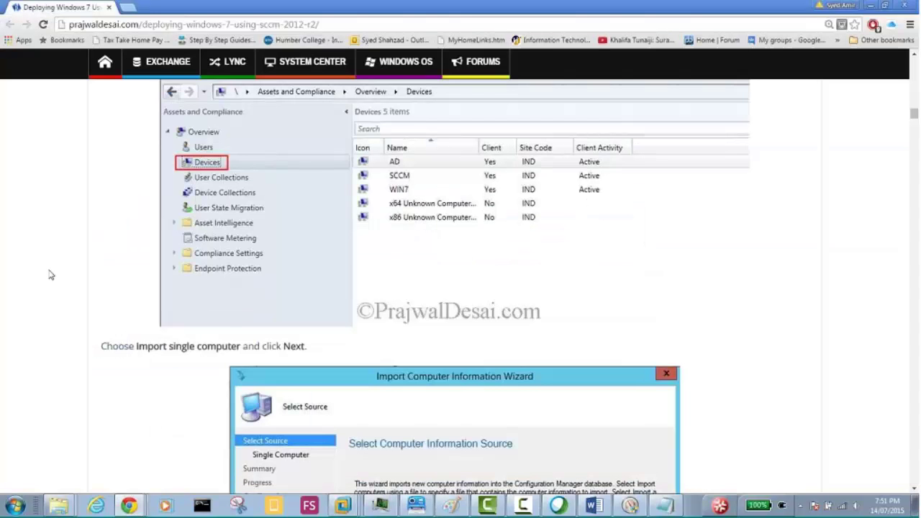
pyautogui.scroll(-15, 26, 263)
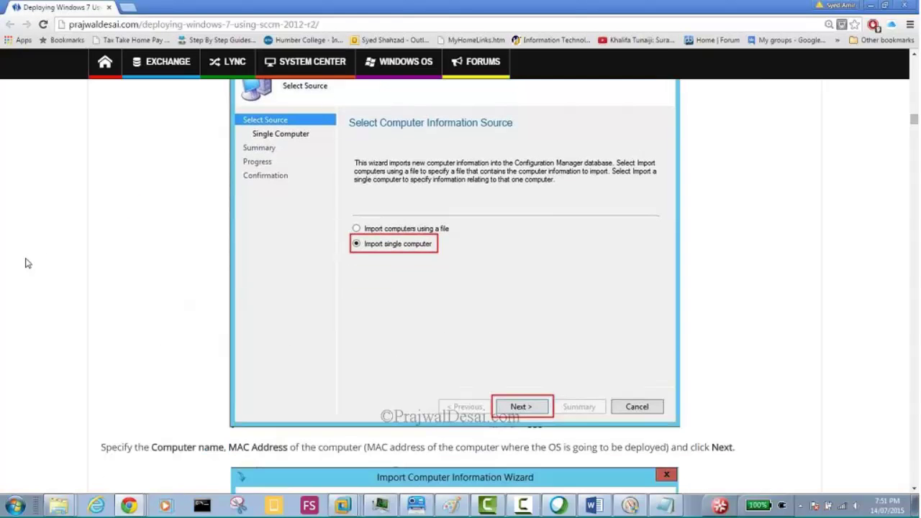
pyautogui.scroll(-10, 26, 270)
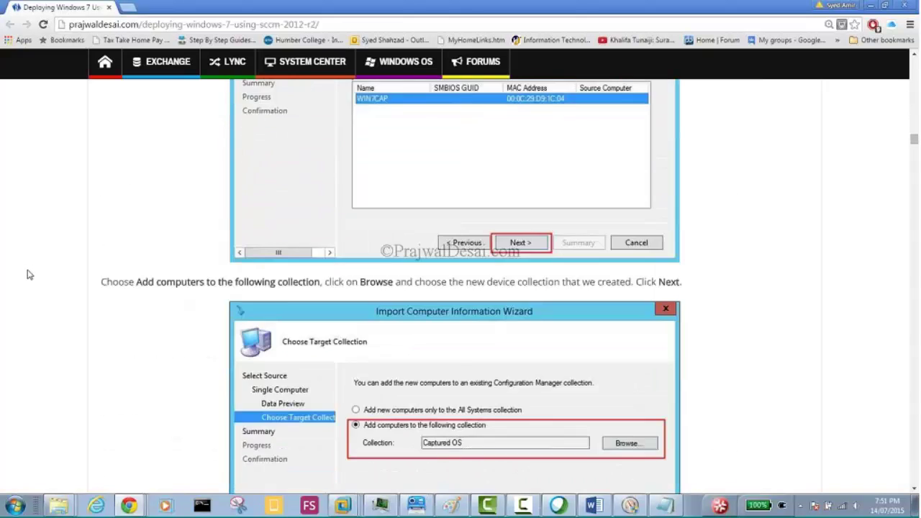
pyautogui.scroll(-10, 27, 276)
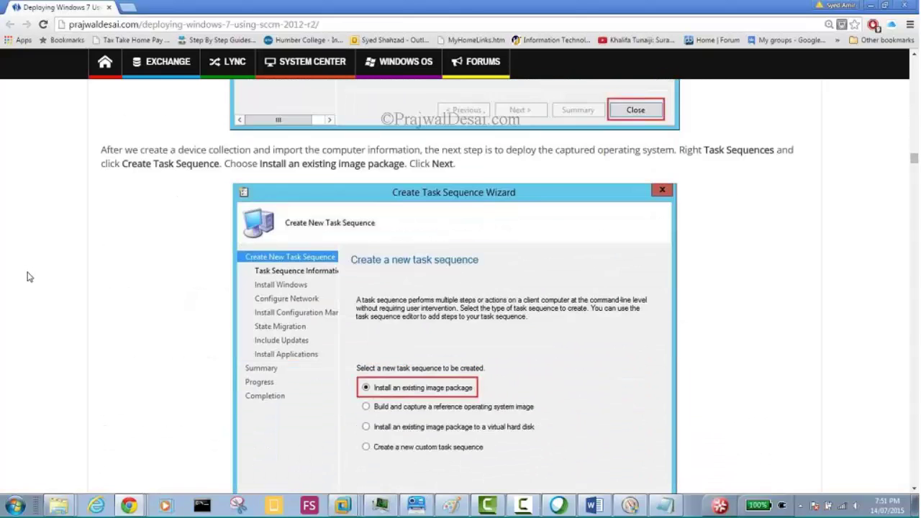
pyautogui.scroll(5, 27, 276)
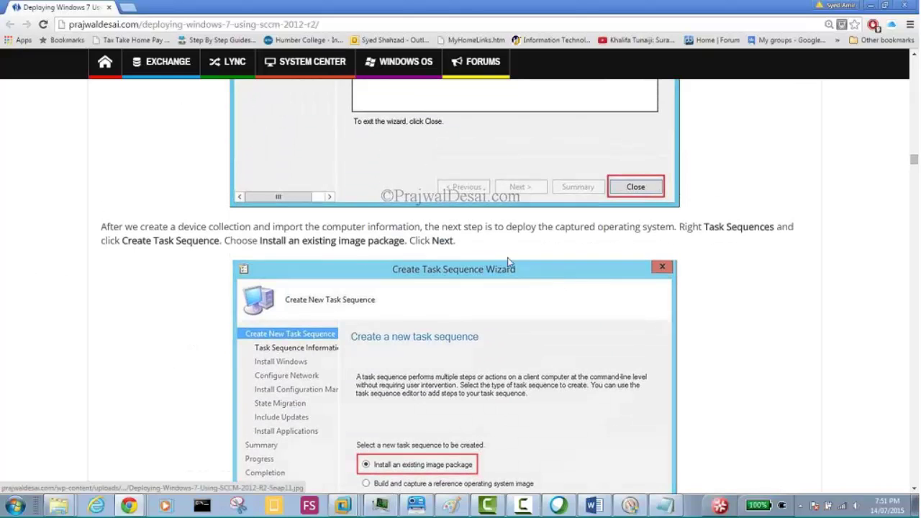
pyautogui.scroll(-2, 36, 290)
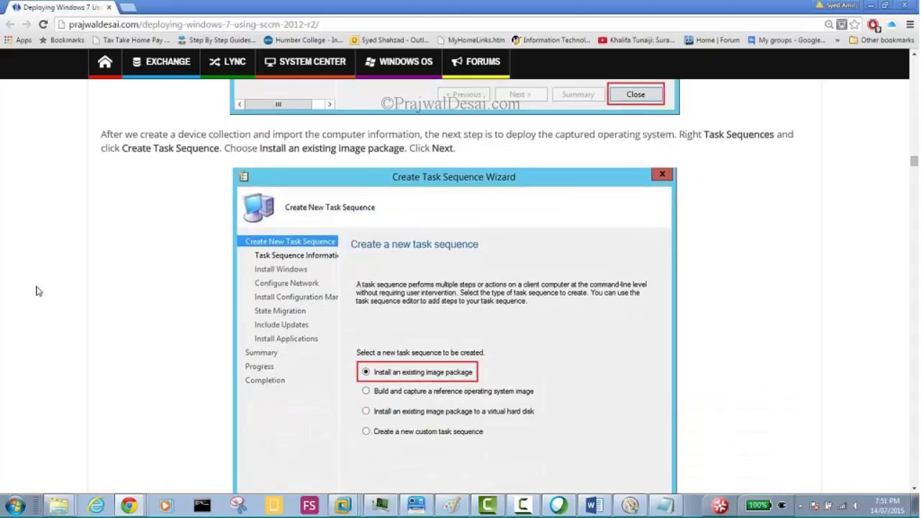
pyautogui.scroll(1, 38, 291)
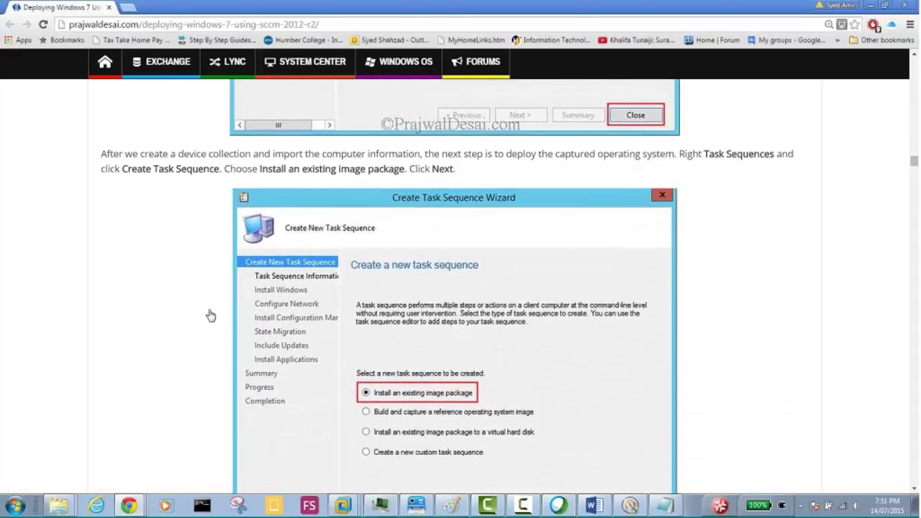
# Step: On Tes-SCCM-Server02, run Update Membership on CapturedOS_Collection and confirm with Yes
pyautogui.moveTo(342, 506)
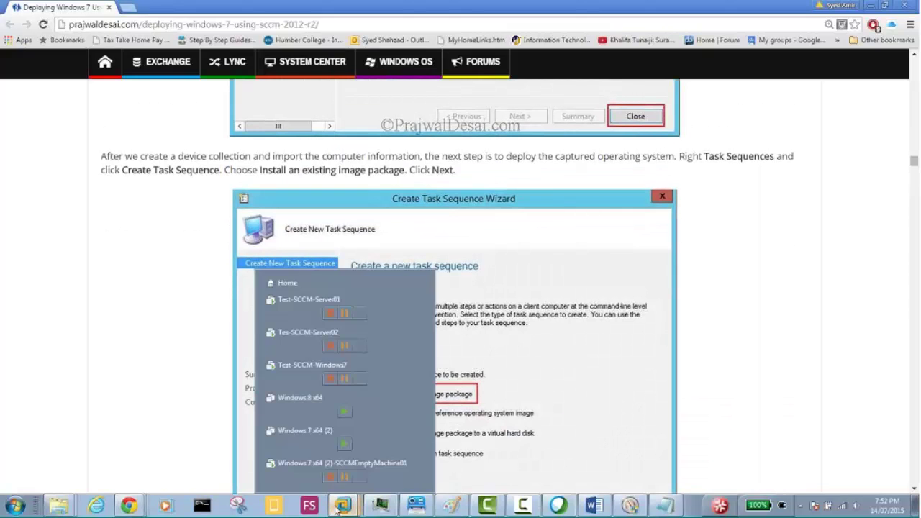
pyautogui.click(302, 333)
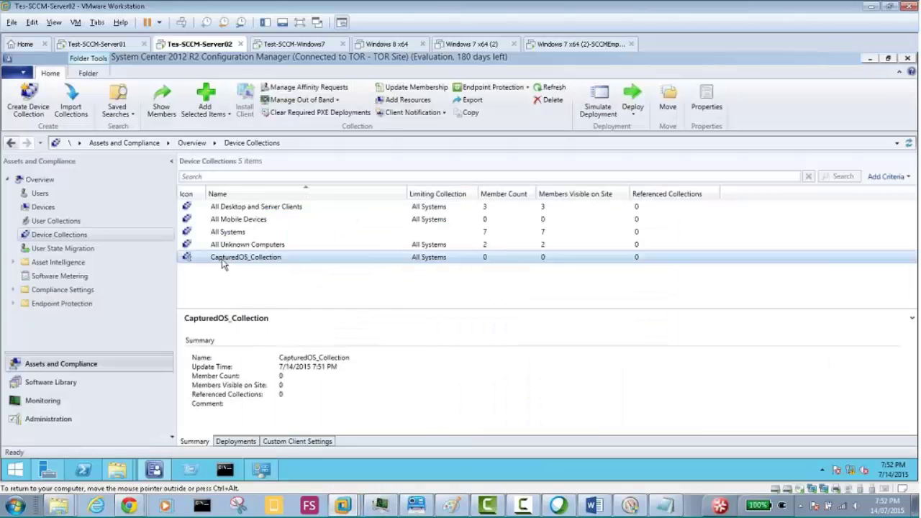
pyautogui.rightClick(223, 259)
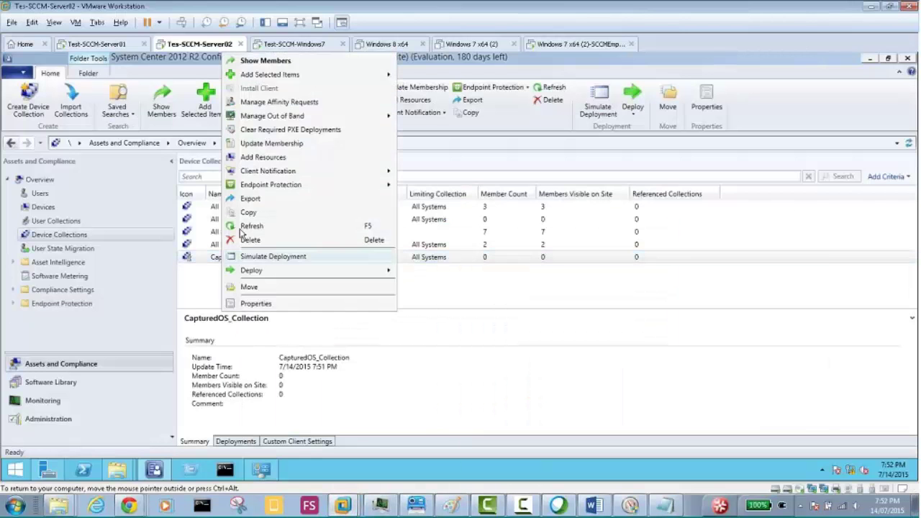
pyautogui.click(261, 146)
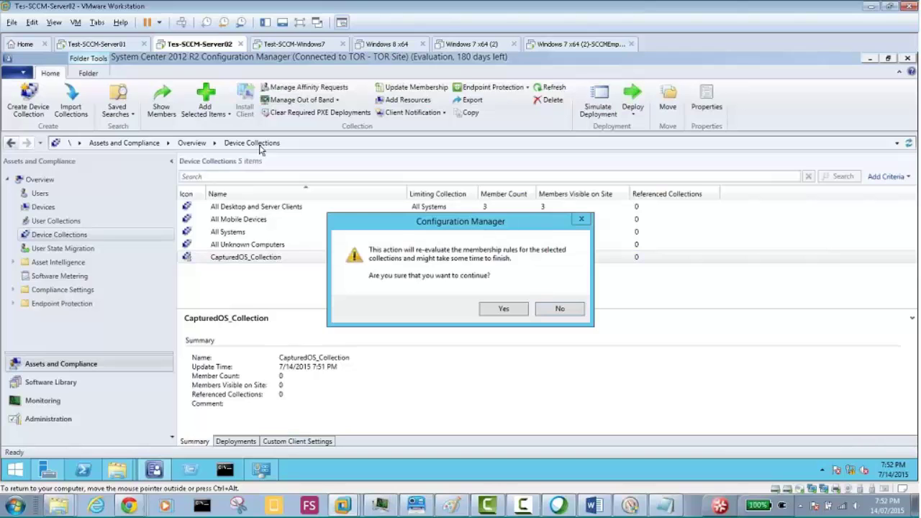
pyautogui.click(496, 309)
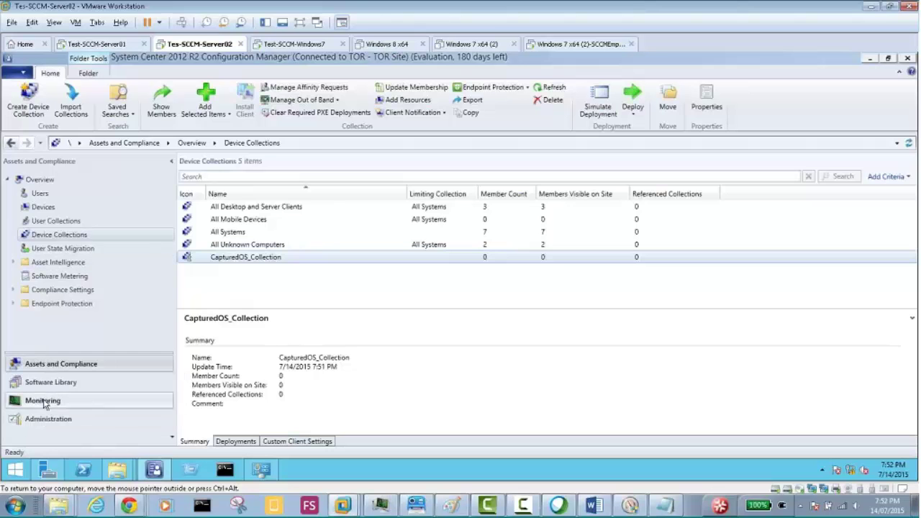
# Step: In Software Library, start Create Task Sequence from Task Sequences, keeping 'Install an existing image package'
pyautogui.click(72, 382)
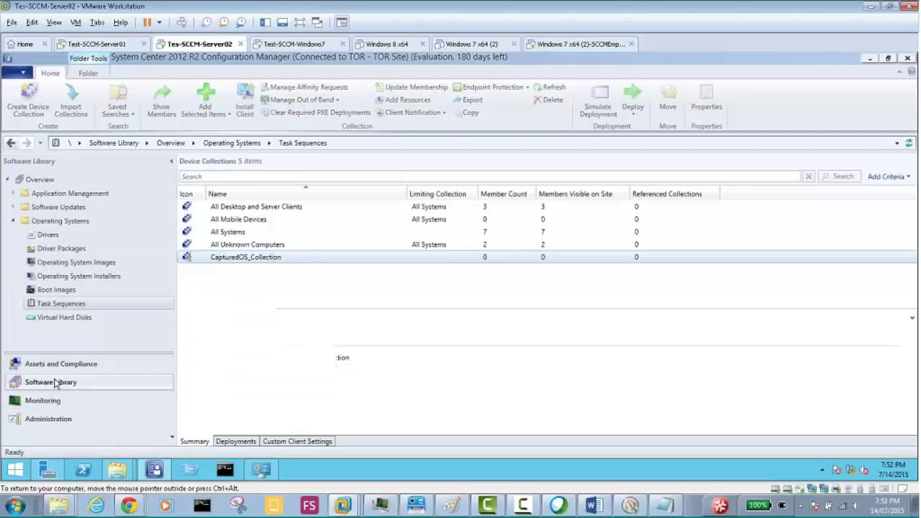
pyautogui.rightClick(81, 305)
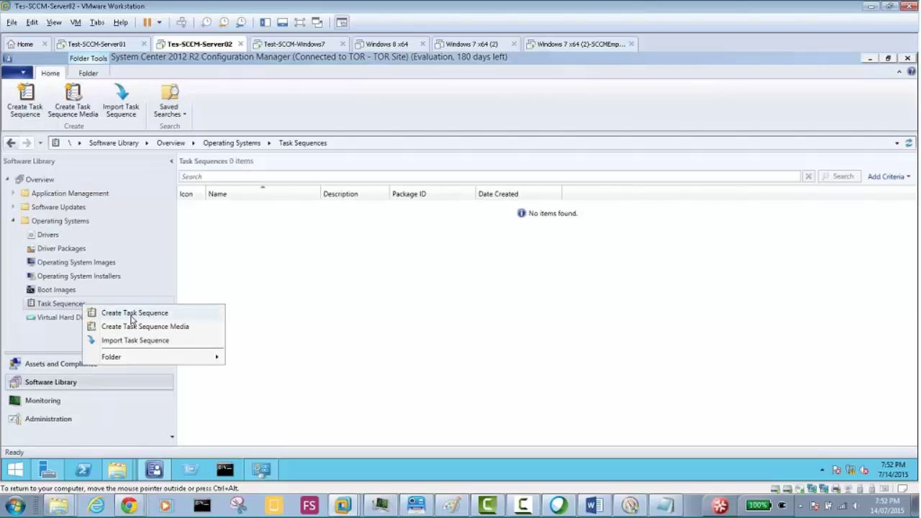
pyautogui.click(156, 316)
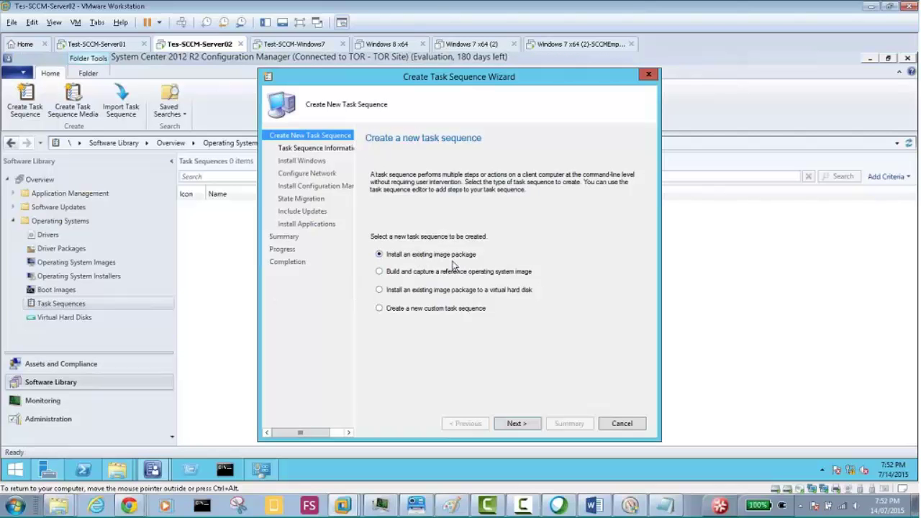
# Step: In the Chrome Deploying Windows 7 guide, read the task sequence name and boot image step
pyautogui.moveTo(129, 506)
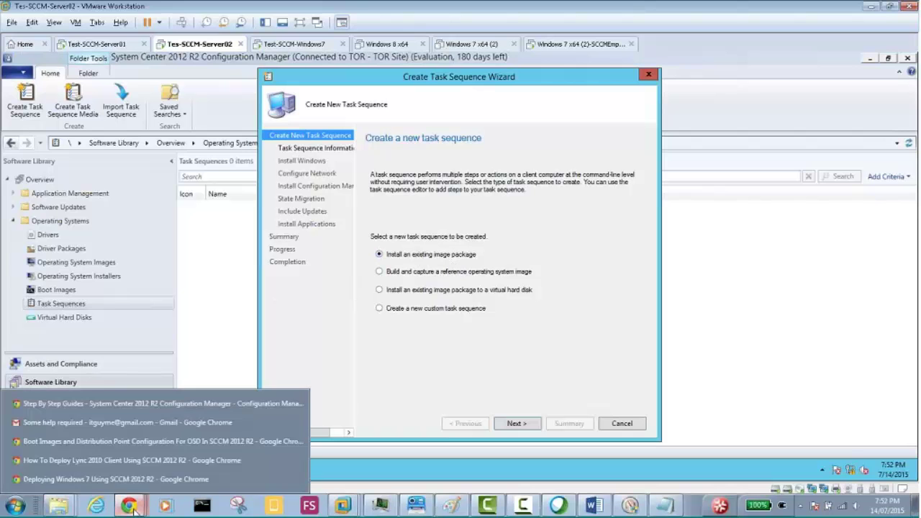
pyautogui.click(88, 480)
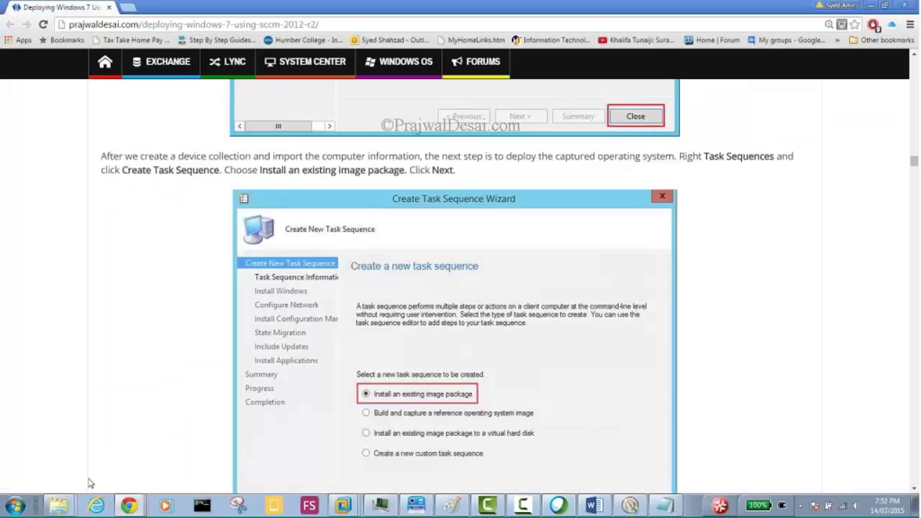
pyautogui.scroll(-5, 90, 333)
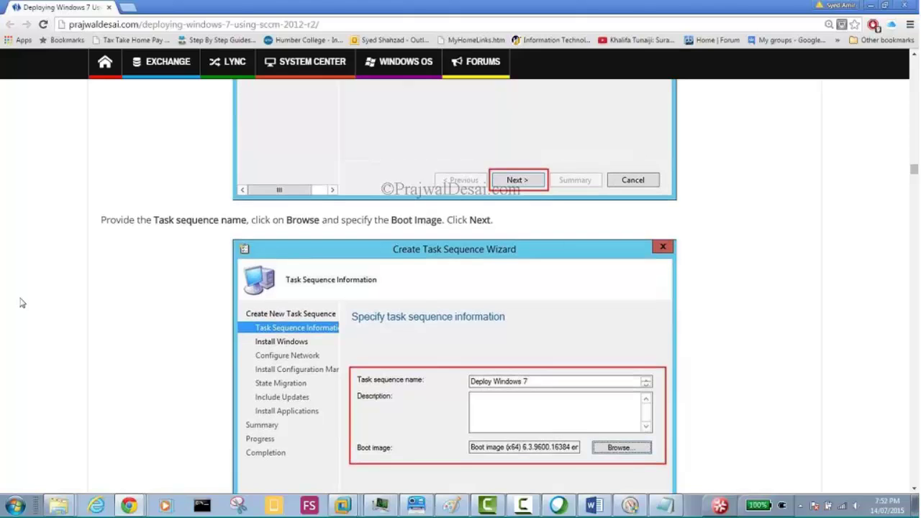
pyautogui.scroll(-2, 22, 303)
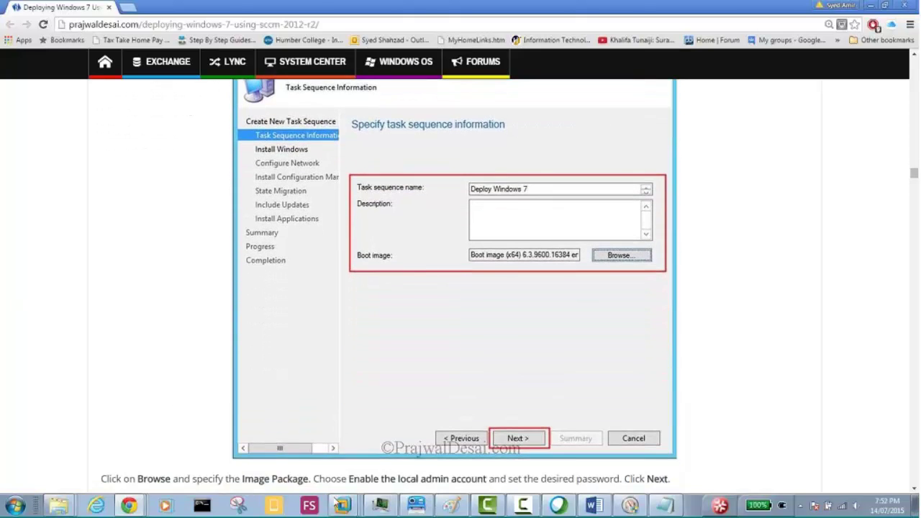
# Step: Name the task sequence 'Deploy Win 7', select the x64 boot image, and proceed to Install Windows
pyautogui.moveTo(342, 506)
pyautogui.click(281, 343)
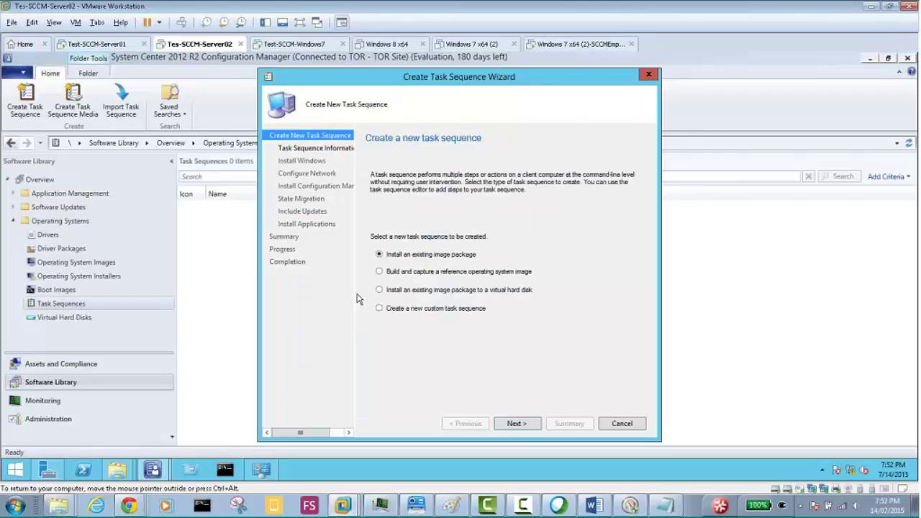
pyautogui.click(515, 424)
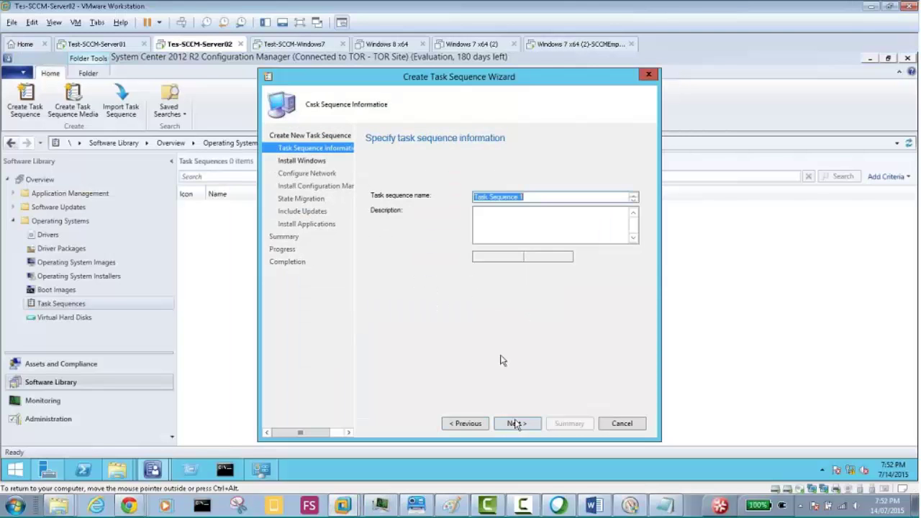
pyautogui.write('Deploy Win 7')
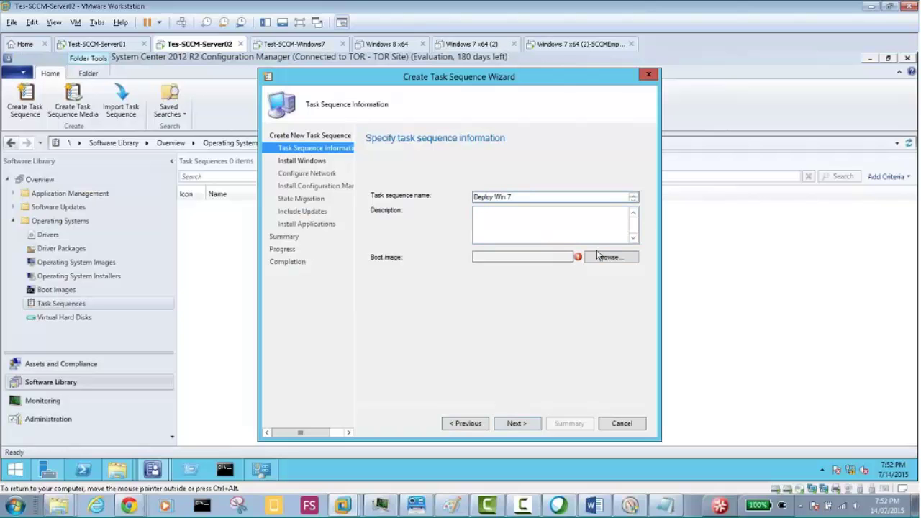
pyautogui.click(604, 257)
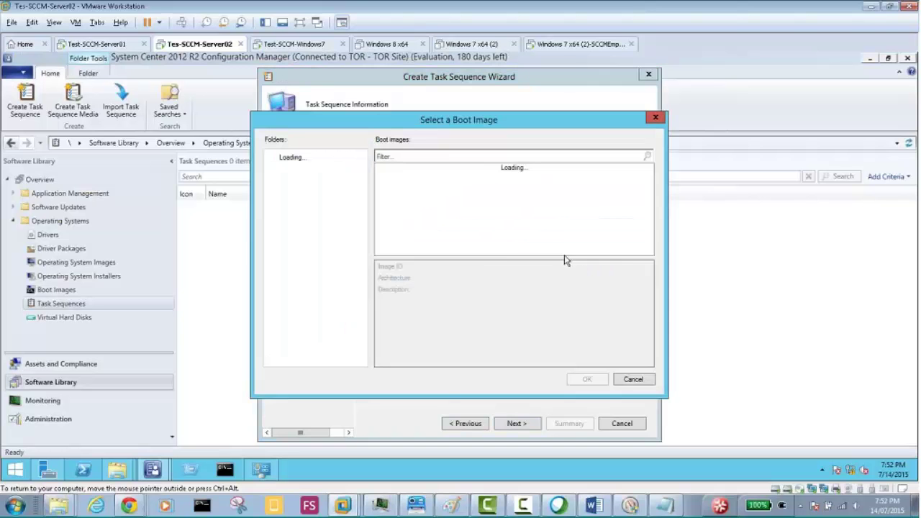
pyautogui.doubleClick(420, 172)
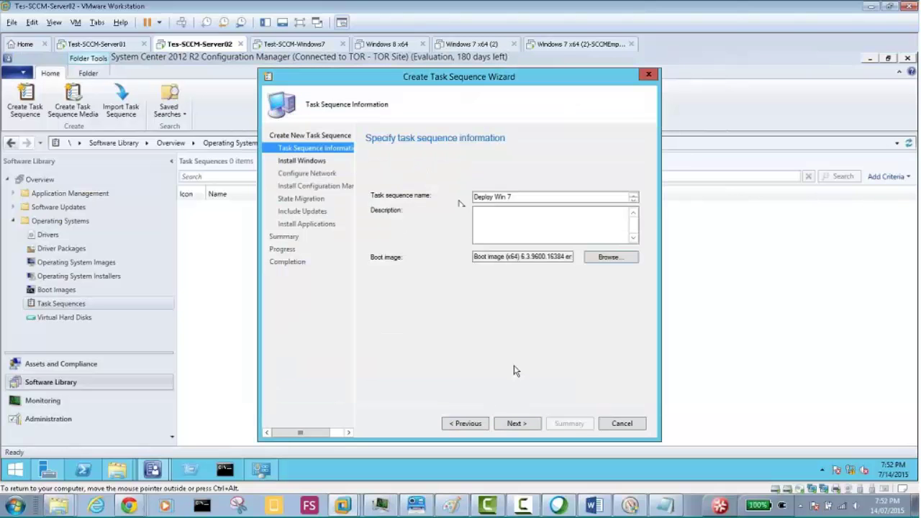
pyautogui.click(516, 424)
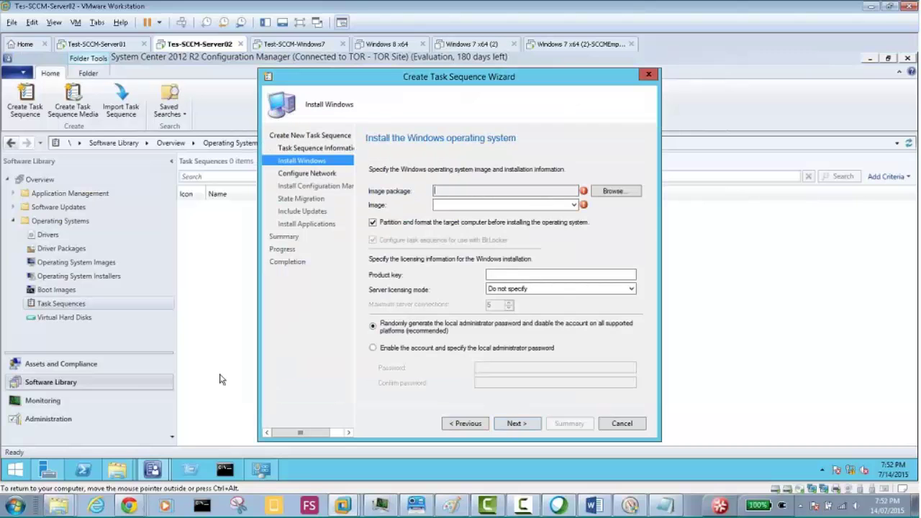
# Step: In the Chrome guide, read the Install Windows step on image package and administrator password
pyautogui.moveTo(128, 506)
pyautogui.click(108, 474)
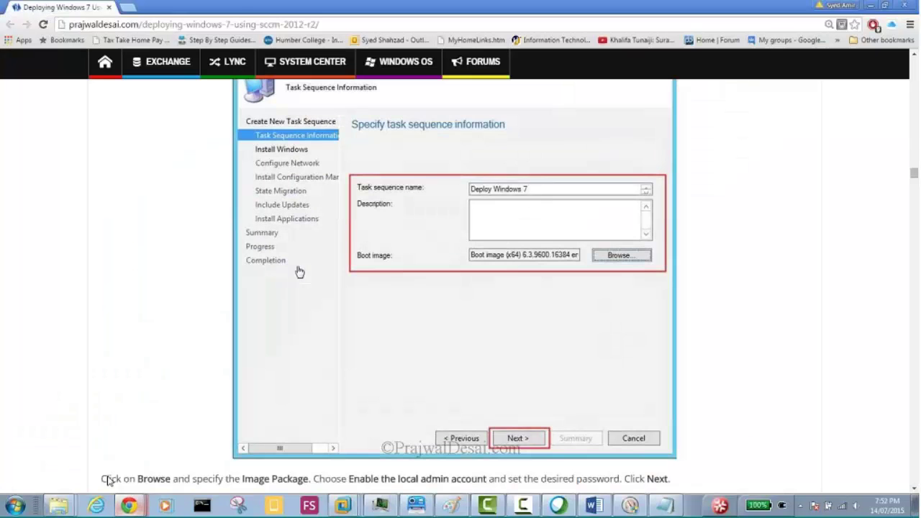
pyautogui.scroll(-5, 44, 256)
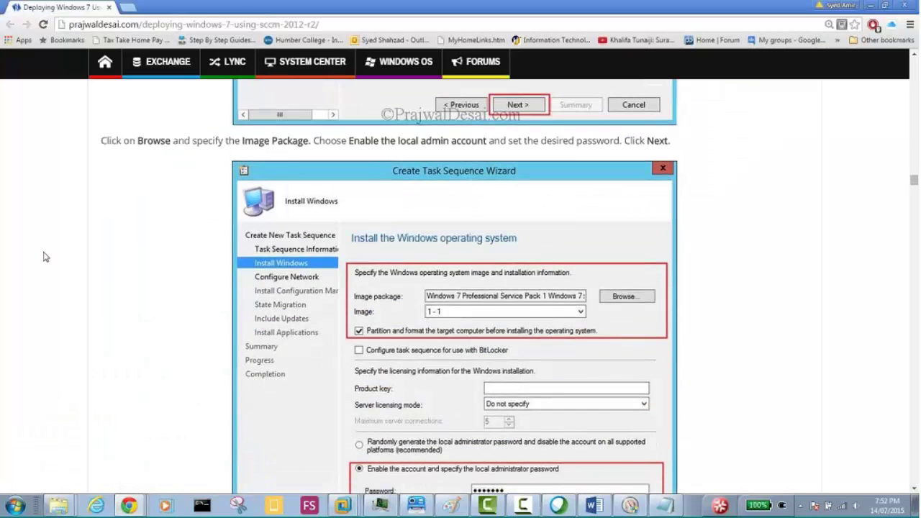
pyautogui.scroll(-1, 45, 257)
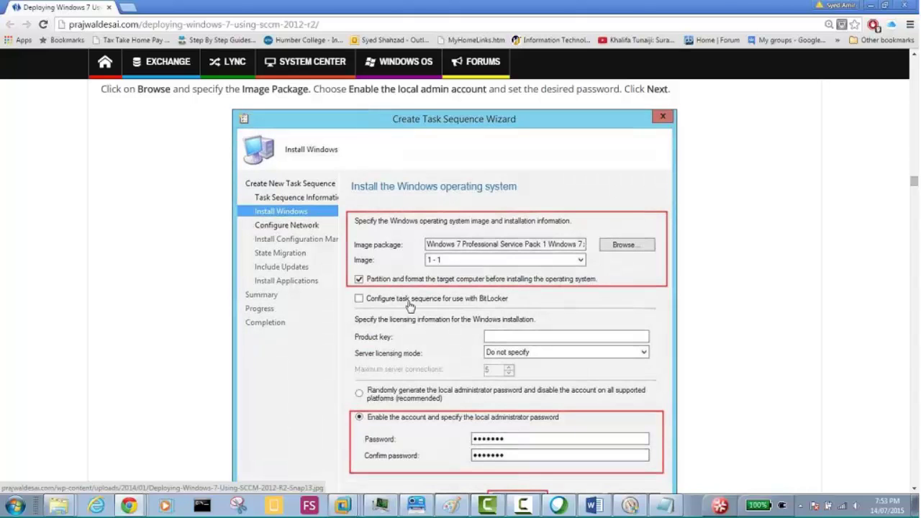
pyautogui.scroll(-3, 89, 305)
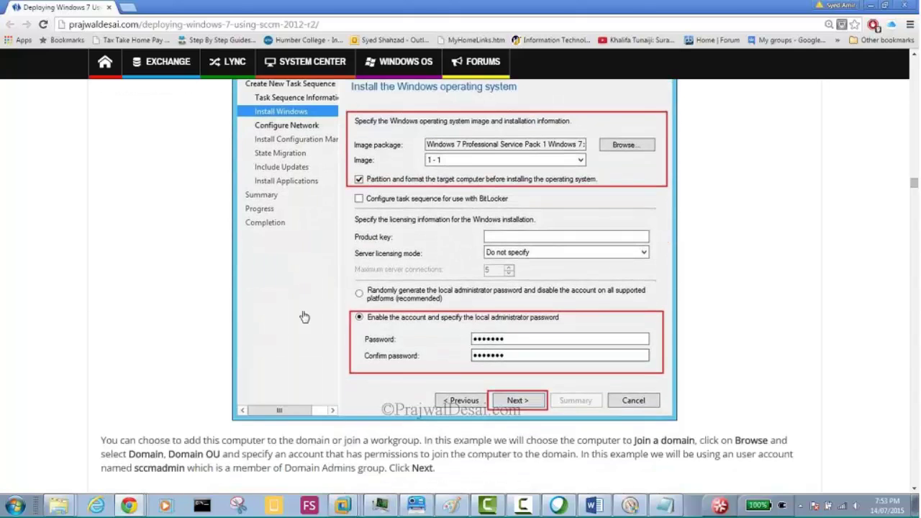
pyautogui.moveTo(342, 506)
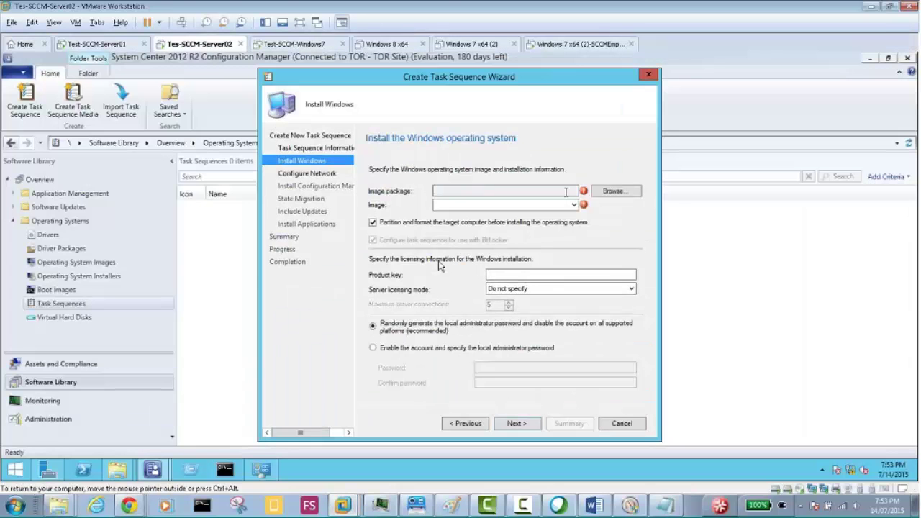
# Step: Cancel the wizard after the image package list shows no images, then view Operating System Installers
pyautogui.click(614, 191)
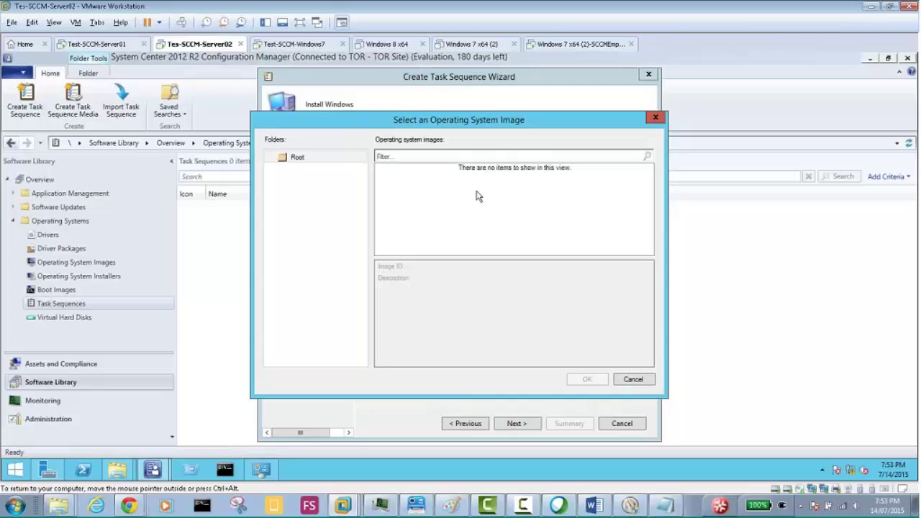
pyautogui.click(633, 379)
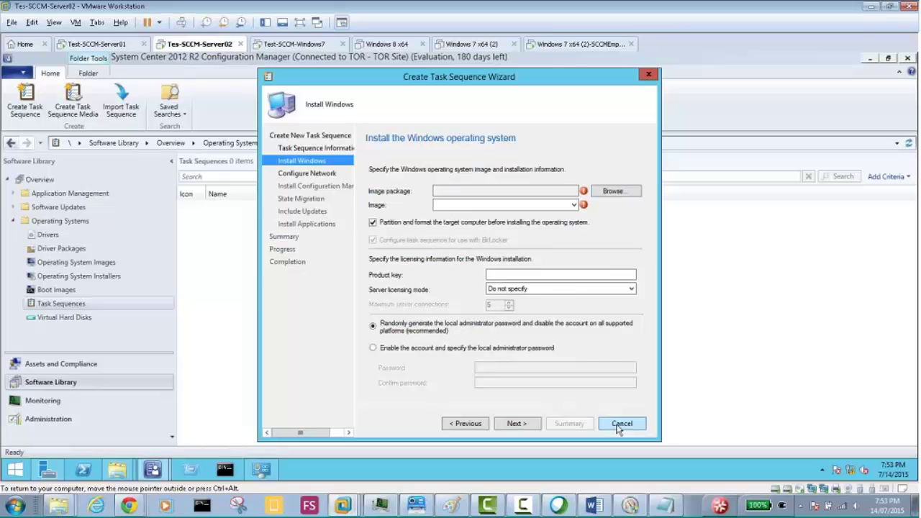
pyautogui.click(620, 425)
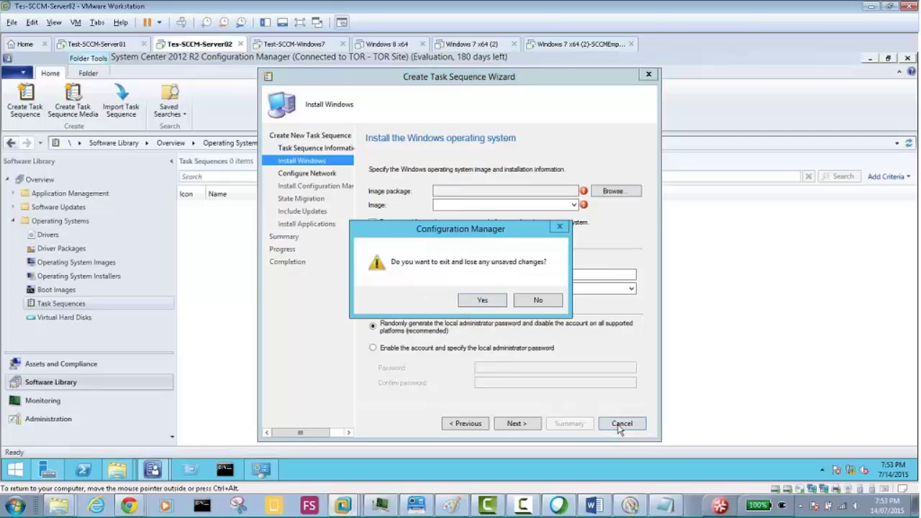
pyautogui.click(483, 301)
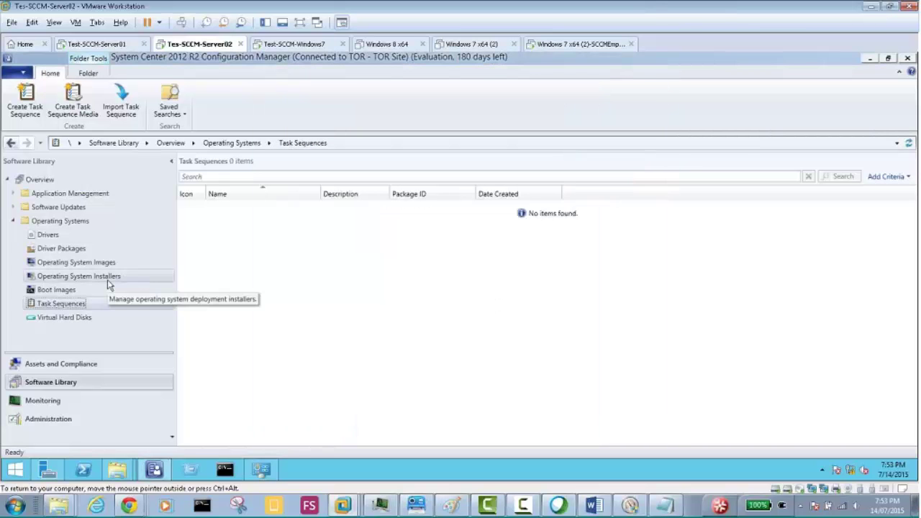
pyautogui.click(110, 282)
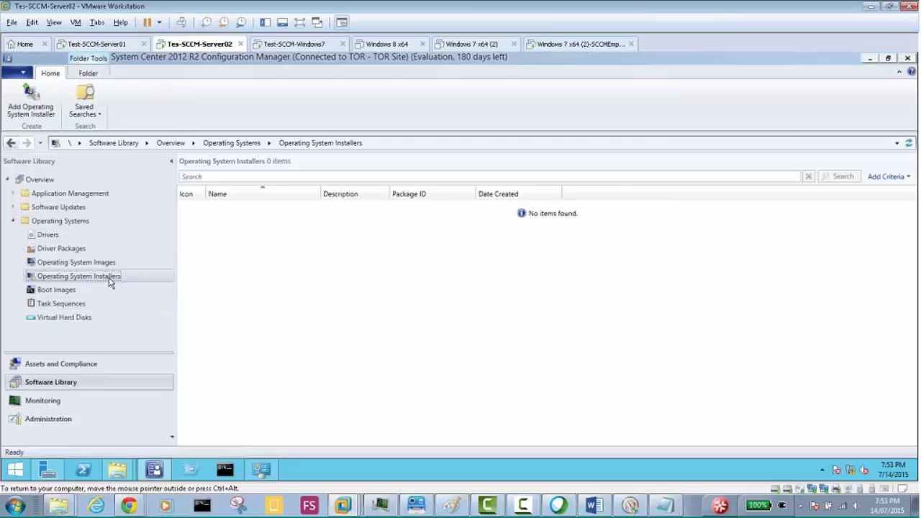
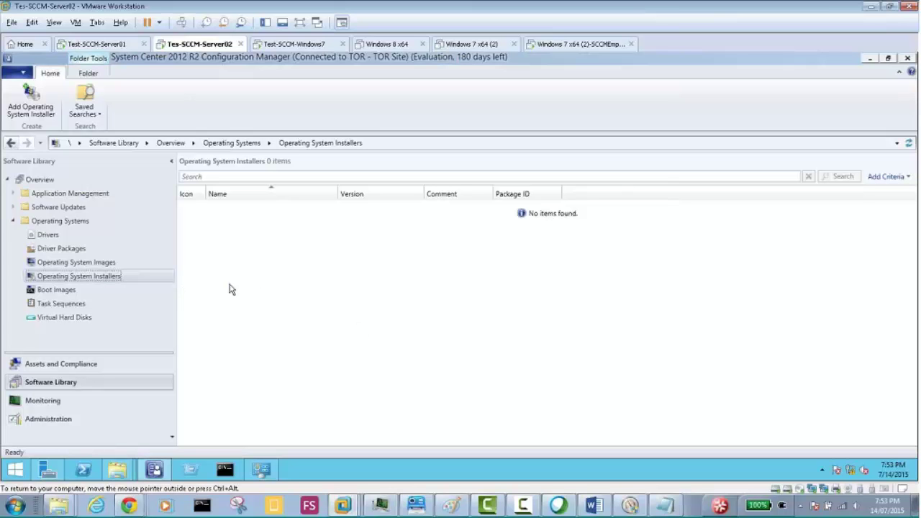
# Step: Cancel the Add Operating System Installer wizard that was started by mistake
pyautogui.rightClick(103, 275)
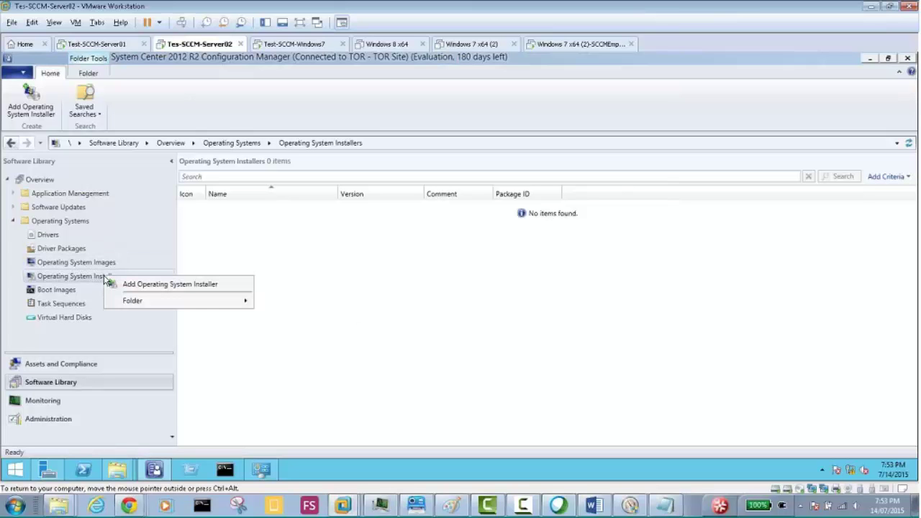
pyautogui.click(162, 287)
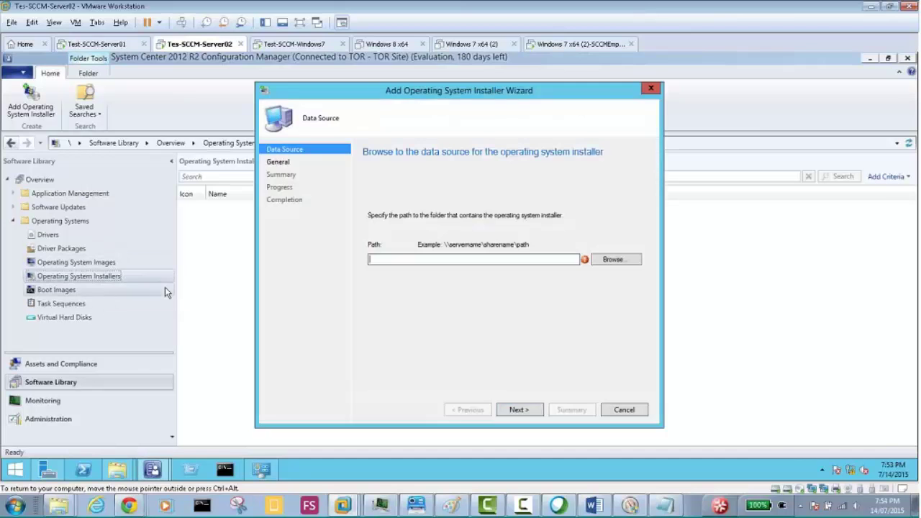
pyautogui.click(624, 412)
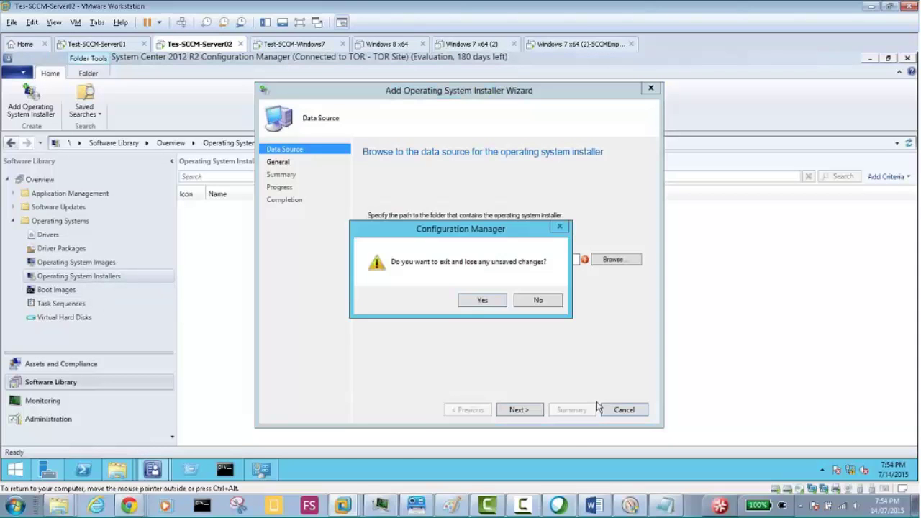
pyautogui.click(482, 301)
# Step: Start an Add Operating System Image wizard and browse to the \sccm-server01 share
pyautogui.rightClick(103, 263)
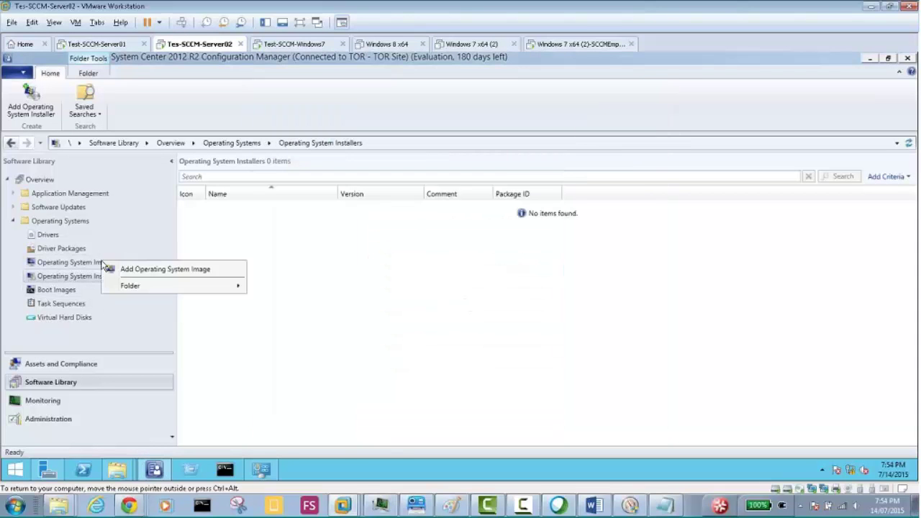
pyautogui.click(144, 270)
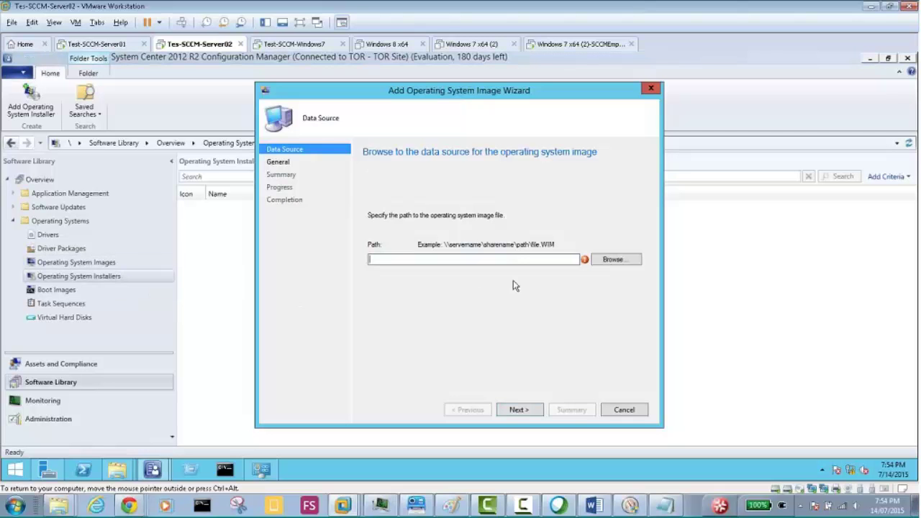
pyautogui.click(623, 264)
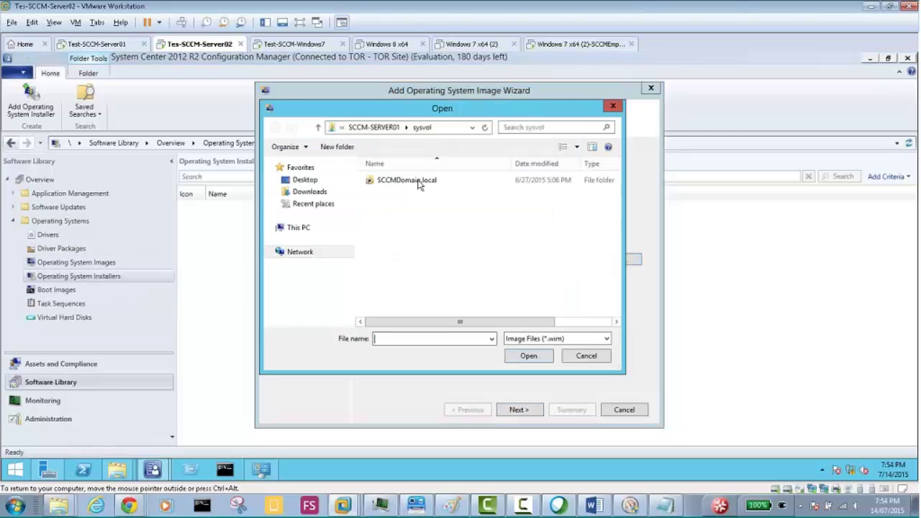
pyautogui.click(461, 130)
pyautogui.write('\\sccm-server01\\sysvol')
pyautogui.click(434, 138)
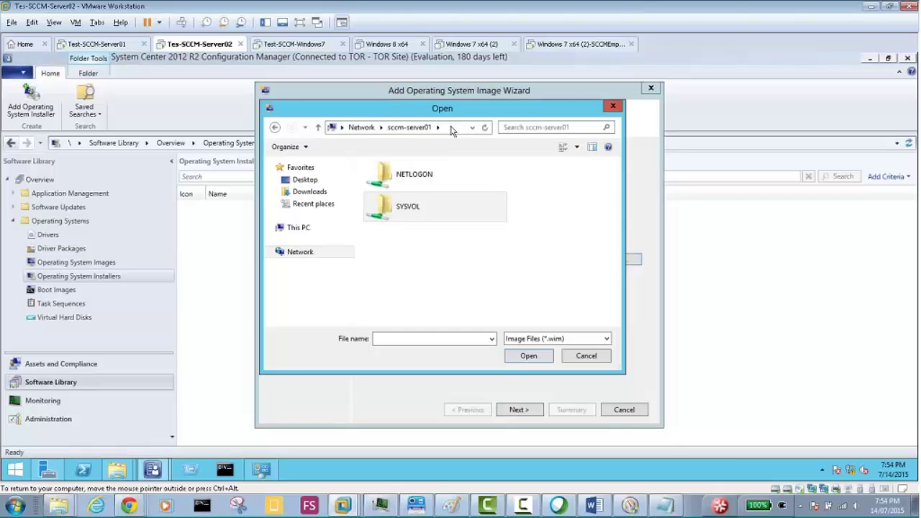
pyautogui.click(453, 130)
pyautogui.click(399, 127)
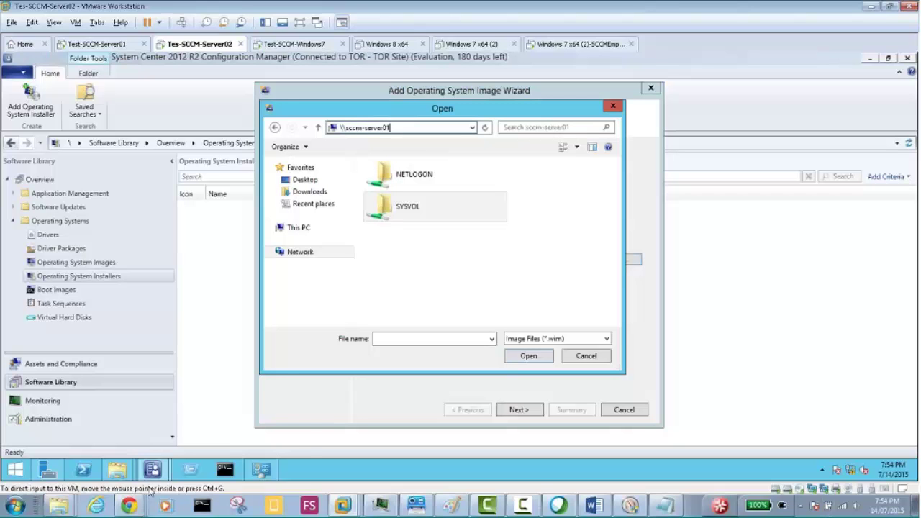
# Step: Check the Deploying Windows 7 guide, then cancel the file browser and the image wizard
pyautogui.moveTo(129, 506)
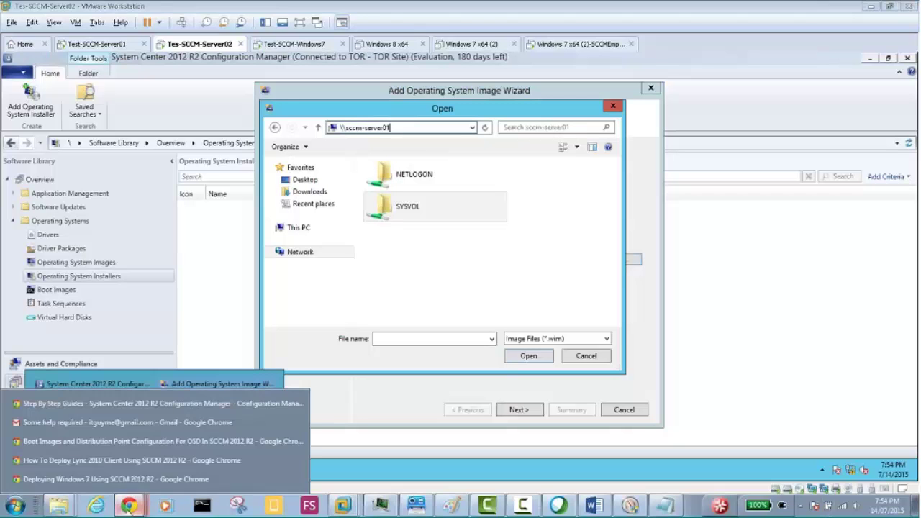
pyautogui.click(78, 479)
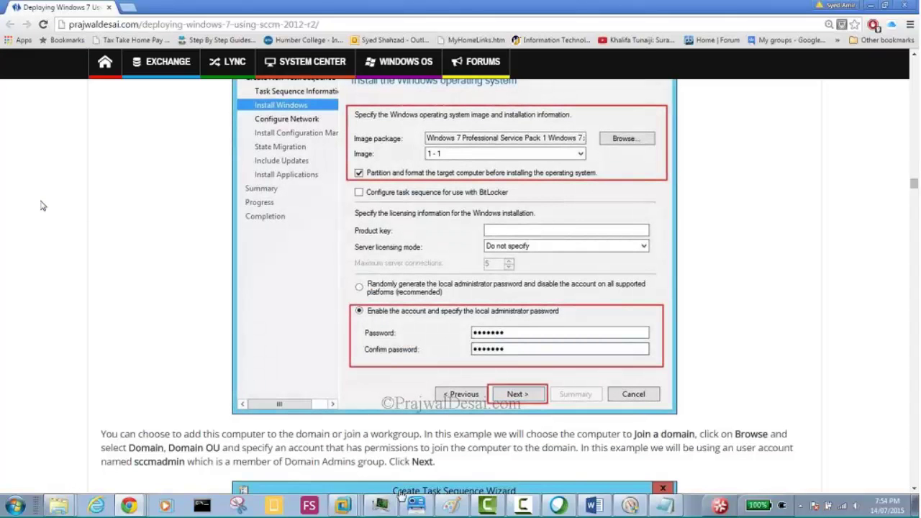
pyautogui.moveTo(342, 506)
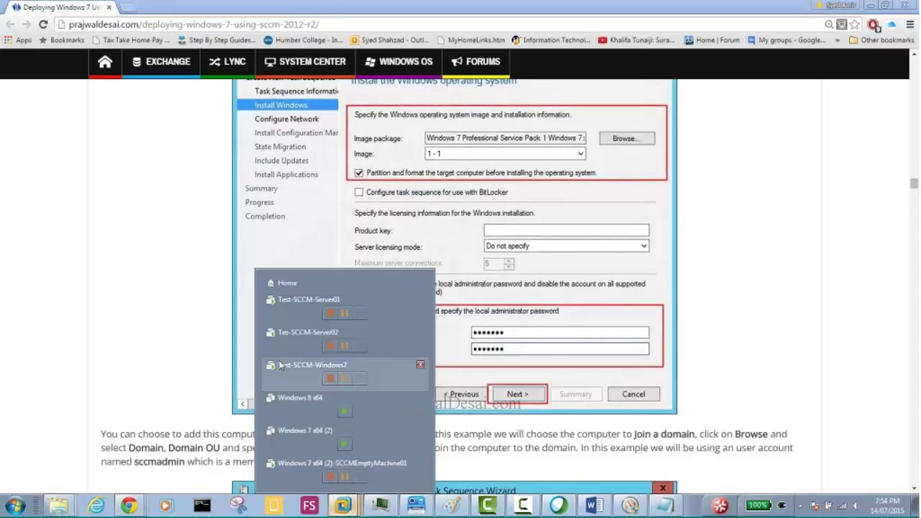
pyautogui.click(303, 337)
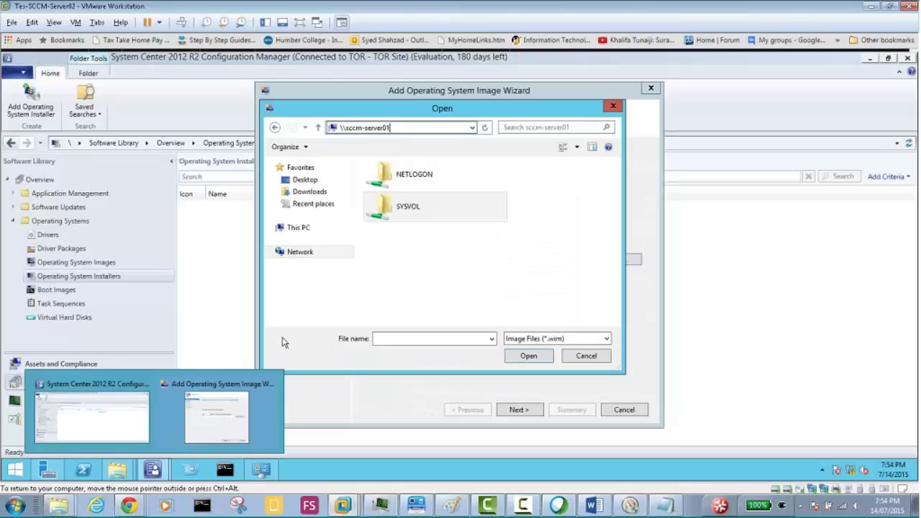
pyautogui.click(587, 356)
pyautogui.click(608, 410)
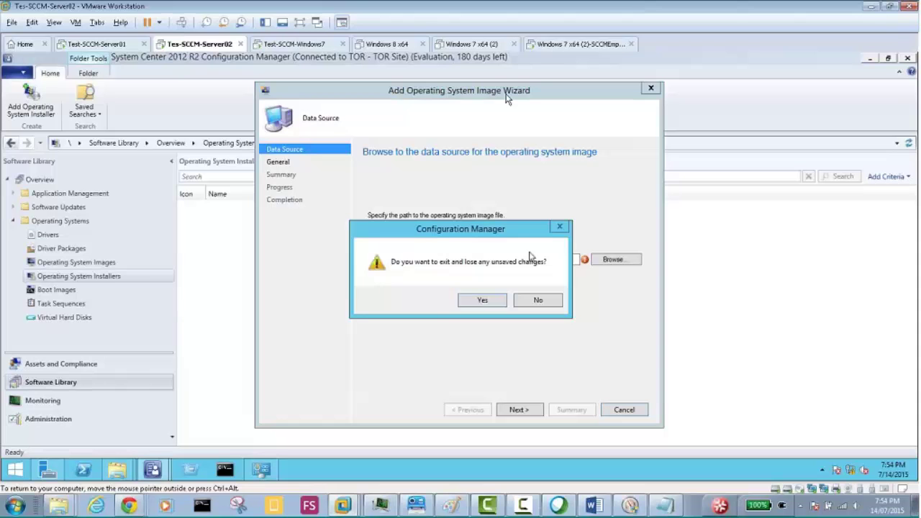
pyautogui.click(537, 300)
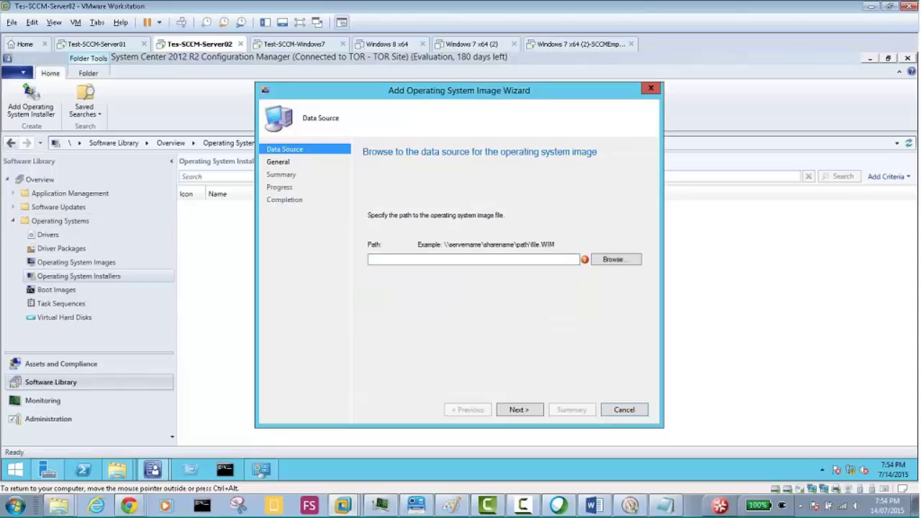
pyautogui.click(624, 409)
pyautogui.click(471, 301)
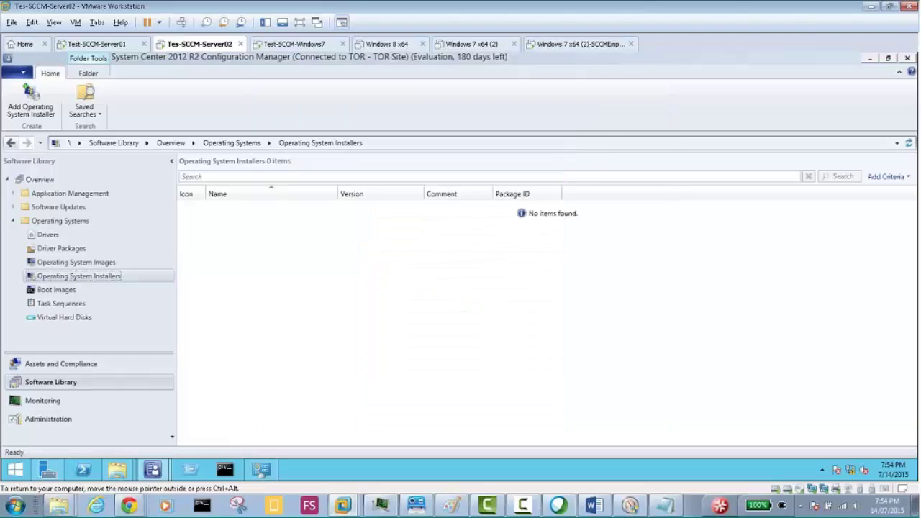
# Step: Restart the Add Operating System Image wizard and browse to the SCCM-SERVER02 server
pyautogui.click(76, 262)
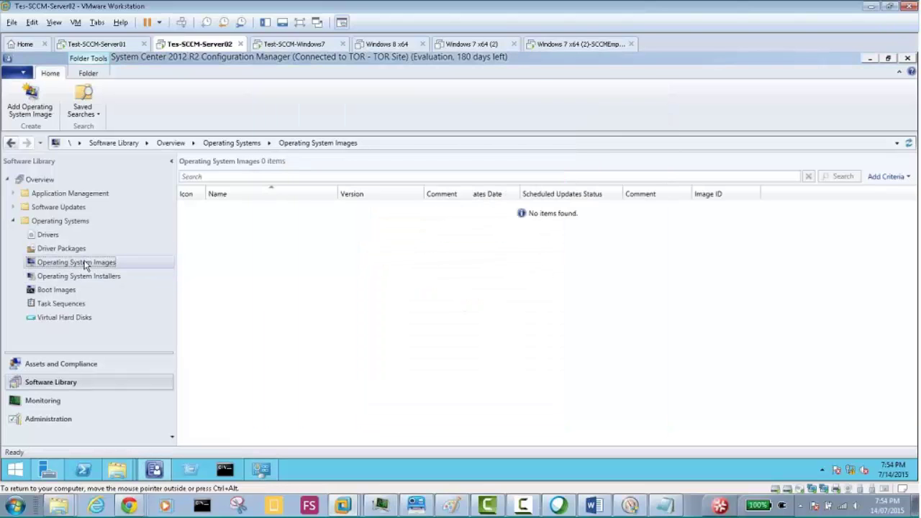
pyautogui.rightClick(97, 265)
pyautogui.click(136, 271)
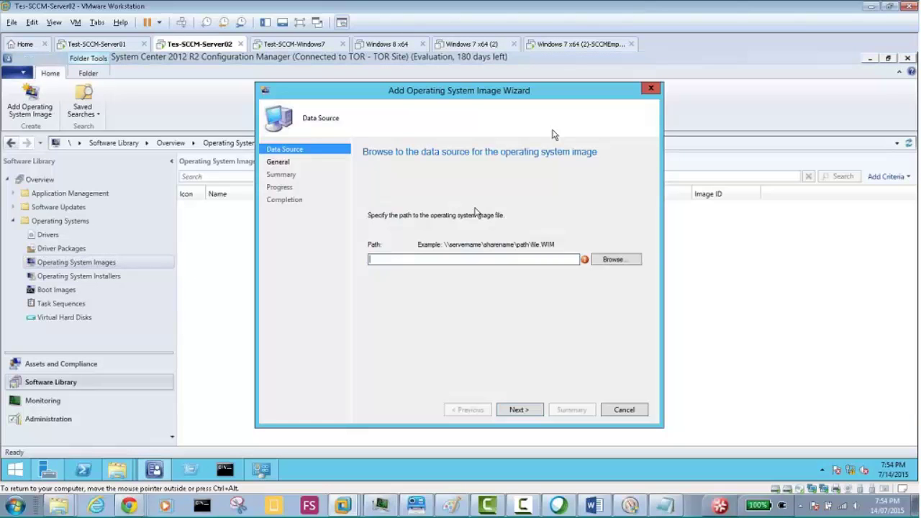
pyautogui.click(616, 264)
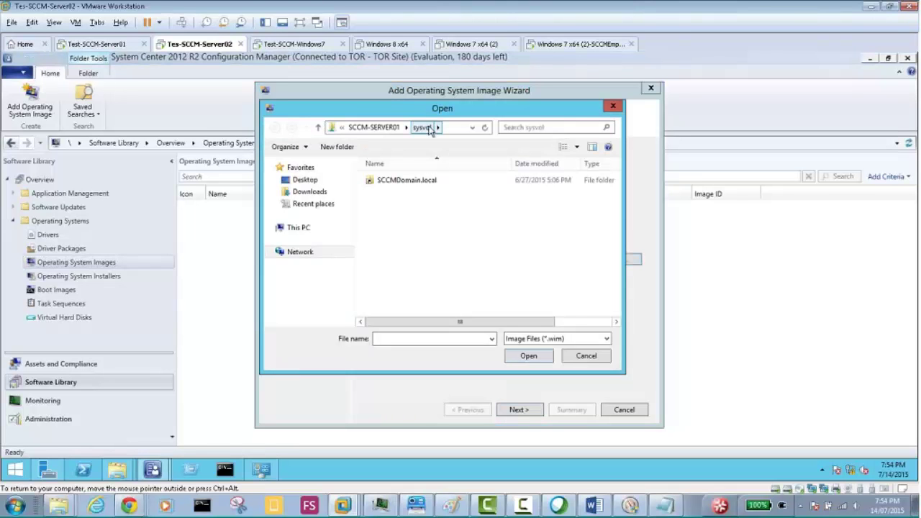
pyautogui.click(451, 127)
pyautogui.click(451, 127)
pyautogui.press('BackSpace')
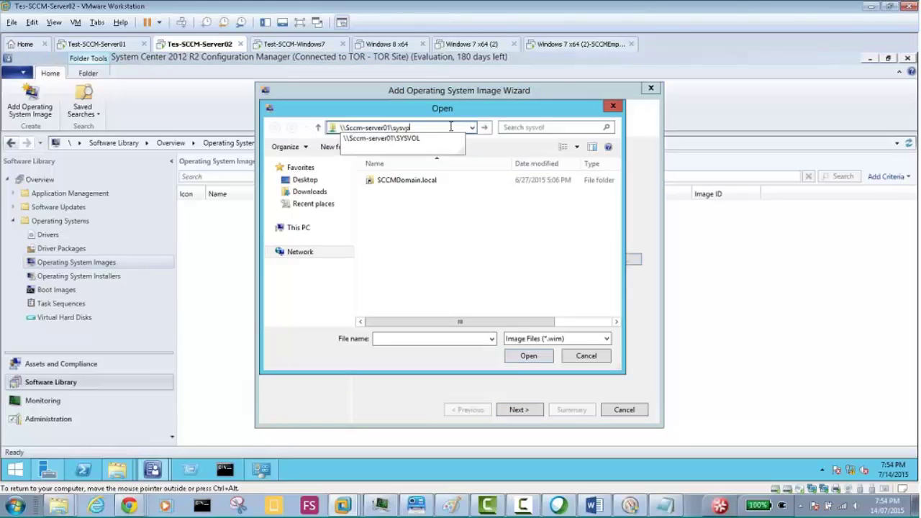
pyautogui.press('BackSpace')
pyautogui.press('BackSpace')
pyautogui.press('BackSpace')
pyautogui.press('BackSpace')
pyautogui.press('BackSpace')
pyautogui.press('BackSpace')
pyautogui.press('Down')
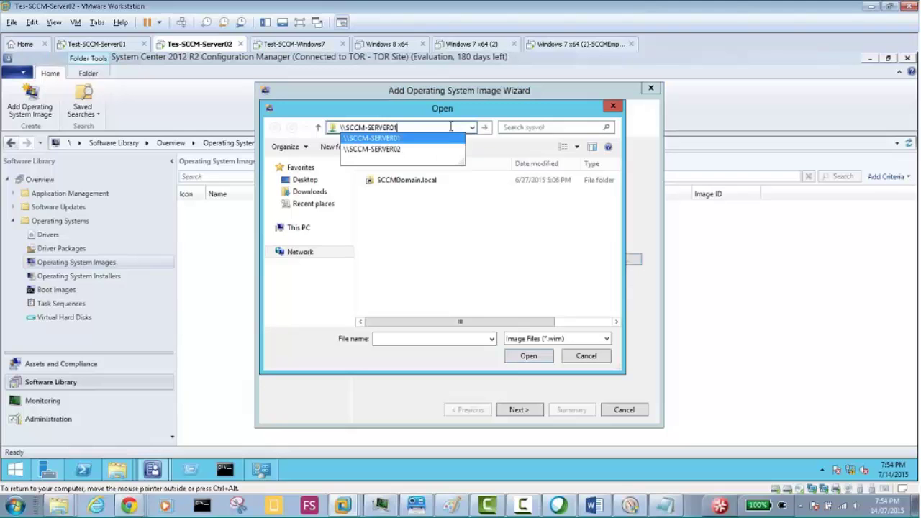
pyautogui.press('Down')
pyautogui.press('Return')
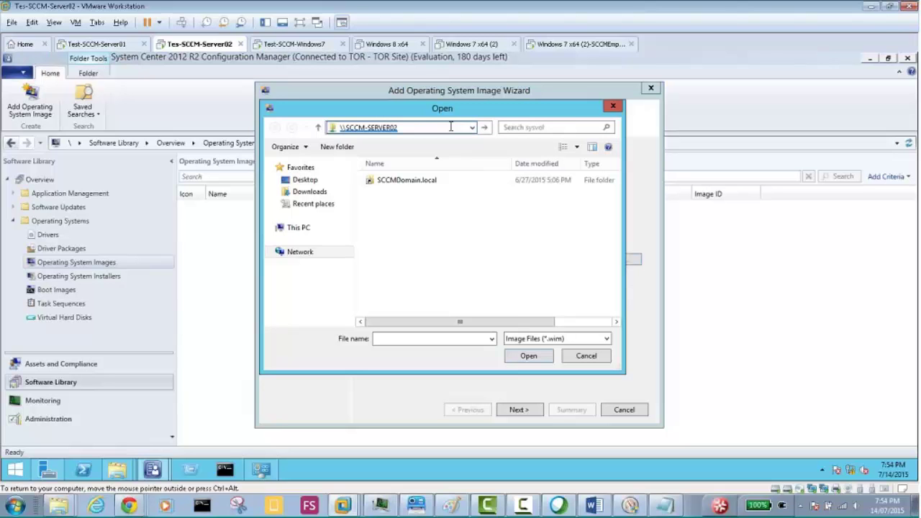
# Step: Pick CAPWin7.wim from the Deploymemt\Capture_OS folder as the image source
pyautogui.doubleClick(412, 176)
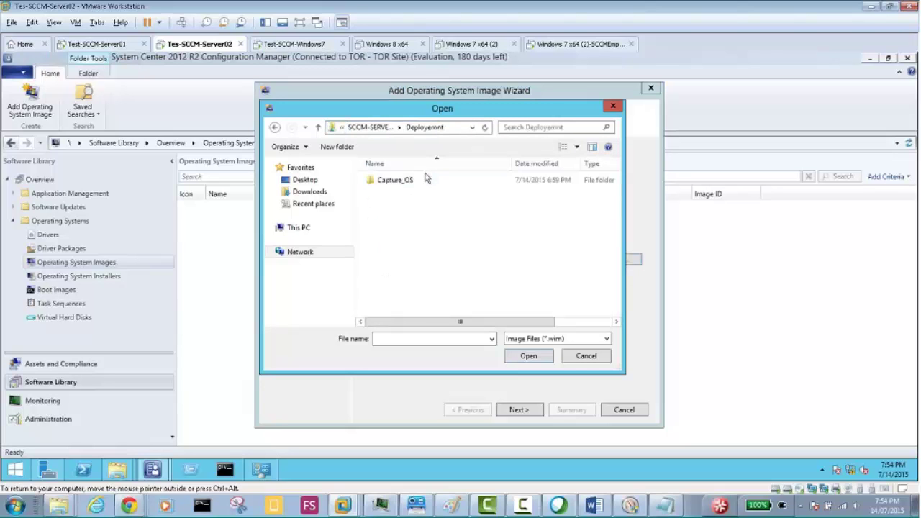
pyautogui.doubleClick(409, 182)
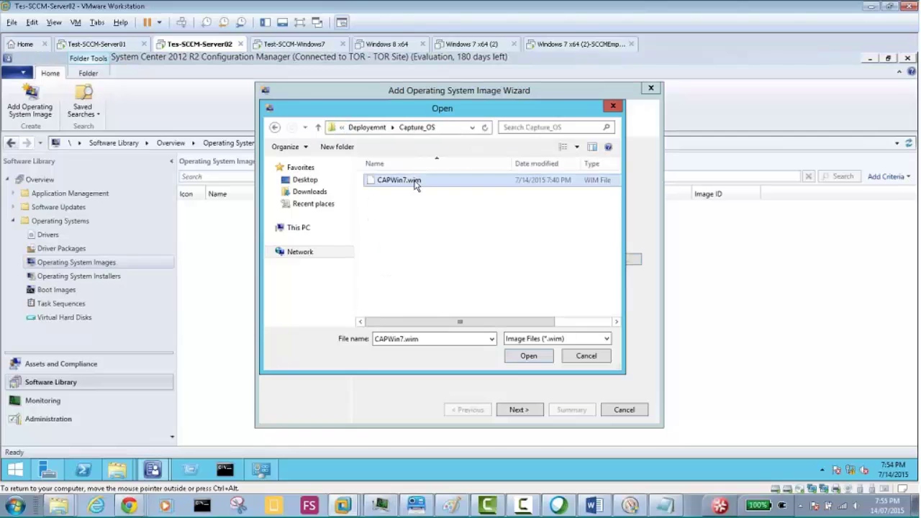
pyautogui.doubleClick(418, 183)
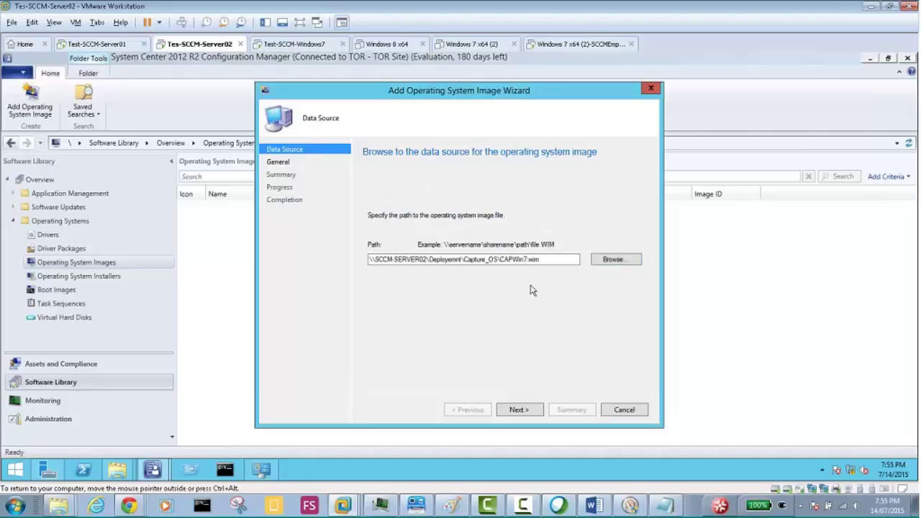
# Step: Complete the name as 'Windows 7 Enterprise Captured Image' and create the image
pyautogui.click(521, 412)
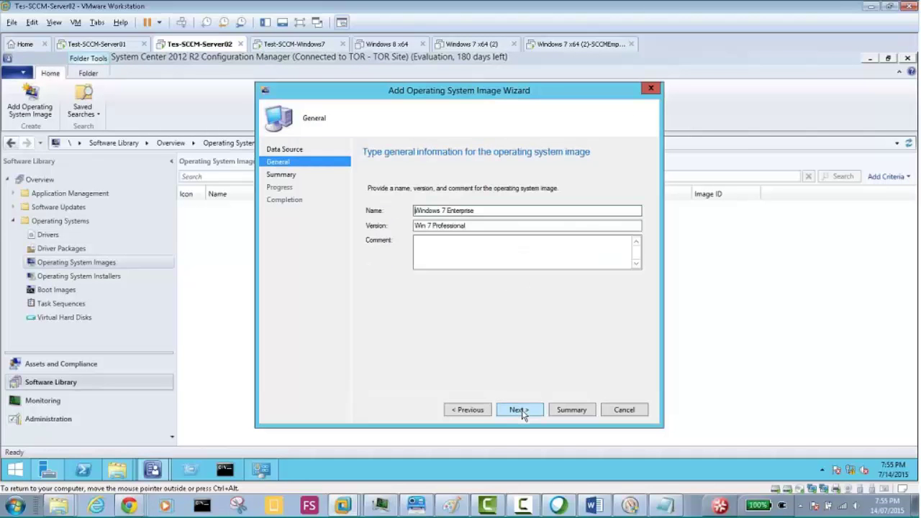
pyautogui.click(521, 412)
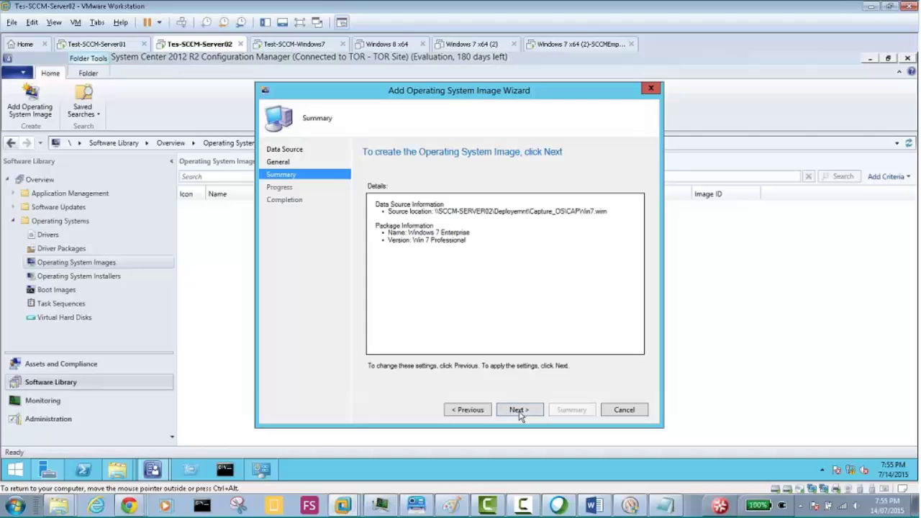
pyautogui.click(468, 409)
pyautogui.click(485, 210)
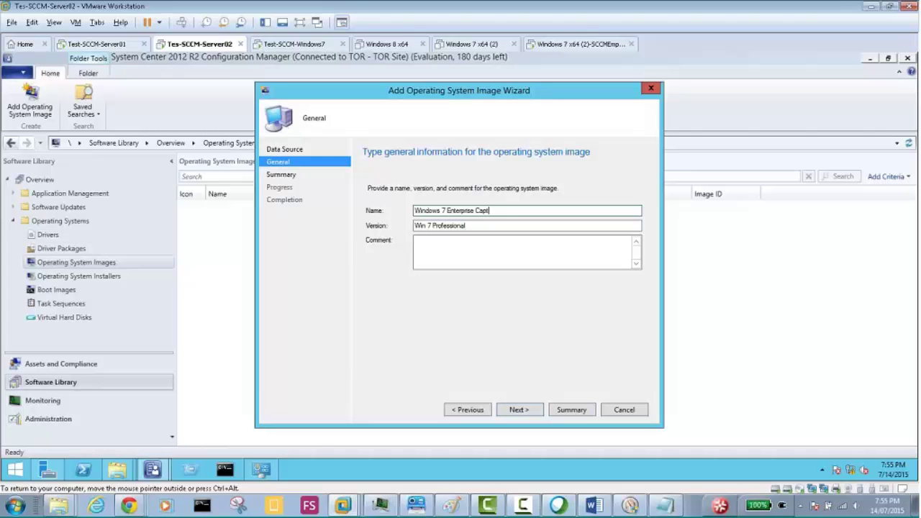
pyautogui.write('ge')
pyautogui.click(518, 411)
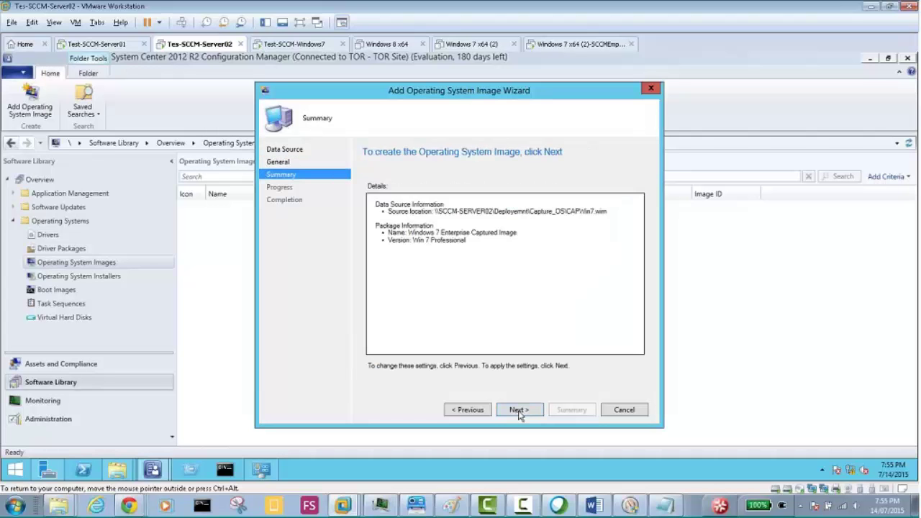
pyautogui.click(519, 412)
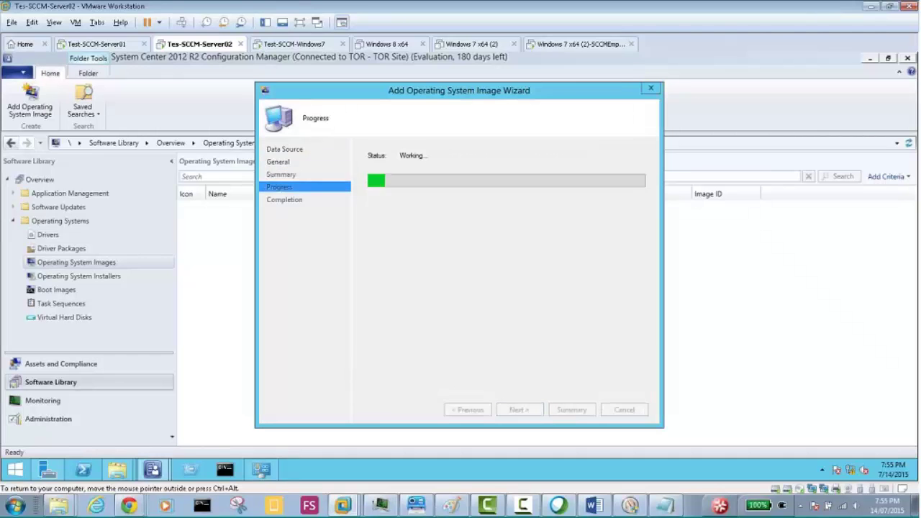
# Step: Close the finished wizard and open the context menu of the new captured image
pyautogui.click(623, 410)
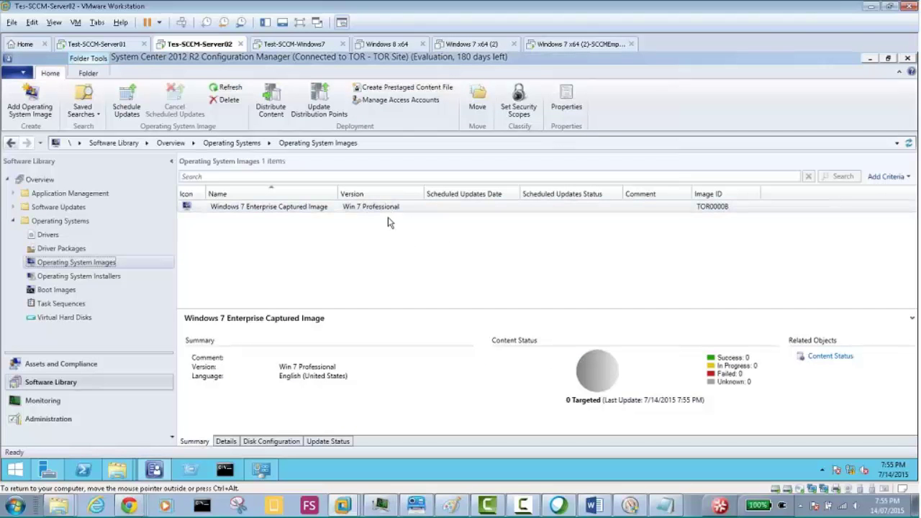
pyautogui.rightClick(280, 208)
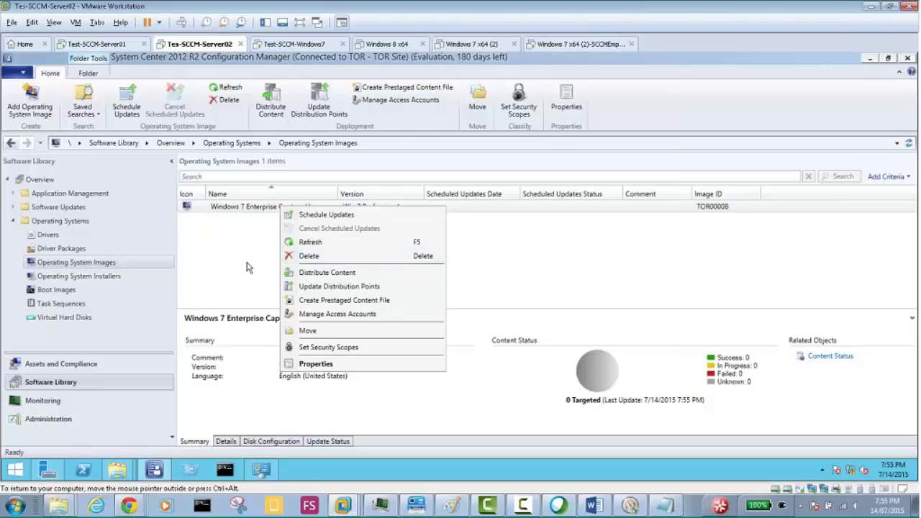
pyautogui.moveTo(128, 506)
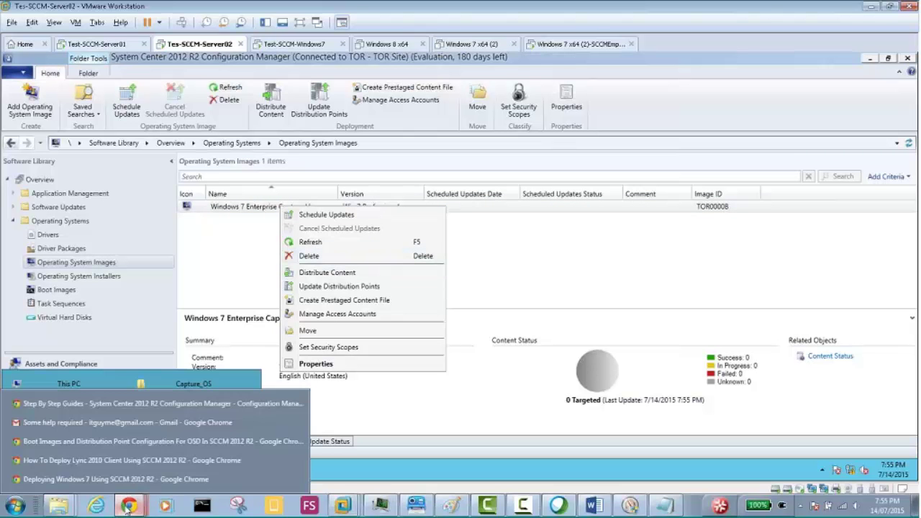
# Step: Read through the Capture Windows 7 Using SCCM 2012 R2 guide in Chrome
pyautogui.click(63, 475)
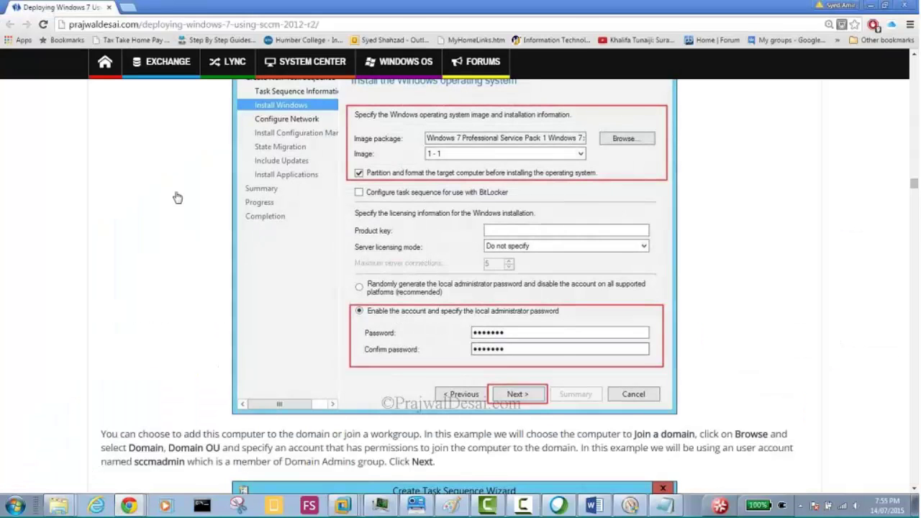
pyautogui.scroll(7, 49, 239)
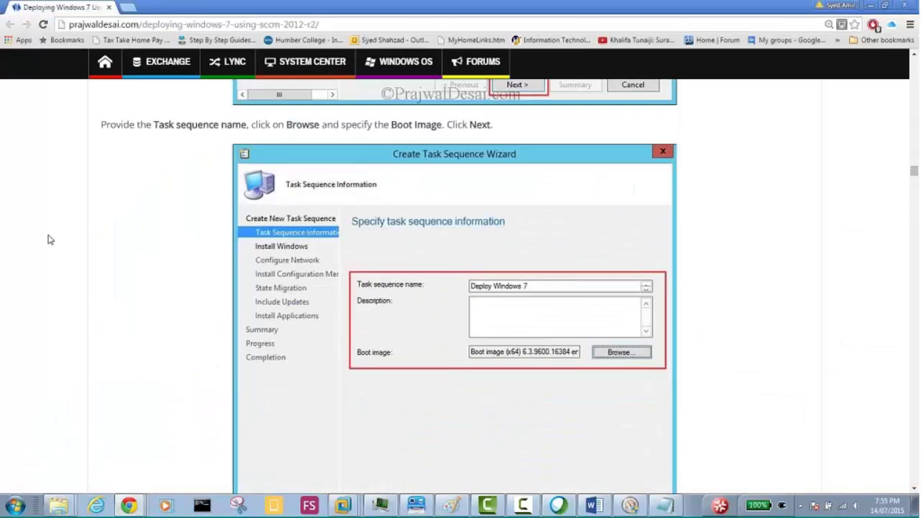
pyautogui.scroll(4, 49, 239)
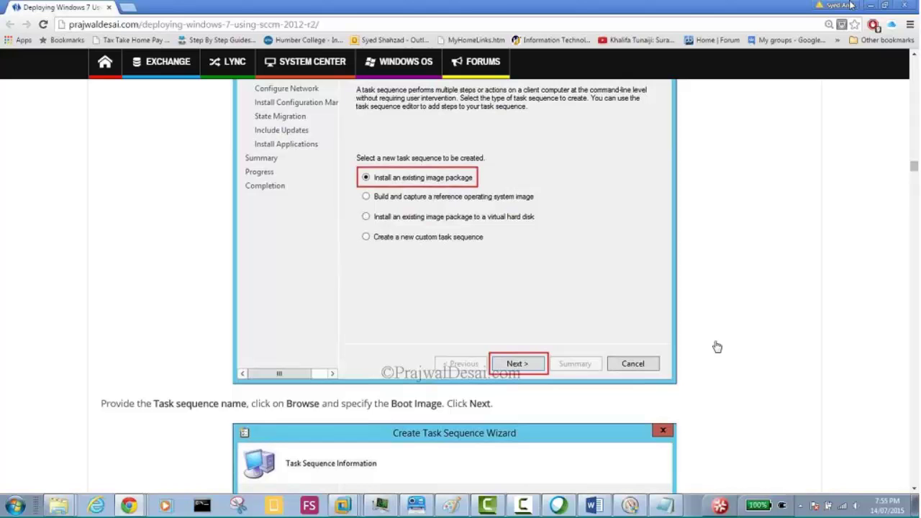
pyautogui.click(851, 5)
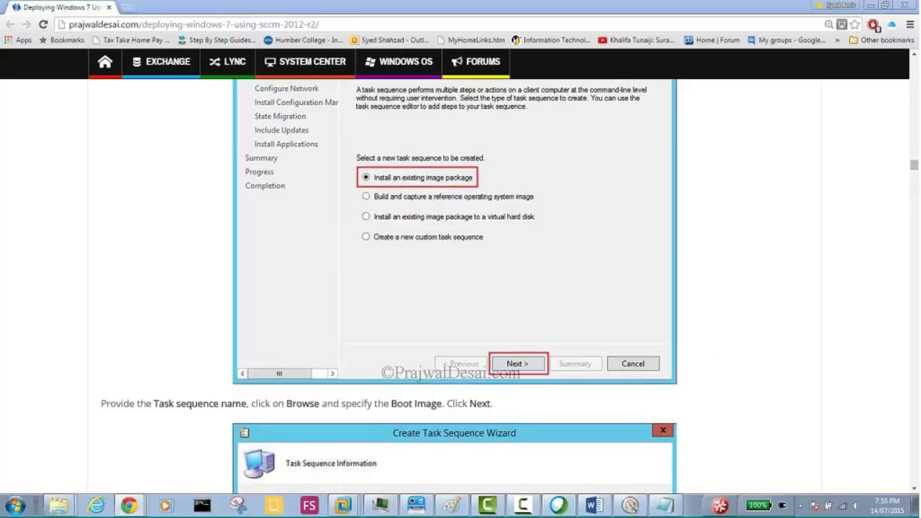
pyautogui.moveTo(663, 114); pyautogui.dragTo(311, 281)
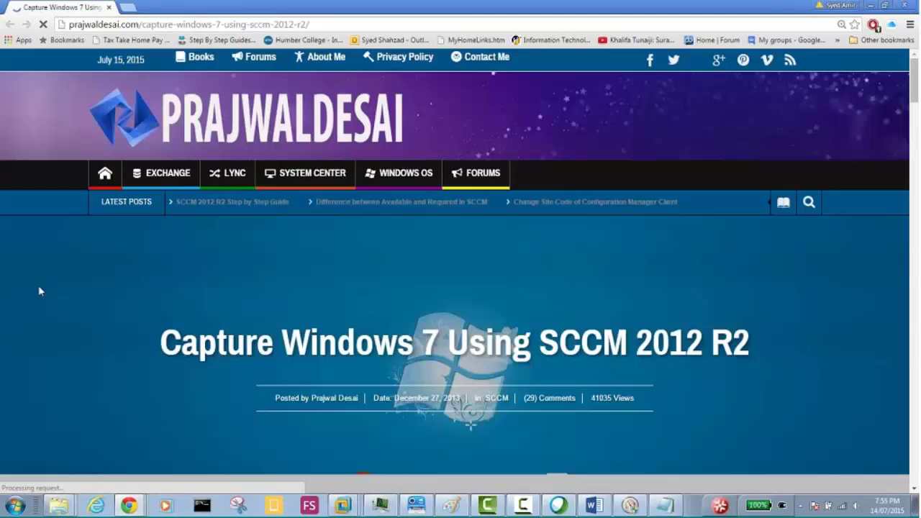
pyautogui.scroll(-10, 36, 286)
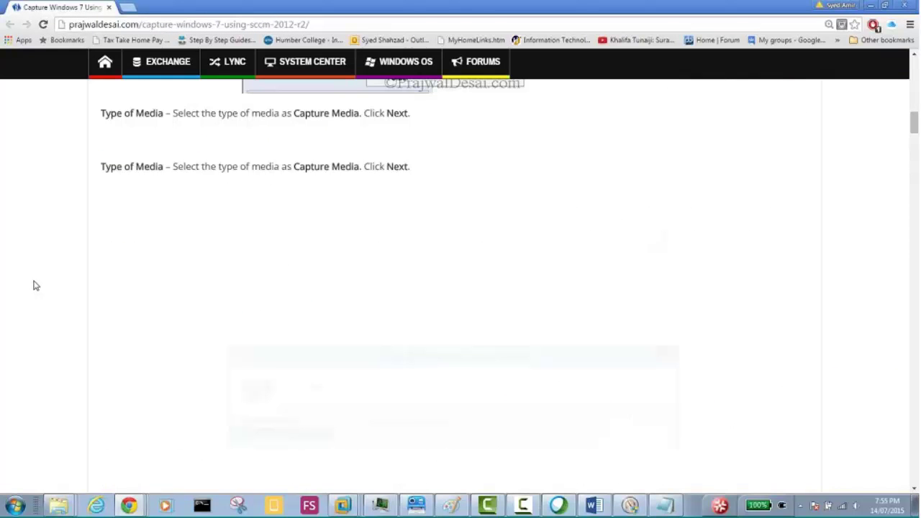
pyautogui.scroll(-20, 36, 286)
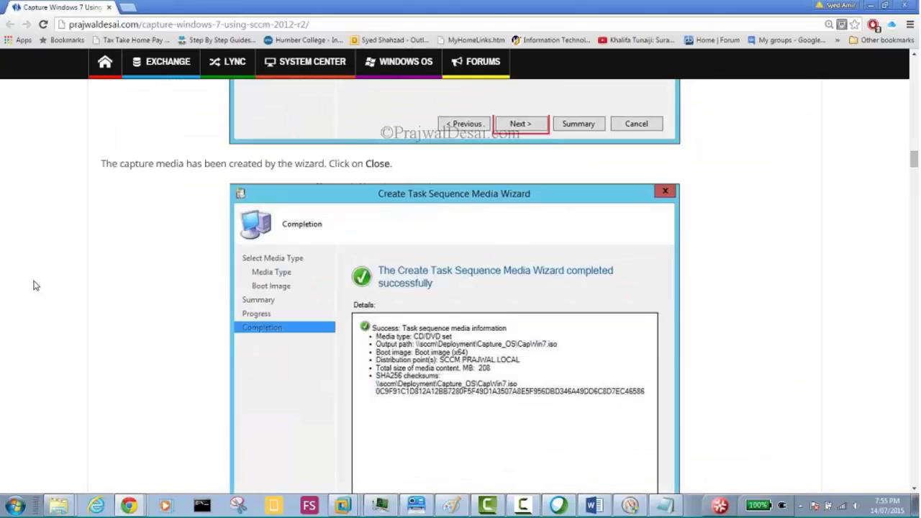
pyautogui.scroll(-4, 36, 286)
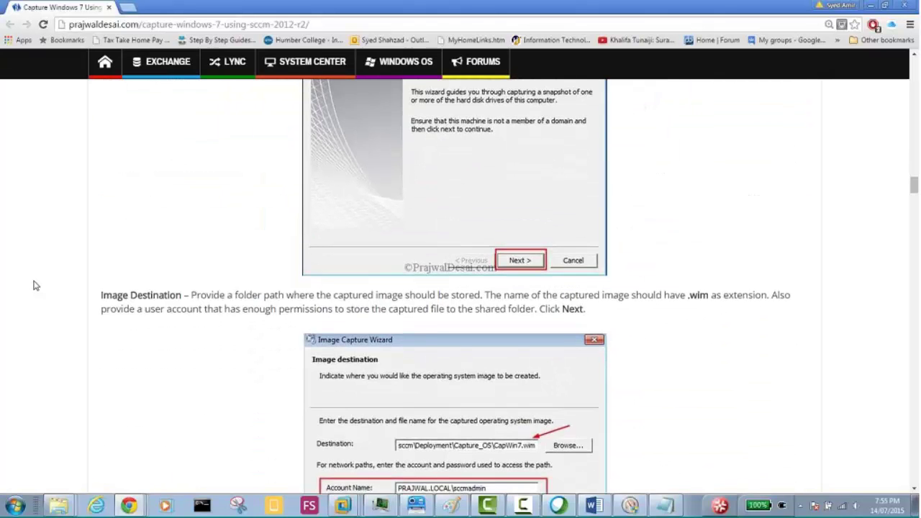
pyautogui.scroll(7, 36, 285)
pyautogui.scroll(10, 36, 286)
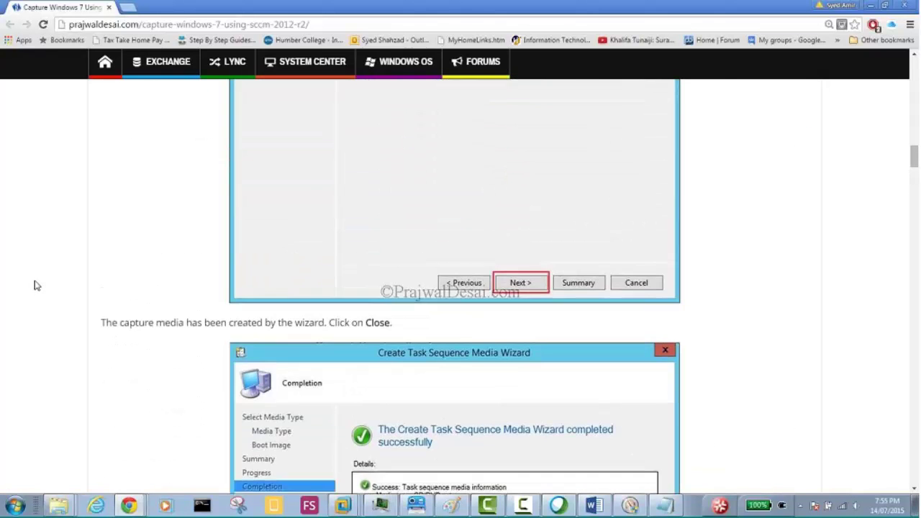
pyautogui.scroll(8, 36, 285)
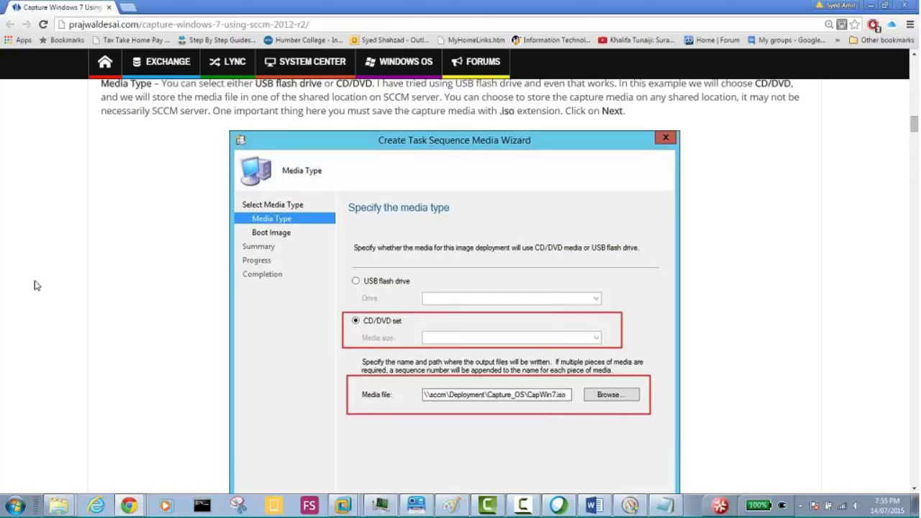
pyautogui.scroll(-18, 36, 287)
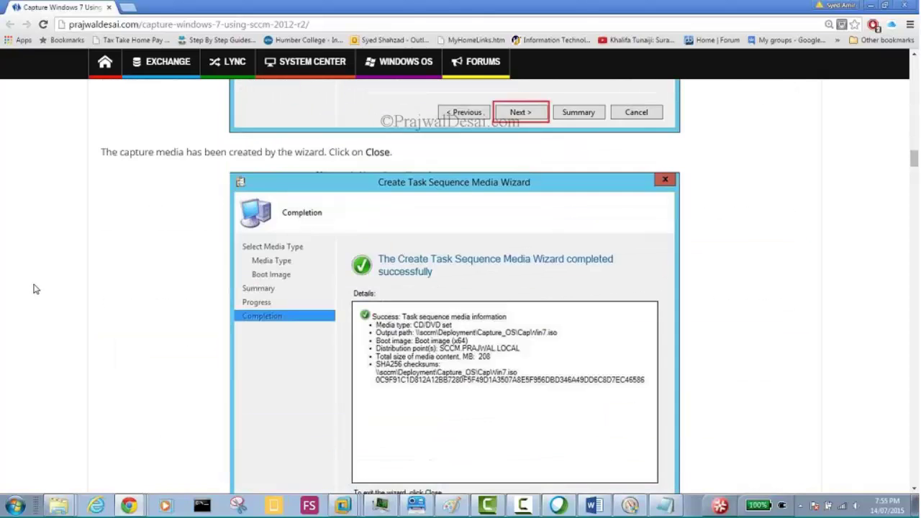
pyautogui.scroll(-20, 34, 289)
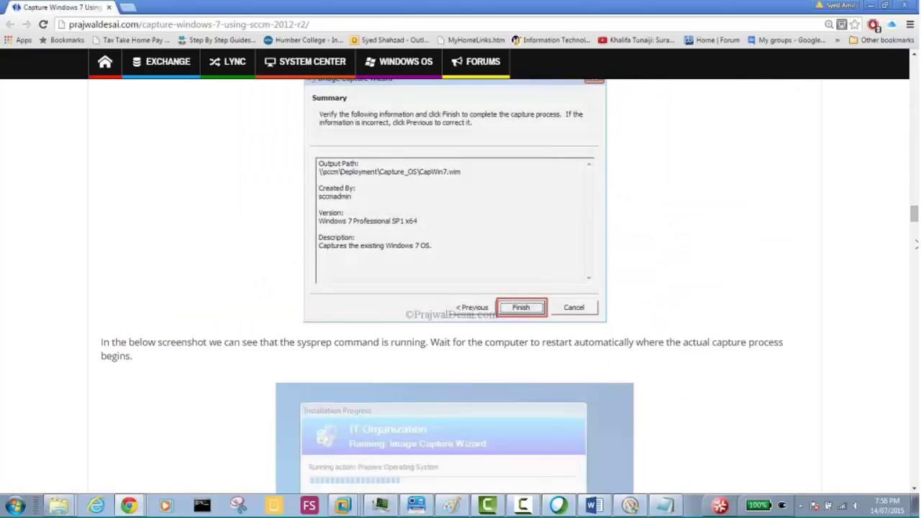
pyautogui.click(915, 242)
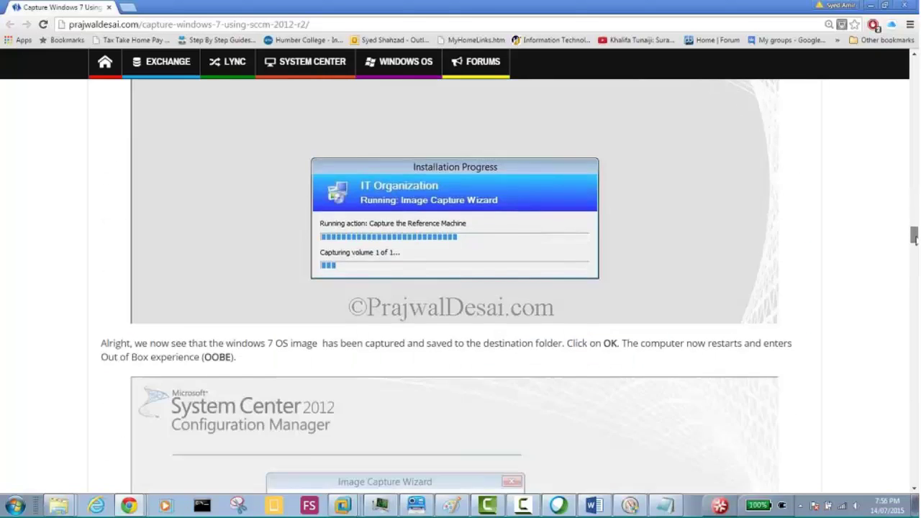
pyautogui.moveTo(915, 240); pyautogui.dragTo(915, 341)
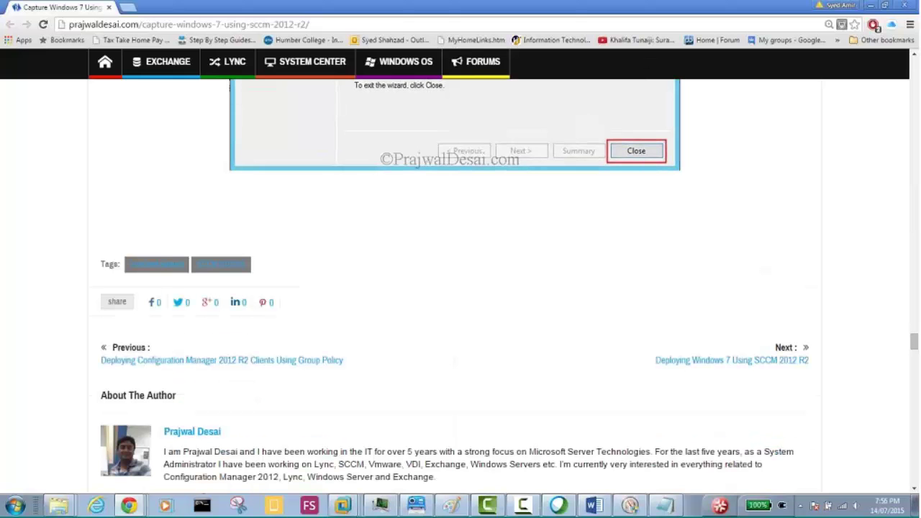
# Step: Close the Capture Windows 7 guide window and return to the SCCM server VM
pyautogui.click(906, 6)
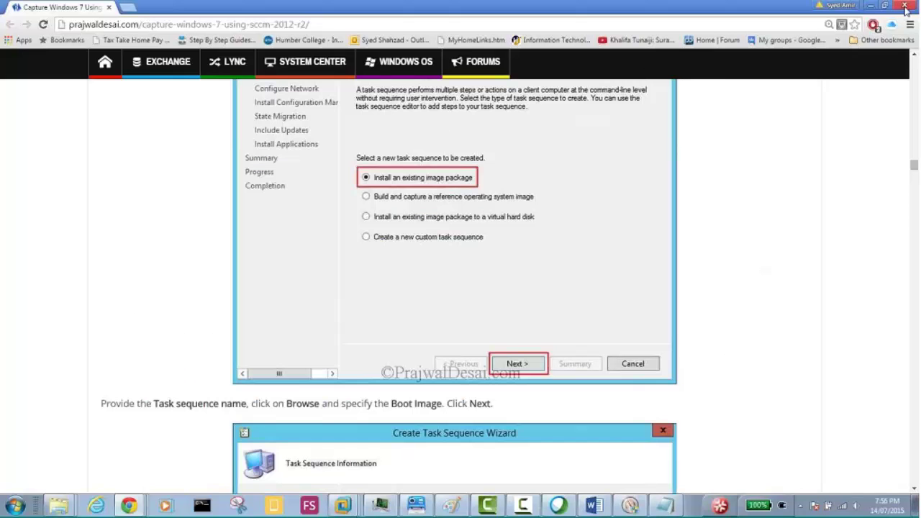
pyautogui.click(343, 506)
pyautogui.click(291, 368)
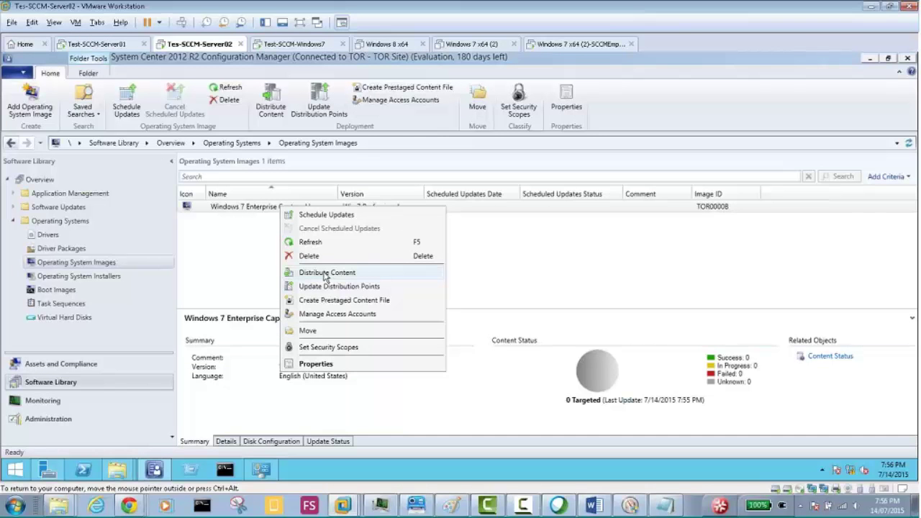
# Step: Distribute the Windows 7 Enterprise Captured Image's content to the SCCM-SERVER02 distribution point
pyautogui.click(326, 273)
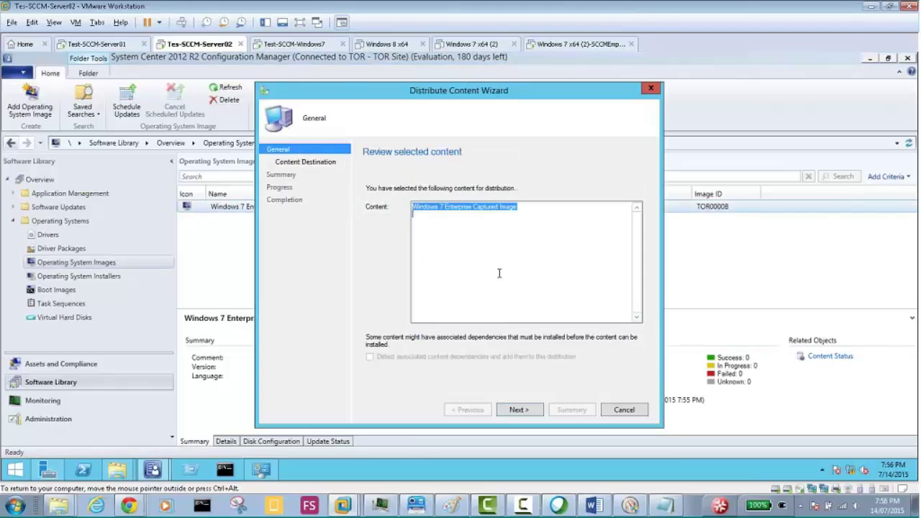
pyautogui.click(523, 409)
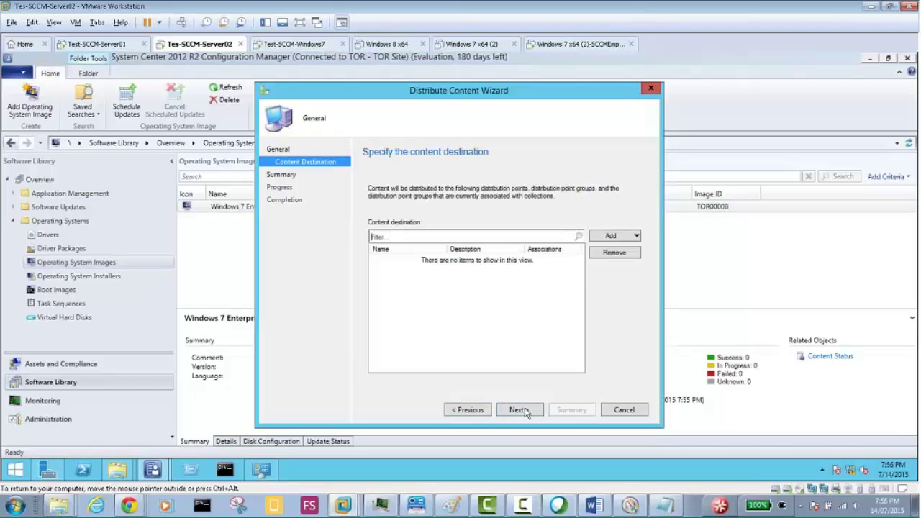
pyautogui.click(621, 236)
pyautogui.click(636, 263)
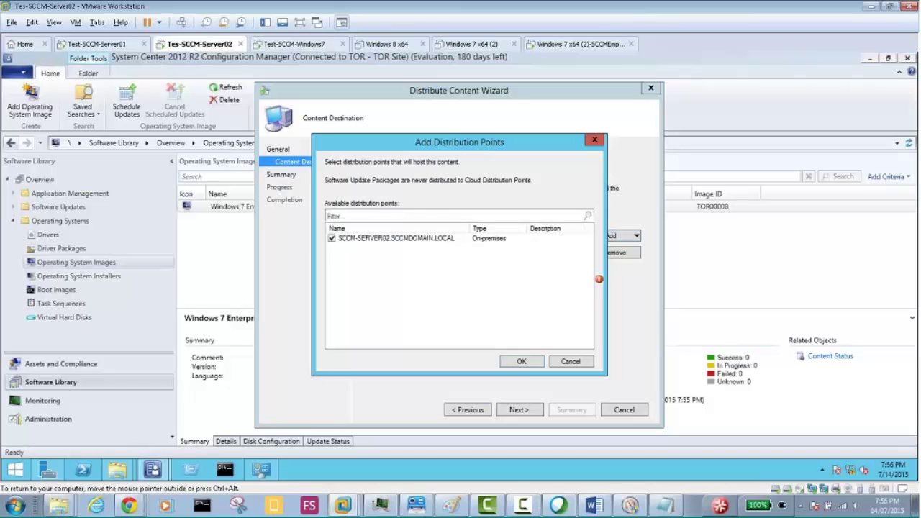
pyautogui.click(520, 362)
pyautogui.click(520, 410)
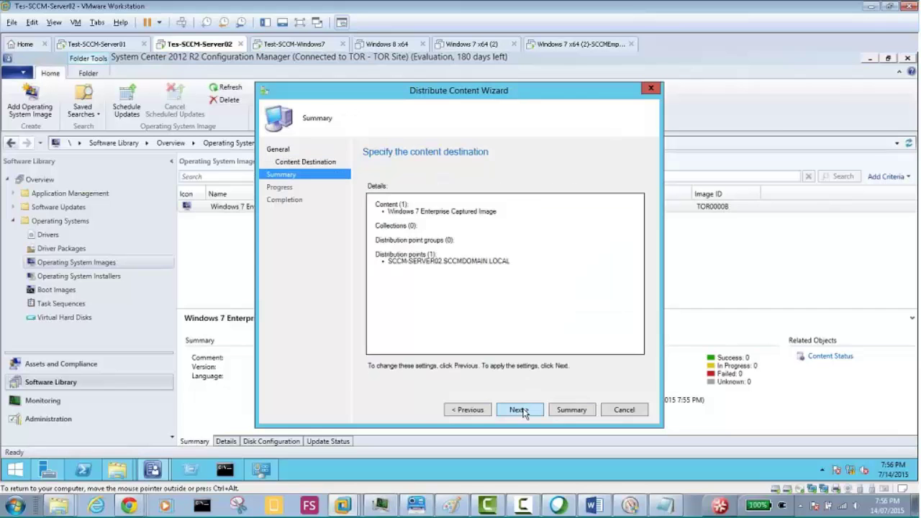
pyautogui.click(520, 411)
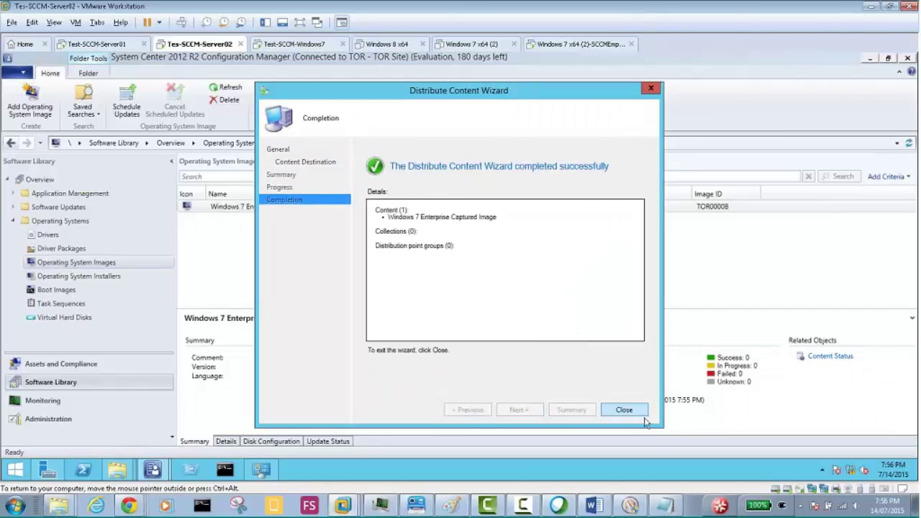
pyautogui.click(624, 410)
pyautogui.click(102, 278)
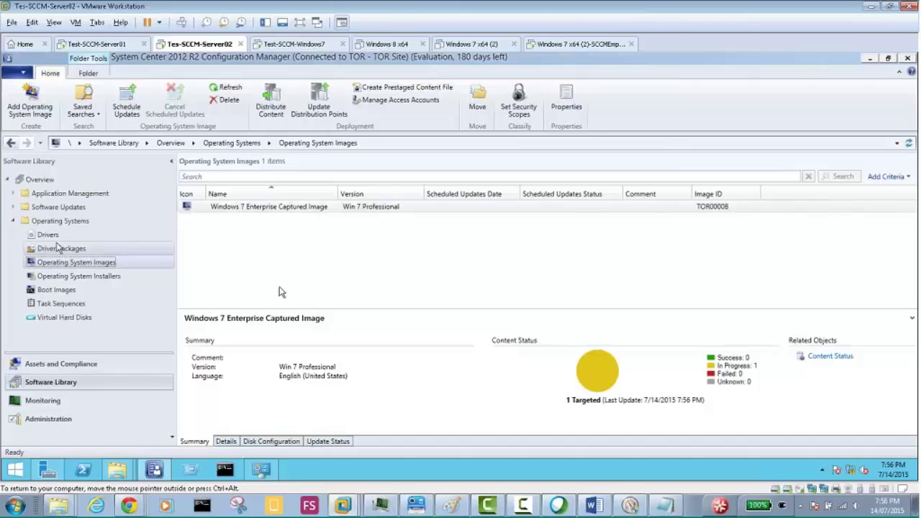
# Step: Run Update Membership on CapturedOS_Collection in Device Collections
pyautogui.click(70, 369)
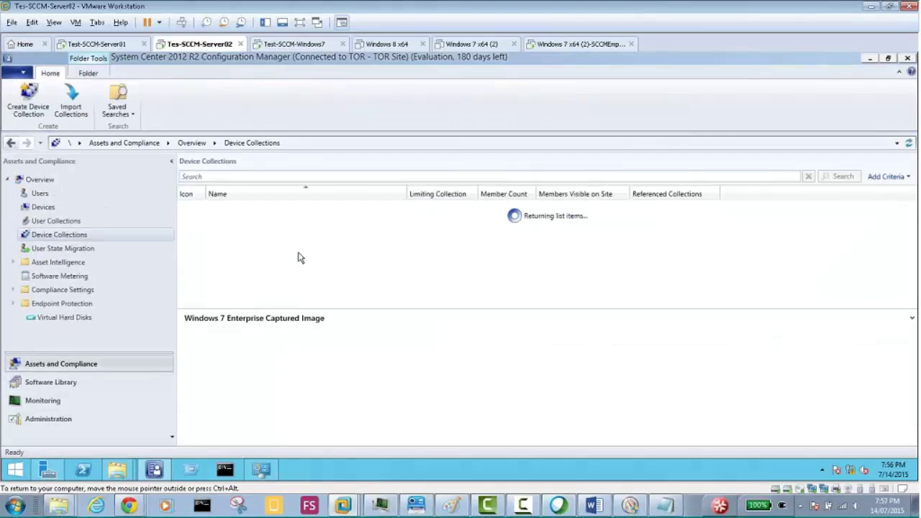
pyautogui.click(259, 260)
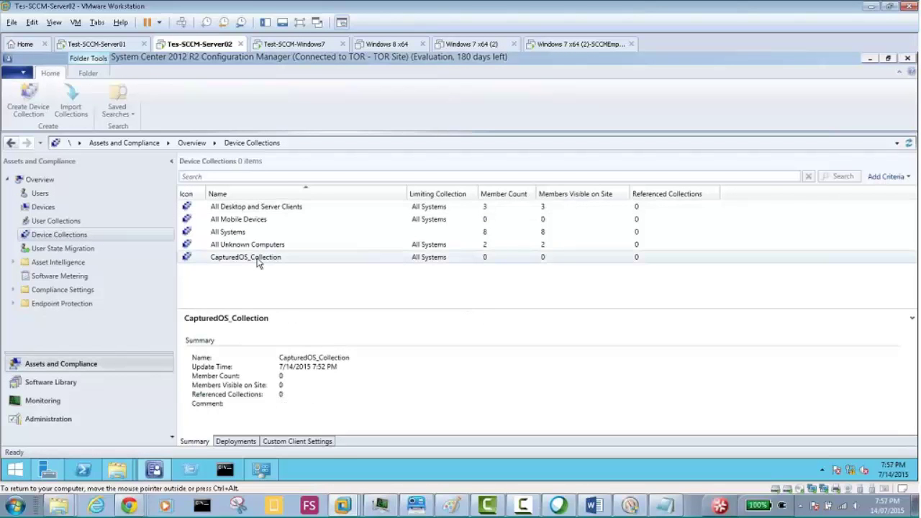
pyautogui.rightClick(258, 262)
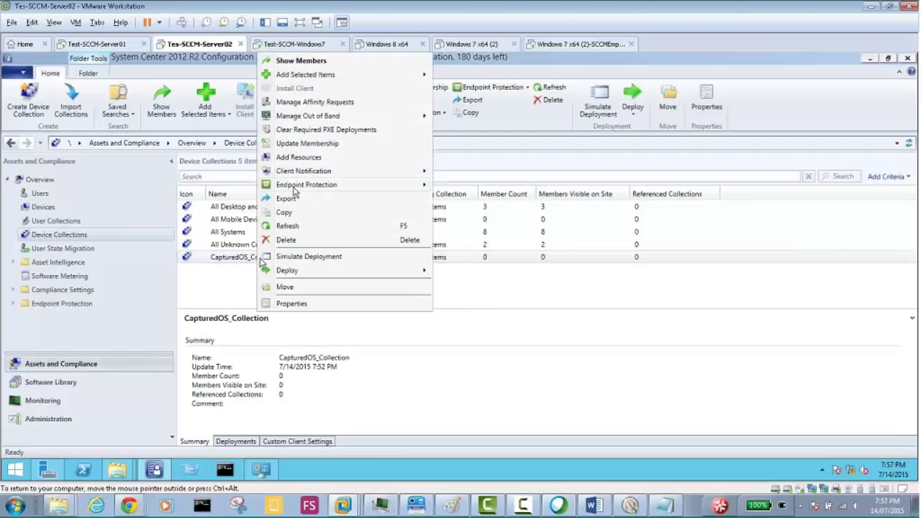
pyautogui.click(302, 145)
pyautogui.click(507, 310)
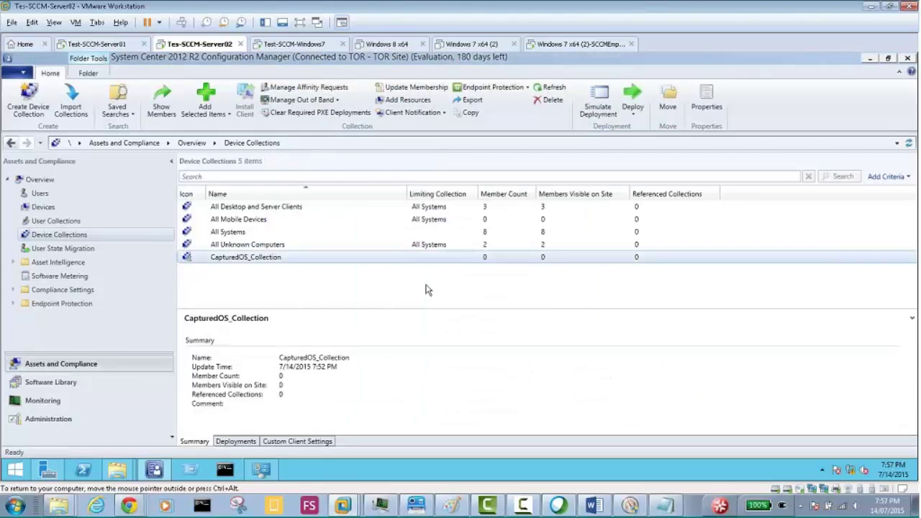
# Step: Refresh Devices to check the CapturedOS7 device, then return to Software Library
pyautogui.click(43, 208)
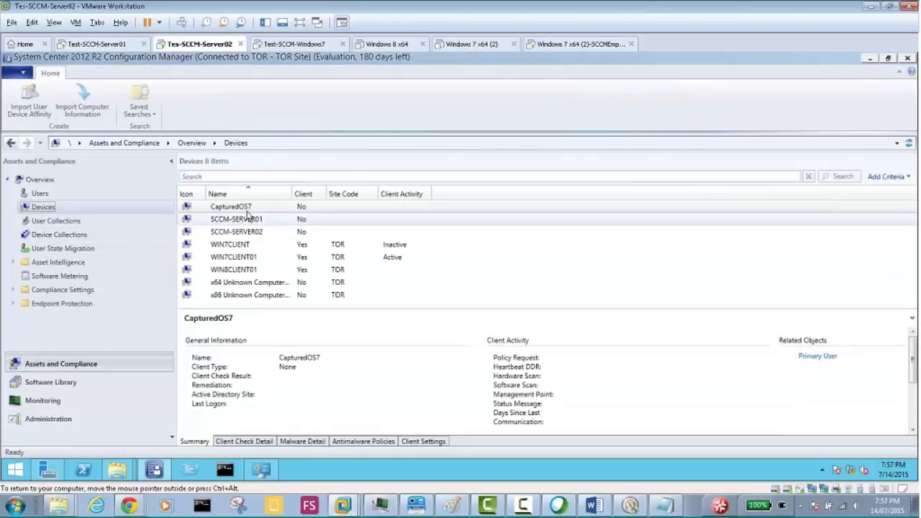
pyautogui.rightClick(244, 207)
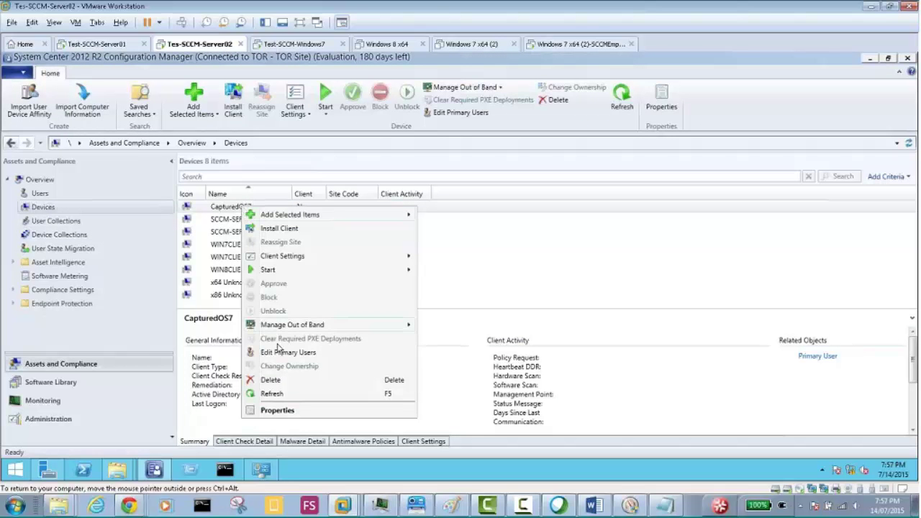
pyautogui.click(278, 395)
pyautogui.click(243, 207)
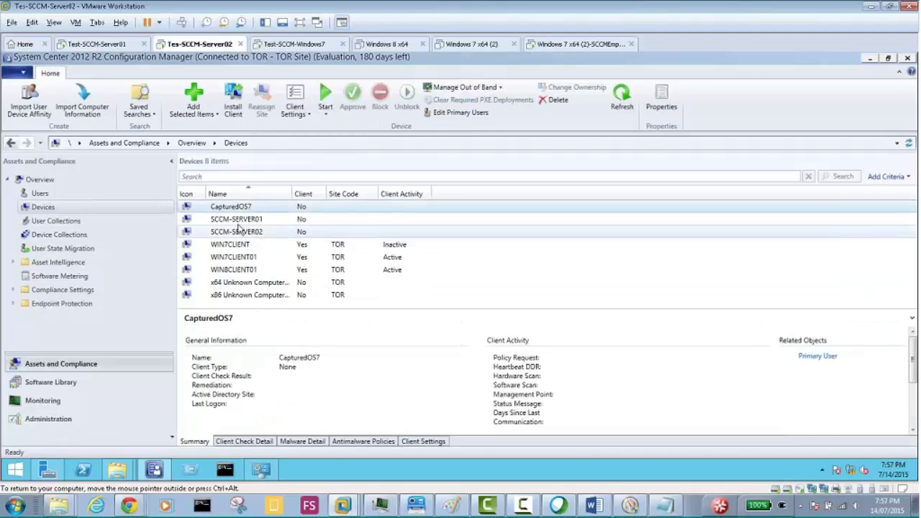
pyautogui.click(55, 237)
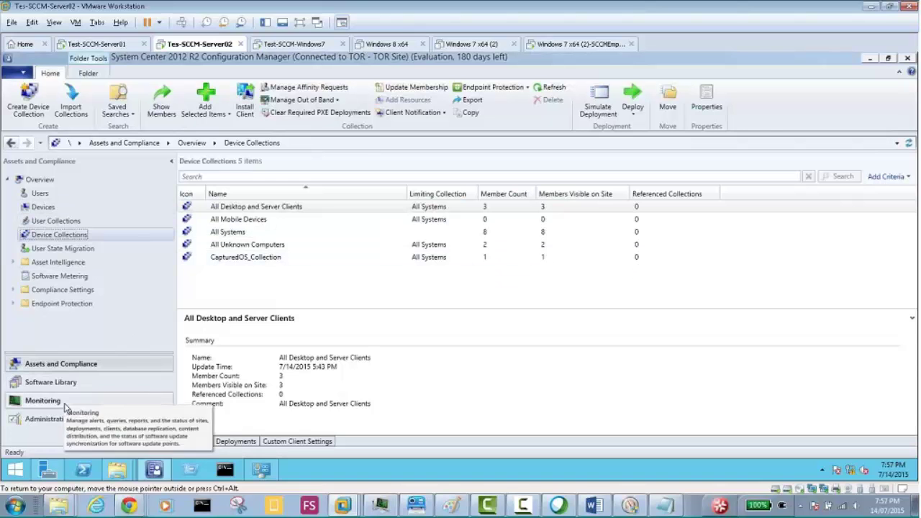
pyautogui.click(58, 383)
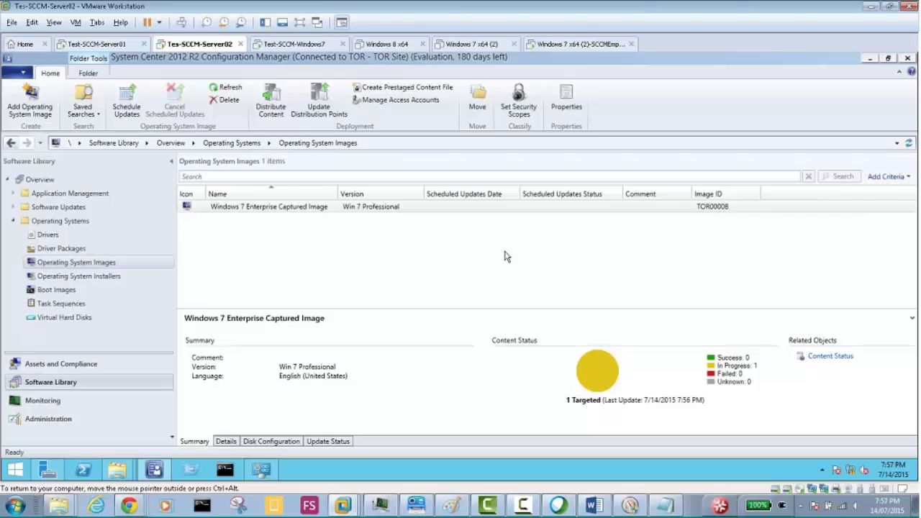
# Step: Switch between the Operating System Installers and Operating System Images lists
pyautogui.click(79, 276)
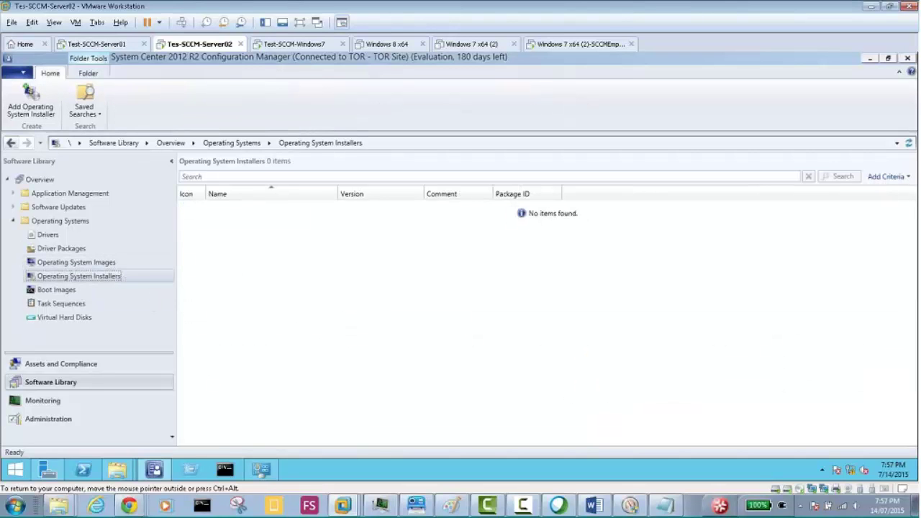
pyautogui.click(104, 263)
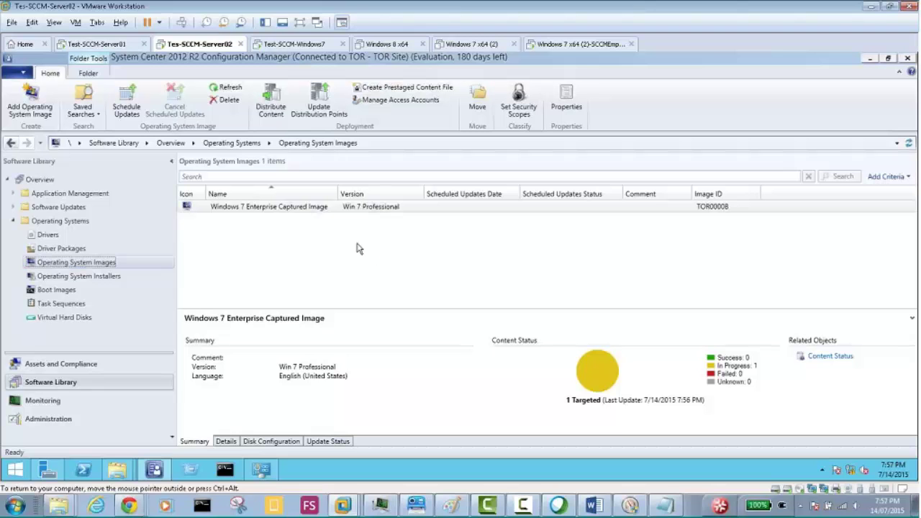
pyautogui.moveTo(160, 475)
pyautogui.click(100, 276)
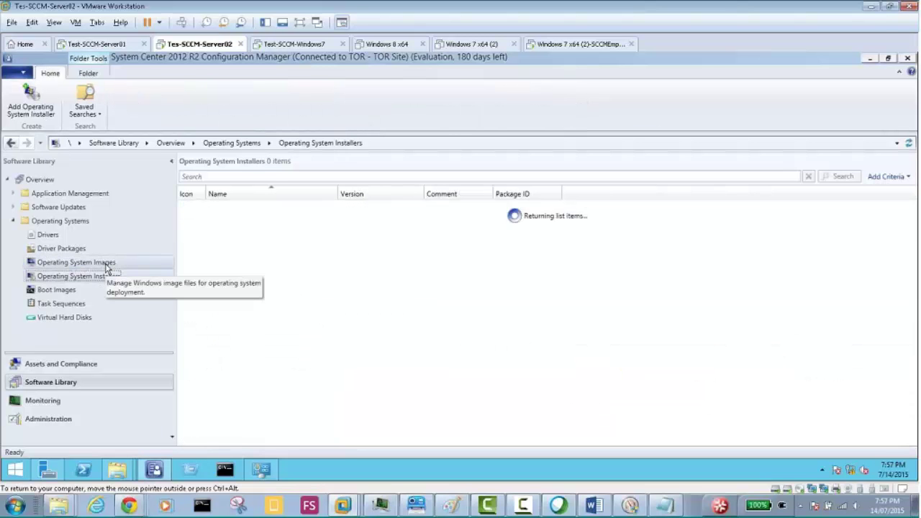
pyautogui.click(107, 264)
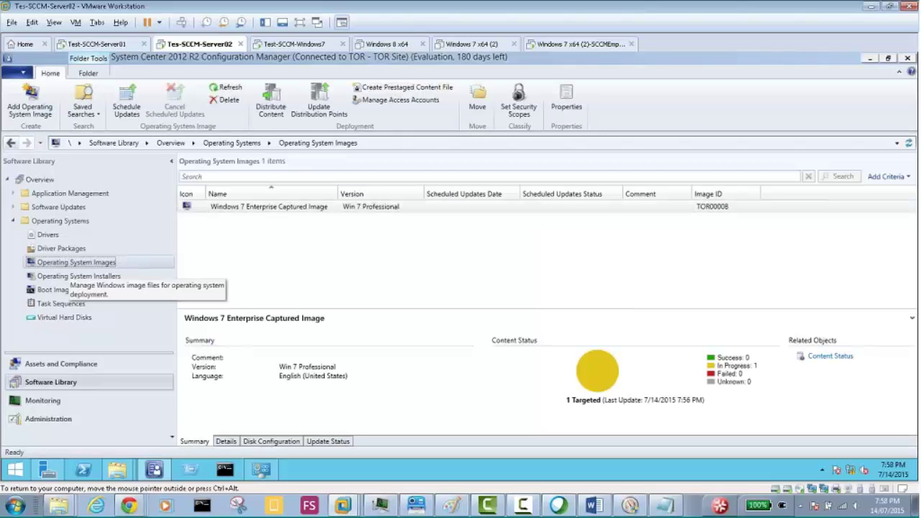
# Step: Refresh the Windows 7 captured image four times to update its distribution status
pyautogui.rightClick(253, 209)
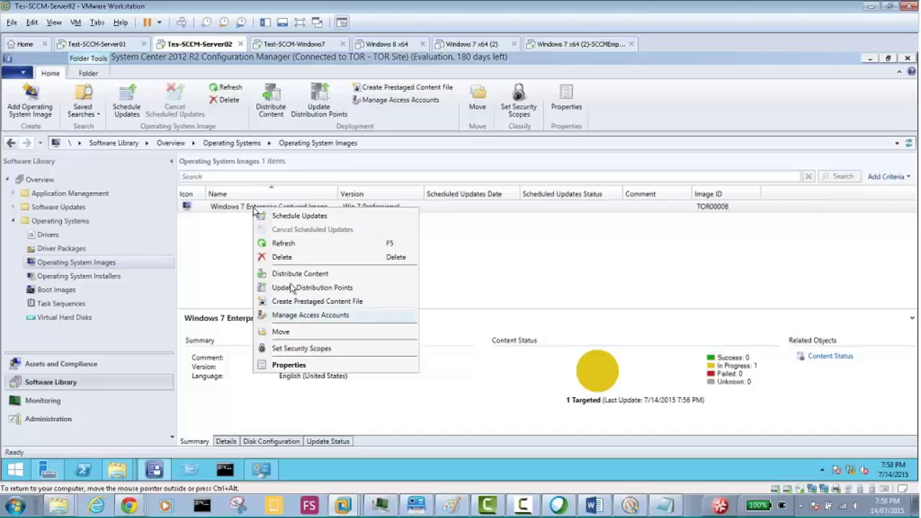
pyautogui.click(288, 244)
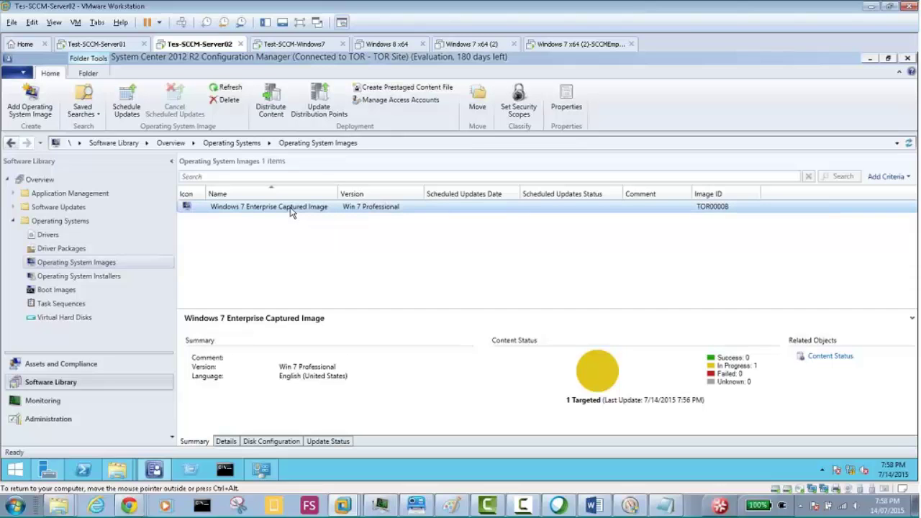
pyautogui.rightClick(291, 210)
pyautogui.click(319, 245)
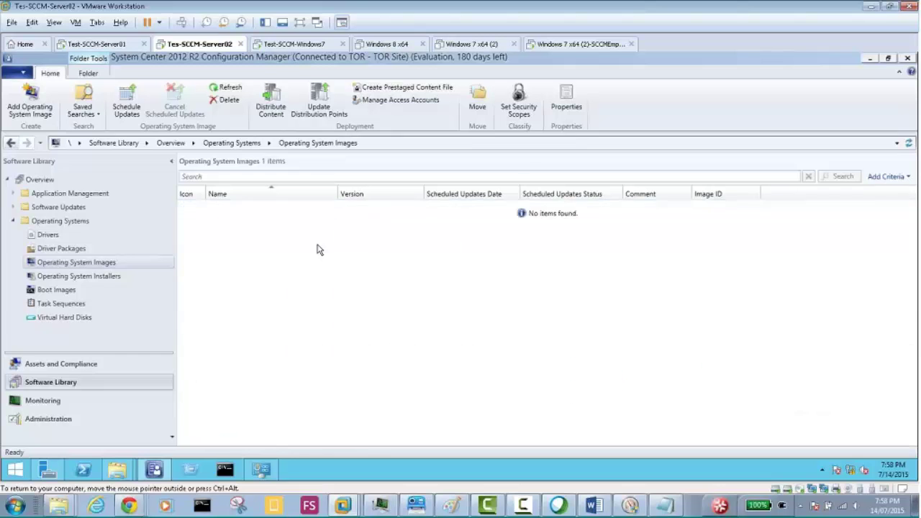
pyautogui.rightClick(304, 211)
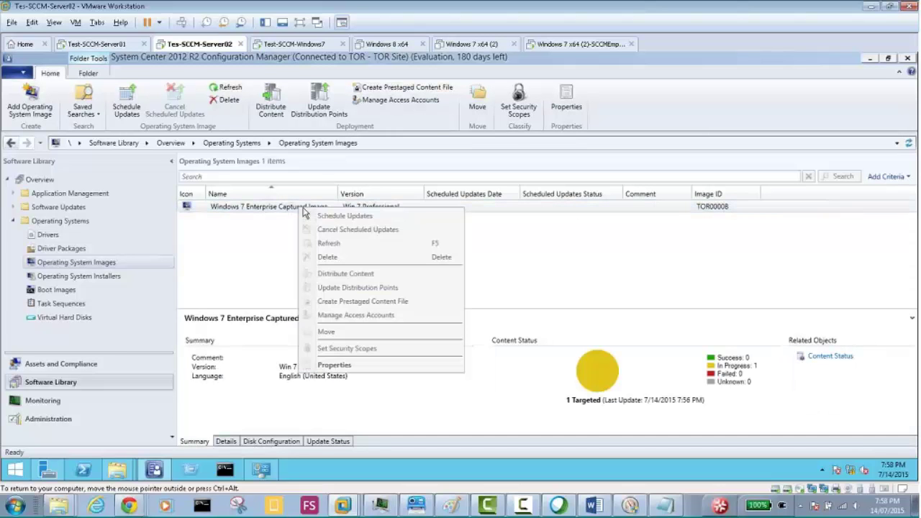
pyautogui.click(351, 245)
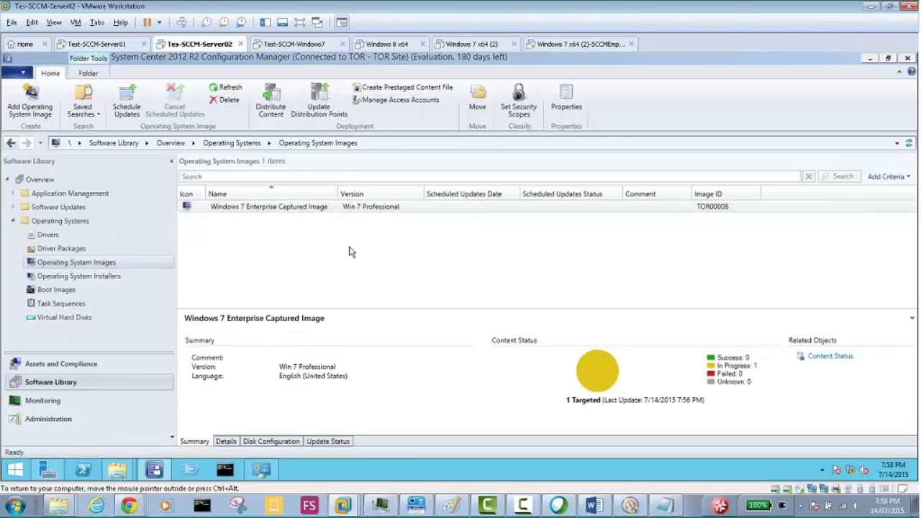
pyautogui.rightClick(267, 208)
pyautogui.click(316, 243)
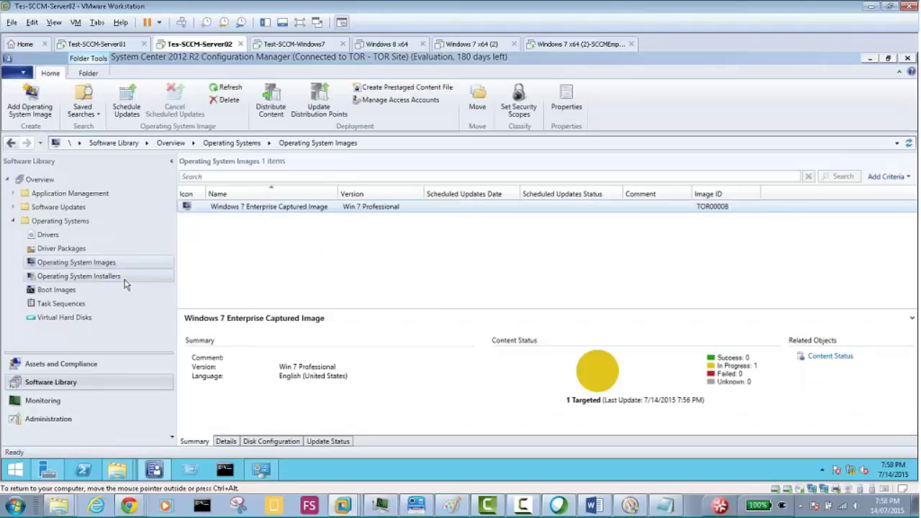
# Step: Check the PXE client and Windows 7 VM tabs, then return to the server VM
pyautogui.click(573, 46)
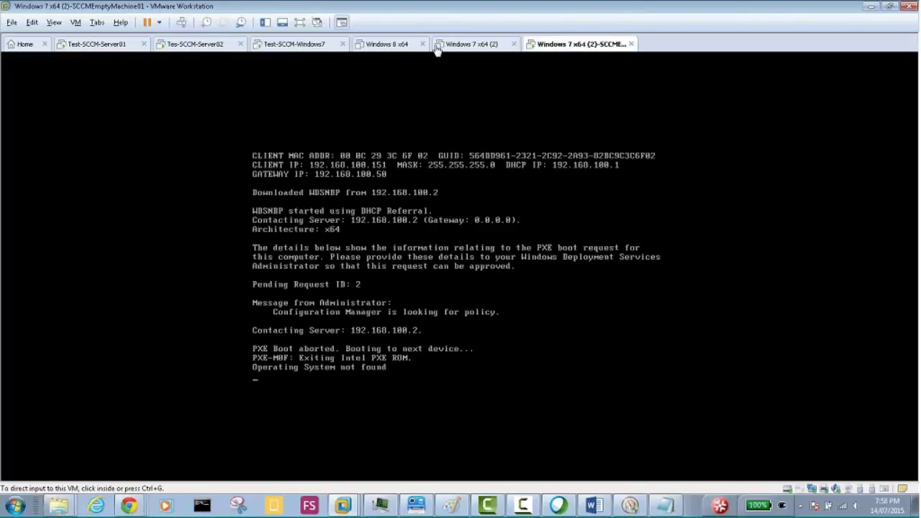
pyautogui.click(293, 46)
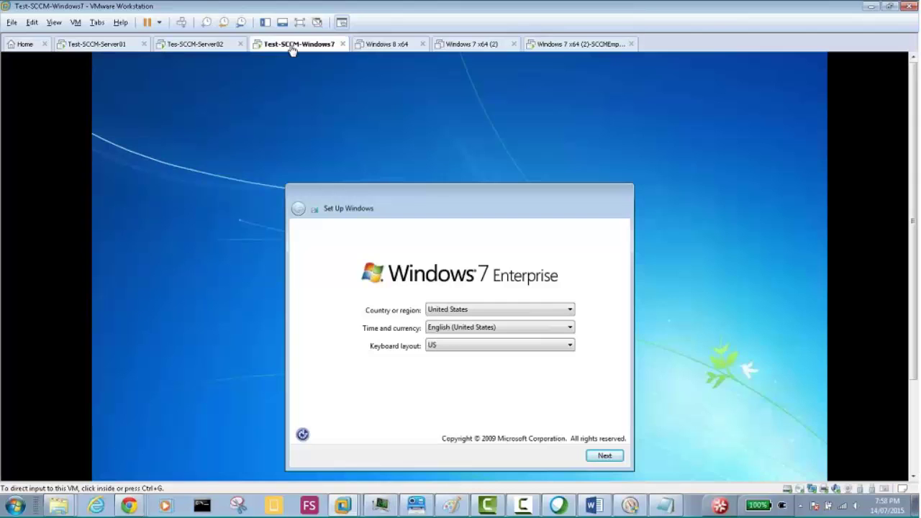
pyautogui.click(324, 62)
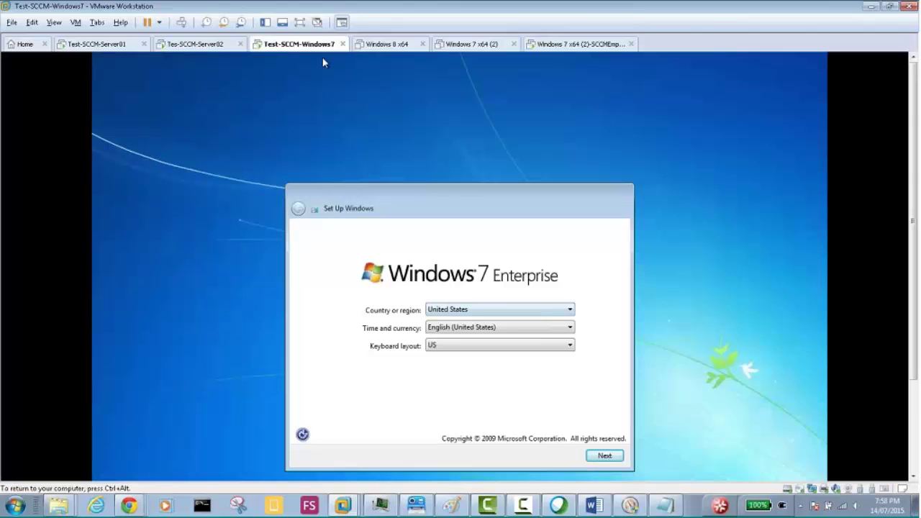
pyautogui.click(198, 44)
# Step: Refresh the Windows 7 captured image twice, then open its Content Status link
pyautogui.click(267, 208)
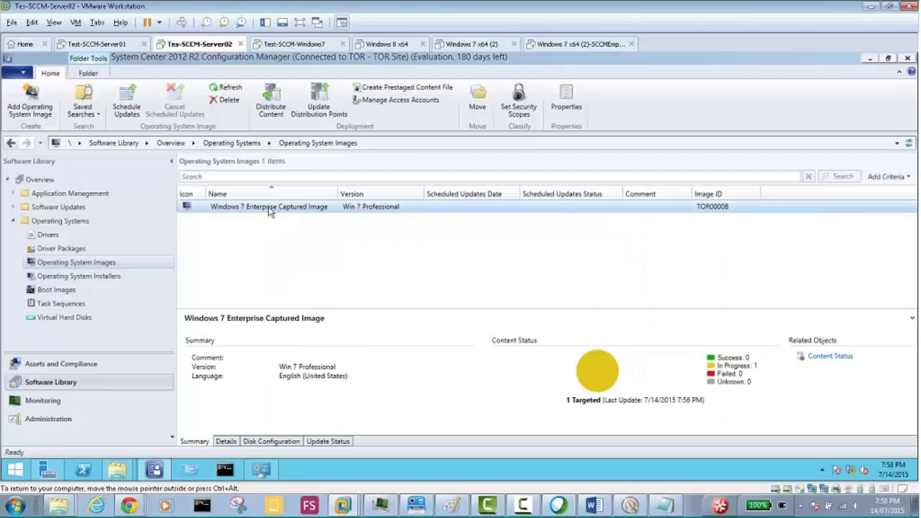
pyautogui.rightClick(265, 207)
pyautogui.click(283, 239)
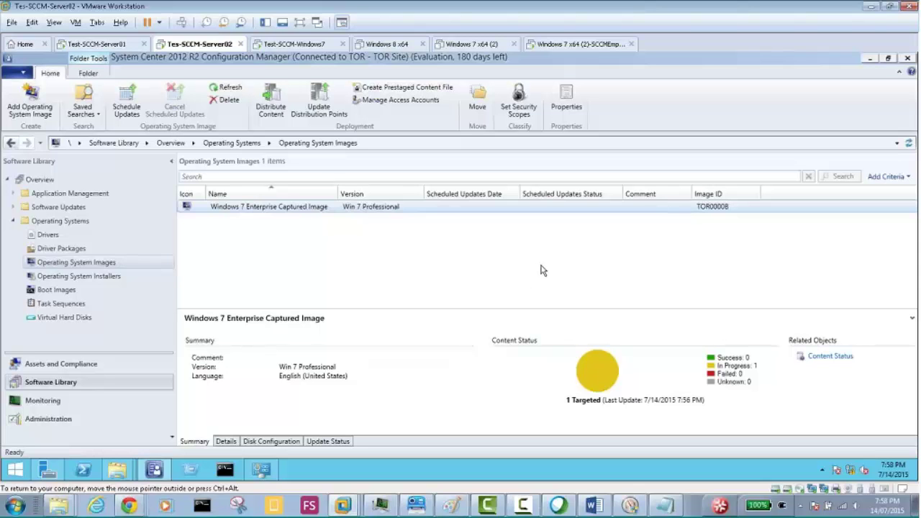
pyautogui.rightClick(242, 208)
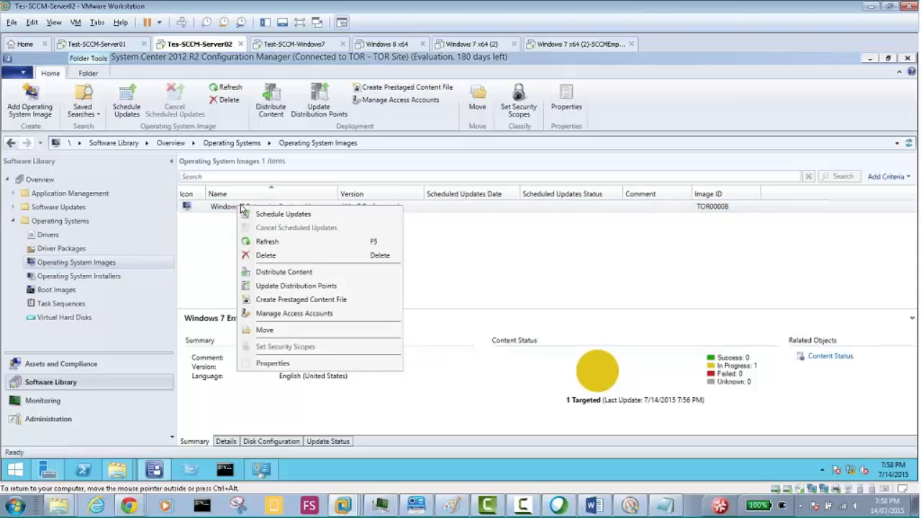
pyautogui.click(266, 242)
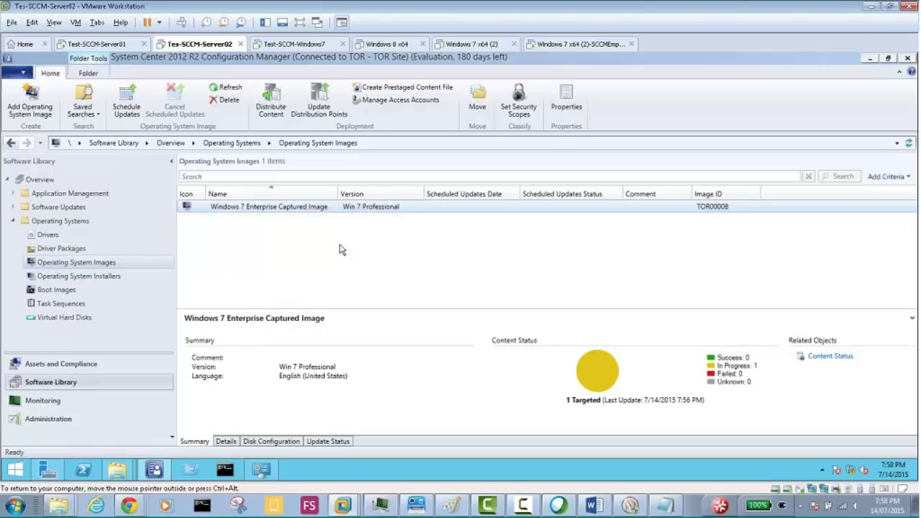
pyautogui.click(838, 362)
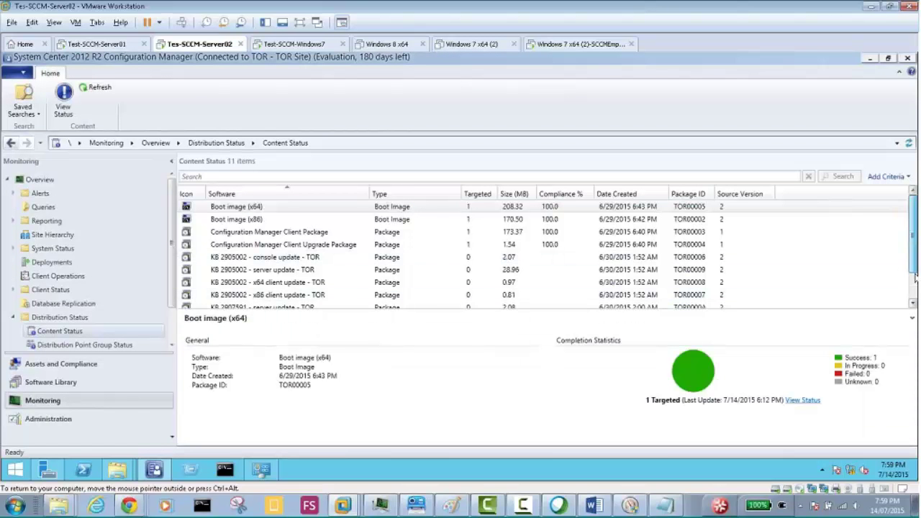
# Step: Select the Windows 7 Enterprise Captured Image row and view its detailed distribution status
pyautogui.scroll(-1, 909, 284)
pyautogui.click(255, 295)
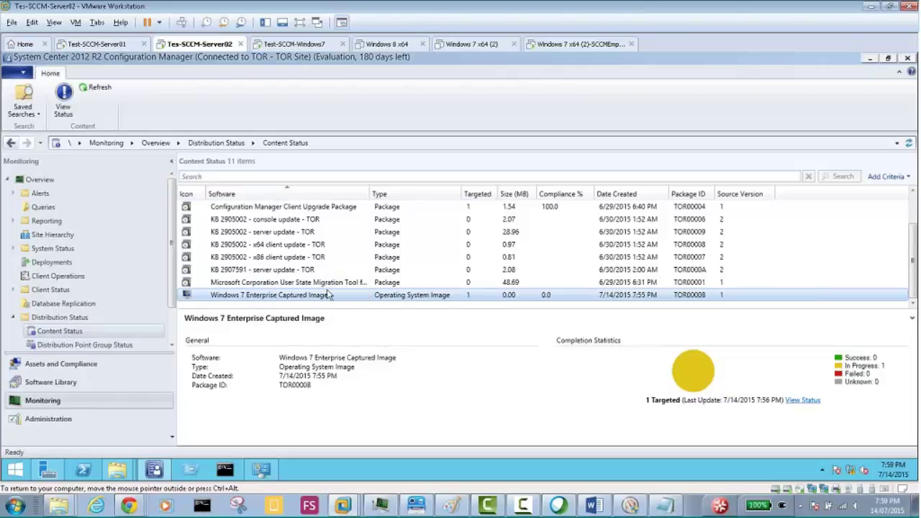
pyautogui.click(302, 282)
pyautogui.click(269, 296)
pyautogui.click(804, 402)
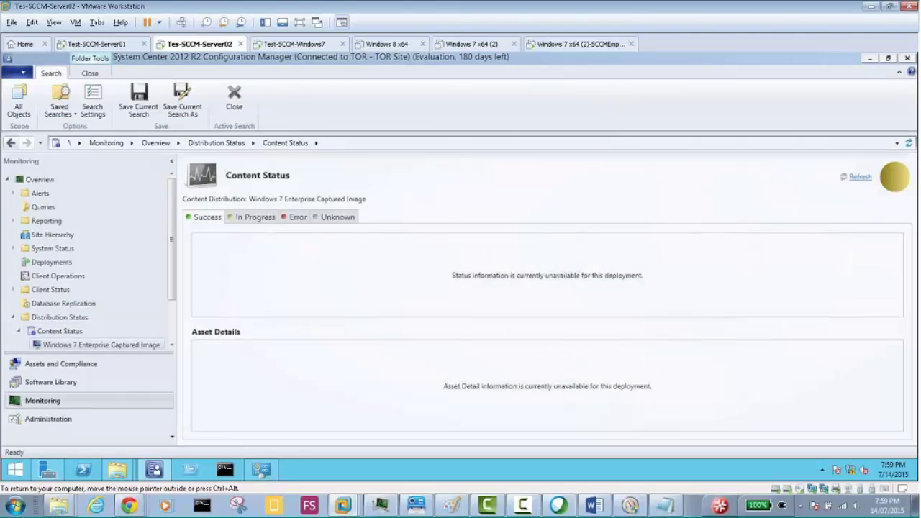
# Step: Show the In Progress messages and refresh the distribution status repeatedly
pyautogui.click(247, 219)
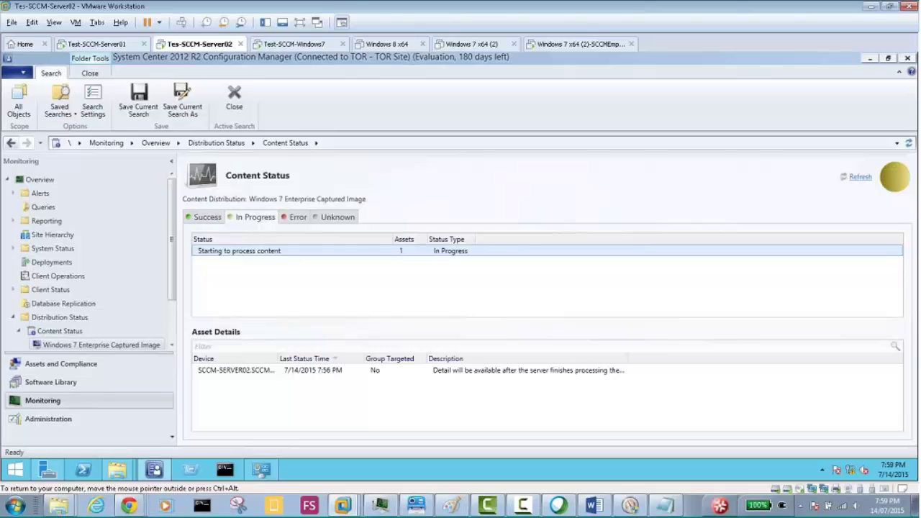
pyautogui.click(861, 177)
pyautogui.click(863, 180)
pyautogui.click(860, 181)
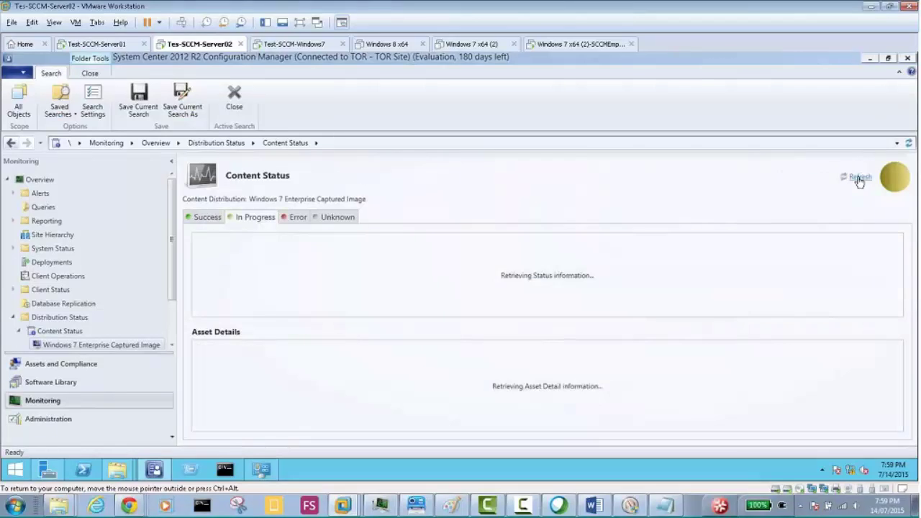
pyautogui.click(860, 181)
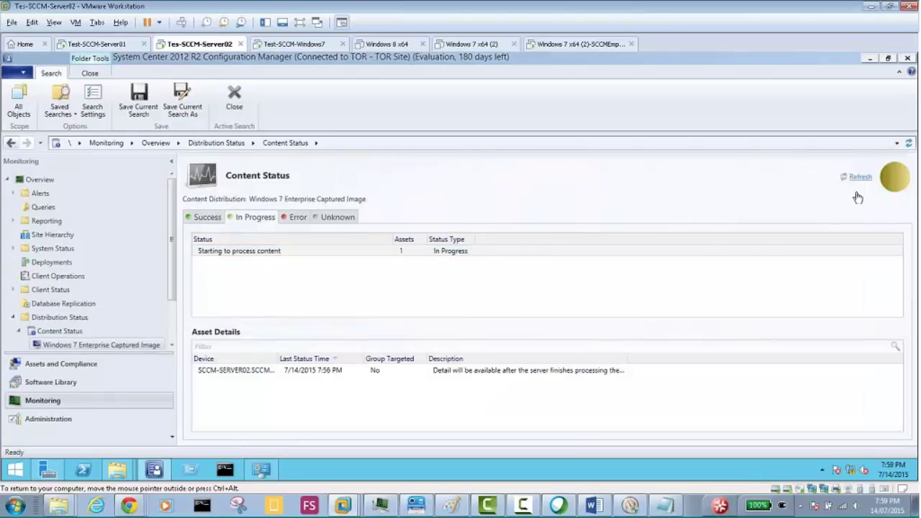
pyautogui.click(852, 180)
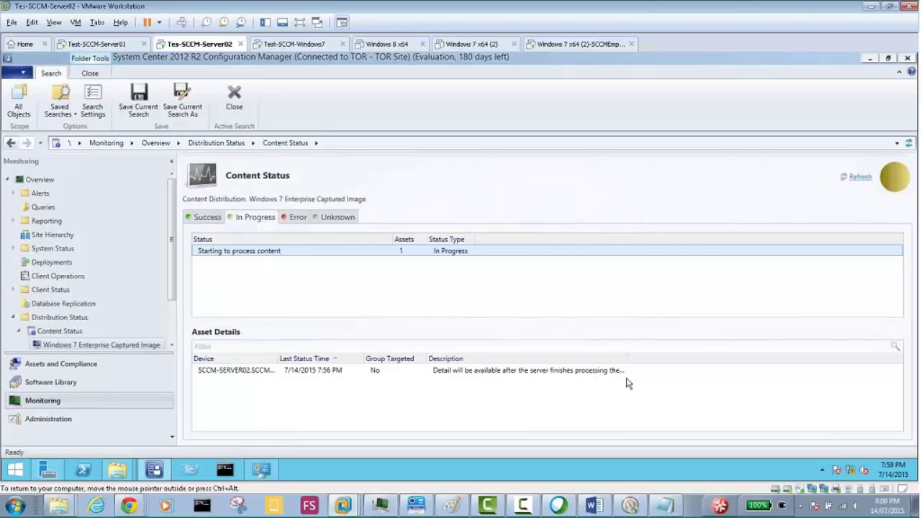
# Step: Widen the Description column, refresh again, and check the Error and Unknown tabs
pyautogui.moveTo(627, 358); pyautogui.dragTo(719, 358)
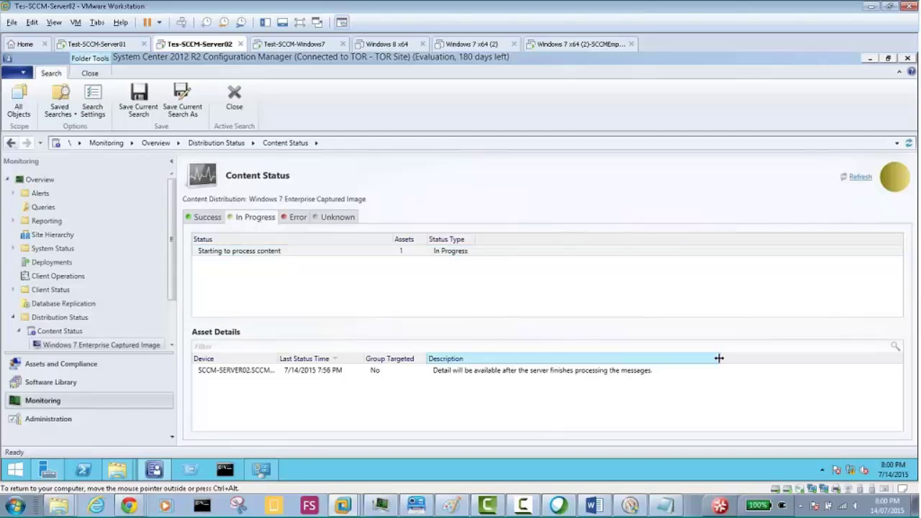
pyautogui.click(253, 371)
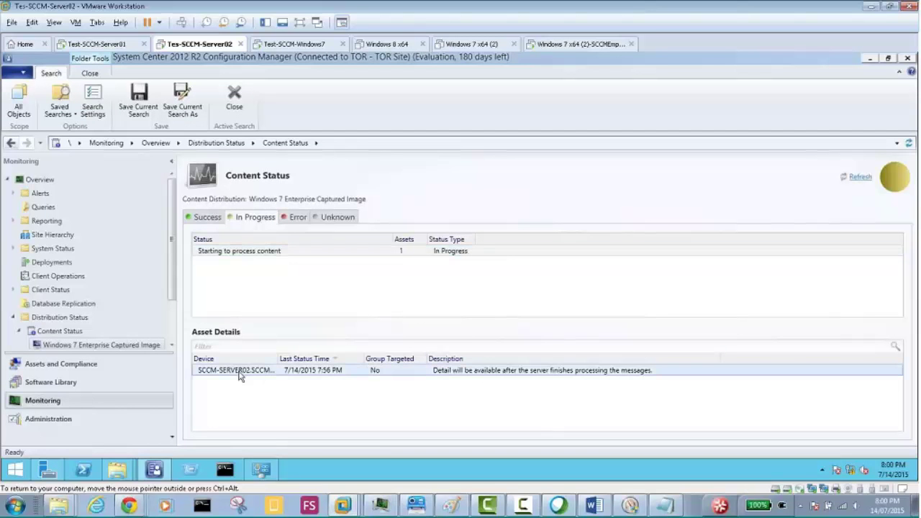
pyautogui.click(861, 176)
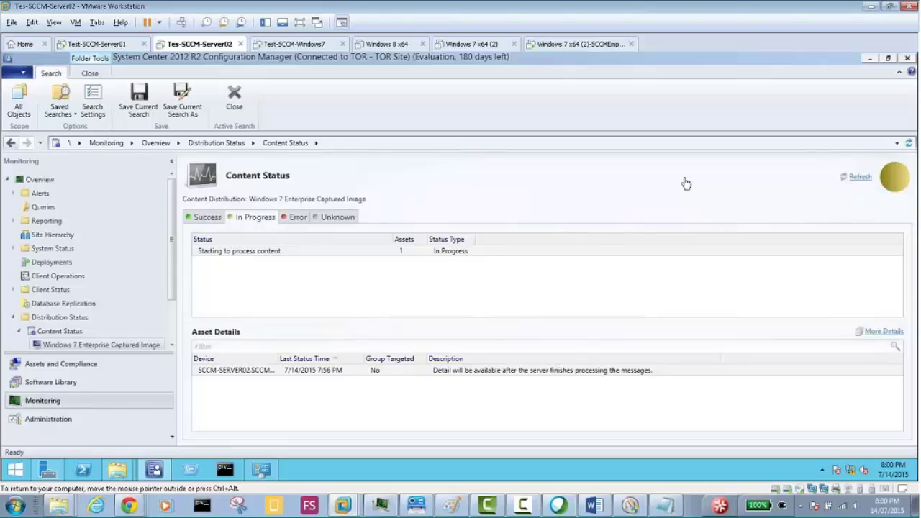
pyautogui.press('F5')
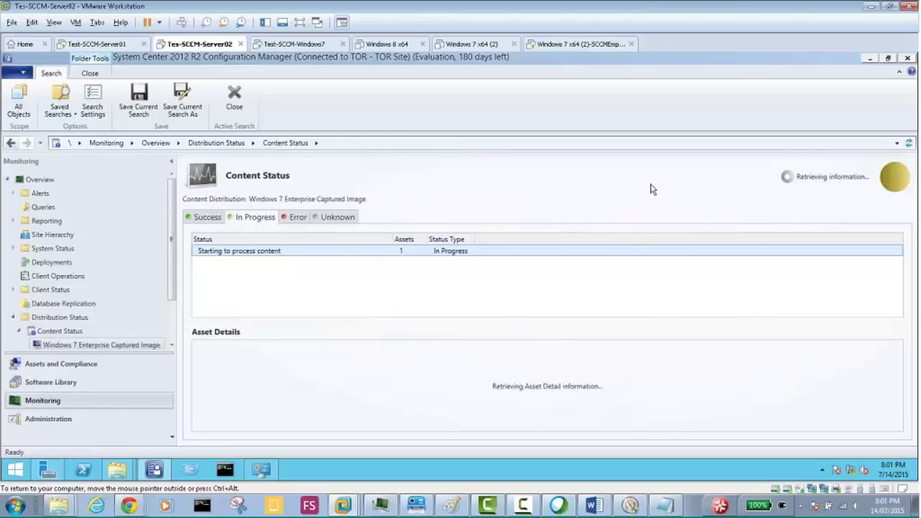
pyautogui.click(297, 217)
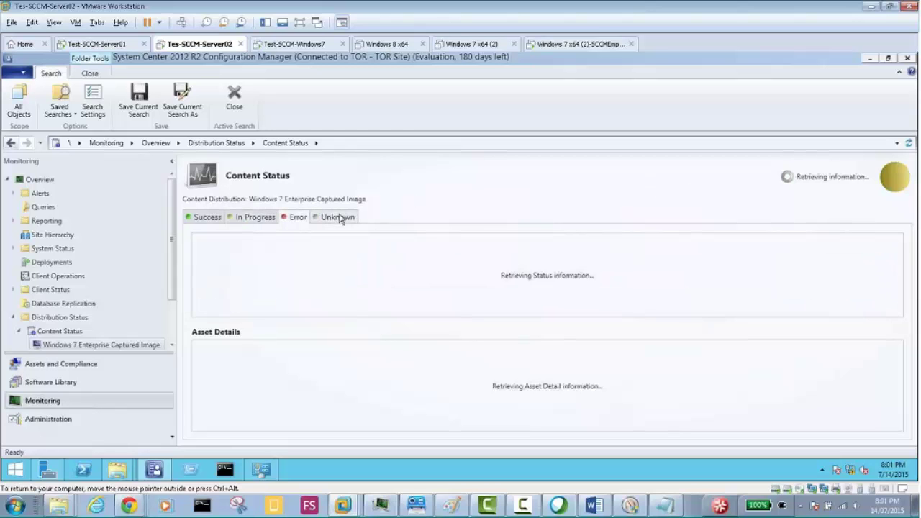
pyautogui.click(341, 217)
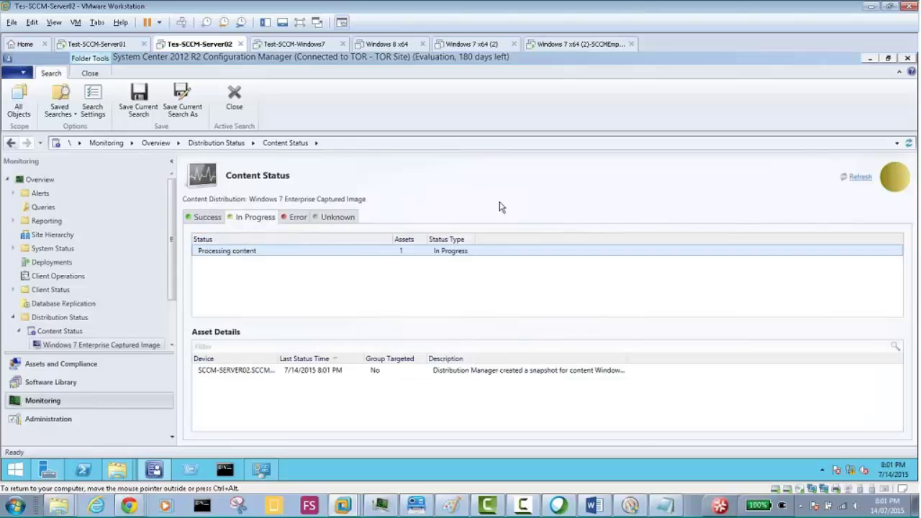
# Step: Refresh until the distribution shows 1 success, then return to Operating System Images
pyautogui.click(861, 177)
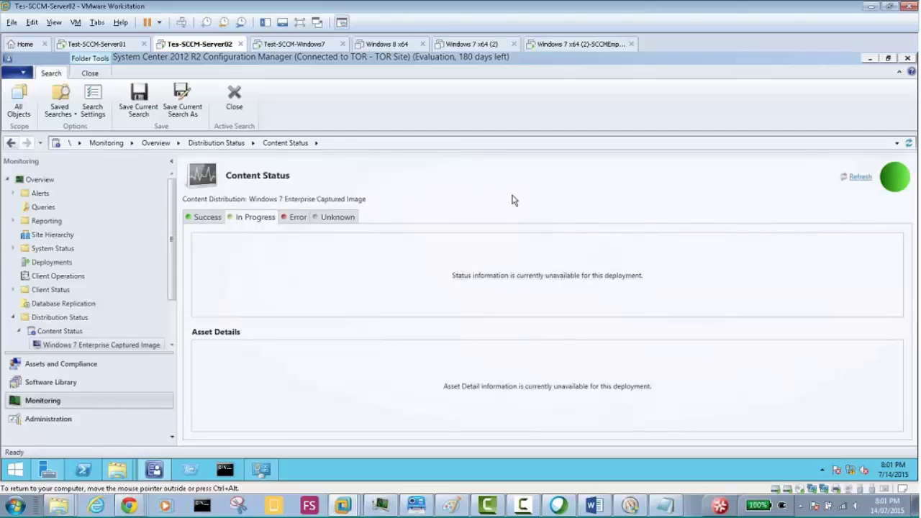
pyautogui.click(859, 180)
pyautogui.click(58, 384)
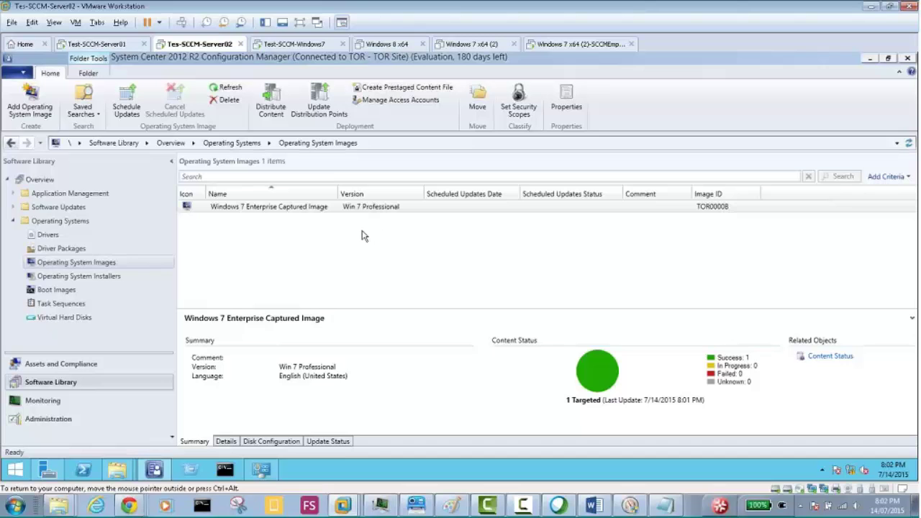
# Step: Refresh and check the captured Windows 7 image, then open Task Sequences under Operating Systems
pyautogui.press('F5')
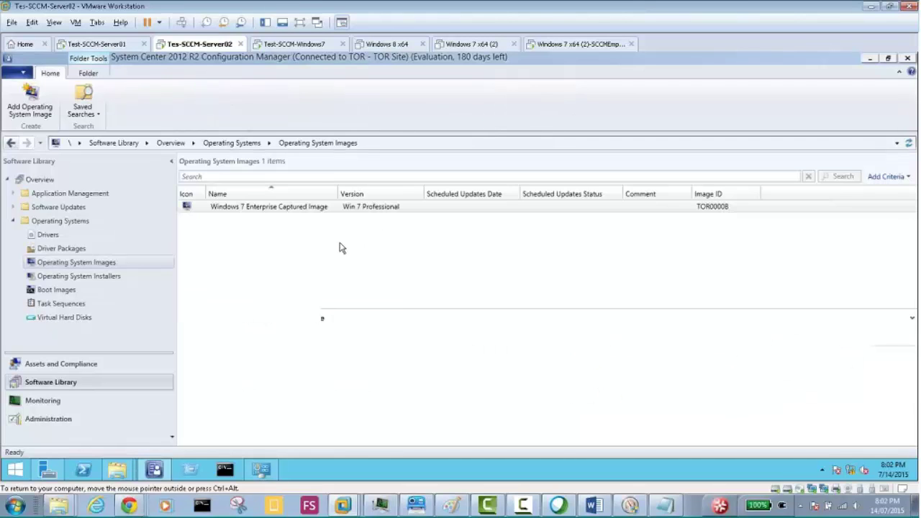
pyautogui.click(309, 211)
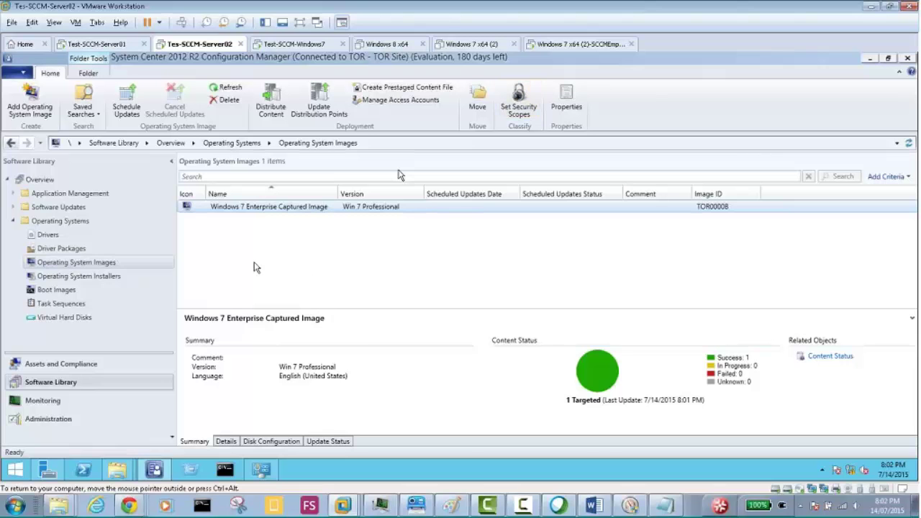
pyautogui.click(297, 45)
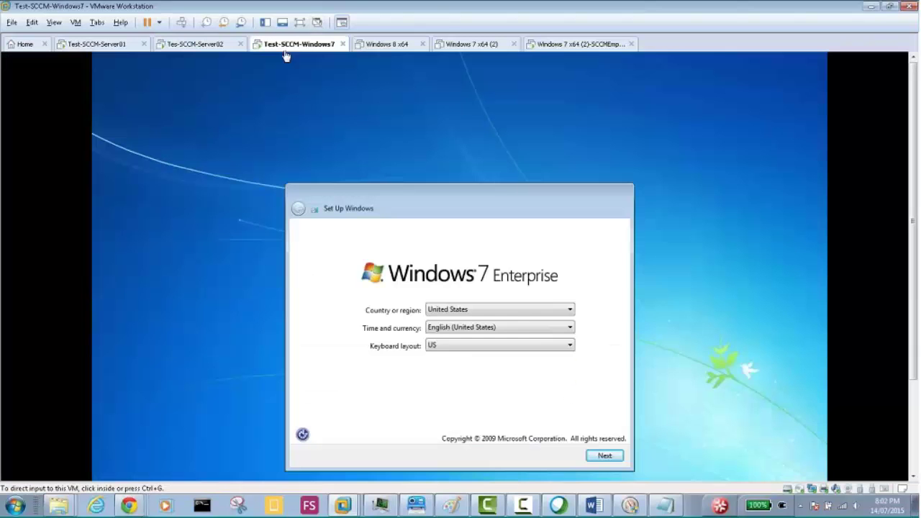
pyautogui.click(195, 45)
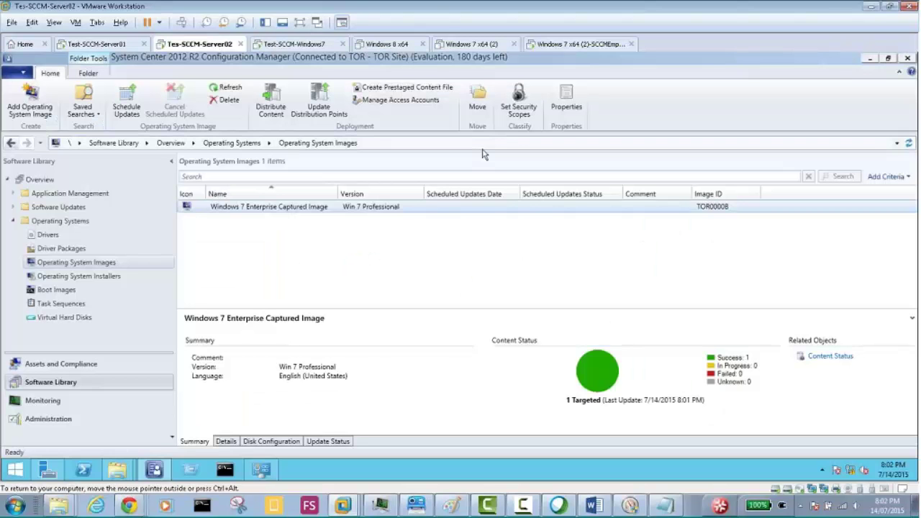
pyautogui.click(71, 306)
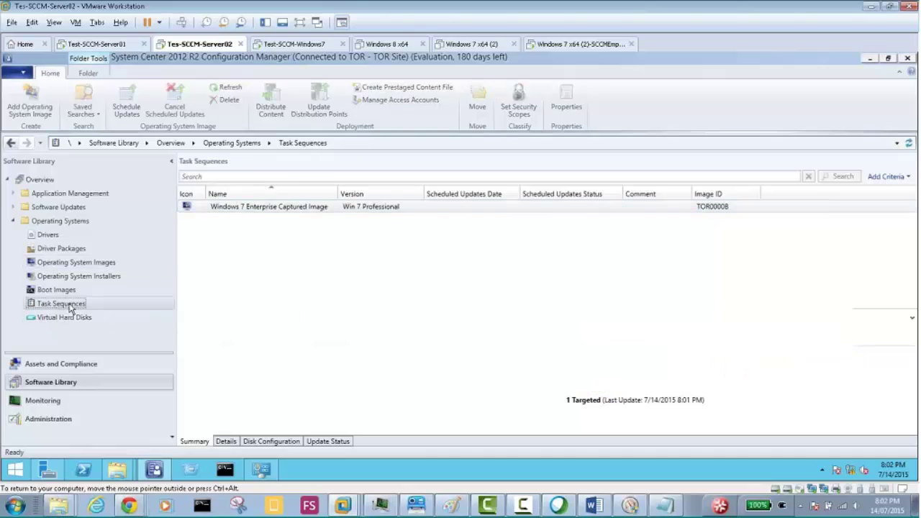
# Step: Create an existing-image task sequence named 'Deploy Win 7' using the x64 boot image
pyautogui.rightClick(79, 306)
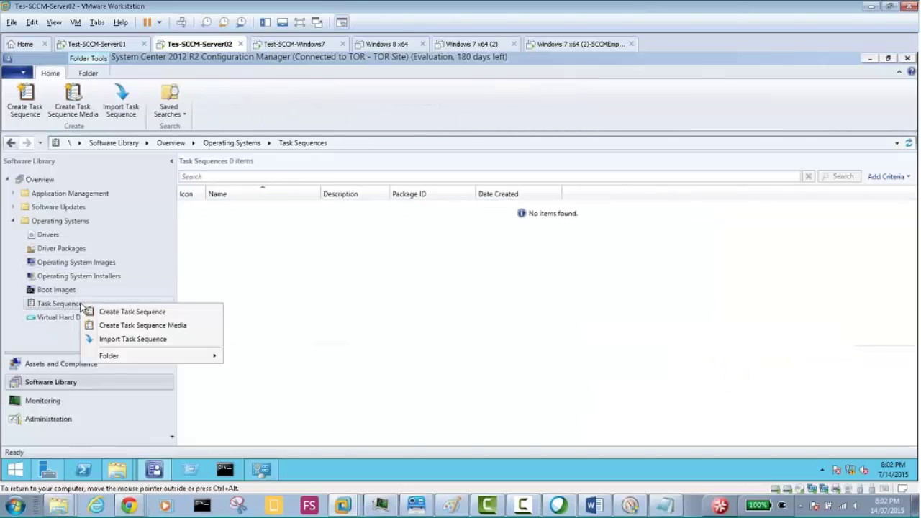
pyautogui.click(129, 312)
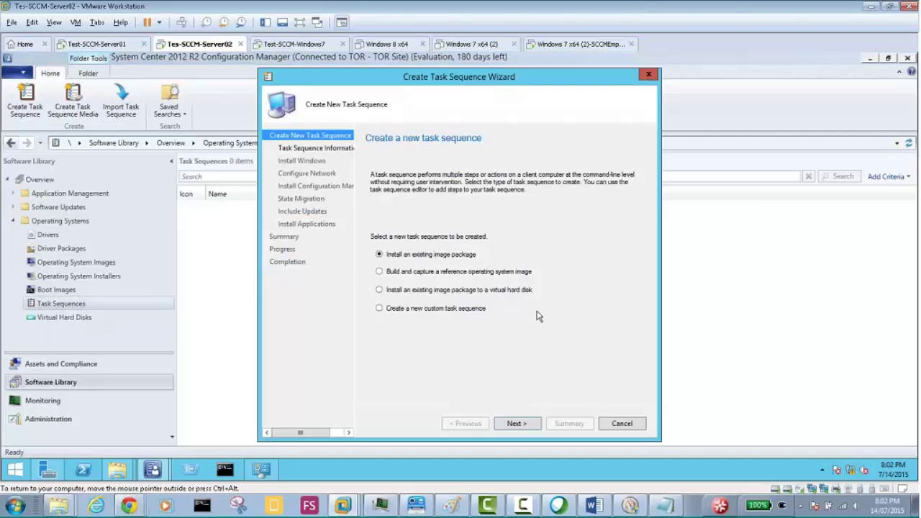
pyautogui.click(515, 424)
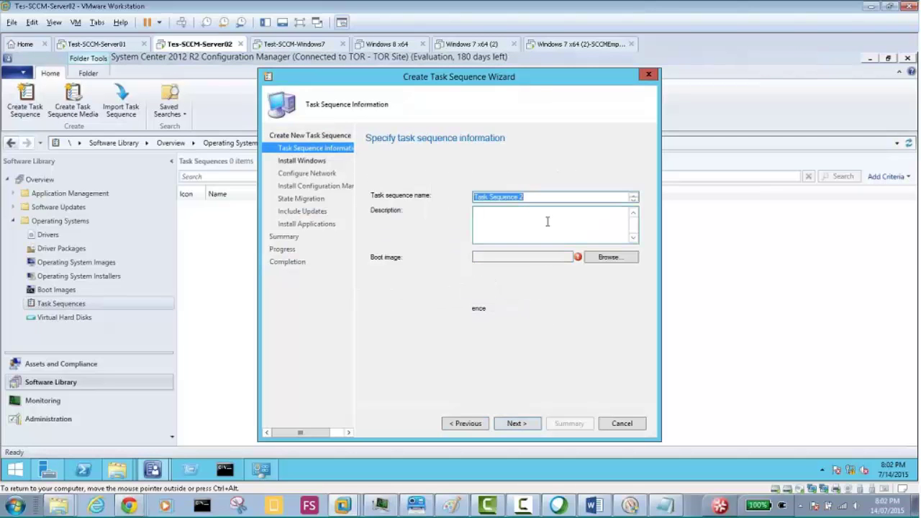
pyautogui.write('Deploy')
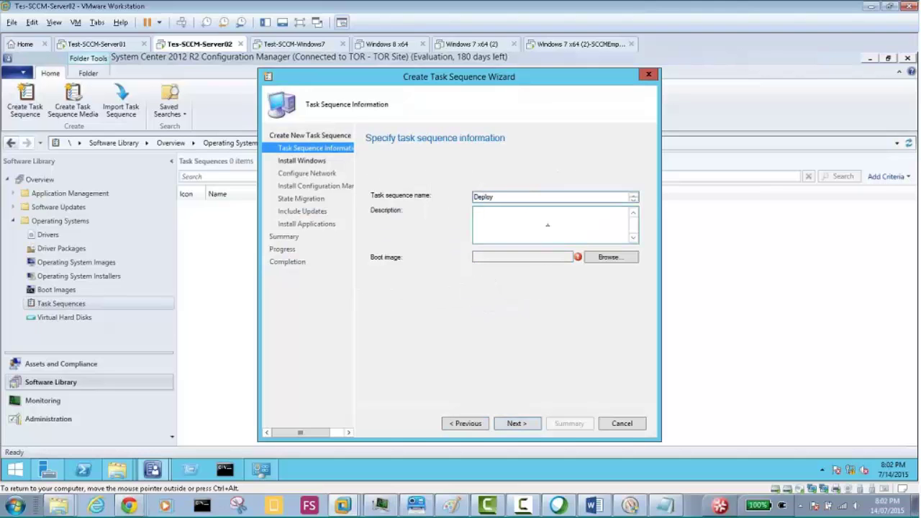
pyautogui.press('Tab')
pyautogui.write('Win 7')
pyautogui.click(599, 260)
pyautogui.doubleClick(425, 170)
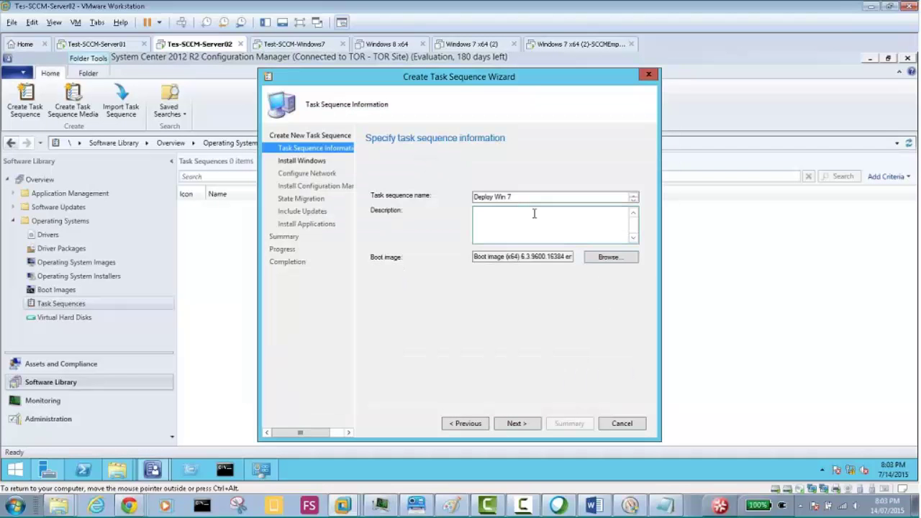
pyautogui.click(525, 426)
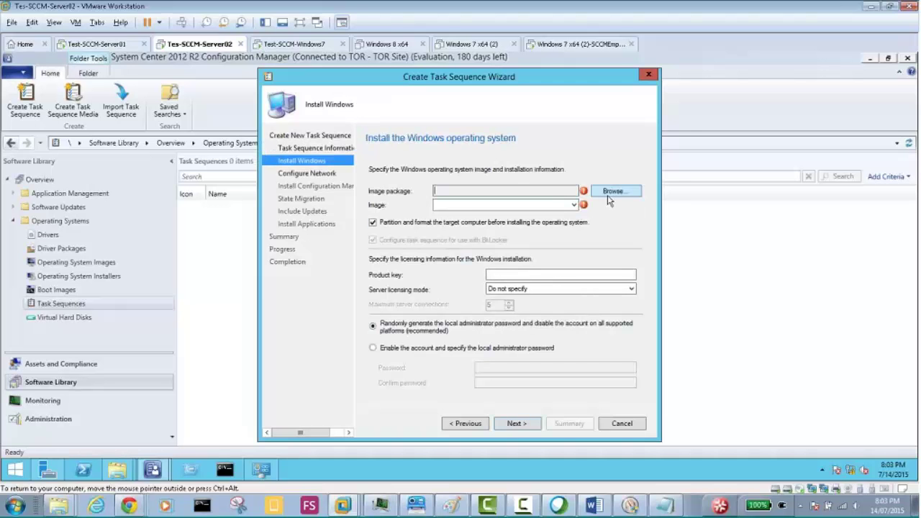
# Step: Use the Windows 7 Enterprise Captured Image package, image 1 - 1
pyautogui.click(611, 193)
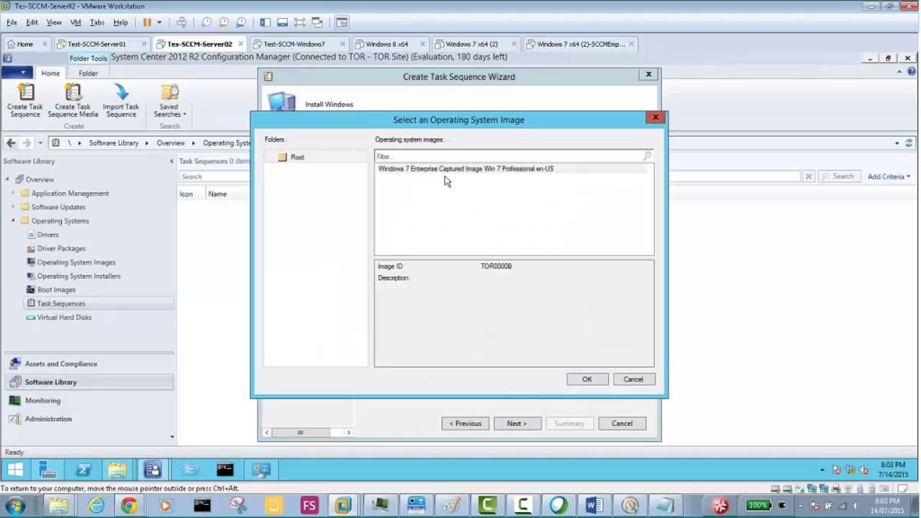
pyautogui.click(458, 174)
pyautogui.doubleClick(459, 173)
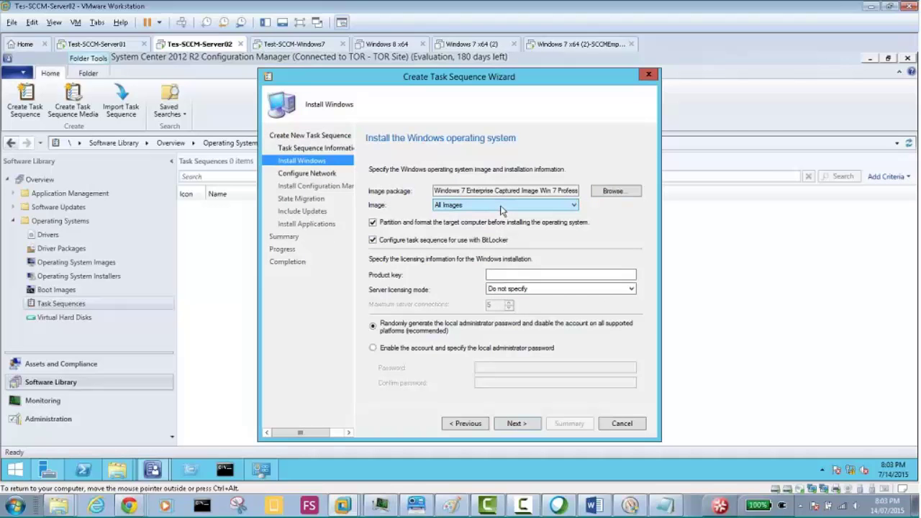
pyautogui.click(502, 206)
pyautogui.click(502, 223)
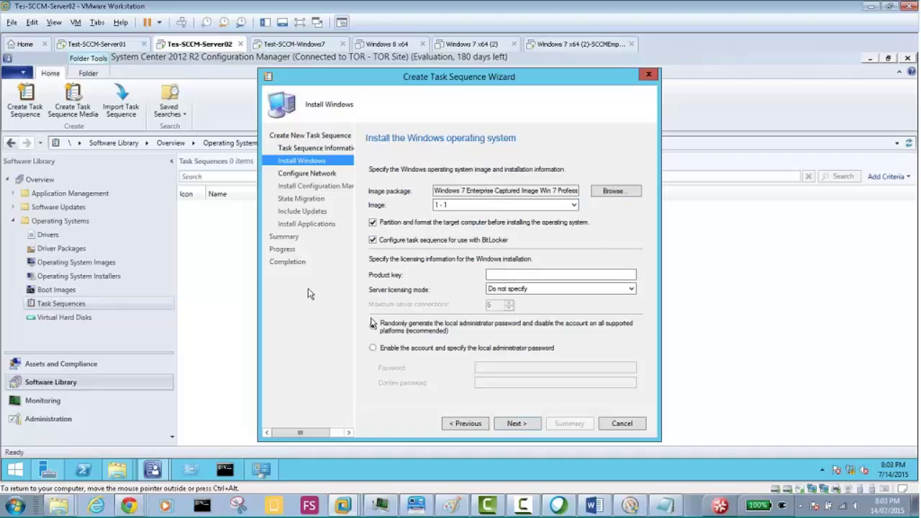
# Step: Enable the local administrator account, enter and confirm its password, and disable BitLocker
pyautogui.click(373, 348)
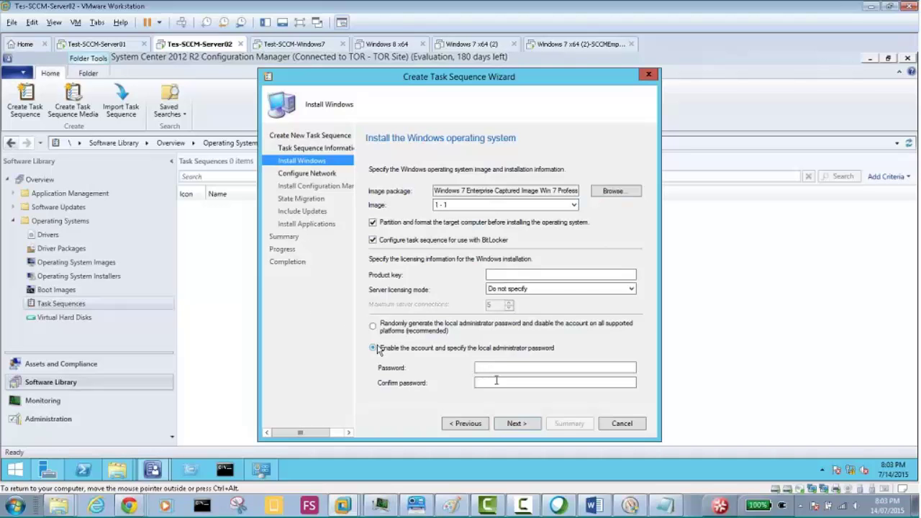
pyautogui.click(516, 366)
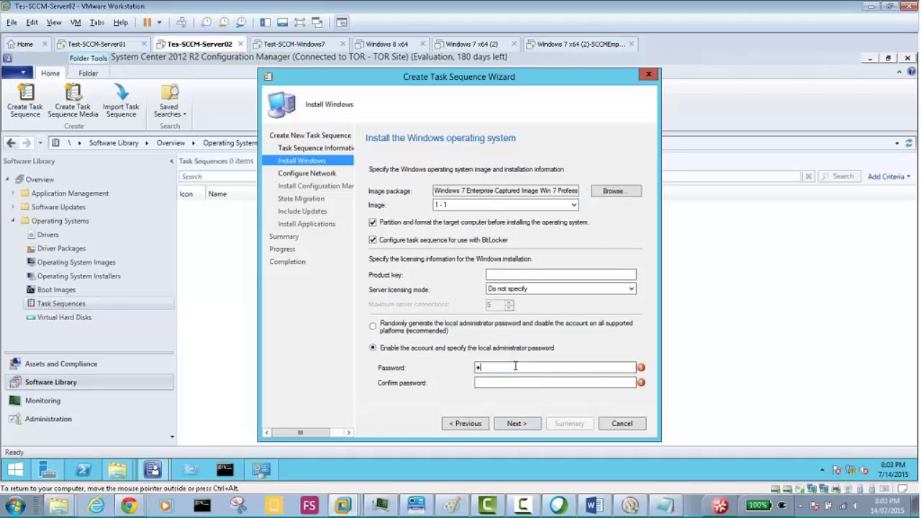
pyautogui.press('BackSpace')
pyautogui.press('BackSpace')
pyautogui.press('BackSpace')
pyautogui.press('BackSpace')
pyautogui.press('BackSpace')
pyautogui.press('BackSpace')
pyautogui.press('BackSpace')
pyautogui.press('BackSpace')
pyautogui.press('Tab')
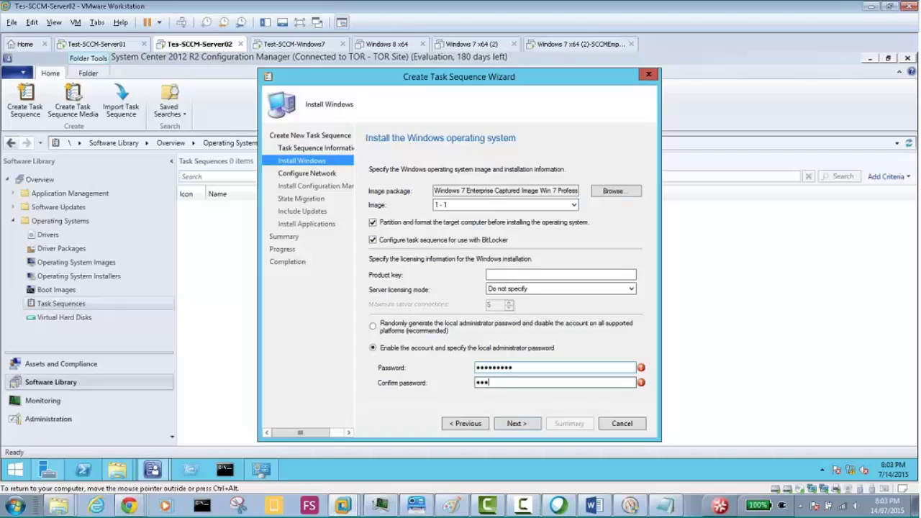
pyautogui.click(374, 240)
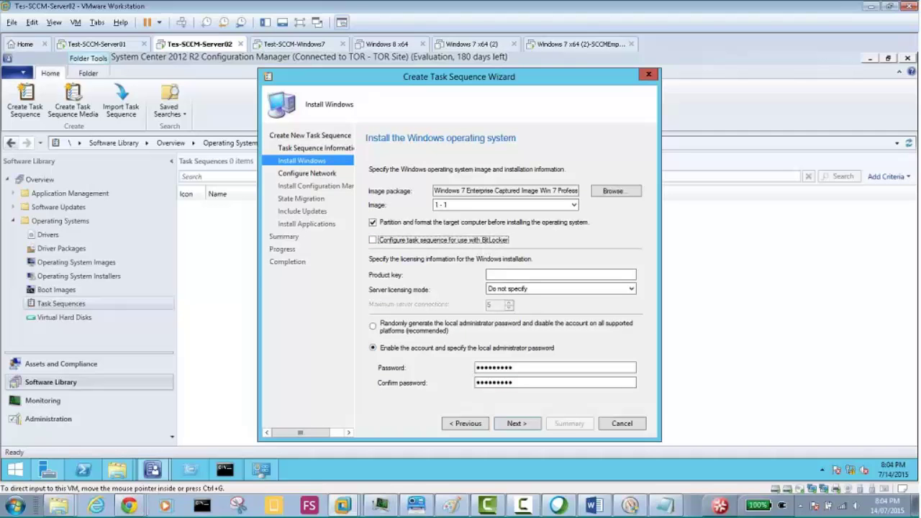
# Step: Scroll the deployment guide to the Configure Network screenshot, then return to the Tes-SCCM-Server02 VM
pyautogui.moveTo(128, 506)
pyautogui.click(122, 478)
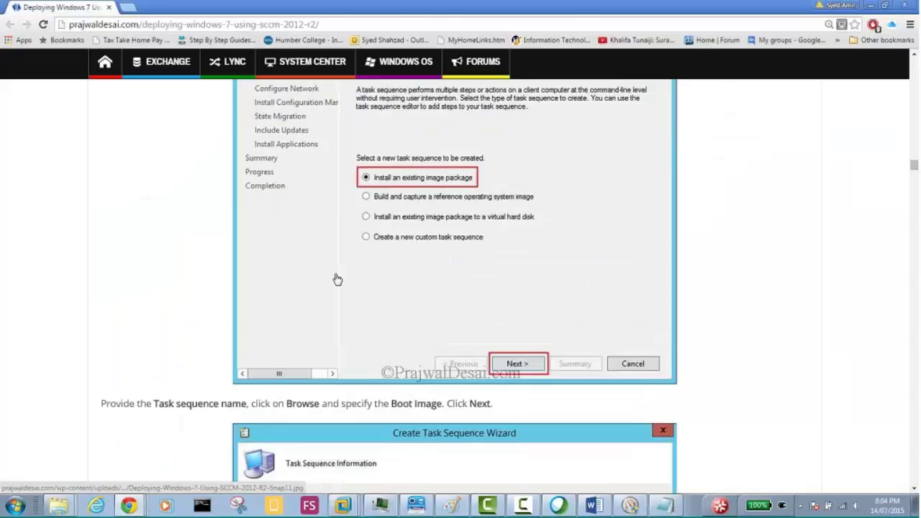
pyautogui.scroll(-8, 22, 275)
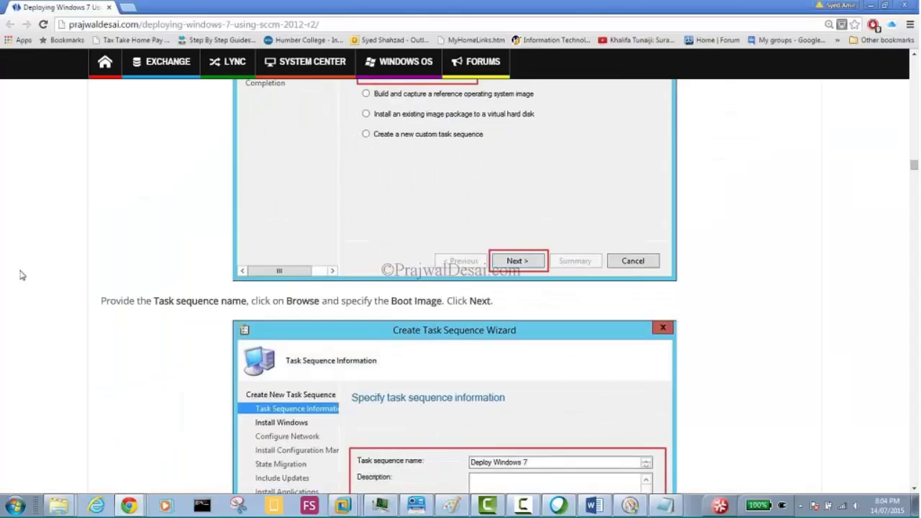
pyautogui.scroll(-4, 21, 275)
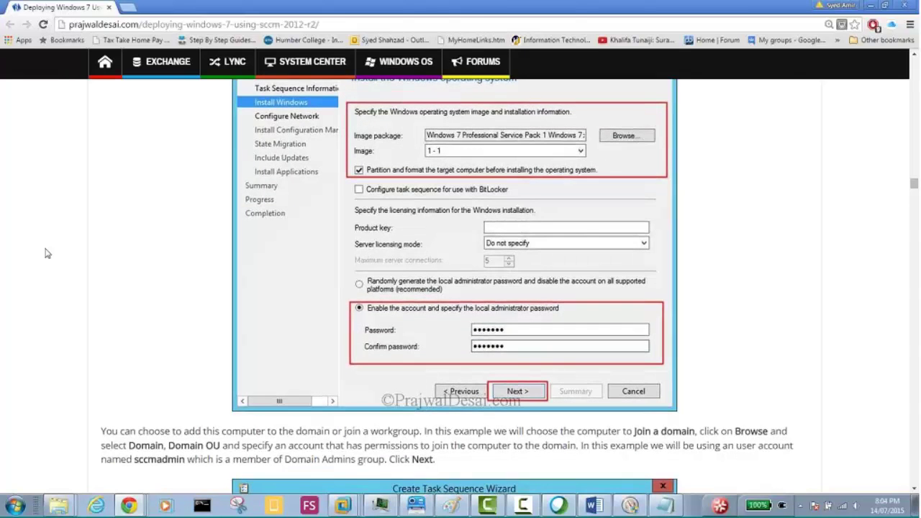
pyautogui.scroll(-5, 44, 257)
pyautogui.scroll(-2, 43, 255)
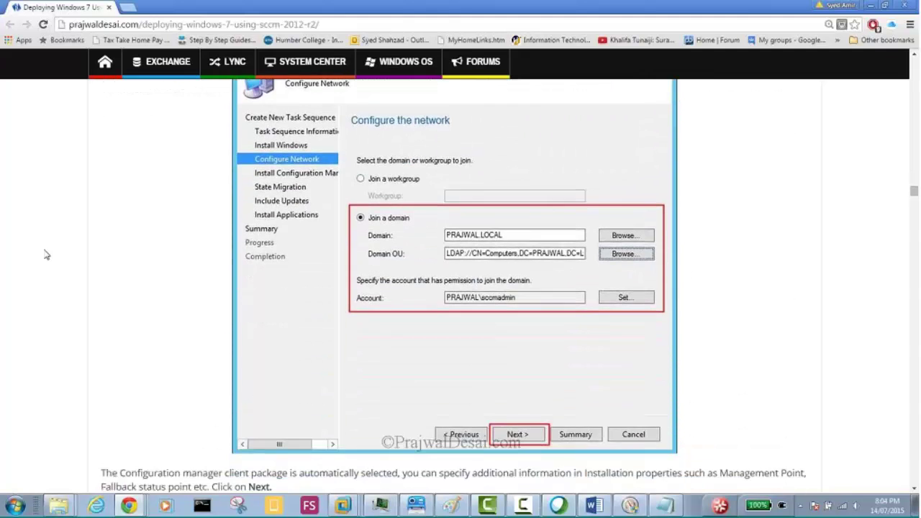
pyautogui.moveTo(342, 506)
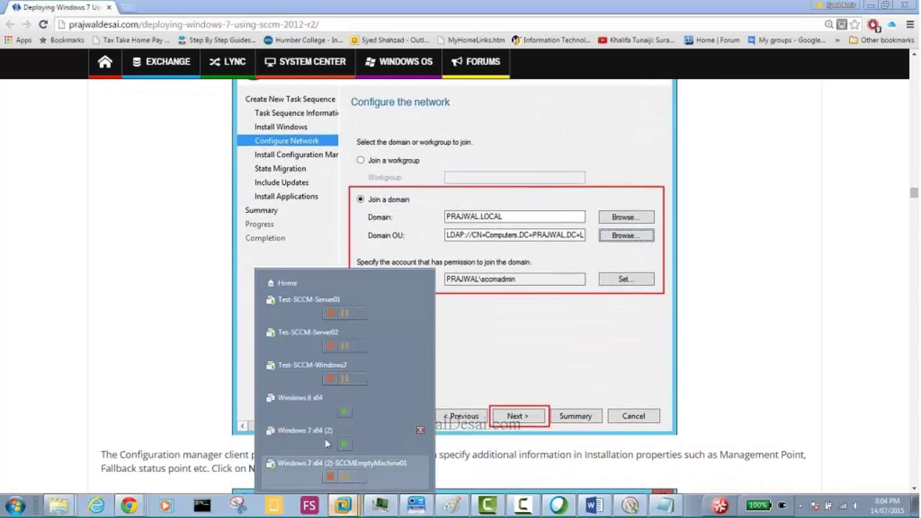
pyautogui.click(293, 341)
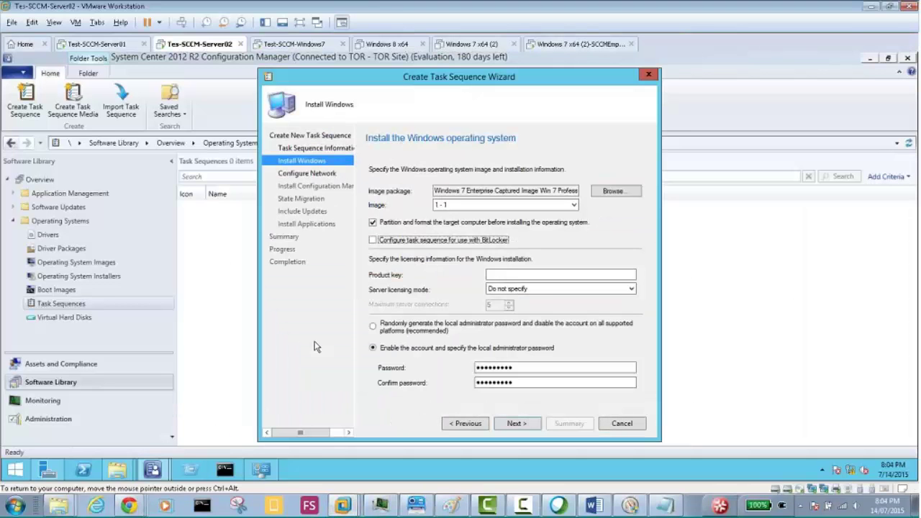
# Step: Advance to Configure Network, consult the guide, and choose to join a domain
pyautogui.click(516, 424)
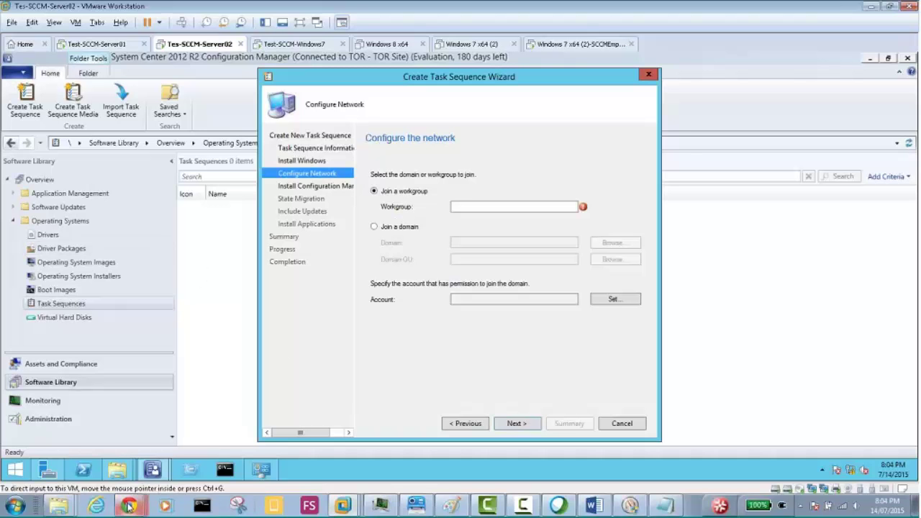
pyautogui.moveTo(128, 506)
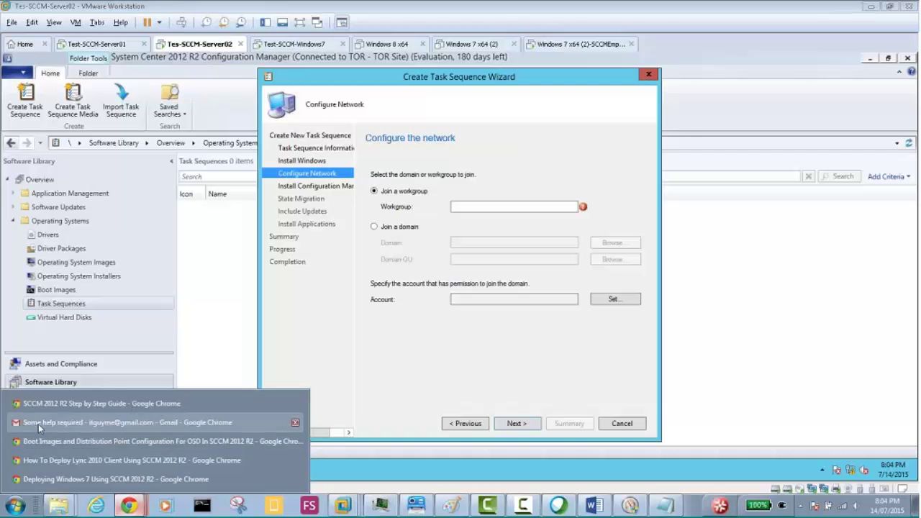
pyautogui.click(47, 480)
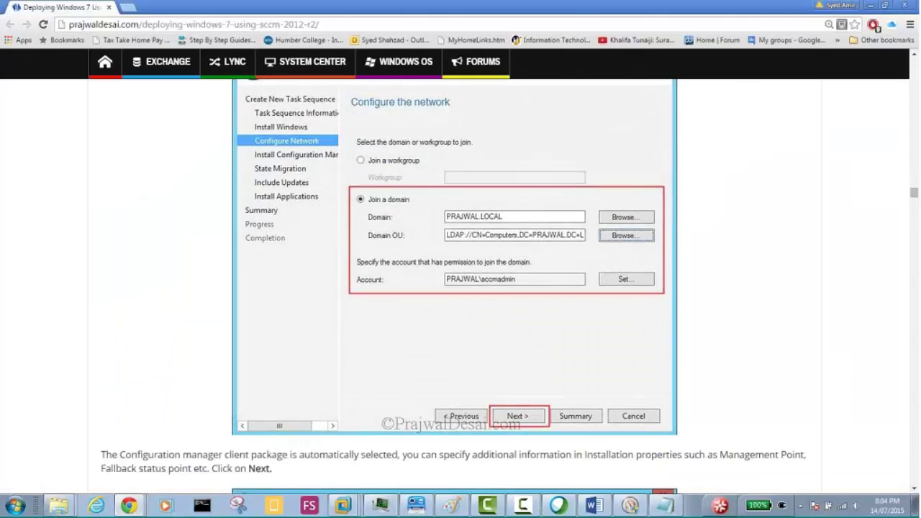
pyautogui.moveTo(343, 506)
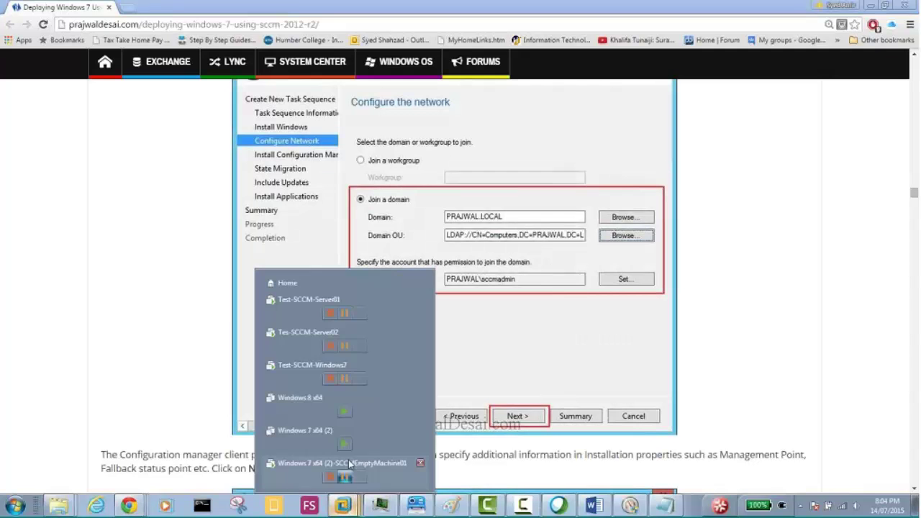
pyautogui.click(279, 348)
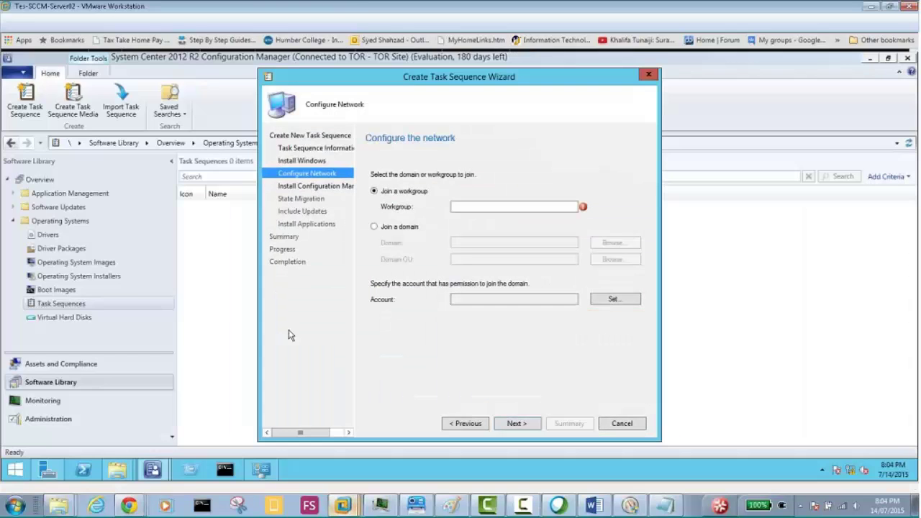
pyautogui.click(417, 227)
# Step: Set the domain to SCCMDomain.local with the Computers container as the OU
pyautogui.click(464, 242)
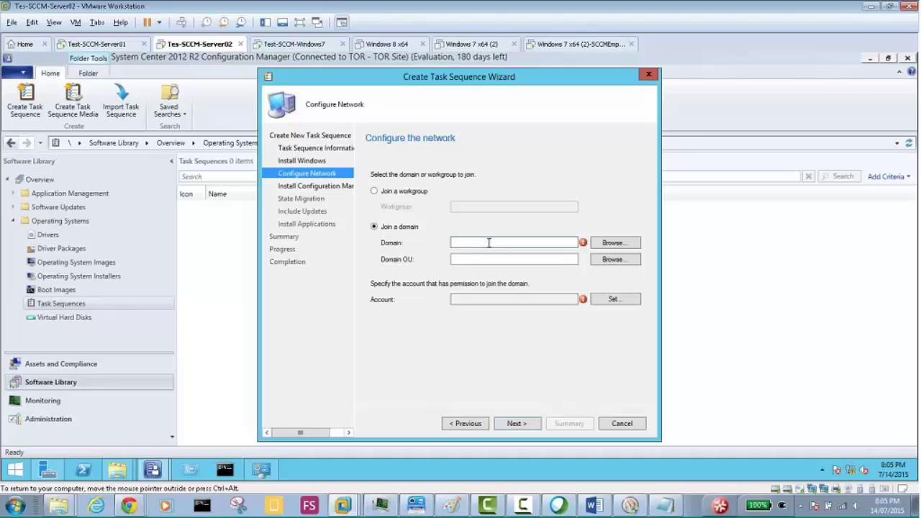
pyautogui.click(607, 243)
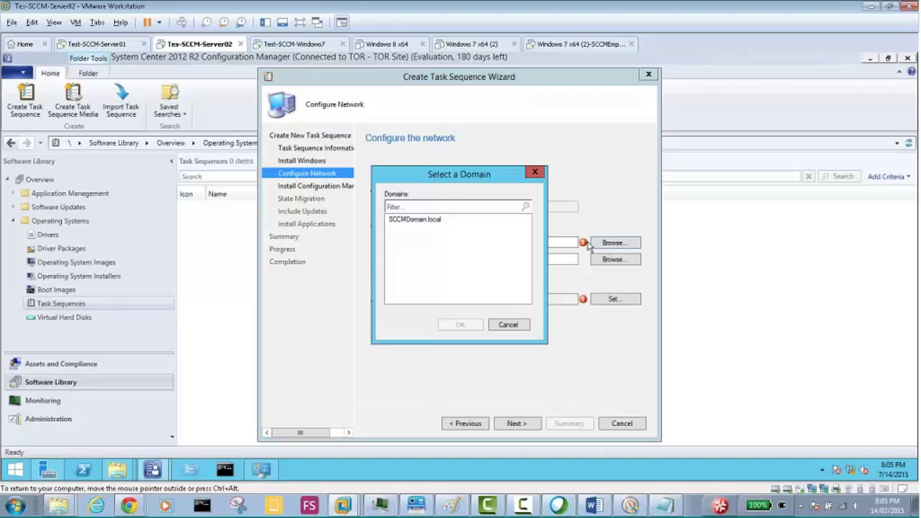
pyautogui.click(453, 219)
pyautogui.click(462, 324)
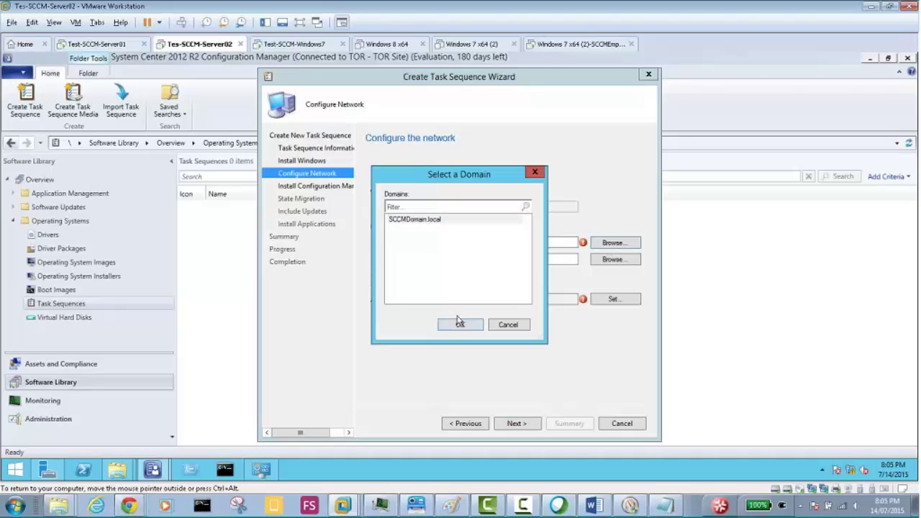
pyautogui.click(511, 260)
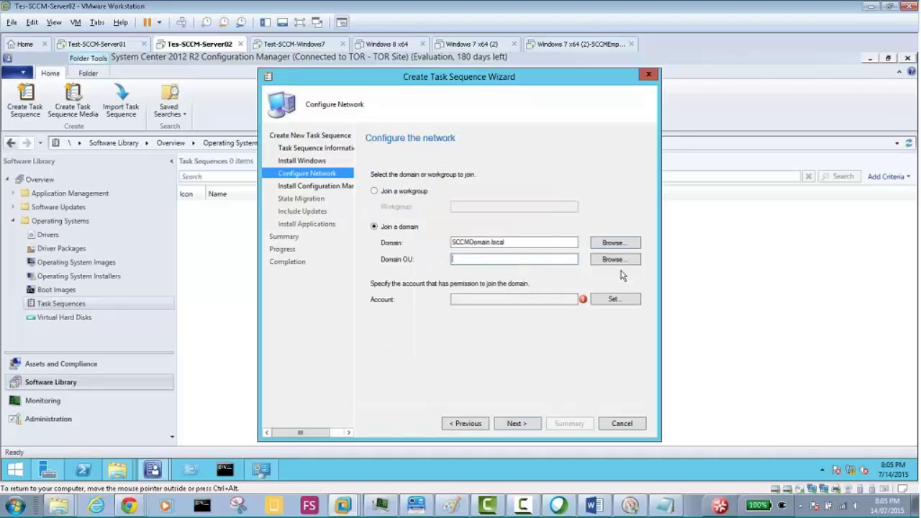
pyautogui.click(594, 259)
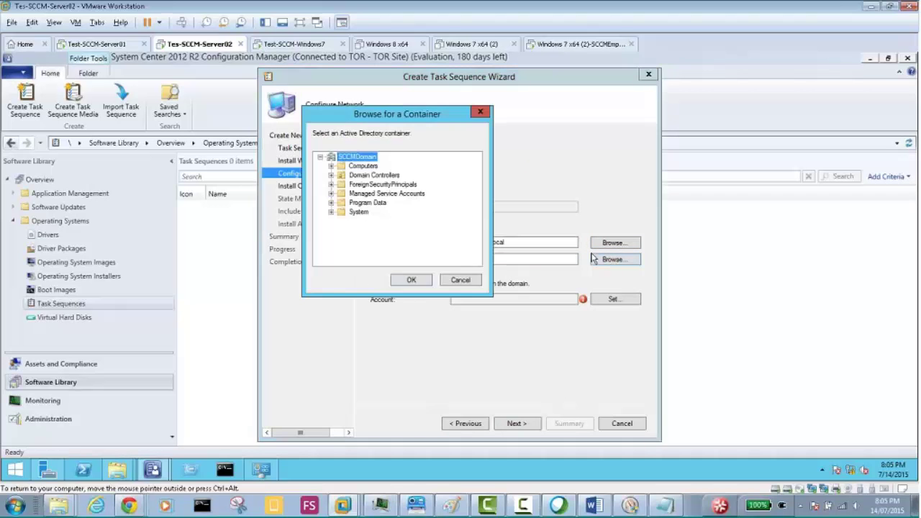
pyautogui.click(371, 166)
pyautogui.click(411, 281)
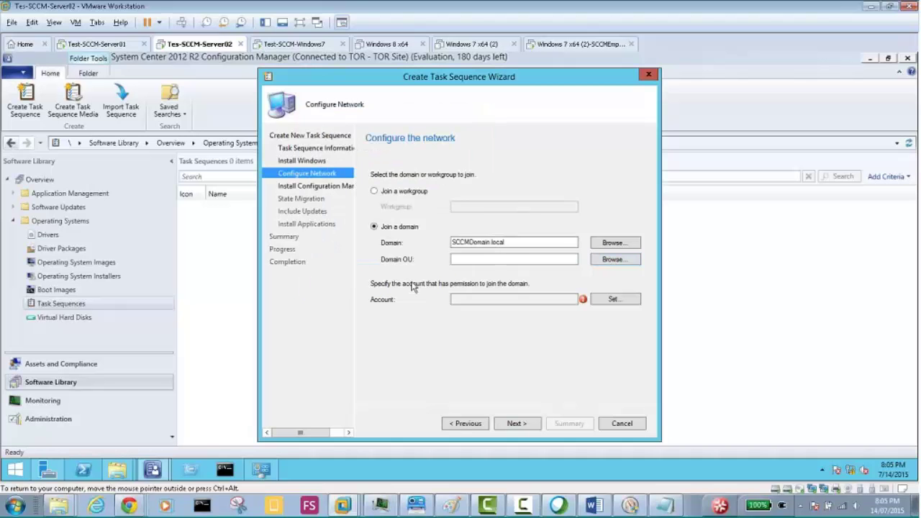
# Step: Set the join account to the domain administrator with its password, verified by a successful connection test
pyautogui.click(610, 301)
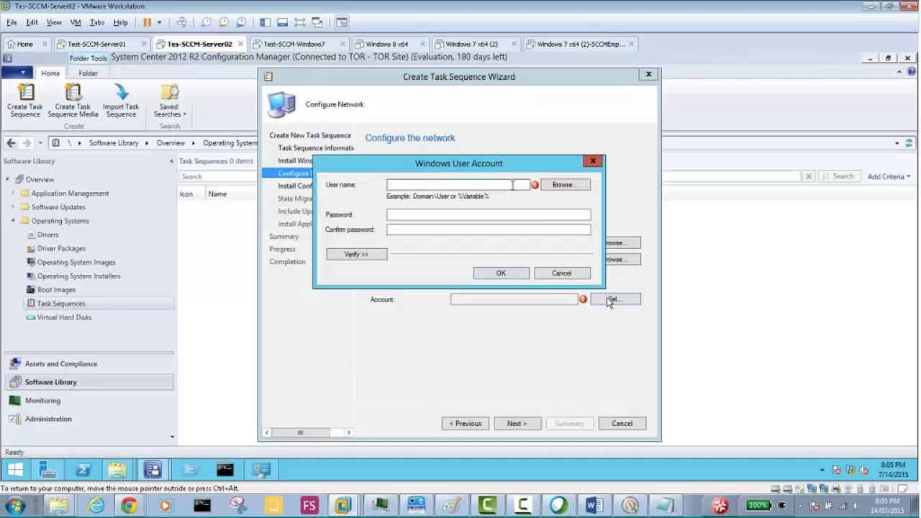
pyautogui.click(563, 185)
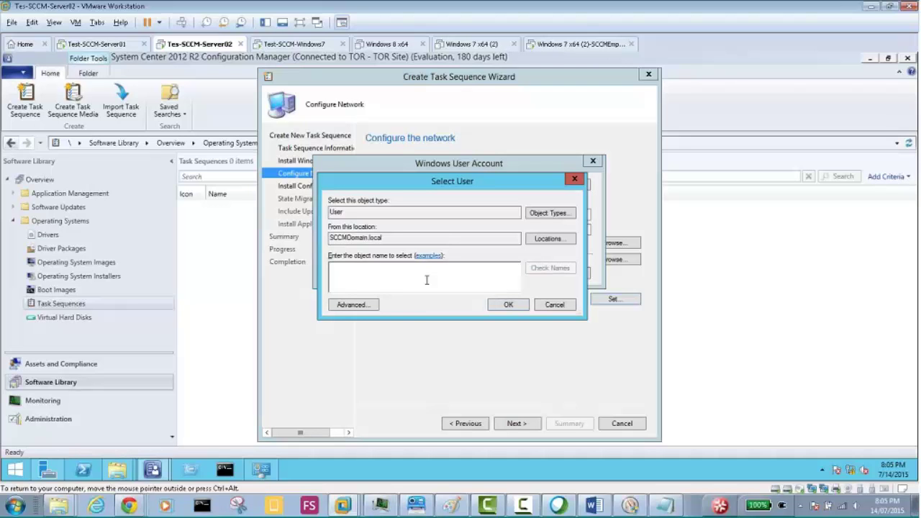
pyautogui.write('administrator')
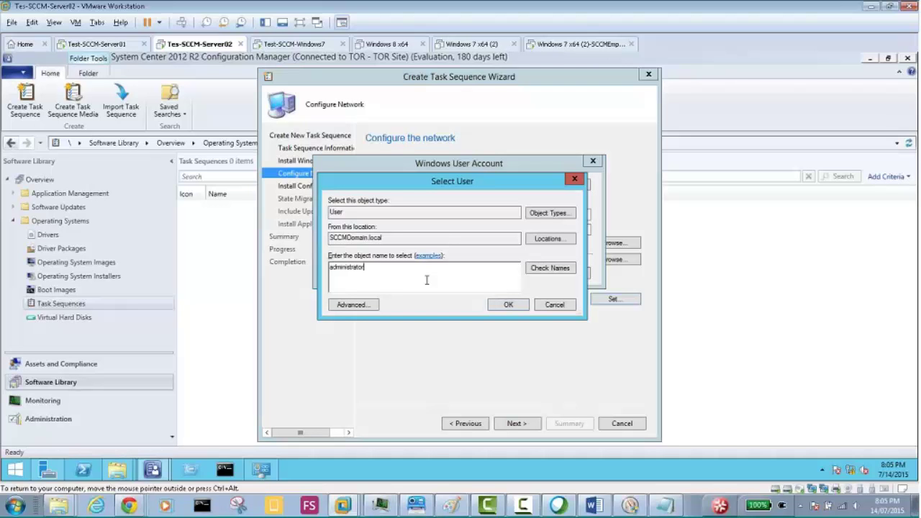
pyautogui.click(550, 268)
pyautogui.click(508, 304)
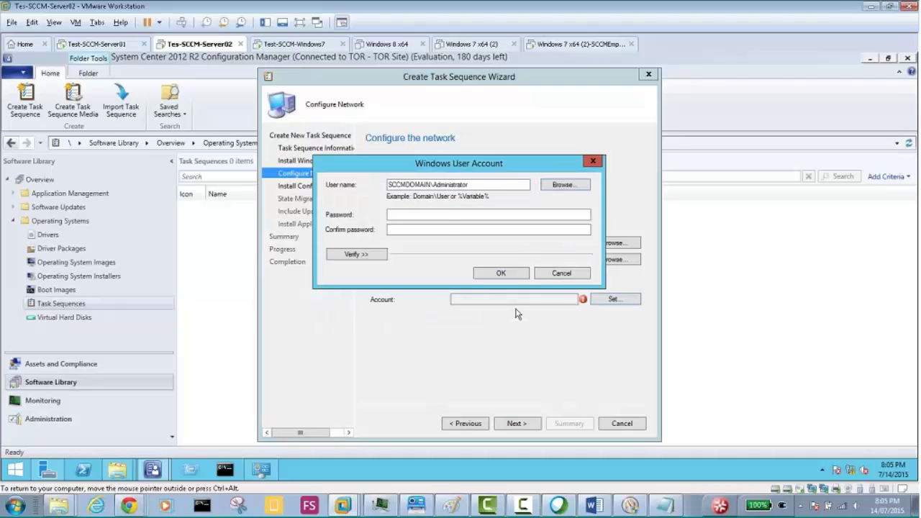
pyautogui.click(445, 213)
pyautogui.write('********')
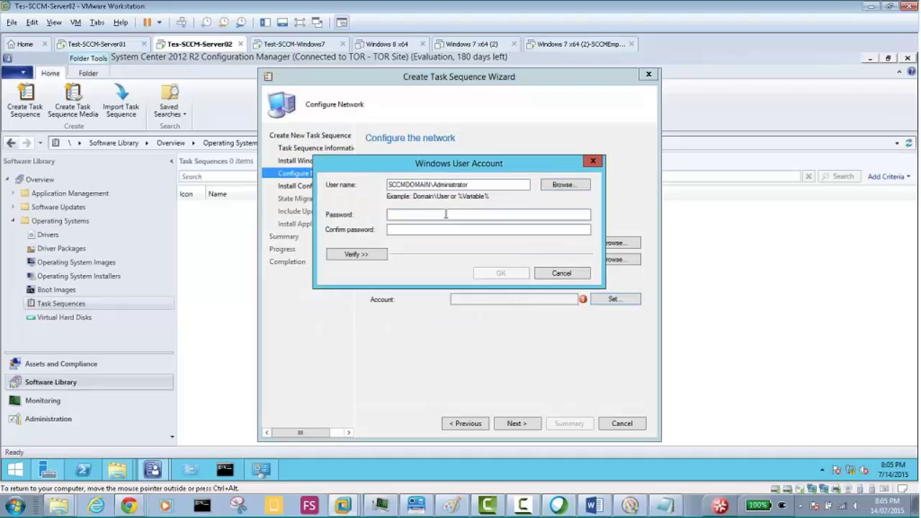
pyautogui.click(389, 229)
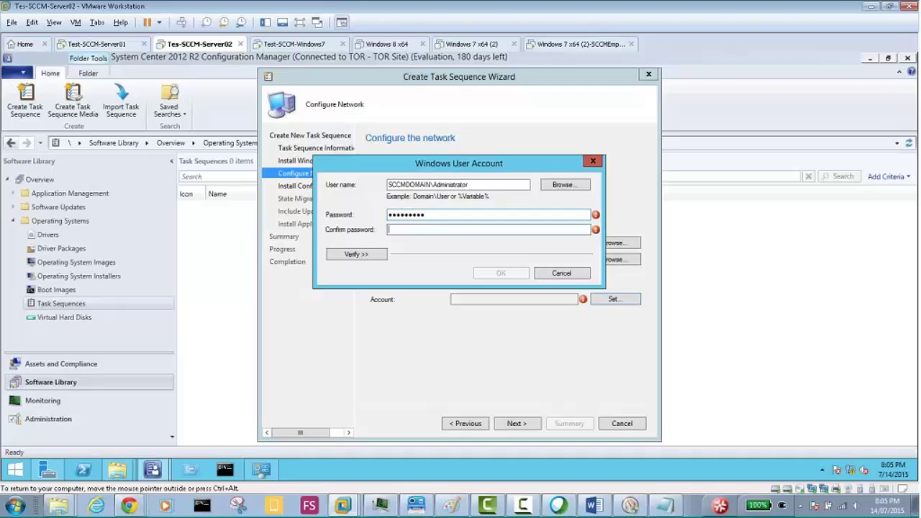
pyautogui.write('*********')
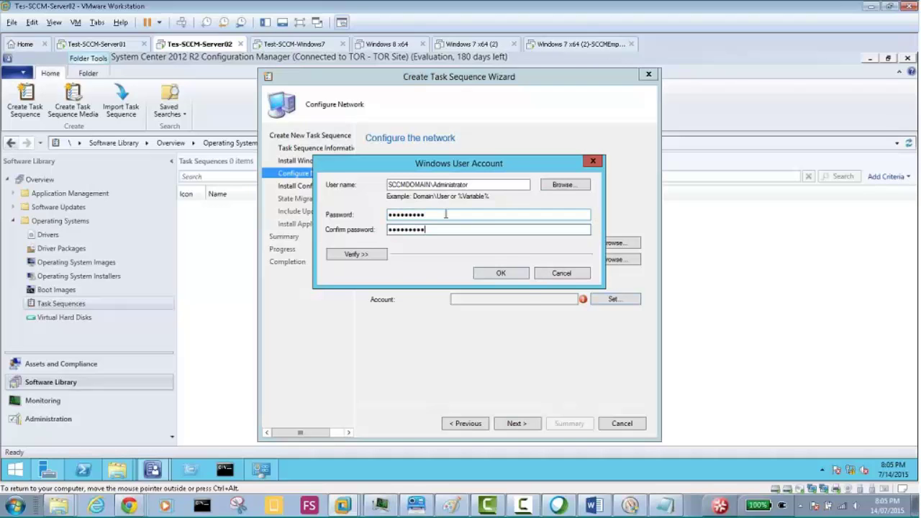
pyautogui.click(356, 254)
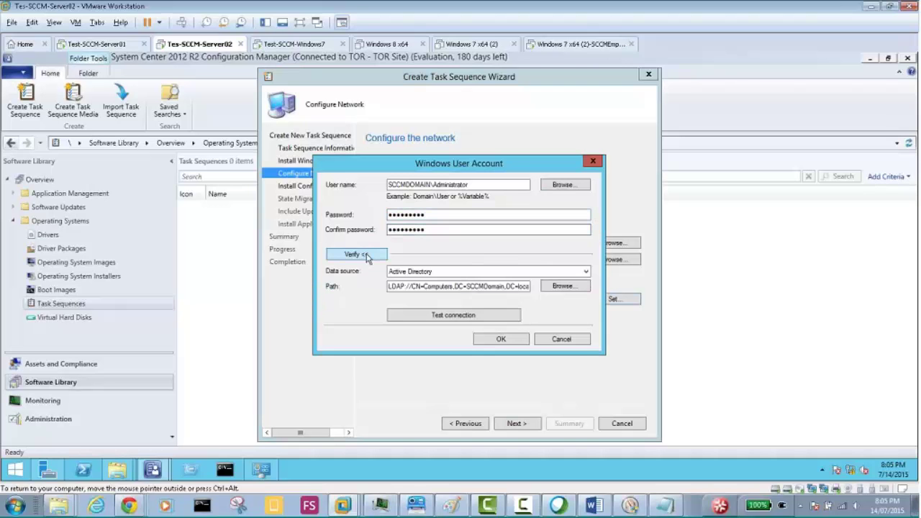
pyautogui.click(481, 317)
pyautogui.click(524, 300)
pyautogui.click(502, 339)
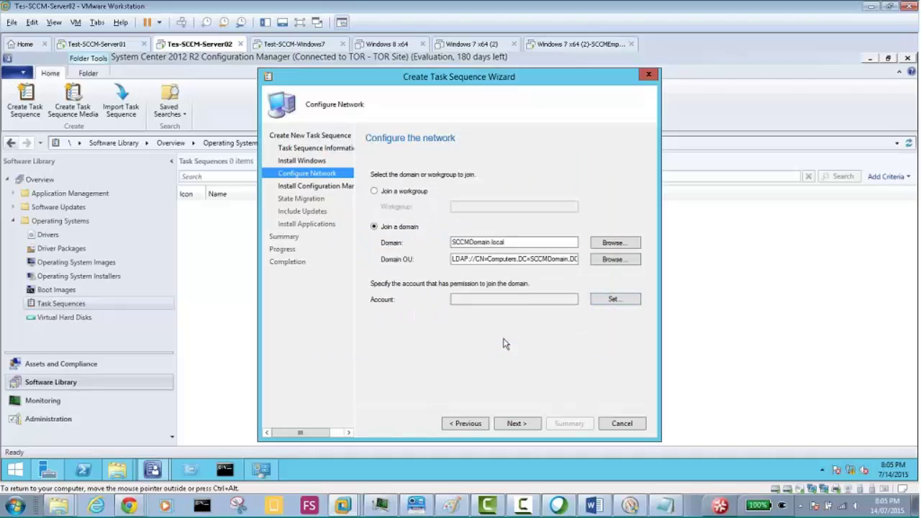
# Step: Keep the default client package, disable user and network settings capture, skip updates and applications, and create it
pyautogui.click(517, 424)
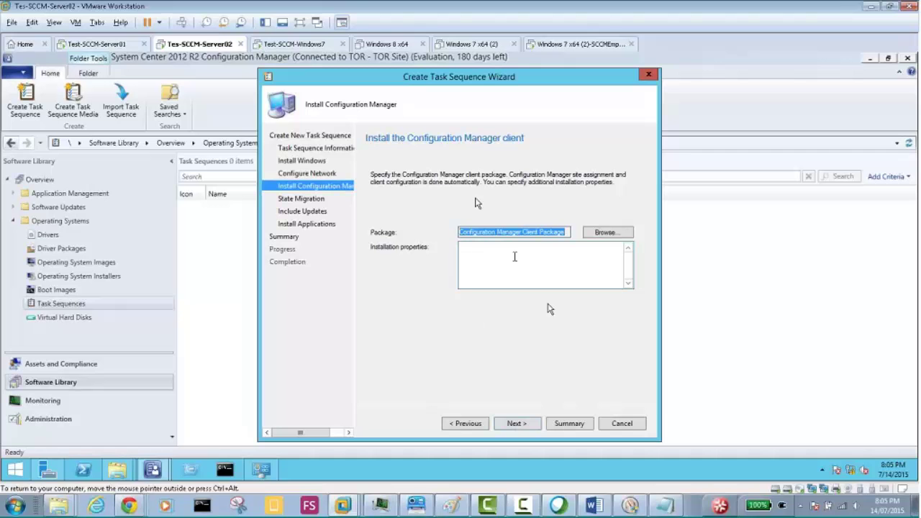
pyautogui.click(528, 427)
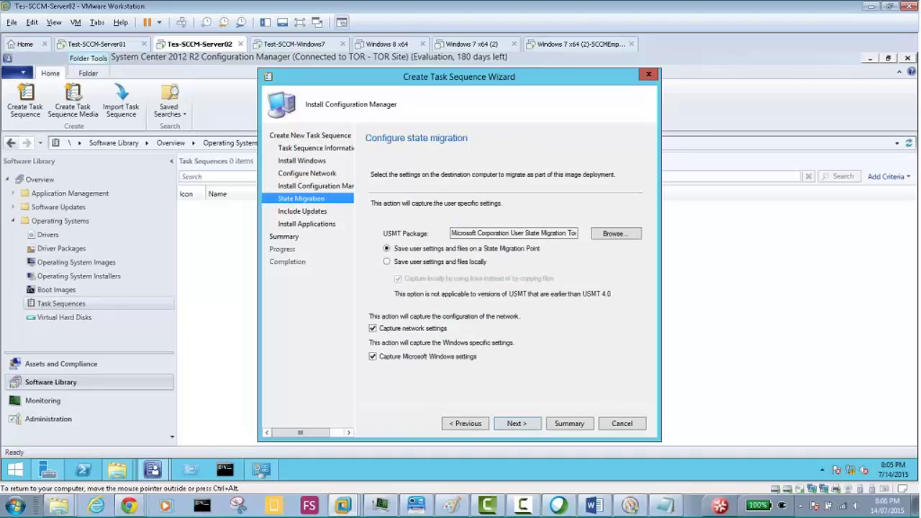
pyautogui.click(375, 217)
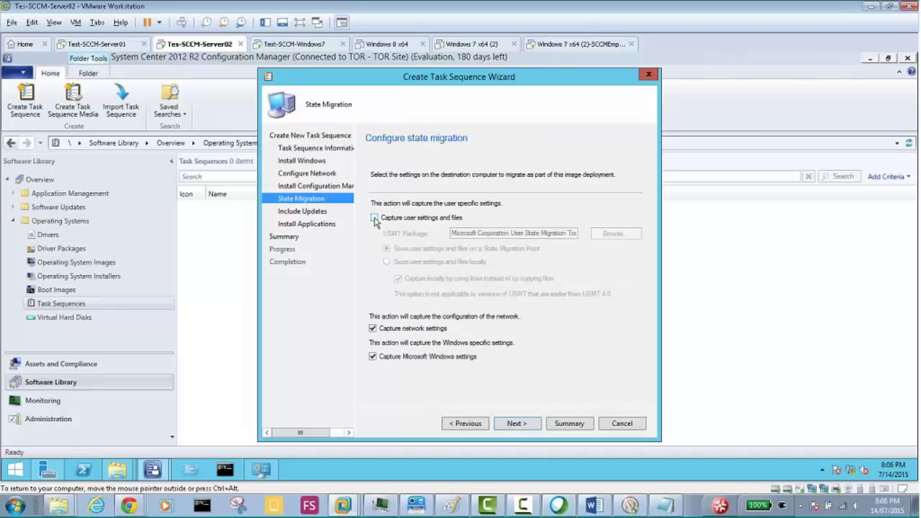
pyautogui.click(373, 329)
pyautogui.click(516, 424)
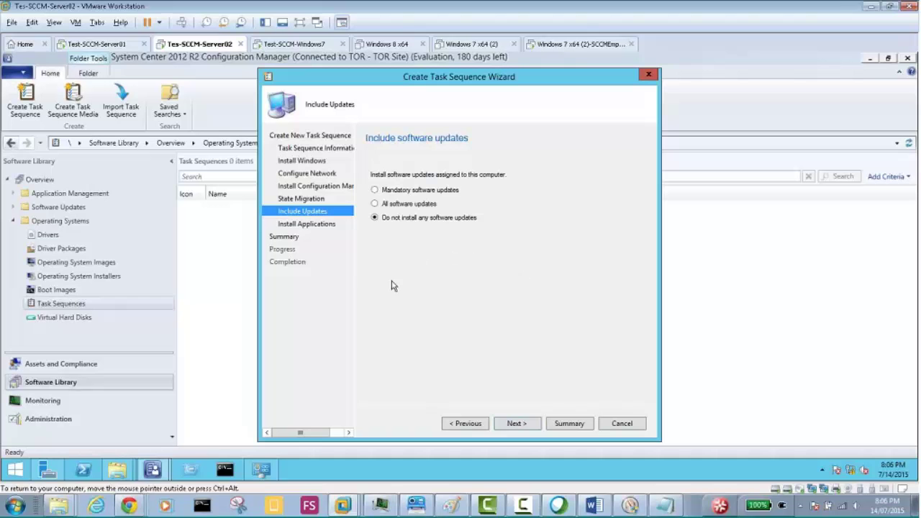
pyautogui.click(516, 425)
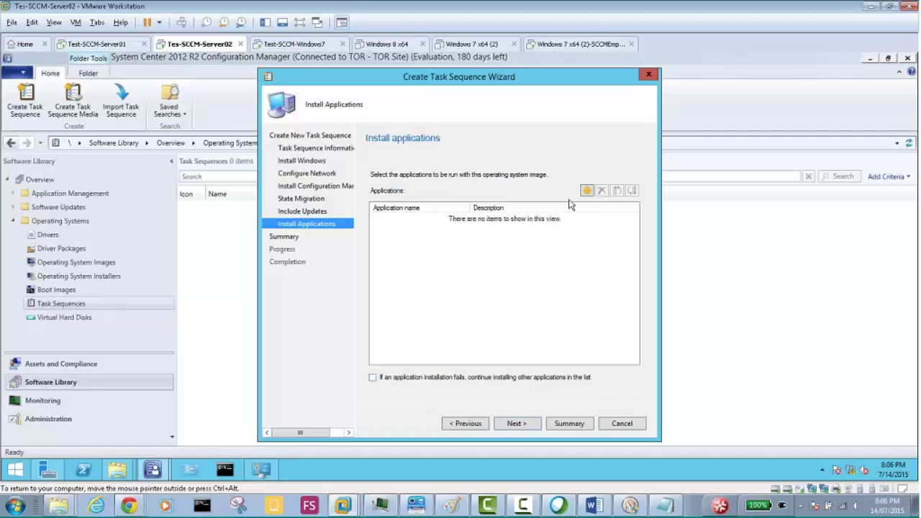
pyautogui.click(517, 423)
pyautogui.click(516, 423)
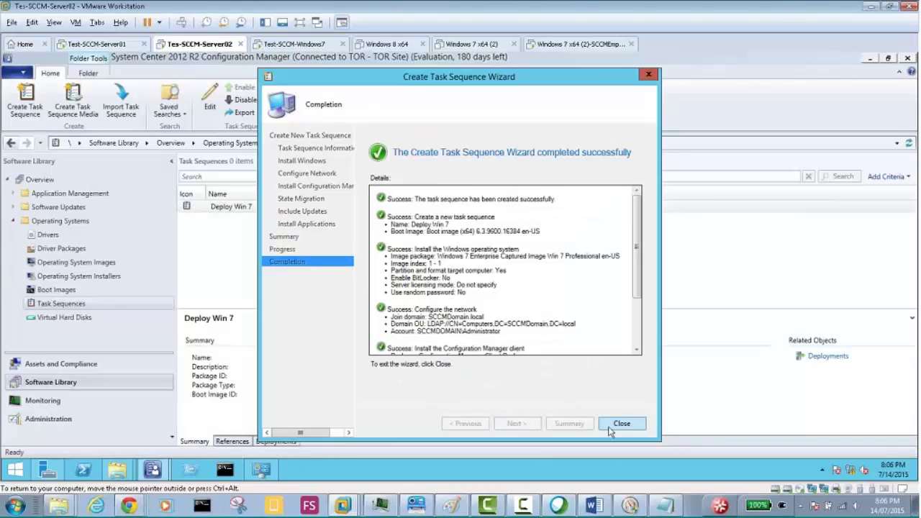
# Step: Close the completed wizard and select the Deploy Win 7 task sequence in the list
pyautogui.click(622, 423)
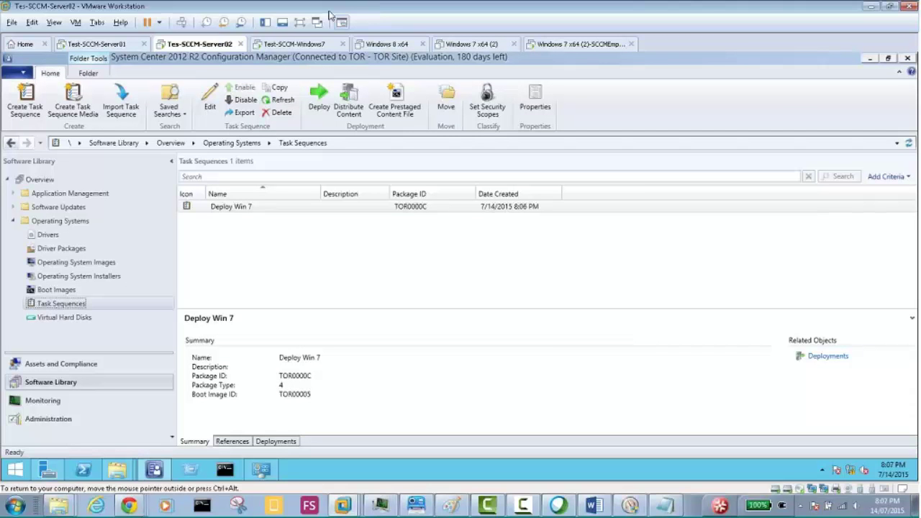
pyautogui.click(354, 256)
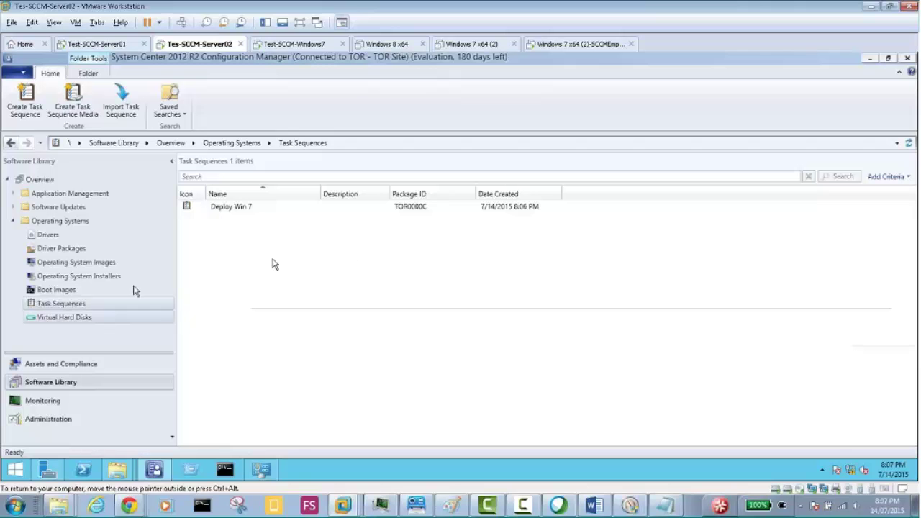
pyautogui.click(242, 208)
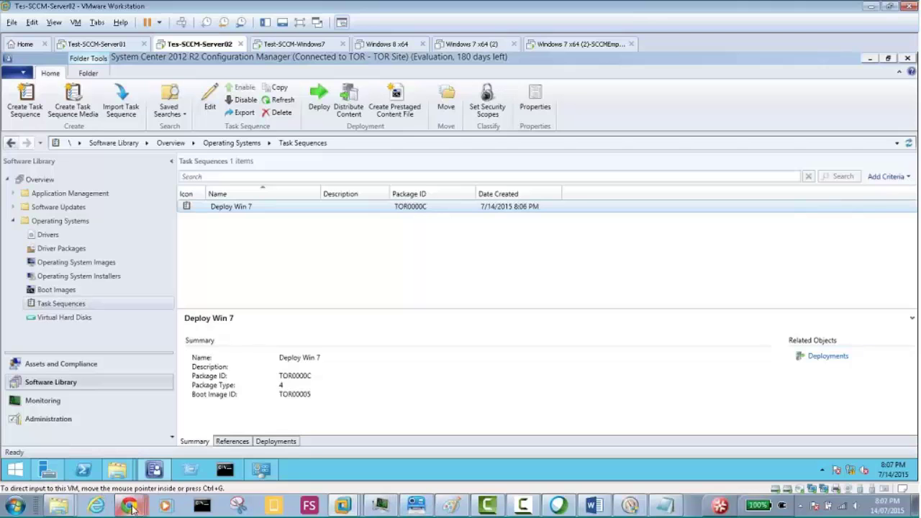
# Step: Scroll through the guide's Deploy Software Wizard screenshots, from collection choice to deployment settings and scheduling
pyautogui.click(101, 492)
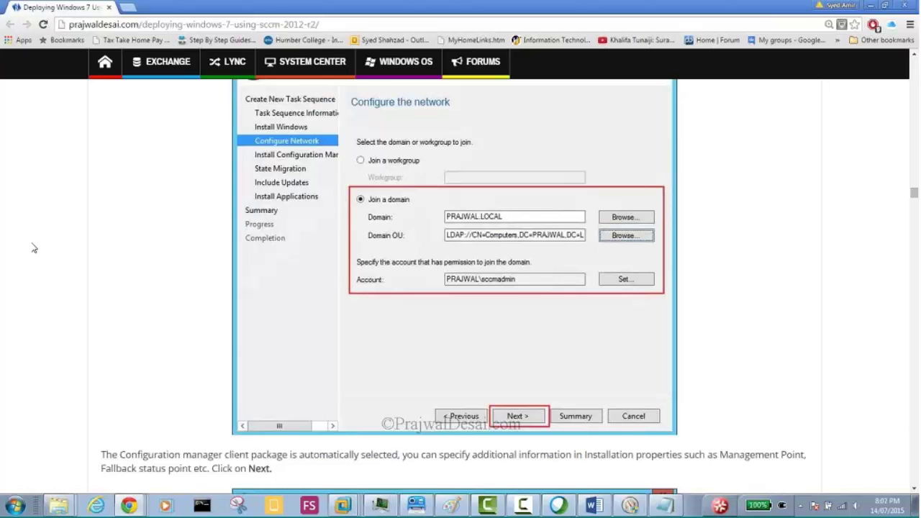
pyautogui.scroll(-1, 33, 247)
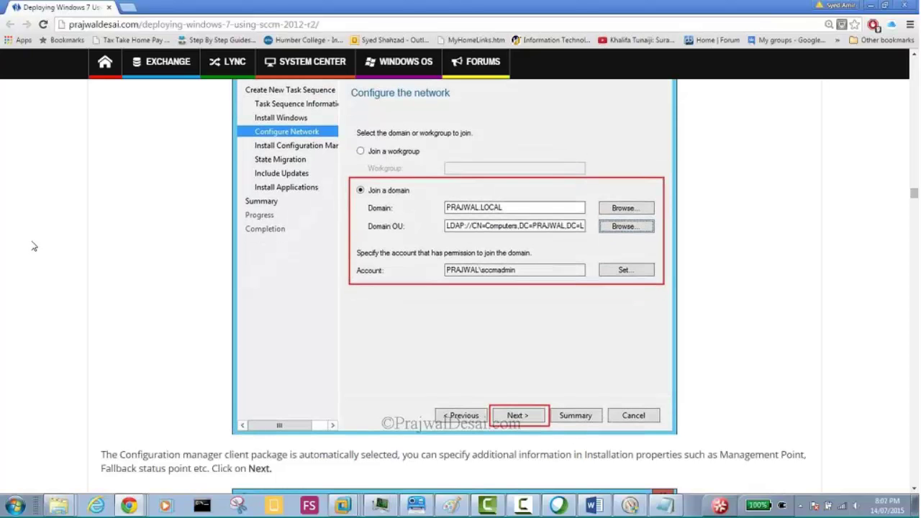
pyautogui.scroll(-3, 33, 246)
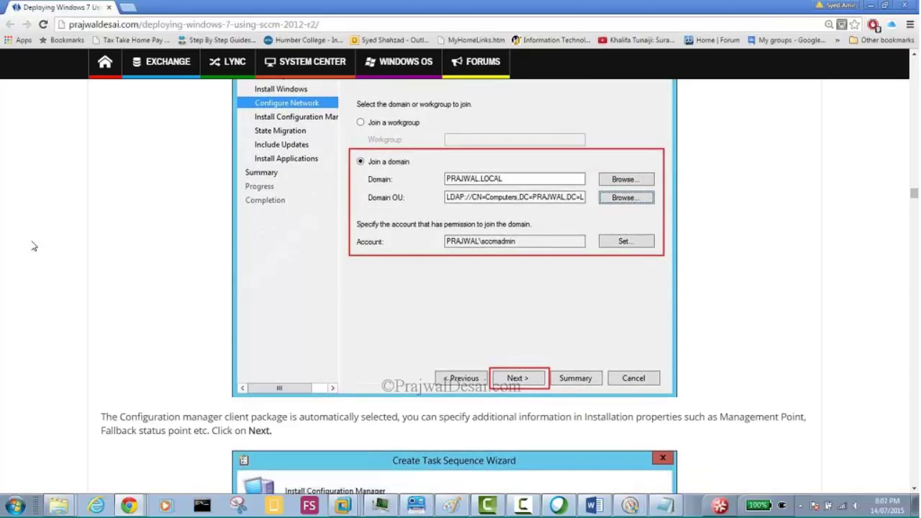
pyautogui.scroll(-6, 33, 246)
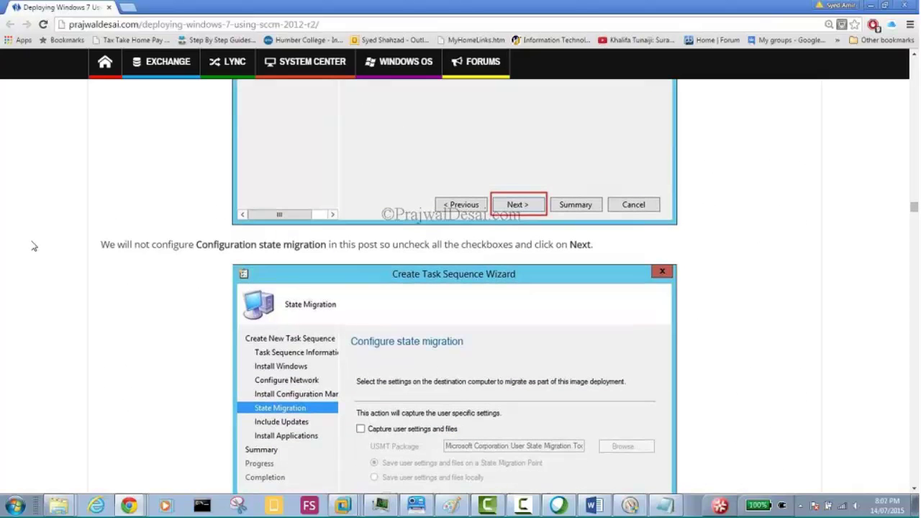
pyautogui.scroll(1, 33, 246)
pyautogui.scroll(-10, 32, 246)
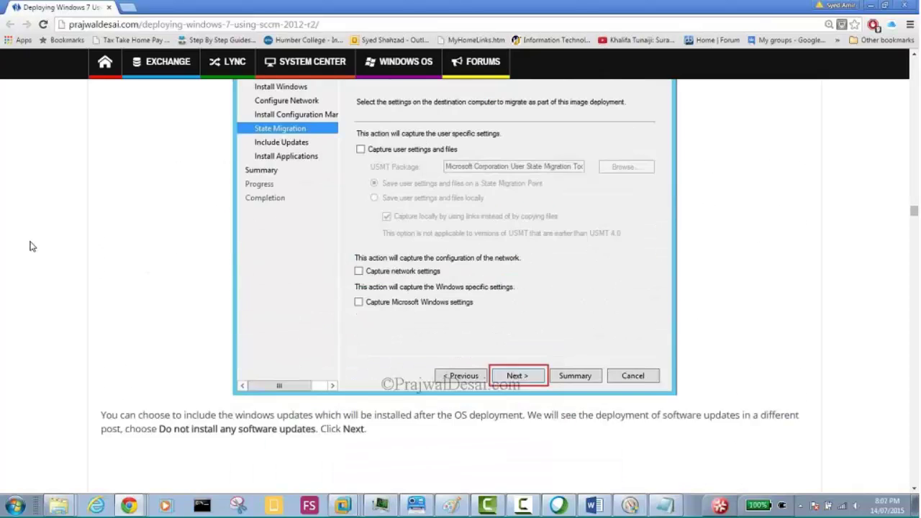
pyautogui.scroll(-15, 32, 246)
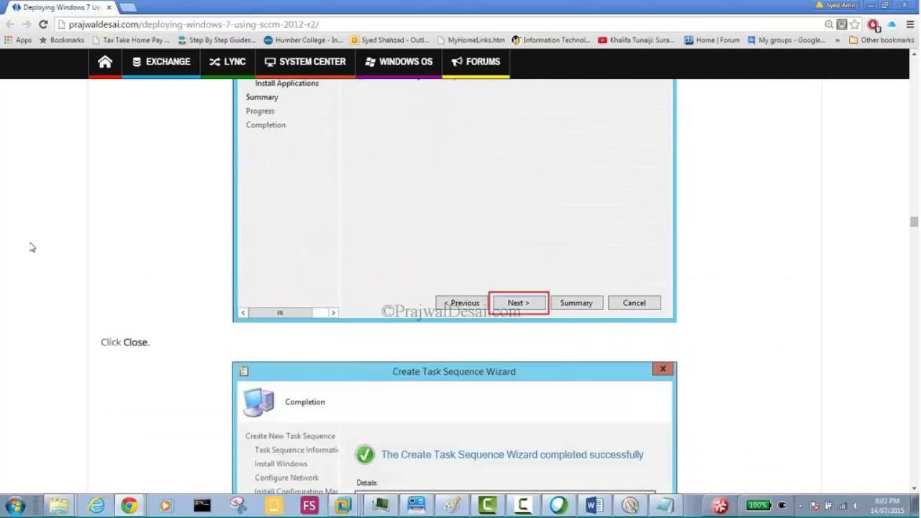
pyautogui.scroll(-4, 33, 247)
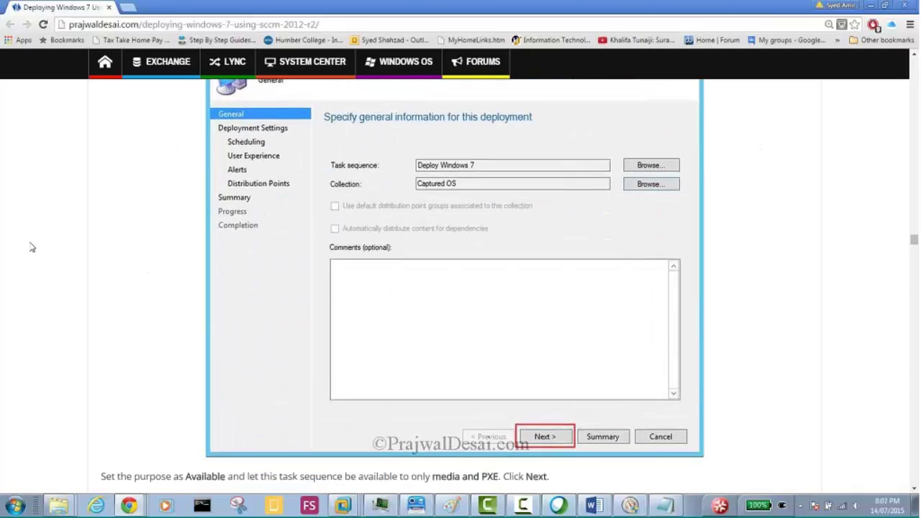
pyautogui.scroll(2, 32, 247)
pyautogui.scroll(2, 33, 246)
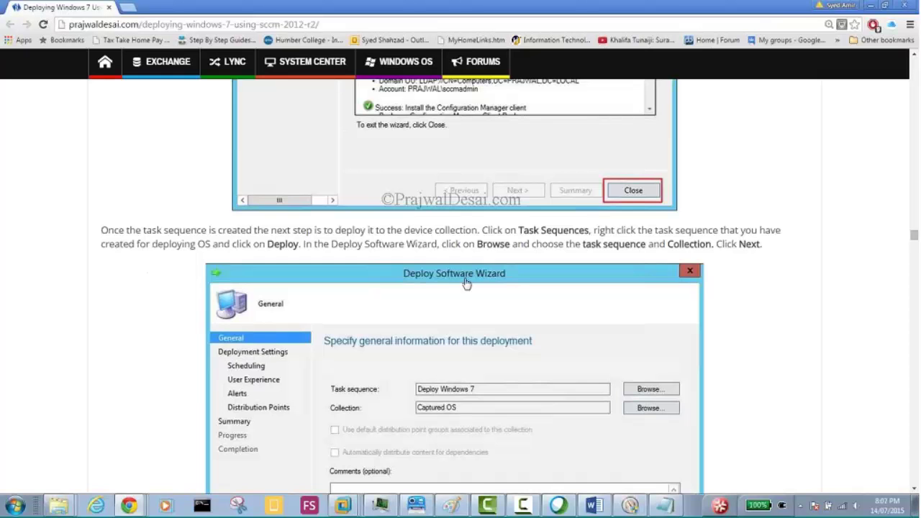
pyautogui.scroll(-5, 6, 348)
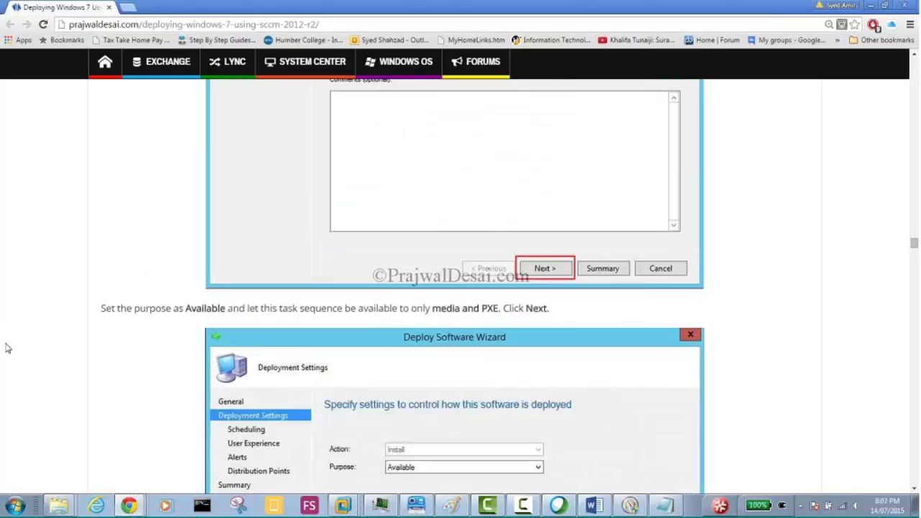
pyautogui.scroll(-5, 6, 348)
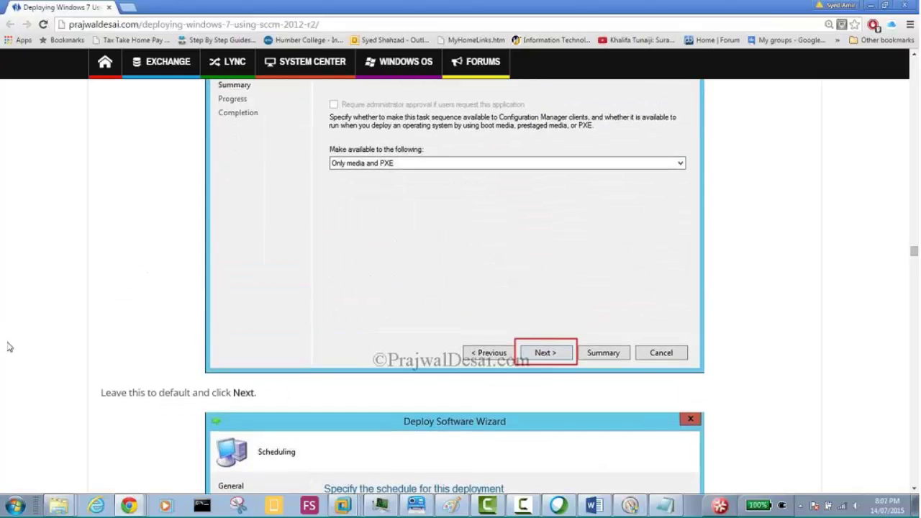
pyautogui.scroll(10, 8, 347)
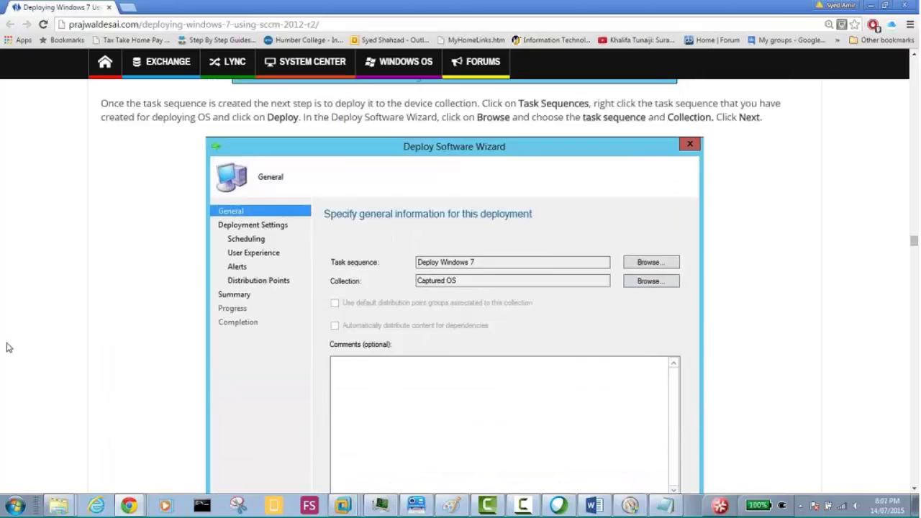
pyautogui.scroll(4, 8, 348)
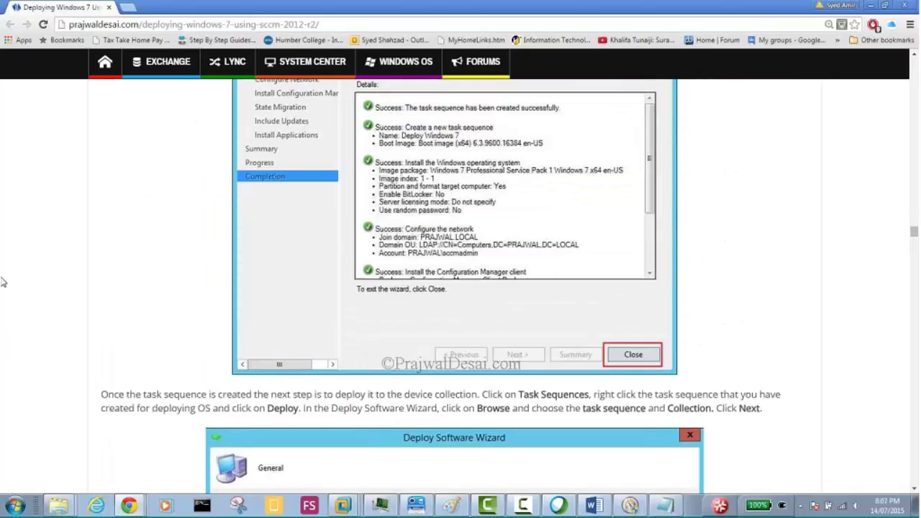
pyautogui.scroll(-3, 5, 282)
pyautogui.scroll(1, 4, 282)
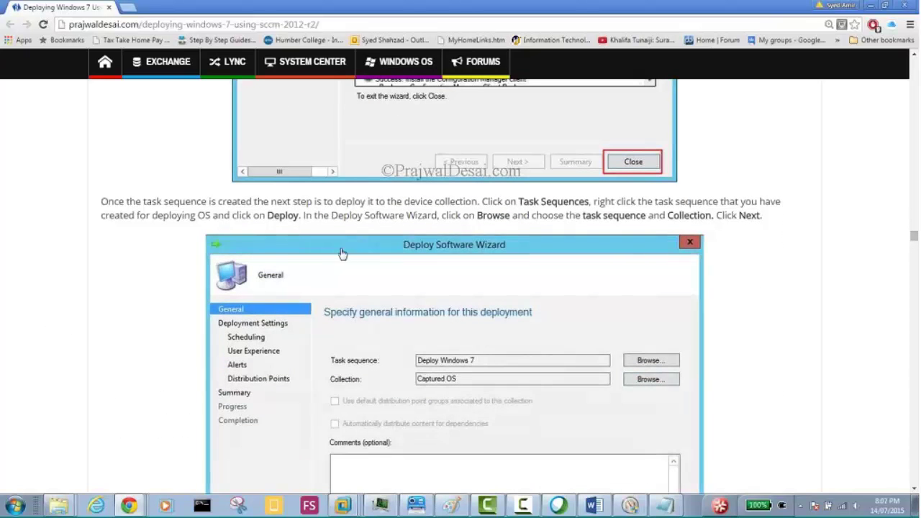
pyautogui.scroll(-6, 30, 278)
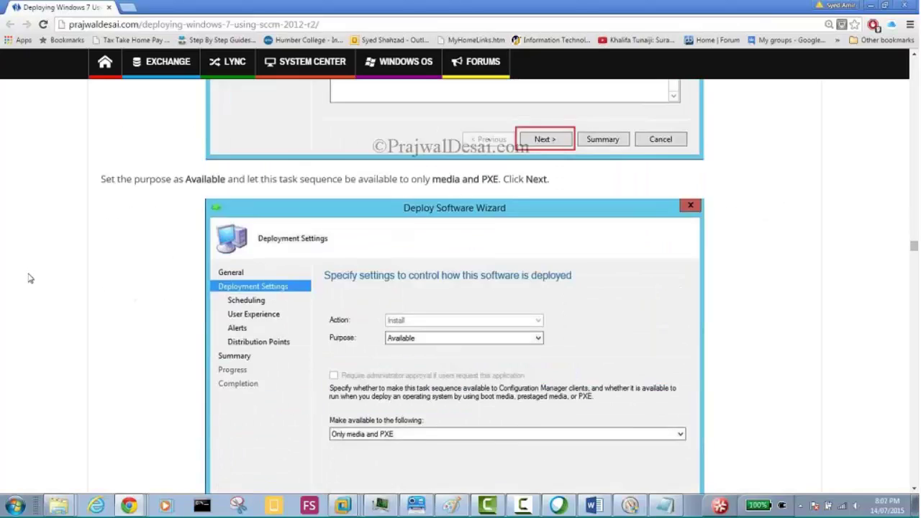
pyautogui.scroll(-8, 30, 279)
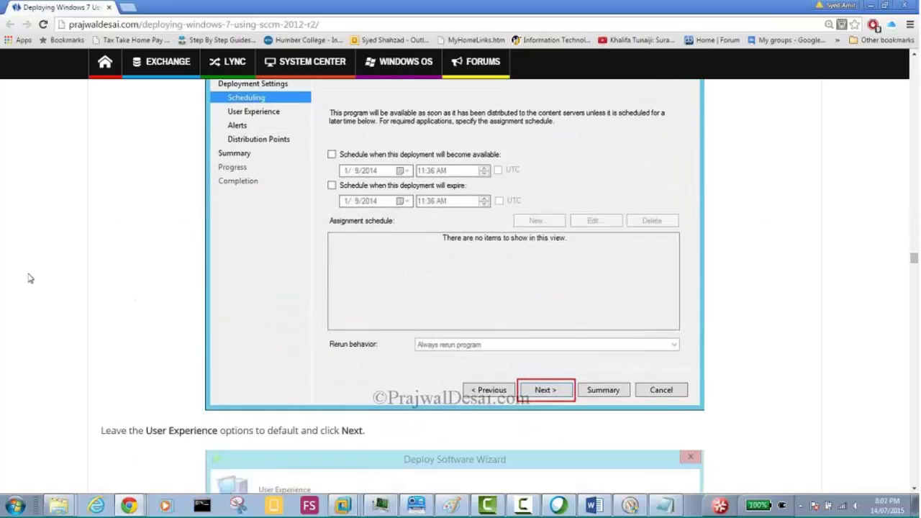
pyautogui.scroll(-5, 30, 278)
pyautogui.scroll(8, 30, 279)
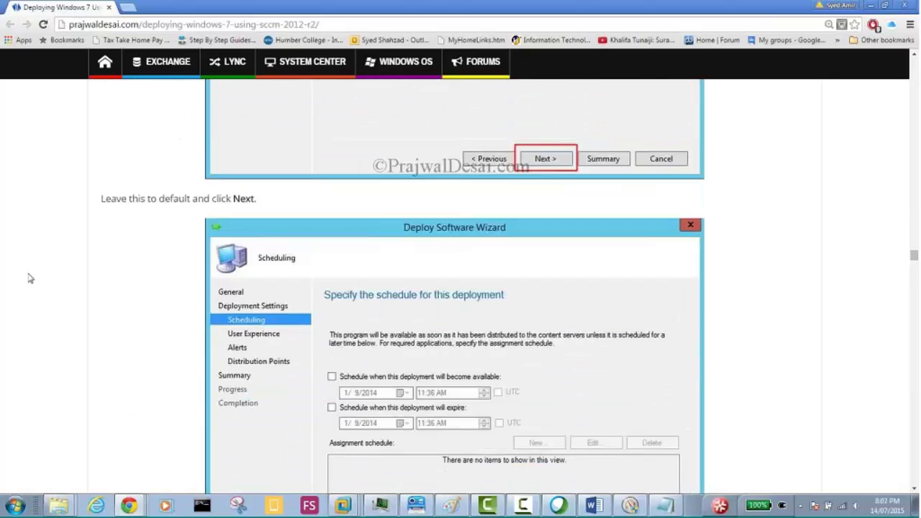
pyautogui.scroll(4, 30, 279)
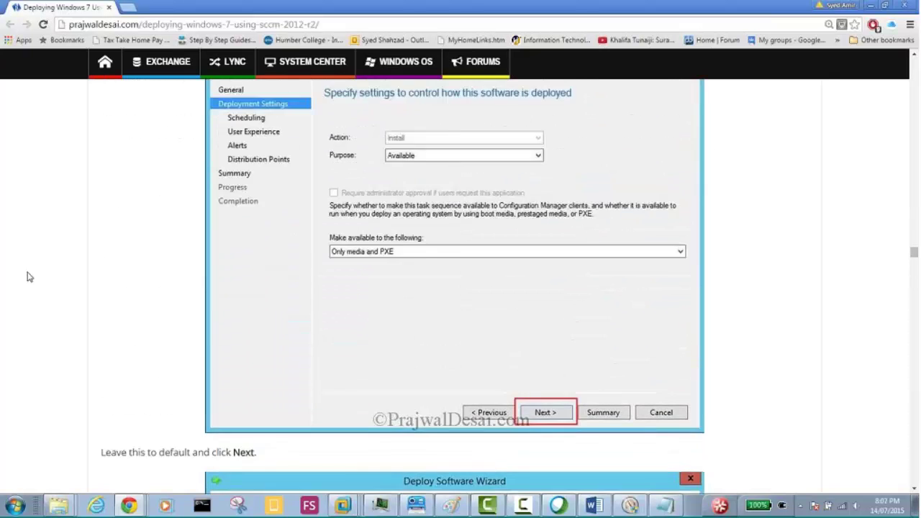
pyautogui.scroll(1, 29, 277)
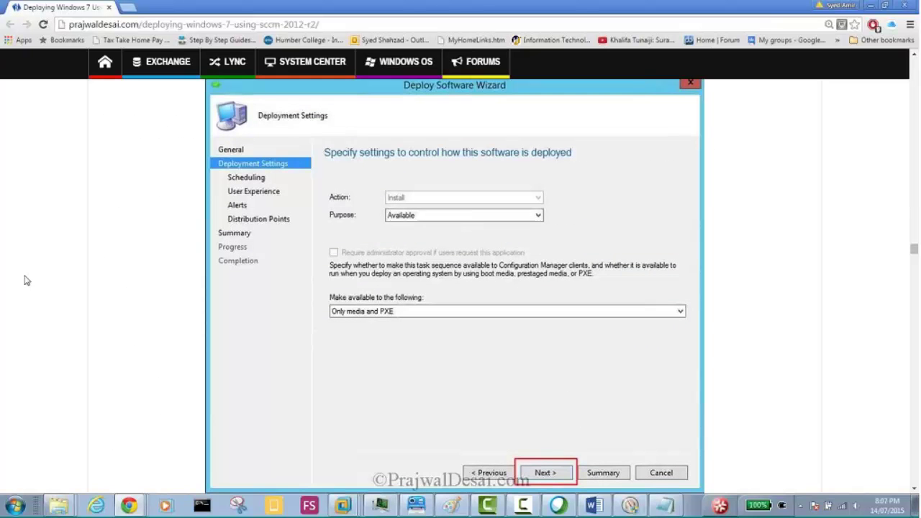
pyautogui.scroll(-1, 24, 280)
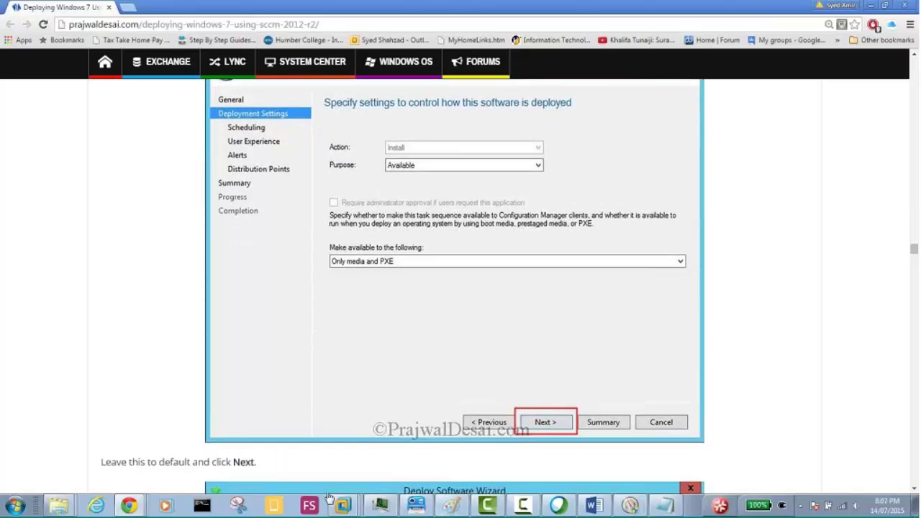
pyautogui.moveTo(343, 505)
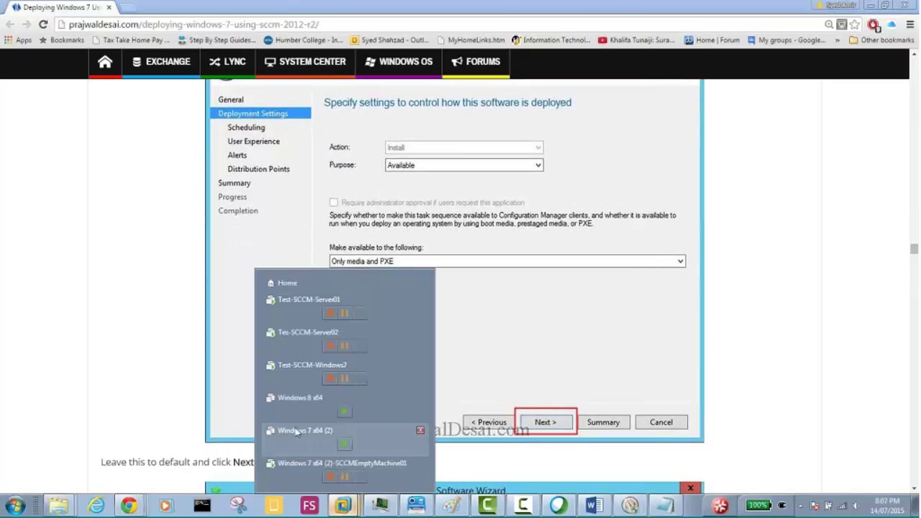
# Step: Start deploying Deploy Win 7 and target CapturedOS_Collection
pyautogui.click(284, 337)
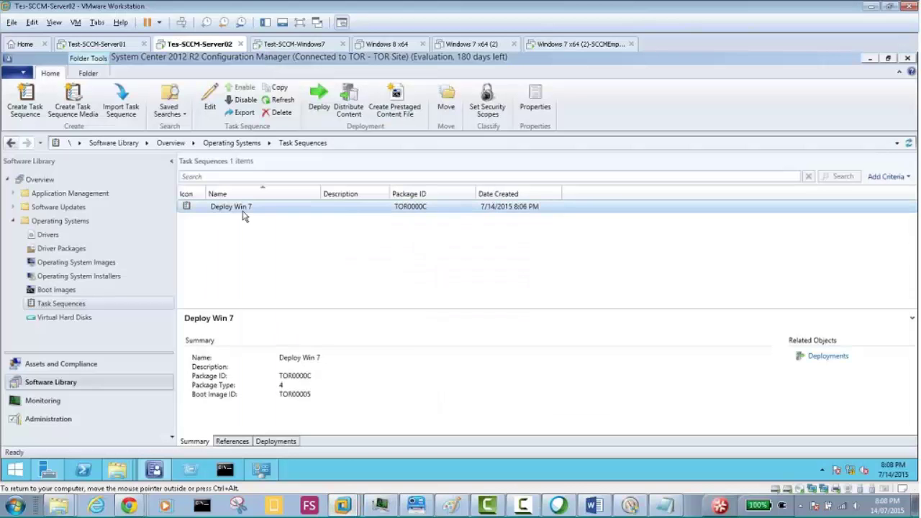
pyautogui.rightClick(240, 208)
pyautogui.click(270, 323)
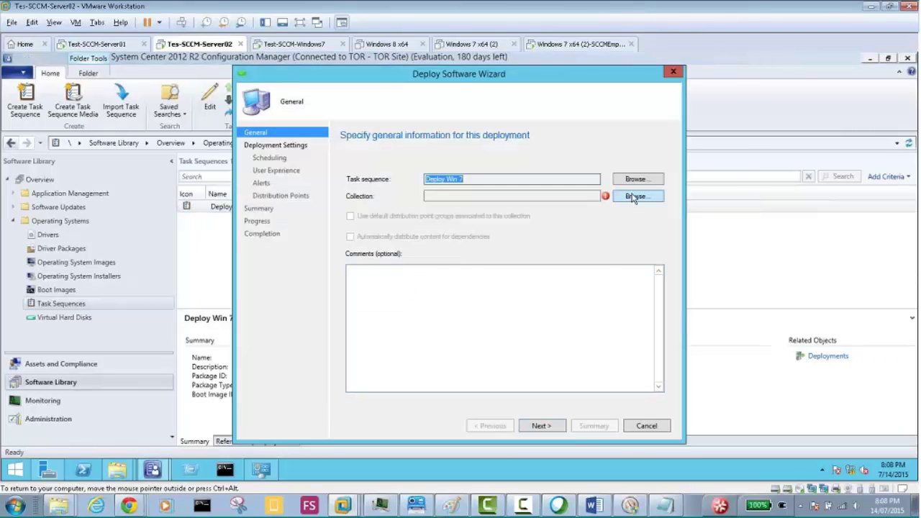
pyautogui.click(634, 197)
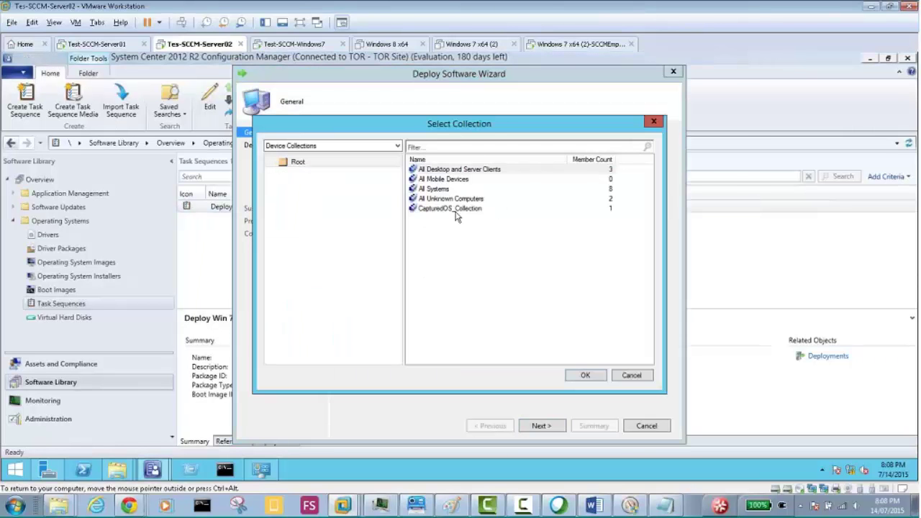
pyautogui.click(450, 209)
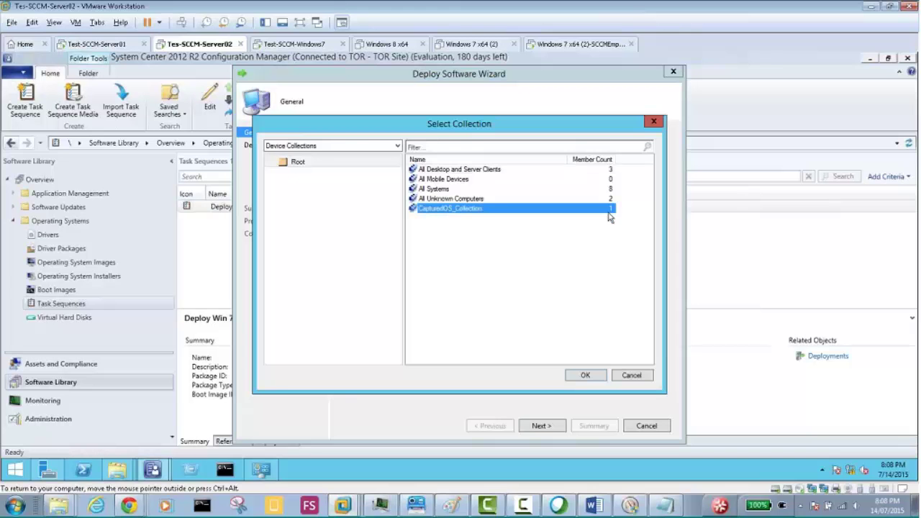
pyautogui.click(585, 375)
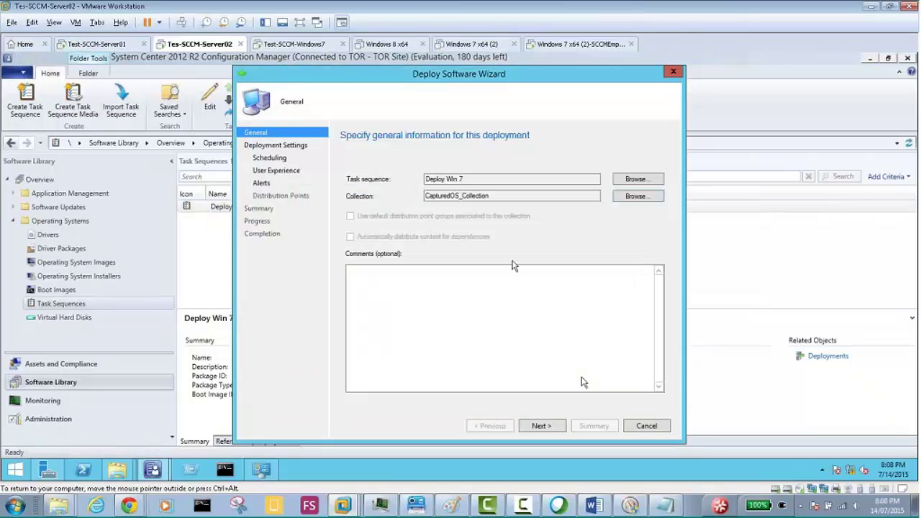
pyautogui.click(542, 427)
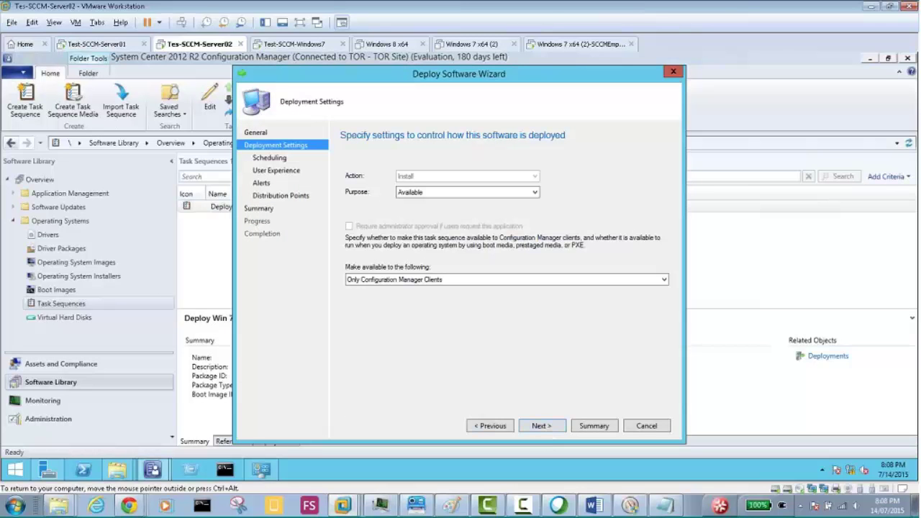
# Step: Try 'only media and PXE' availability and review the availability and expiry scheduling options
pyautogui.click(421, 282)
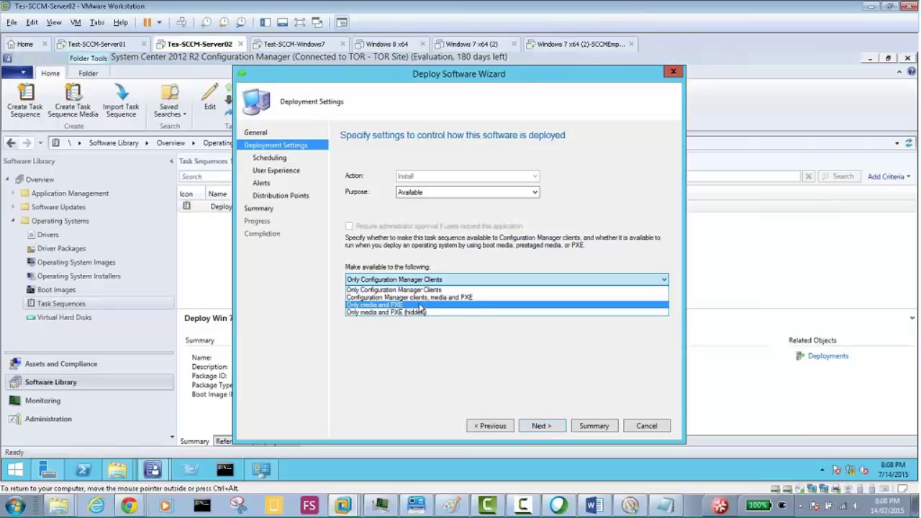
pyautogui.click(421, 307)
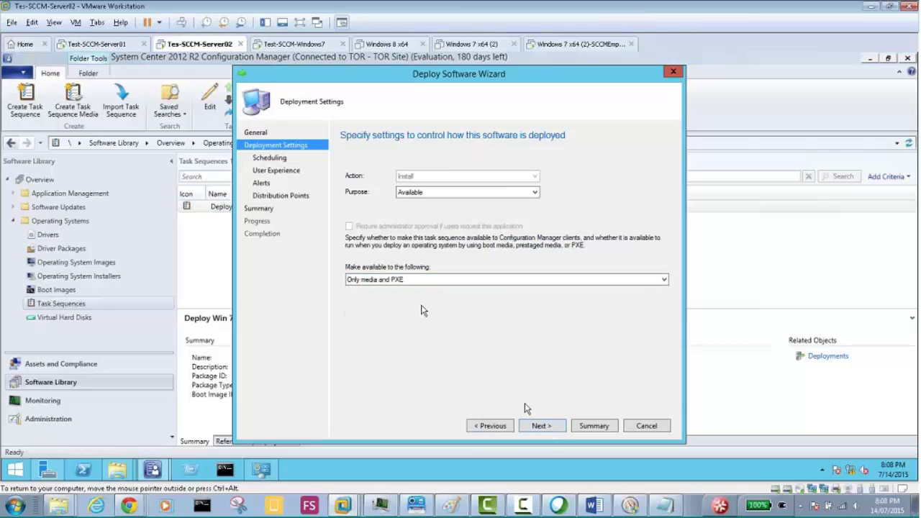
pyautogui.click(549, 427)
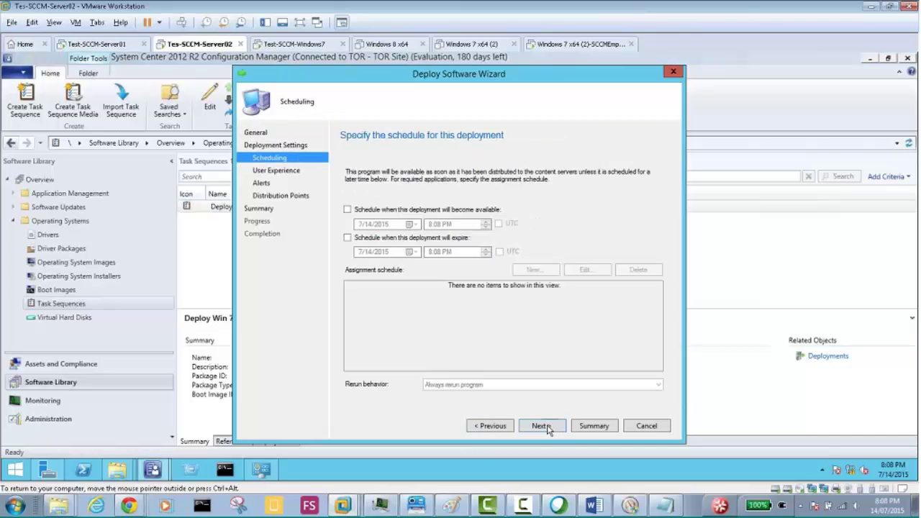
pyautogui.click(348, 238)
pyautogui.click(349, 238)
pyautogui.click(348, 210)
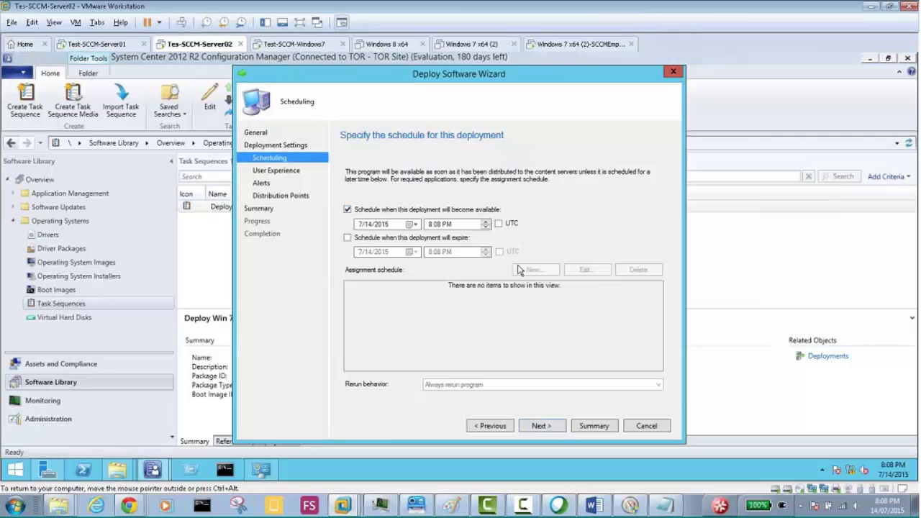
pyautogui.click(496, 428)
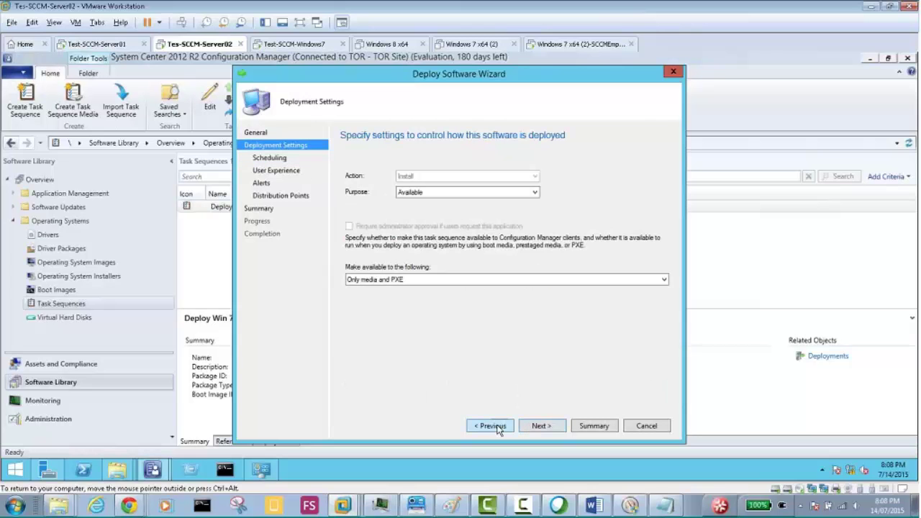
# Step: Switch availability to clients, media and PXE, then clear the availability and expiry schedules
pyautogui.click(407, 280)
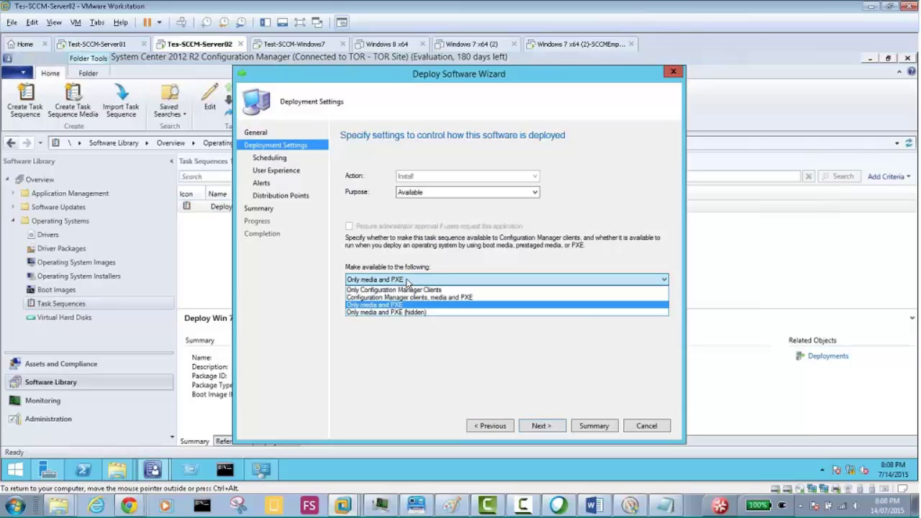
pyautogui.click(469, 298)
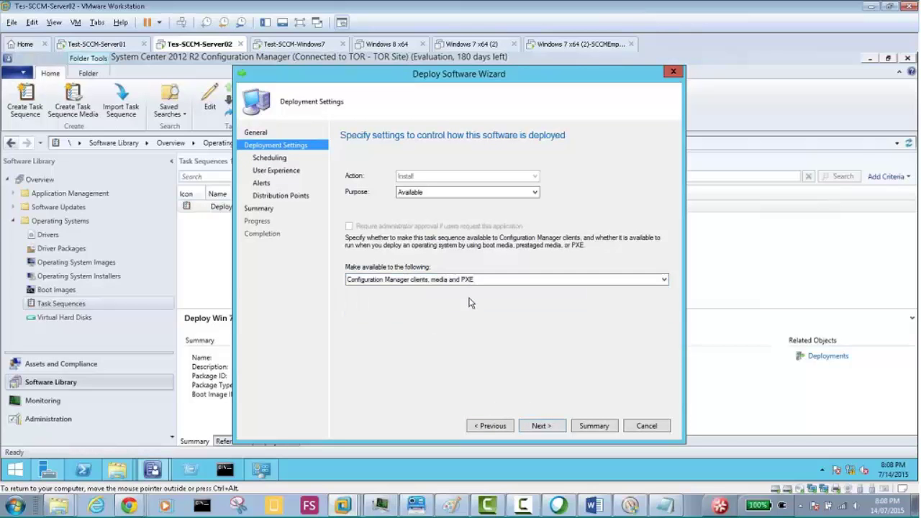
pyautogui.click(536, 426)
pyautogui.click(349, 238)
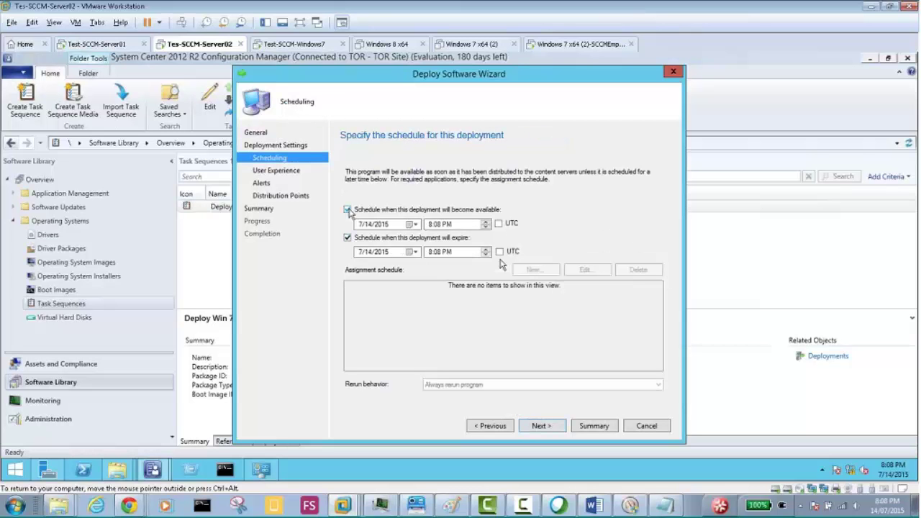
pyautogui.click(348, 209)
pyautogui.click(347, 238)
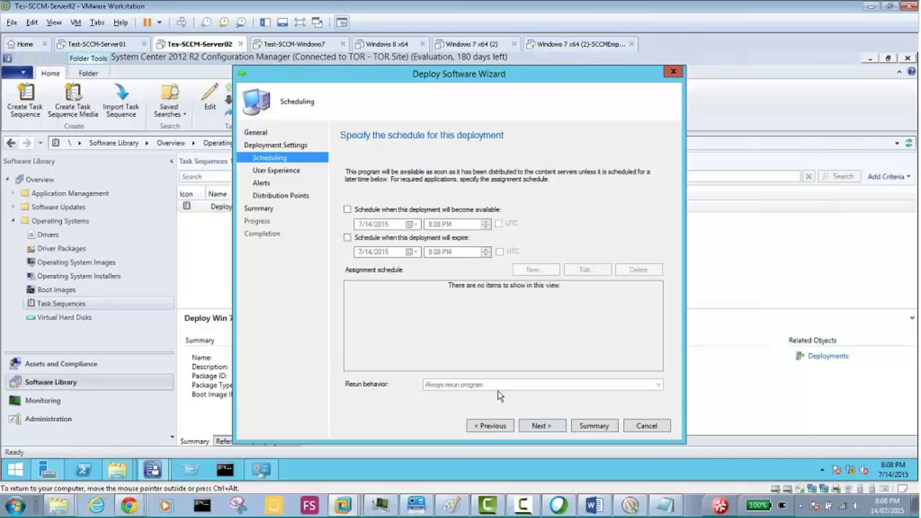
pyautogui.click(502, 428)
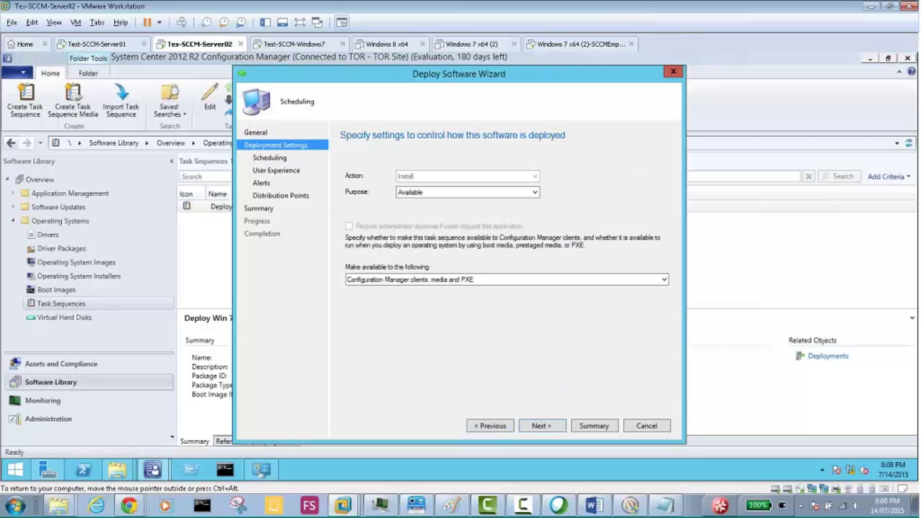
# Step: Set purpose to Required and availability to only media and PXE, continuing to Scheduling
pyautogui.click(432, 192)
pyautogui.click(416, 208)
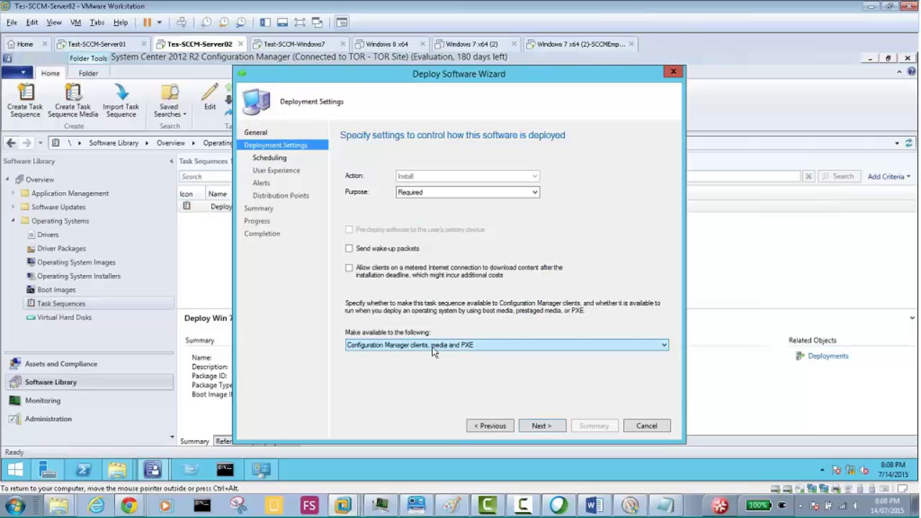
pyautogui.click(436, 349)
pyautogui.click(419, 376)
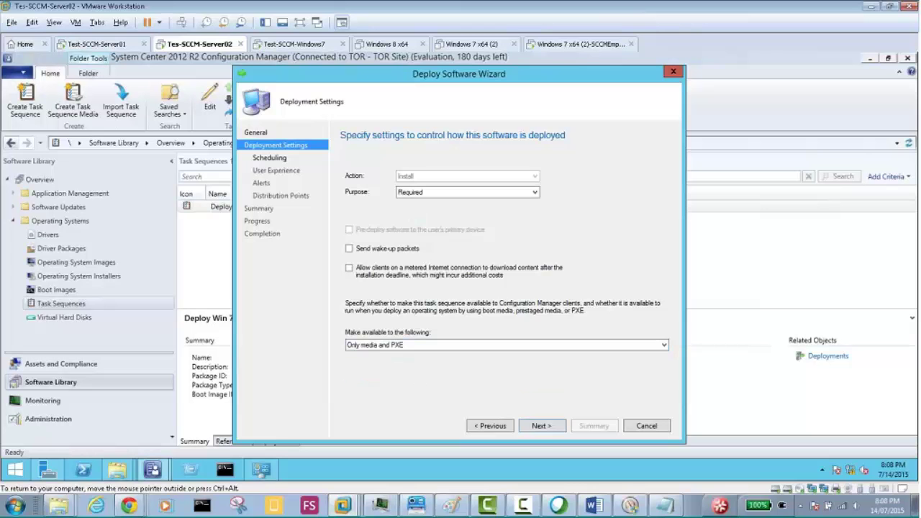
pyautogui.click(542, 427)
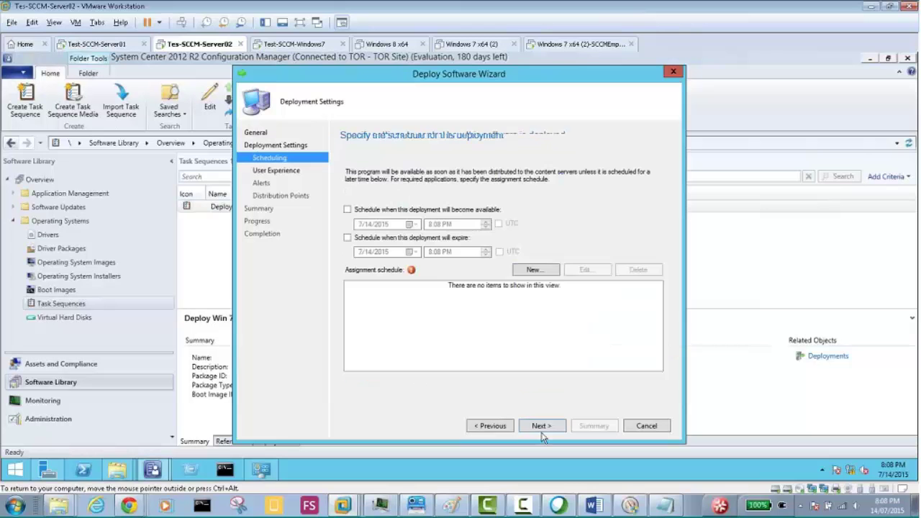
# Step: Add an assignment schedule that runs the deployment as soon as possible
pyautogui.click(534, 270)
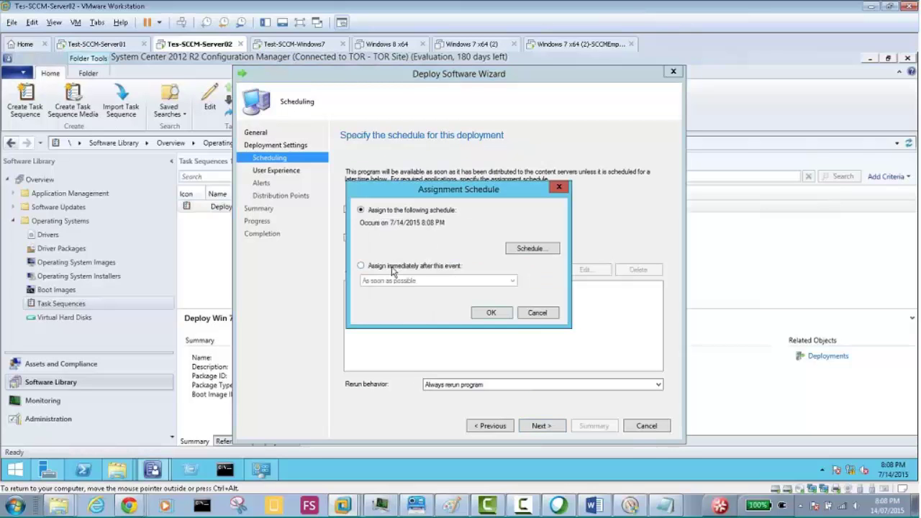
pyautogui.click(393, 266)
pyautogui.click(506, 319)
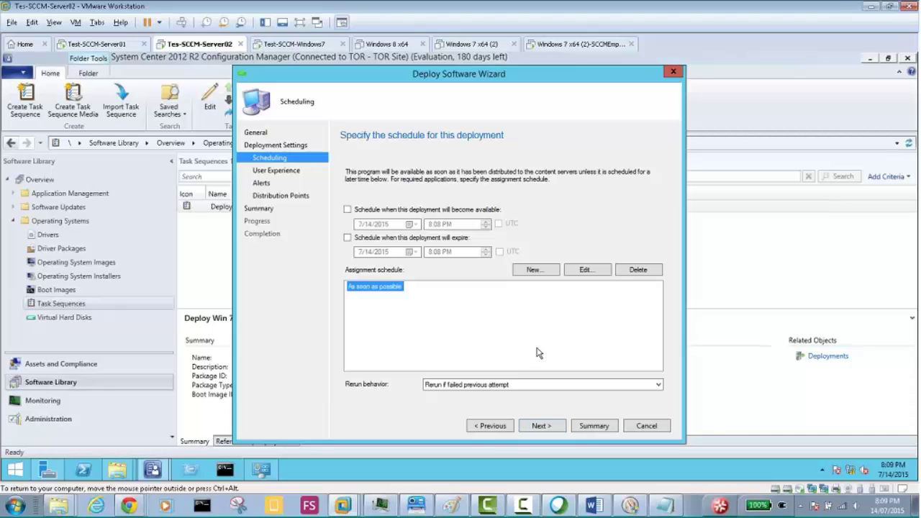
# Step: Recheck Deployment Settings, then advance past Scheduling to the User Experience page
pyautogui.click(489, 425)
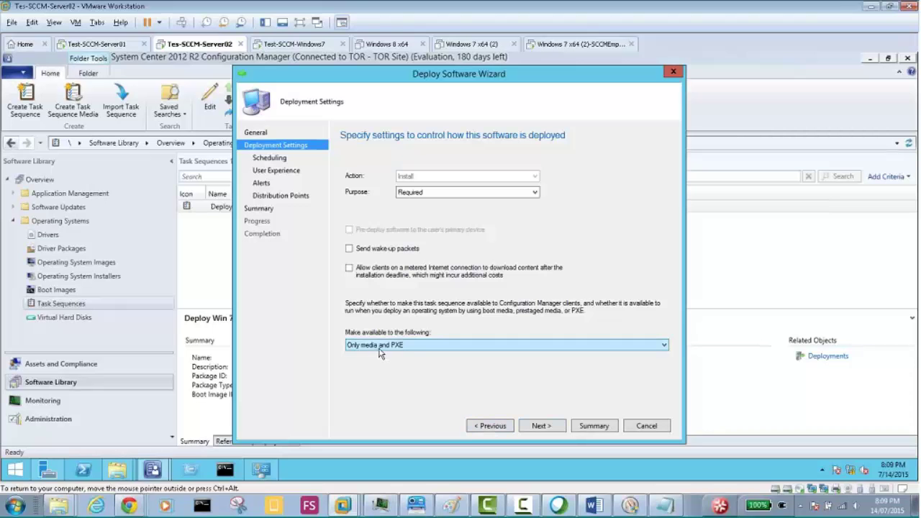
pyautogui.click(538, 426)
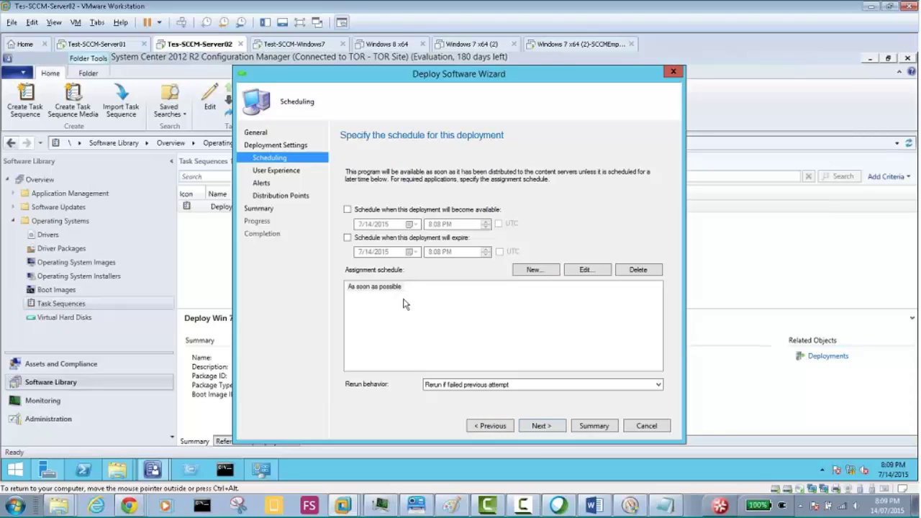
pyautogui.click(541, 429)
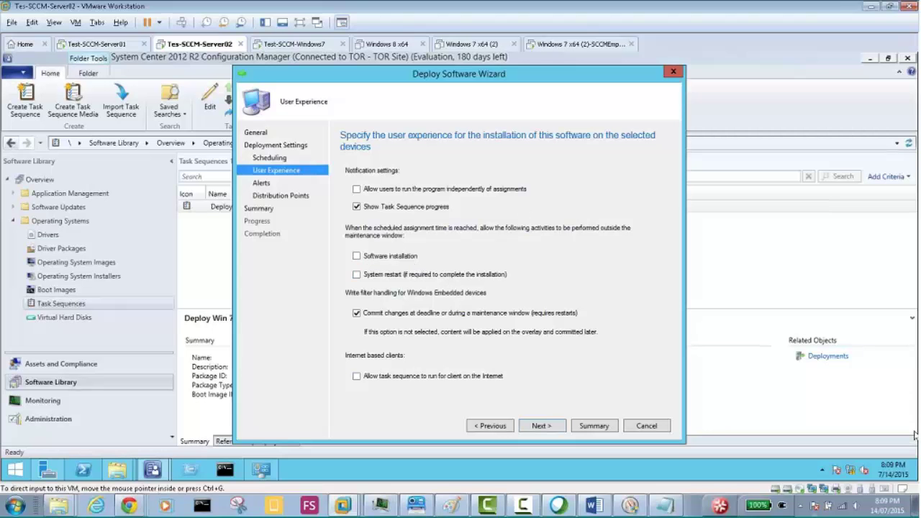
pyautogui.moveTo(129, 507)
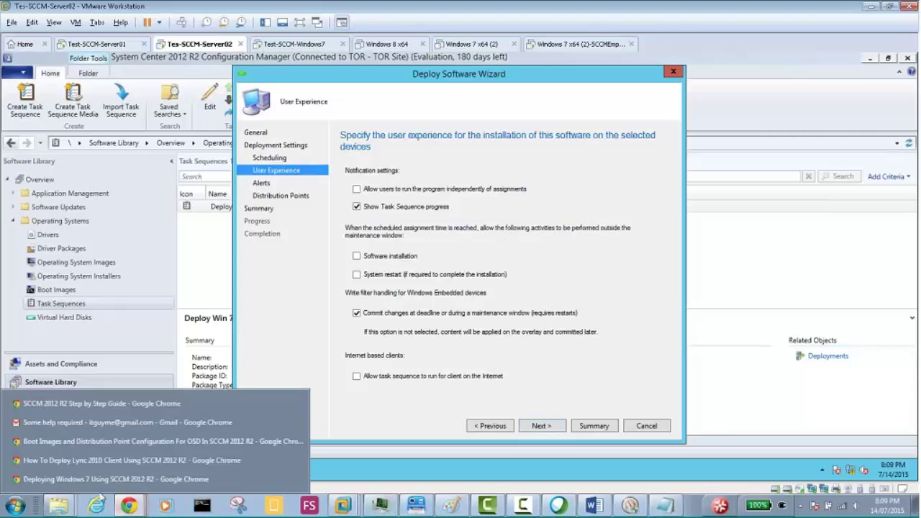
pyautogui.click(108, 479)
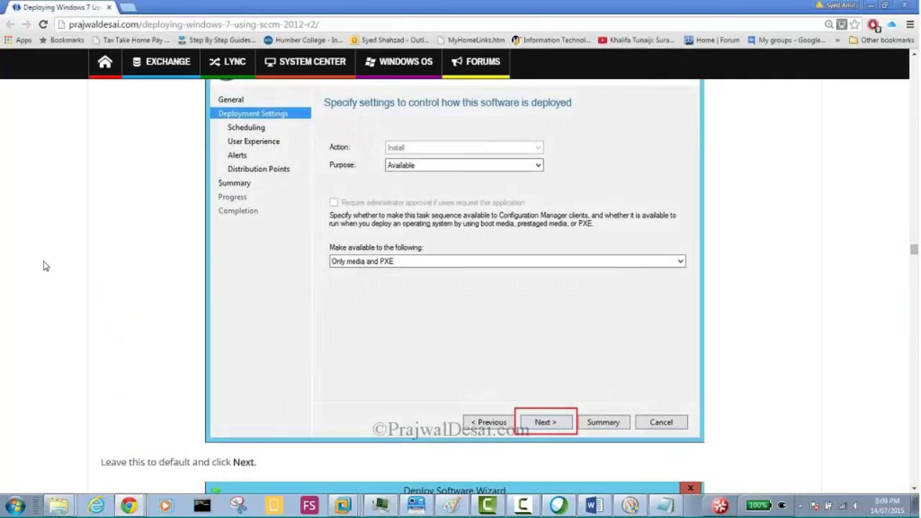
pyautogui.scroll(-8, 43, 266)
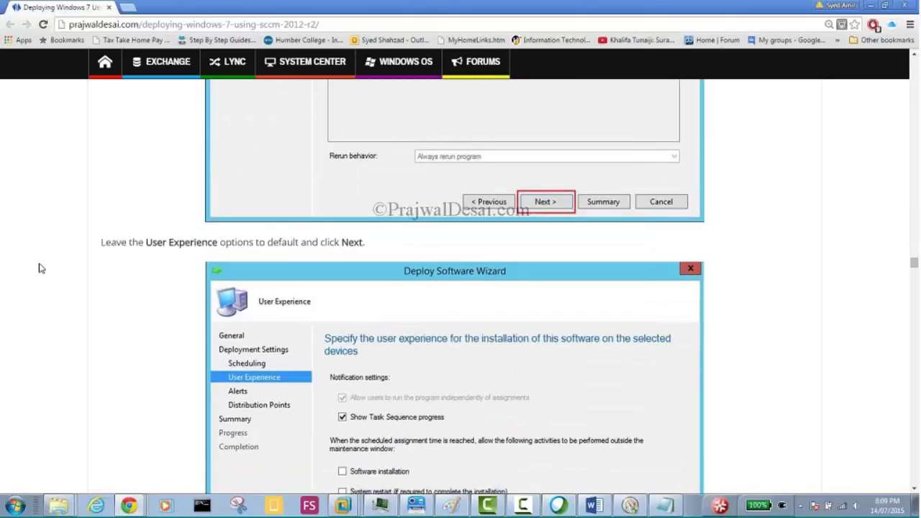
pyautogui.scroll(-8, 41, 268)
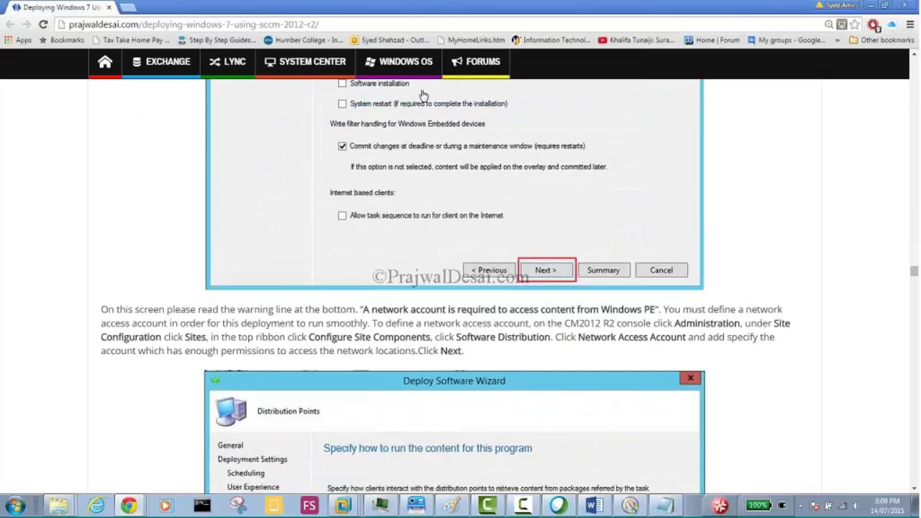
pyautogui.scroll(-4, 55, 267)
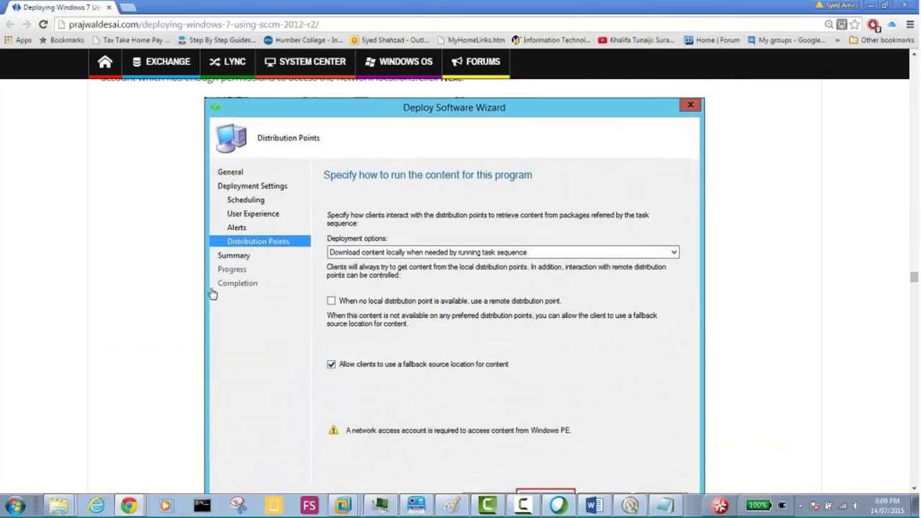
pyautogui.moveTo(343, 506)
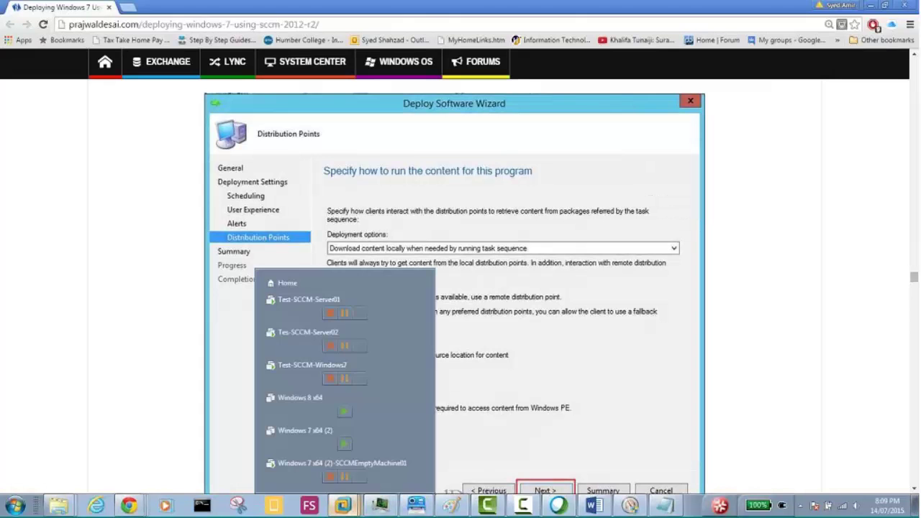
pyautogui.click(295, 332)
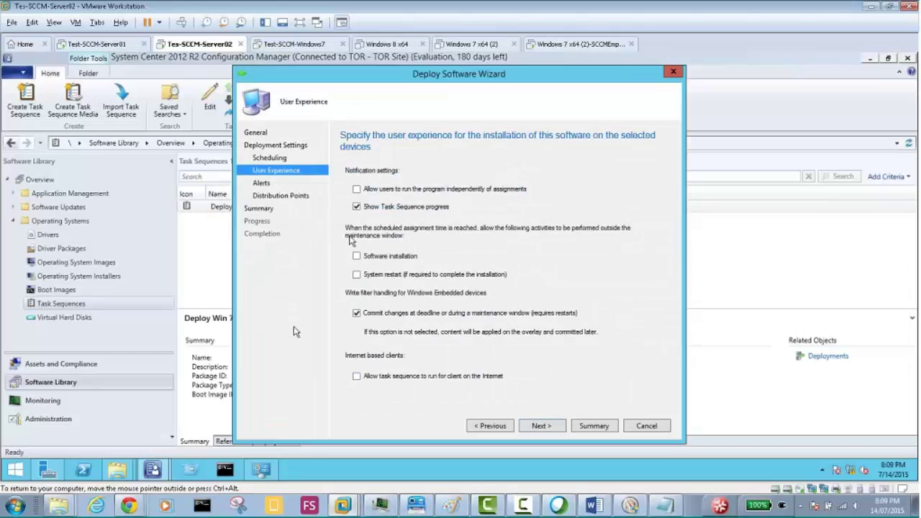
# Step: Allow software installation and system restart outside maintenance windows, then run the wizard through to deployment
pyautogui.click(356, 256)
pyautogui.click(356, 276)
pyautogui.click(542, 426)
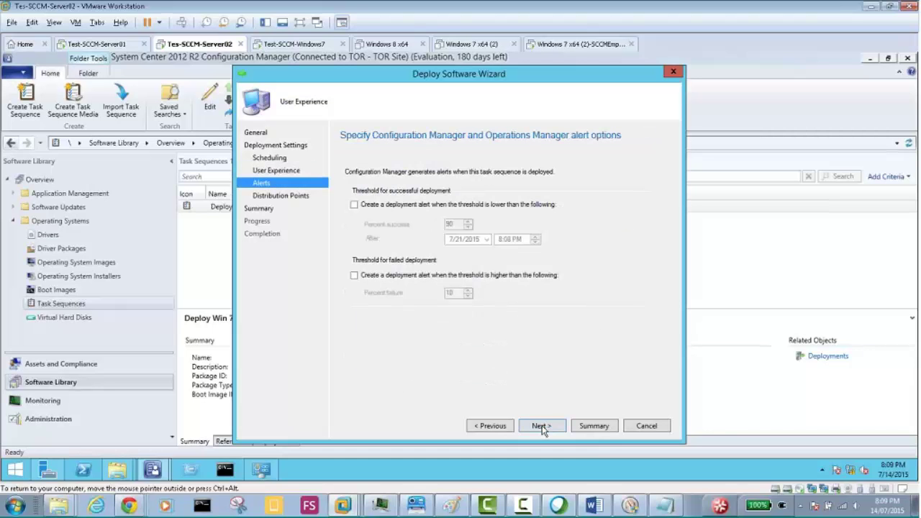
pyautogui.click(542, 426)
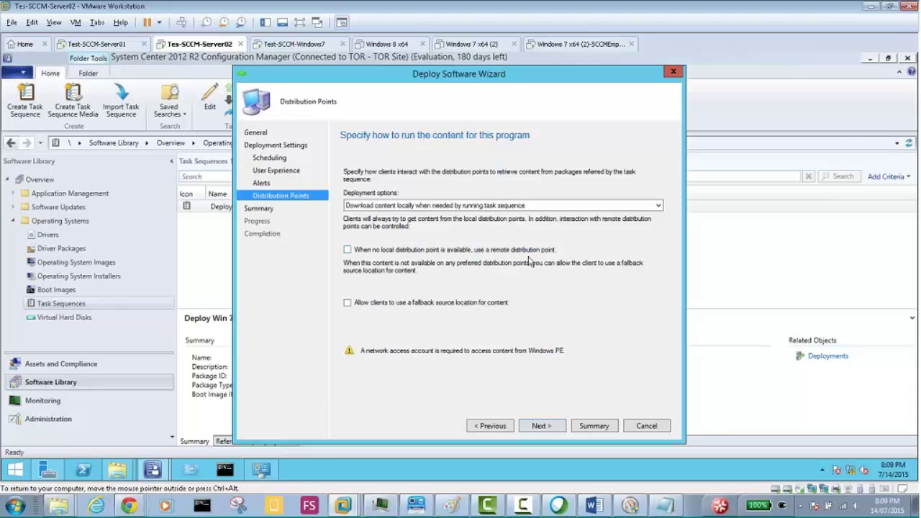
pyautogui.click(542, 426)
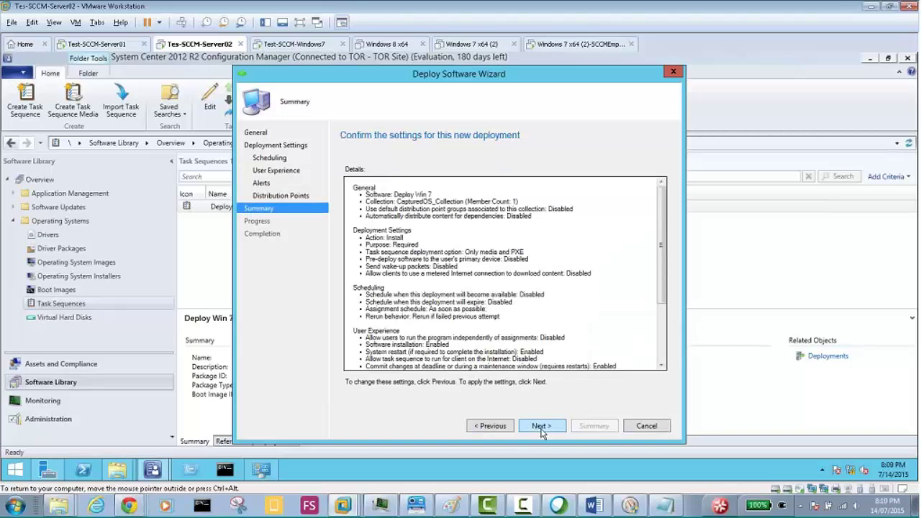
pyautogui.click(542, 426)
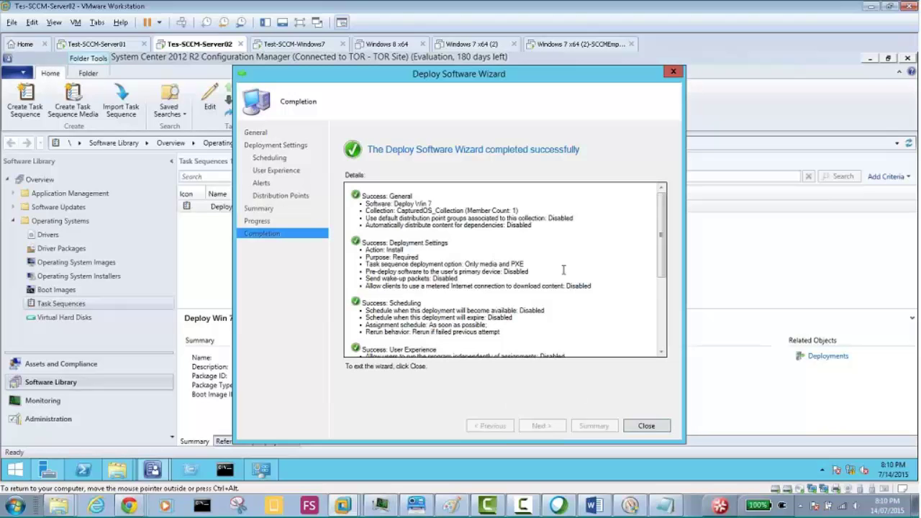
# Step: Review the completion details and close the Deploy Software Wizard
pyautogui.scroll(-1, 663, 252)
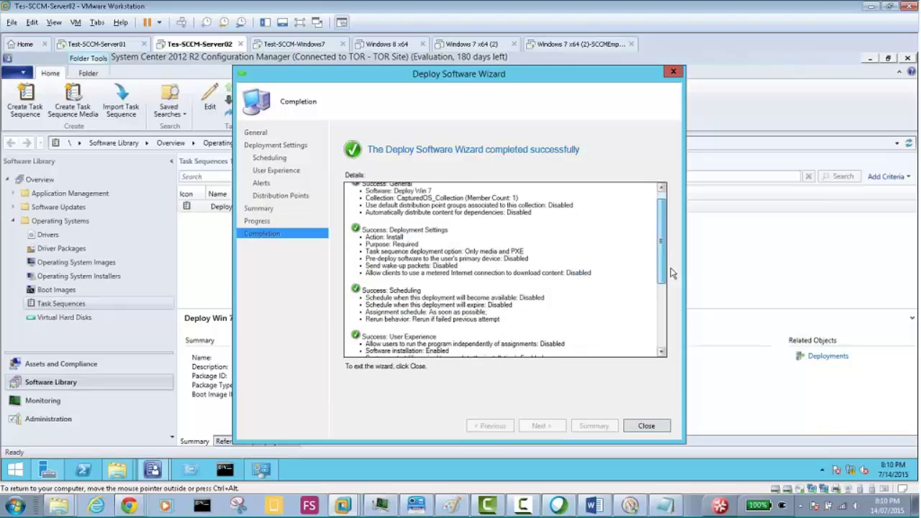
pyautogui.scroll(-6, 663, 288)
pyautogui.scroll(7, 663, 308)
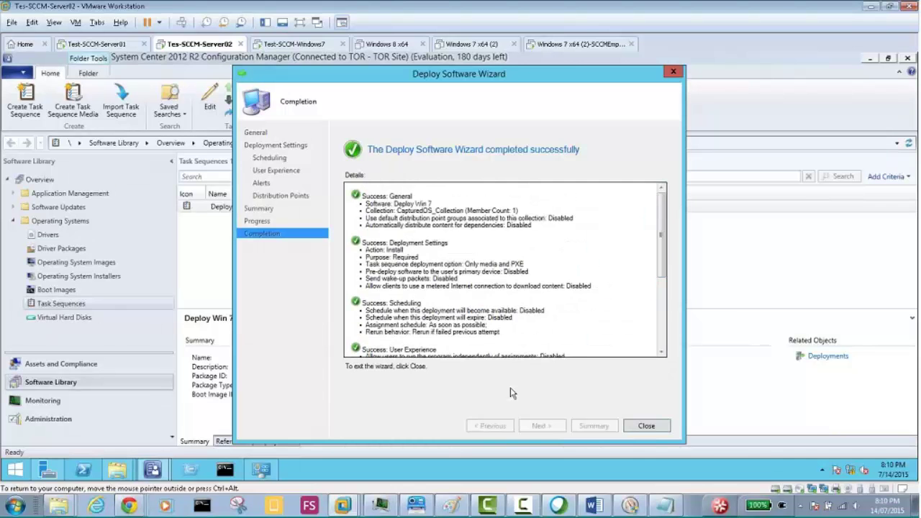
pyautogui.click(644, 427)
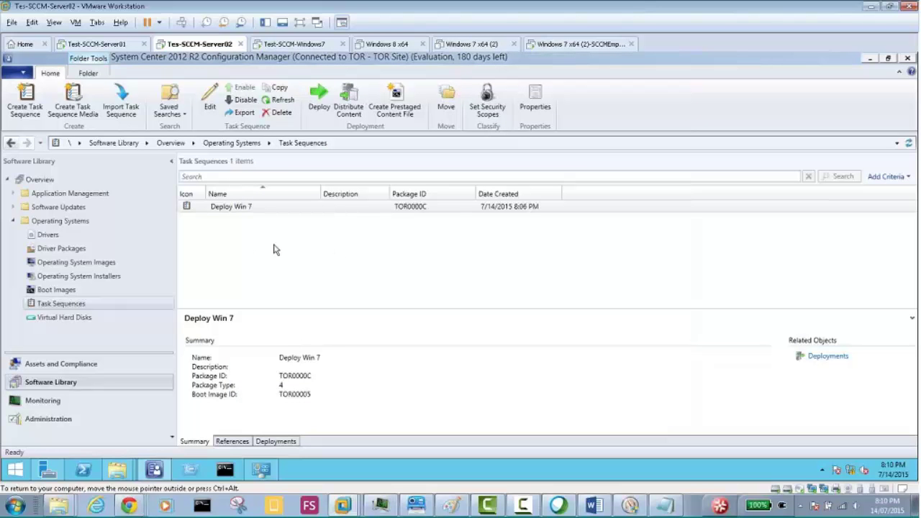
# Step: Shut down the guest OS of the Test-SCCM-Windows7 virtual machine
pyautogui.click(554, 45)
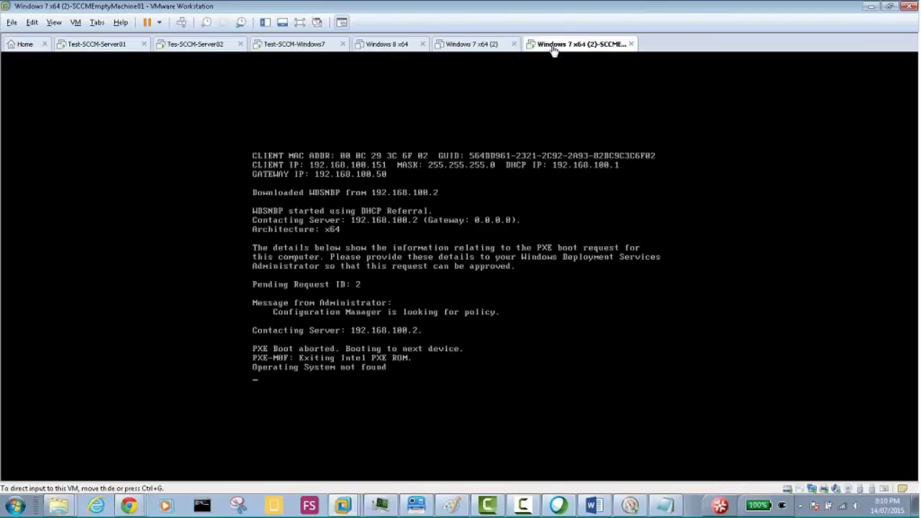
pyautogui.click(276, 50)
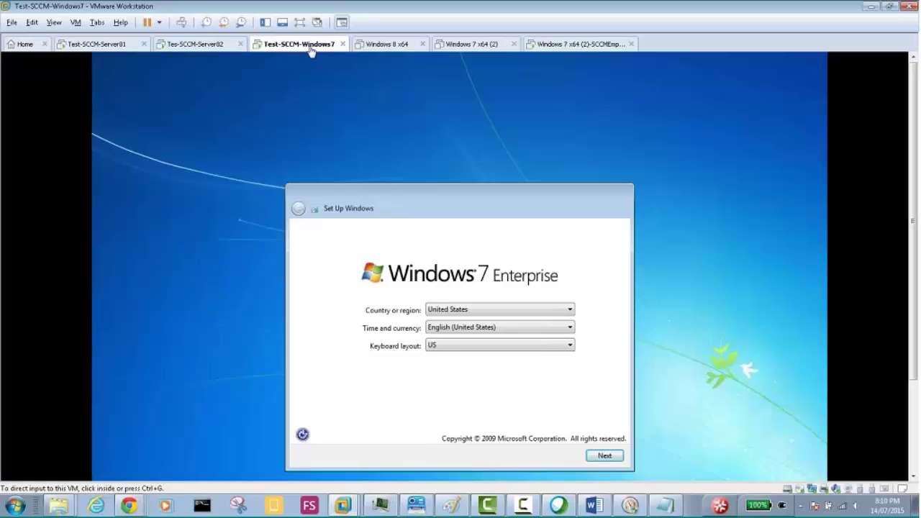
pyautogui.click(201, 46)
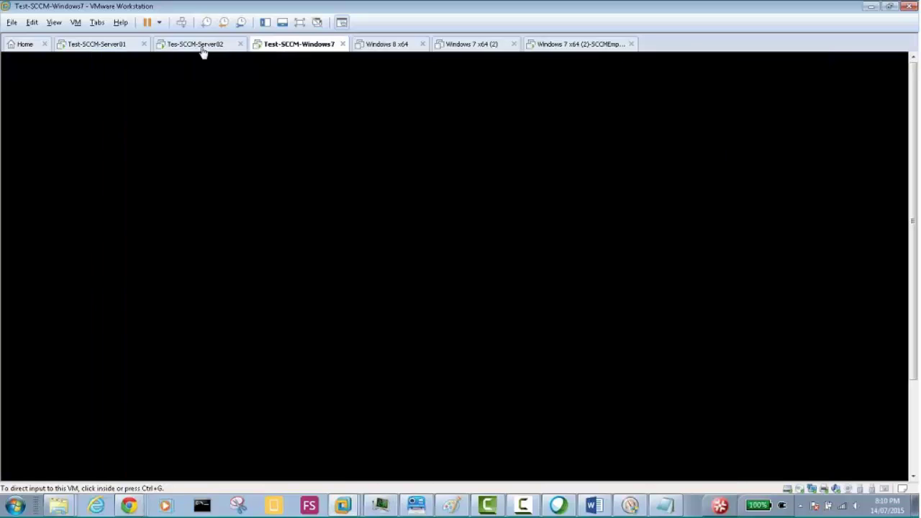
pyautogui.click(281, 45)
pyautogui.rightClick(282, 46)
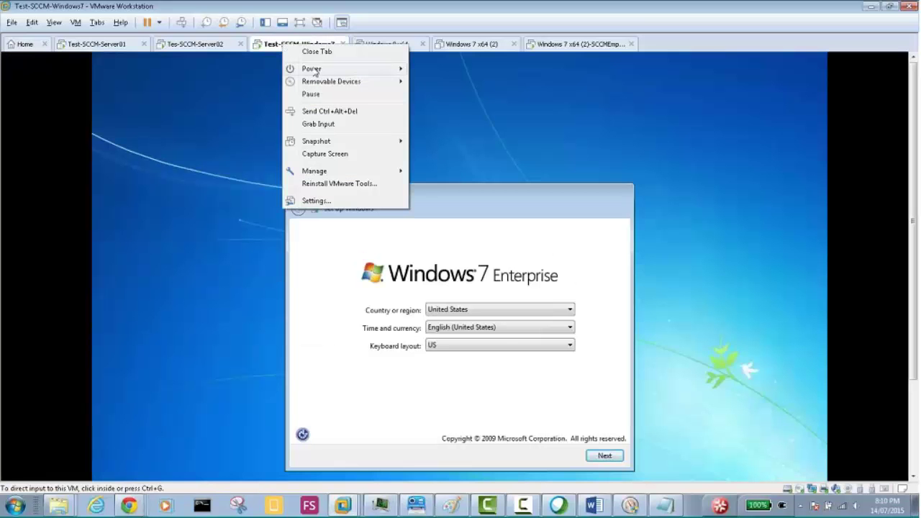
pyautogui.moveTo(314, 72)
pyautogui.click(439, 79)
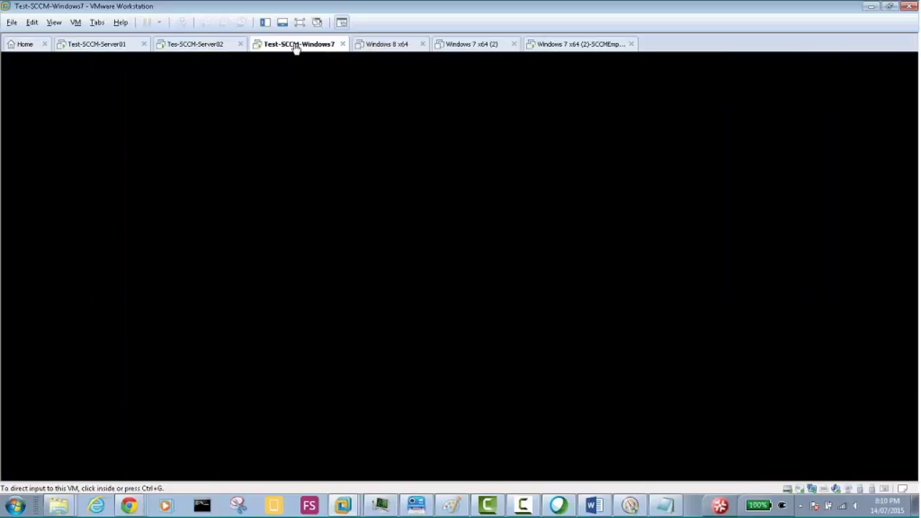
# Step: Bring up the Windows 7 x64 (2)-SCCMEmptyMachine01 console showing the failed PXE boot
pyautogui.click(197, 46)
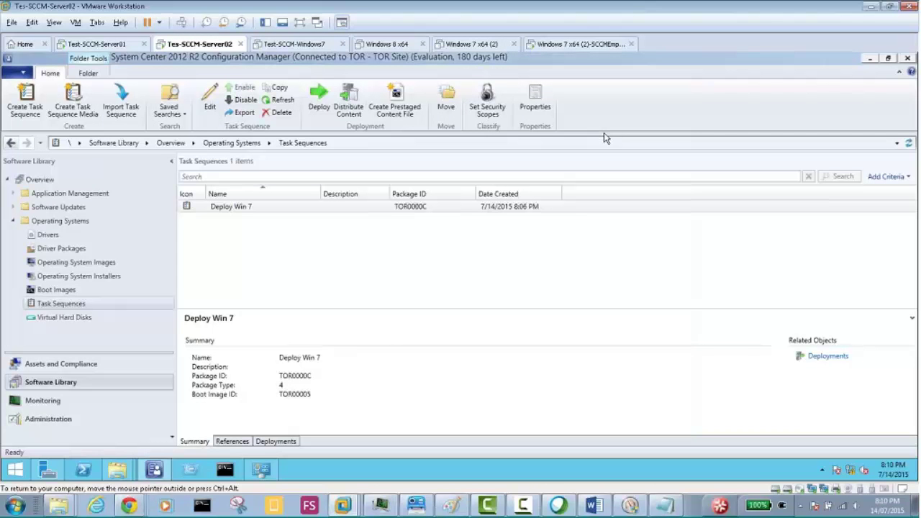
pyautogui.click(569, 46)
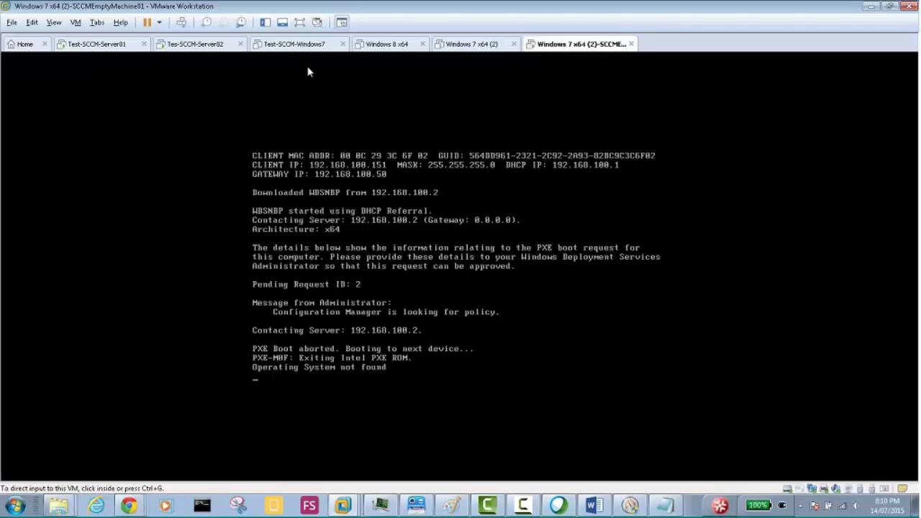
pyautogui.click(201, 46)
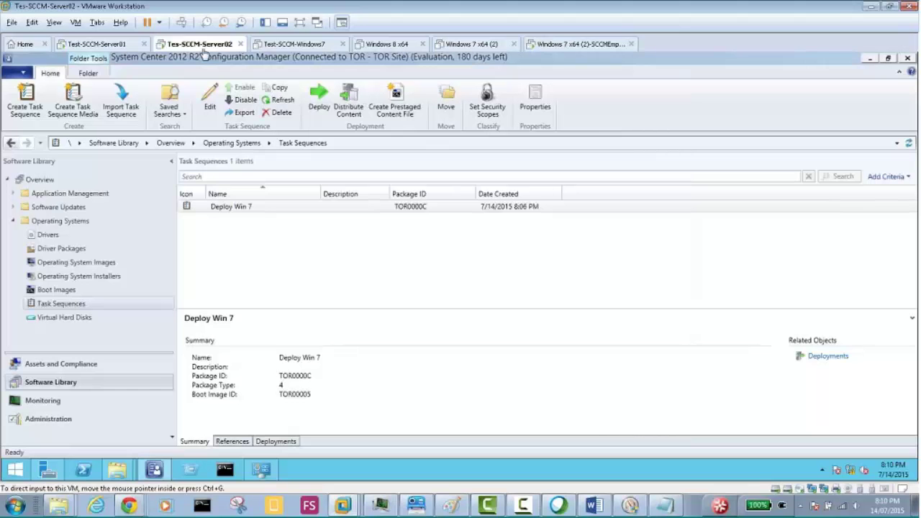
pyautogui.click(562, 48)
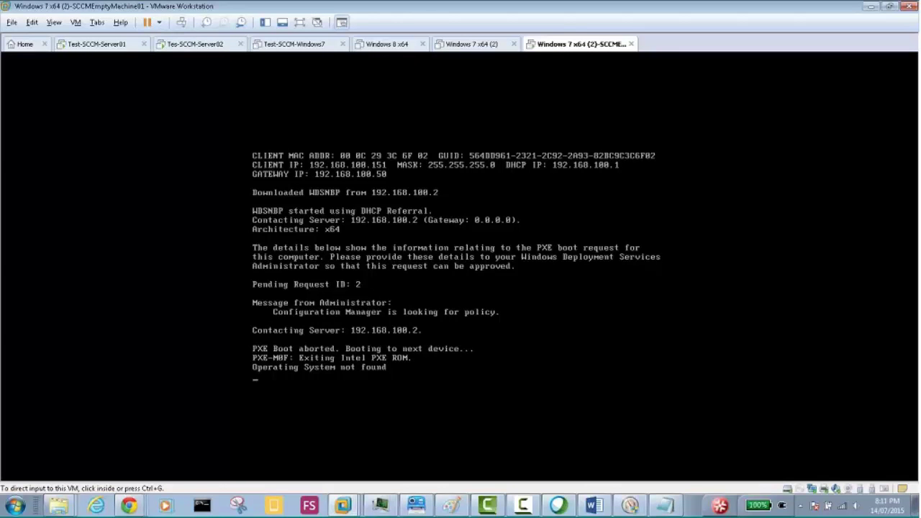
# Step: Reset the SCCMEmptyMachine01 VM so it network-boots into the Task Sequence Wizard
pyautogui.hotkey('ctrl', 'r')
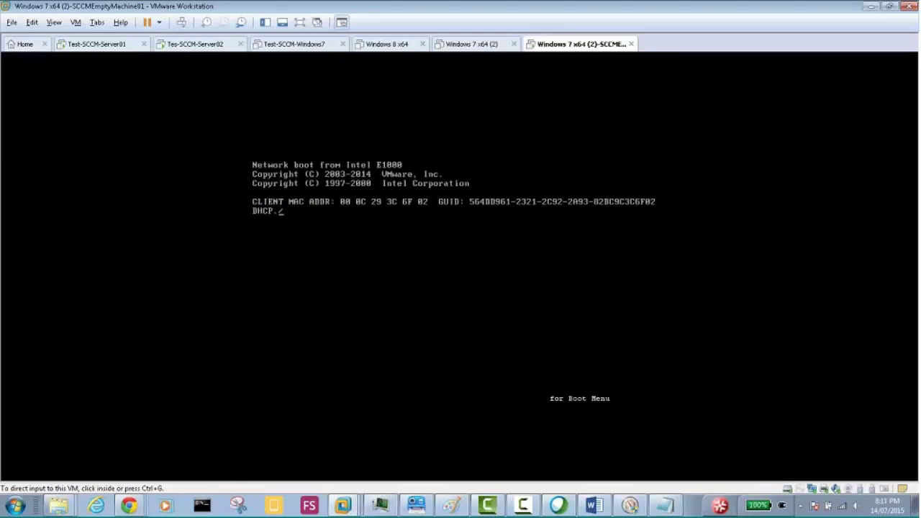
pyautogui.click(453, 226)
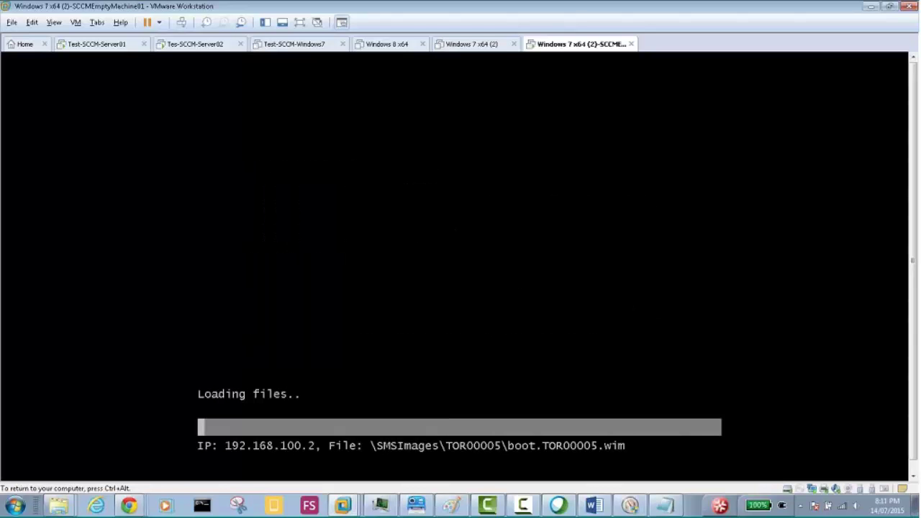
pyautogui.hotkey('ctrl', 'alt')
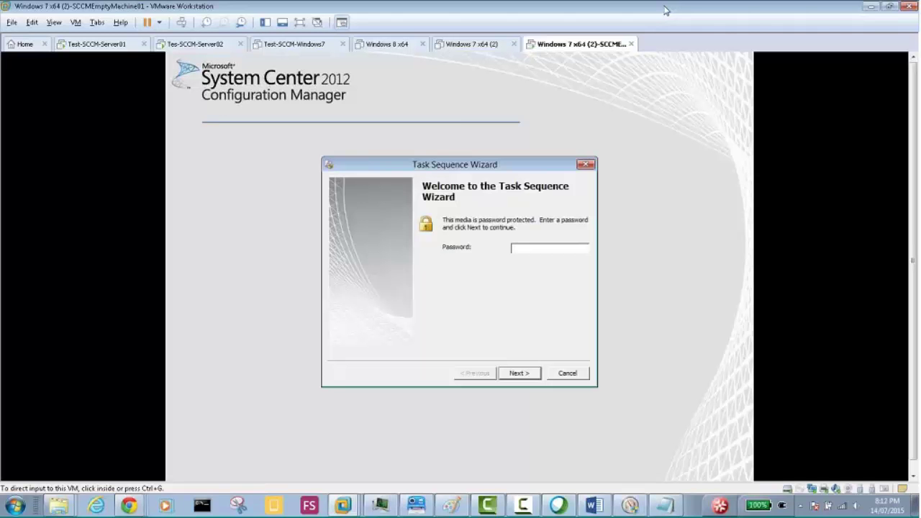
# Step: Enter the boot media password in the Task Sequence Wizard and submit it
pyautogui.click(524, 247)
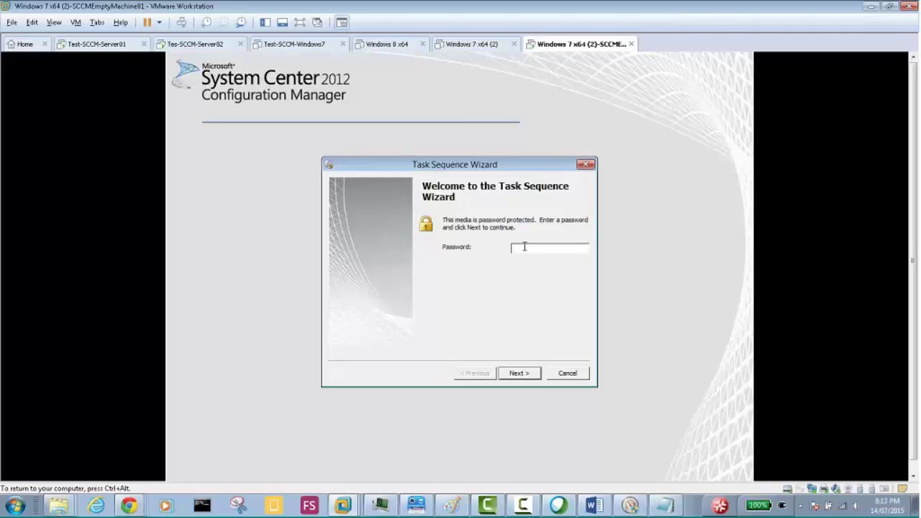
pyautogui.write('**********')
pyautogui.click(523, 376)
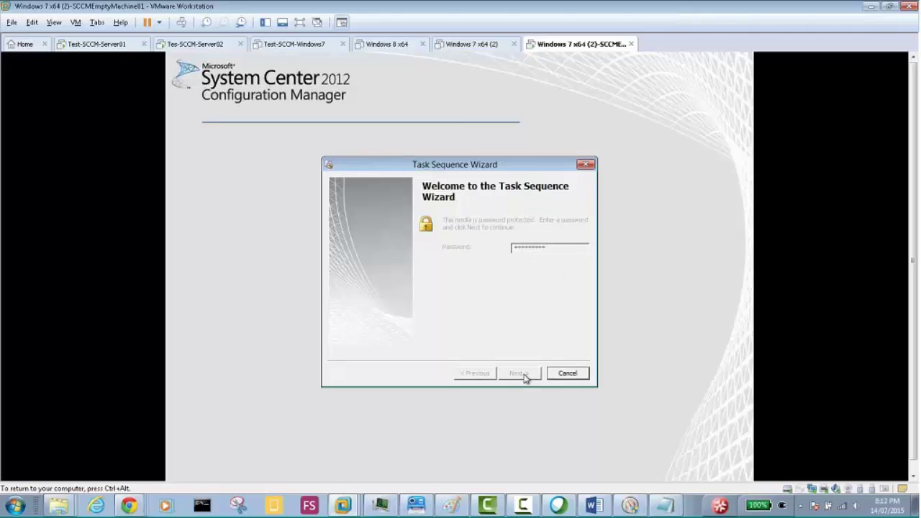
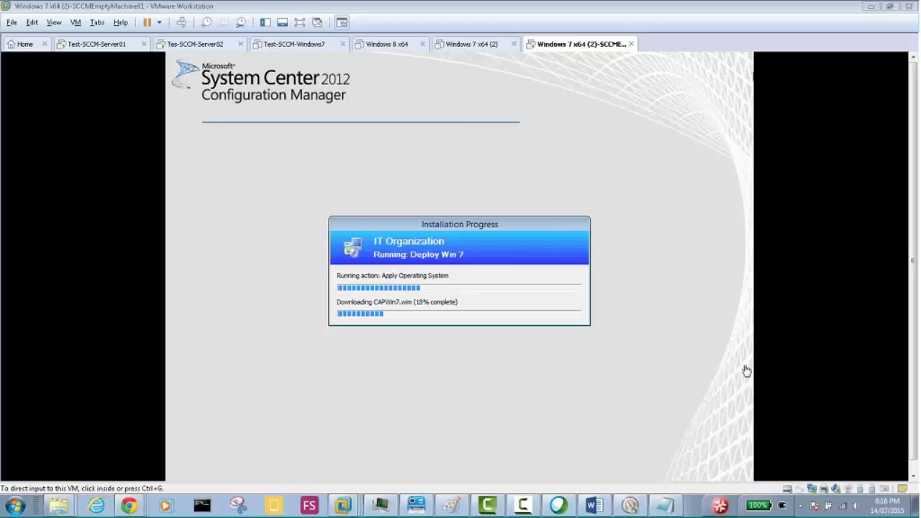
# Step: Briefly take control of the VM, release input to the host, and bring the WebEx video window forward
pyautogui.moveTo(348, 507)
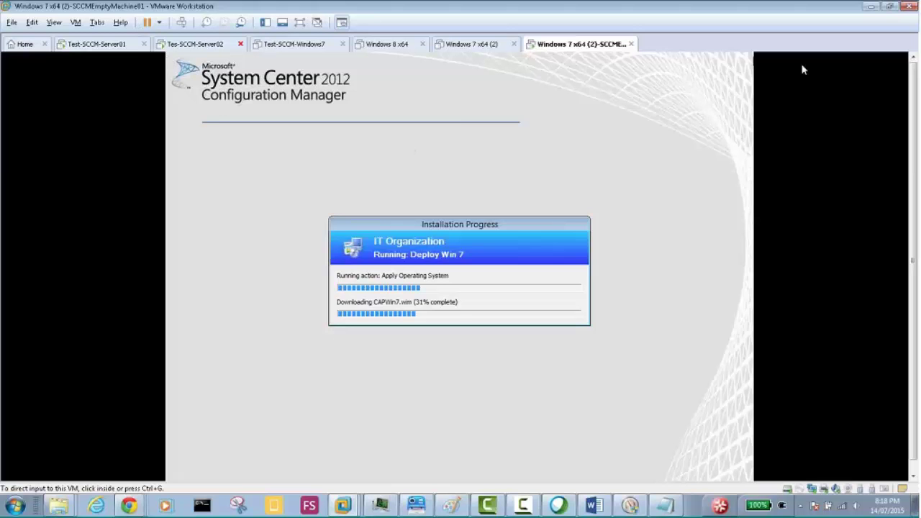
pyautogui.click(723, 56)
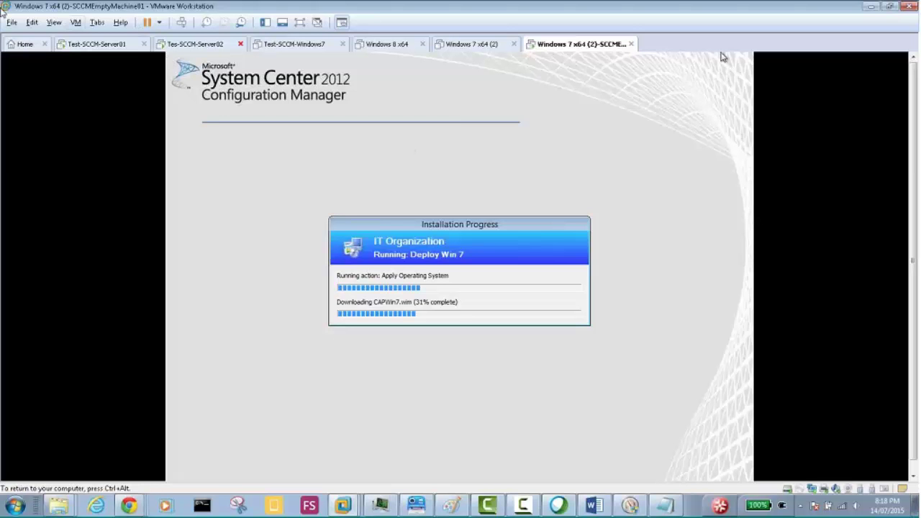
pyautogui.hotkey('ctrl', 'alt')
pyautogui.moveTo(563, 509)
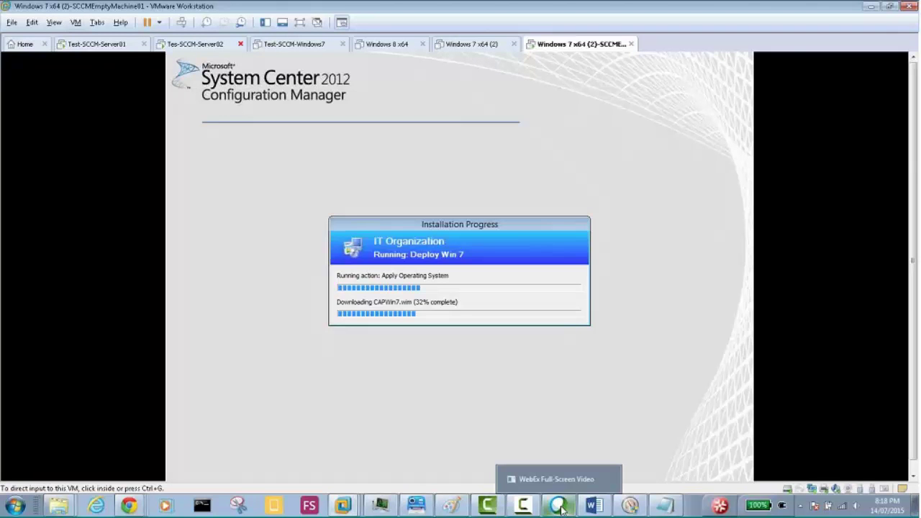
pyautogui.click(562, 509)
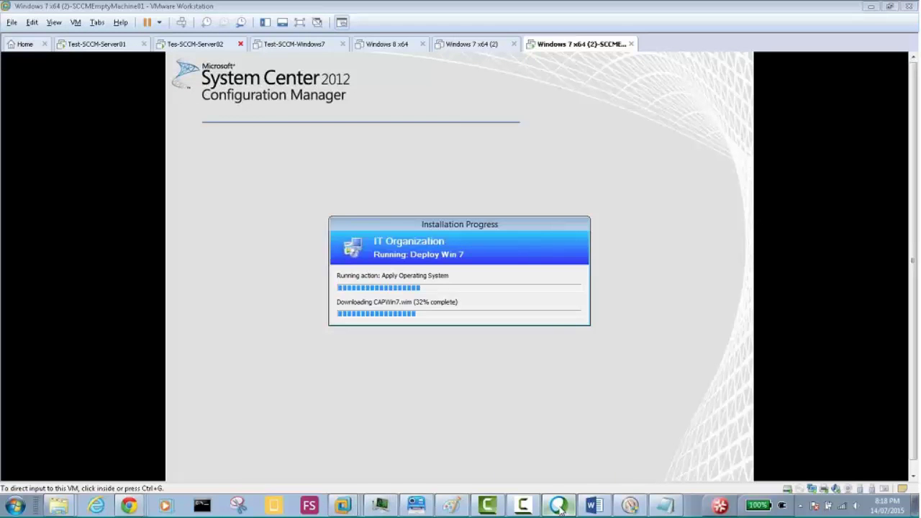
# Step: Close the Windows 7 deployment guide window in Chrome
pyautogui.moveTo(129, 506)
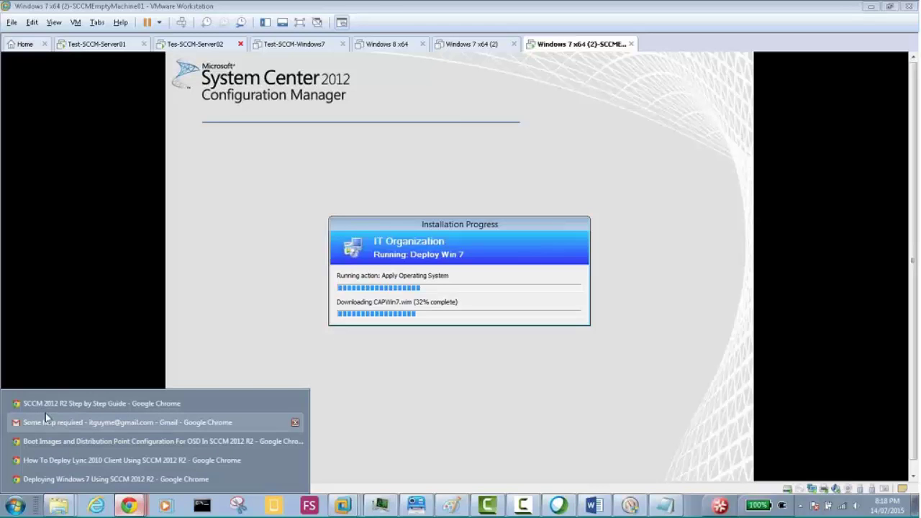
pyautogui.click(53, 479)
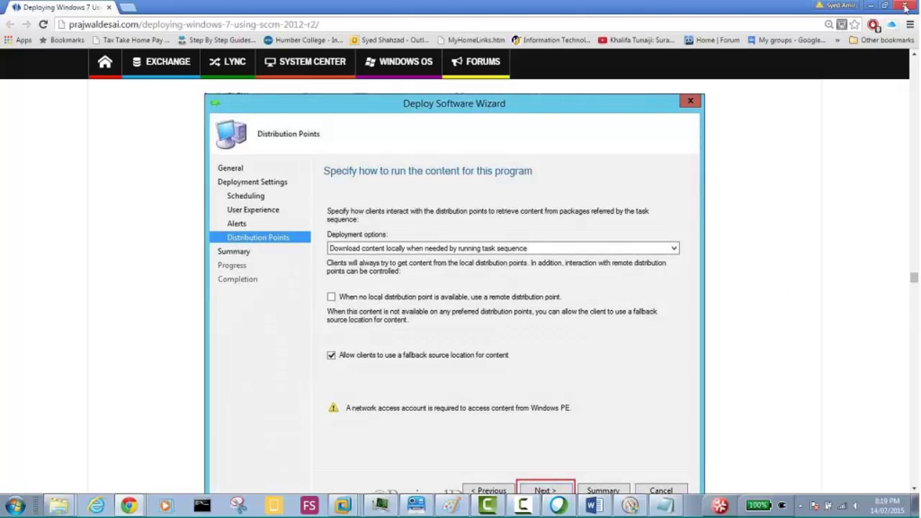
pyautogui.click(871, 6)
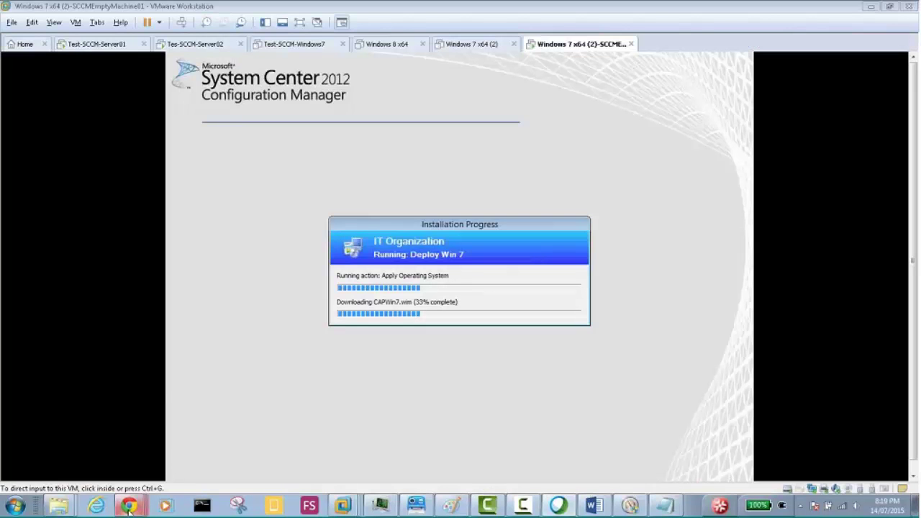
# Step: Close the boot images and distribution point guide window
pyautogui.moveTo(129, 506)
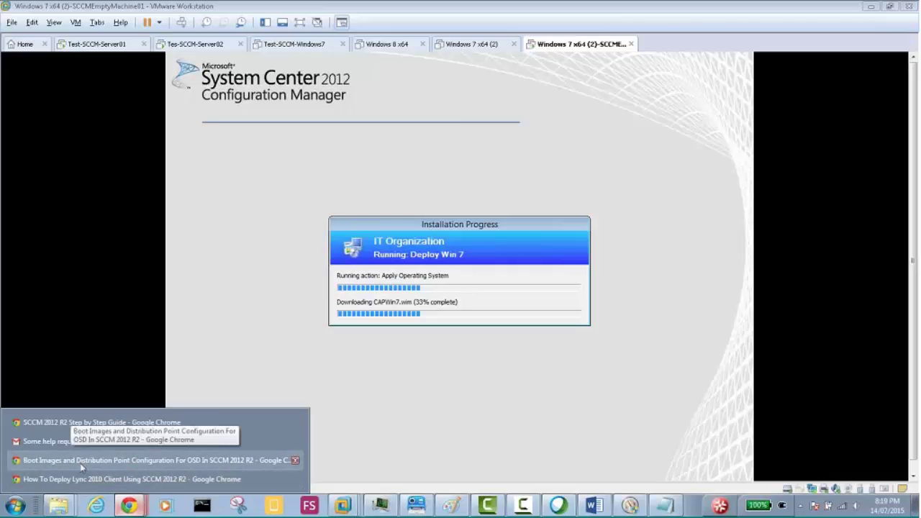
pyautogui.click(80, 463)
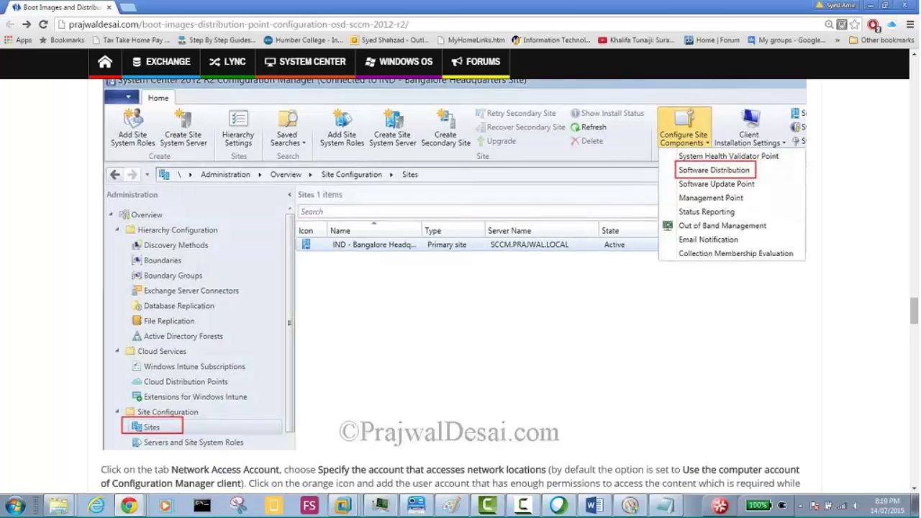
pyautogui.click(911, 7)
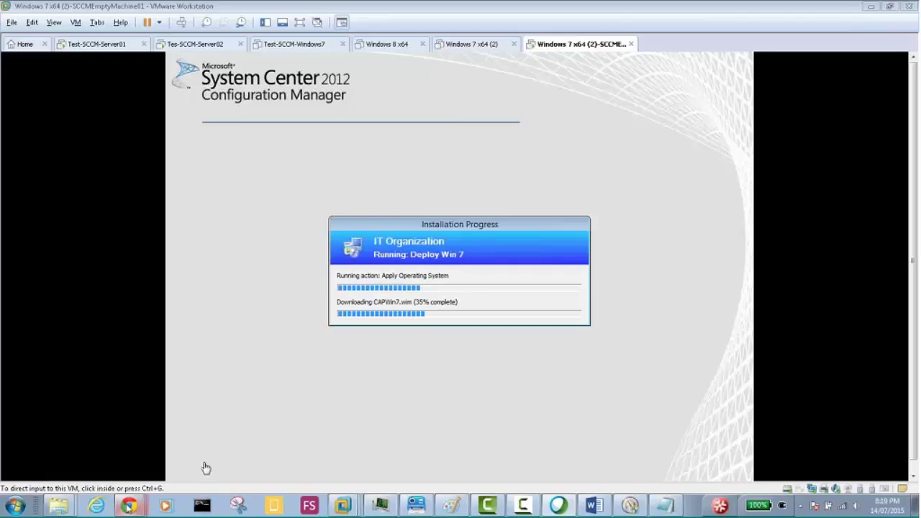
# Step: Open the Lync 2010 client guide, scroll to Detection Rule, and restore it to a smaller window
pyautogui.moveTo(131, 509)
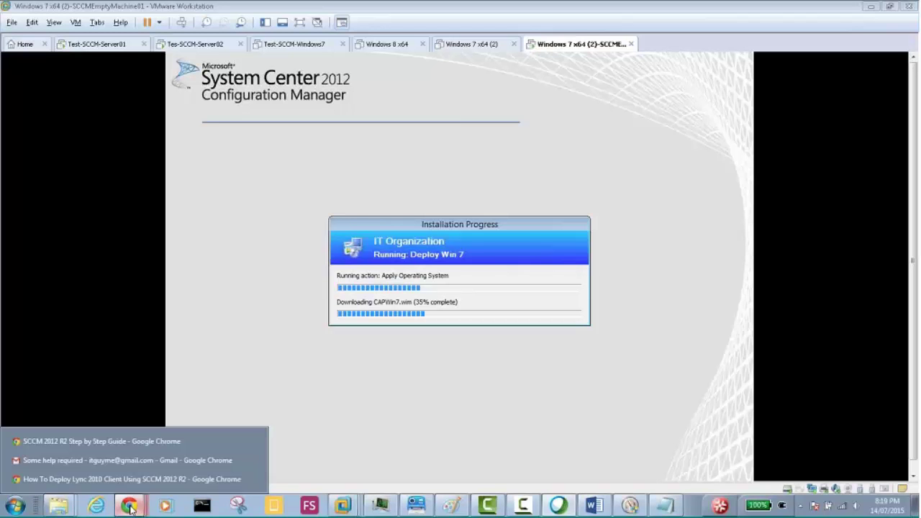
pyautogui.click(79, 485)
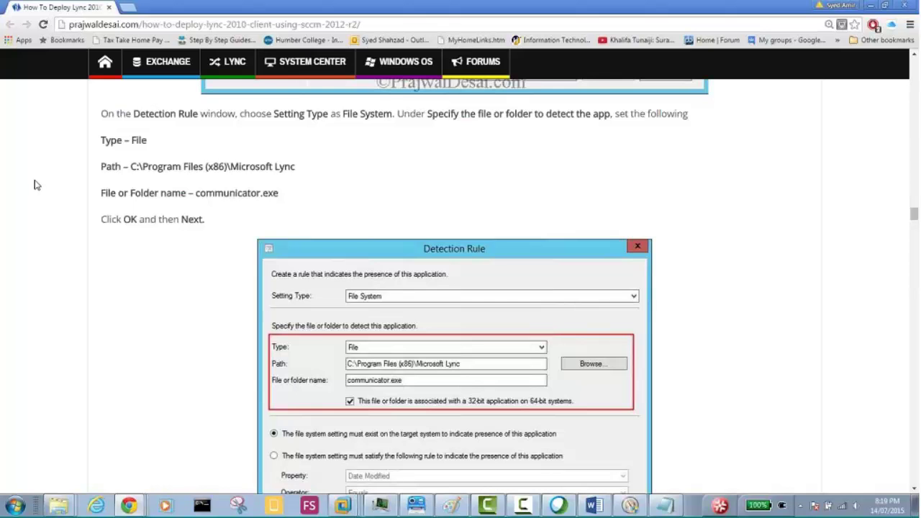
pyautogui.scroll(-3, 38, 182)
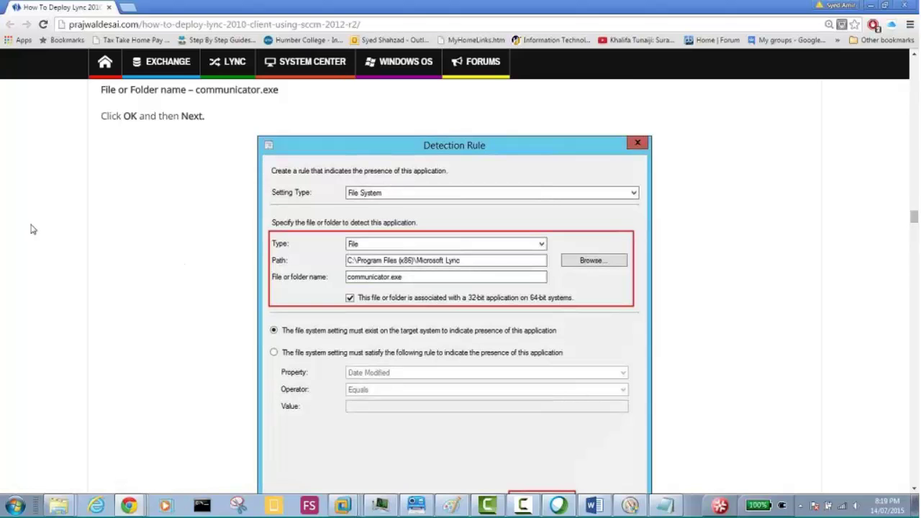
pyautogui.scroll(5, 22, 216)
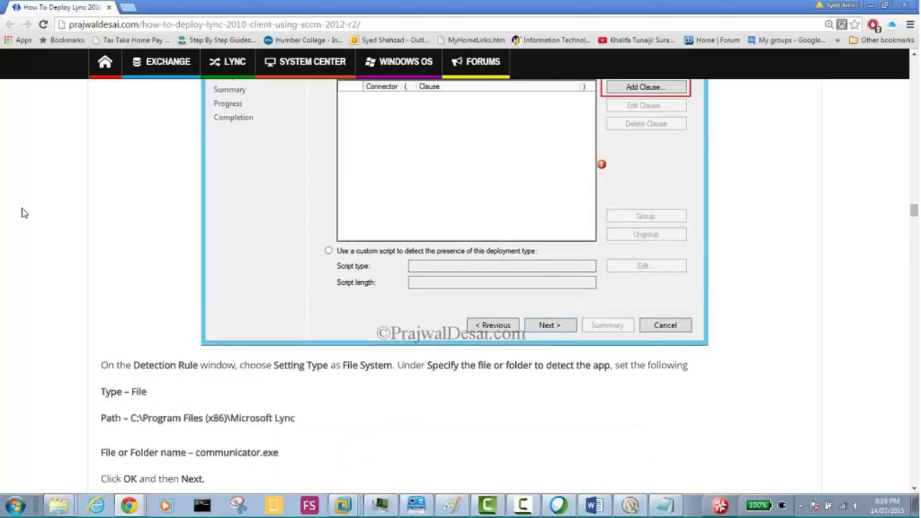
pyautogui.scroll(-1, 22, 213)
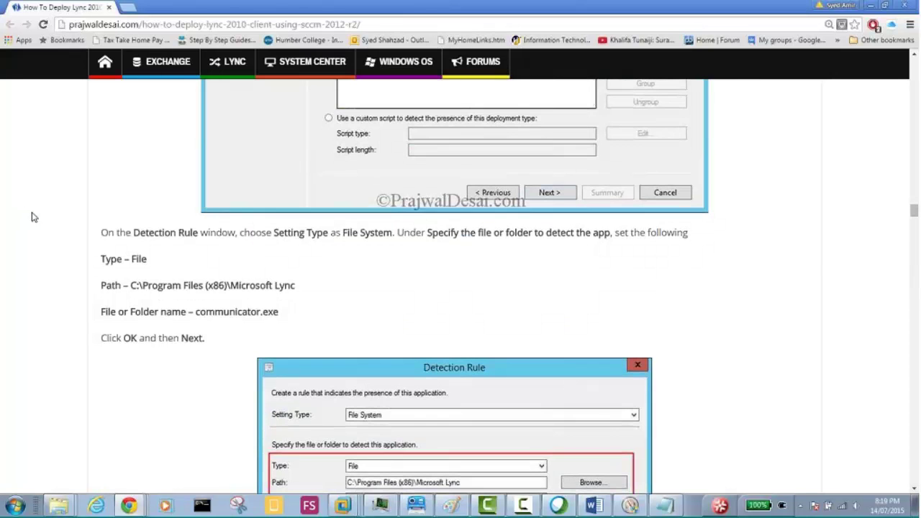
pyautogui.moveTo(580, 8); pyautogui.dragTo(407, 120)
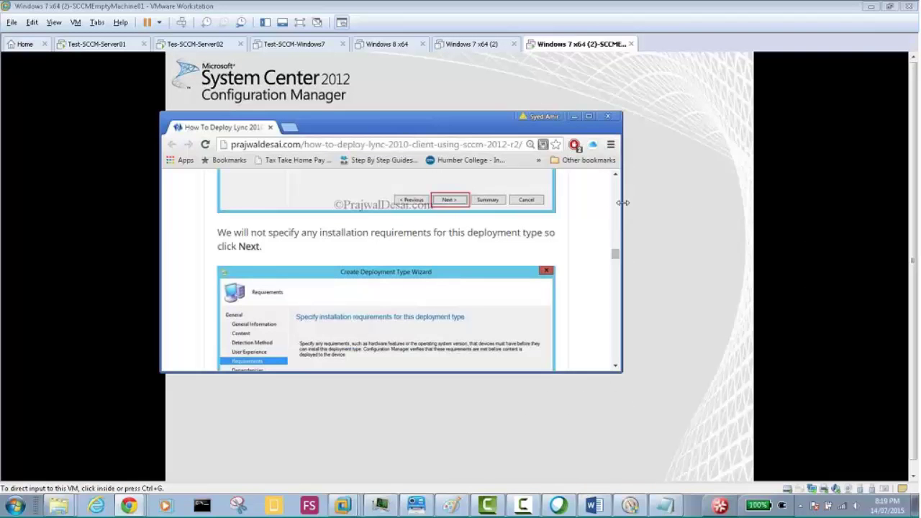
# Step: Widen the Lync guide, switch to Resource Monitor's disk activity, then maximize the guide with Win+Up
pyautogui.moveTo(623, 207); pyautogui.dragTo(866, 200)
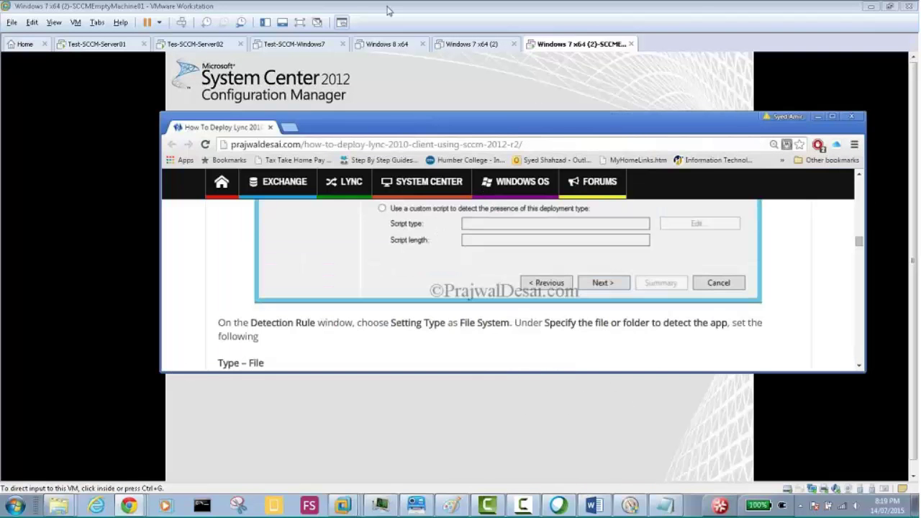
pyautogui.click(702, 13)
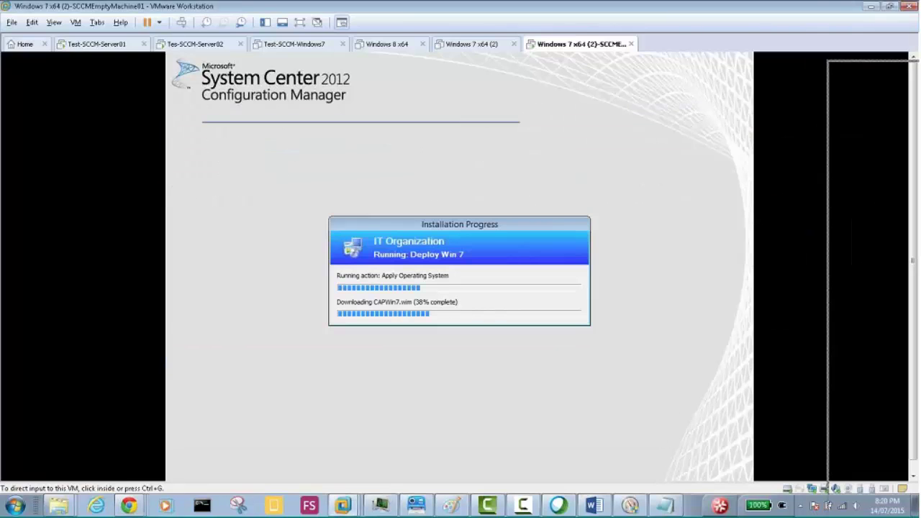
pyautogui.hotkey('alt', 'Tab')
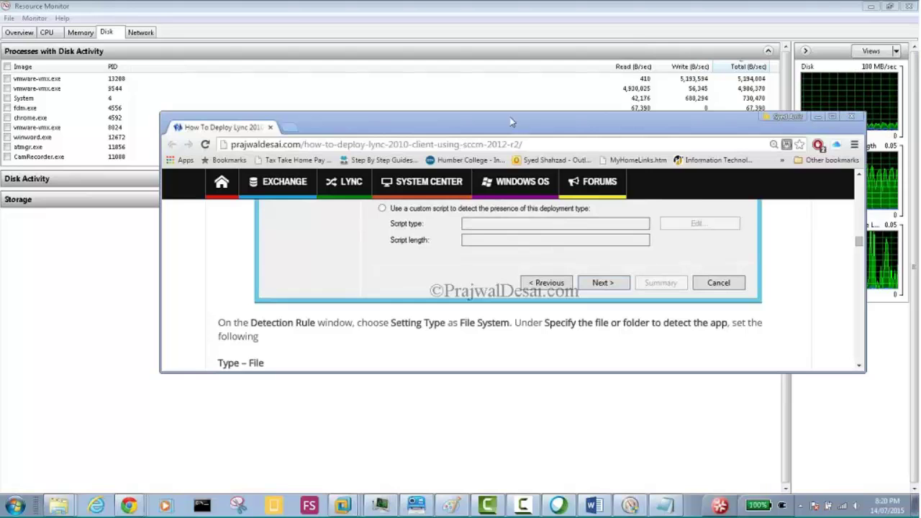
pyautogui.press('super+Up')
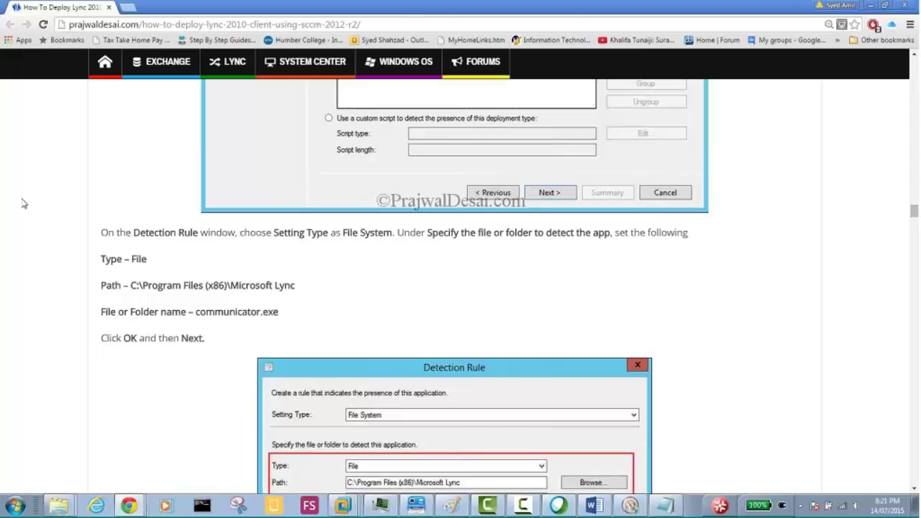
pyautogui.scroll(3, 22, 198)
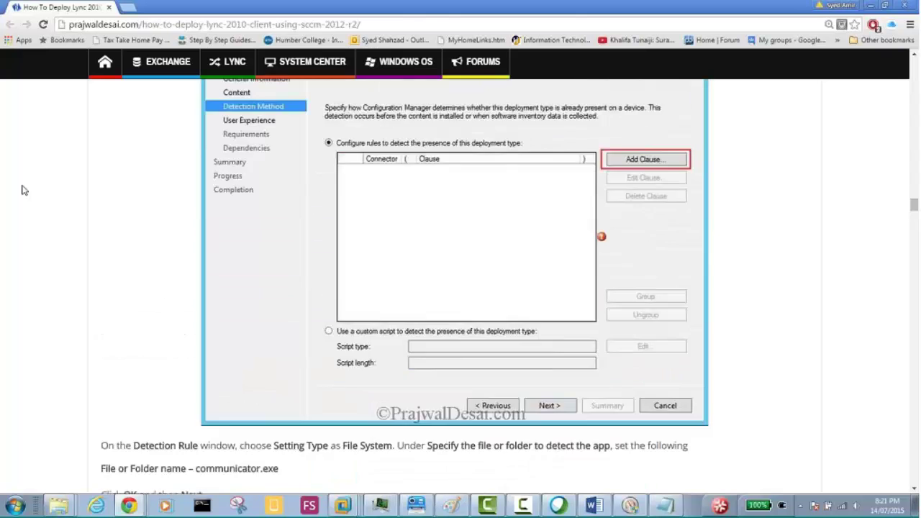
pyautogui.scroll(-3, 22, 190)
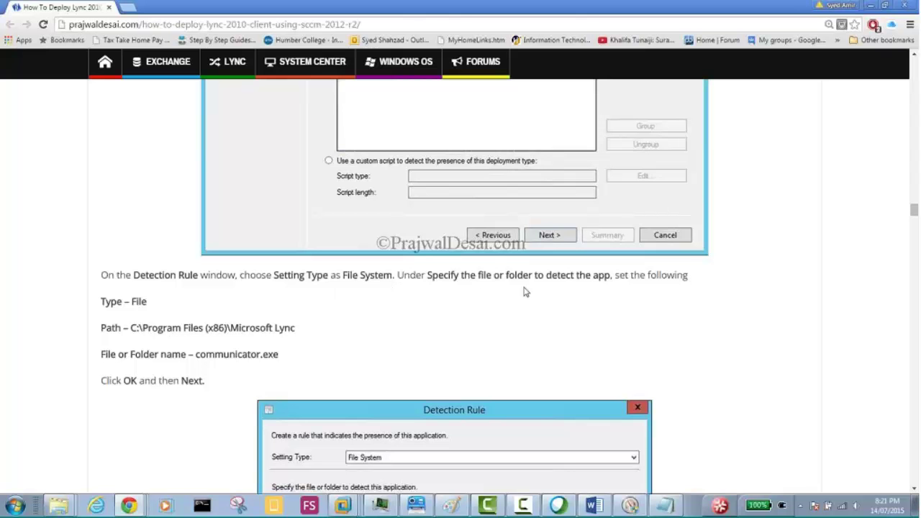
pyautogui.scroll(-3, 31, 239)
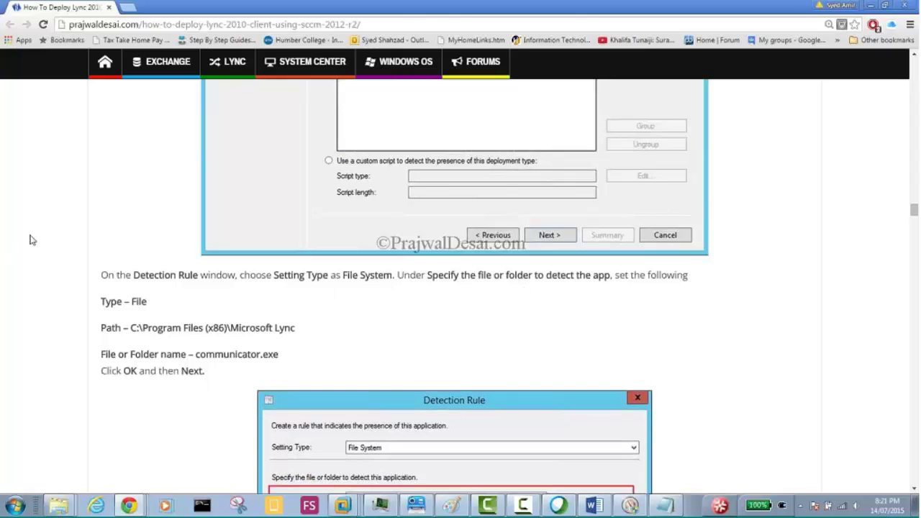
pyautogui.scroll(-3, 31, 240)
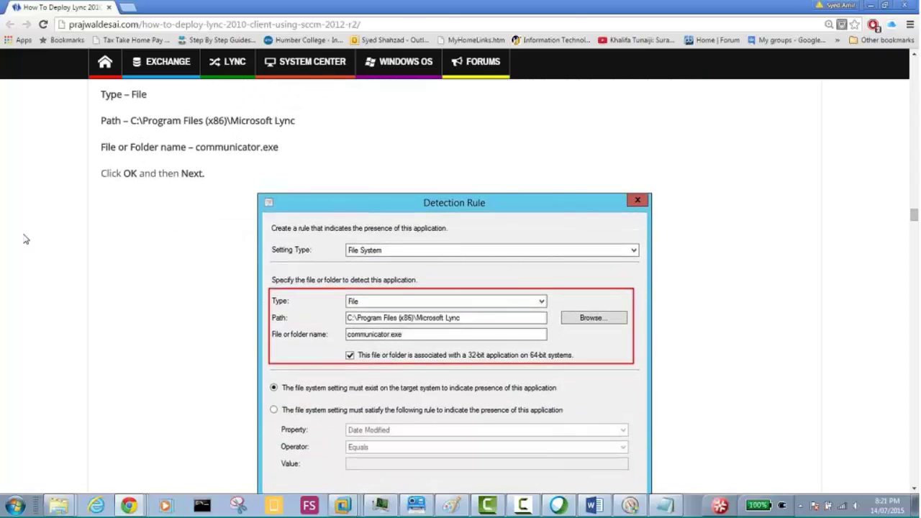
pyautogui.scroll(5, 25, 239)
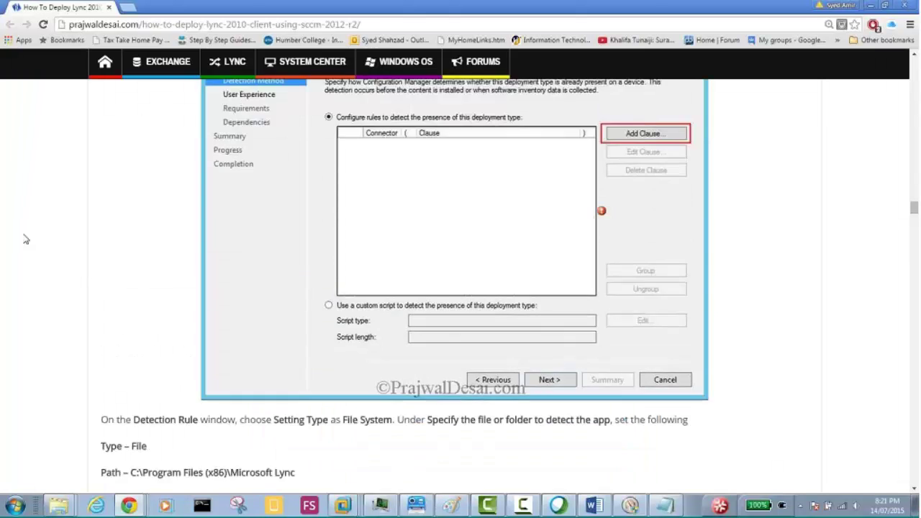
pyautogui.scroll(7, 25, 238)
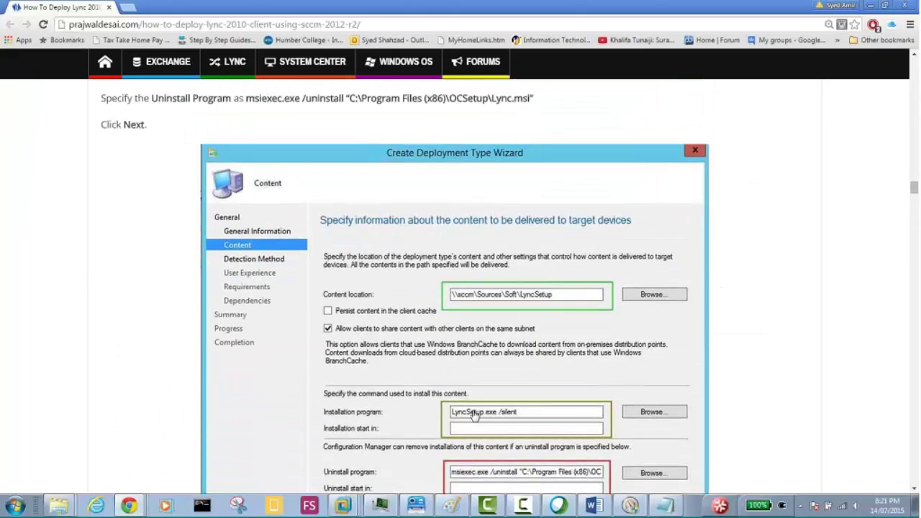
pyautogui.scroll(1, 473, 416)
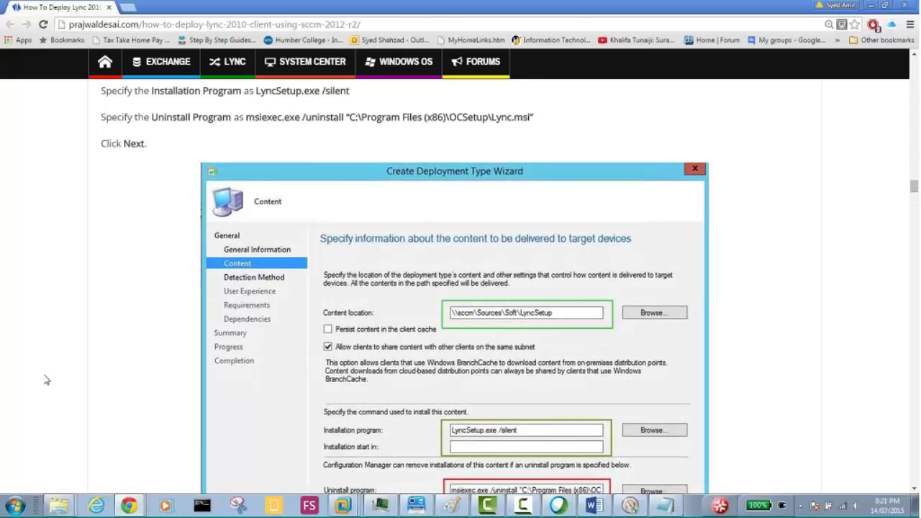
pyautogui.scroll(-4, 308, 206)
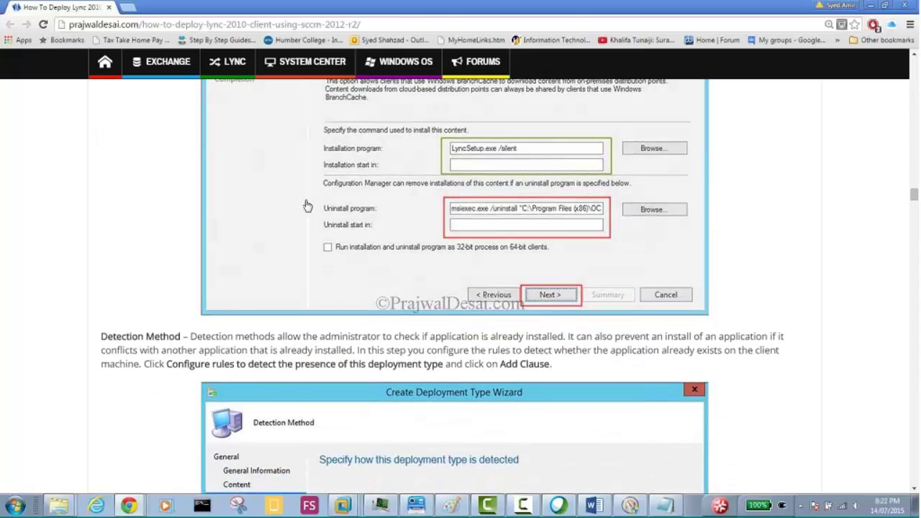
pyautogui.scroll(-4, 47, 284)
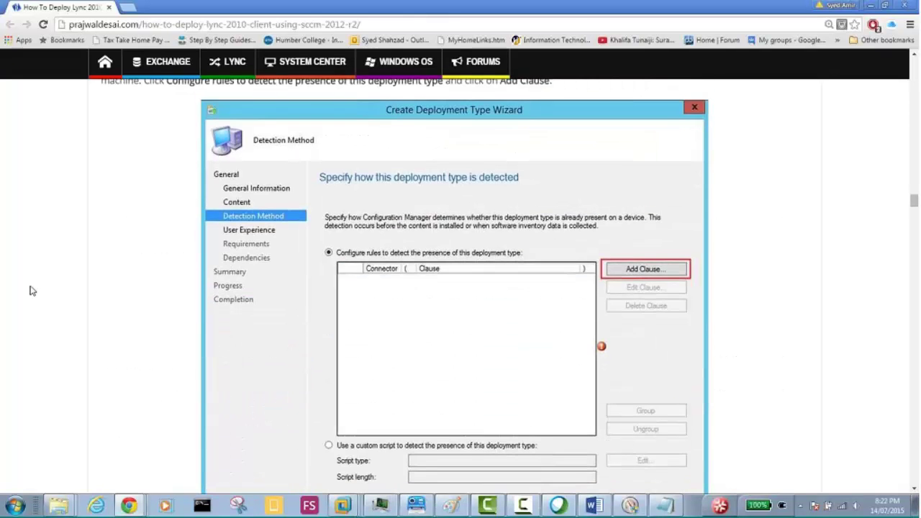
pyautogui.scroll(-4, 31, 291)
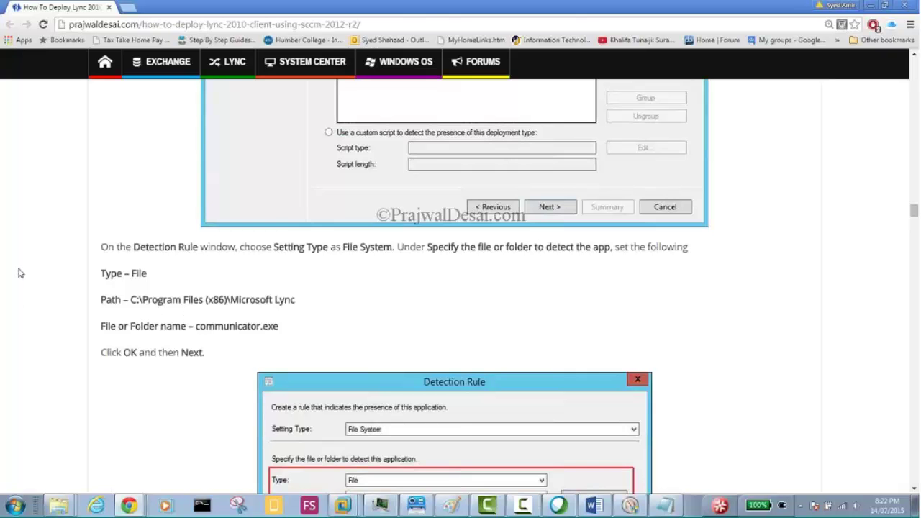
pyautogui.scroll(-3, 20, 273)
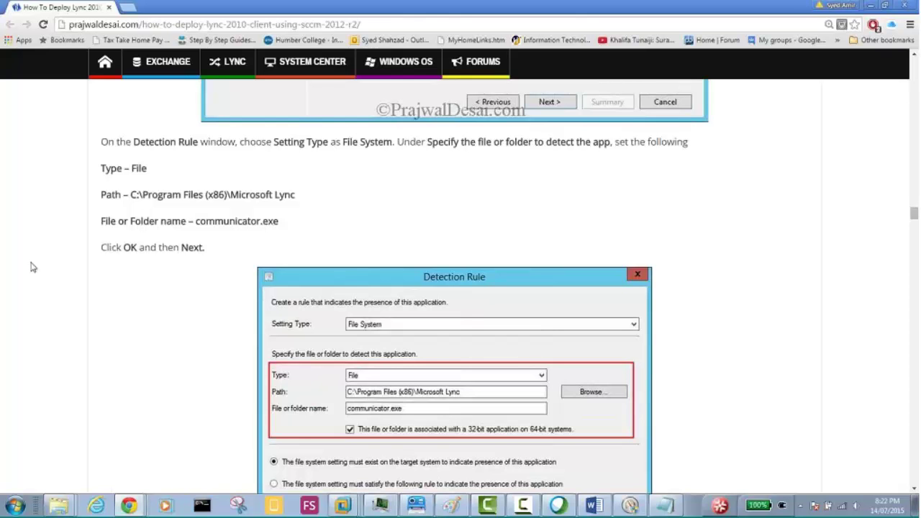
pyautogui.scroll(-2, 31, 267)
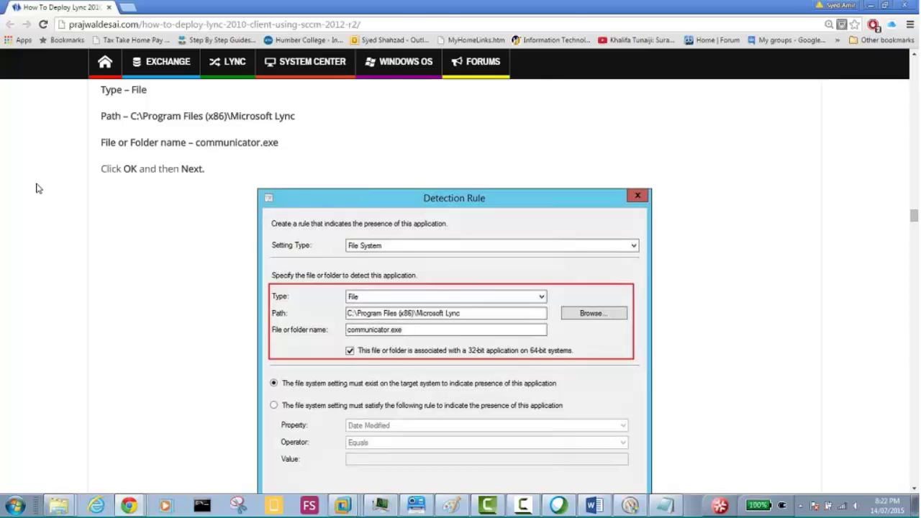
# Step: Scroll the Lync guide to the Create Deployment Type Wizard's User Experience page, install for system
pyautogui.scroll(-4, 38, 189)
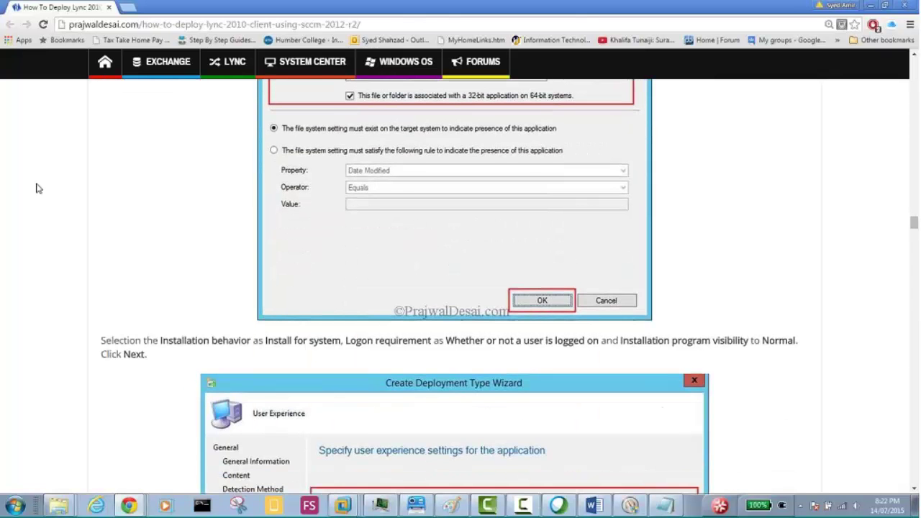
pyautogui.scroll(-3, 39, 189)
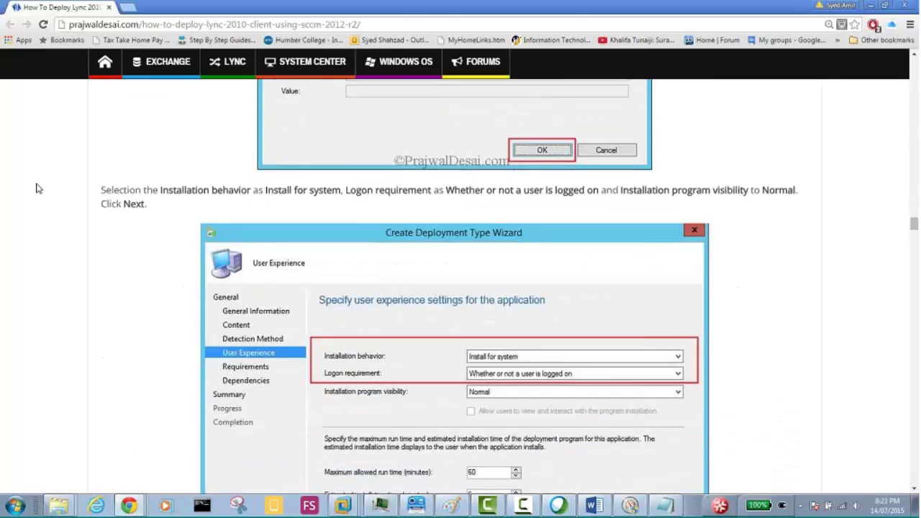
pyautogui.scroll(4, 39, 188)
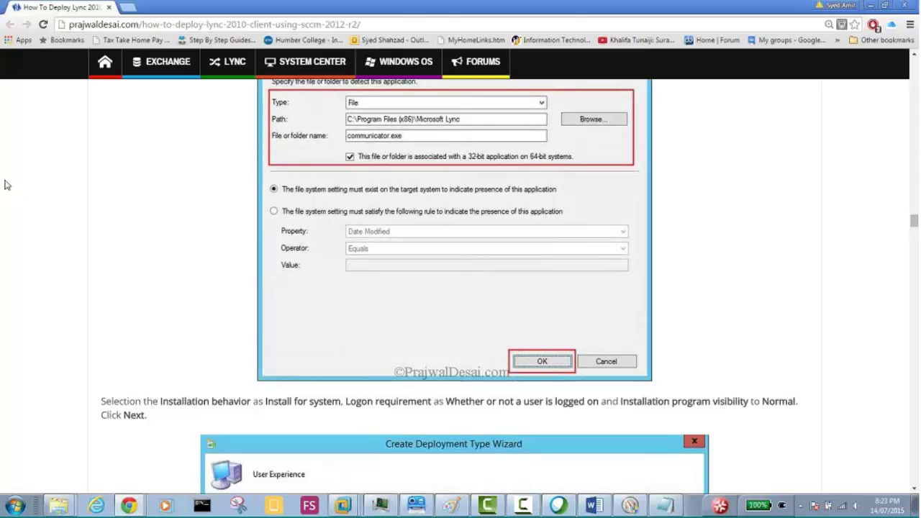
pyautogui.scroll(-3, 45, 215)
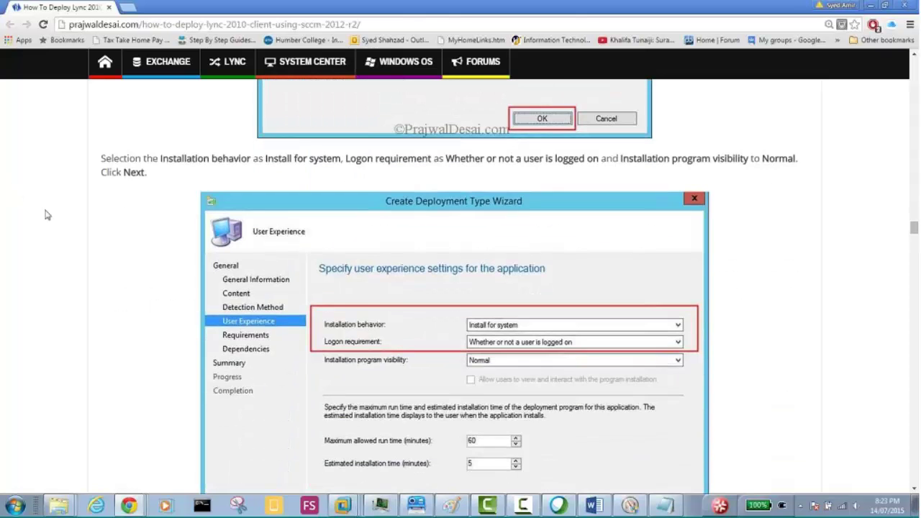
pyautogui.scroll(-2, 44, 218)
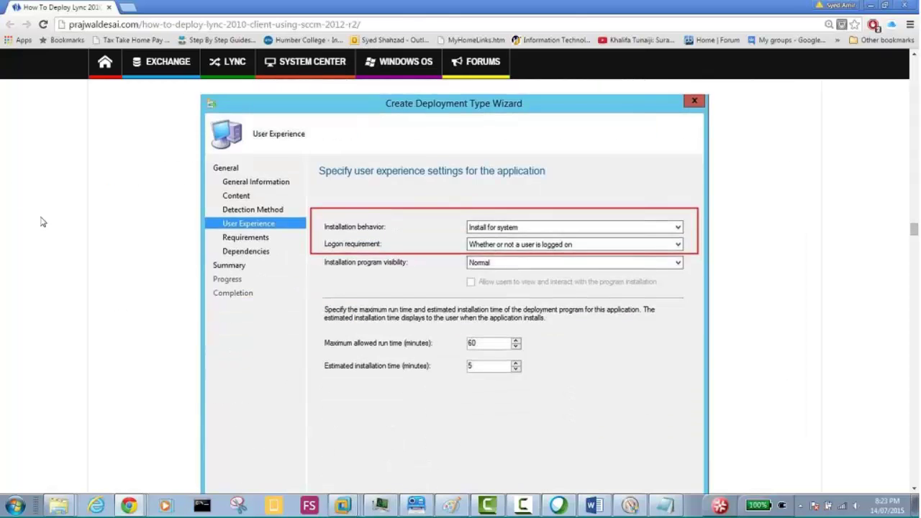
pyautogui.scroll(1, 42, 222)
pyautogui.scroll(2, 41, 222)
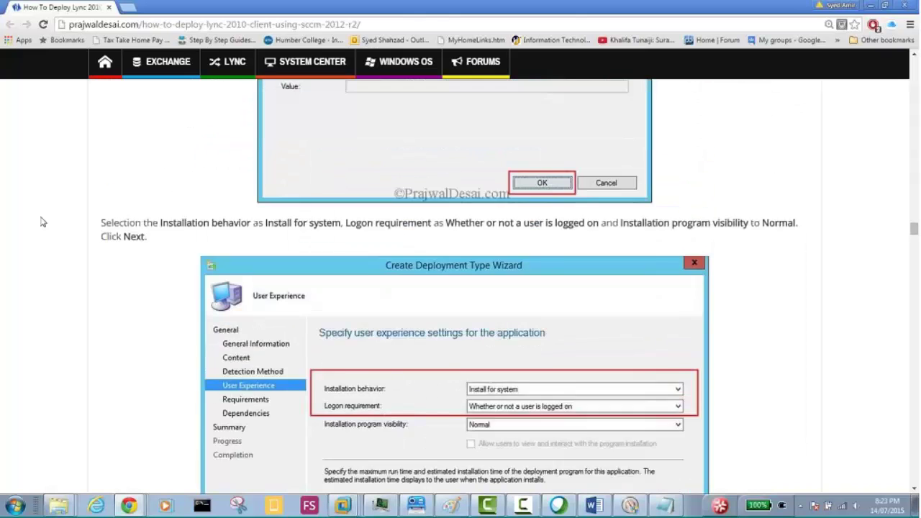
pyautogui.scroll(-2, 41, 220)
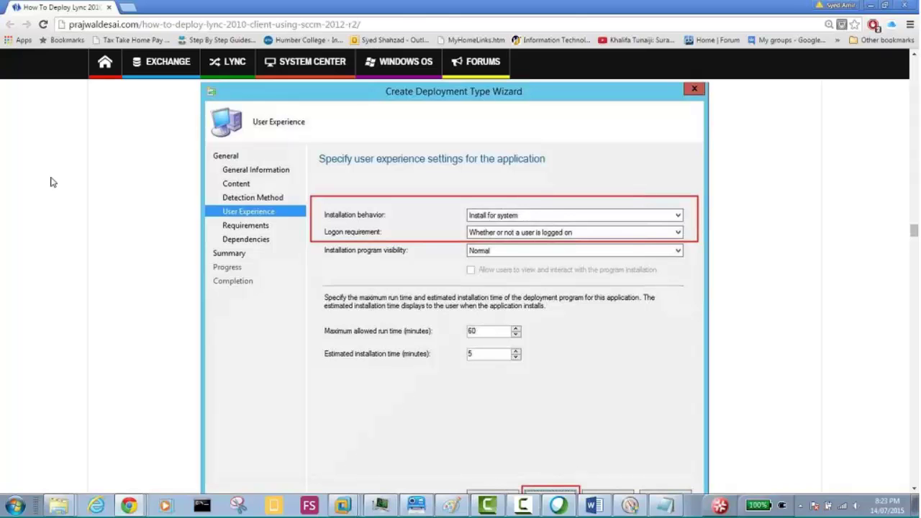
pyautogui.scroll(-1, 50, 182)
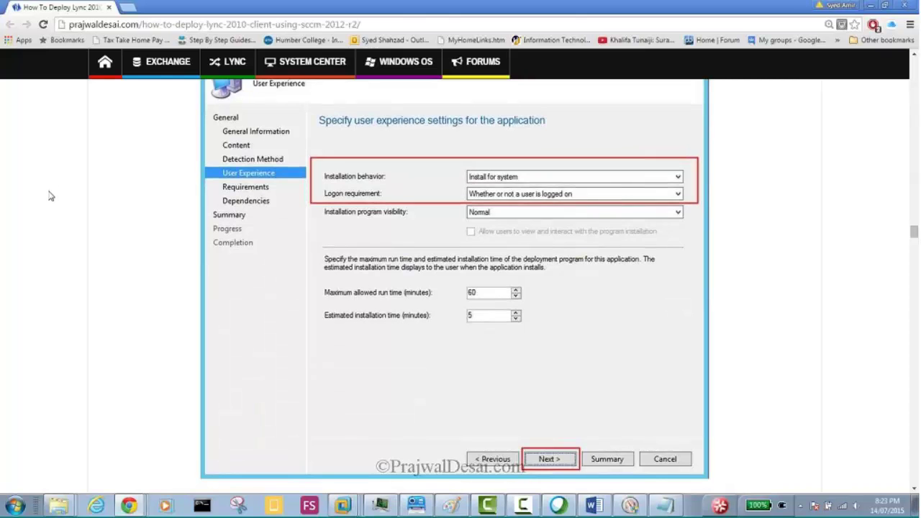
pyautogui.scroll(-1, 51, 196)
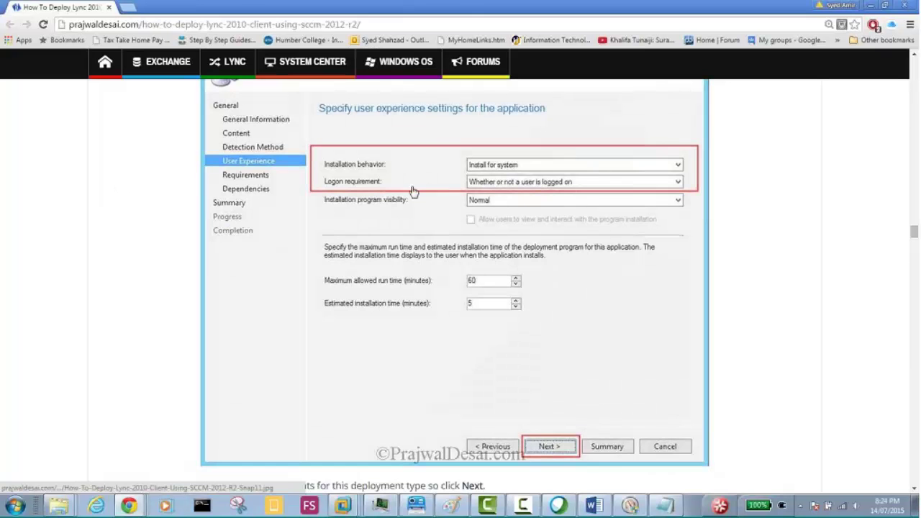
# Step: Scroll past the Requirements, Dependencies and Completion screenshots to the Lync 2010 (x64) Distribute Content step
pyautogui.scroll(5, 45, 152)
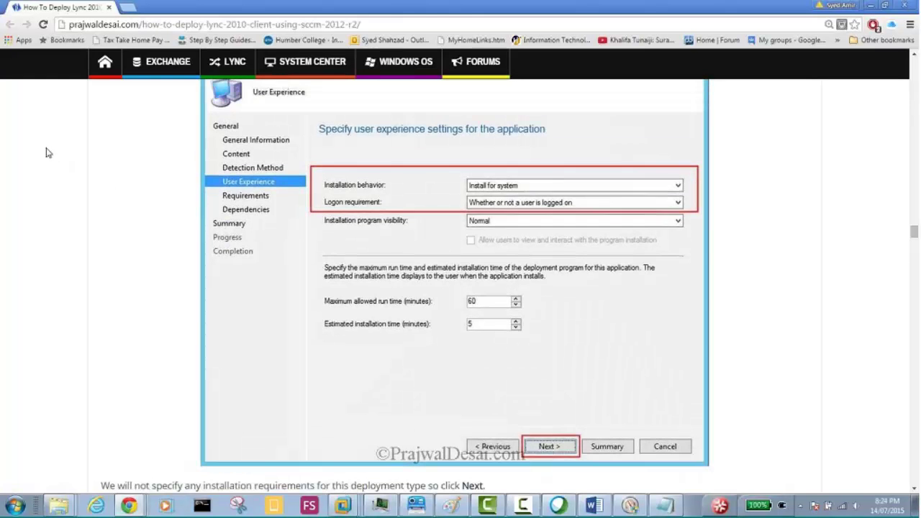
pyautogui.scroll(5, 49, 153)
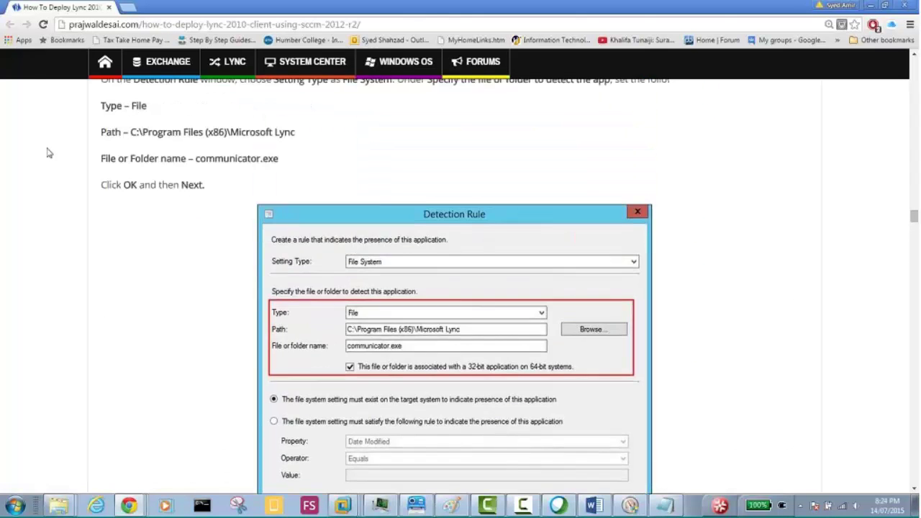
pyautogui.scroll(-5, 49, 152)
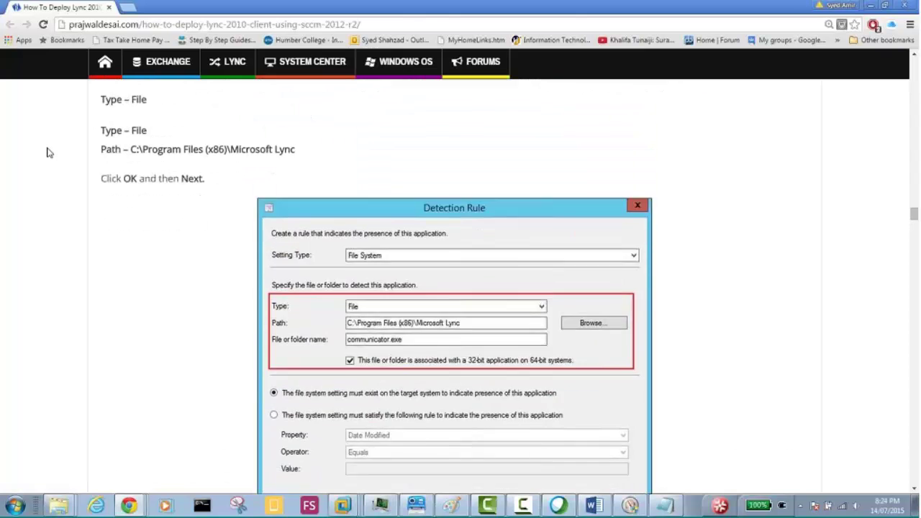
pyautogui.scroll(-3, 49, 153)
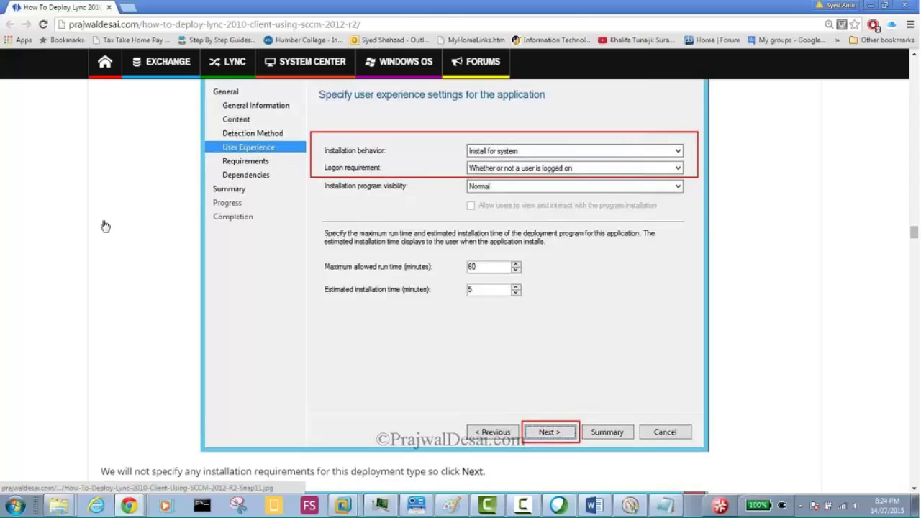
pyautogui.scroll(-1, 105, 226)
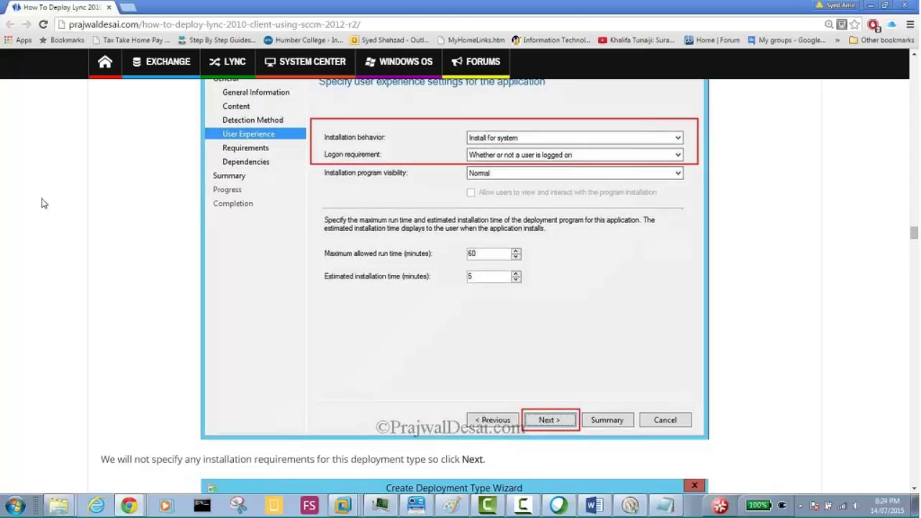
pyautogui.scroll(-2, 41, 203)
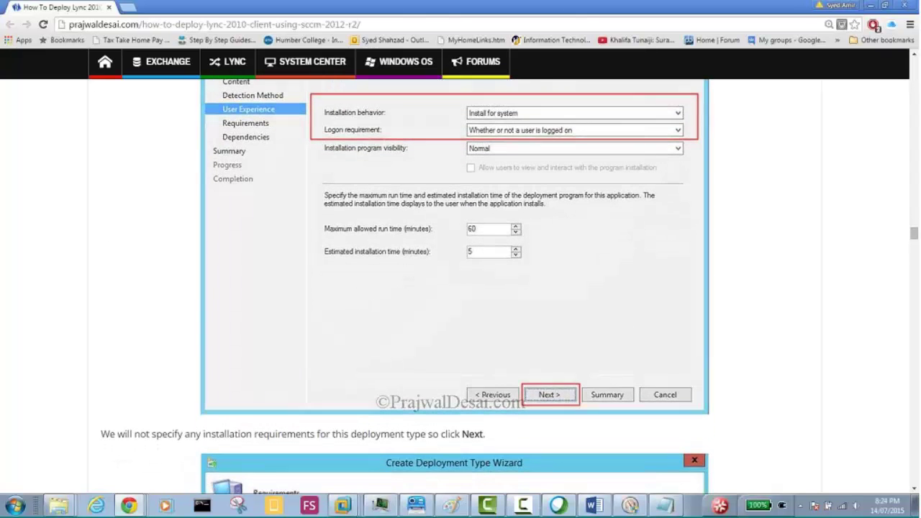
pyautogui.scroll(-4, 39, 170)
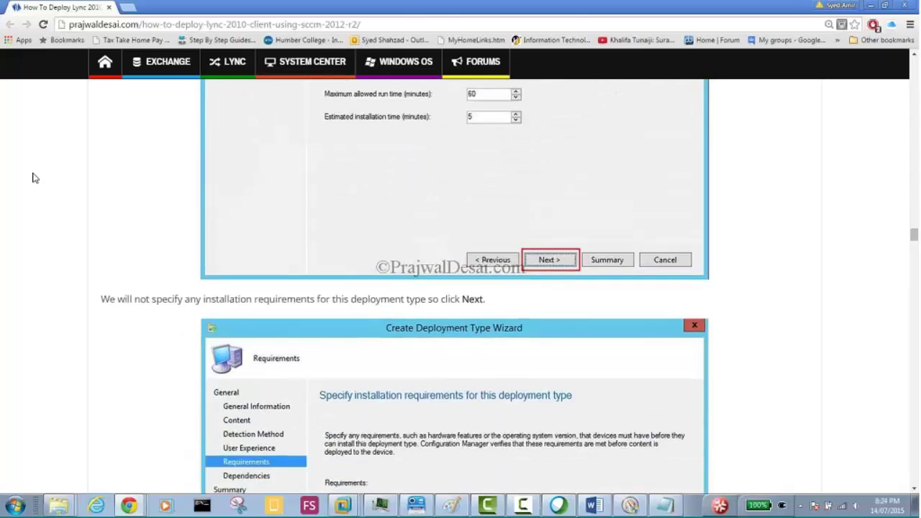
pyautogui.scroll(-5, 33, 178)
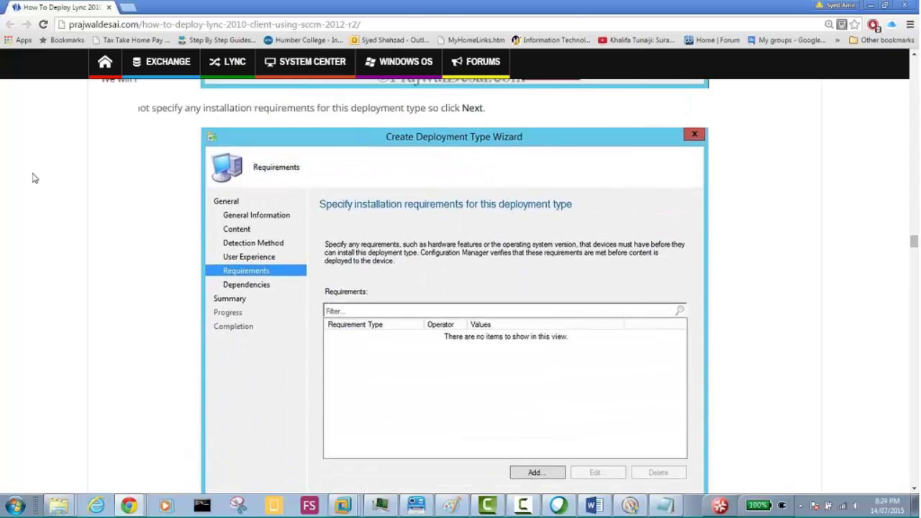
pyautogui.scroll(1, 32, 177)
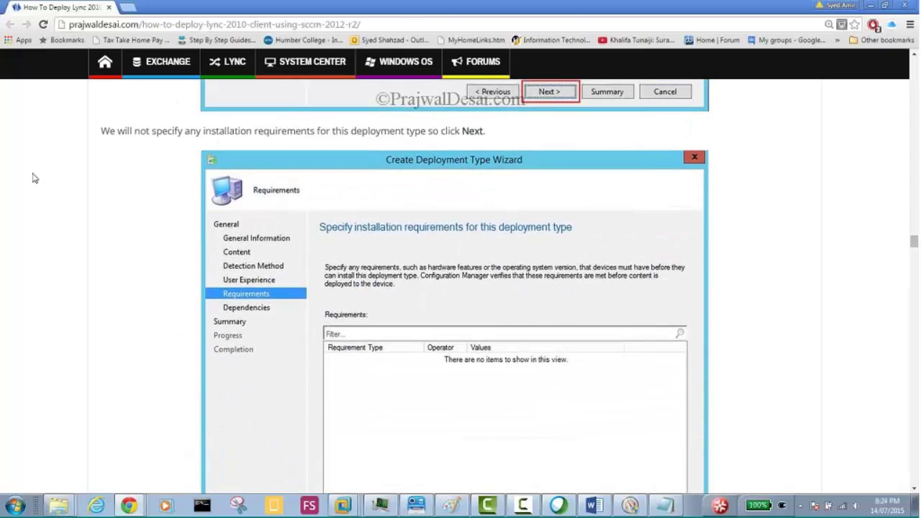
pyautogui.scroll(-8, 33, 178)
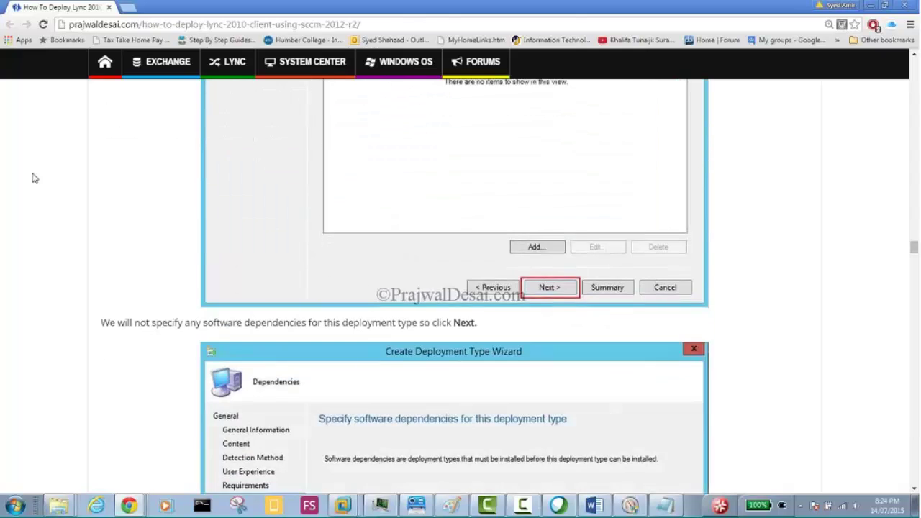
pyautogui.scroll(-8, 33, 178)
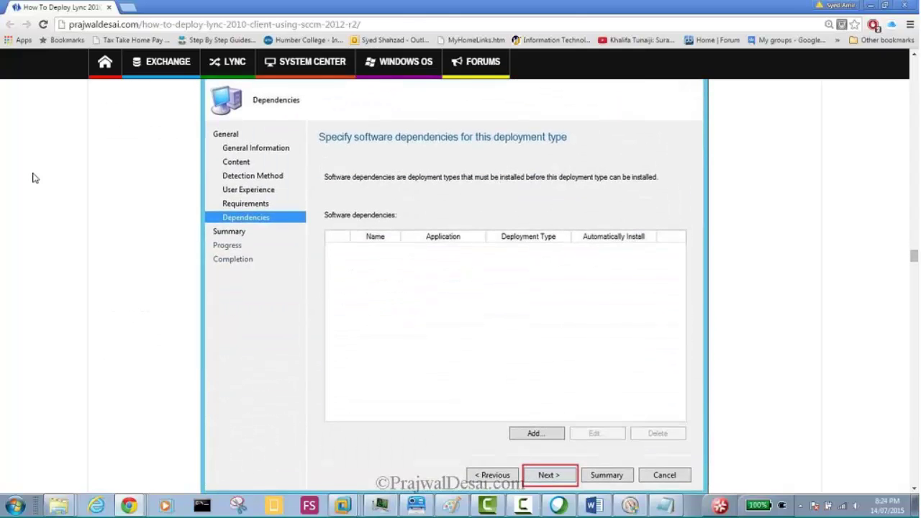
pyautogui.scroll(11, 32, 178)
pyautogui.scroll(-8, 33, 178)
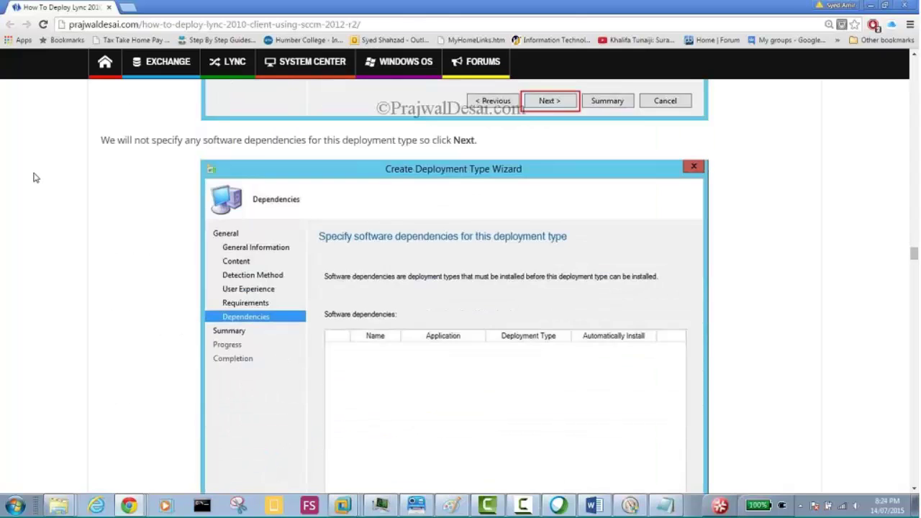
pyautogui.scroll(-4, 32, 178)
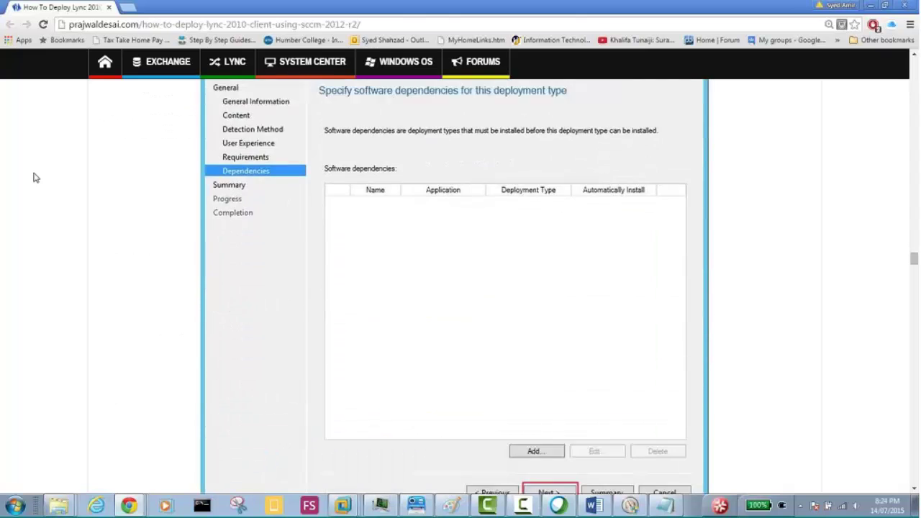
pyautogui.scroll(-13, 33, 177)
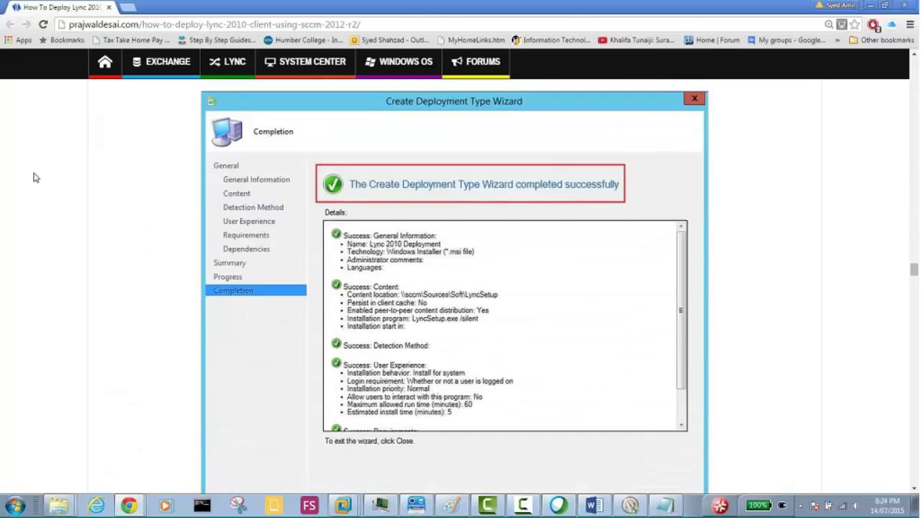
pyautogui.scroll(-10, 33, 178)
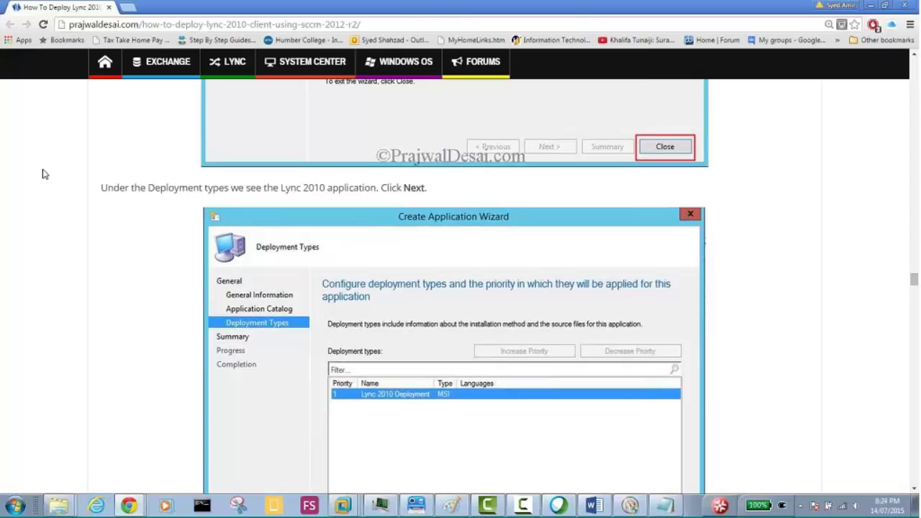
pyautogui.scroll(-4, 44, 173)
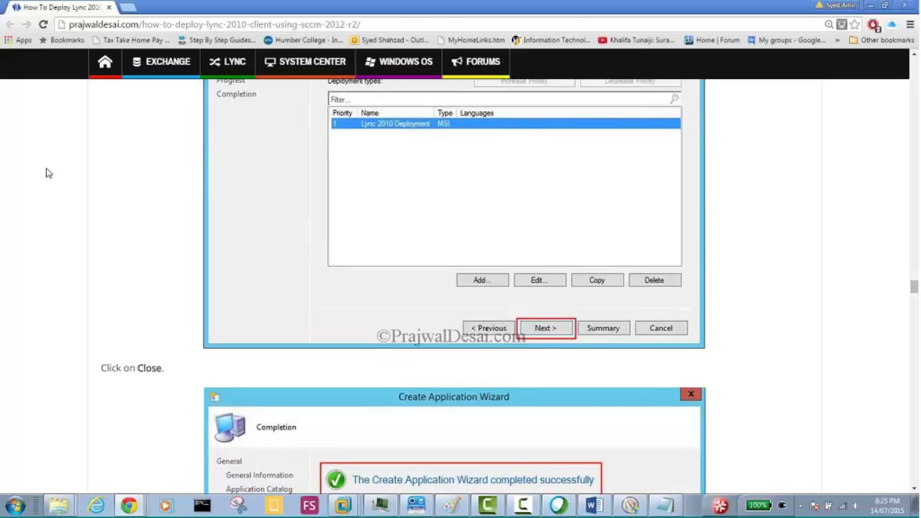
pyautogui.scroll(-1, 46, 173)
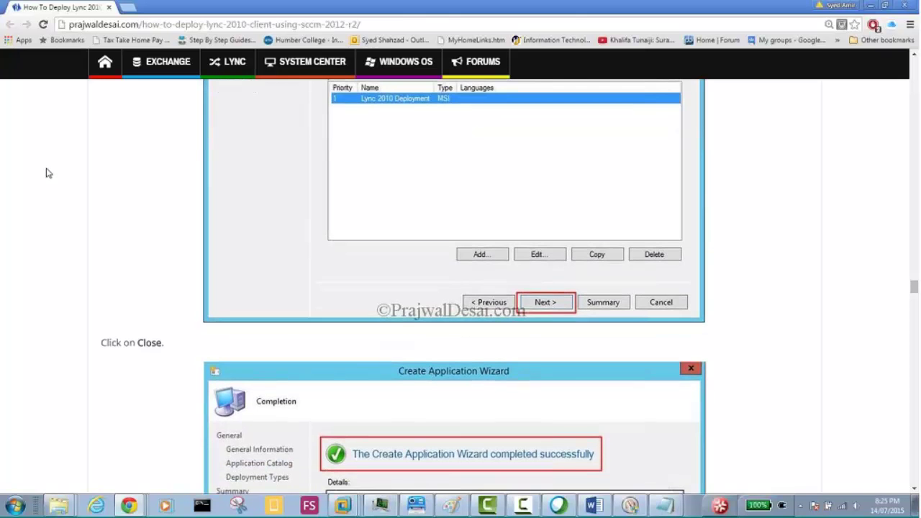
pyautogui.scroll(-8, 45, 173)
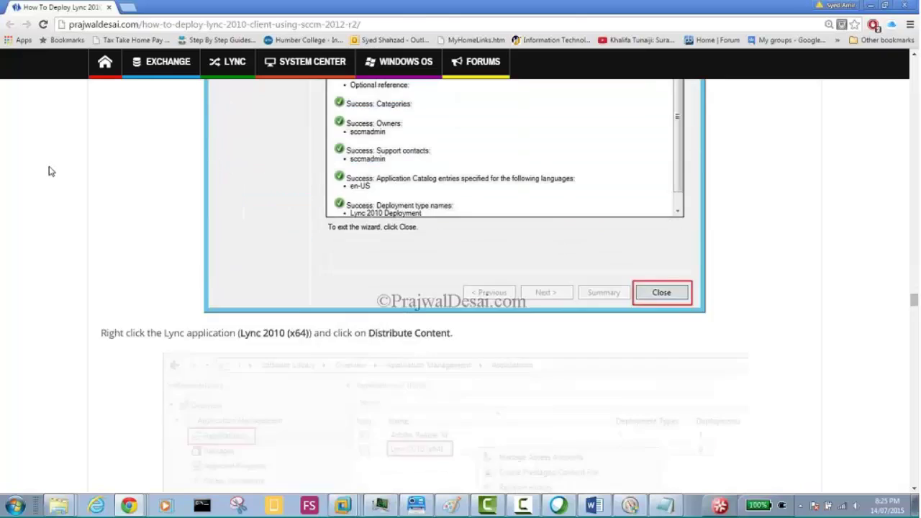
pyautogui.scroll(-5, 50, 172)
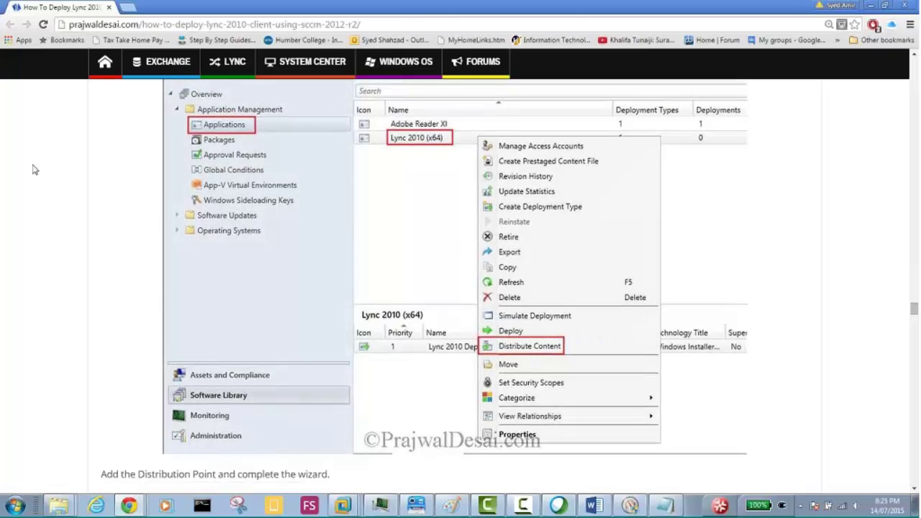
# Step: Scroll past the Deploy Software Wizard screenshots to its User Experience page: display in Software Center
pyautogui.scroll(-4, 32, 170)
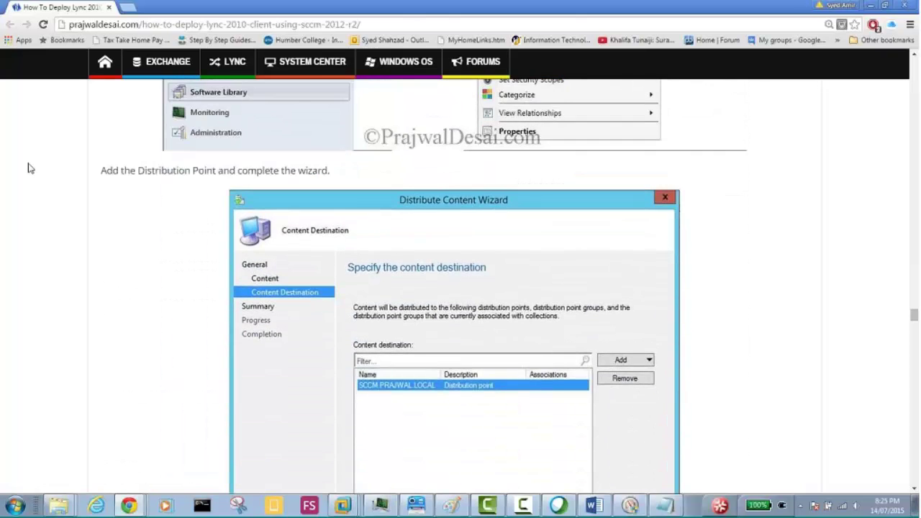
pyautogui.scroll(-4, 30, 169)
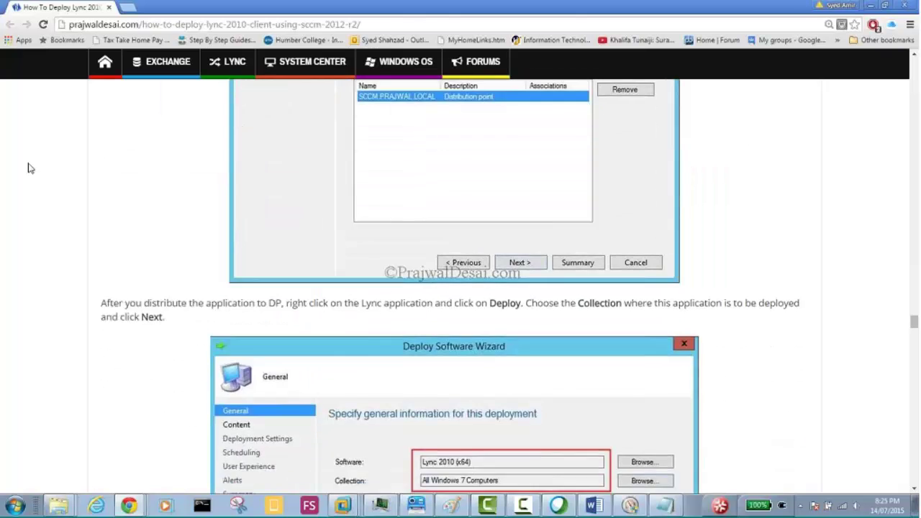
pyautogui.scroll(-3, 30, 169)
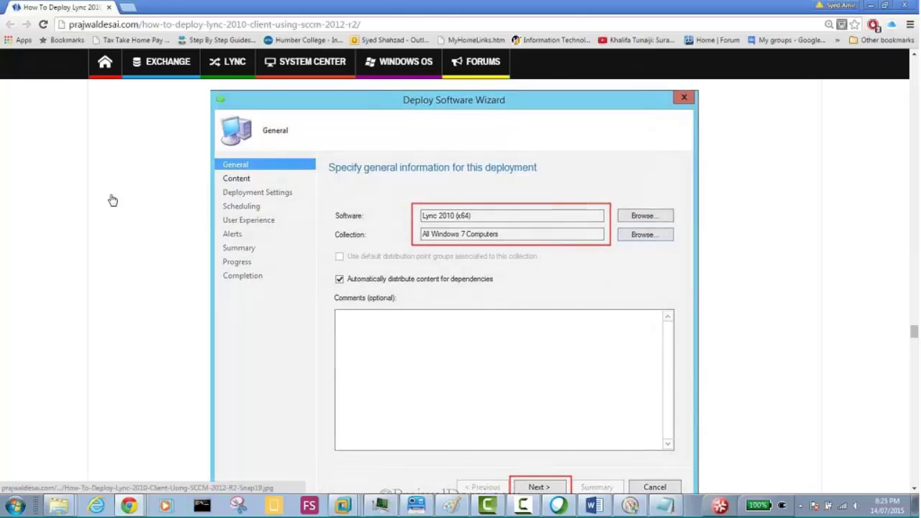
pyautogui.scroll(-1, 25, 185)
pyautogui.scroll(-2, 25, 185)
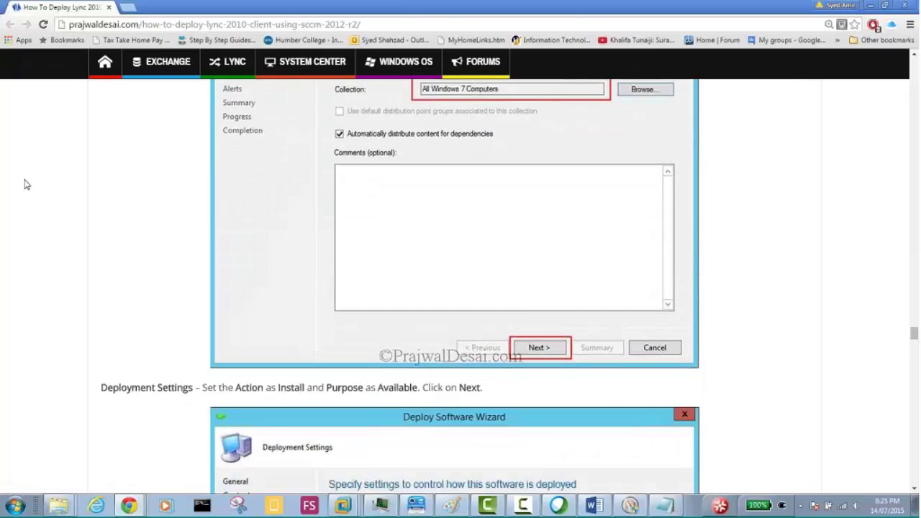
pyautogui.scroll(1, 360, 182)
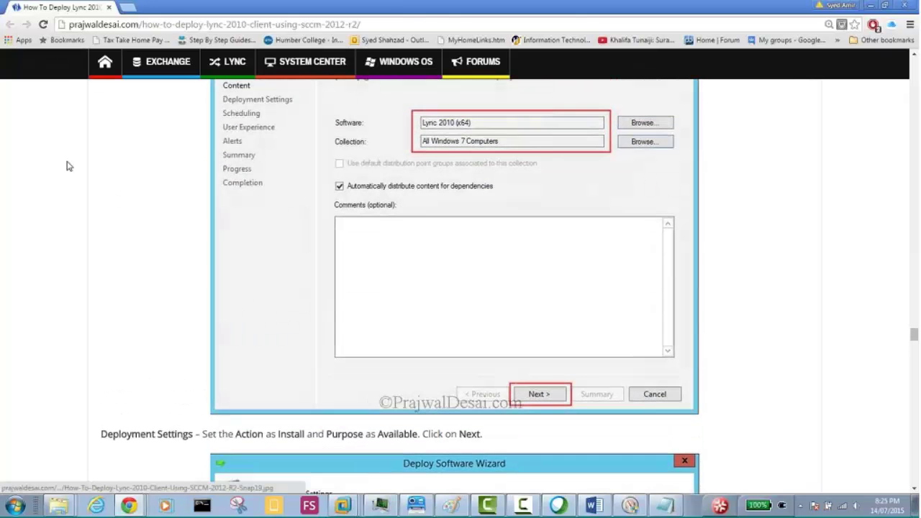
pyautogui.scroll(-5, 81, 144)
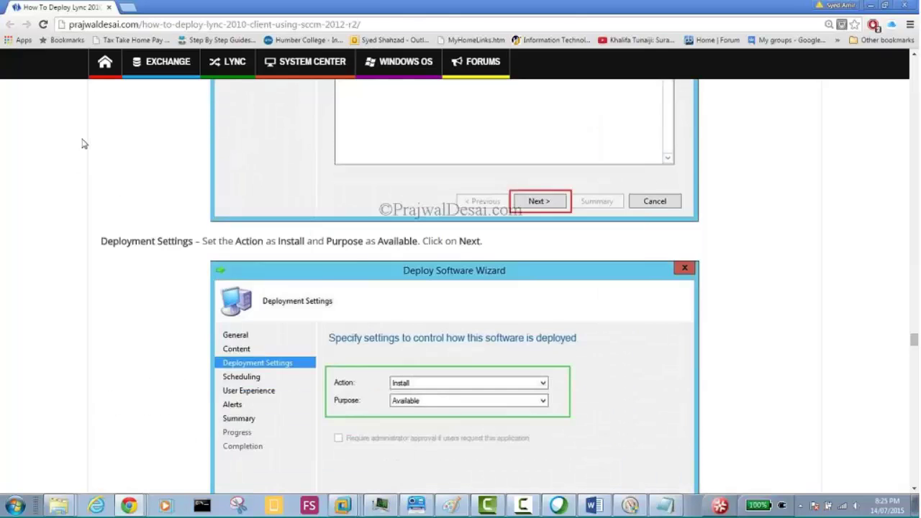
pyautogui.scroll(-2, 81, 144)
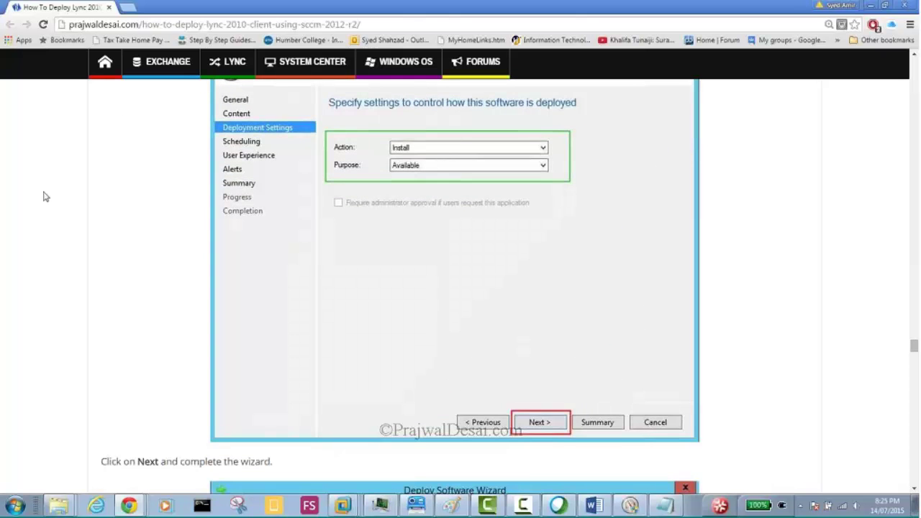
pyautogui.scroll(-3, 36, 198)
pyautogui.scroll(-10, 36, 198)
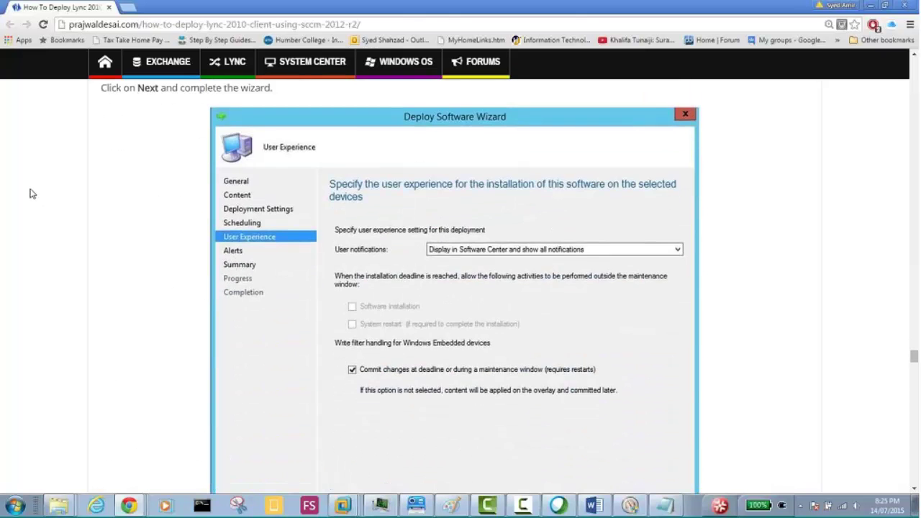
# Step: Scroll the Lync guide down to the Software Center install and AppEnforce.log CM Trace screenshots
pyautogui.scroll(-6, 31, 191)
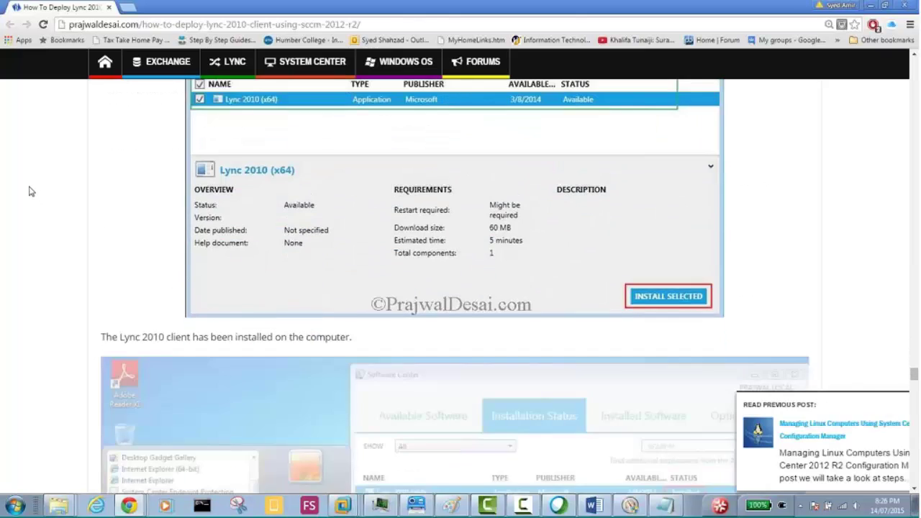
pyautogui.scroll(3, 31, 191)
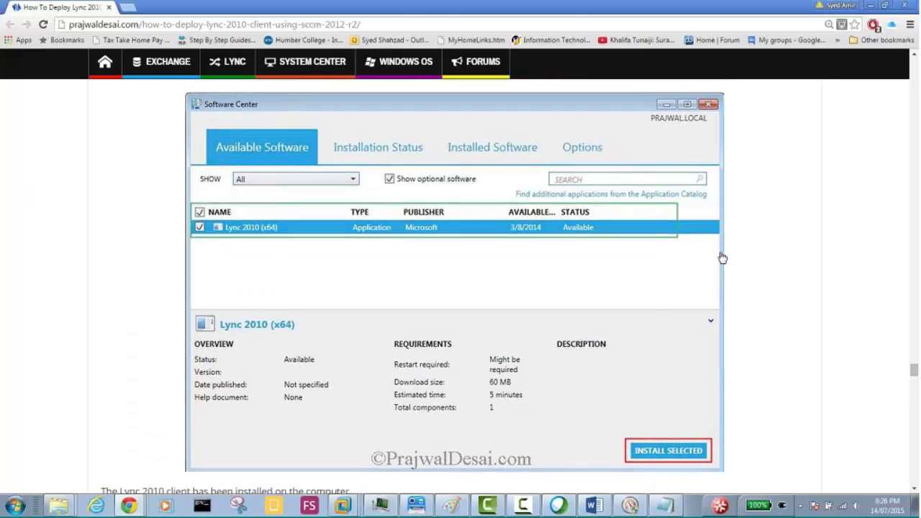
pyautogui.scroll(-5, 35, 209)
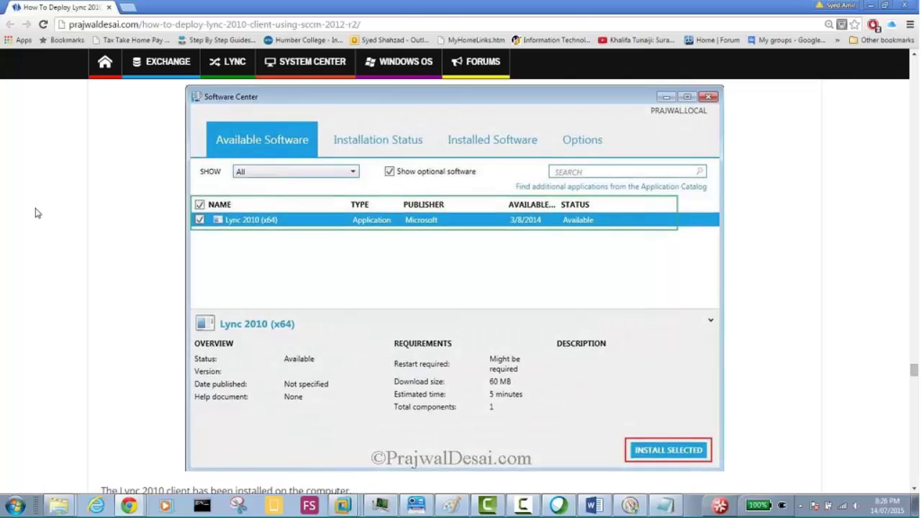
pyautogui.scroll(-2, 25, 202)
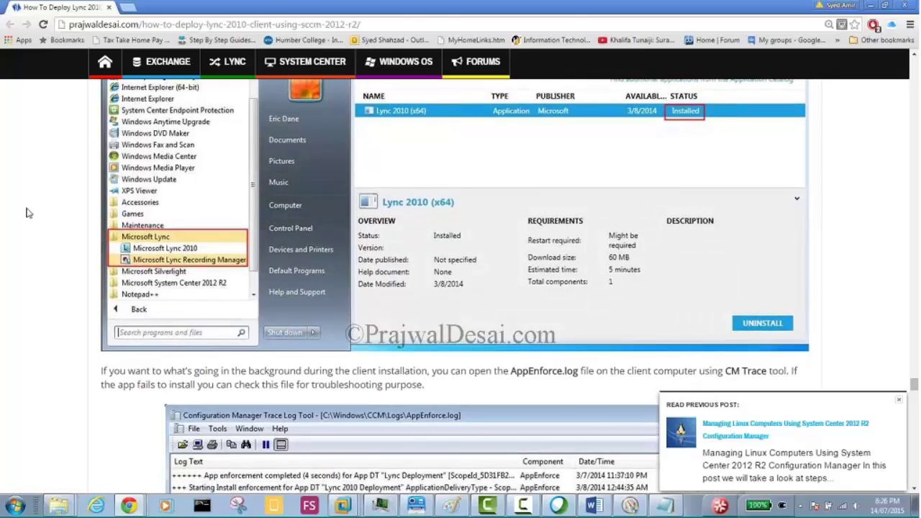
pyautogui.scroll(-4, 26, 213)
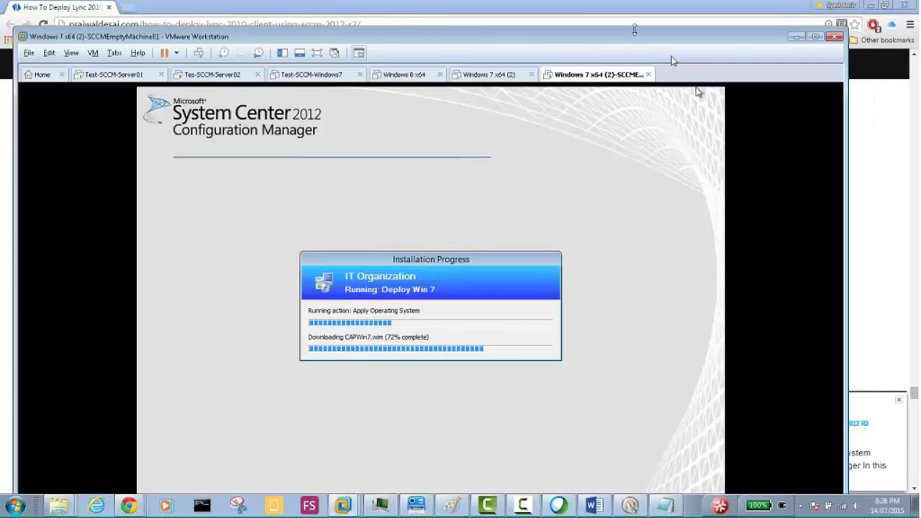
# Step: Maximize the VMware Workstation window while the CAPWin7.wim download climbs to 97%
pyautogui.doubleClick(643, 10)
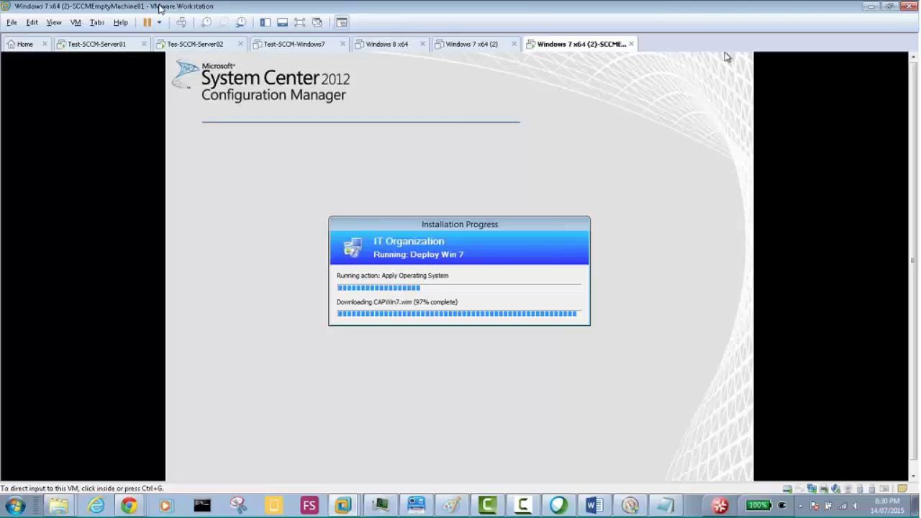
pyautogui.press('Print')
pyautogui.moveTo(146, 9); pyautogui.dragTo(796, 456)
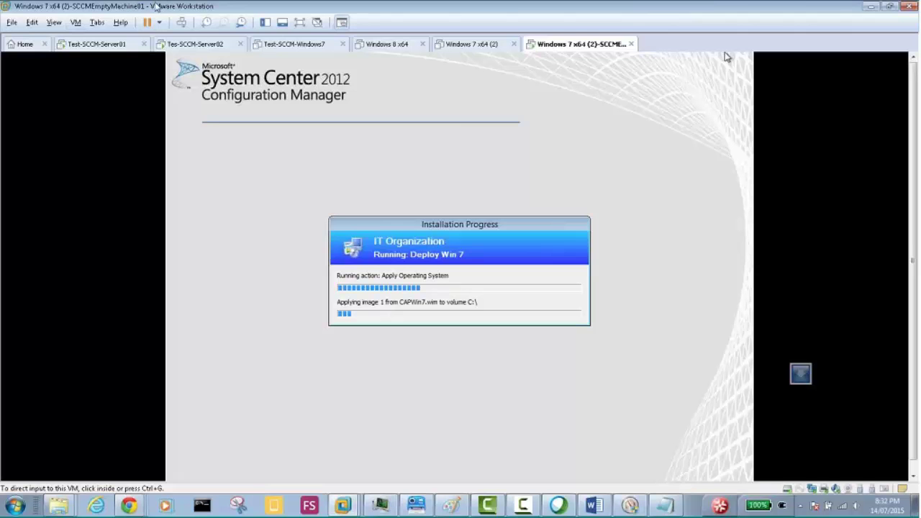
# Step: Take a Snagit capture of the VM's deployment progress, then bring up Chrome's open windows
pyautogui.press('Print')
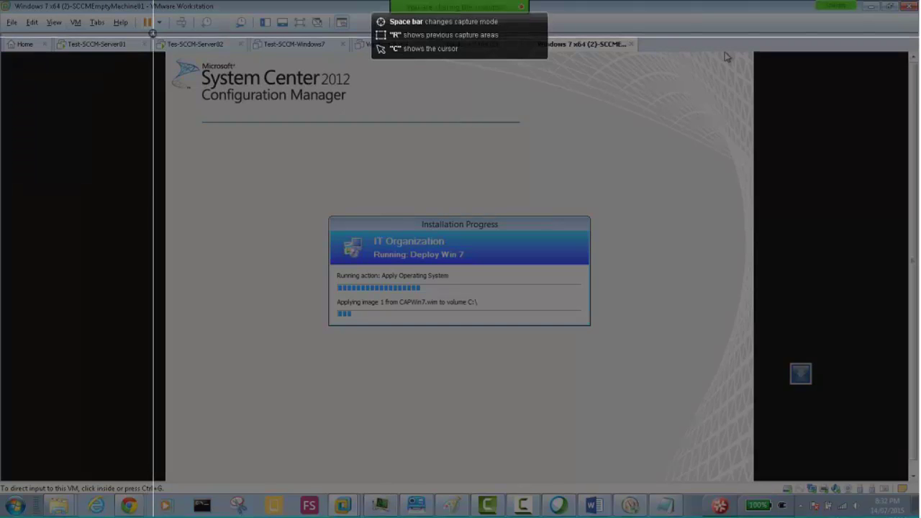
pyautogui.moveTo(152, 33); pyautogui.dragTo(738, 416)
pyautogui.click(724, 431)
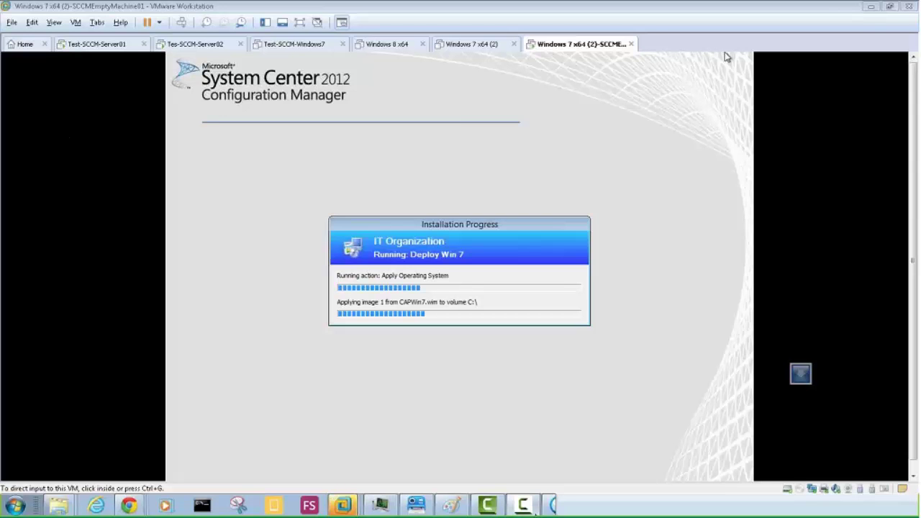
pyautogui.moveTo(126, 508)
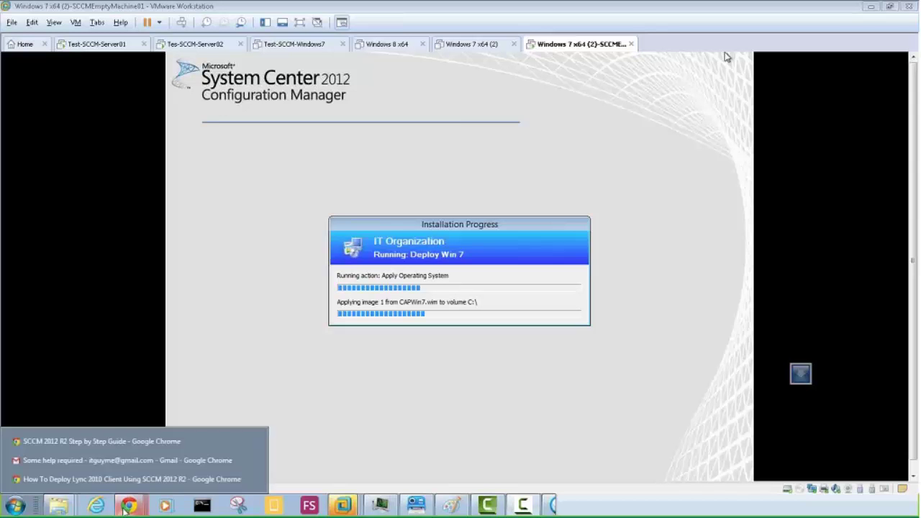
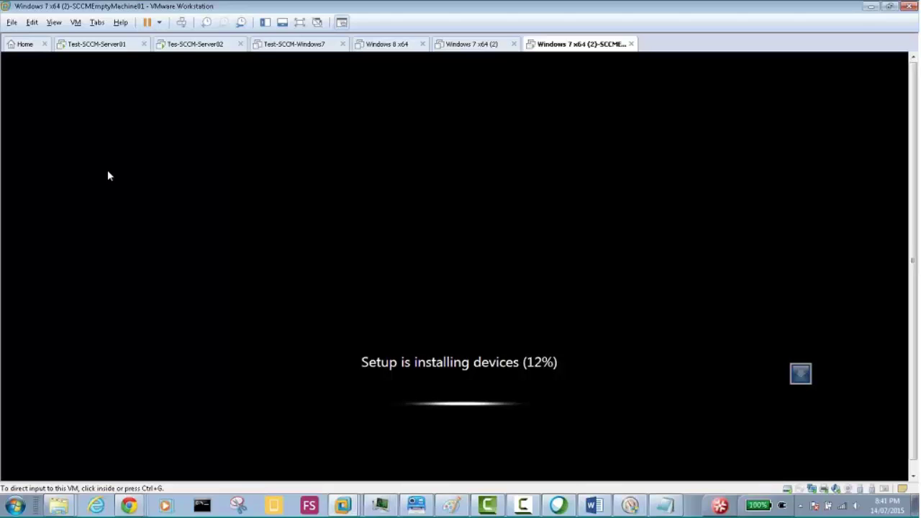
# Step: Capture input in the SCCMEmptyMachine01 console while Windows 7 setup installs devices
pyautogui.press('XF86MonBrightnessDown')
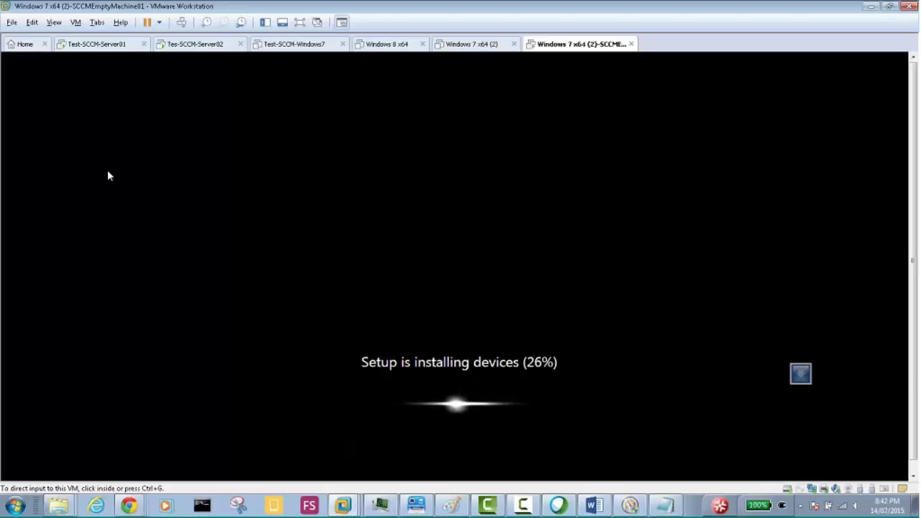
pyautogui.click(108, 176)
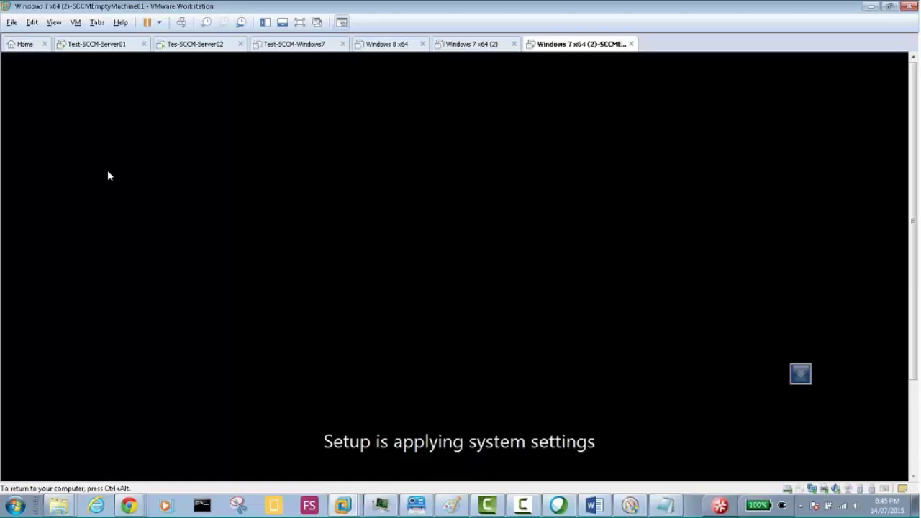
pyautogui.press('XF86MonBrightnessDown')
pyautogui.hotkey('ctrl', 'alt')
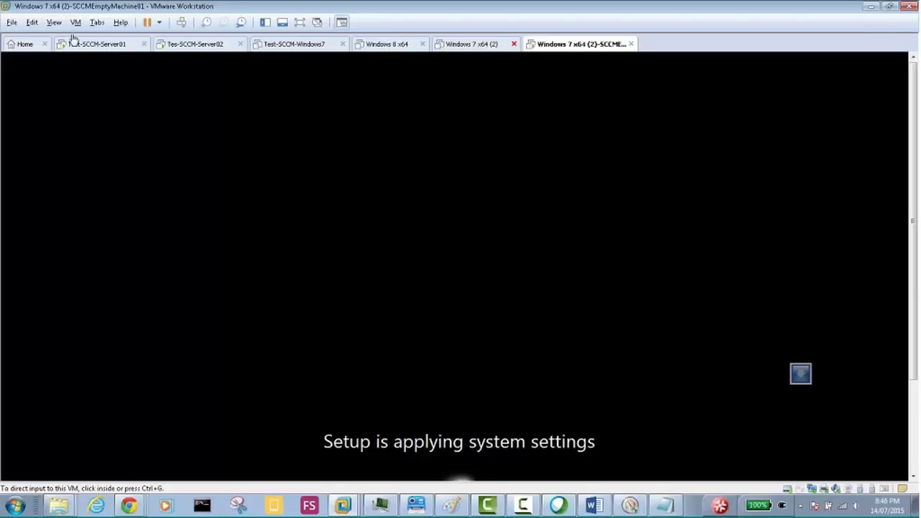
# Step: Start a new VM named Windows 7 x64 (2)-CAP2, keeping the default disk settings
pyautogui.click(26, 46)
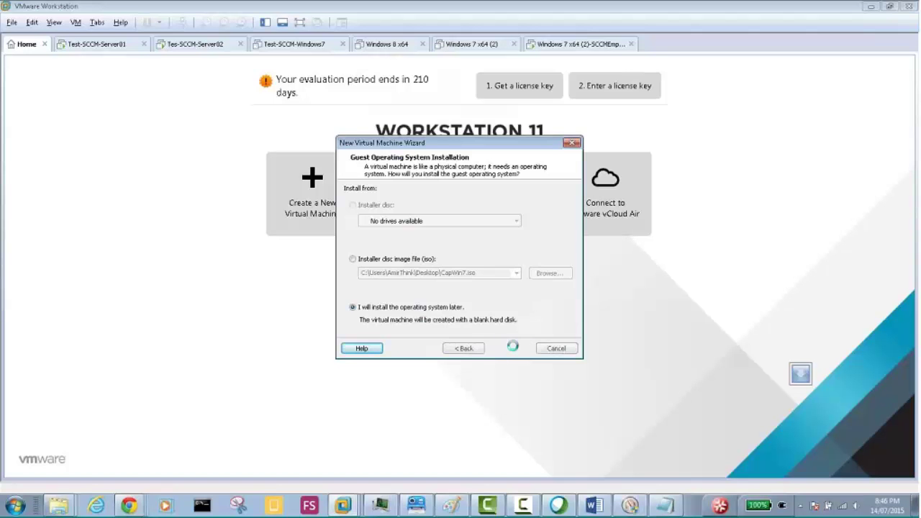
pyautogui.click(510, 348)
pyautogui.click(512, 350)
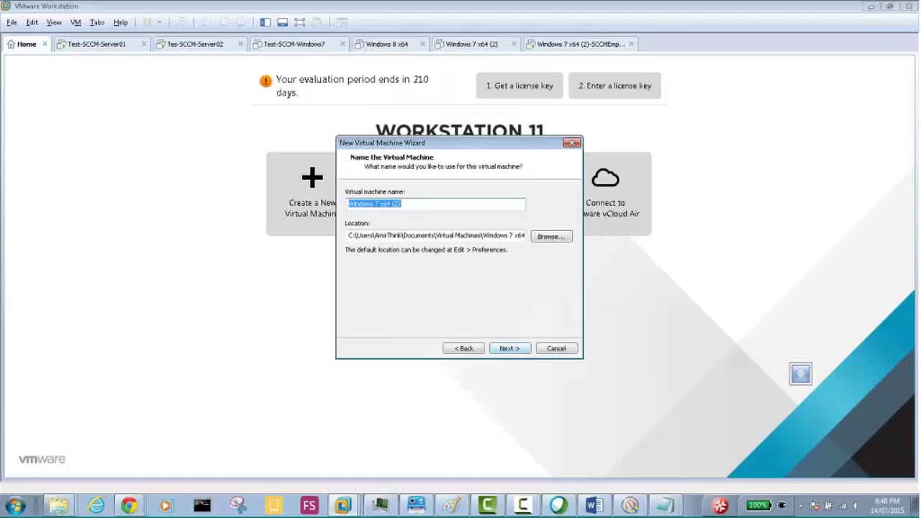
pyautogui.click(407, 204)
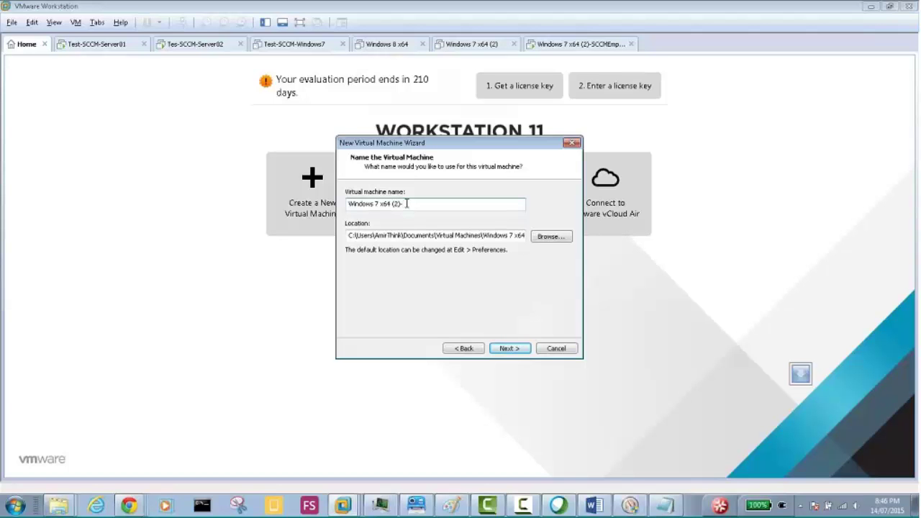
pyautogui.write('-SCCMEm')
pyautogui.press('BackSpace')
pyautogui.press('BackSpace')
pyautogui.press('BackSpace')
pyautogui.press('BackSpace')
pyautogui.write('AP2')
pyautogui.moveTo(352, 237); pyautogui.dragTo(344, 243)
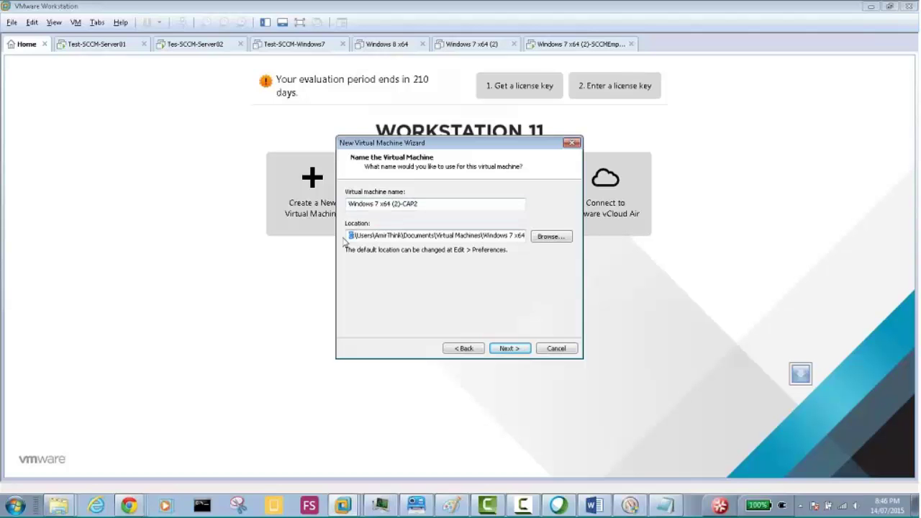
pyautogui.click(510, 348)
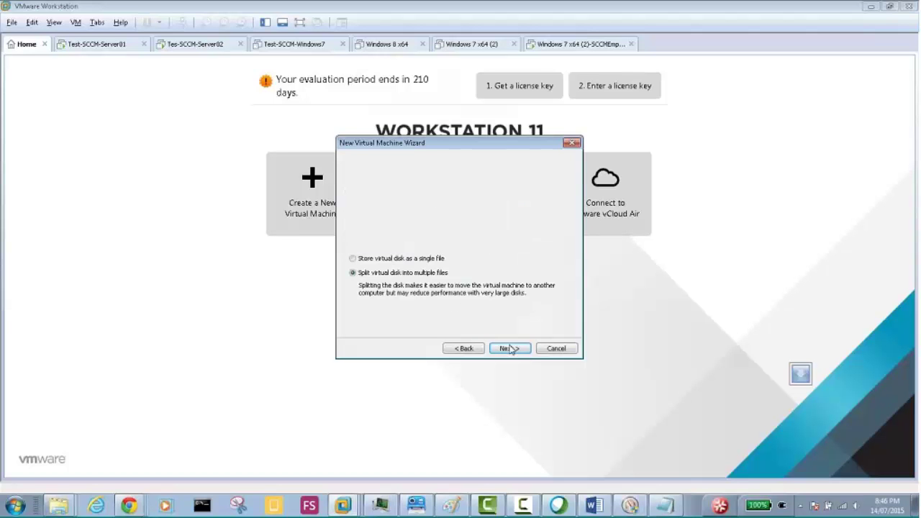
pyautogui.click(510, 350)
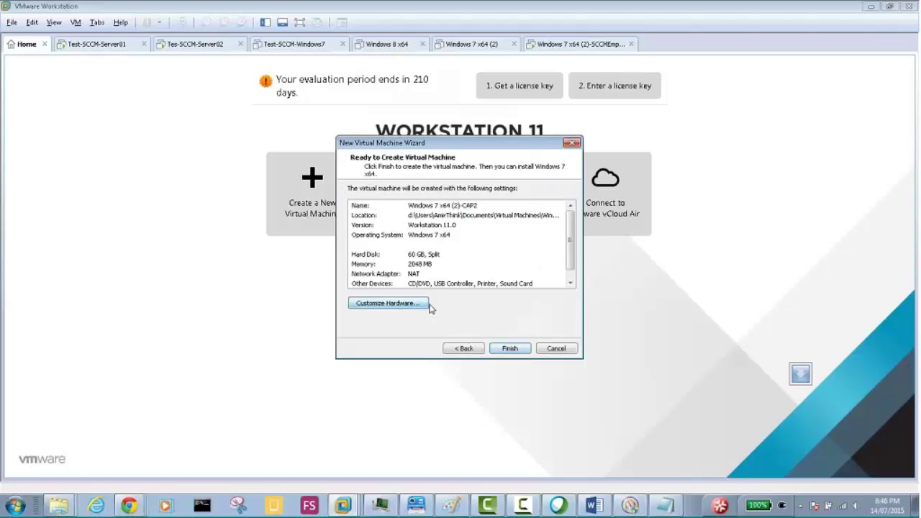
# Step: Set the CAP2 network adapter to custom VMnet12 and finish creating the VM
pyautogui.click(395, 303)
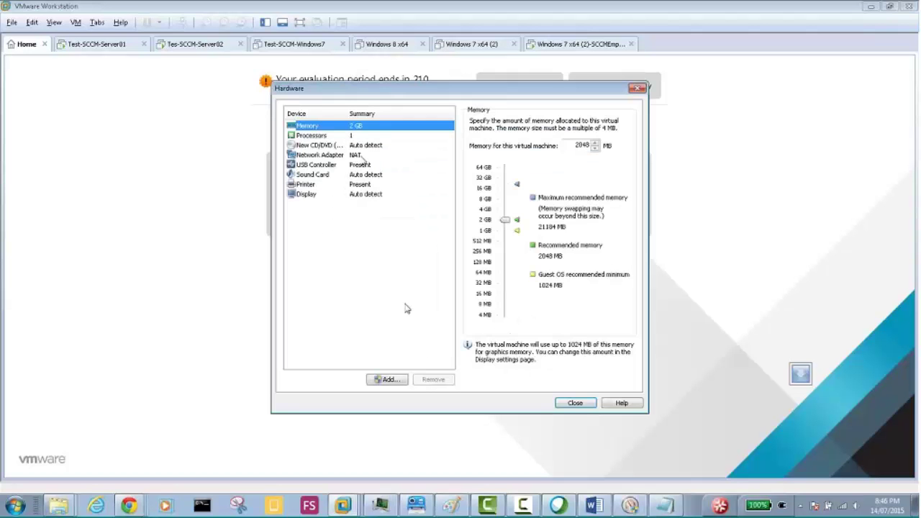
pyautogui.click(360, 156)
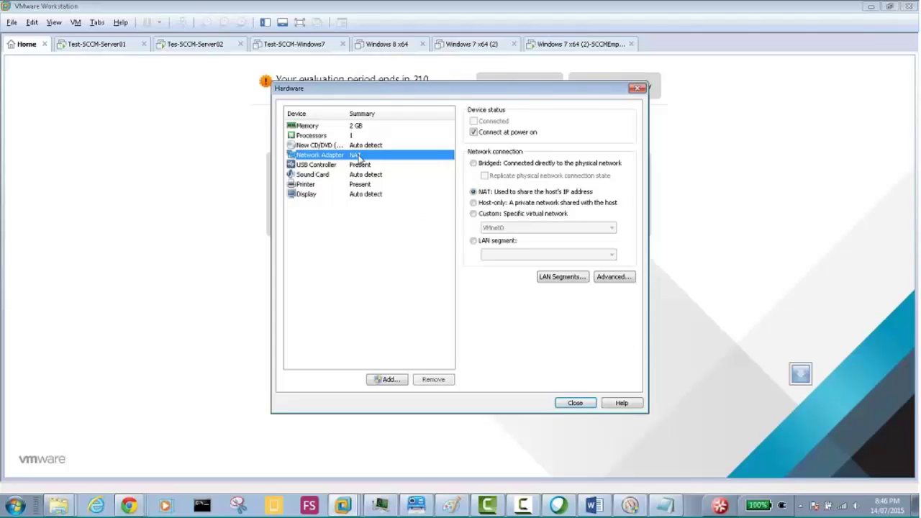
pyautogui.click(474, 214)
pyautogui.click(547, 227)
pyautogui.click(547, 333)
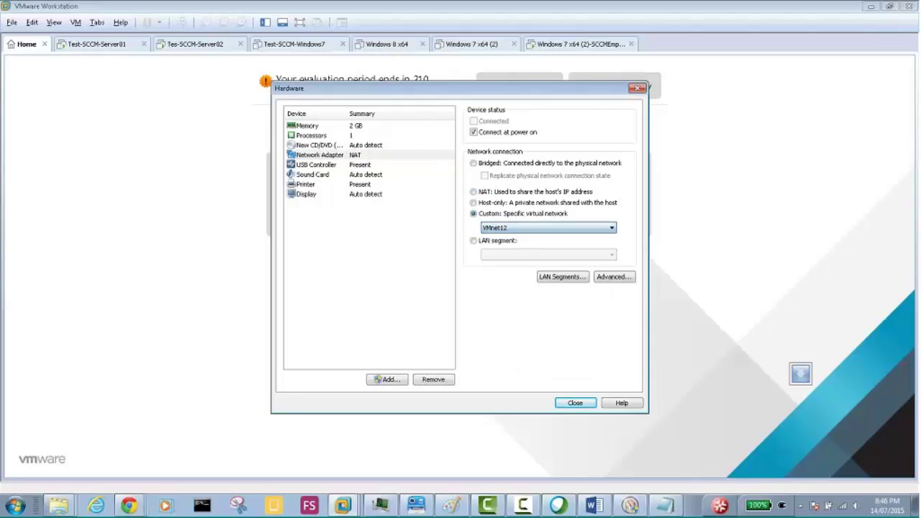
pyautogui.click(570, 404)
pyautogui.click(511, 349)
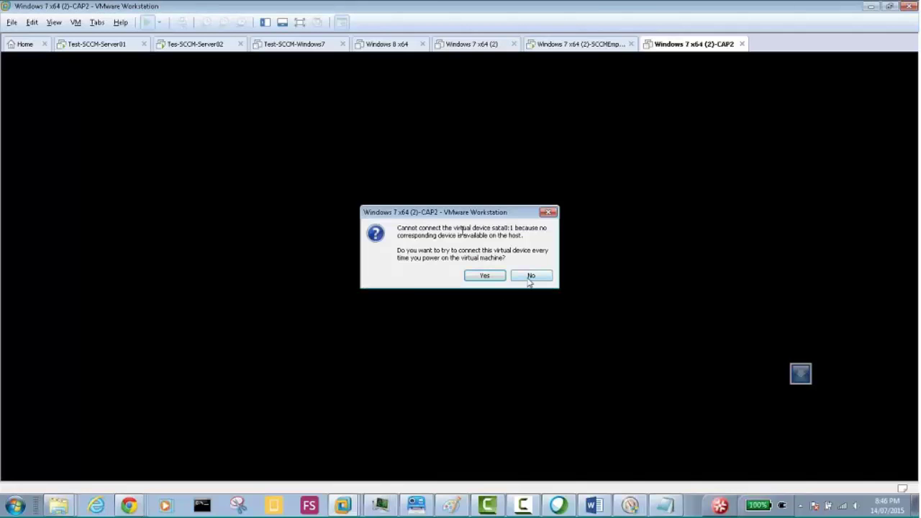
# Step: Decline reconnecting sata0:1, then review the CAP2 VM settings without changes
pyautogui.click(530, 275)
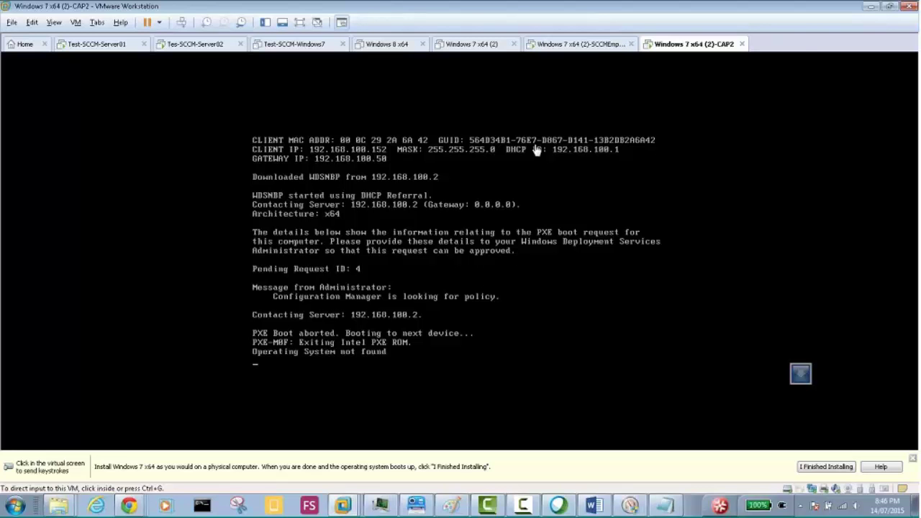
pyautogui.rightClick(684, 46)
pyautogui.click(727, 205)
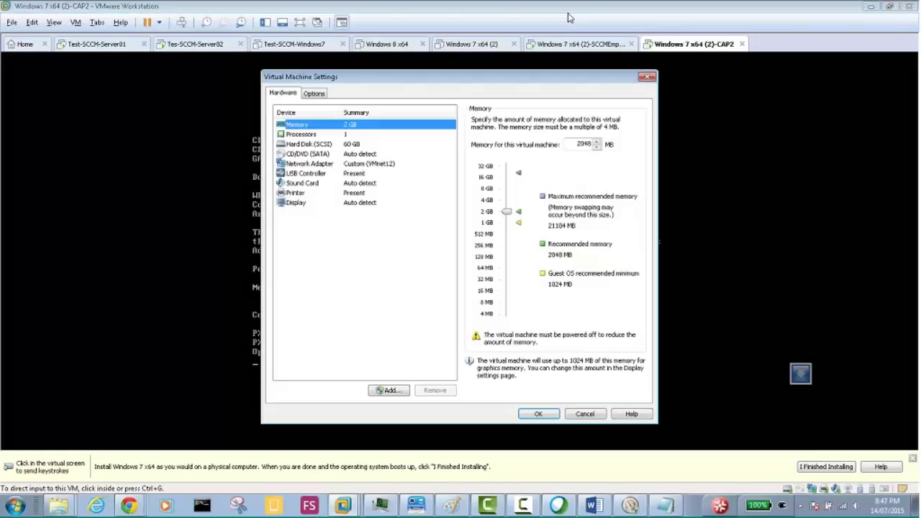
pyautogui.click(582, 416)
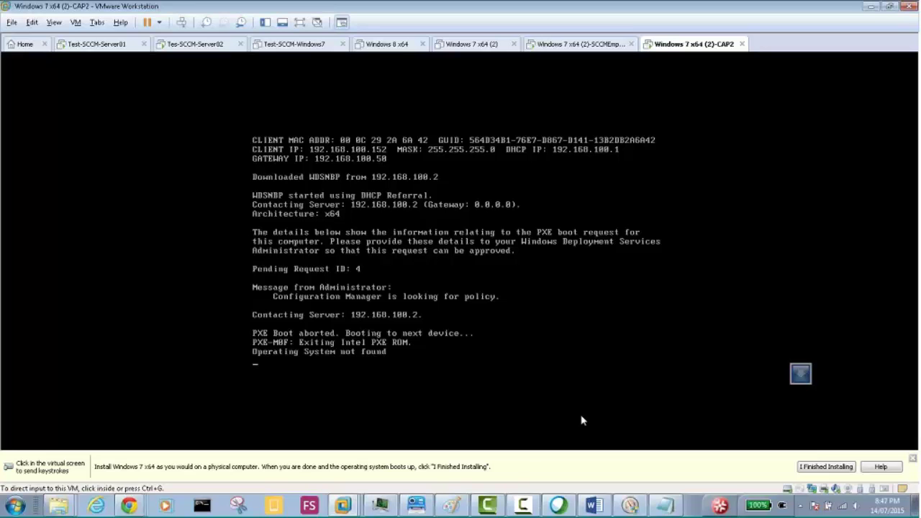
# Step: Show Servers and Site System Roles in the SCCM Administration workspace
pyautogui.click(188, 44)
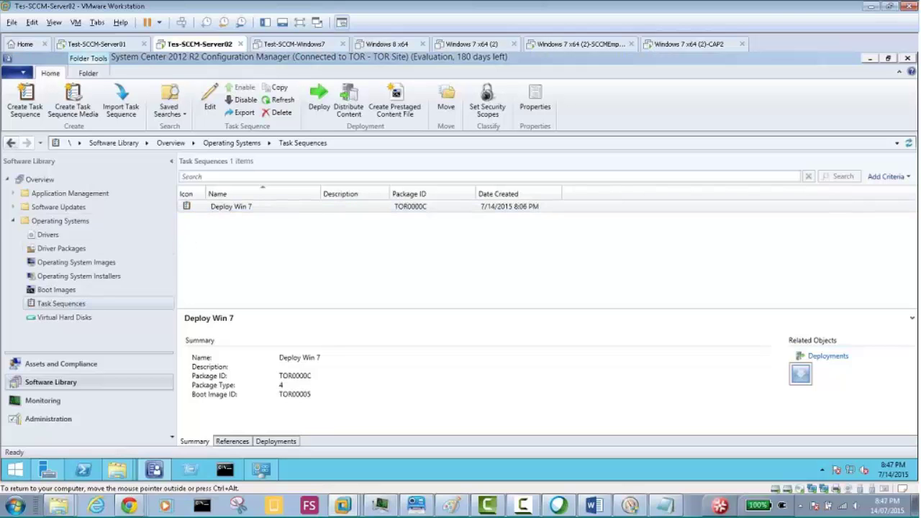
pyautogui.click(48, 419)
pyautogui.click(79, 260)
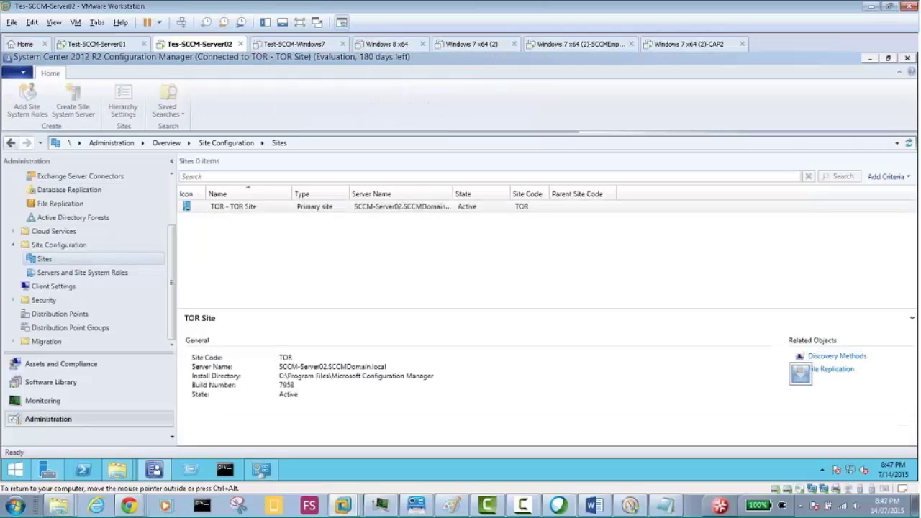
pyautogui.click(80, 272)
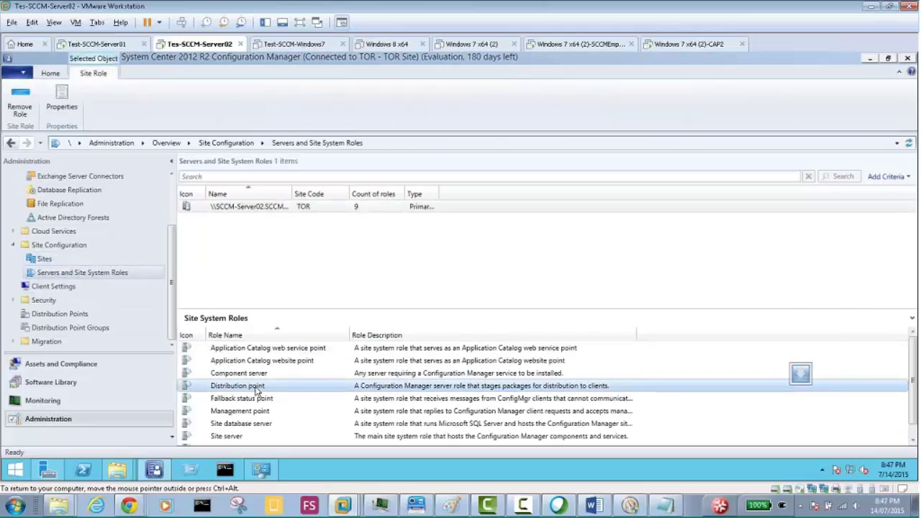
# Step: Enable 'Allow clients to connect anonymously' on the Distribution point role and apply it
pyautogui.rightClick(256, 389)
pyautogui.click(292, 415)
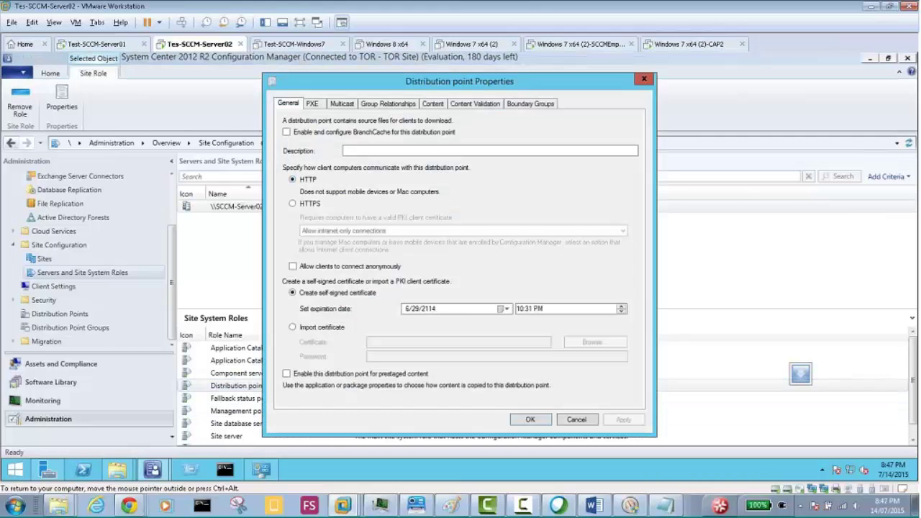
pyautogui.click(293, 268)
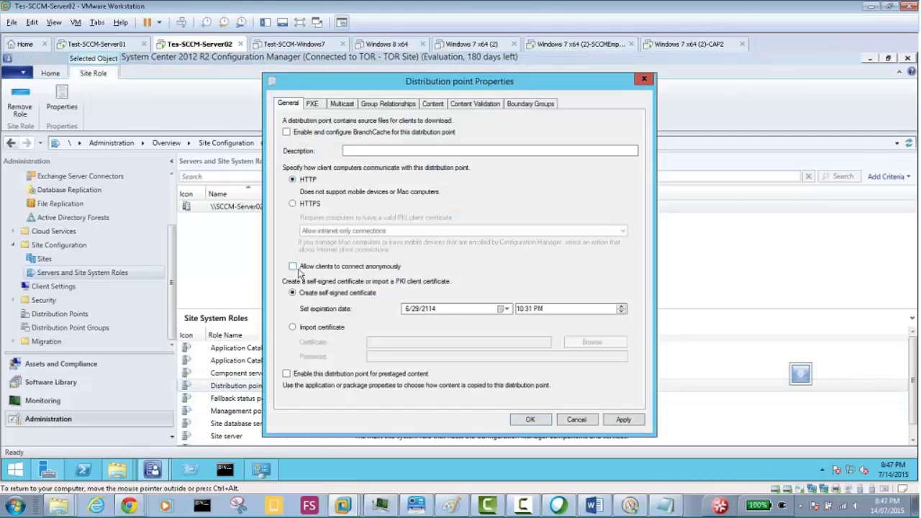
pyautogui.click(622, 423)
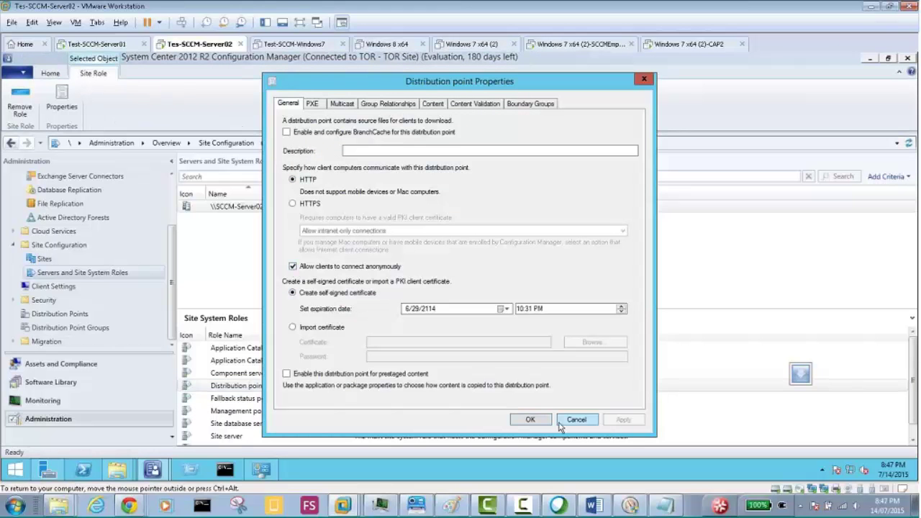
pyautogui.click(531, 419)
pyautogui.click(689, 44)
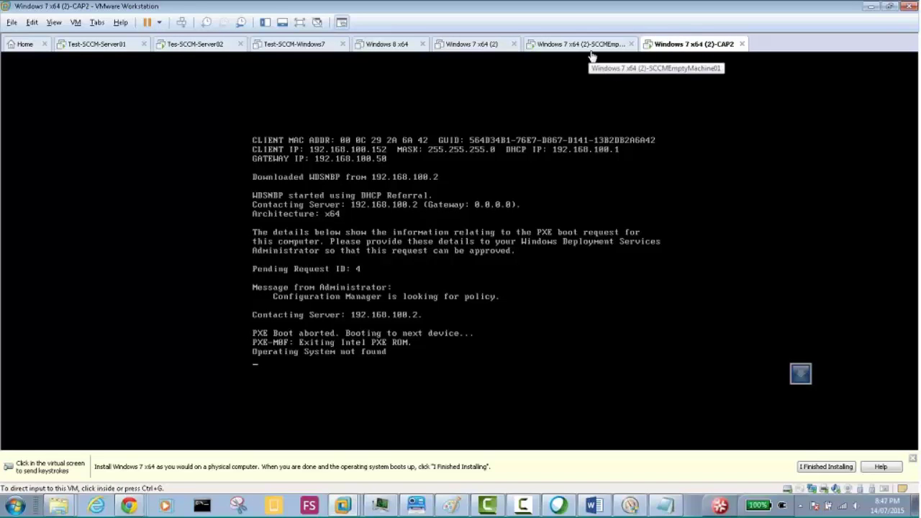
# Step: Refresh the servers and site system roles list in the SCCM console
pyautogui.click(188, 44)
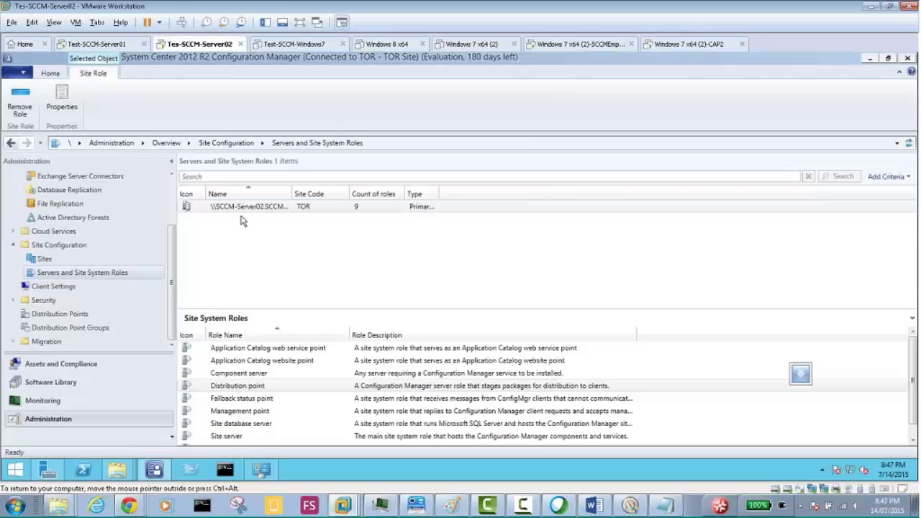
pyautogui.rightClick(241, 207)
pyautogui.click(268, 246)
# Step: Release input from the CAP2 console and switch to the SCCMEmptyMachine01 VM
pyautogui.click(691, 44)
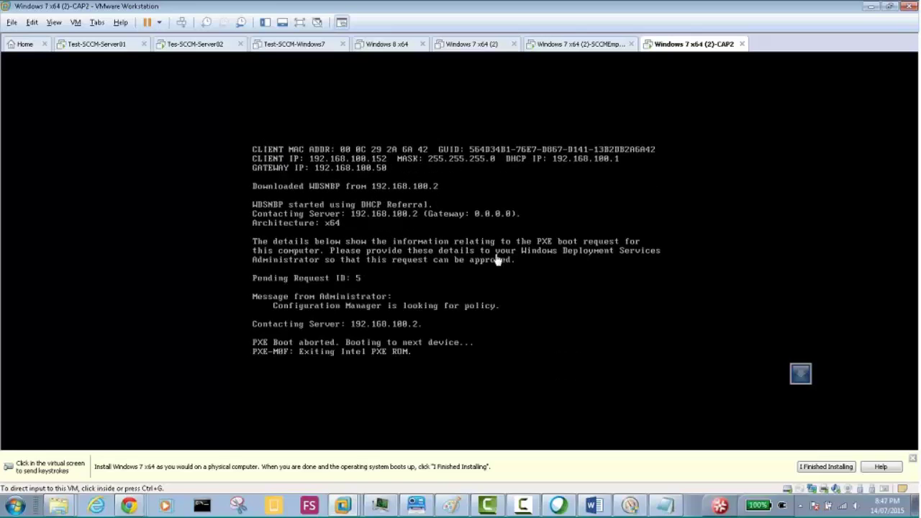
pyautogui.click(334, 370)
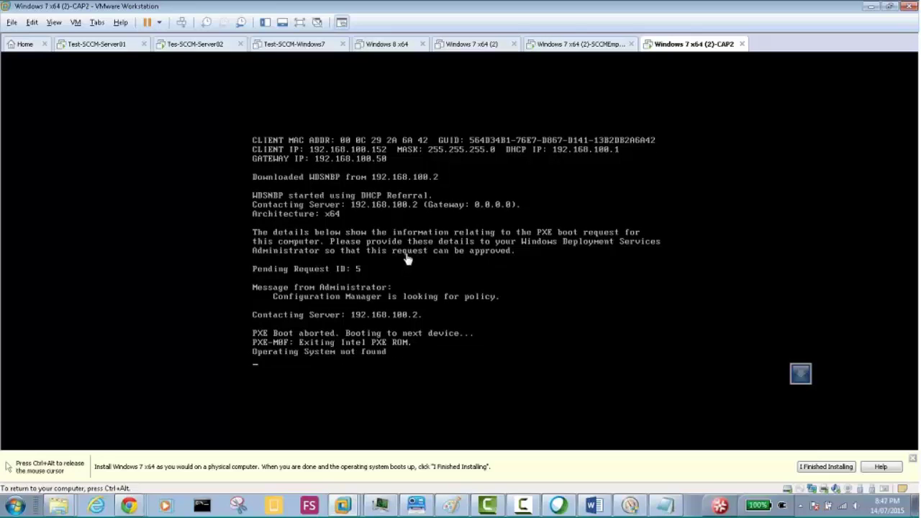
pyautogui.hotkey('ctrl', 'alt')
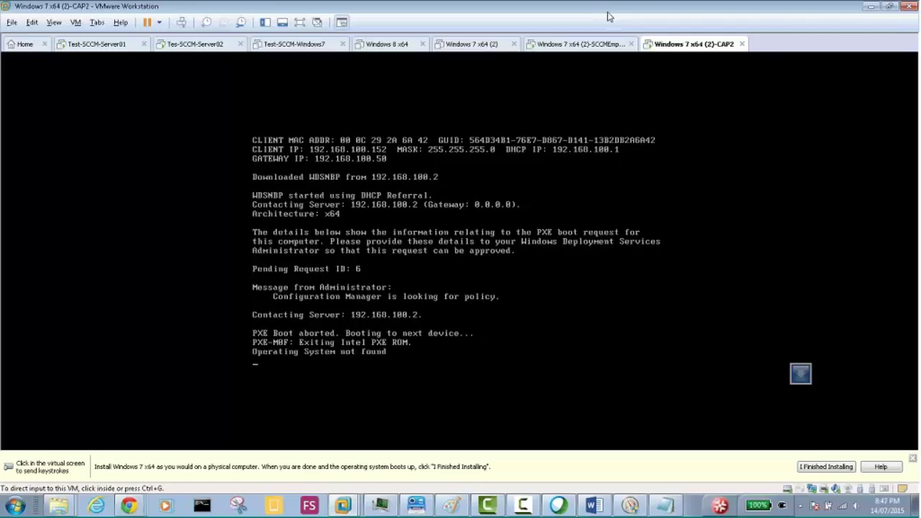
pyautogui.click(537, 45)
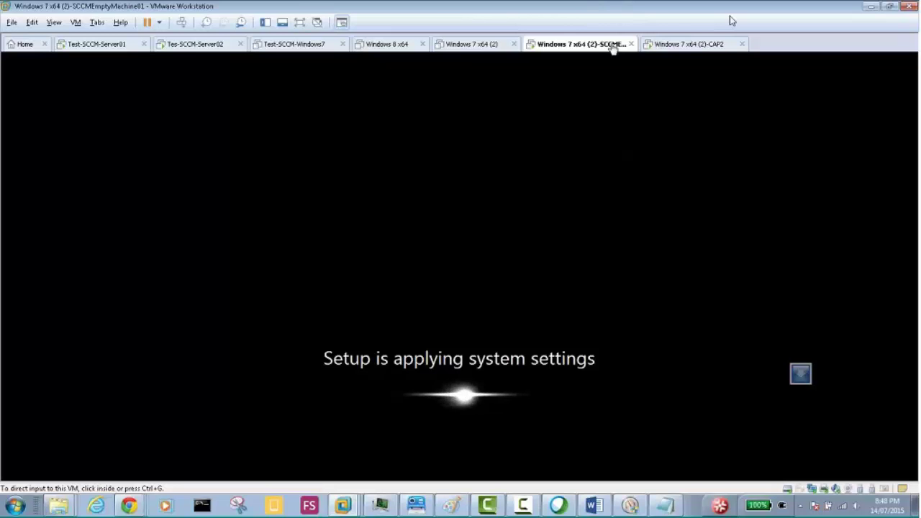
# Step: Check the CAP2 PXE console, the SCCMEmptyMachine01 setup, then the Tes-SCCM-Server02 machine
pyautogui.click(689, 44)
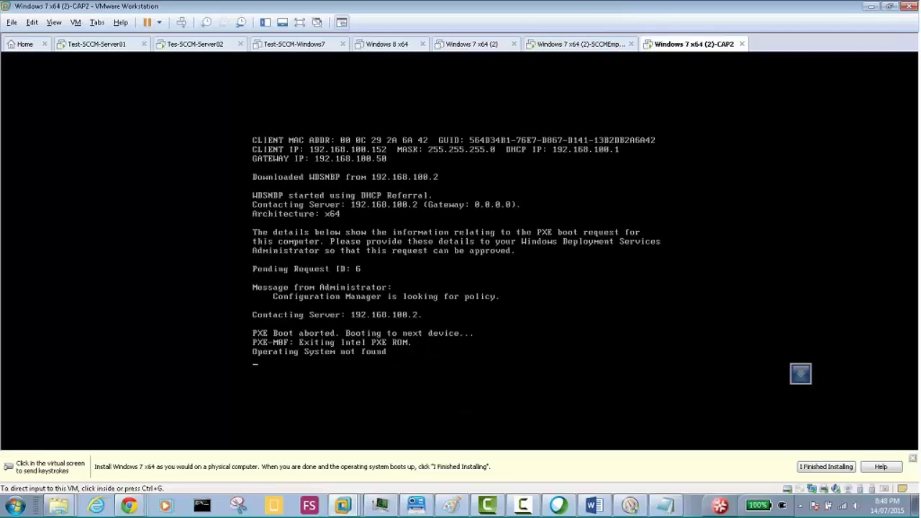
pyautogui.click(565, 45)
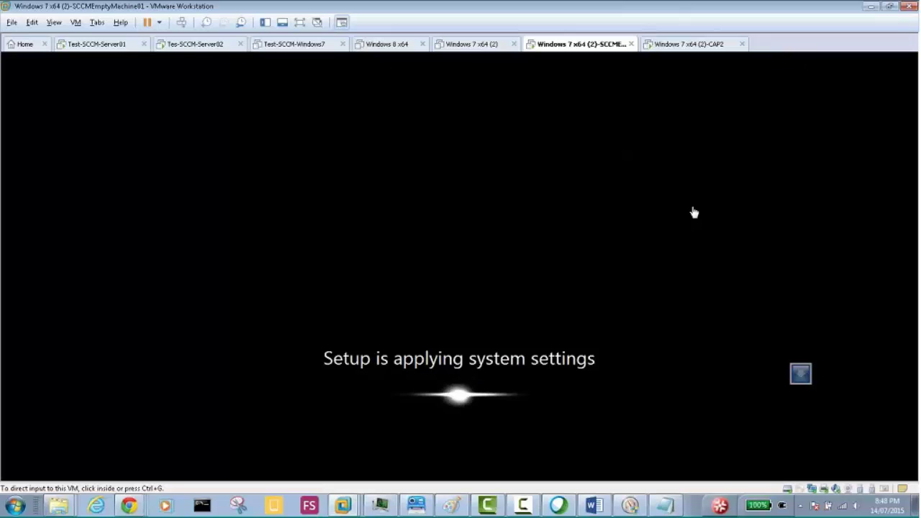
pyautogui.click(196, 44)
# Step: Glance at Test-SCCM-Windows7, then go back to the SCCMEmptyMachine01 setup screen
pyautogui.click(302, 44)
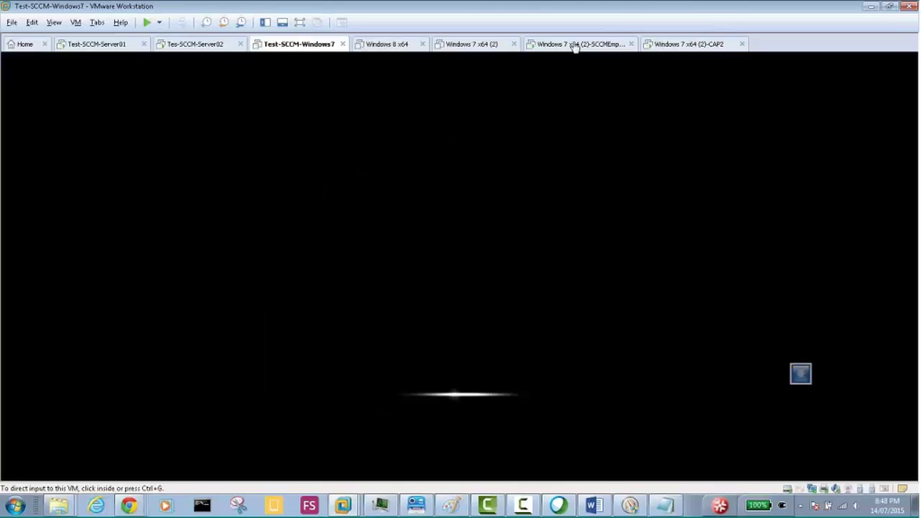
pyautogui.click(575, 45)
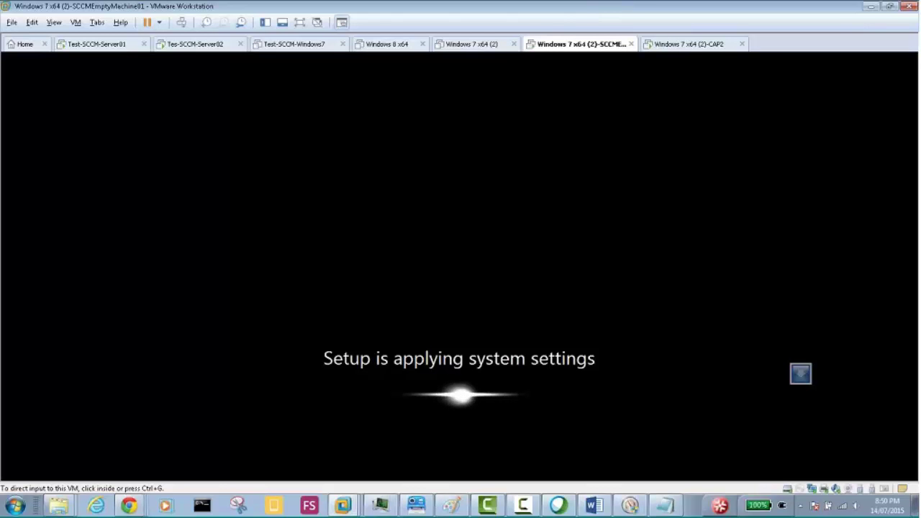
# Step: Check the CAP2 console, then launch Create a New Virtual Machine from the Home page
pyautogui.click(676, 45)
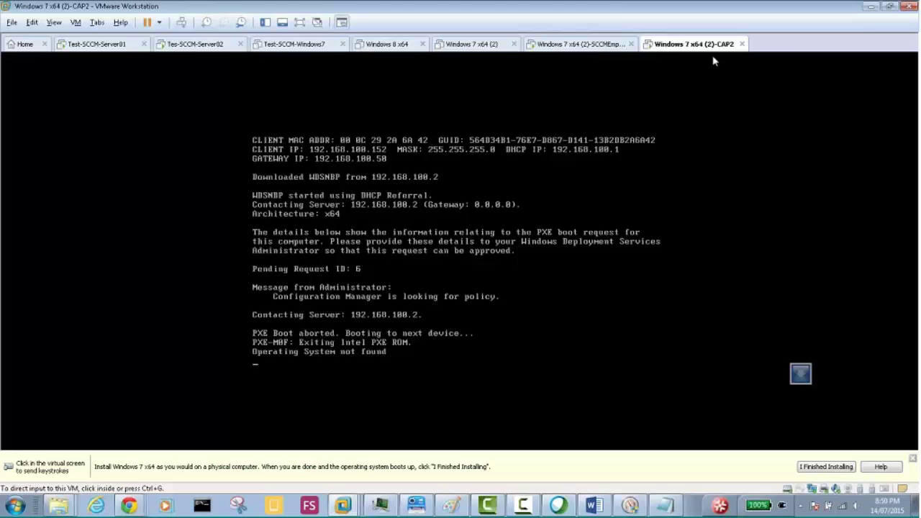
pyautogui.rightClick(675, 45)
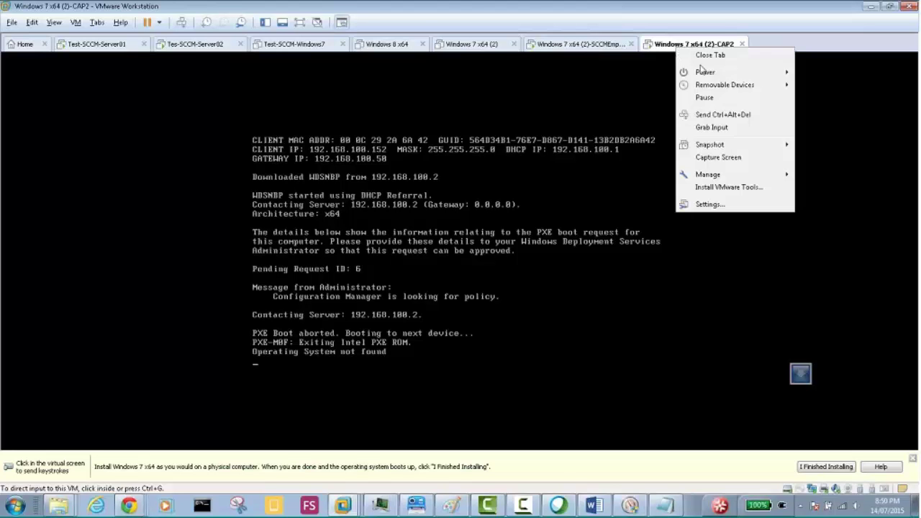
pyautogui.press('Escape')
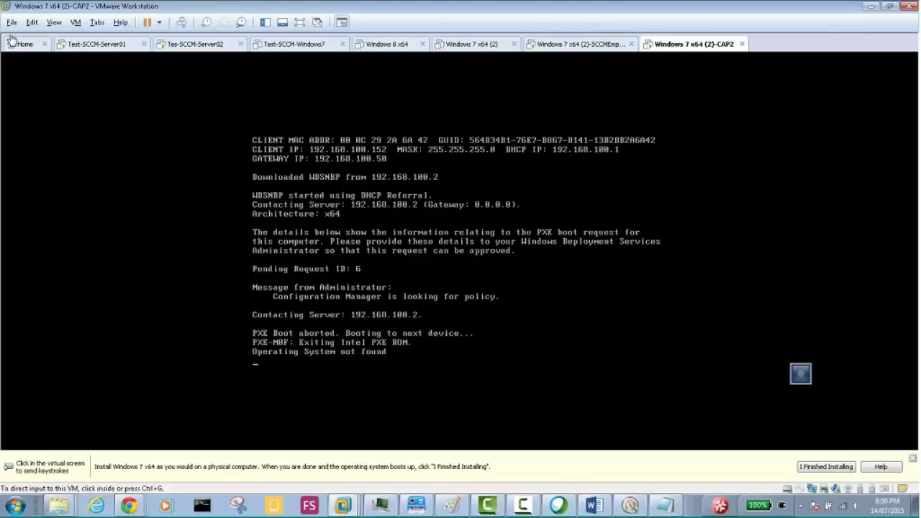
pyautogui.click(14, 43)
pyautogui.click(295, 186)
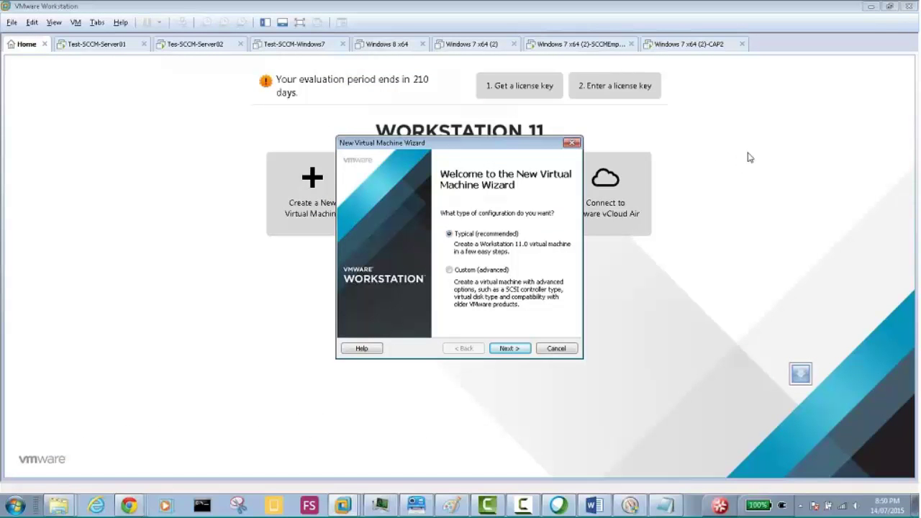
# Step: Create a Typical blank Windows 7 x64 VM named Windows 7 x64 (2)-CAP3 on drive D
pyautogui.click(509, 348)
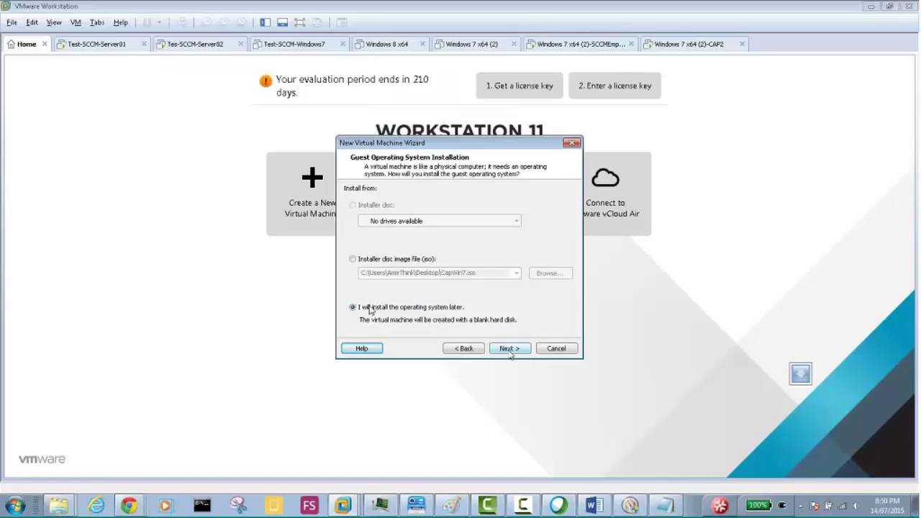
pyautogui.click(509, 350)
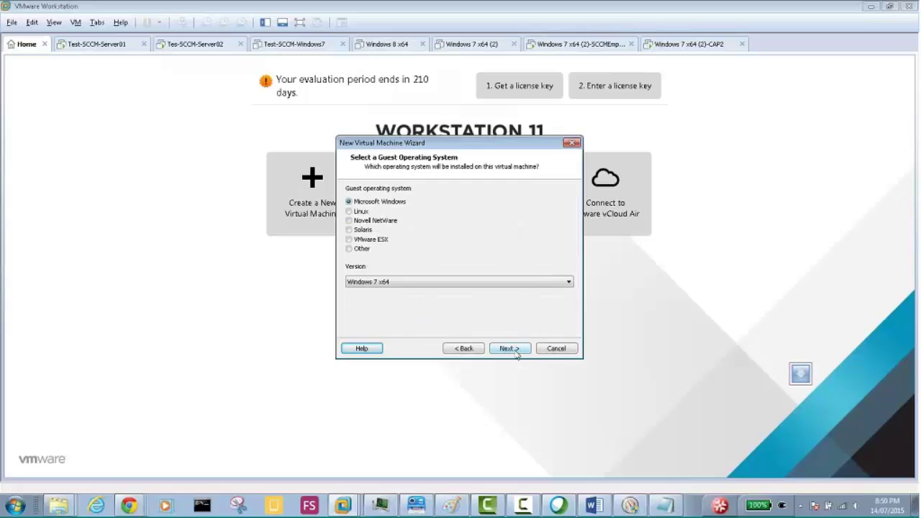
pyautogui.click(510, 349)
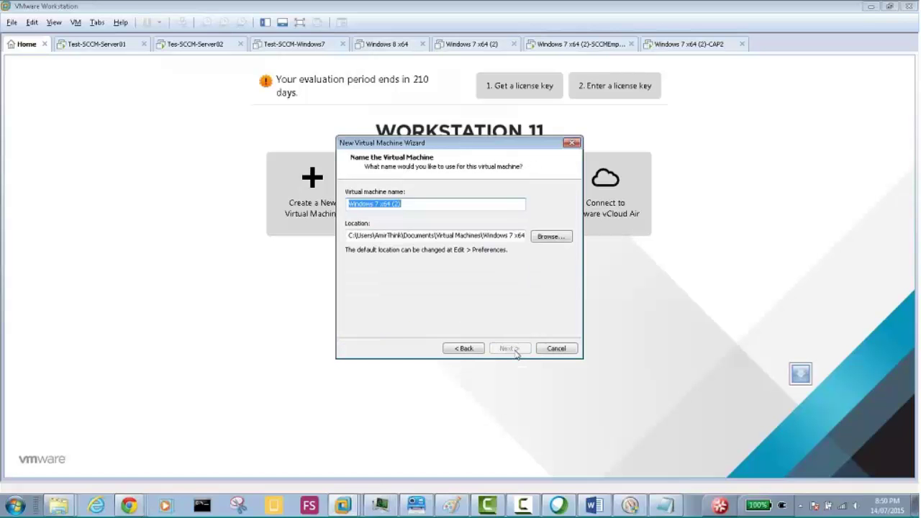
pyautogui.click(412, 205)
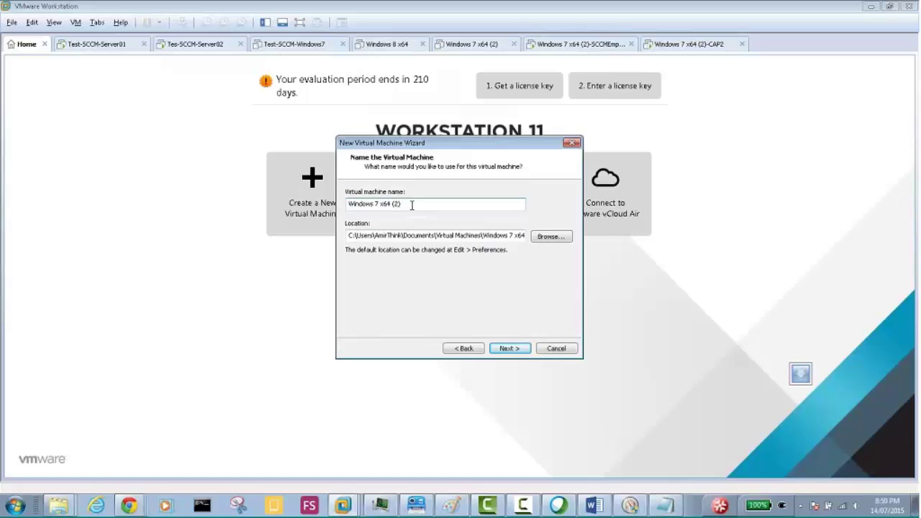
pyautogui.write('-CAP3')
pyautogui.click(348, 236)
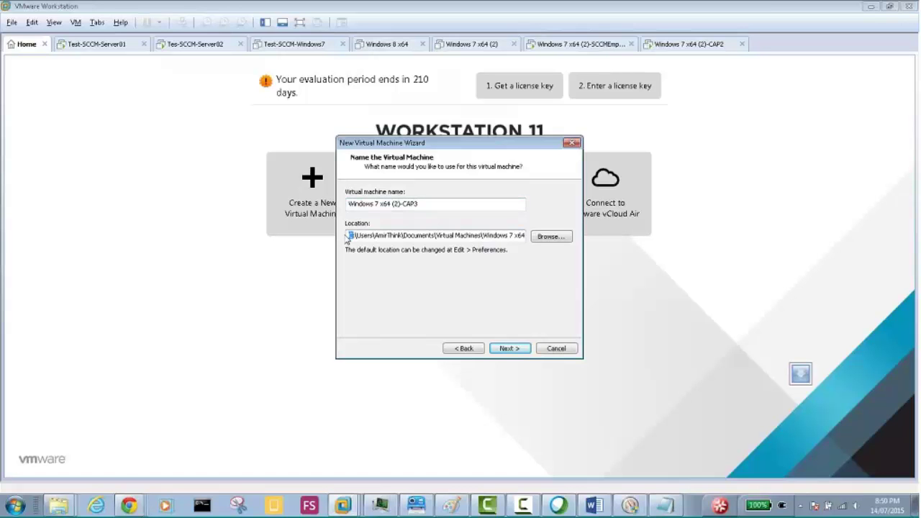
pyautogui.click(509, 349)
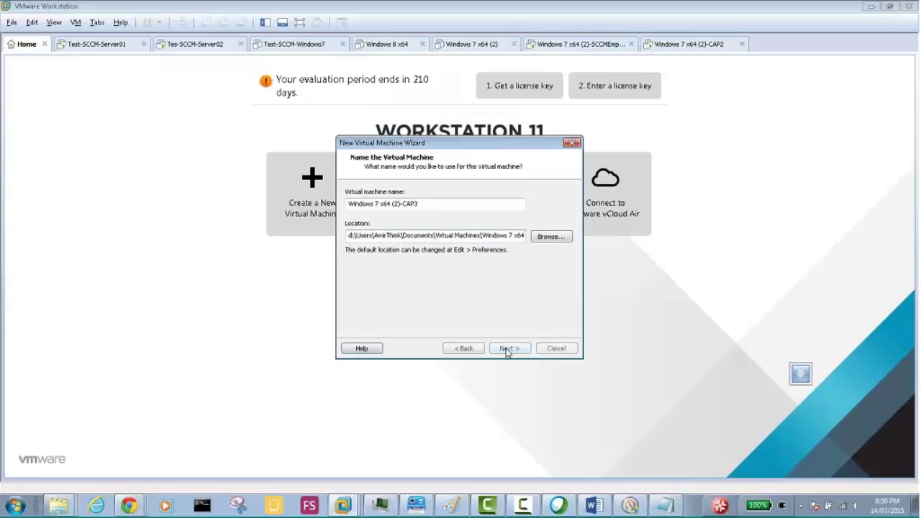
pyautogui.click(509, 348)
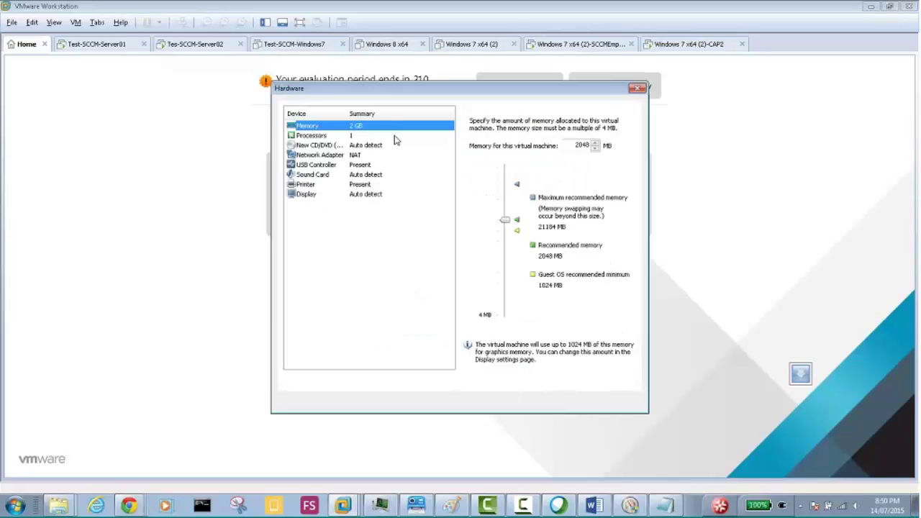
# Step: Put the CAP3 network adapter on custom VMnet12 and finish the wizard
pyautogui.click(344, 156)
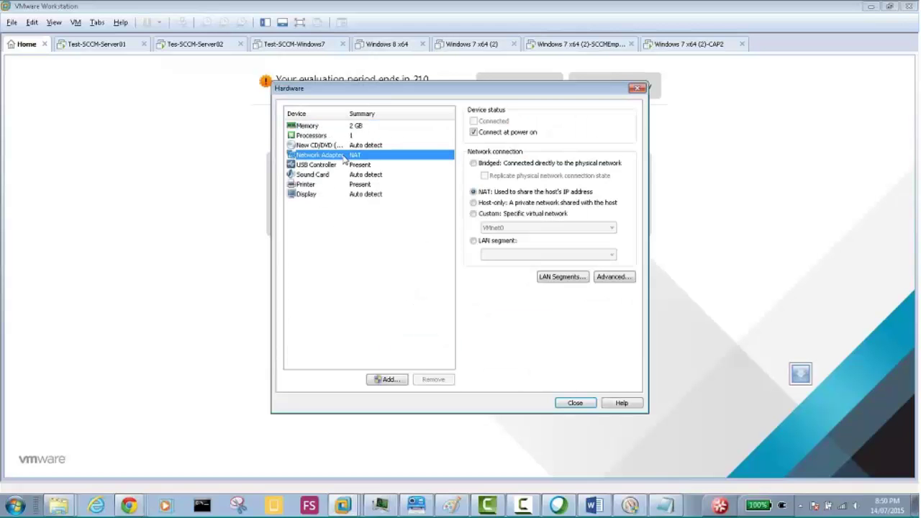
pyautogui.click(474, 214)
pyautogui.click(502, 228)
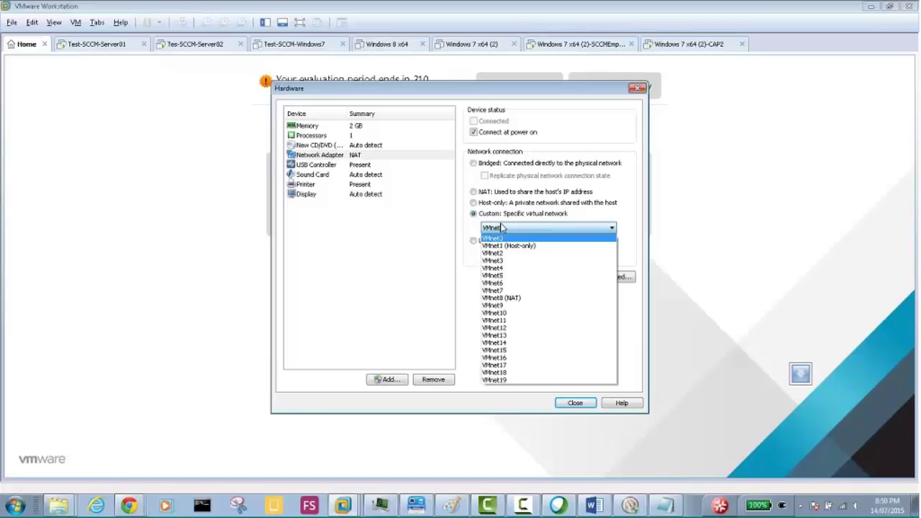
pyautogui.click(504, 327)
pyautogui.click(575, 403)
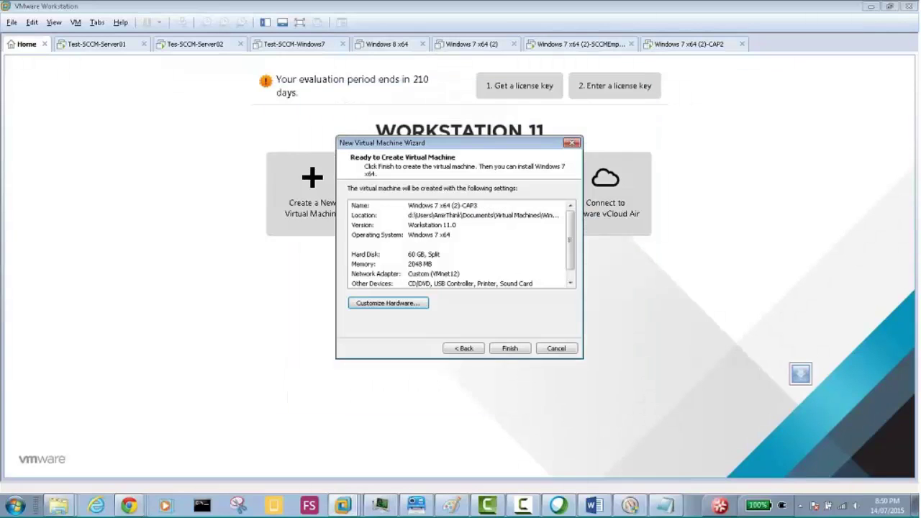
pyautogui.click(510, 352)
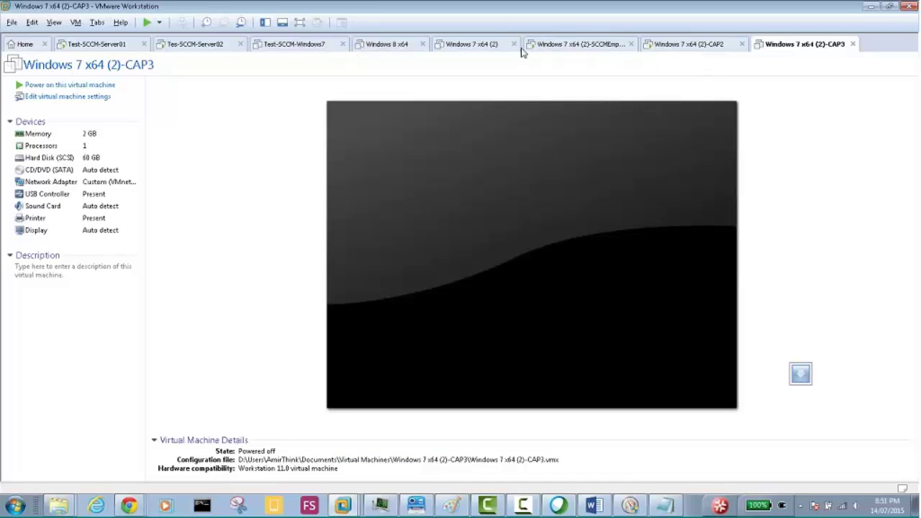
# Step: Return to the SCCMEmptyMachine01 VM to watch setup check video performance
pyautogui.click(566, 45)
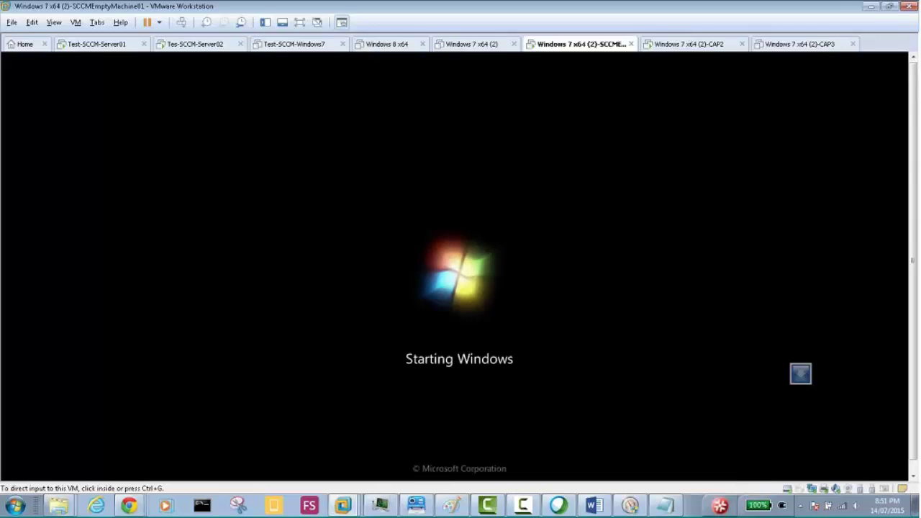
# Step: Close the Resource Monitor window from its taskbar menu
pyautogui.rightClick(630, 507)
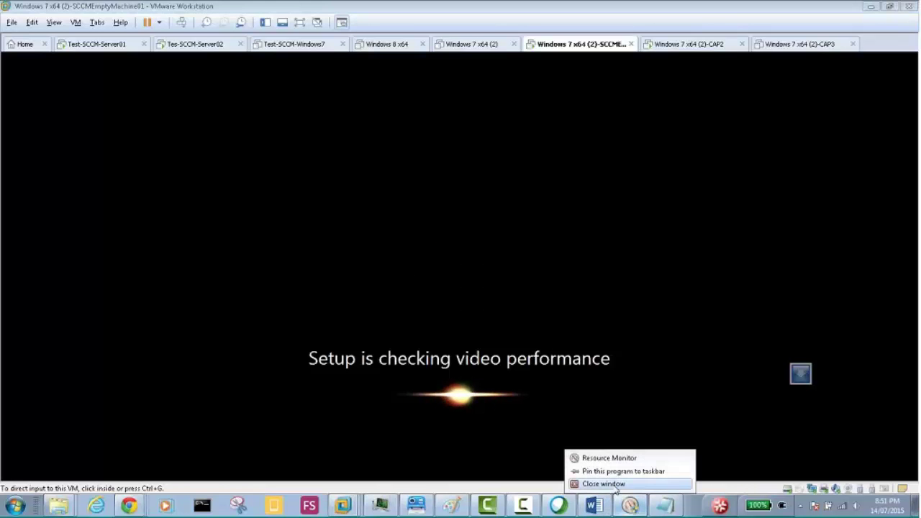
pyautogui.click(613, 487)
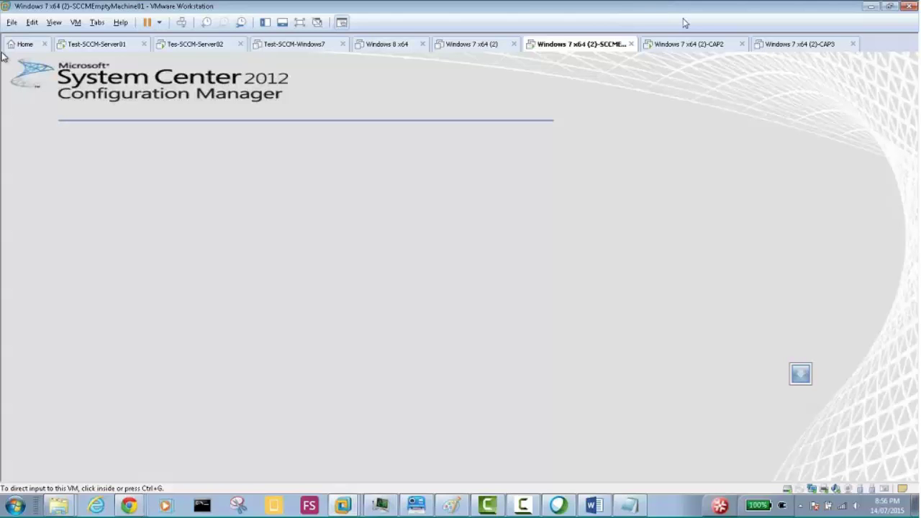
# Step: Shut down the CAP2 guest, then switch via CAP3 to the SCCMEmptyMachine01 VM
pyautogui.click(684, 46)
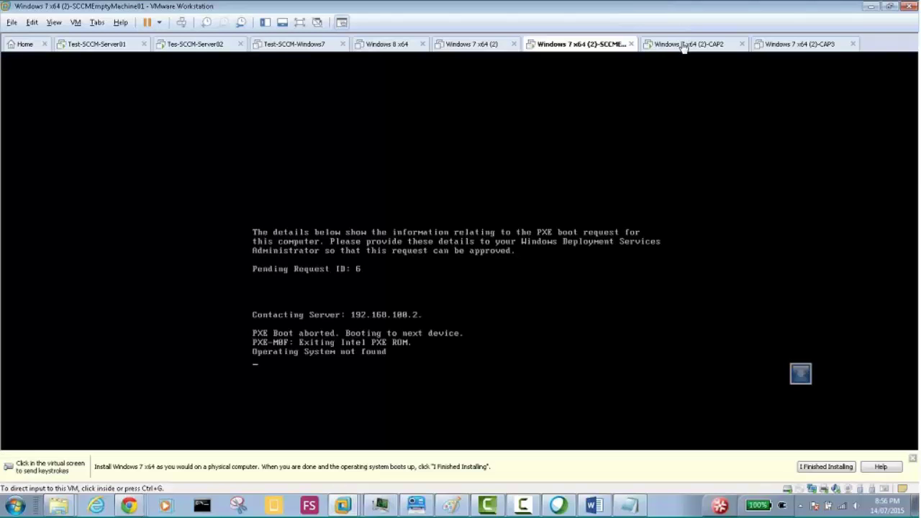
pyautogui.rightClick(686, 46)
pyautogui.moveTo(713, 67)
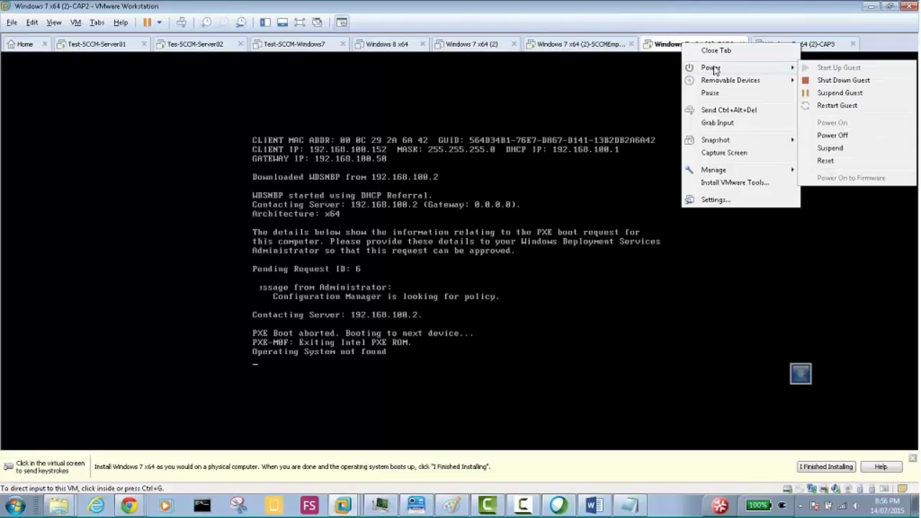
pyautogui.click(821, 79)
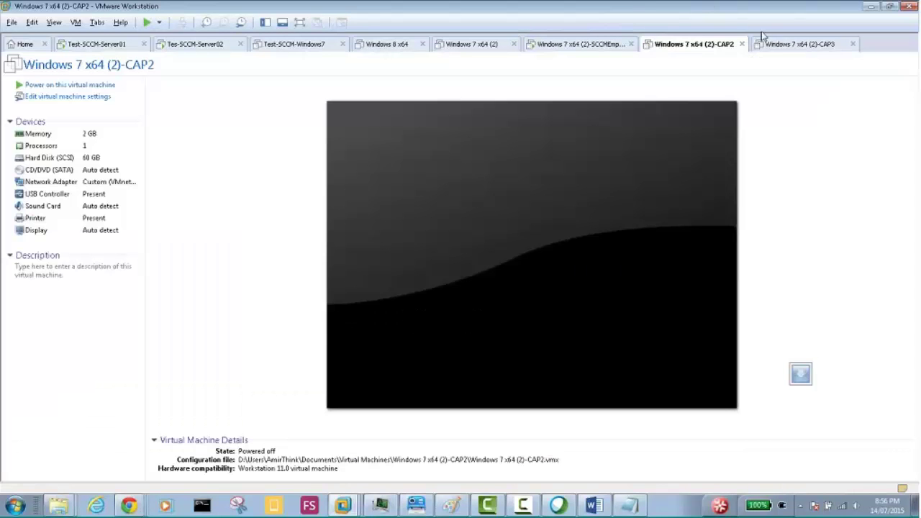
pyautogui.click(783, 46)
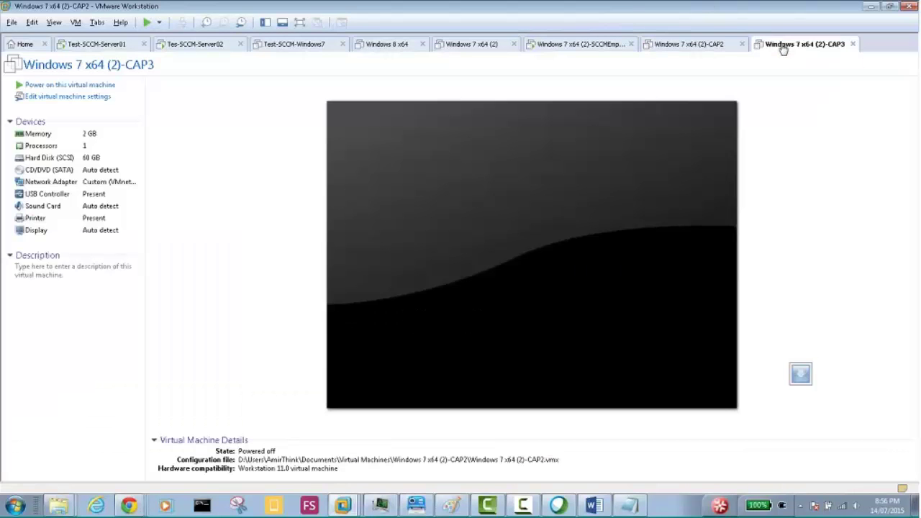
pyautogui.click(566, 45)
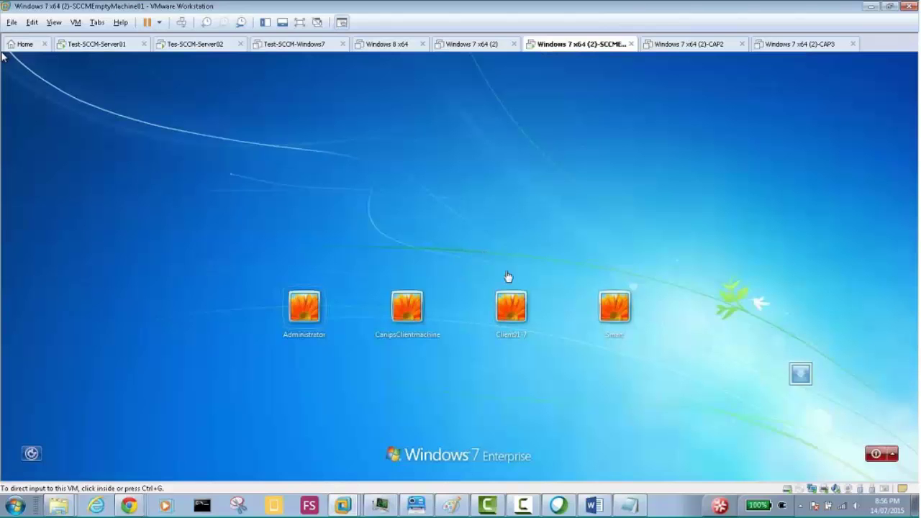
# Step: Sign in to the deployed VM as Client01-7 with the account password
pyautogui.click(513, 330)
pyautogui.click(306, 324)
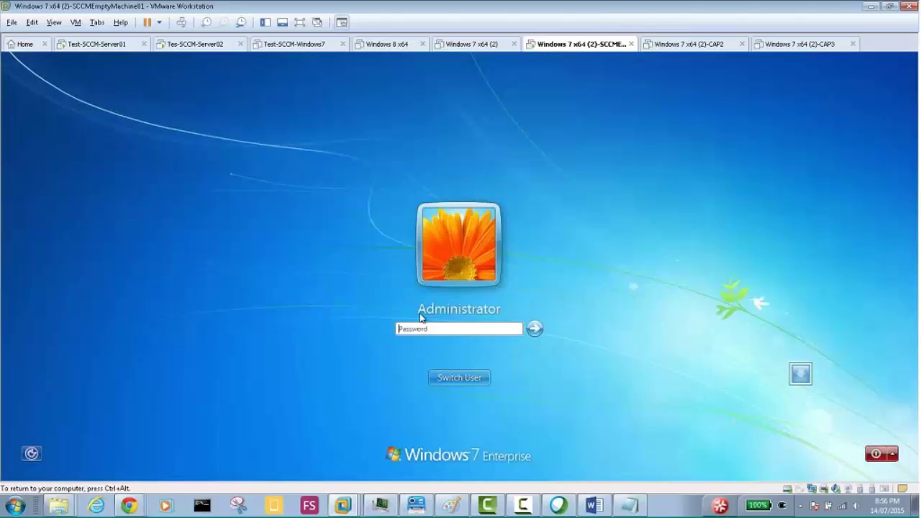
pyautogui.click(474, 388)
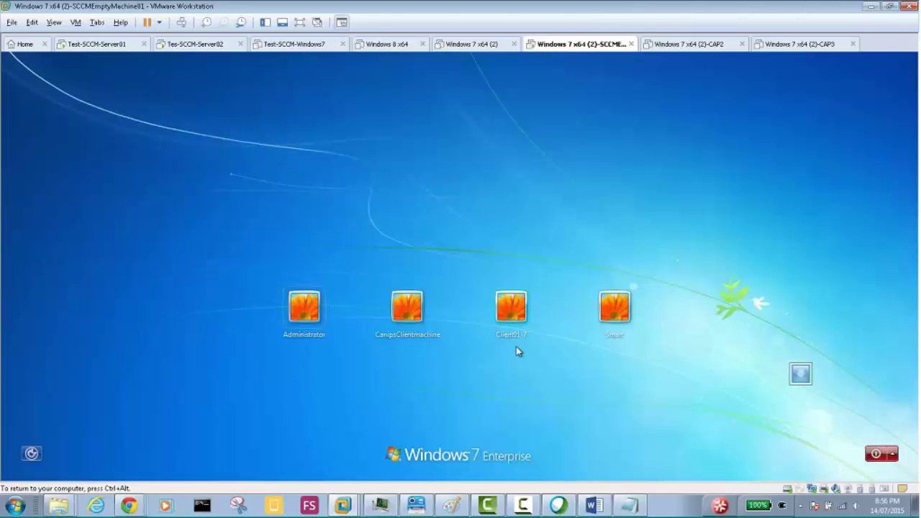
pyautogui.click(520, 311)
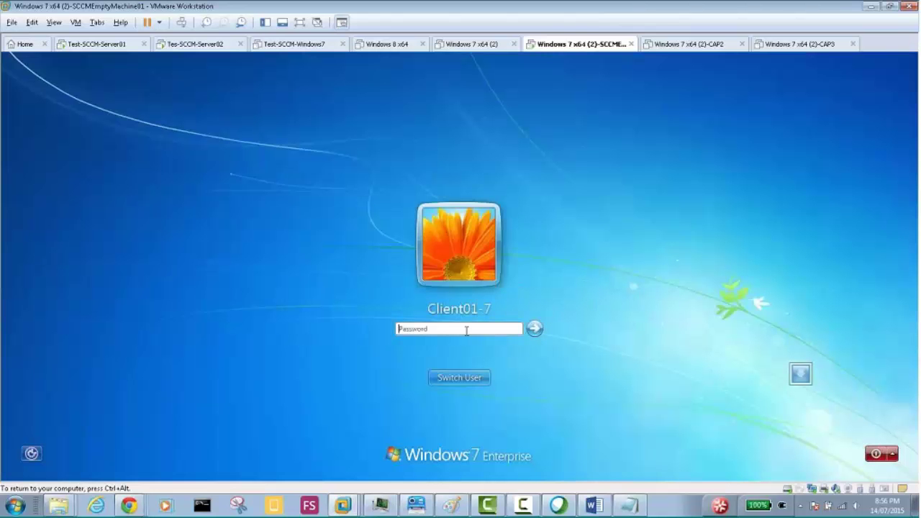
pyautogui.press('Return')
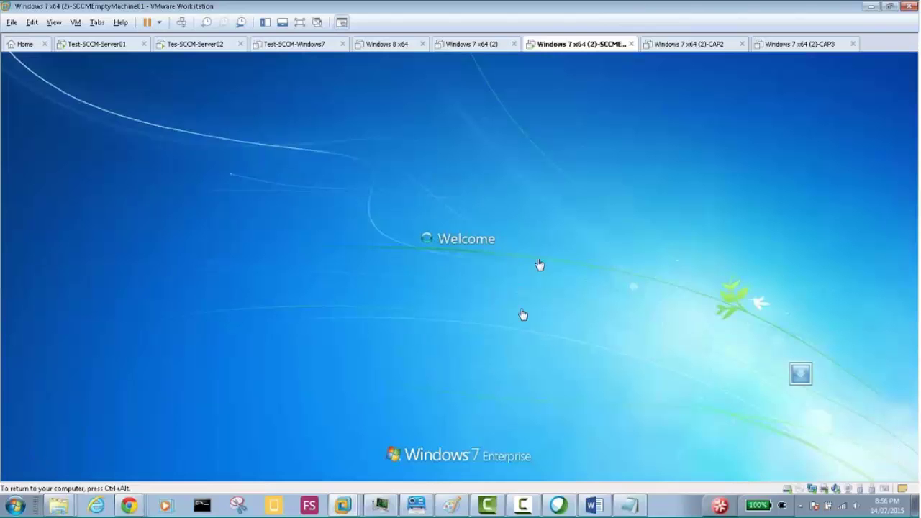
# Step: Open Computer properties to confirm the name CapturedOS7, then switch to Tes-SCCM-Server02
pyautogui.hotkey('ctrl', 'alt')
pyautogui.click(502, 191)
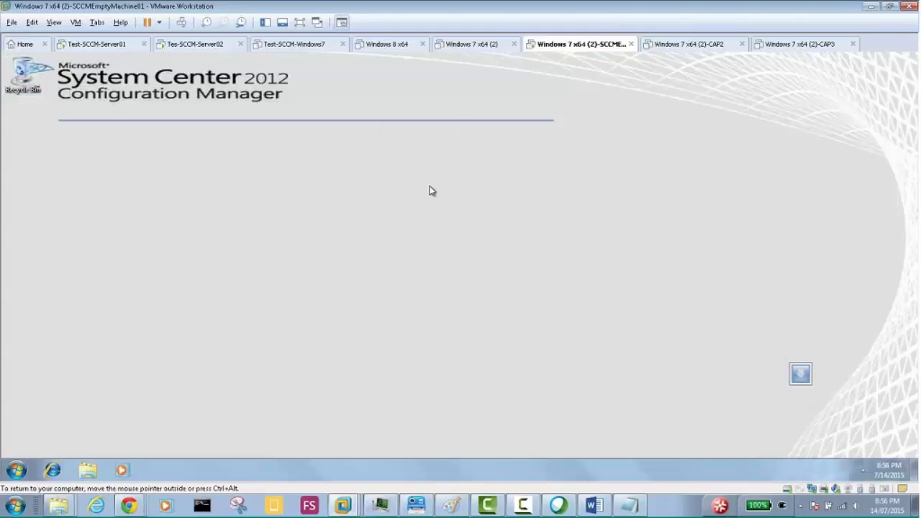
pyautogui.moveTo(29, 88); pyautogui.dragTo(31, 155)
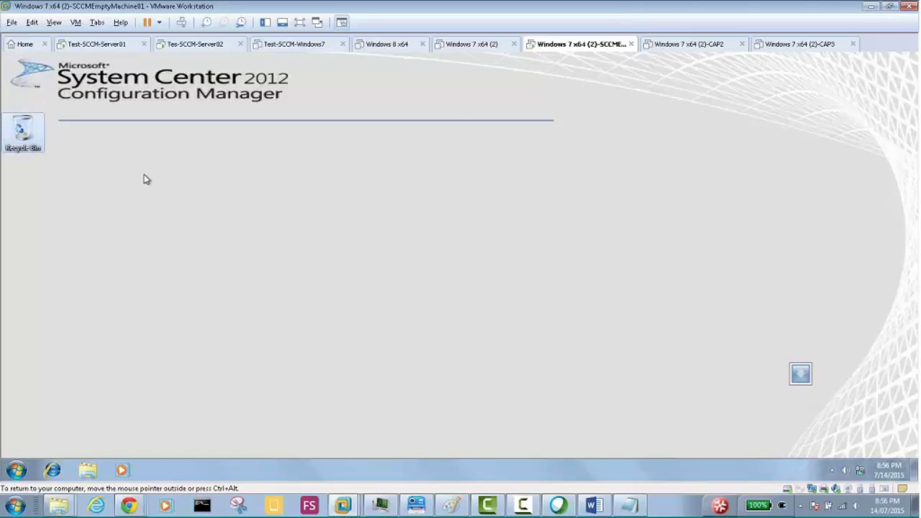
pyautogui.click(87, 470)
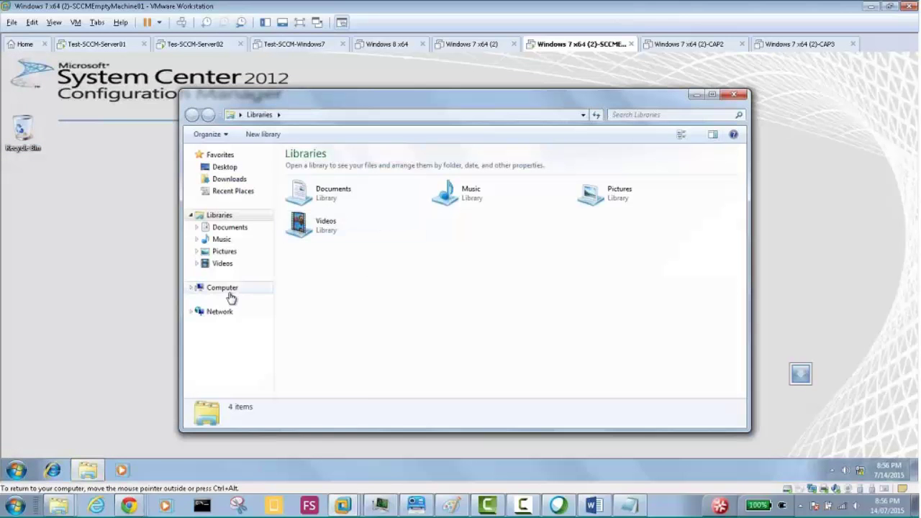
pyautogui.rightClick(228, 291)
pyautogui.click(263, 424)
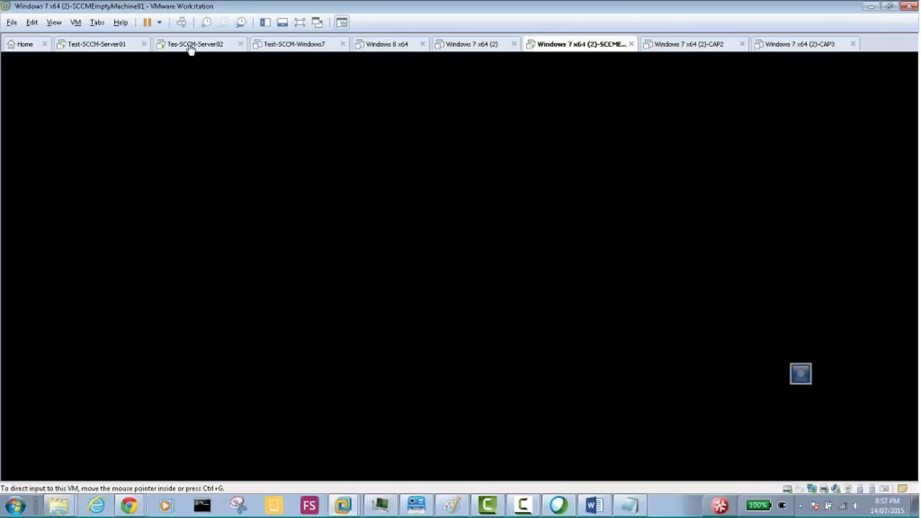
pyautogui.click(191, 45)
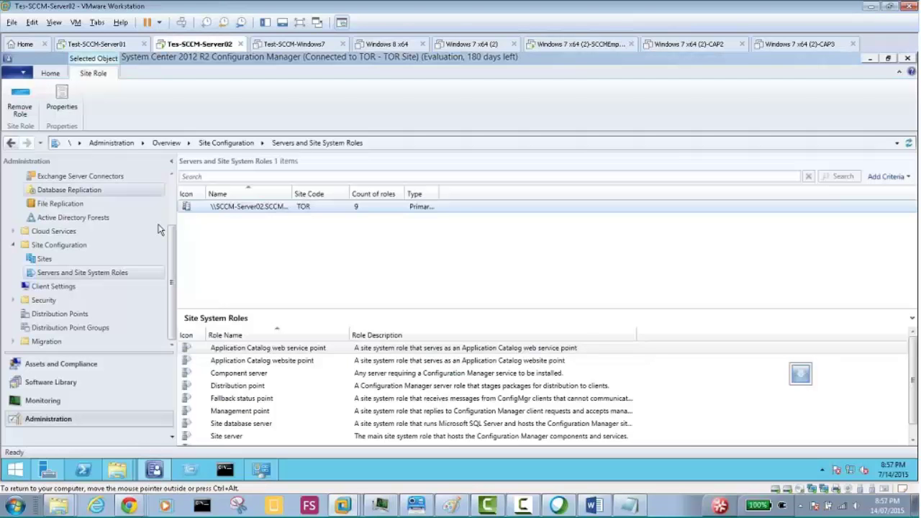
# Step: Open the Deploy Win 7 task sequence for editing under Software Library > Task Sequences
pyautogui.click(63, 384)
pyautogui.click(68, 305)
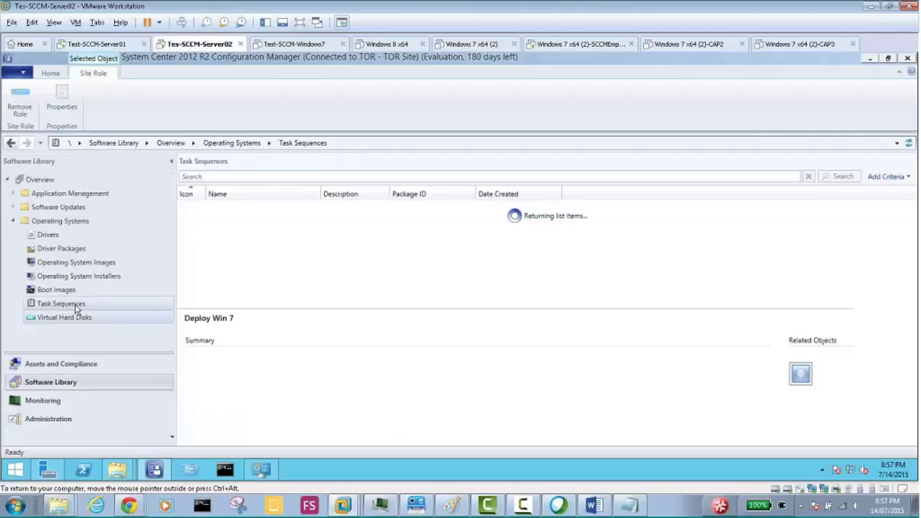
pyautogui.click(231, 206)
pyautogui.rightClick(234, 206)
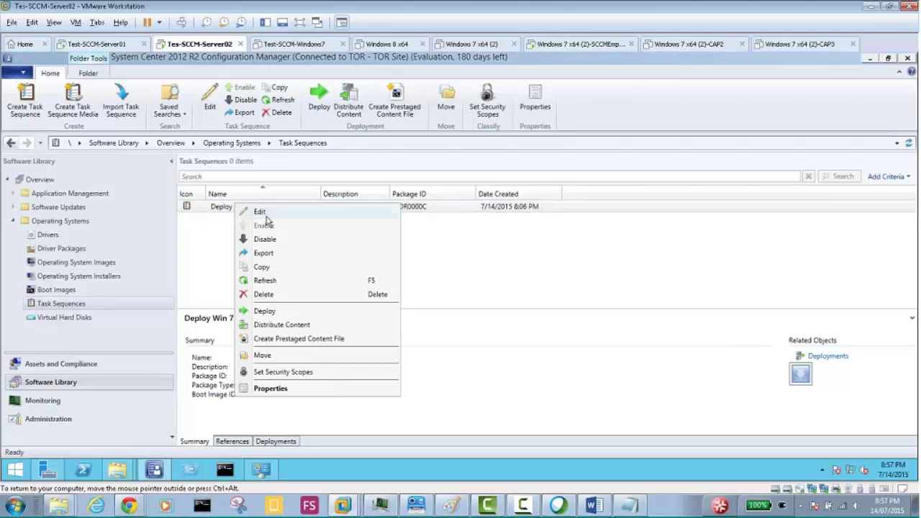
pyautogui.click(263, 213)
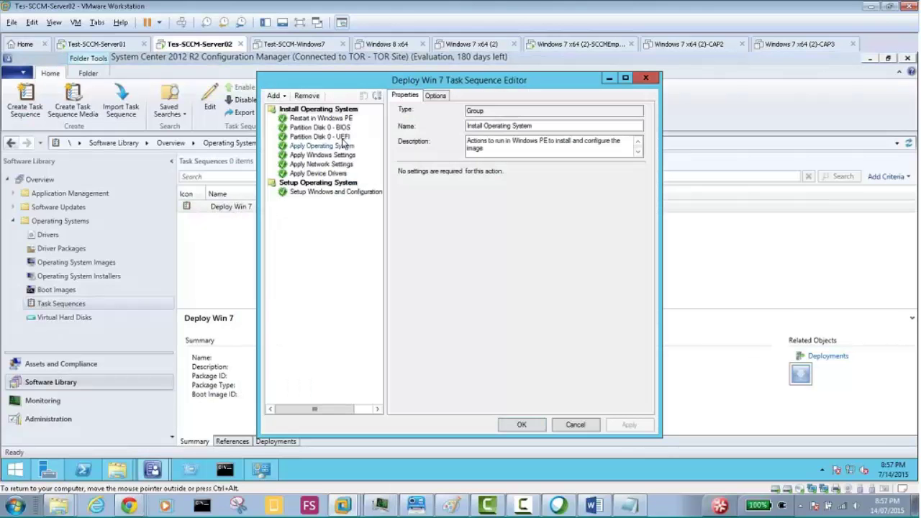
# Step: Review the Apply Windows Settings and Apply Network Settings properties and options, then close the editor
pyautogui.click(340, 154)
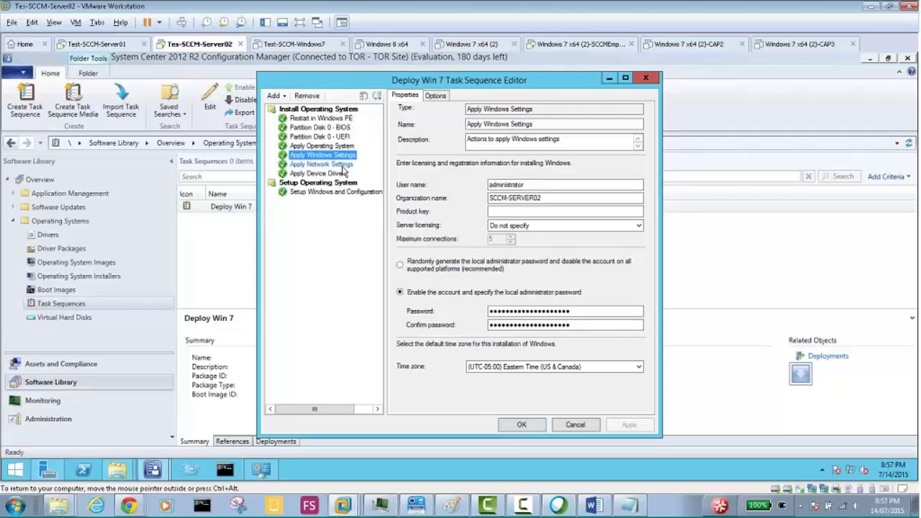
pyautogui.click(344, 166)
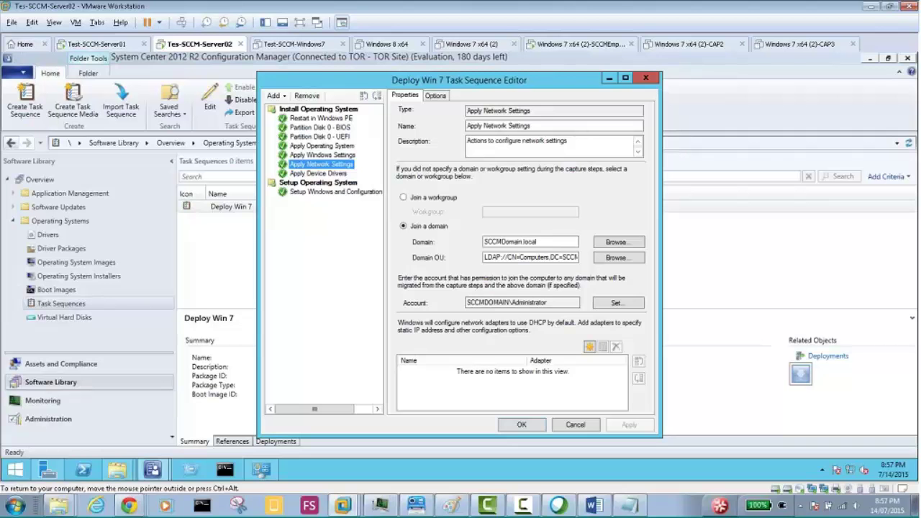
pyautogui.click(437, 96)
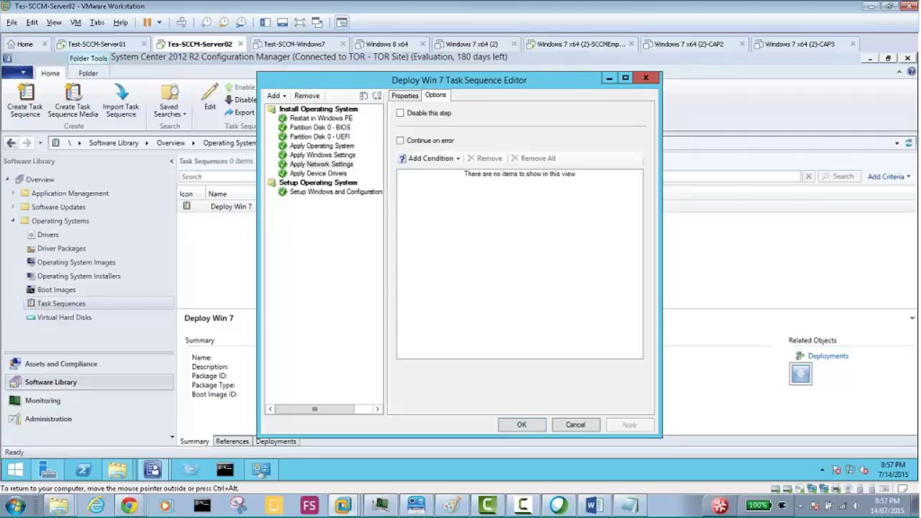
pyautogui.click(405, 96)
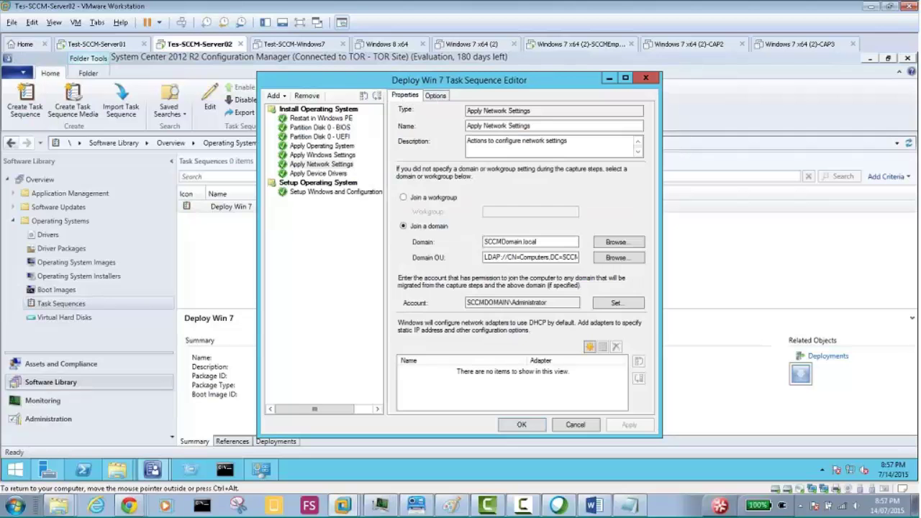
pyautogui.click(435, 96)
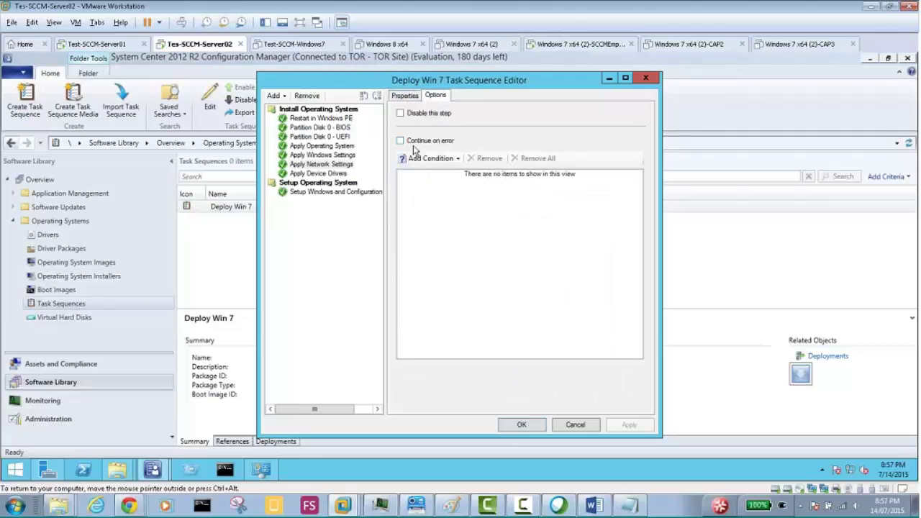
pyautogui.click(398, 96)
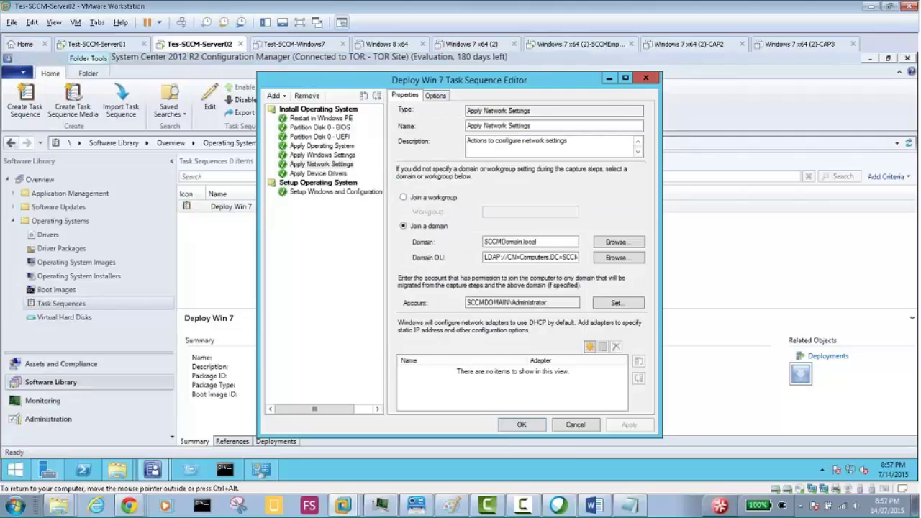
pyautogui.click(520, 426)
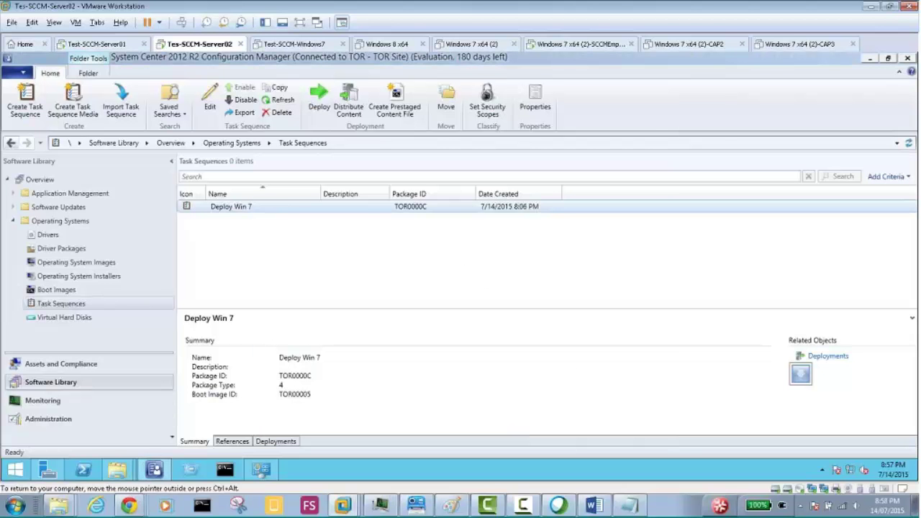
pyautogui.hotkey('ctrl', 'alt')
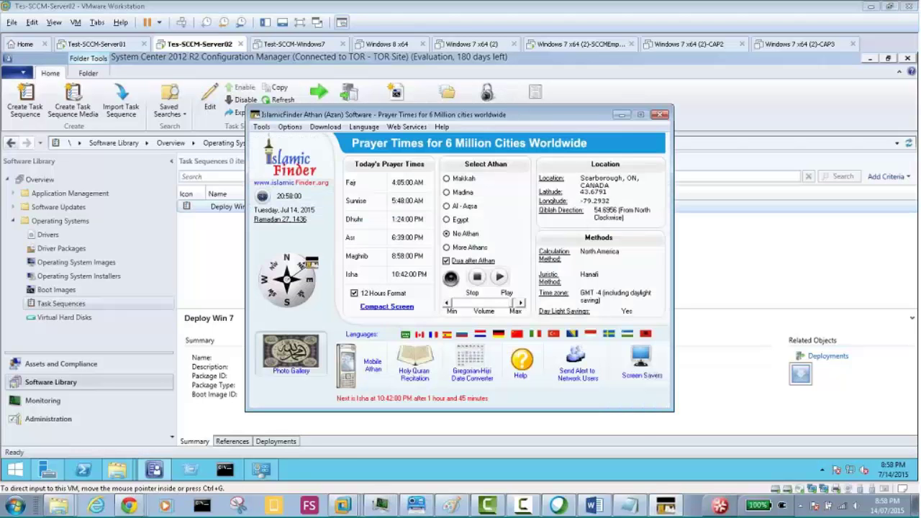
pyautogui.click(620, 115)
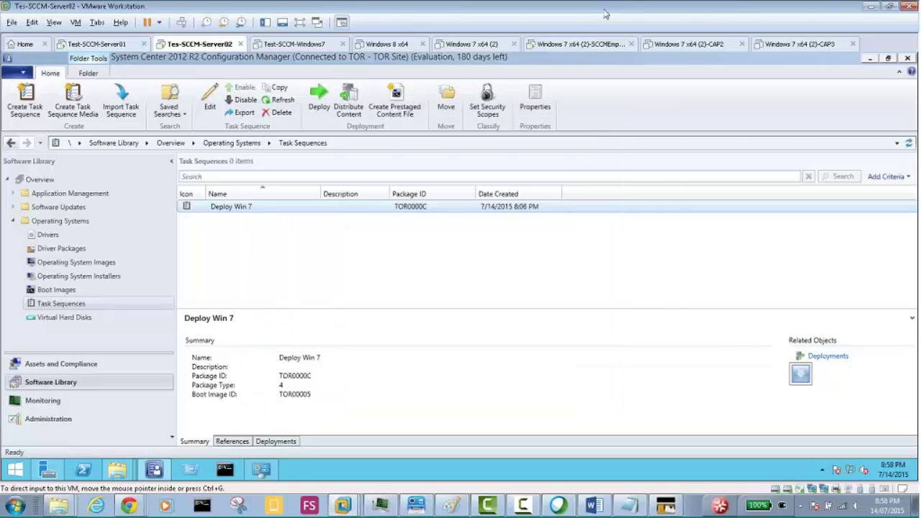